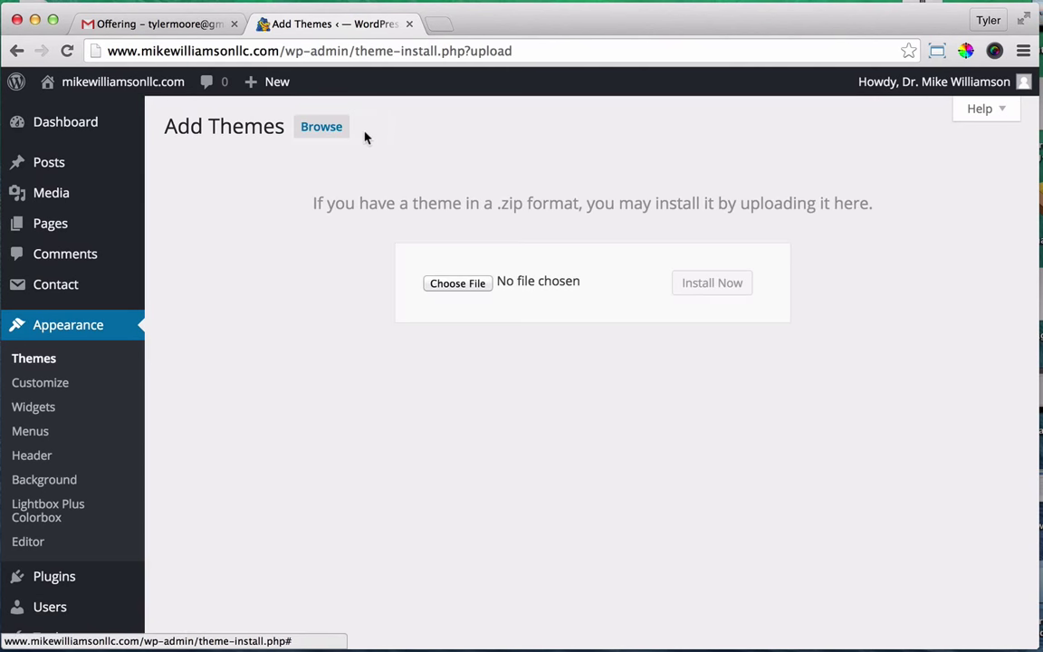
Step: Upload TESSERACT-2.0.6 (1).zip from the Desktop, install it, and activate Tesseract
click(471, 288)
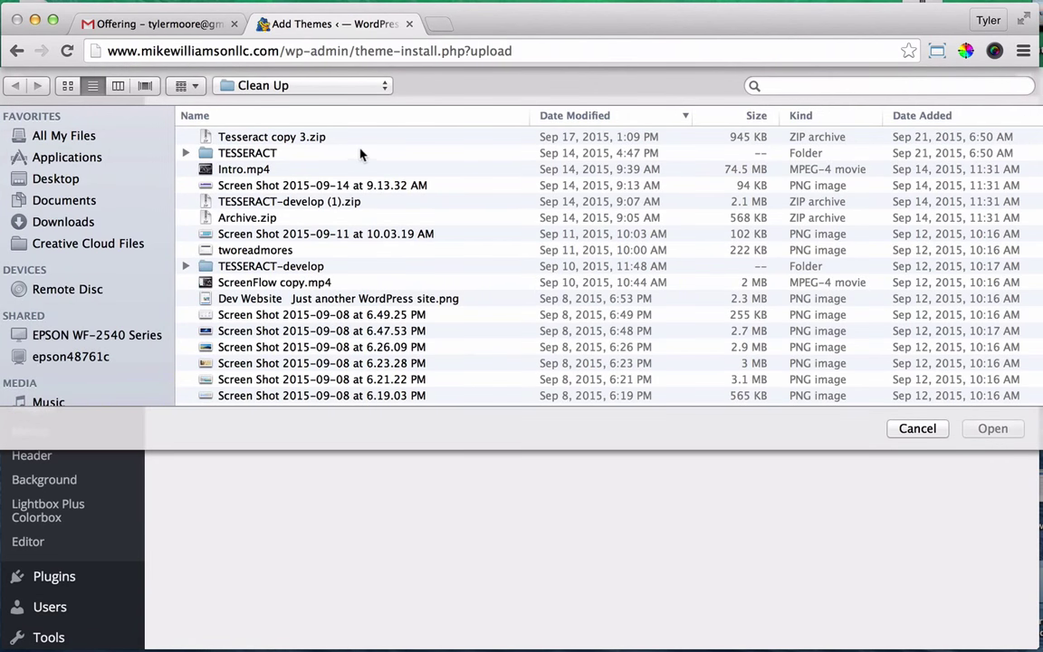
click(80, 178)
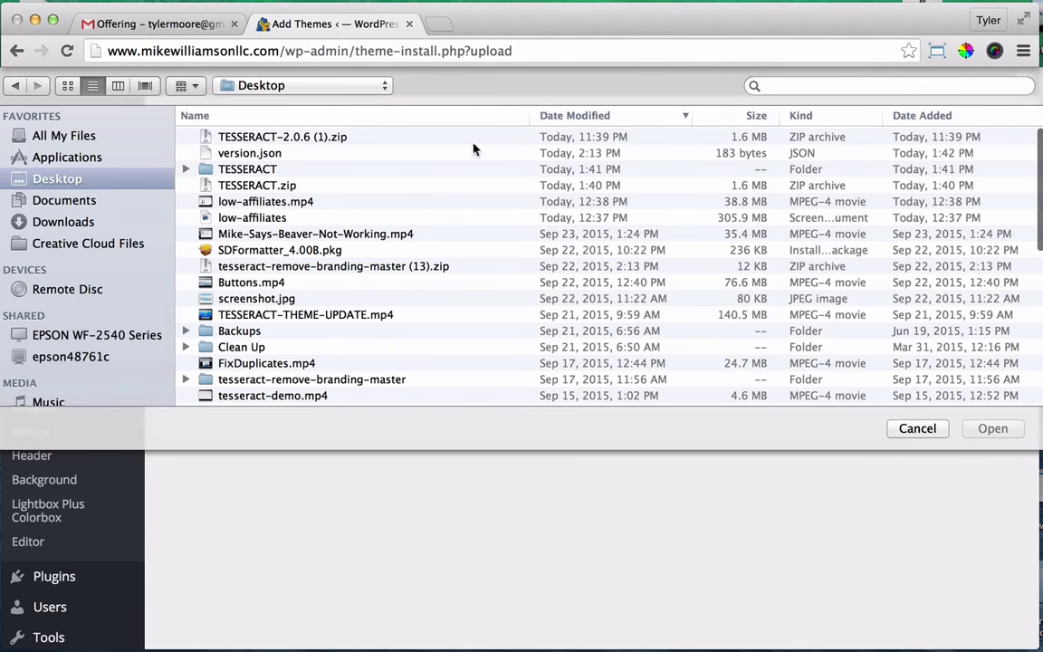
click(371, 138)
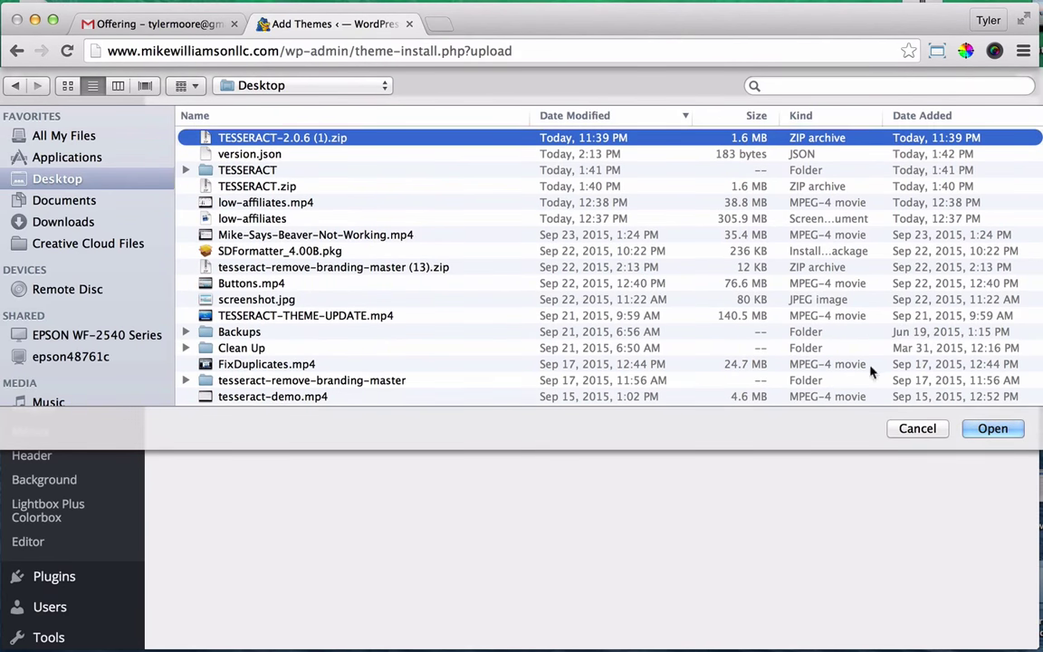
click(996, 431)
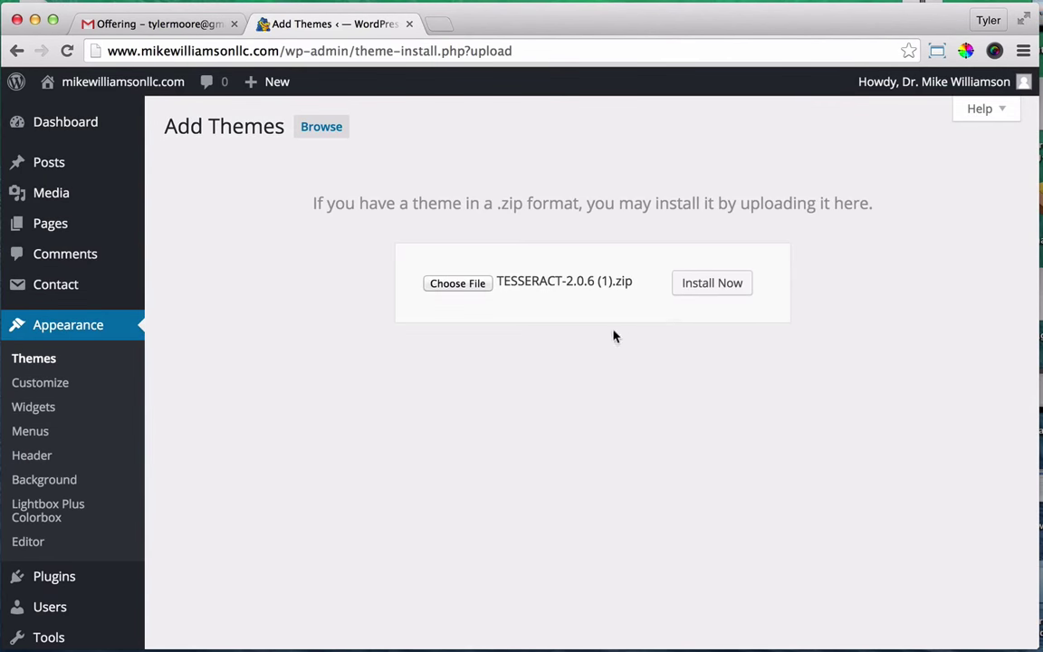
click(705, 284)
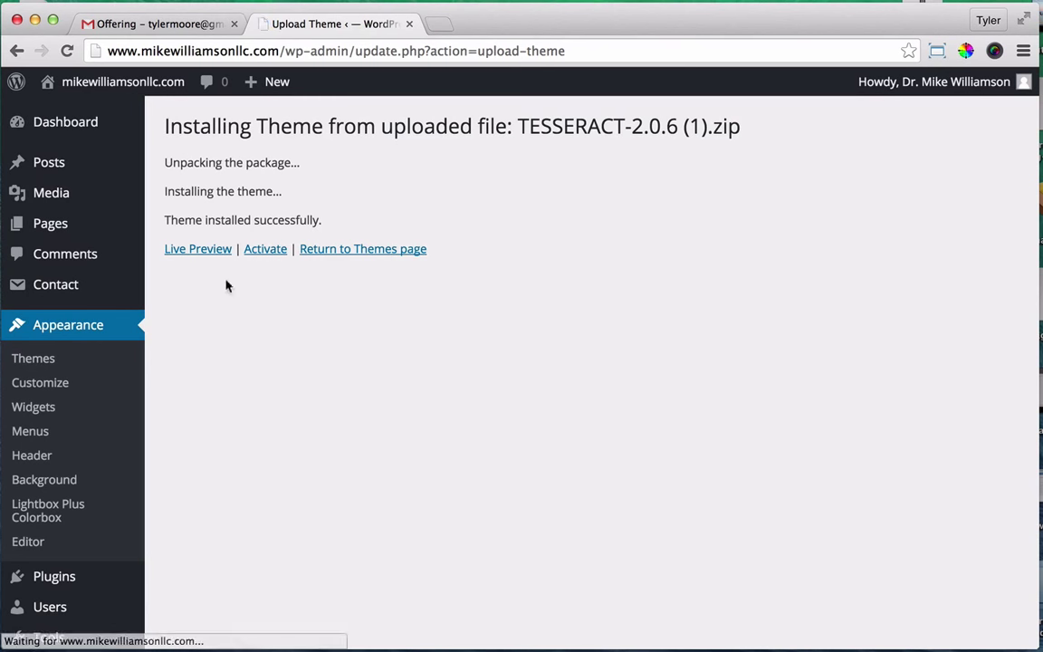
click(266, 253)
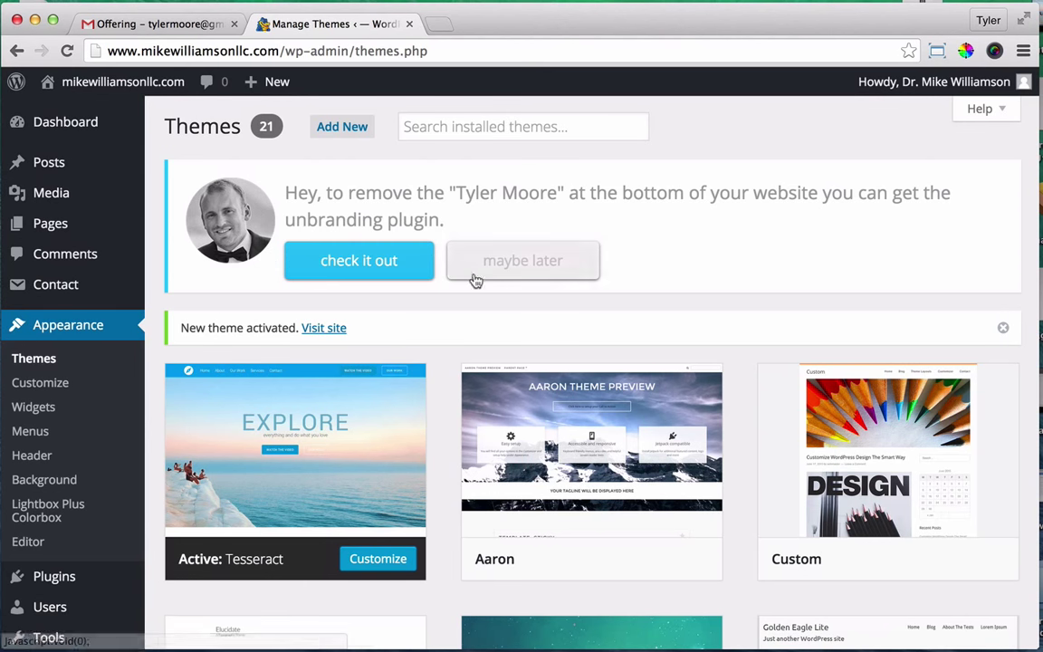
Step: Scroll through the live site with the Tesseract theme, then head back to the Dashboard
mouse_move(97, 88)
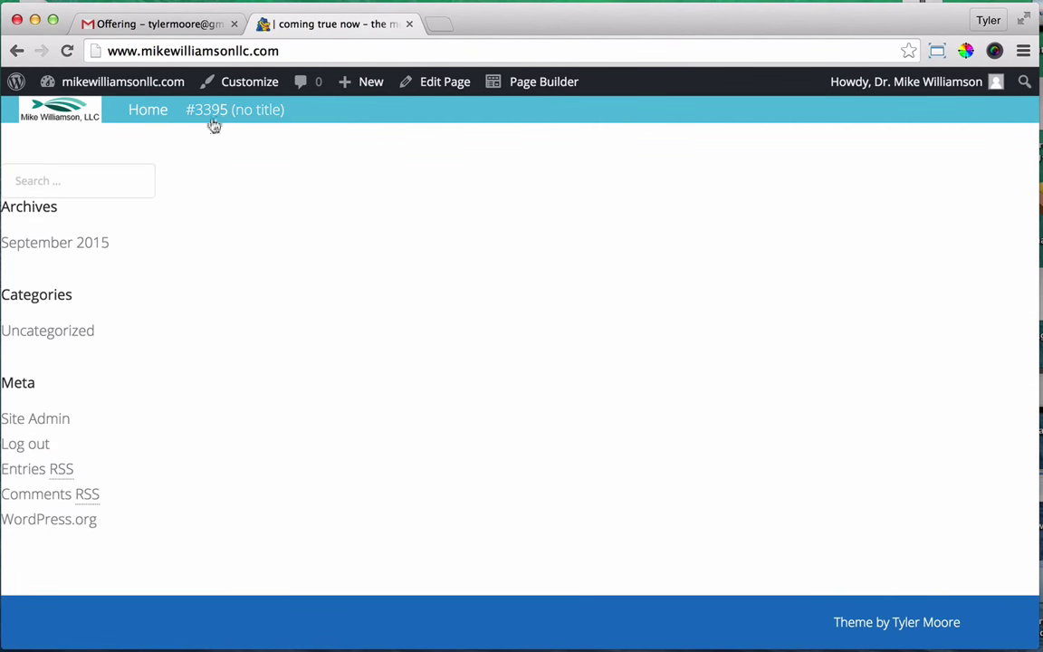
scroll(326, 205, down, 1)
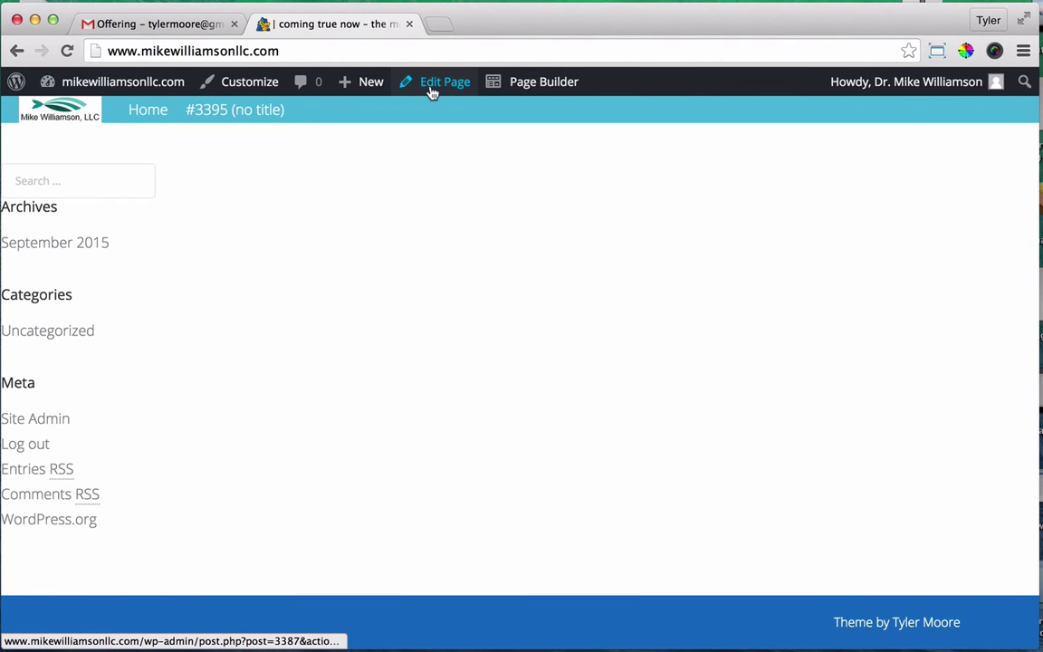
mouse_move(52, 91)
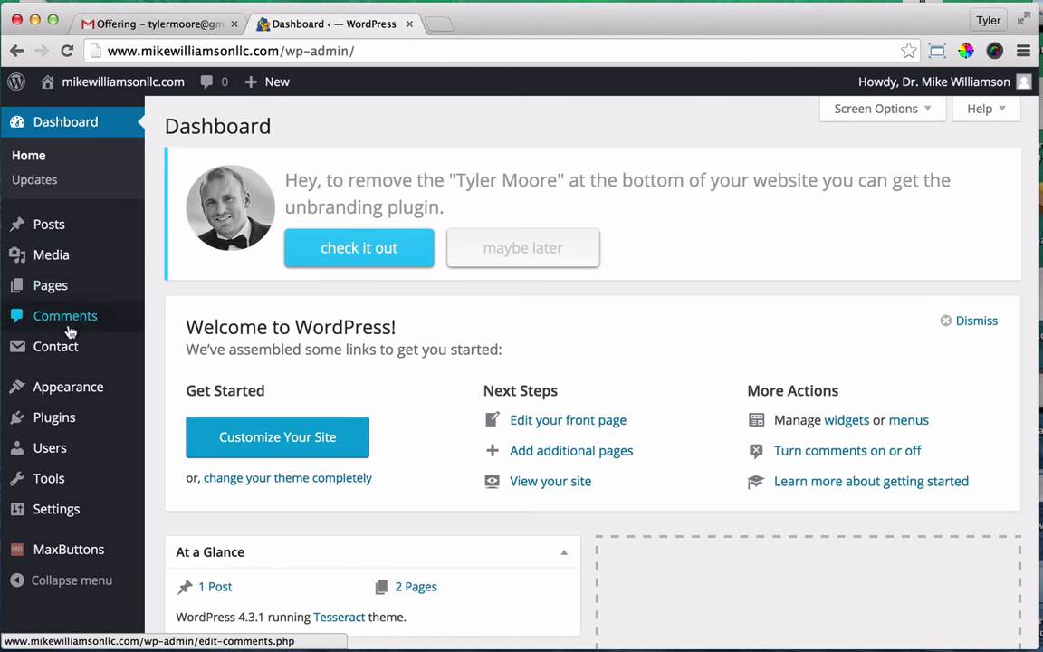
Step: Open the untitled page from the Pages list, then return to All Pages
click(82, 289)
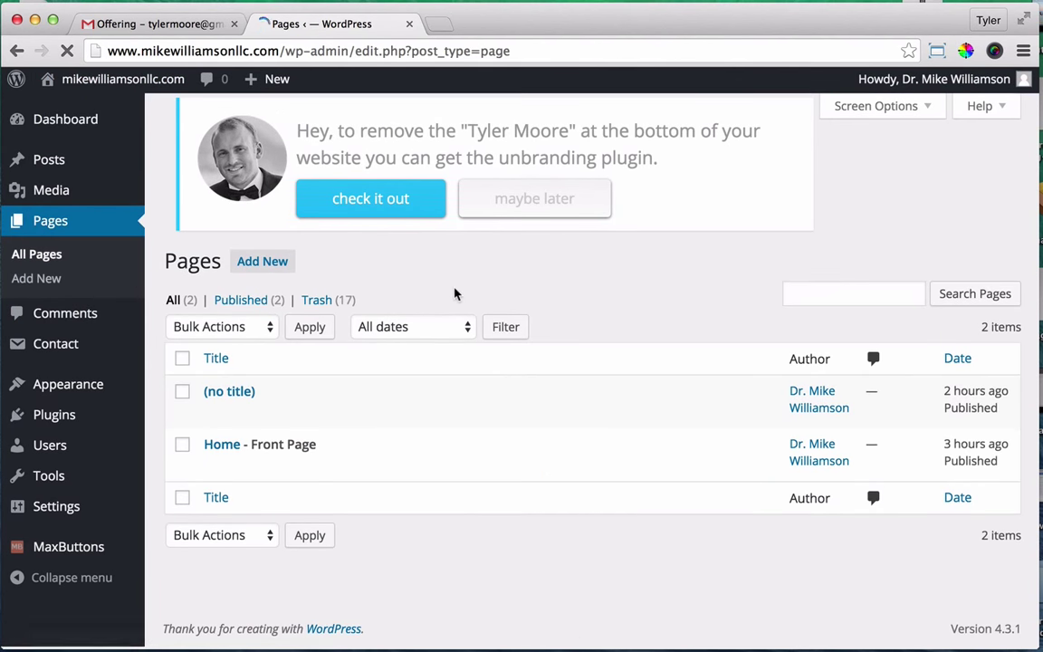
click(233, 413)
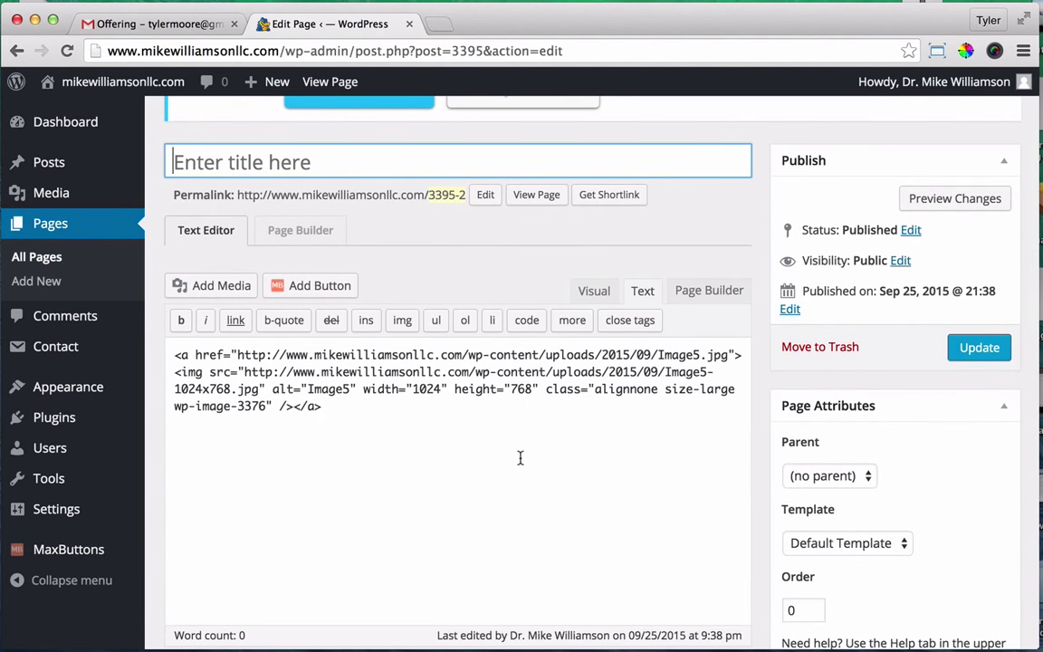
scroll(510, 380, up, 4)
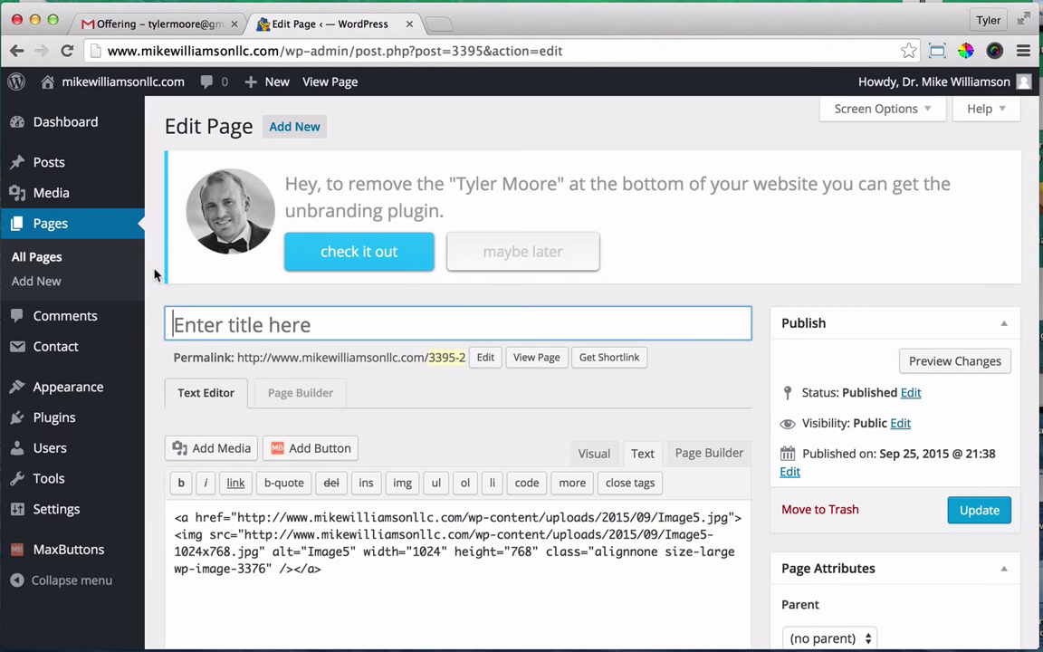
click(74, 232)
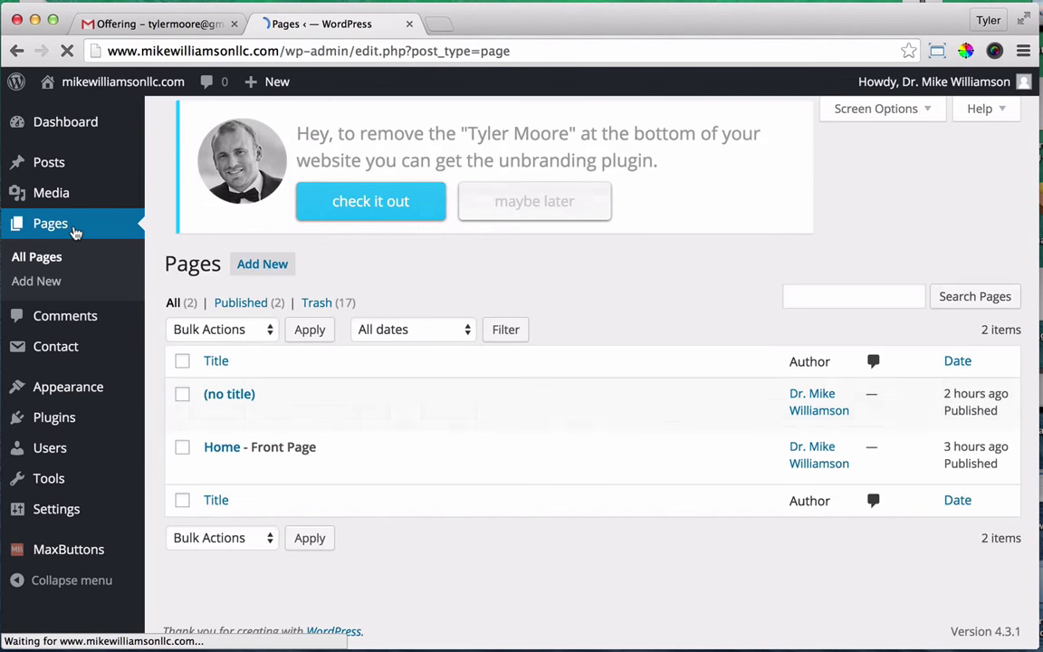
Step: Select all 19 pages in the Trash and delete them permanently
mouse_move(187, 416)
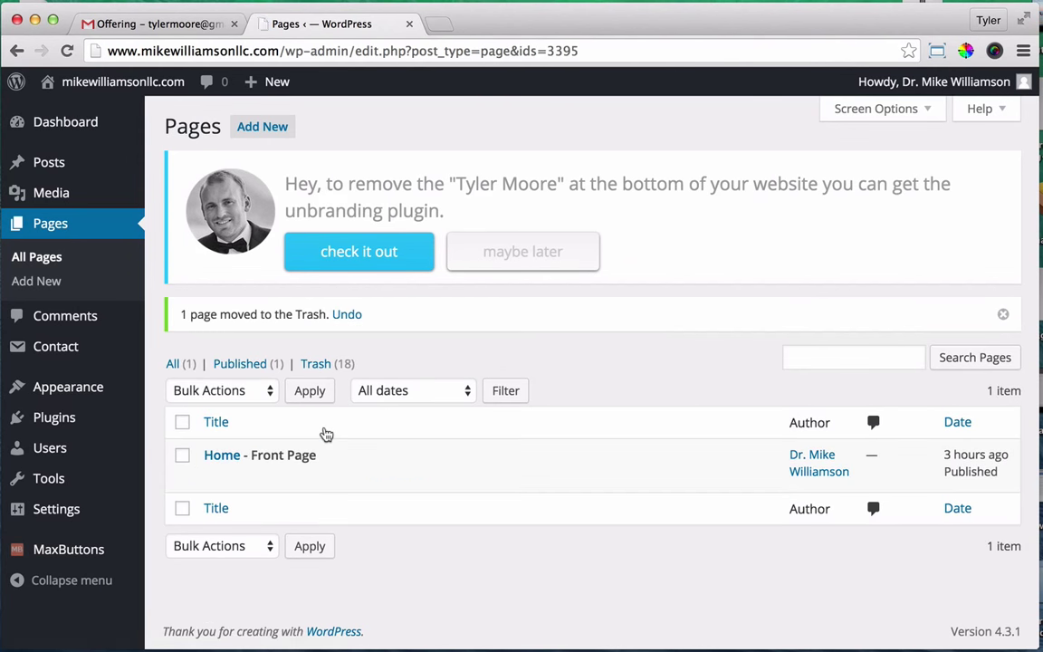
mouse_move(248, 470)
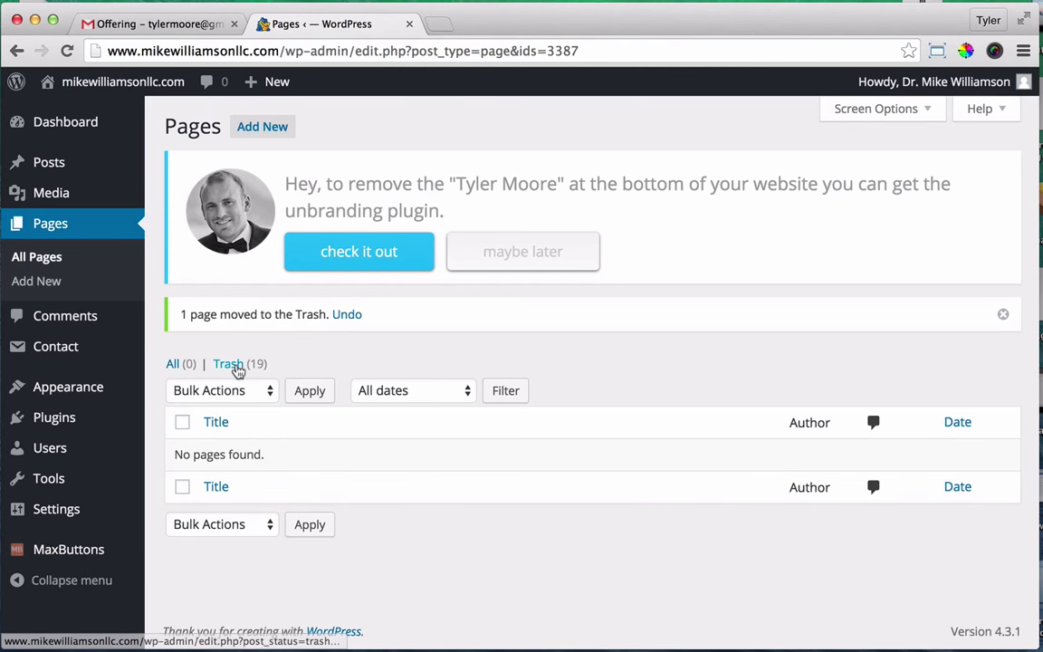
click(235, 365)
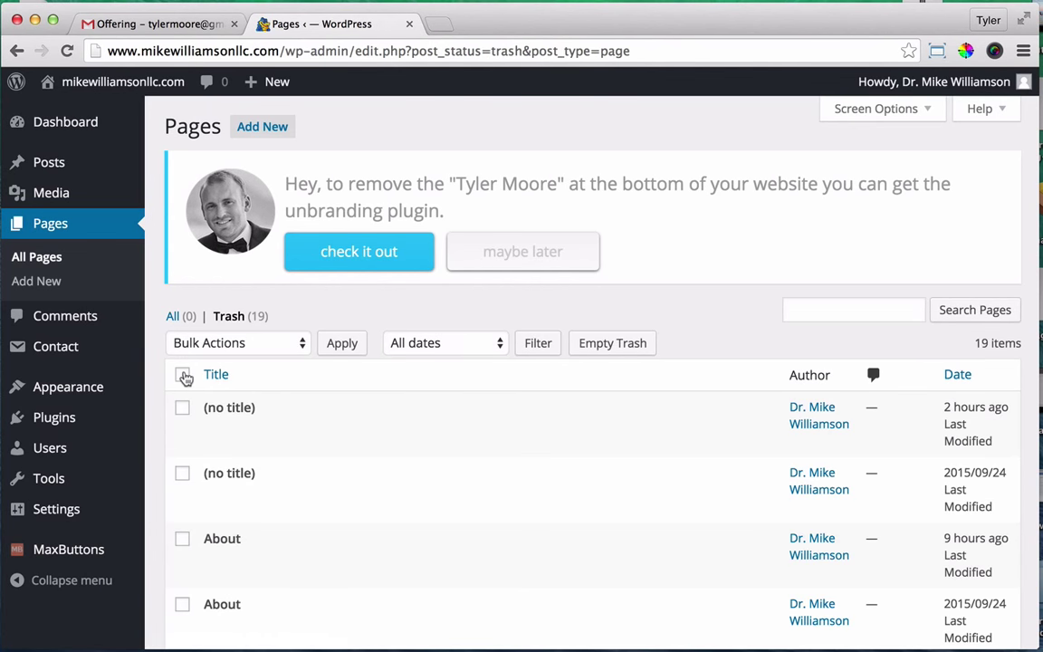
click(276, 347)
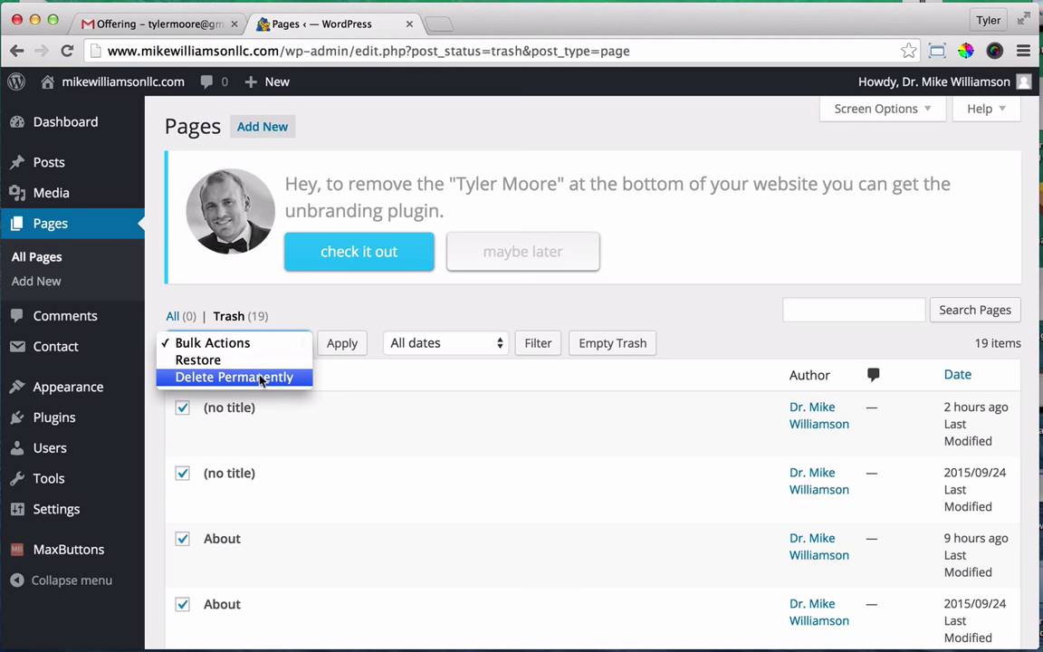
click(261, 378)
click(343, 348)
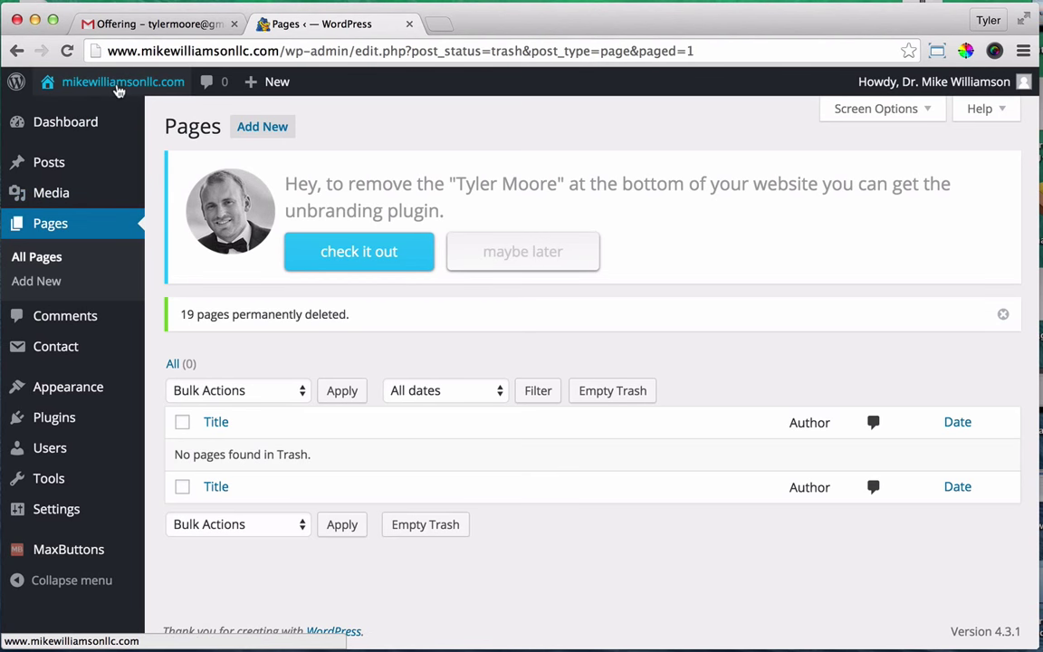
mouse_move(81, 84)
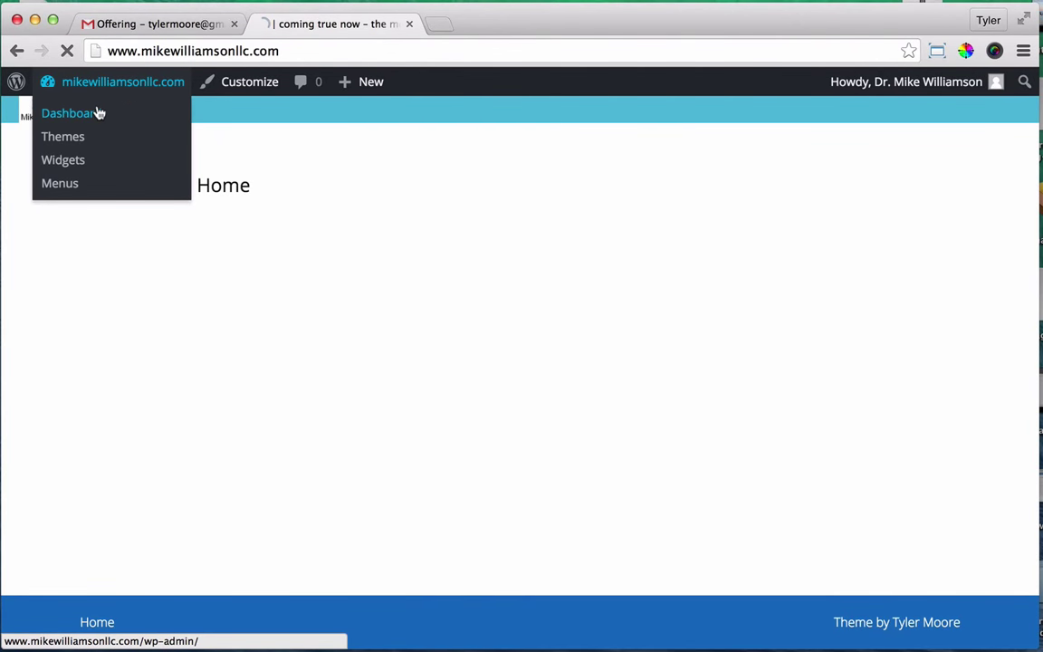
Step: Deactivate Black Studio TinyMCE Widget, Contact Form 7, Lightbox Plus Colorbox, MaxButtons and Page Builder by SiteOrigin
click(99, 112)
mouse_move(65, 427)
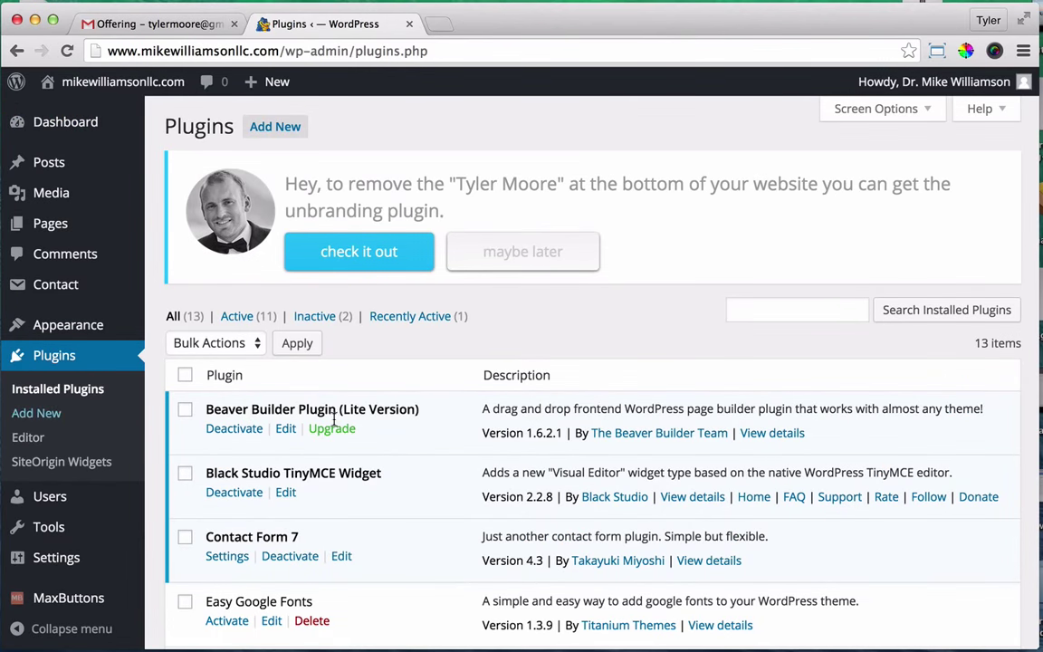
scroll(391, 437, down, 5)
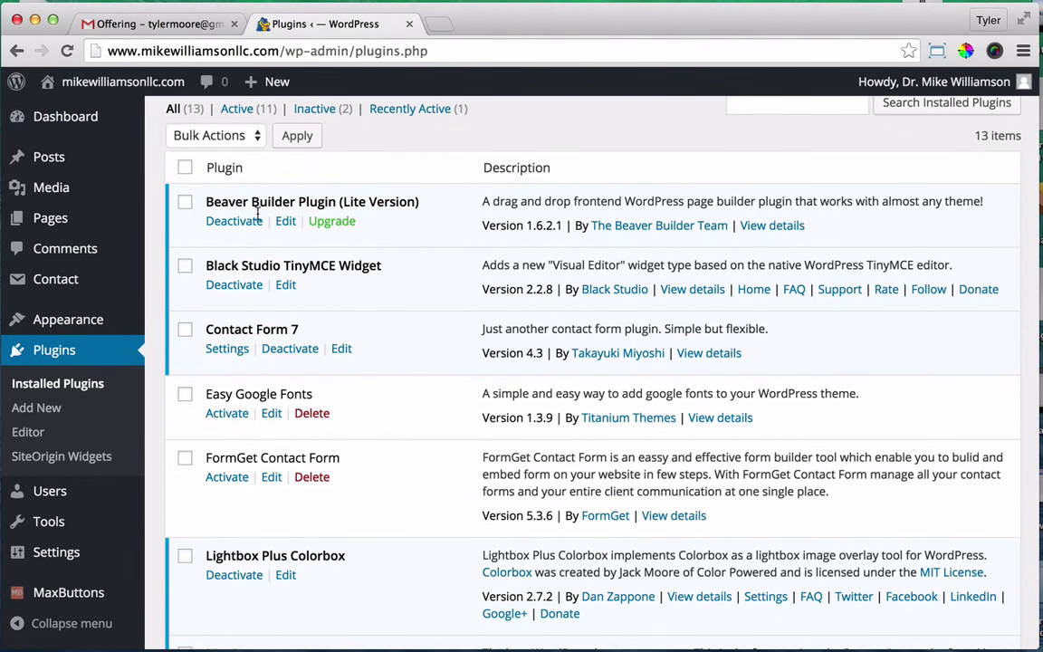
click(230, 286)
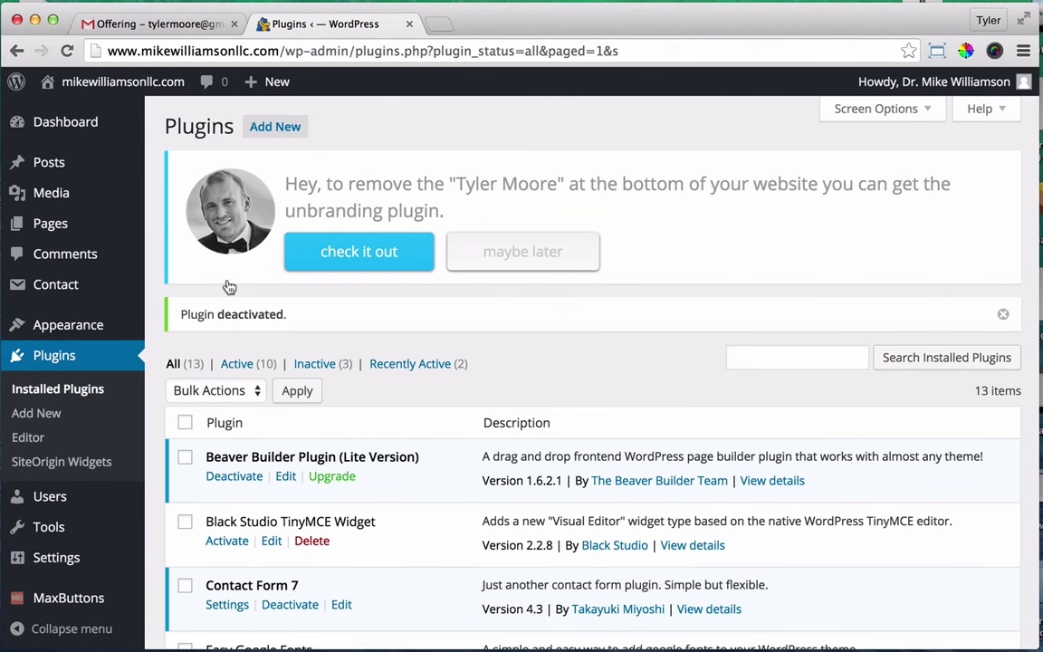
scroll(446, 388, down, 5)
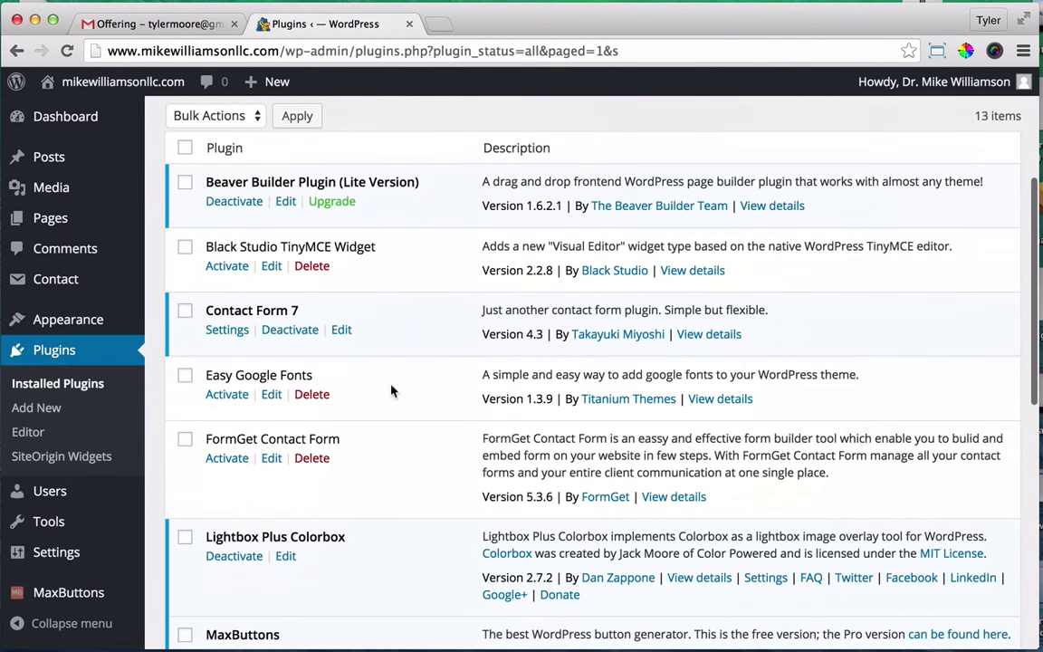
click(290, 330)
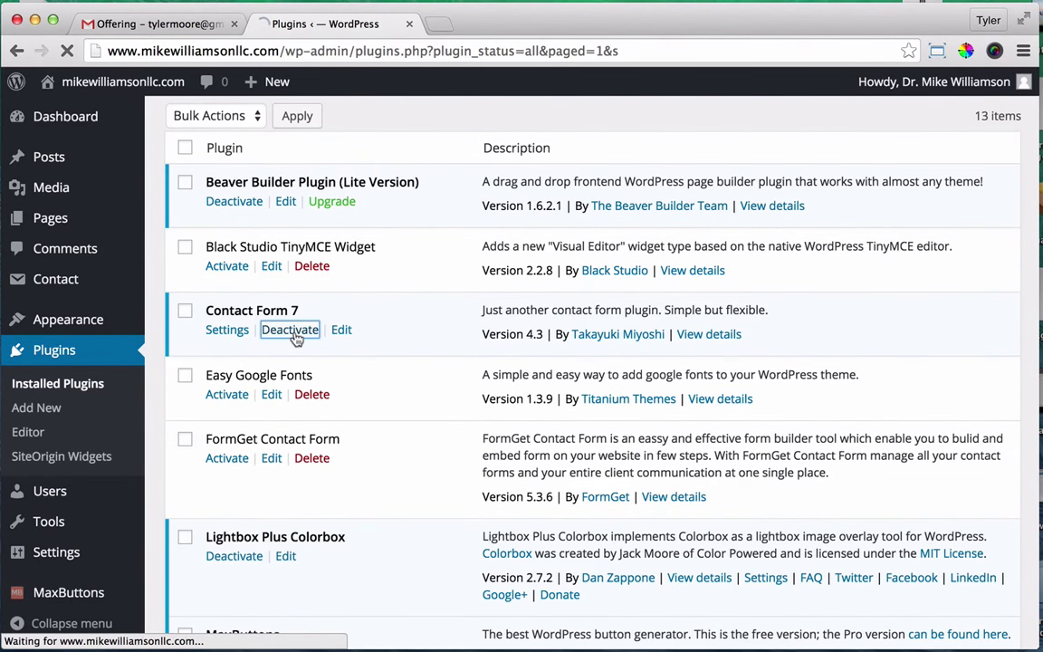
scroll(293, 337, down, 5)
scroll(299, 340, down, 3)
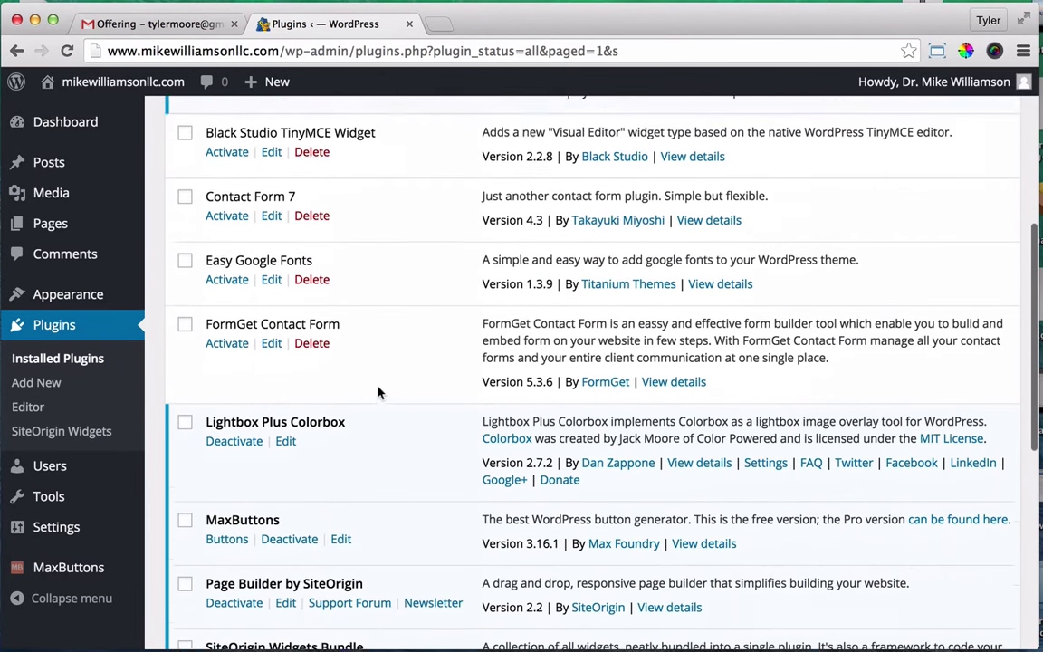
scroll(370, 347, down, 3)
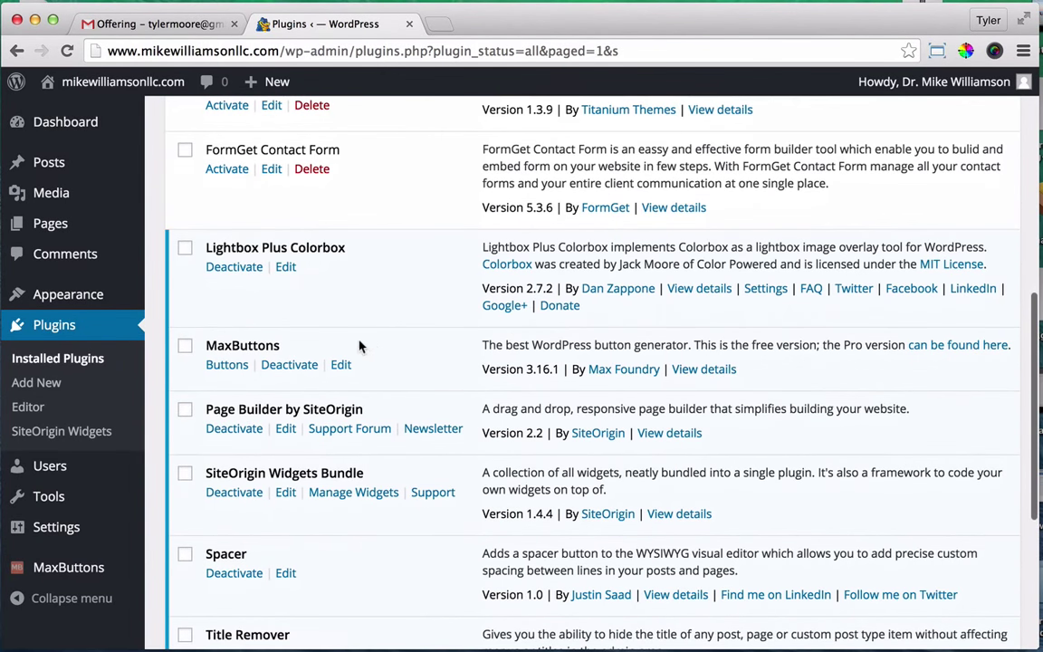
click(238, 267)
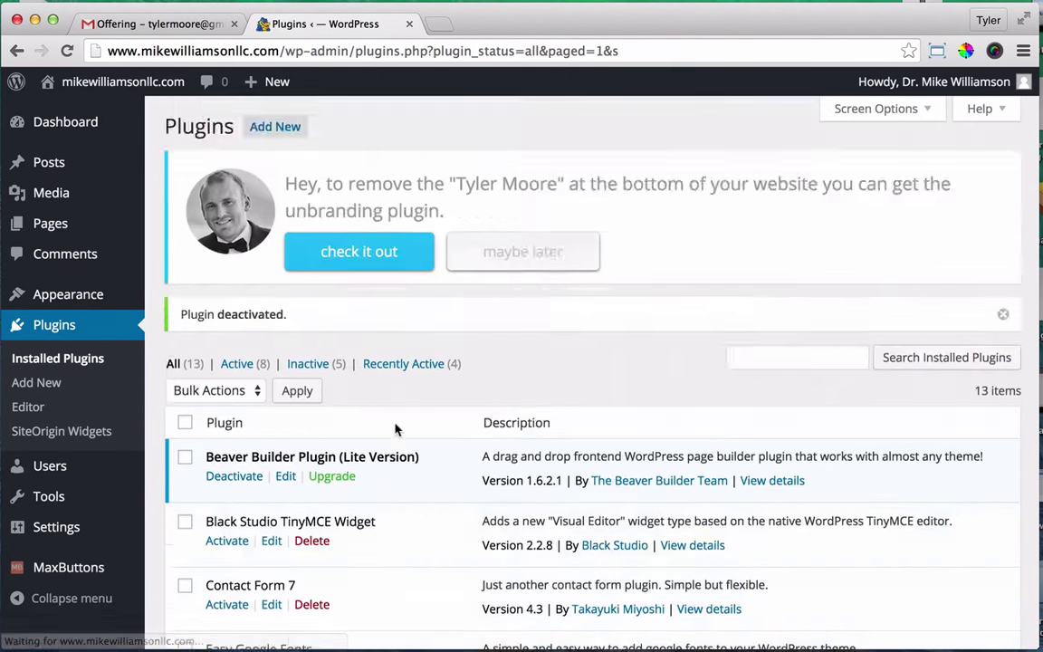
scroll(395, 430, down, 10)
scroll(365, 339, down, 2)
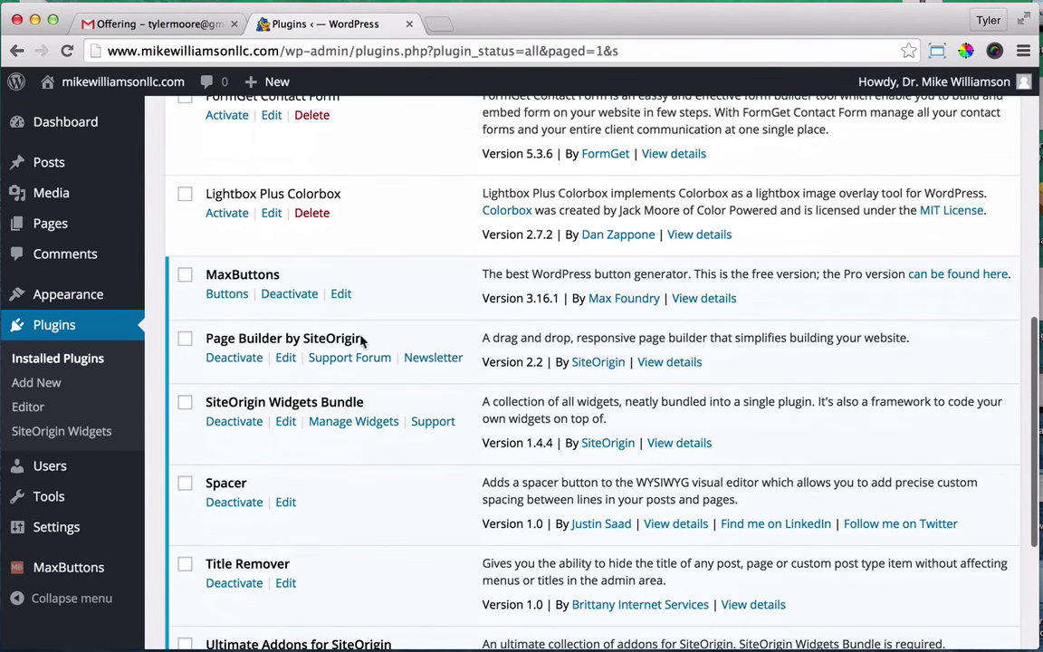
click(289, 295)
scroll(286, 302, down, 10)
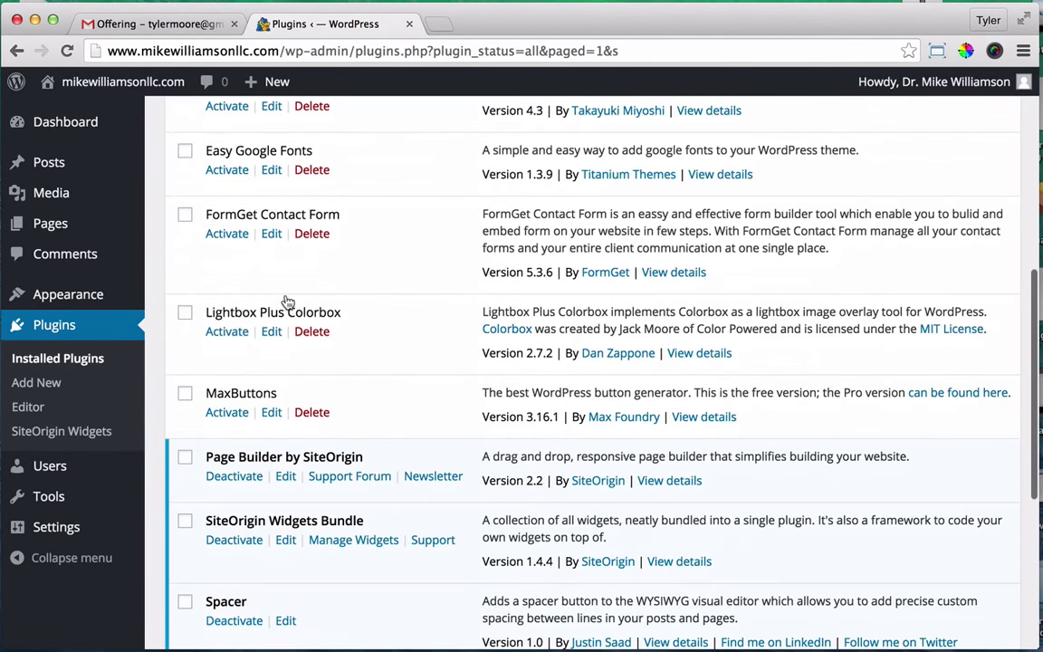
click(234, 274)
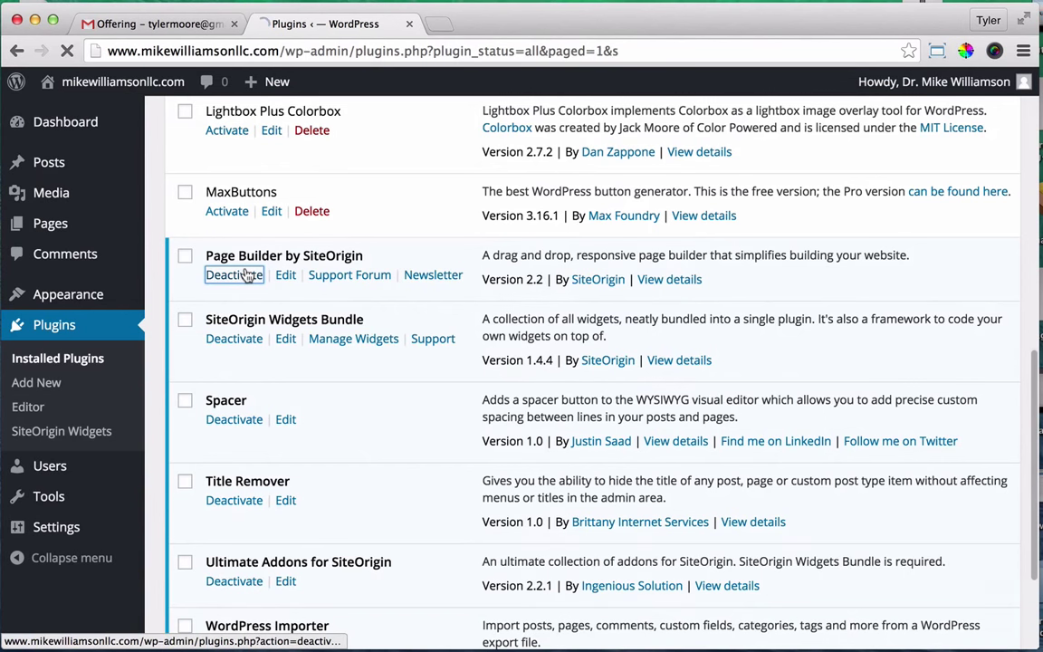
Step: Deactivate SiteOrigin Widgets Bundle, Spacer, Title Remover, Ultimate Addons for SiteOrigin and WordPress Importer, then view the site
scroll(322, 427, down, 8)
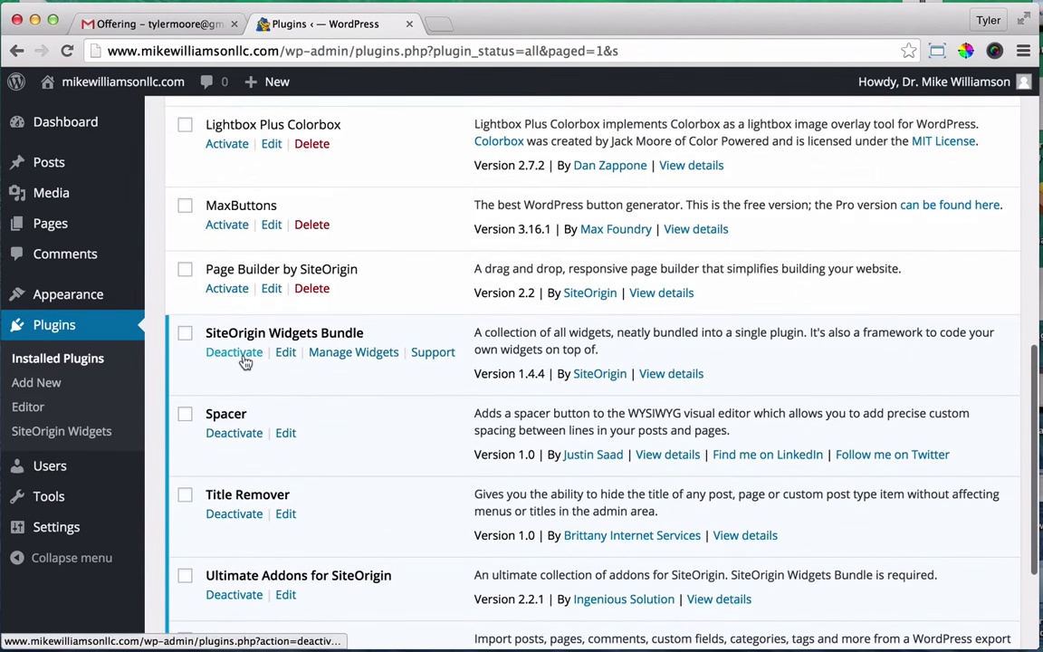
click(240, 355)
scroll(412, 409, down, 10)
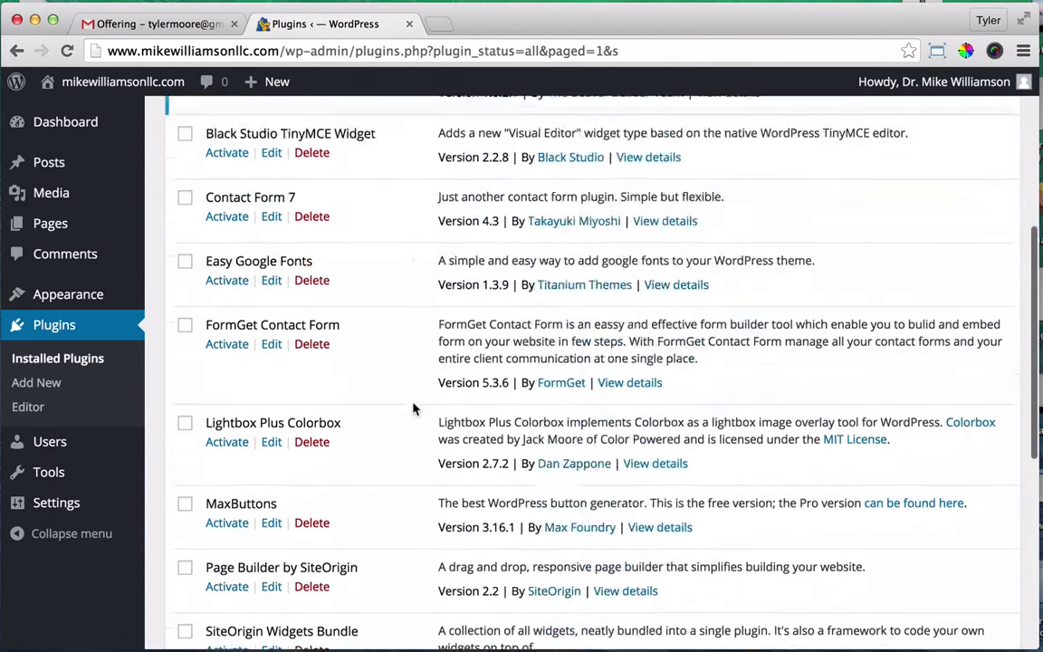
click(236, 355)
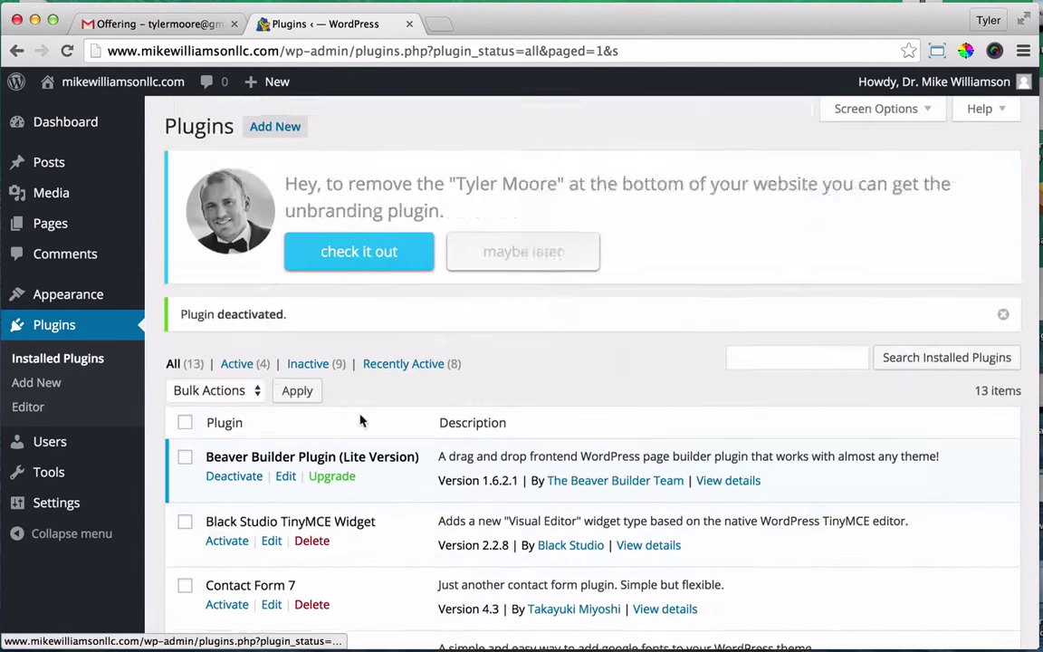
scroll(360, 419, down, 10)
click(222, 392)
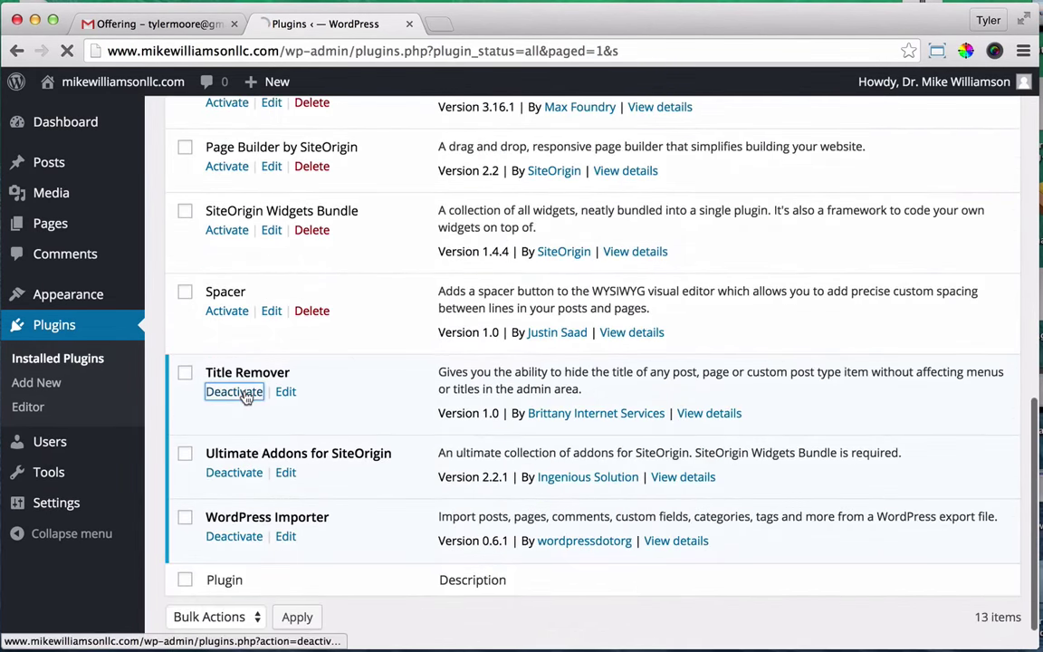
scroll(398, 380, down, 10)
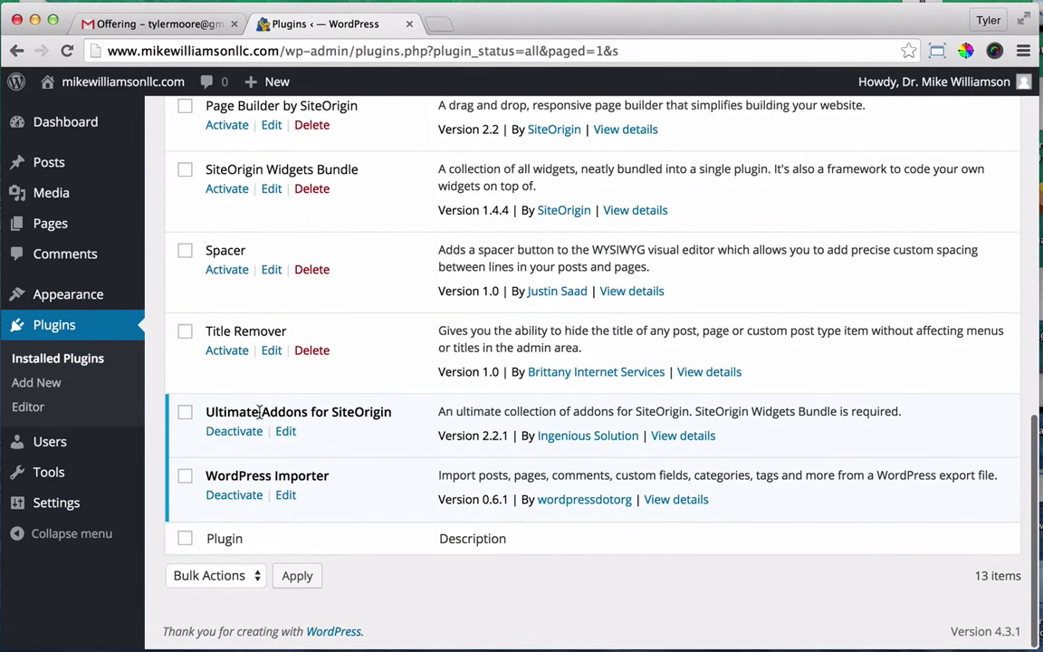
click(234, 431)
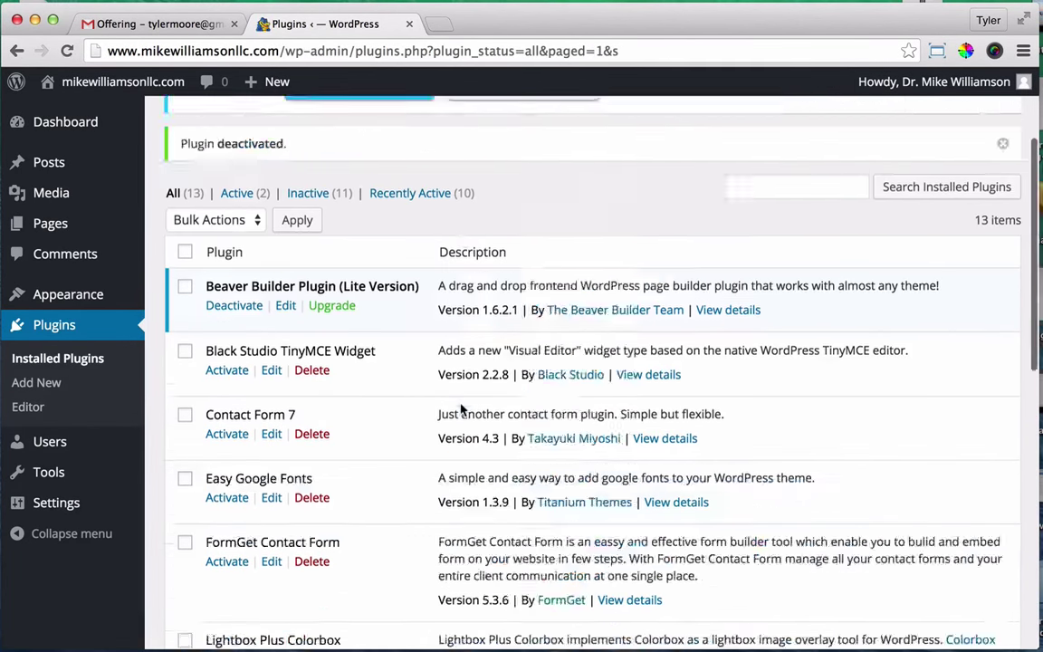
scroll(268, 507, down, 10)
click(233, 495)
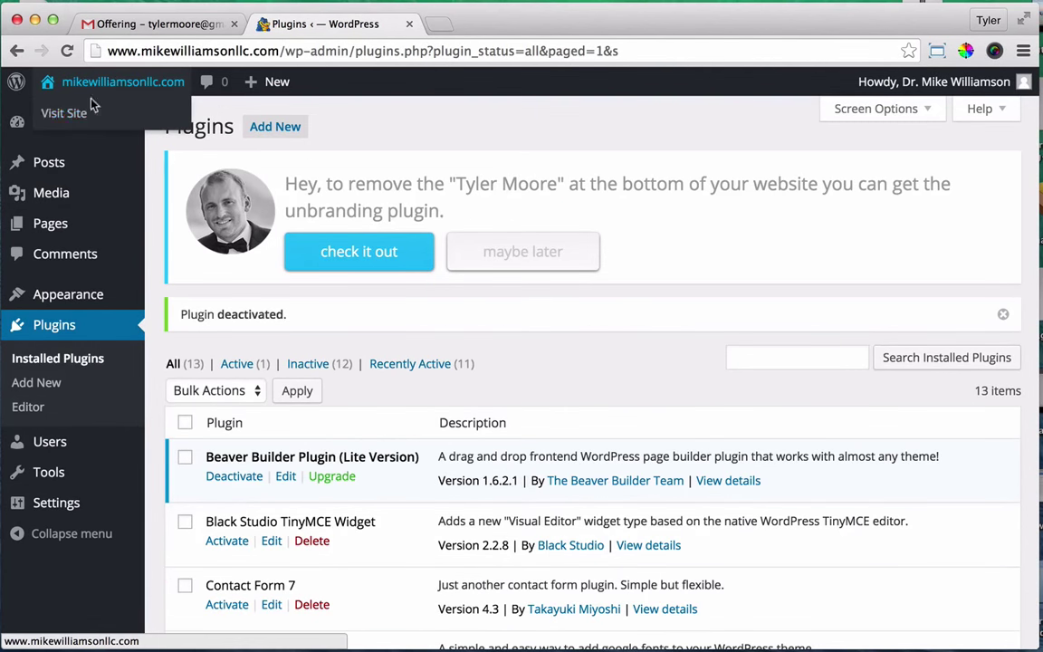
click(88, 112)
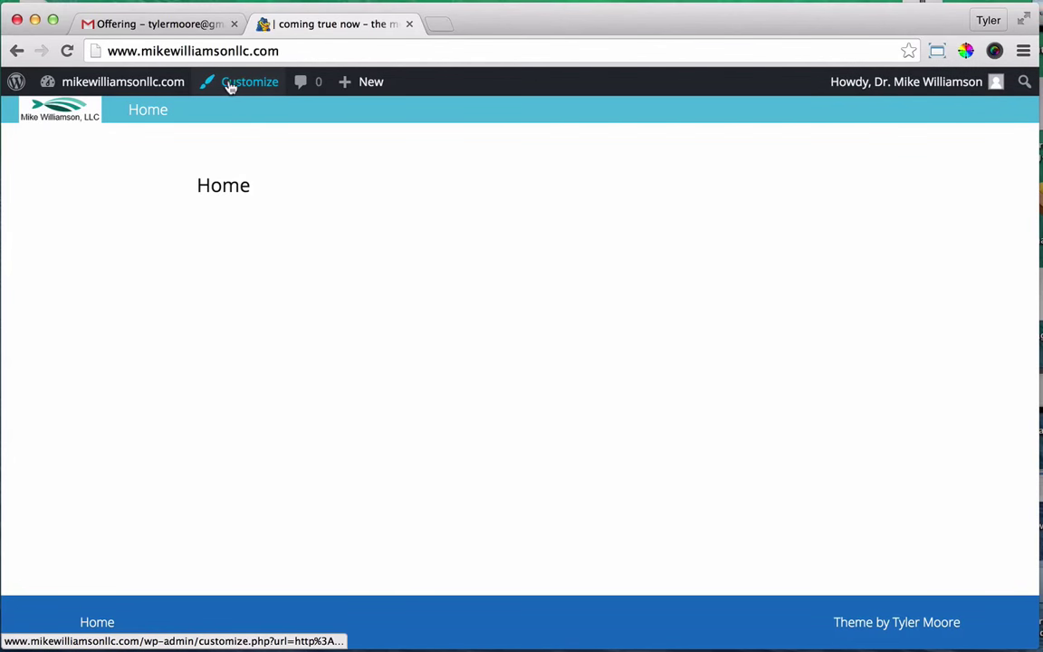
Step: Scroll the Installed Plugins list to confirm Beaver Builder is the only active plugin
mouse_move(135, 86)
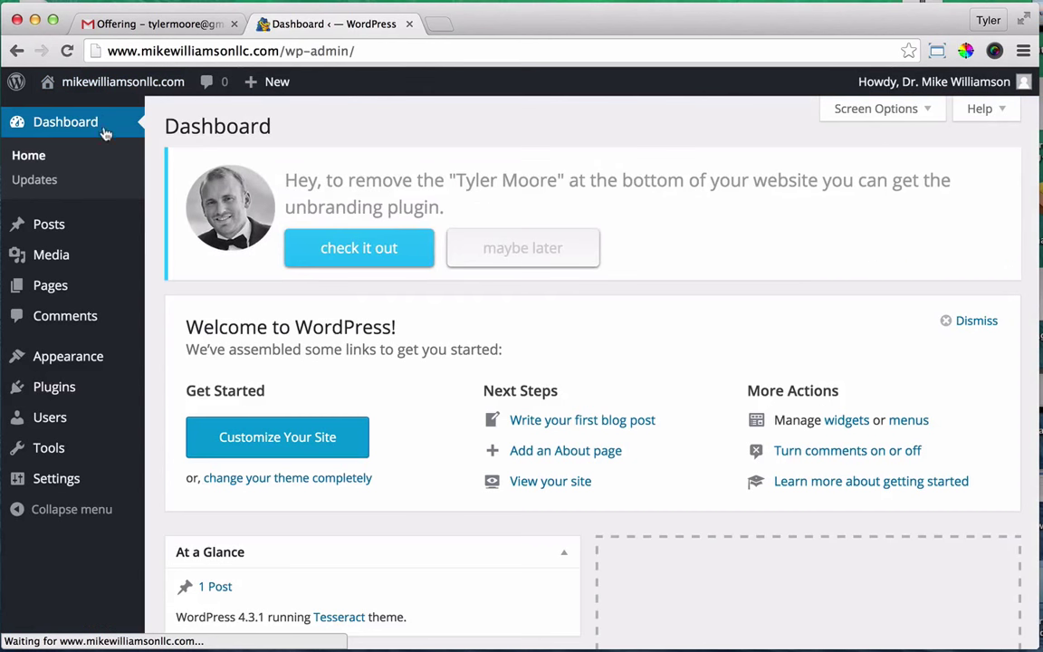
mouse_move(79, 360)
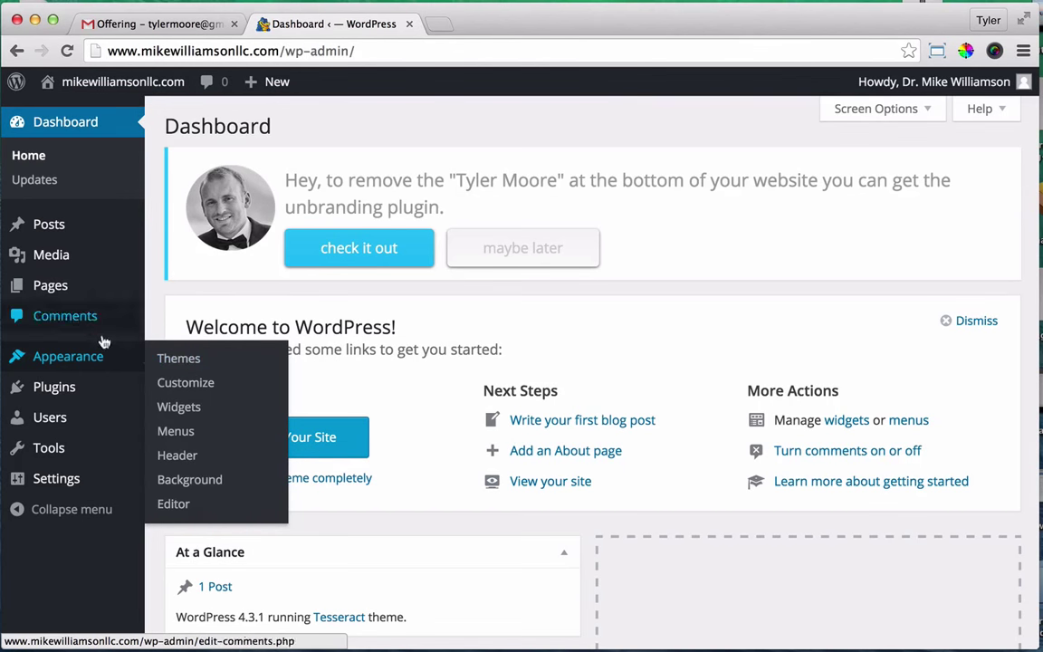
click(95, 396)
scroll(423, 431, down, 10)
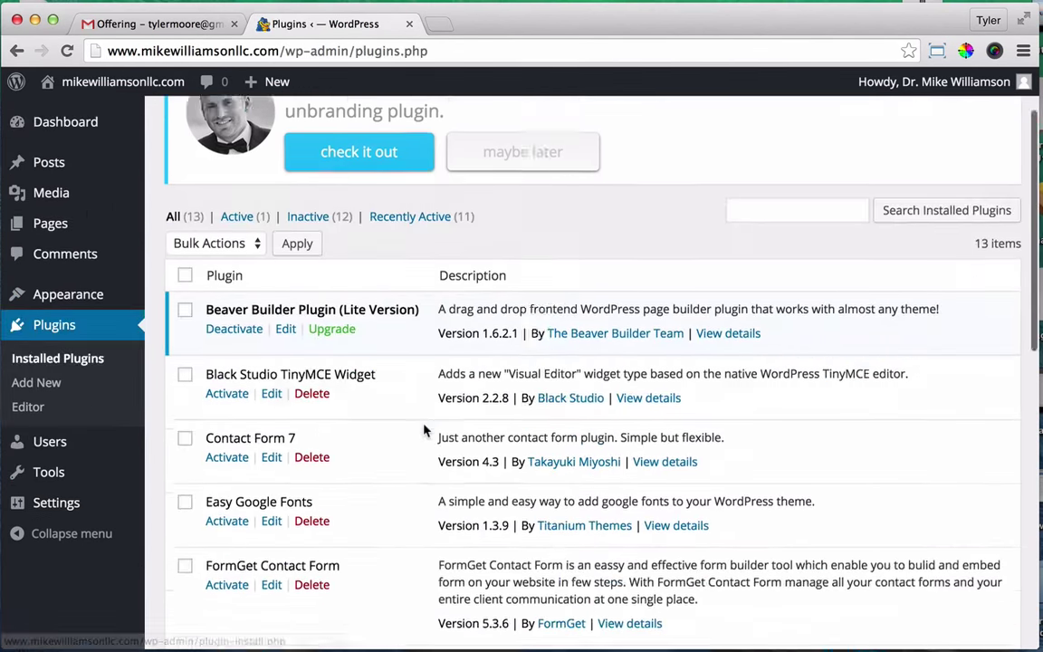
scroll(424, 431, down, 3)
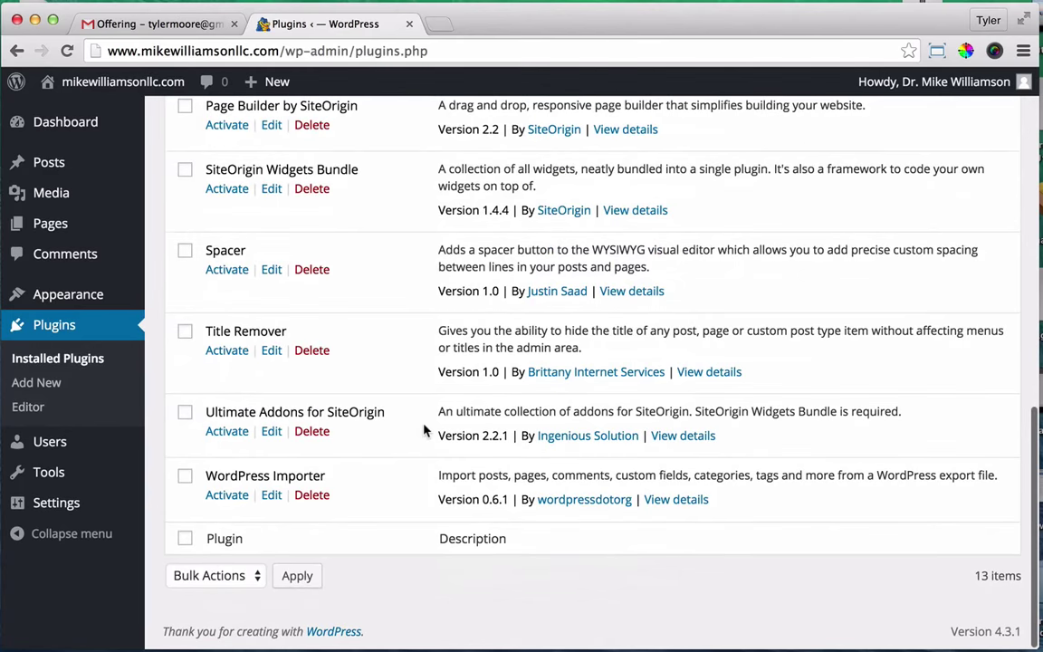
scroll(423, 431, up, 13)
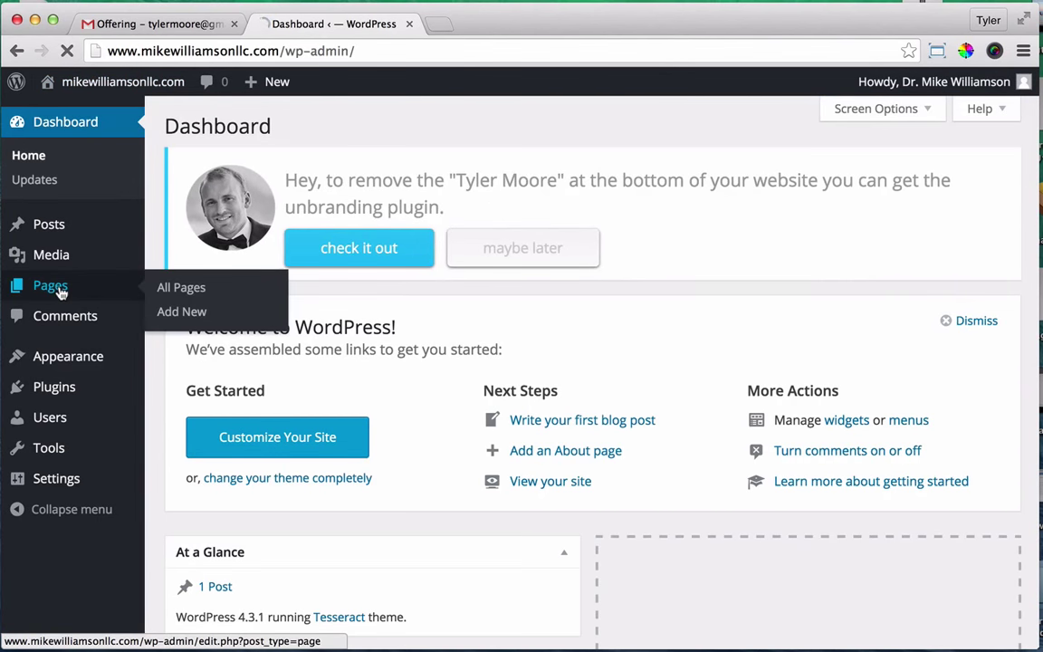
Step: Create a new page titled Home and publish it
click(61, 290)
click(275, 130)
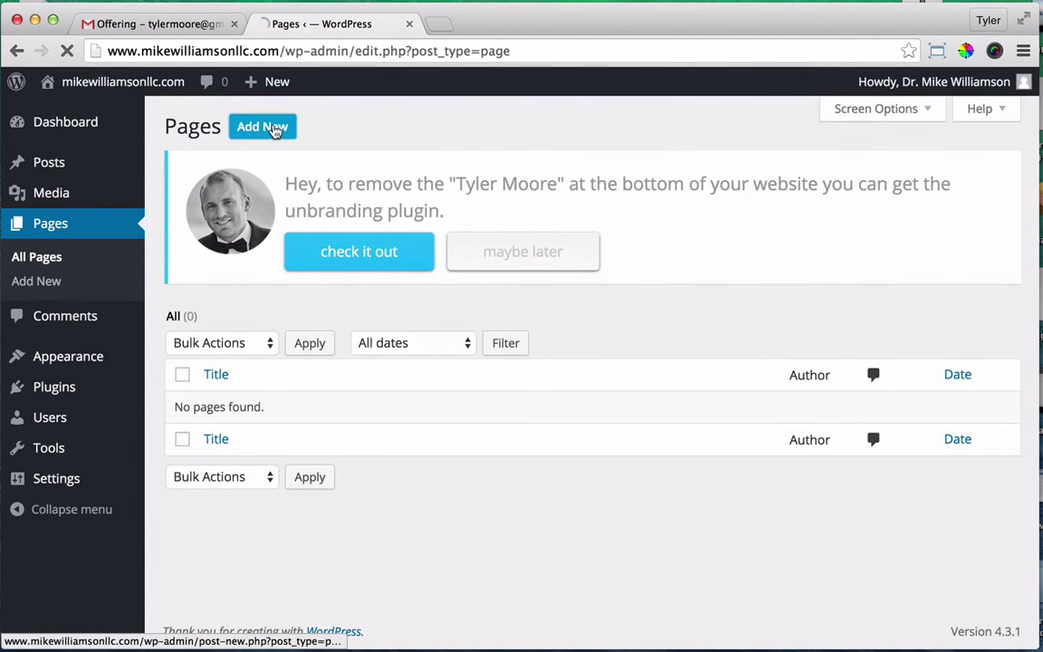
text(Home)
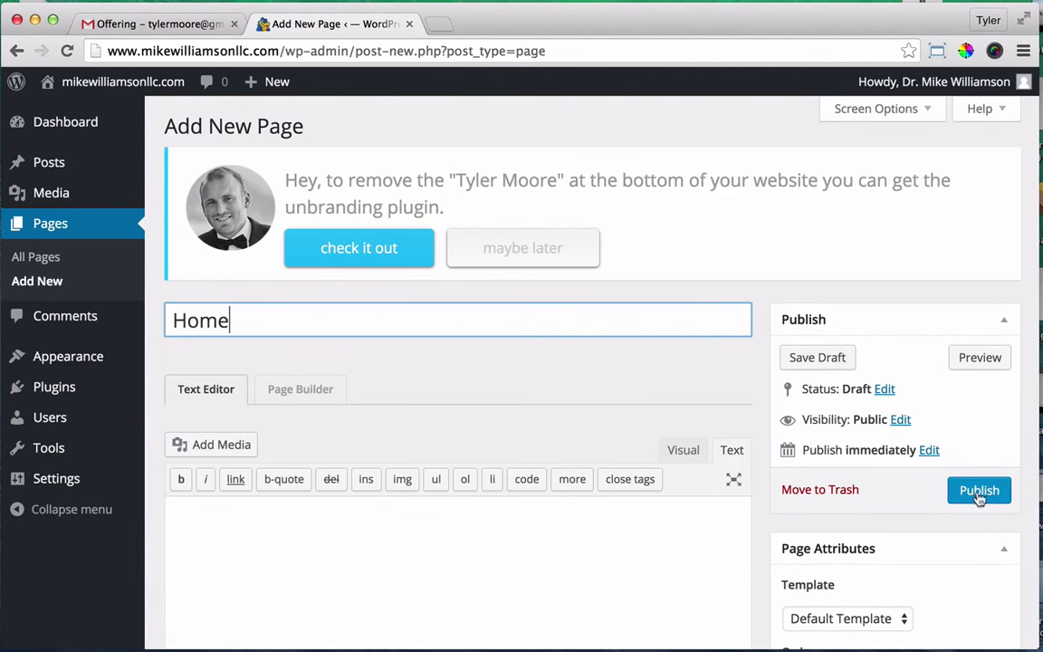
click(979, 491)
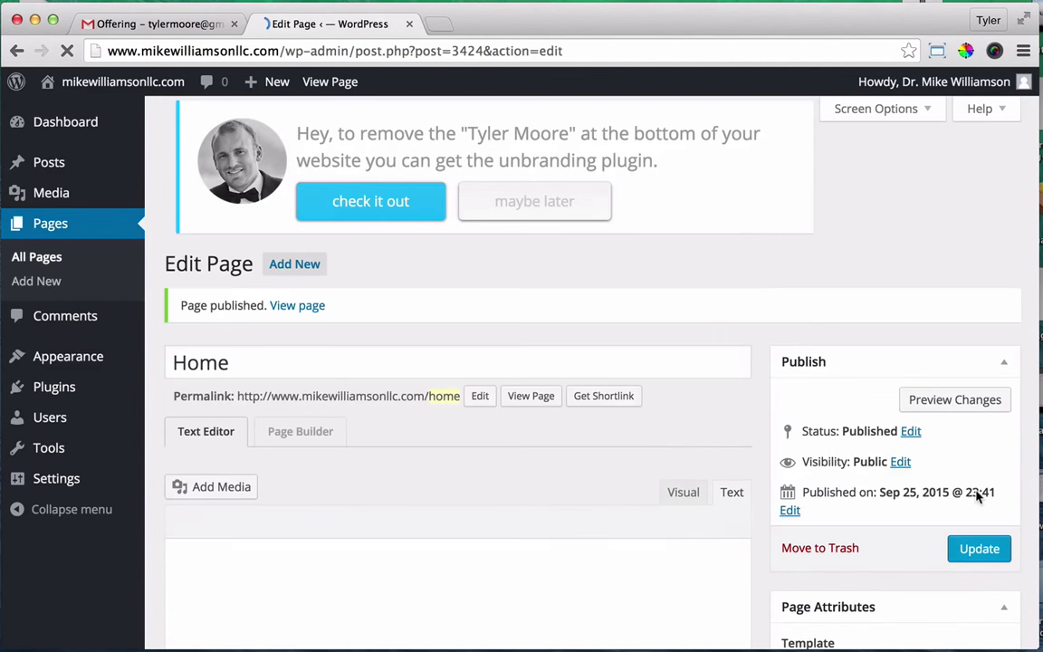
Step: Switch the Home page to the Full Width Page template, update it, and view it live
scroll(919, 459, down, 5)
scroll(867, 467, down, 4)
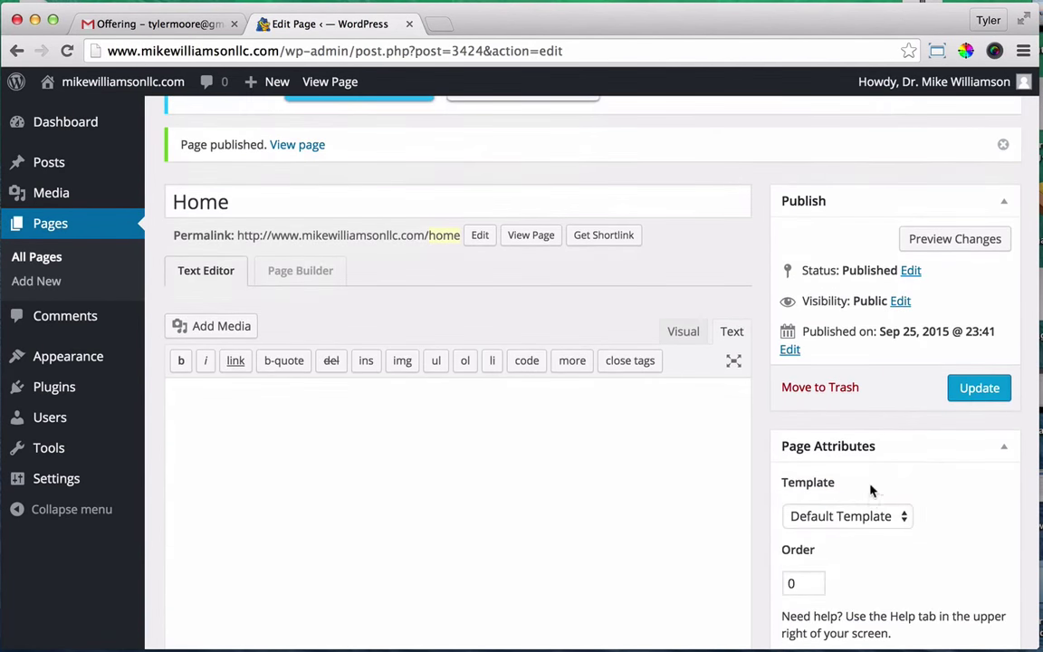
click(863, 517)
click(842, 532)
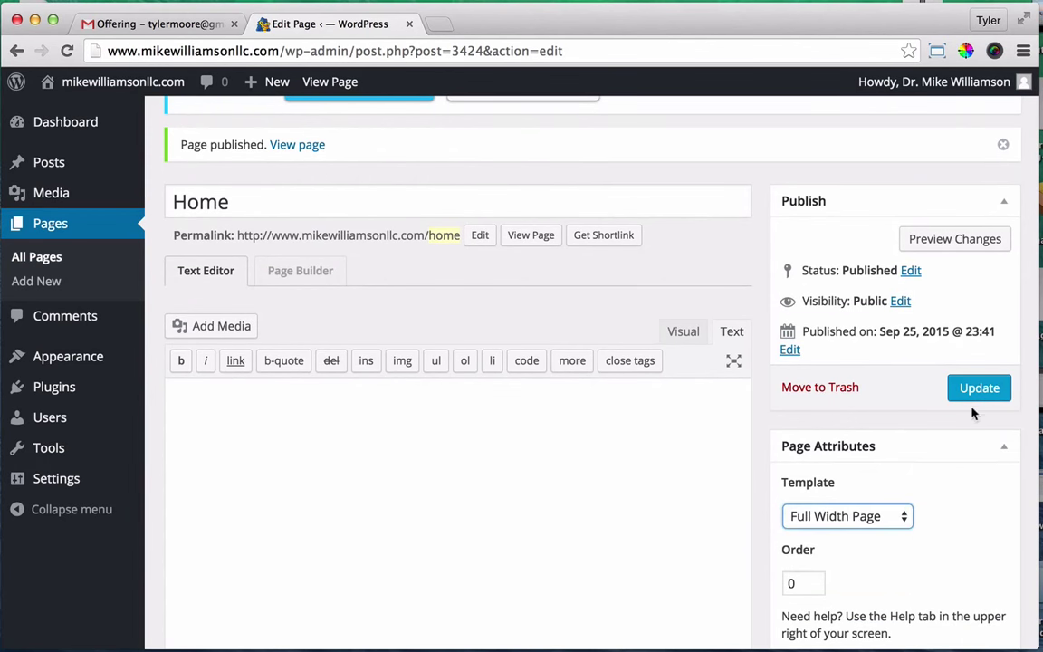
click(979, 389)
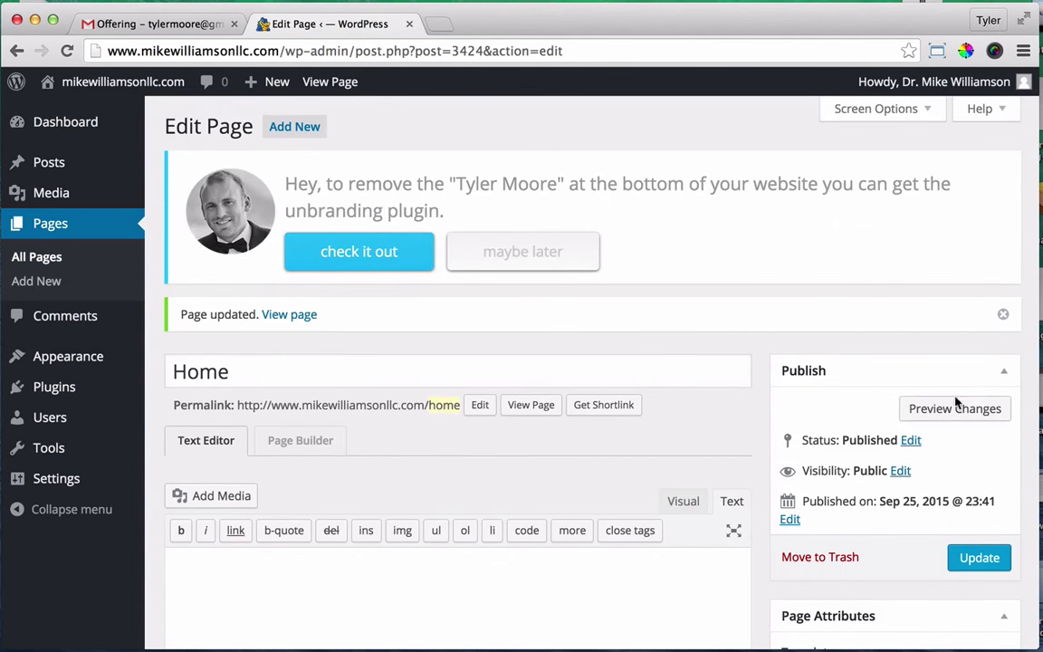
click(534, 406)
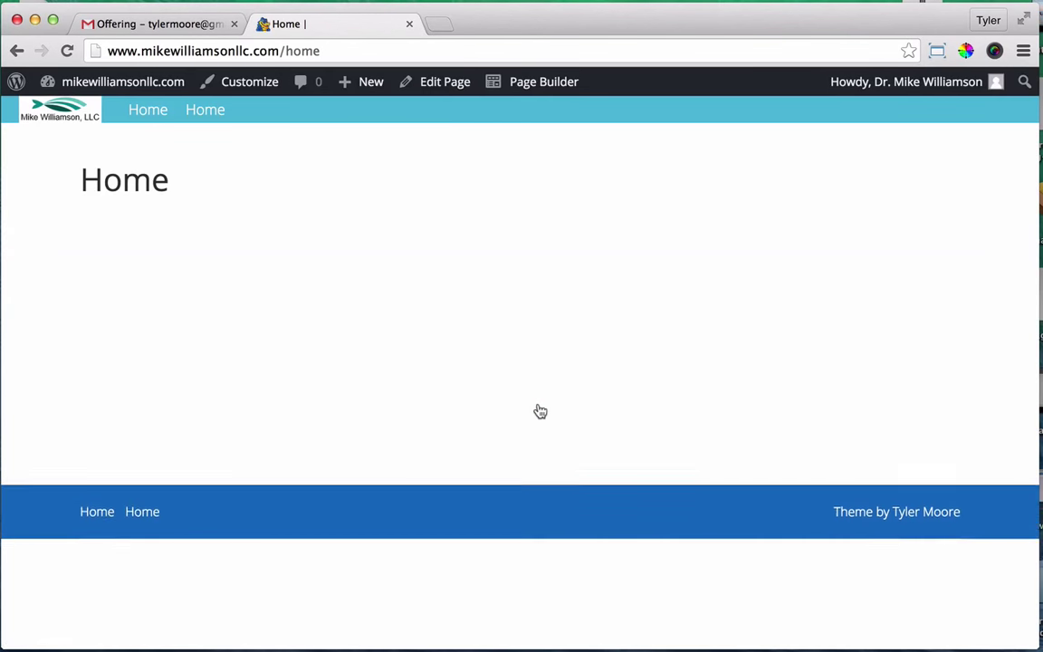
mouse_move(131, 92)
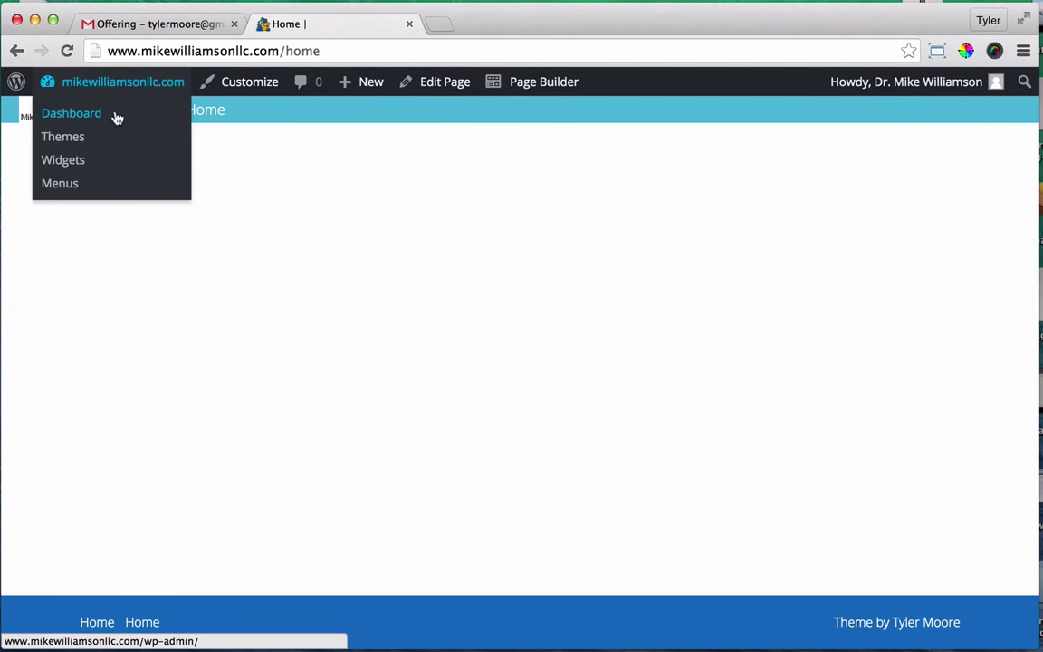
Step: In the Customizer, set a static front page of Home and save & publish
click(243, 90)
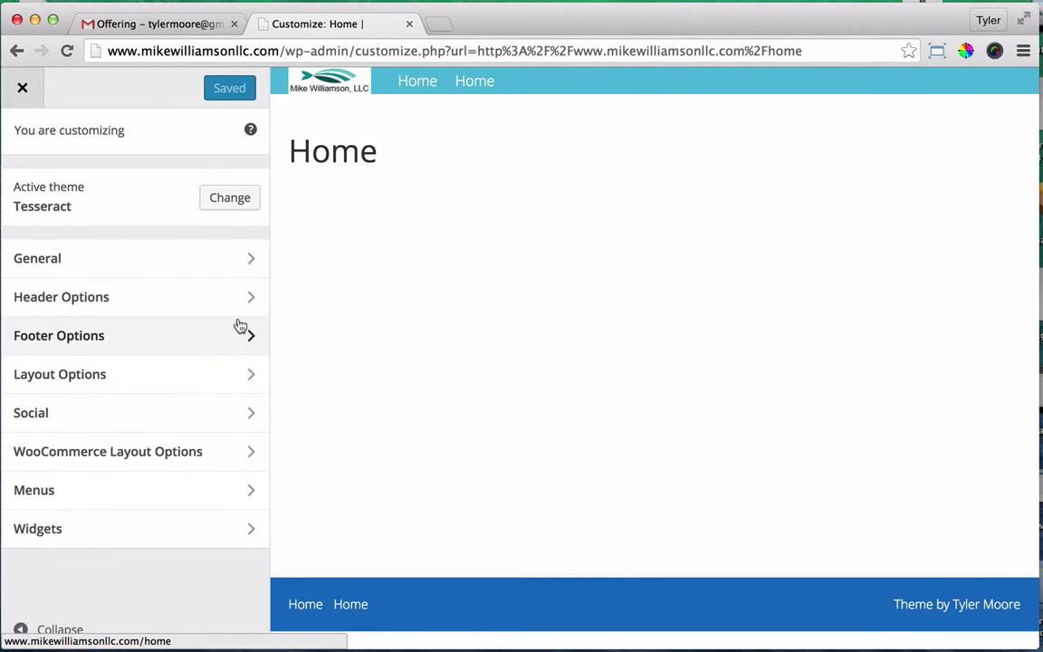
click(242, 269)
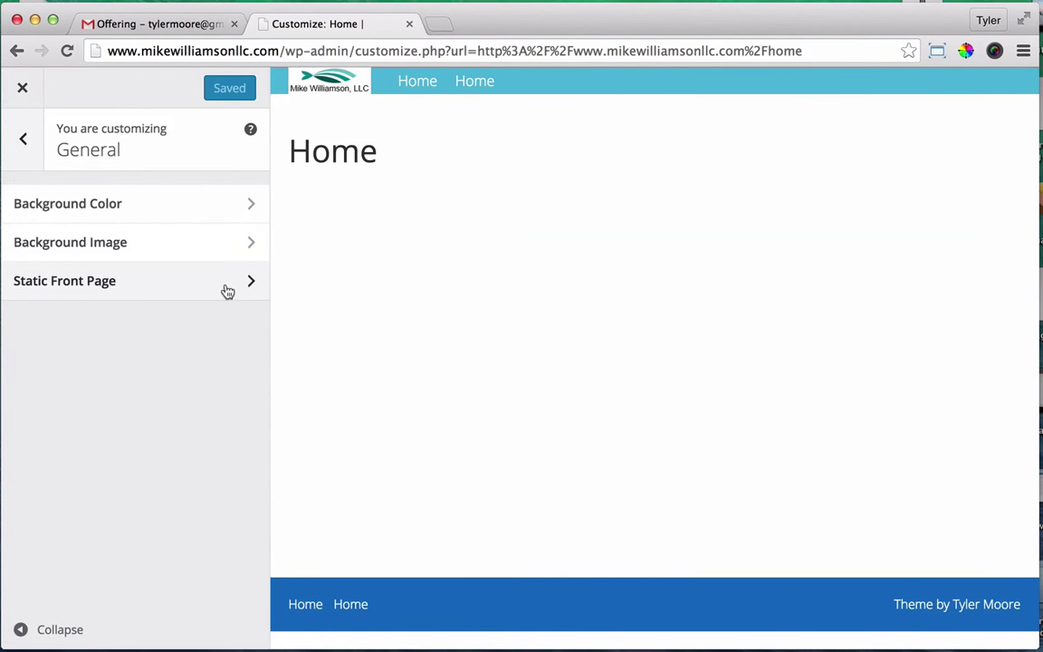
click(226, 291)
click(72, 292)
click(100, 361)
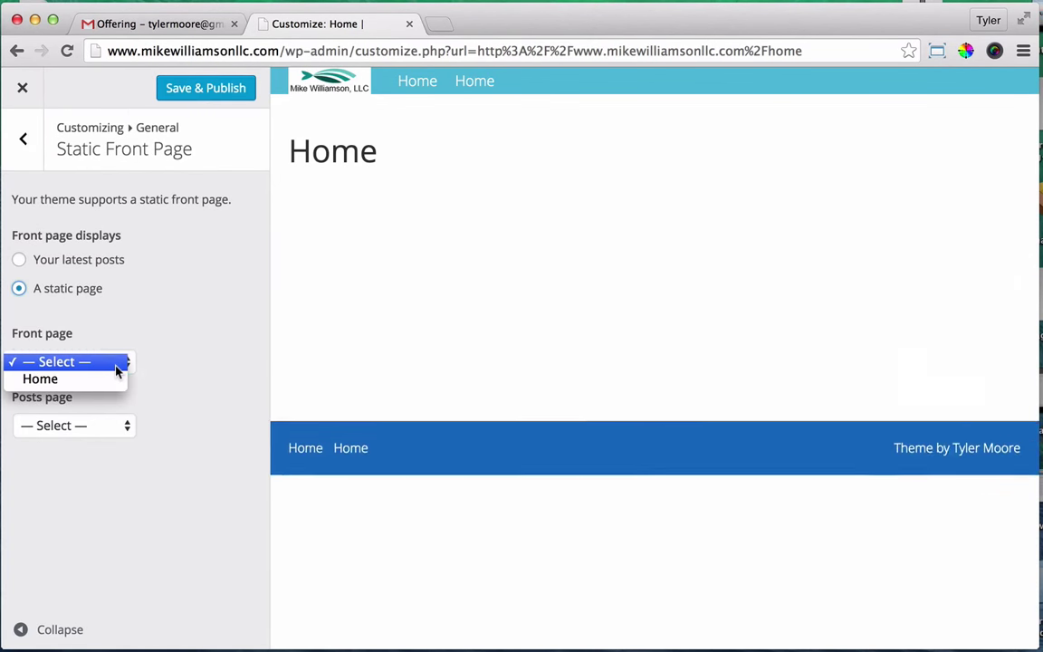
click(107, 378)
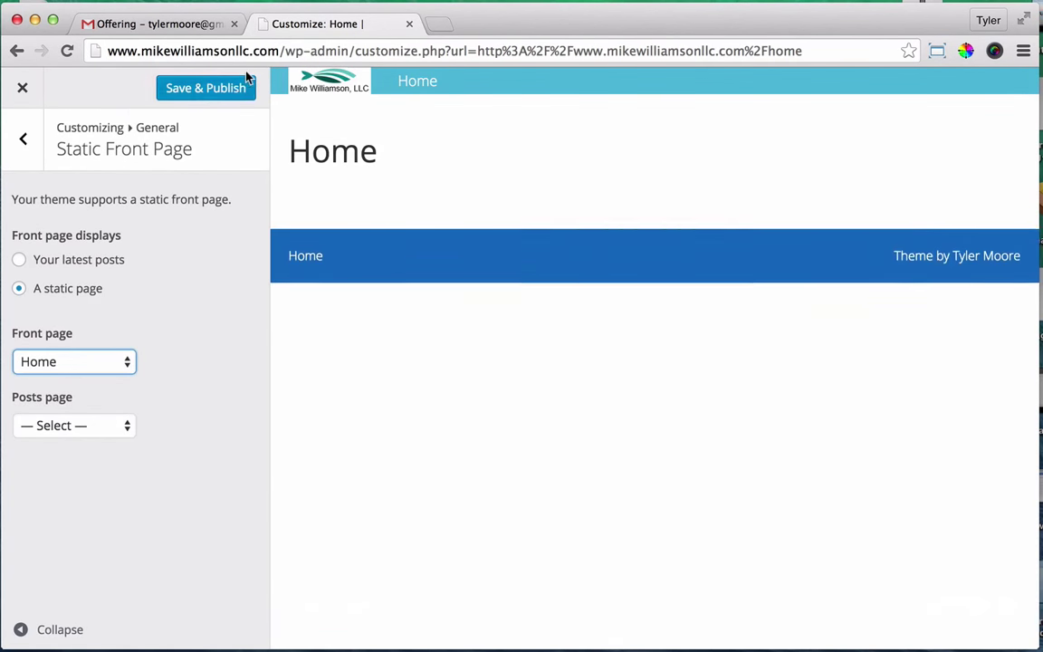
click(216, 91)
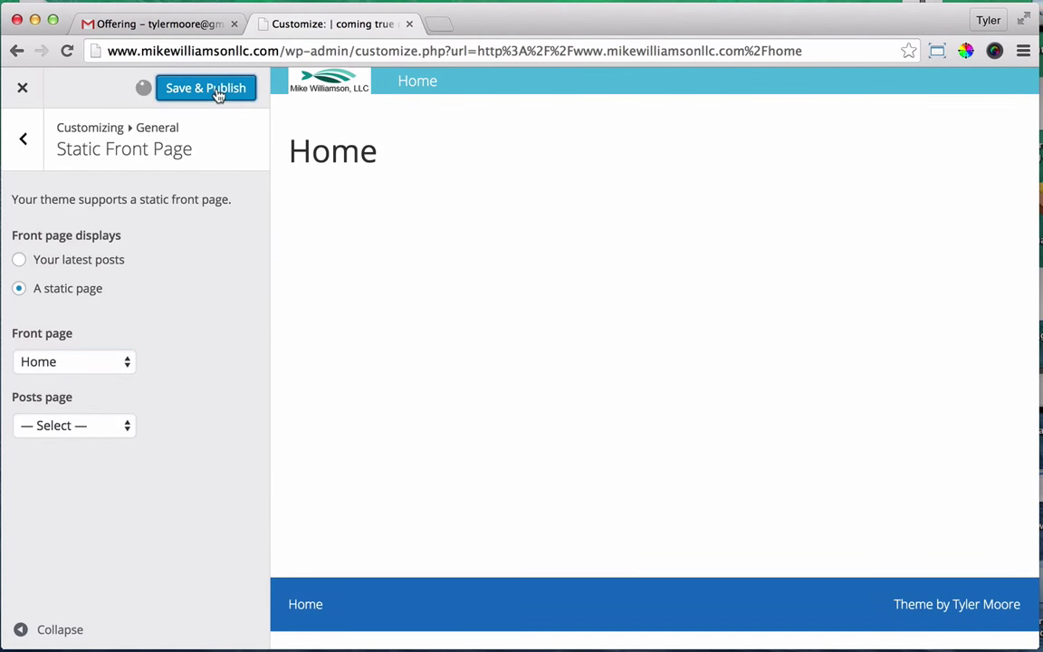
click(24, 90)
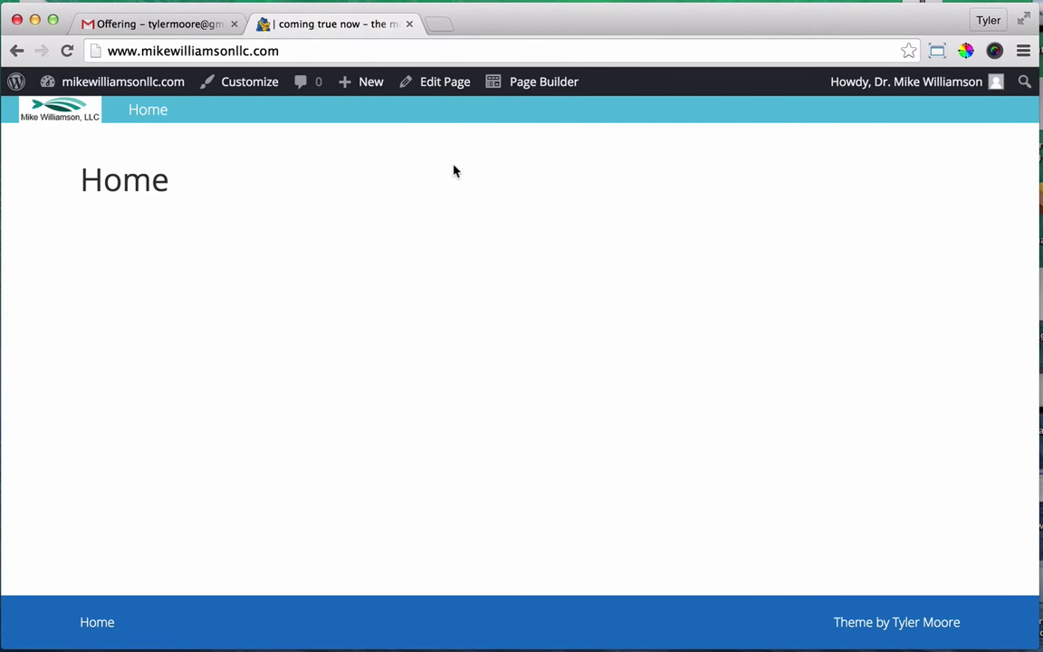
Step: Open Home in Beaver Builder, add the Simple Hero content block, and publish the changes
click(563, 82)
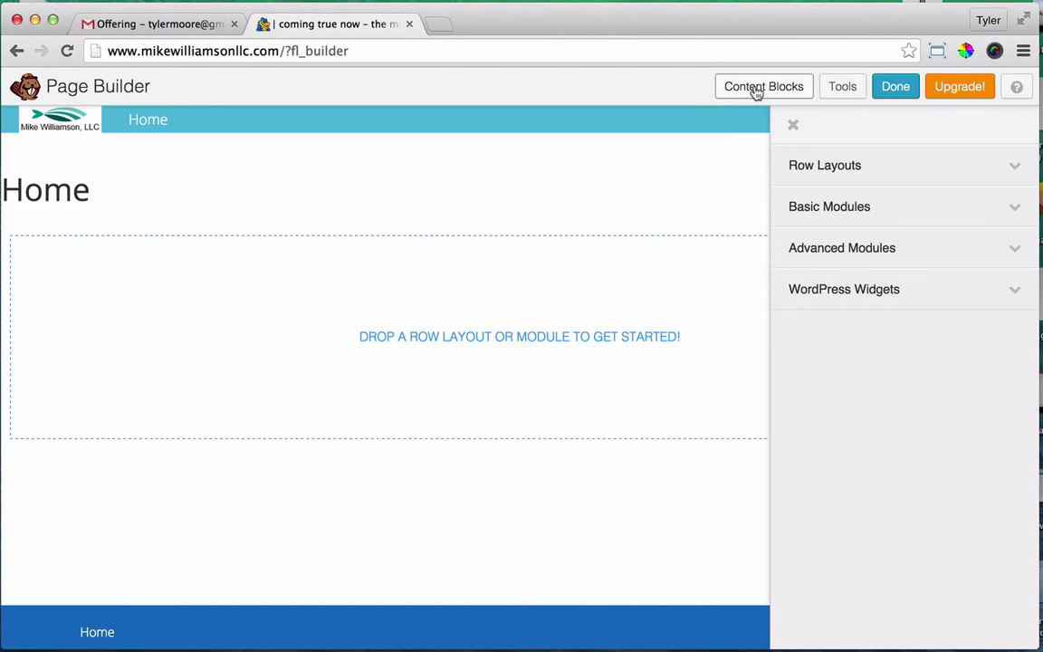
click(756, 91)
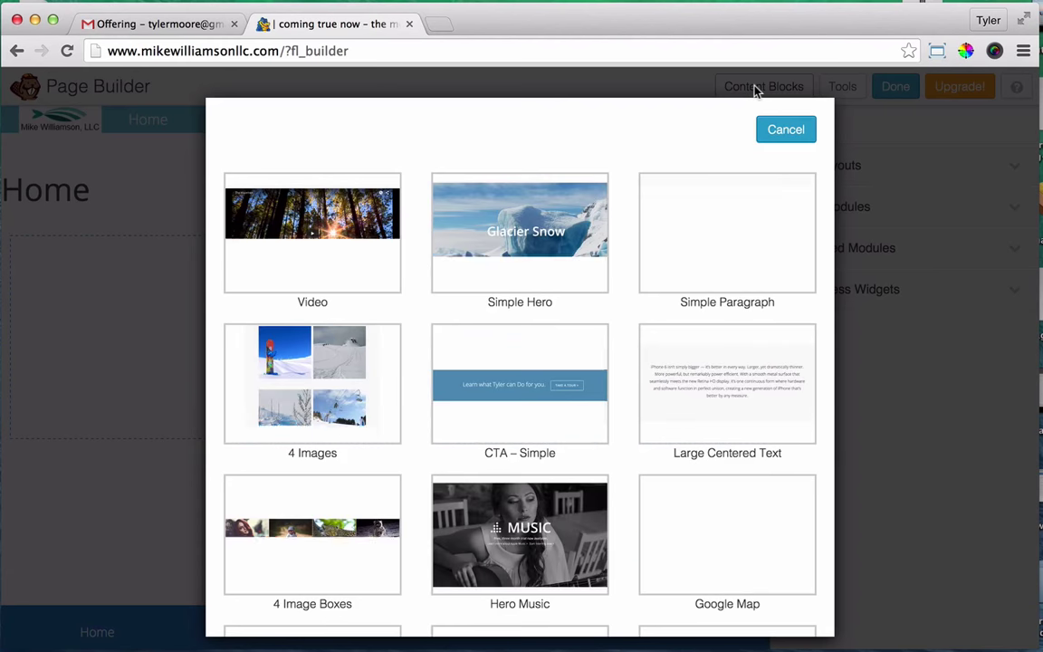
scroll(598, 277, down, 4)
scroll(599, 277, down, 8)
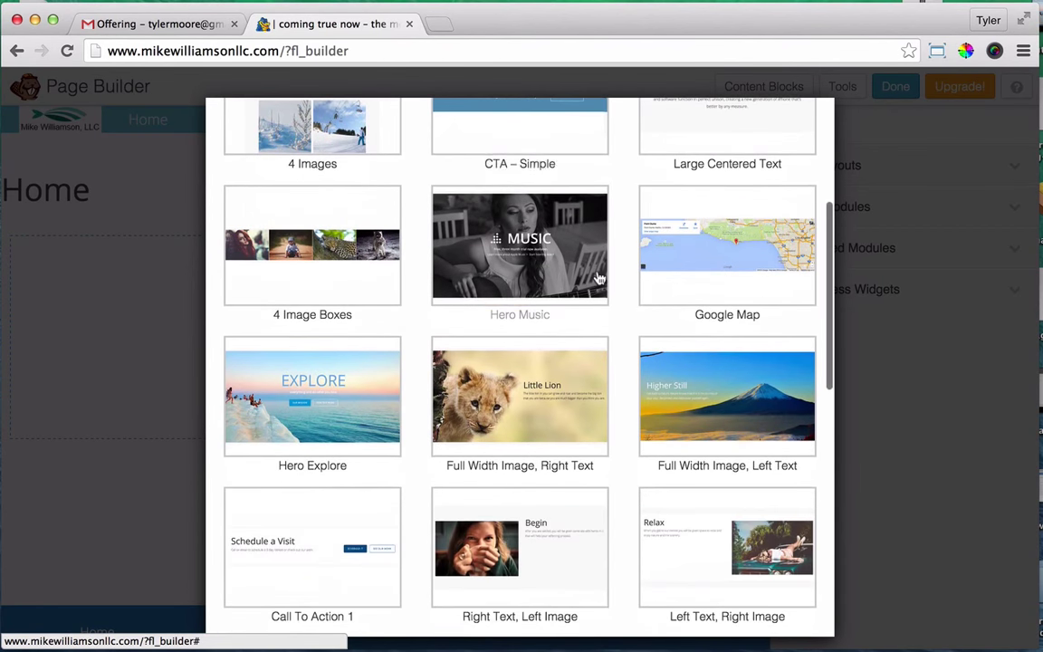
scroll(598, 277, up, 10)
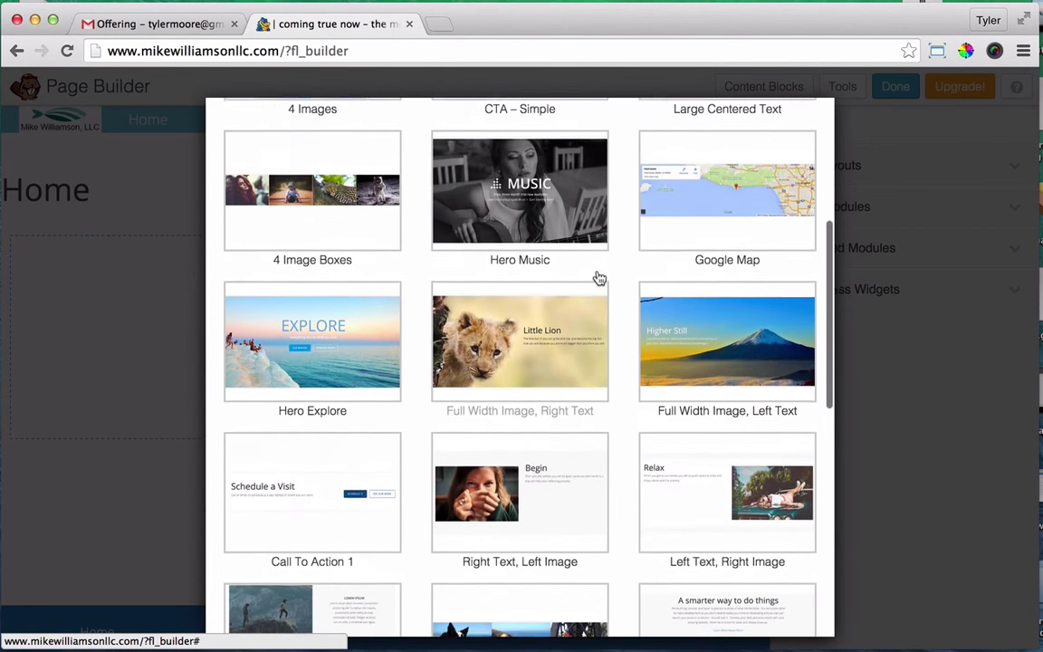
click(554, 255)
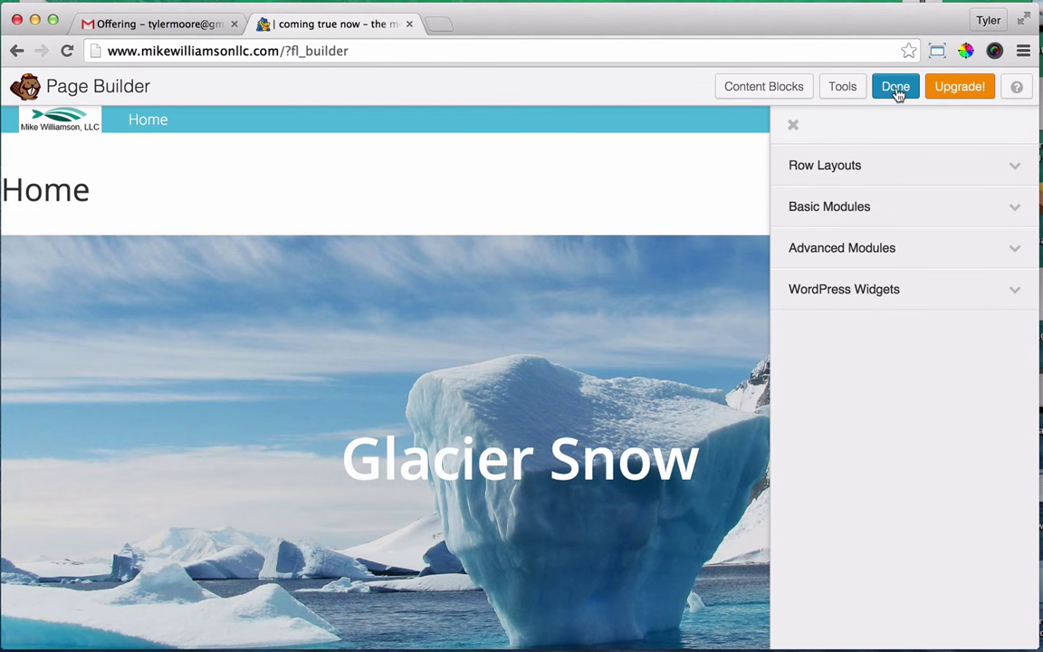
click(895, 88)
click(561, 314)
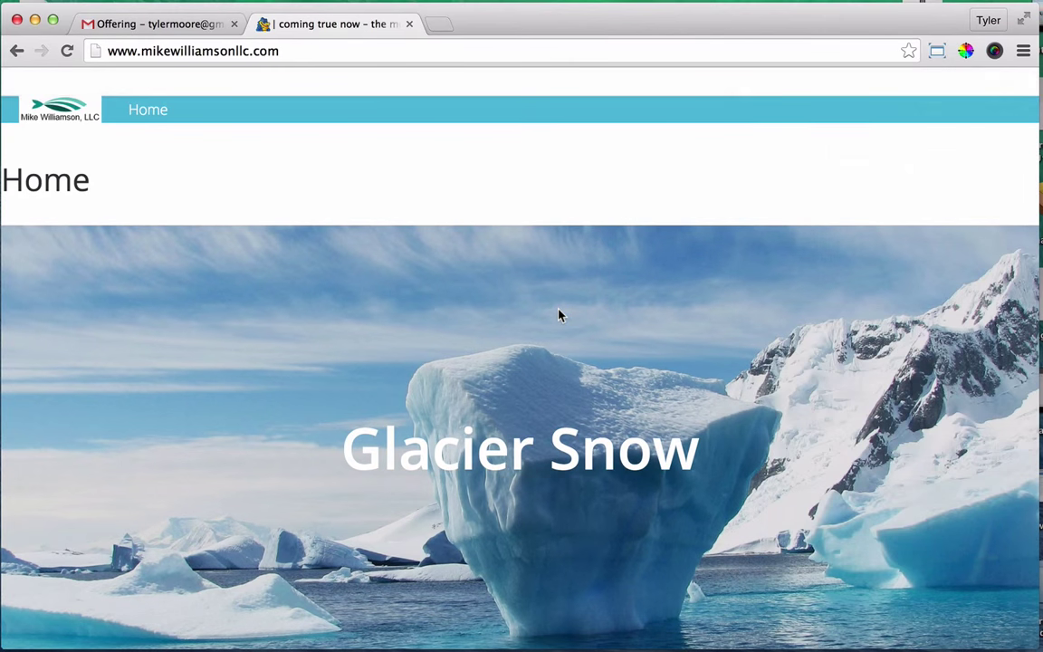
Step: Inspect the Home title's markup, close the inspector, and go to the admin Dashboard
scroll(563, 248, down, 3)
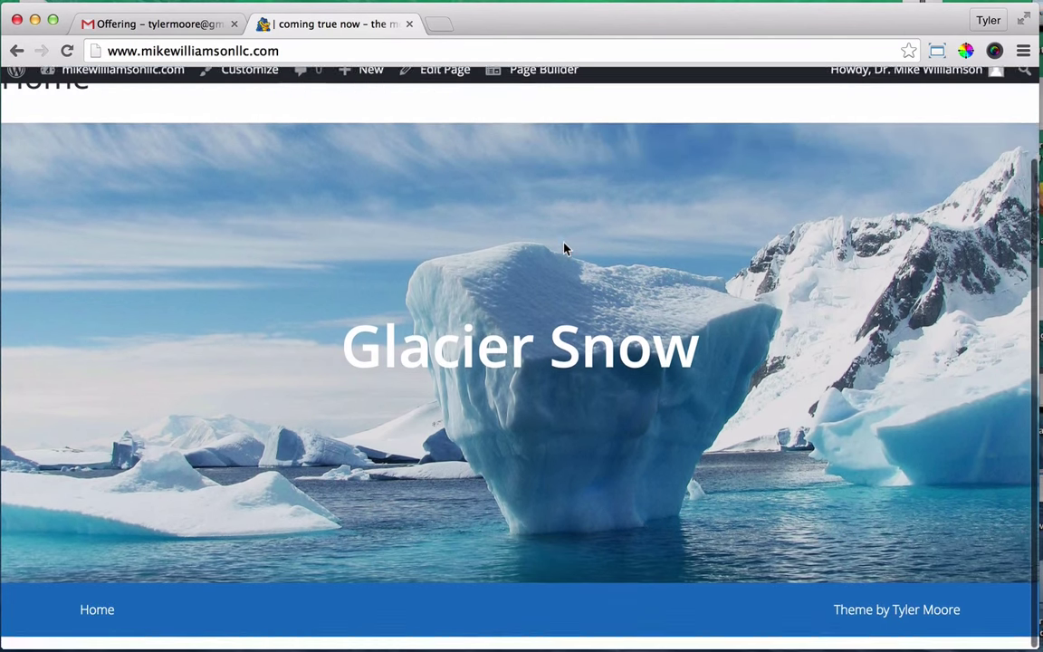
scroll(563, 248, up, 3)
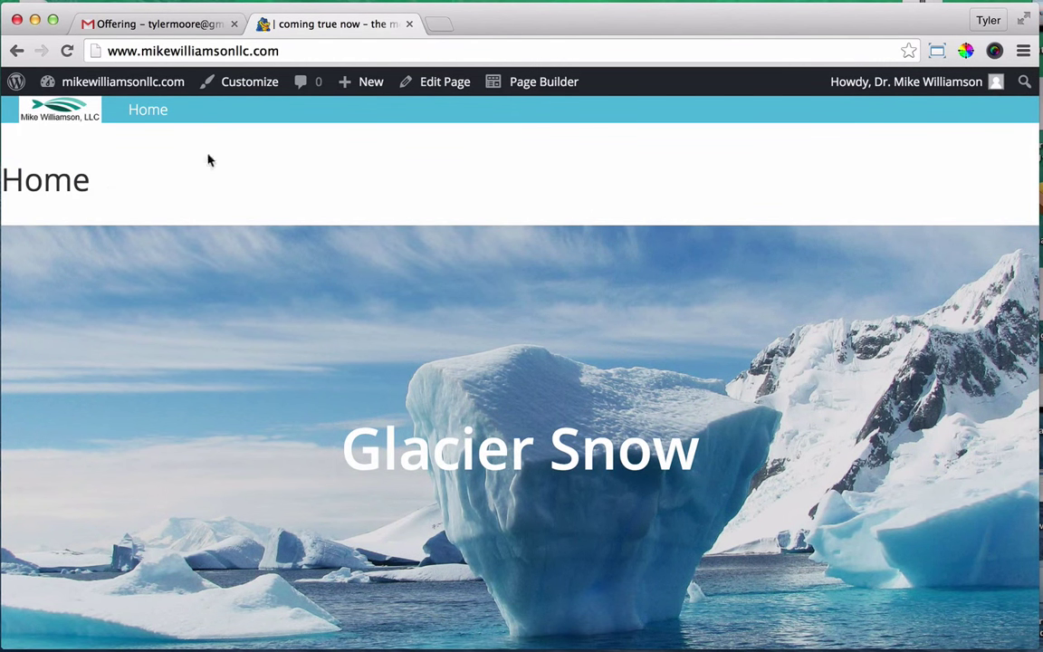
right_click(55, 185)
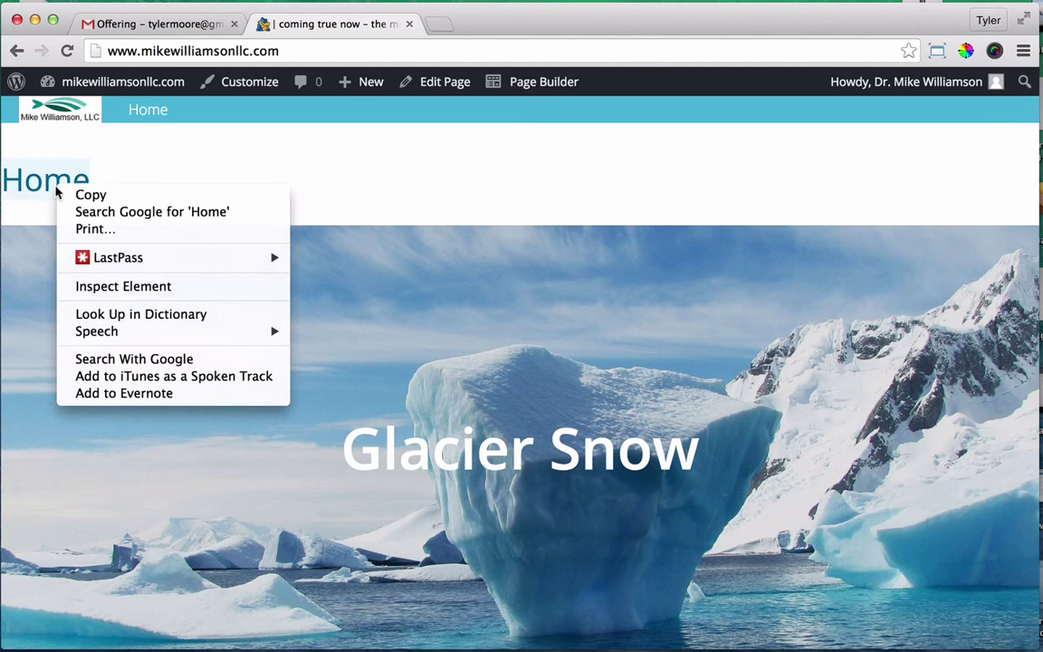
click(166, 288)
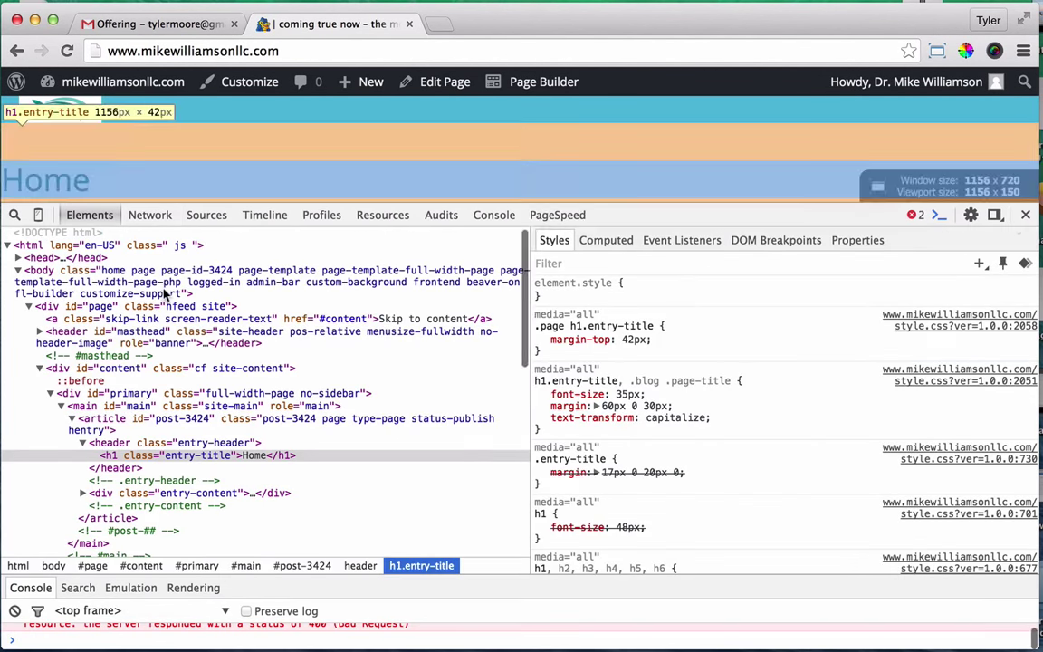
click(1026, 217)
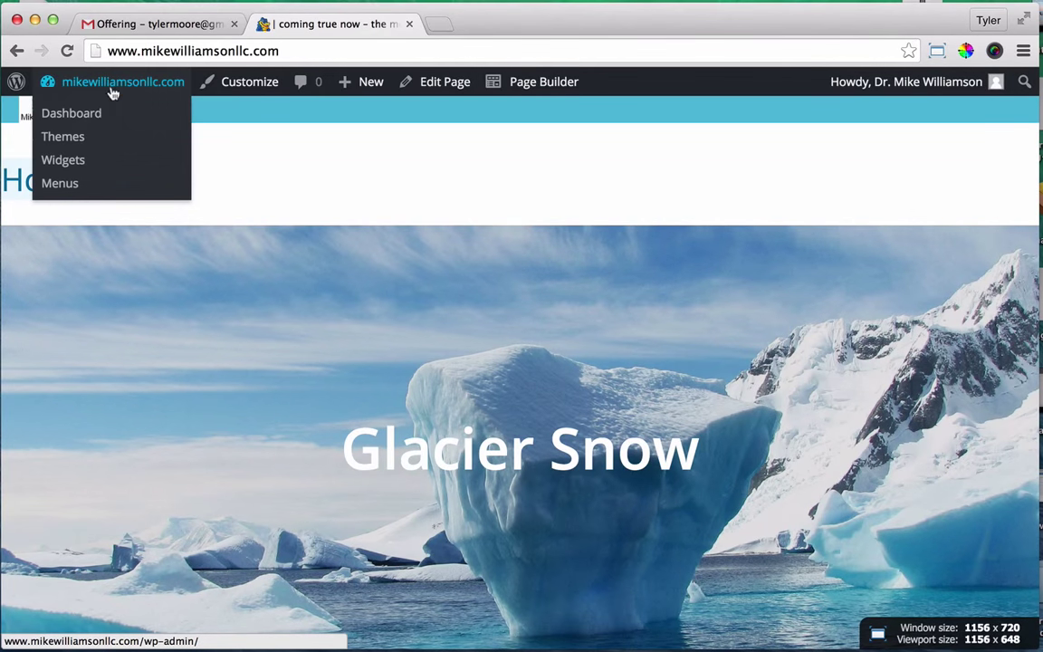
click(103, 111)
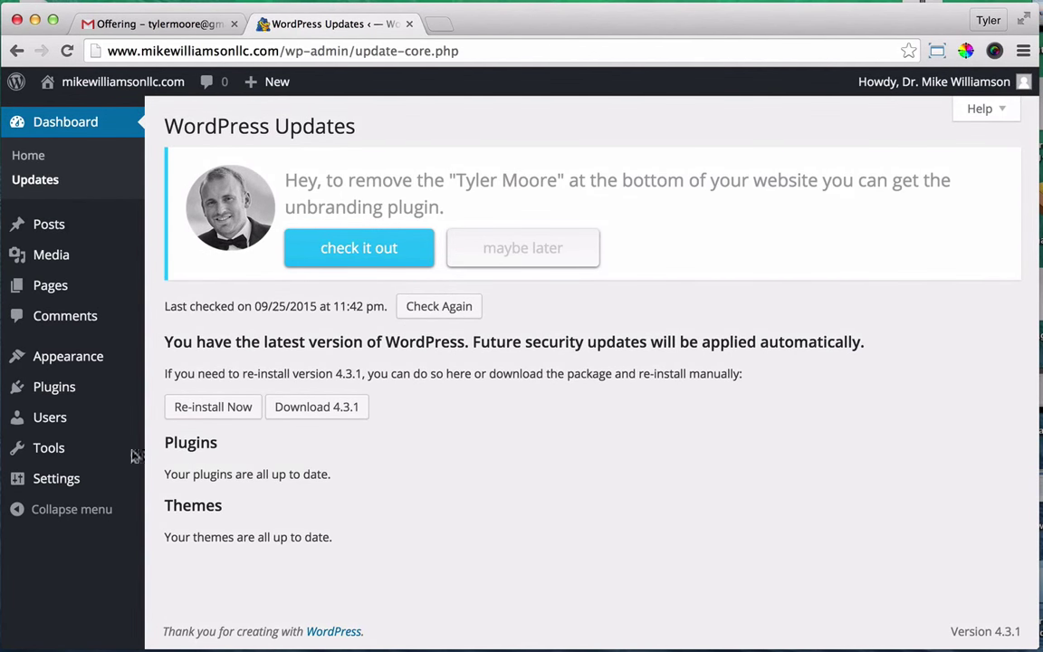
Step: Leave the admin area for the live site via Visit Site
mouse_move(79, 400)
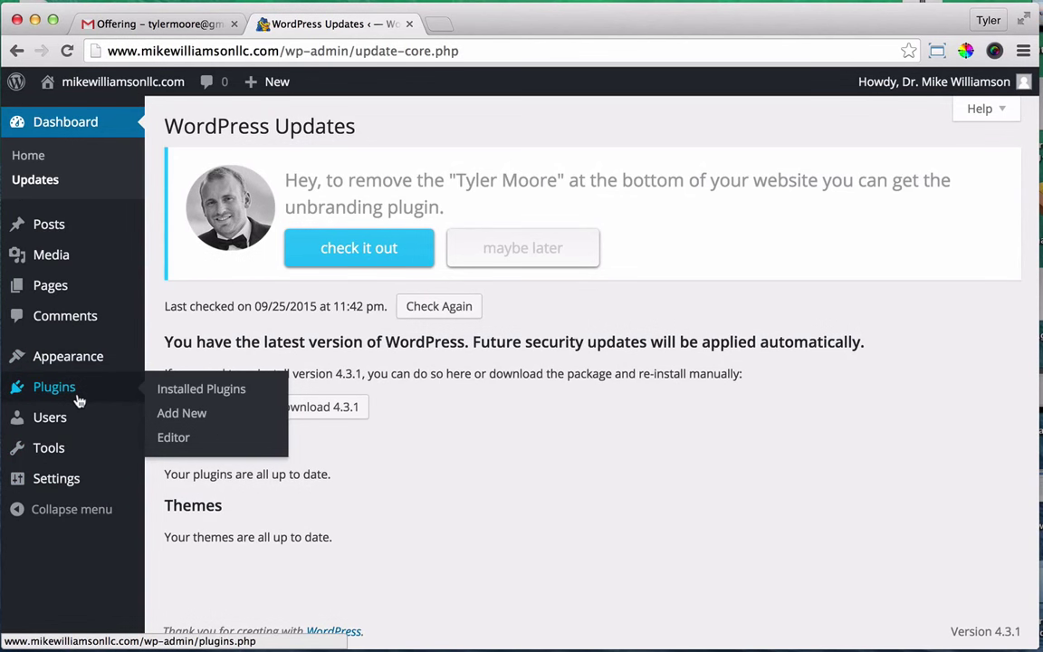
scroll(462, 395, down, 2)
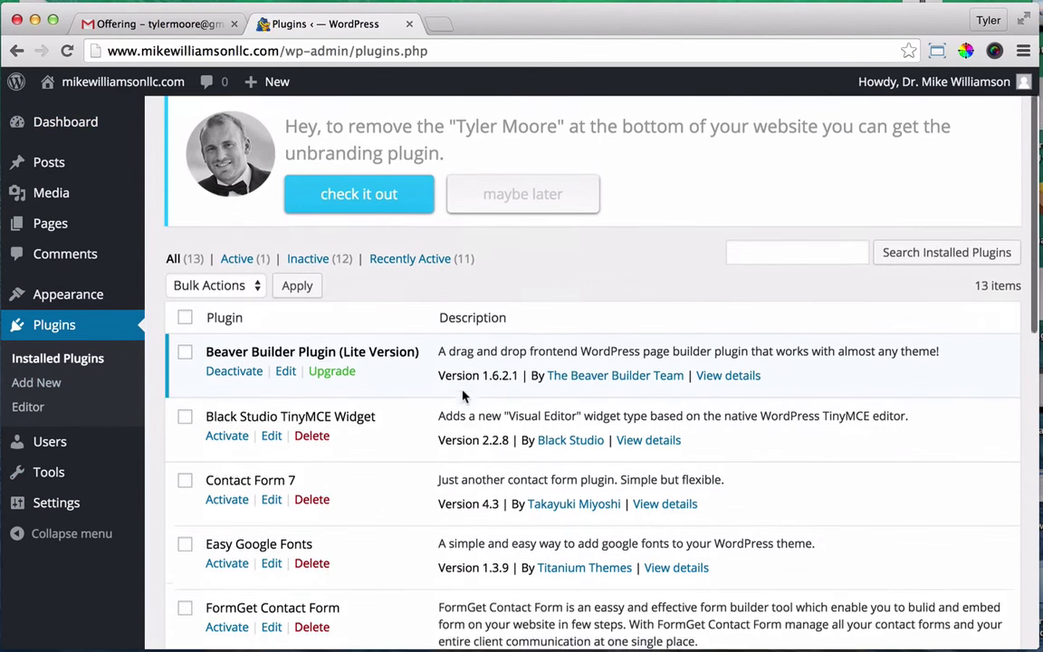
scroll(463, 395, up, 2)
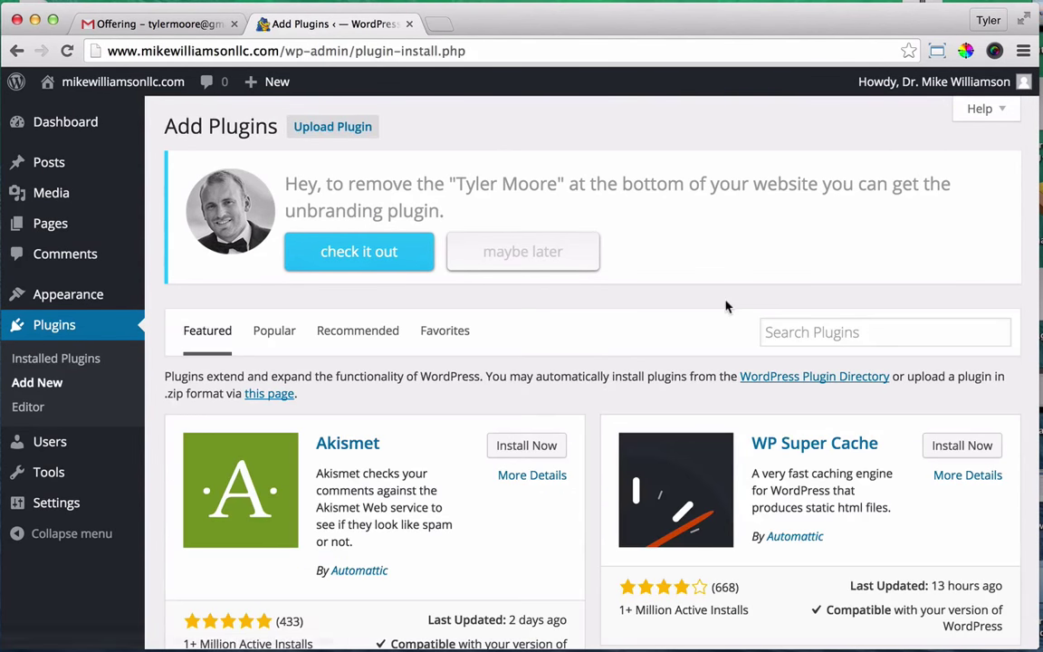
mouse_move(112, 88)
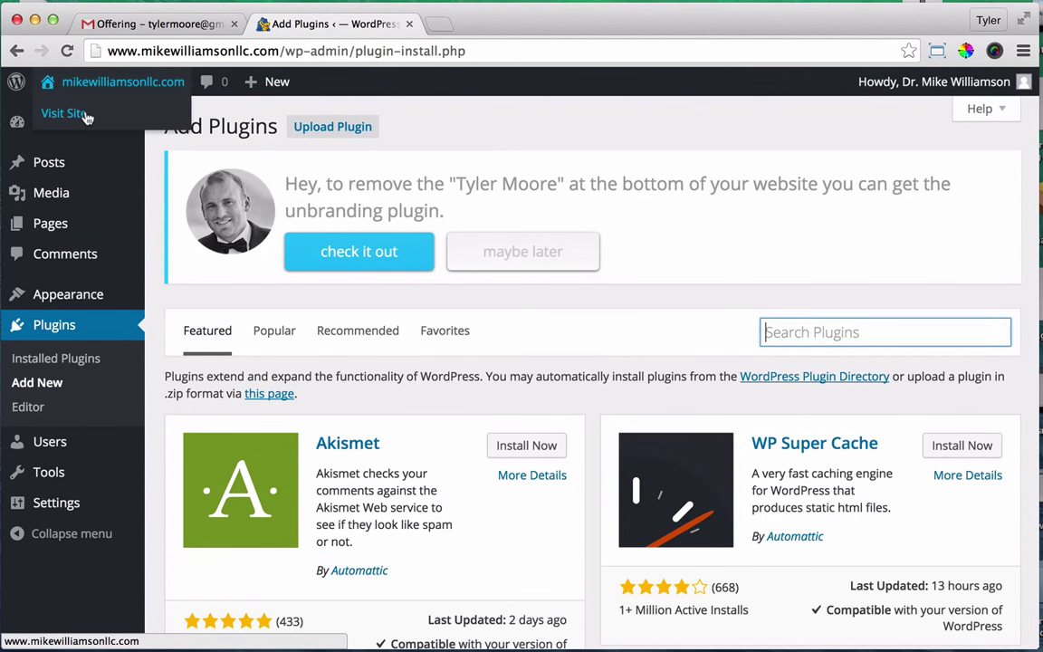
click(84, 115)
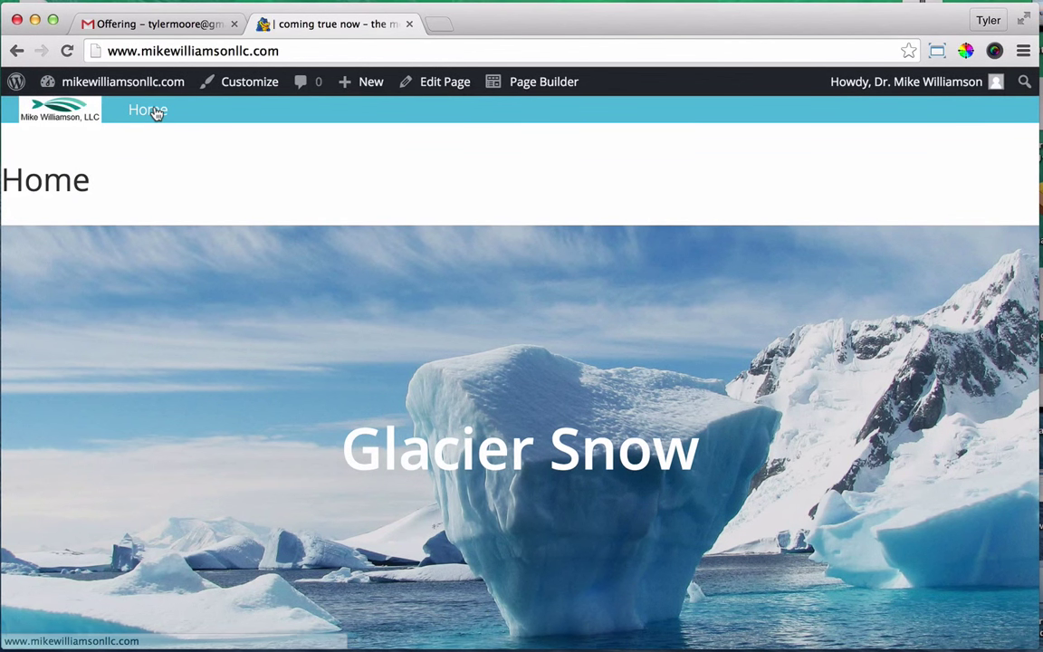
Step: Highlight and clear part of the Home title, then scroll the Glacier Snow hero page
drag(24, 172, 127, 178)
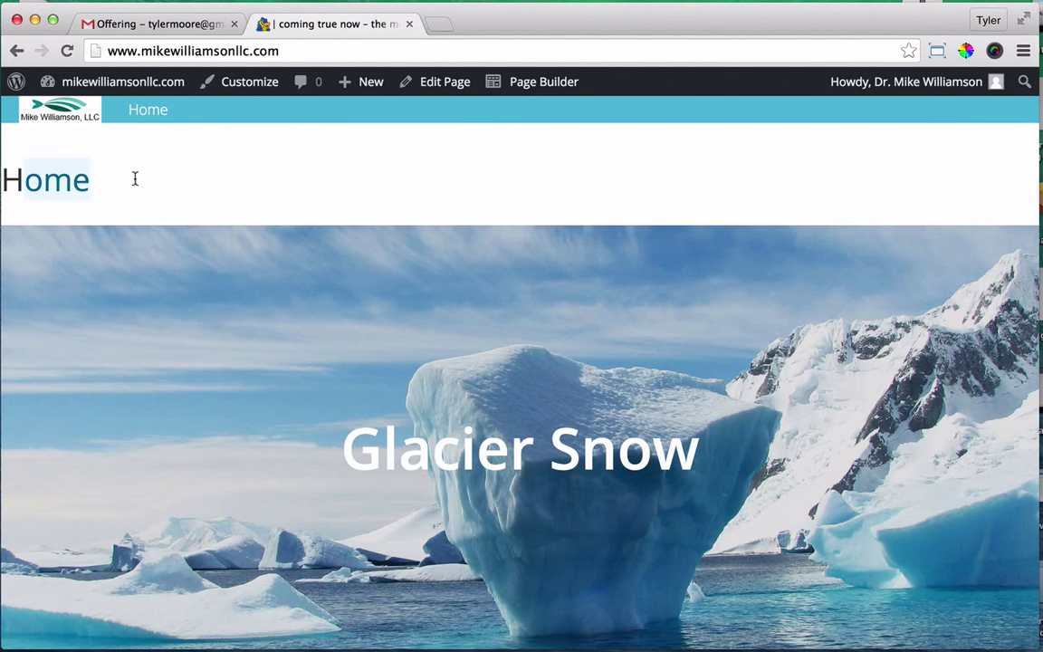
click(63, 197)
scroll(363, 313, down, 3)
scroll(363, 313, up, 3)
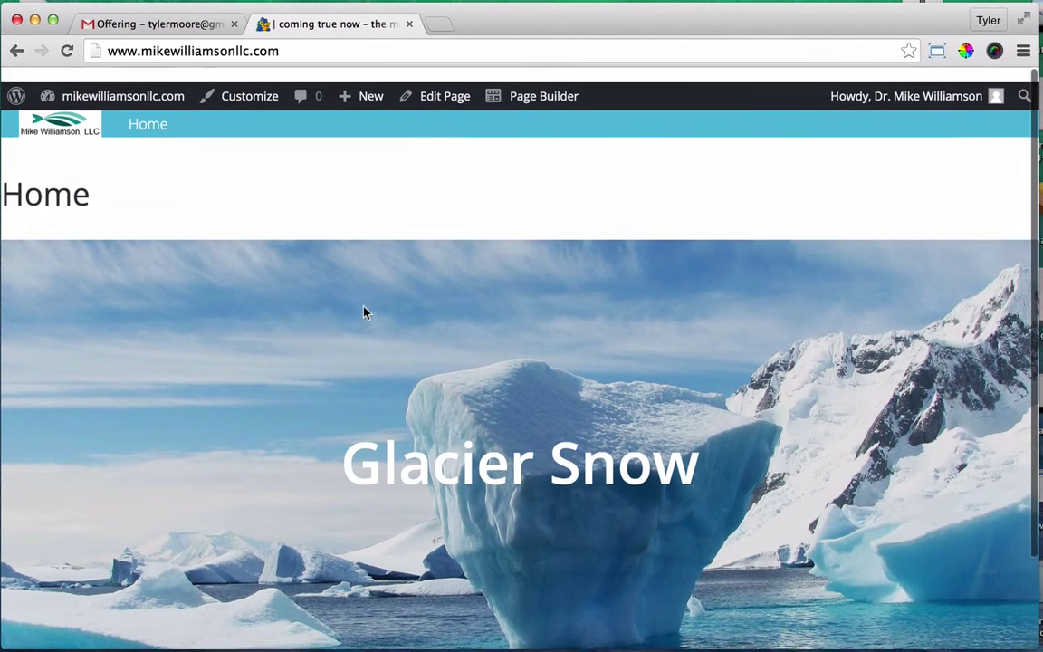
scroll(362, 311, down, 3)
scroll(361, 310, up, 3)
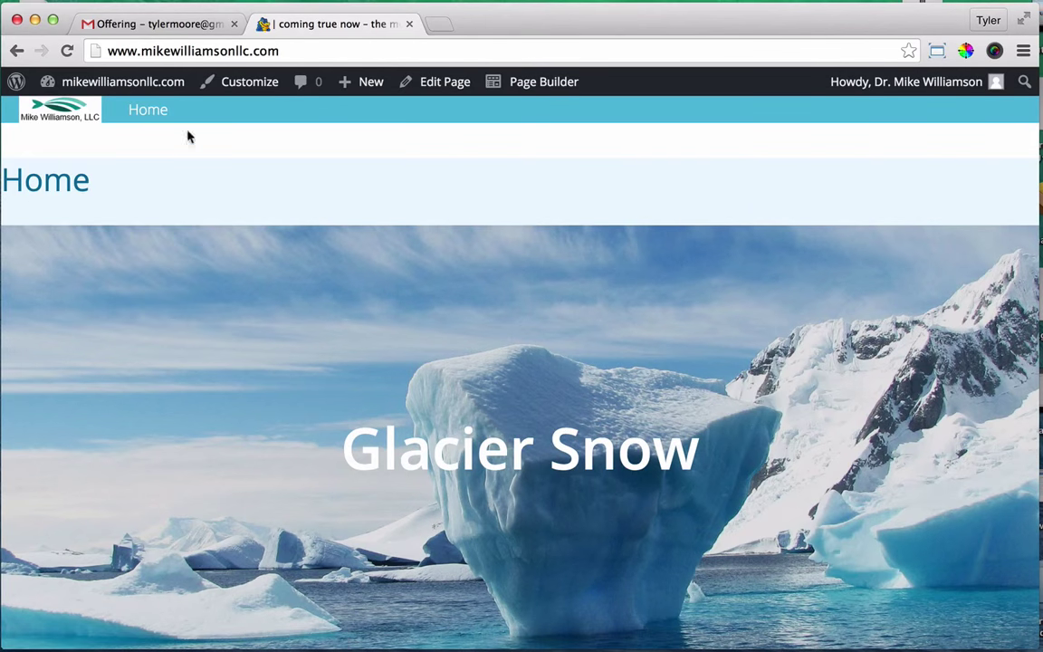
Step: Search the plugin directory for 'wordpress reset' and install the WordPress Reset plugin
mouse_move(124, 88)
click(98, 113)
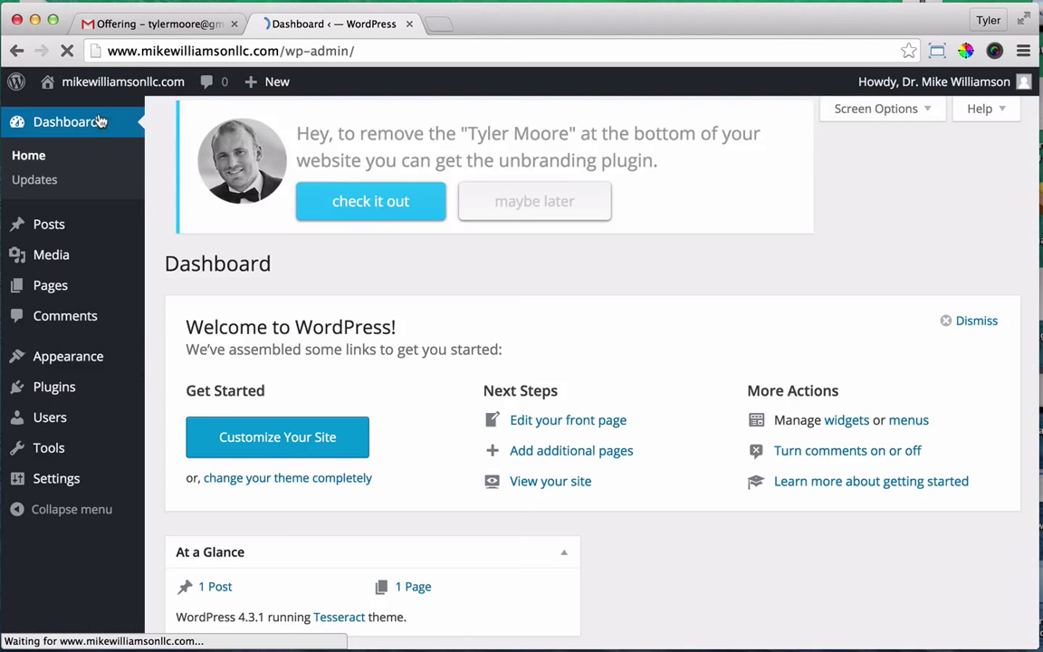
click(74, 387)
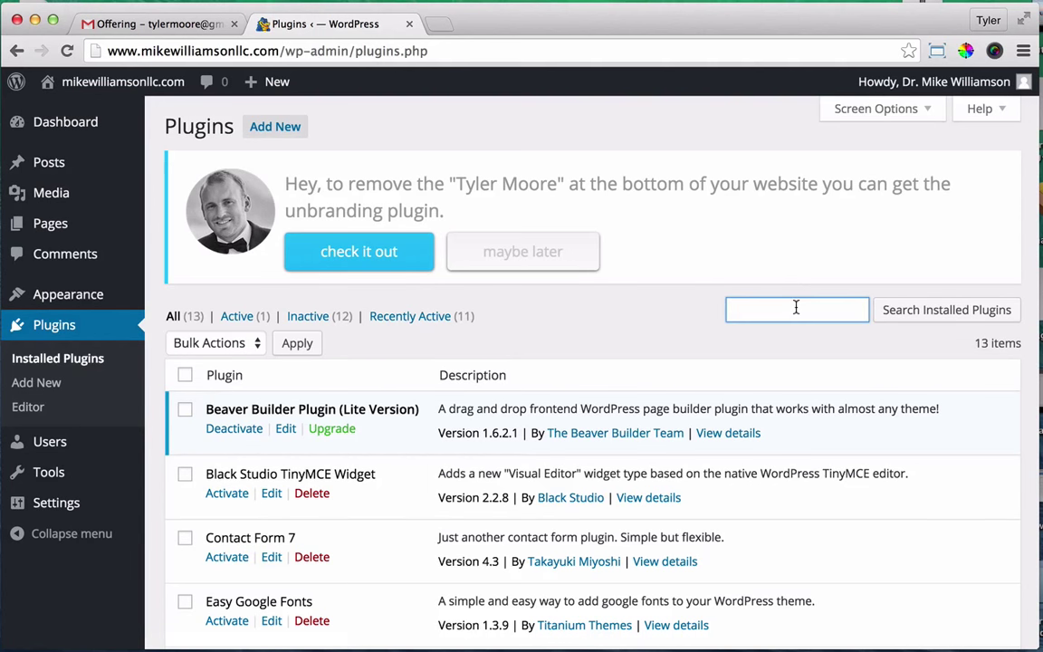
click(275, 127)
click(829, 332)
text(wordpr)
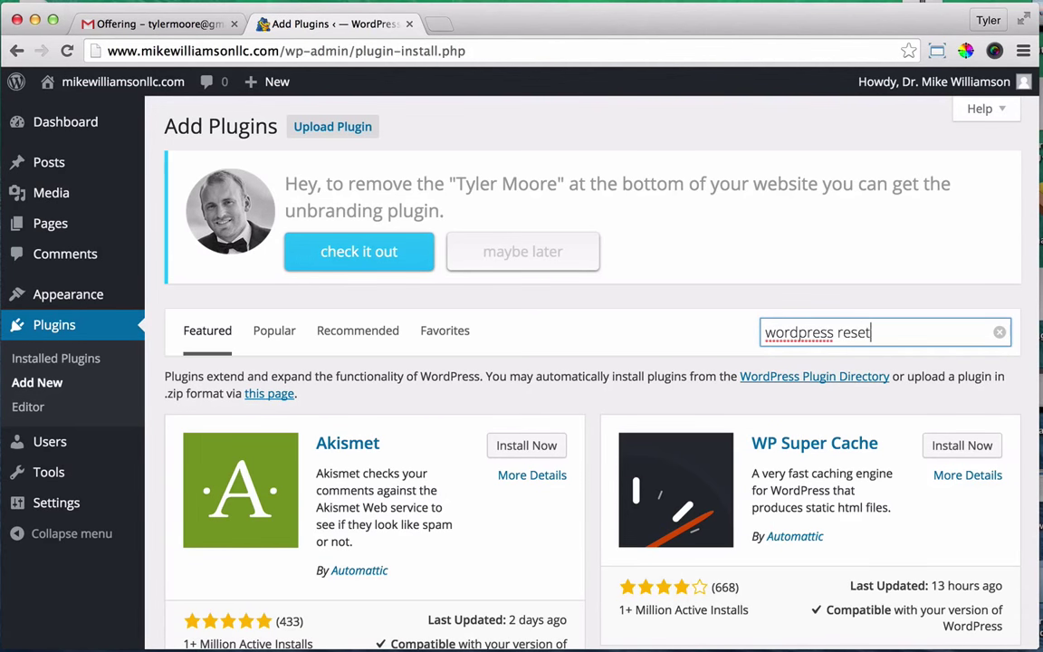
text(ess reset)
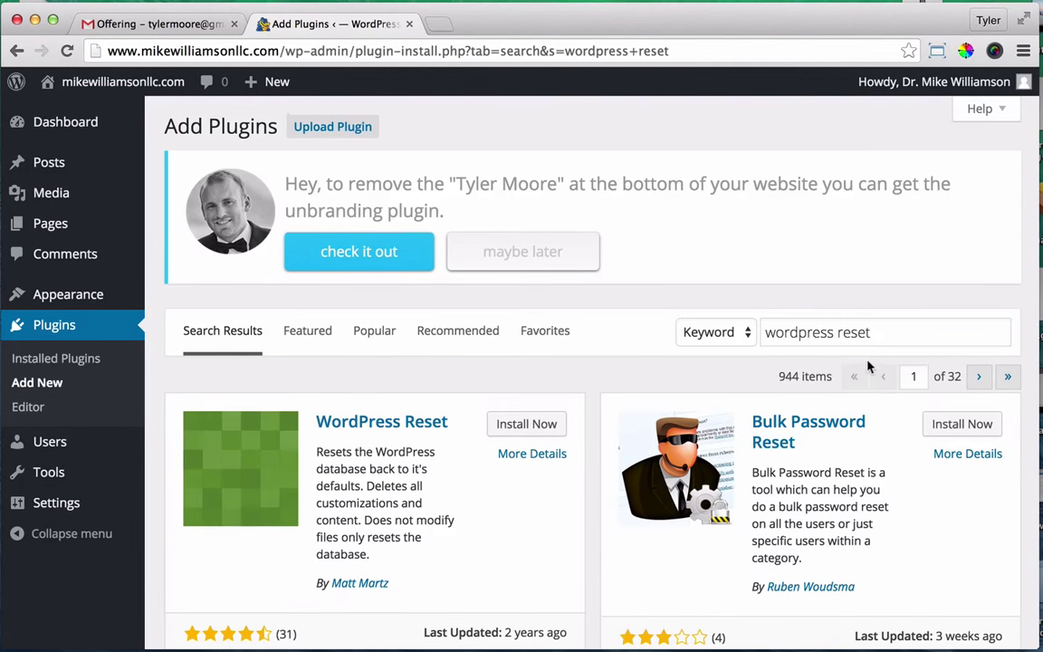
scroll(528, 272, down, 3)
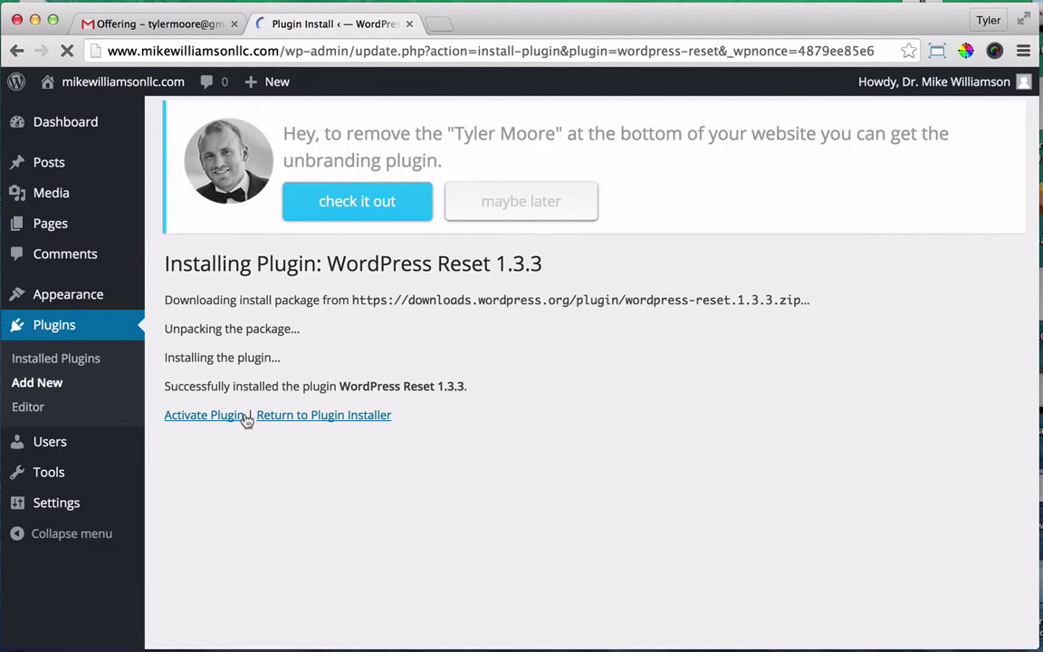
click(195, 418)
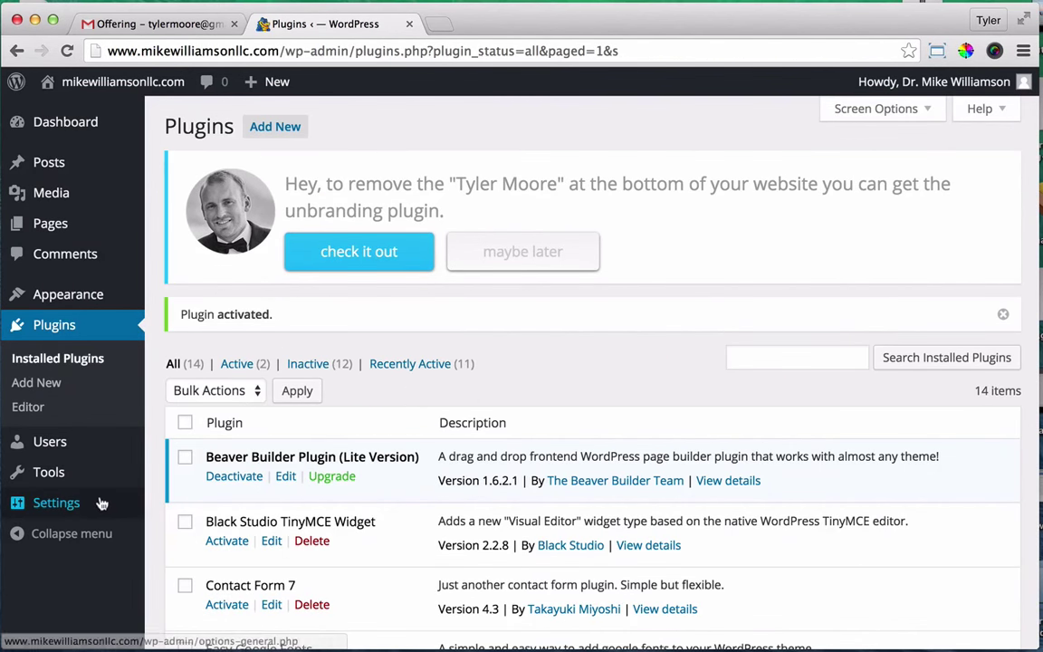
Step: Reset the site with the WordPress Reset tool, entering 'reset' as confirmation
mouse_move(102, 504)
mouse_move(111, 466)
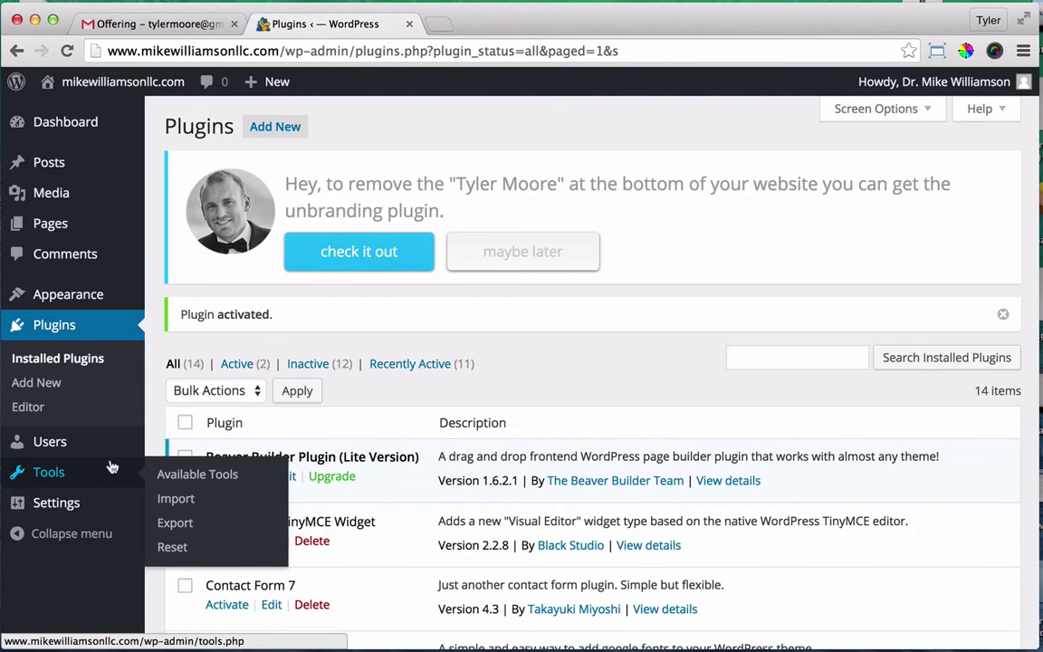
click(172, 548)
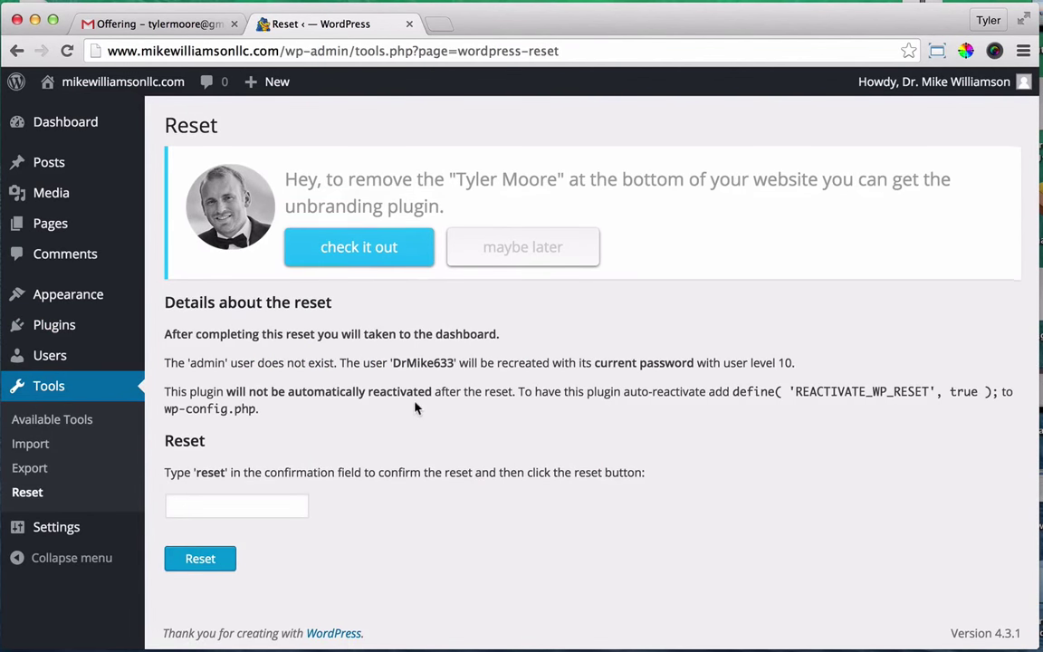
click(231, 504)
text(reset)
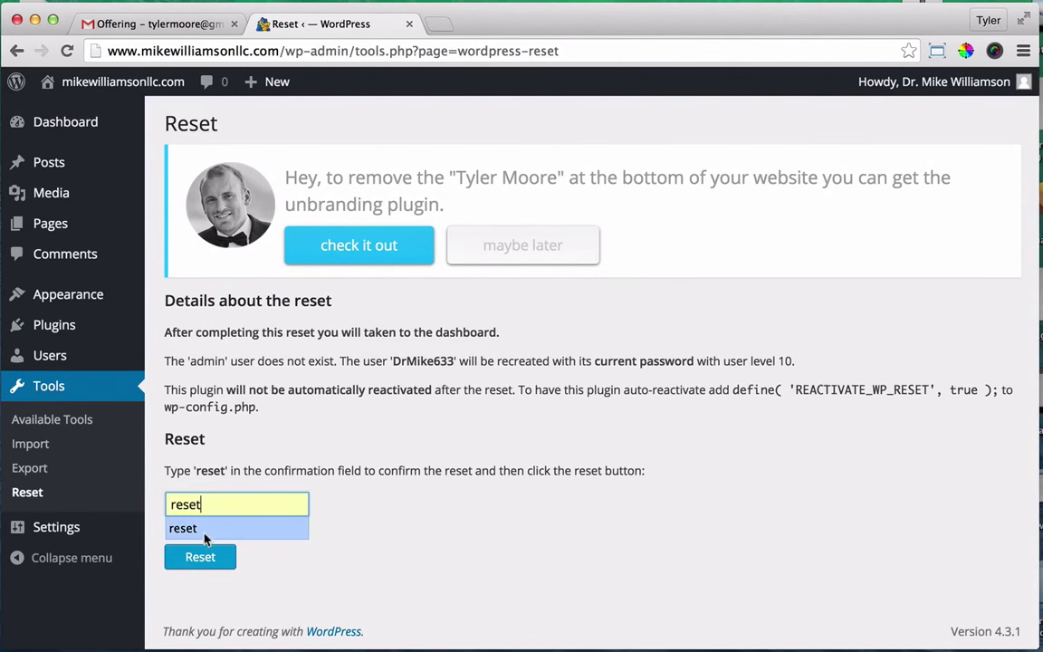
click(198, 554)
click(765, 259)
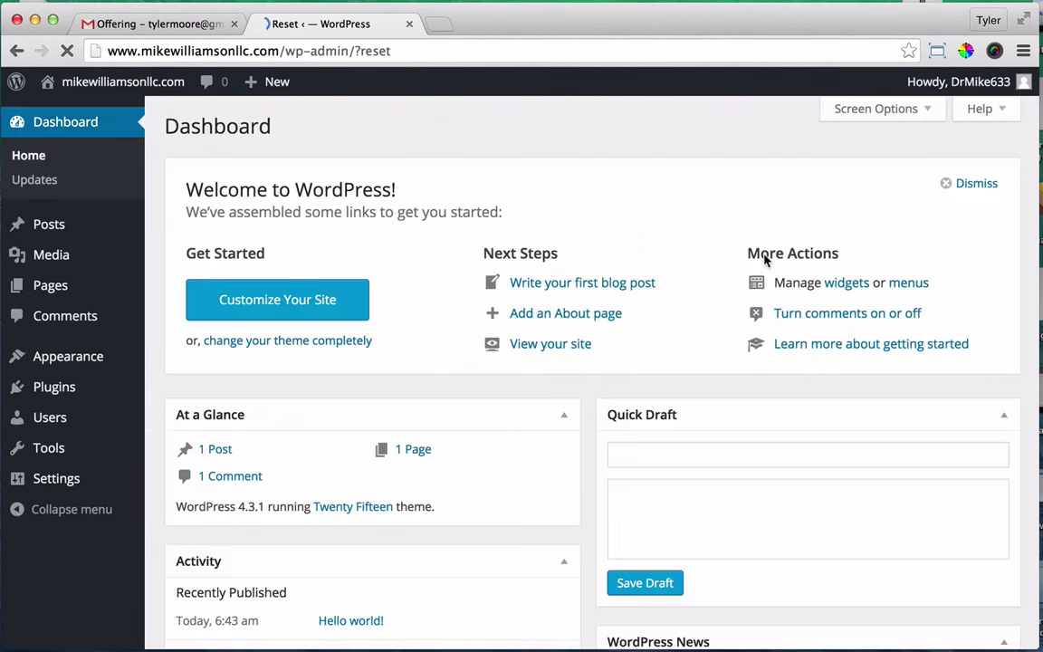
Step: Return to the admin Dashboard from the site-name menu
mouse_move(106, 84)
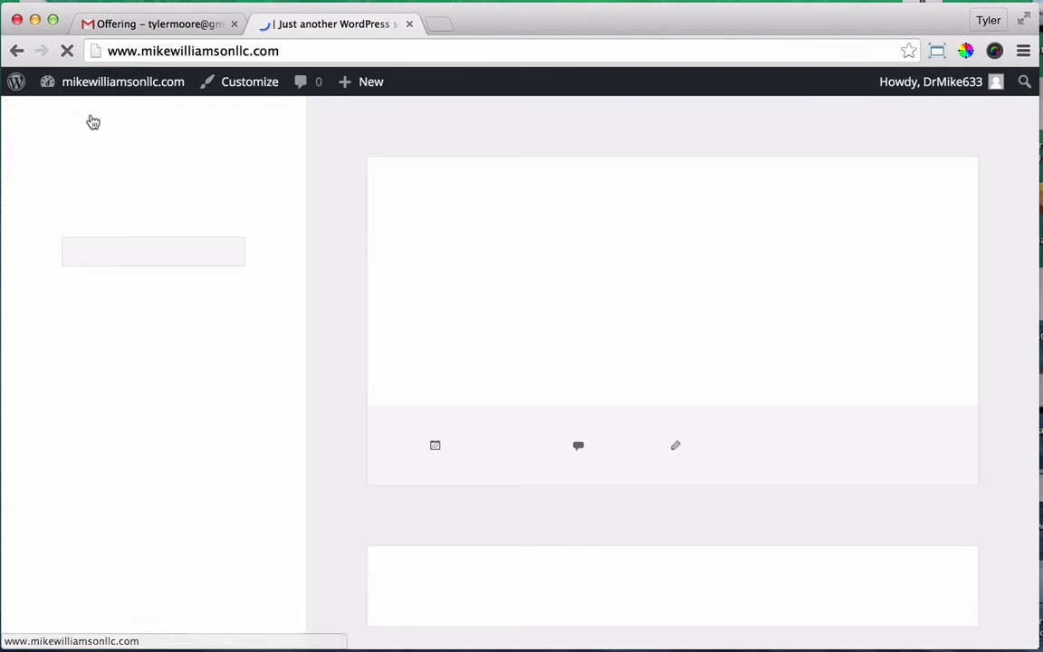
mouse_move(131, 100)
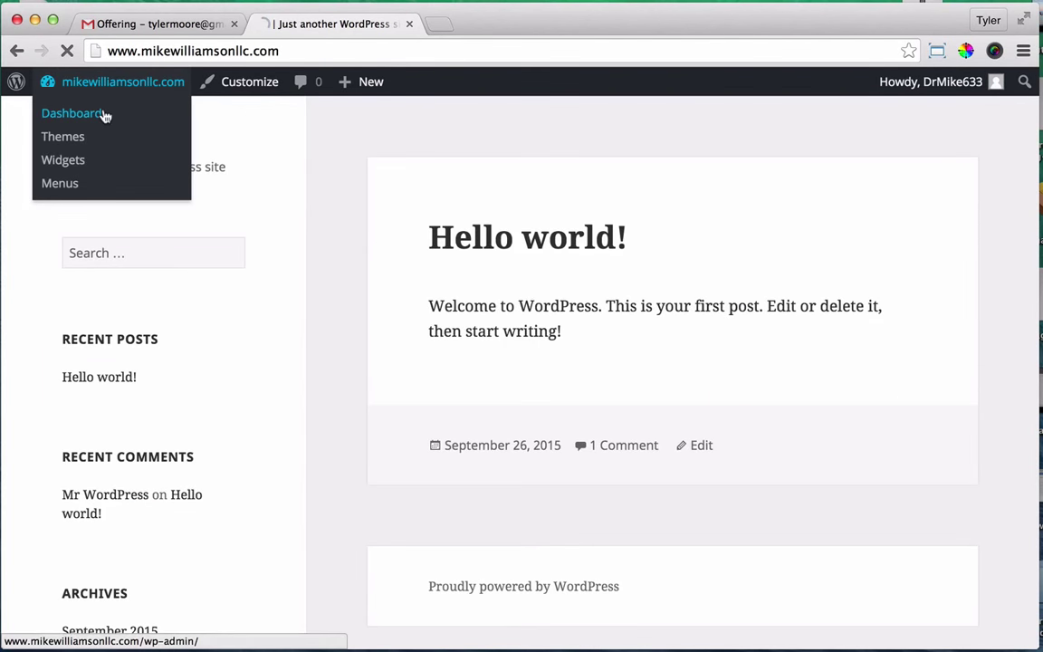
click(105, 115)
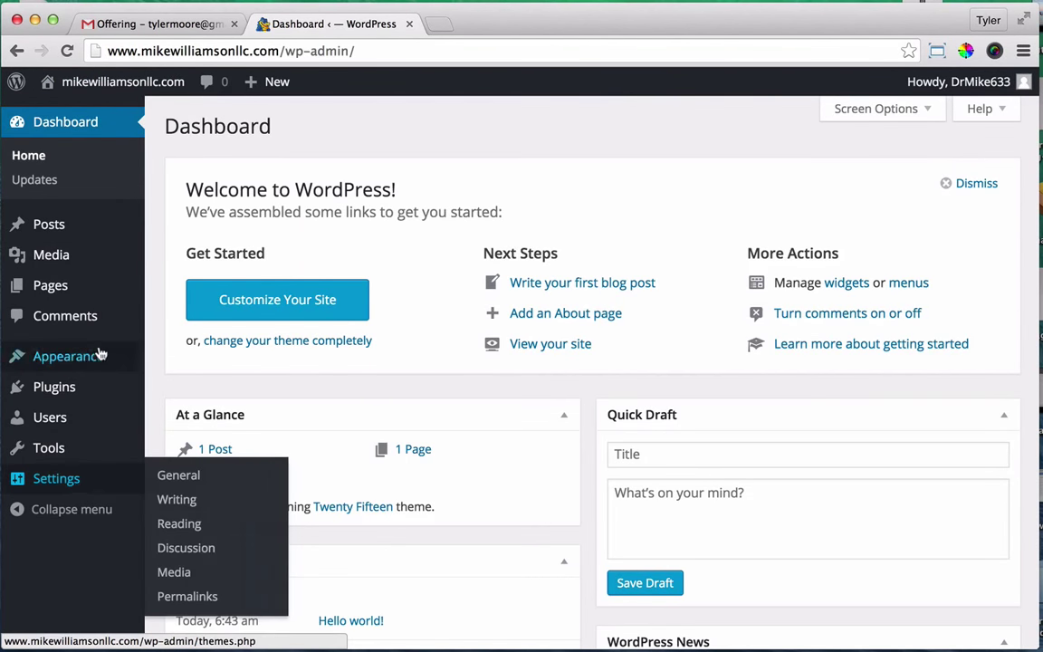
Step: Activate the Tesseract theme, begin activating Beaver Builder, and view the live front page
mouse_move(100, 356)
click(172, 369)
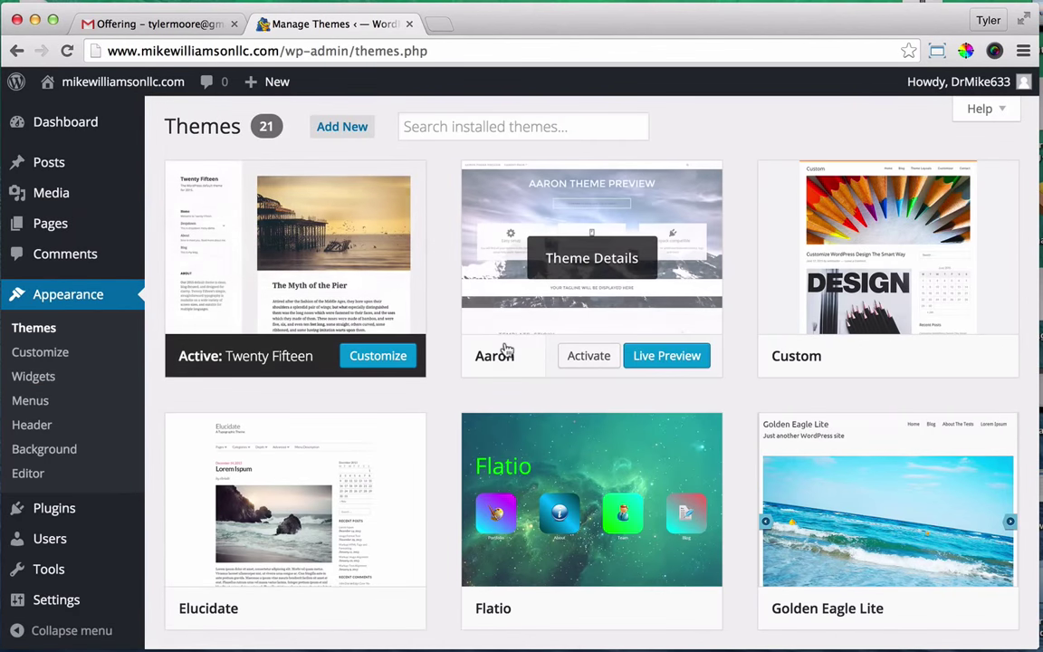
scroll(503, 349, down, 5)
scroll(507, 351, down, 14)
mouse_move(608, 296)
click(602, 355)
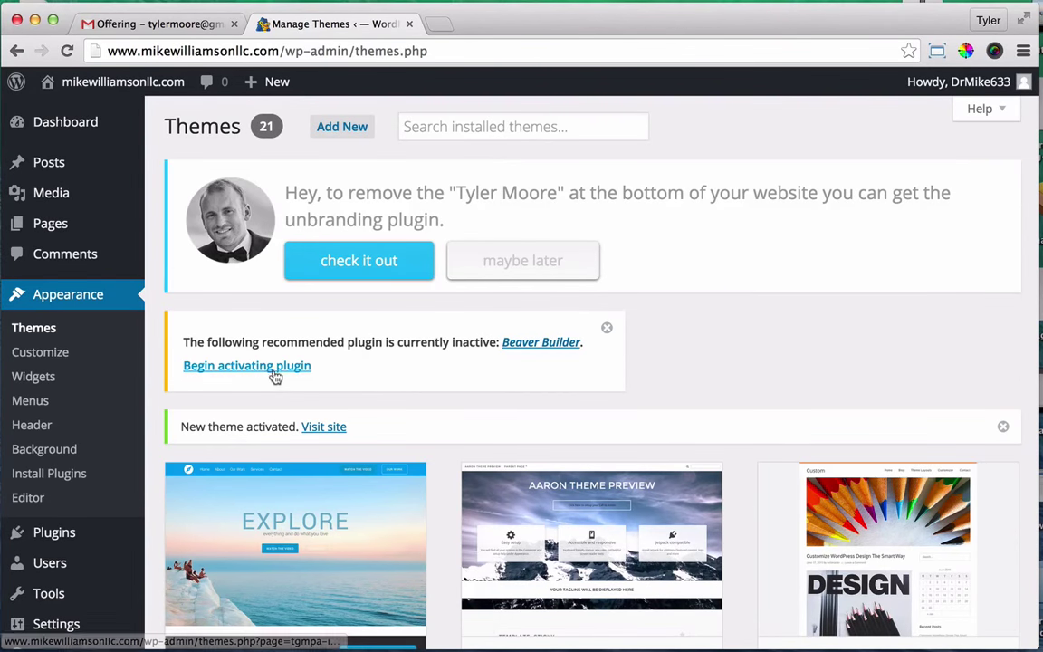
click(272, 368)
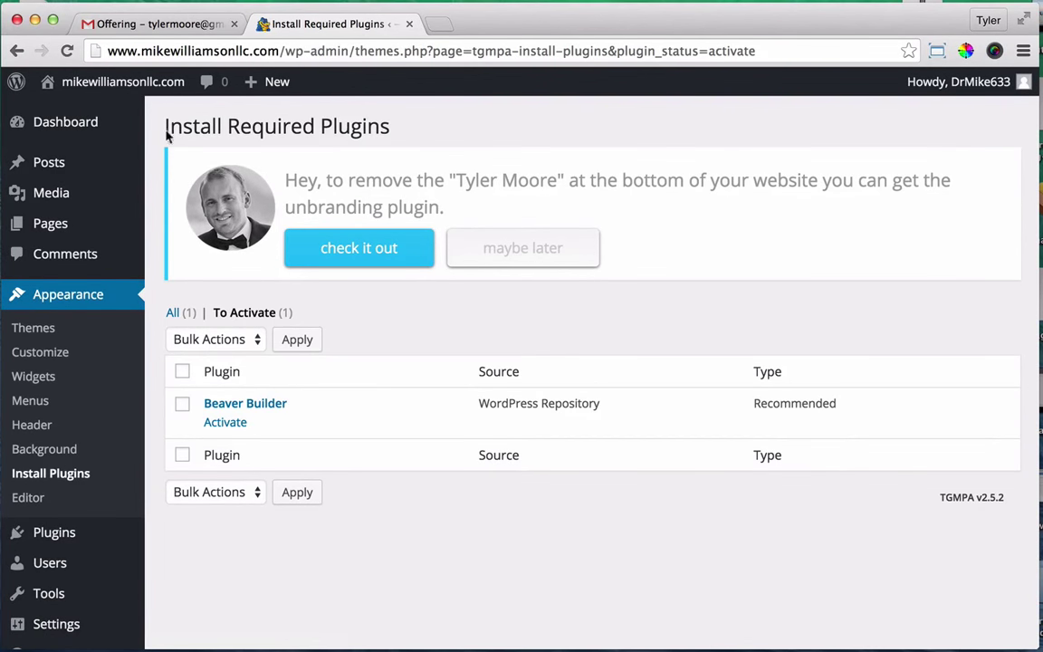
mouse_move(113, 86)
click(105, 116)
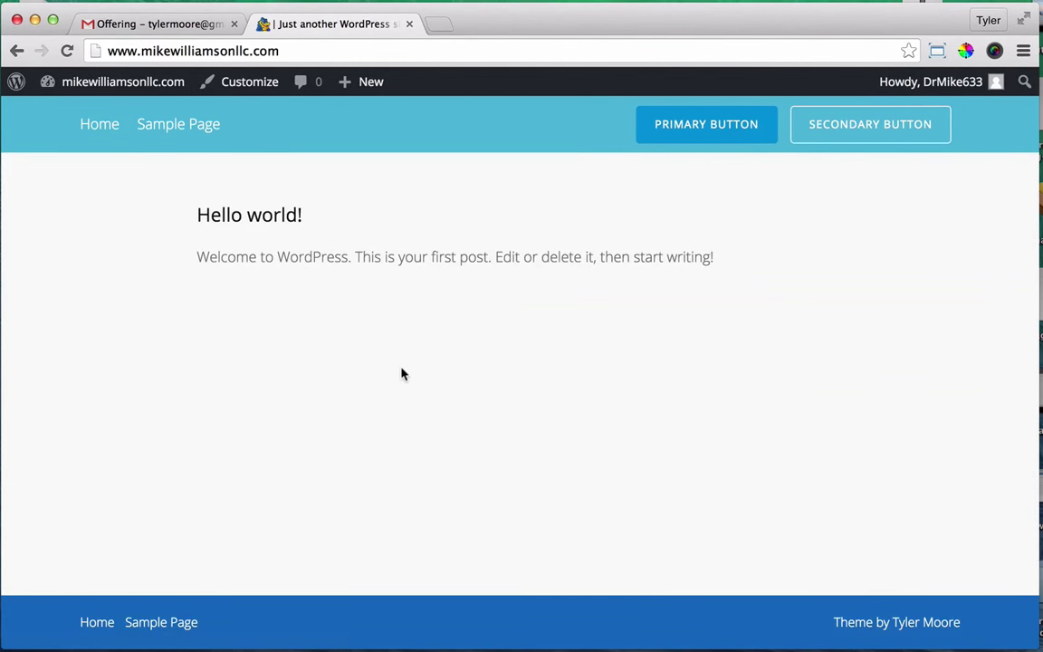
right_click(245, 217)
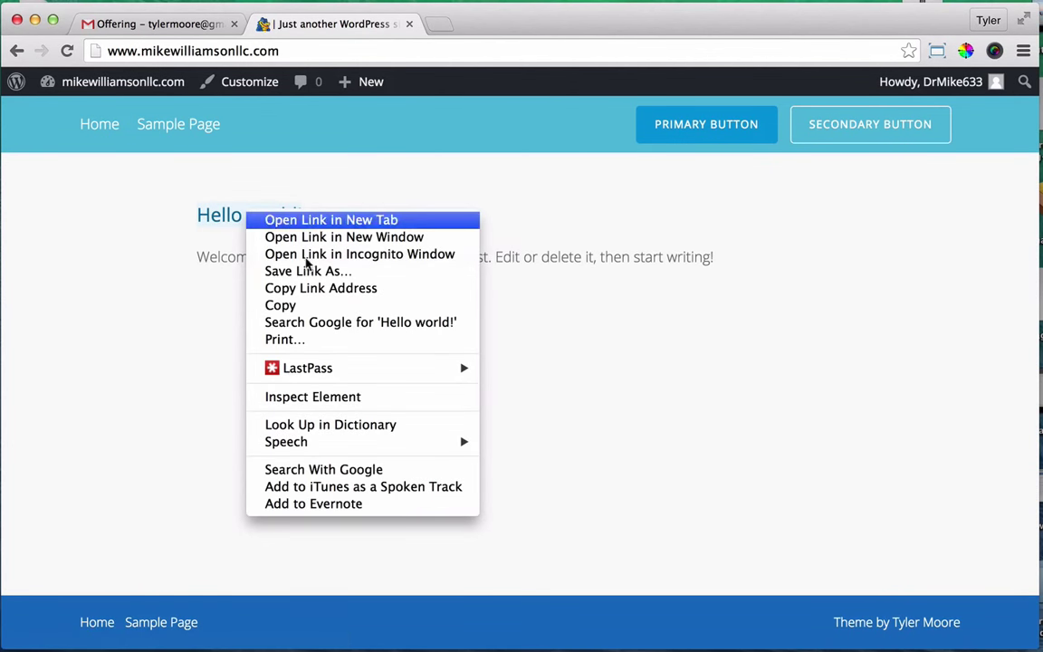
click(342, 398)
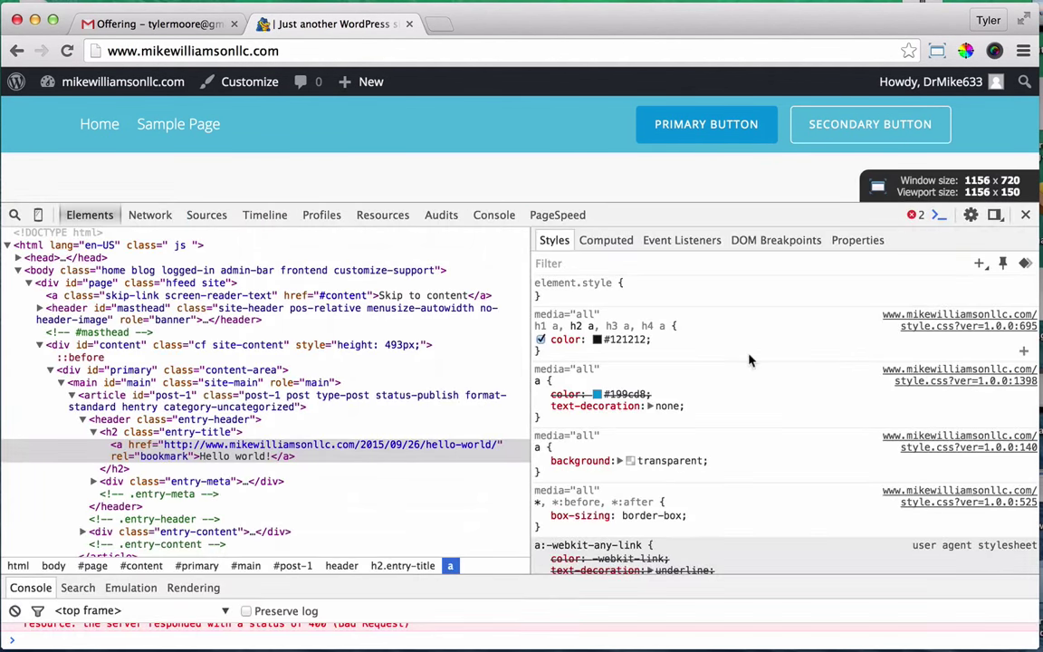
scroll(745, 375, down, 10)
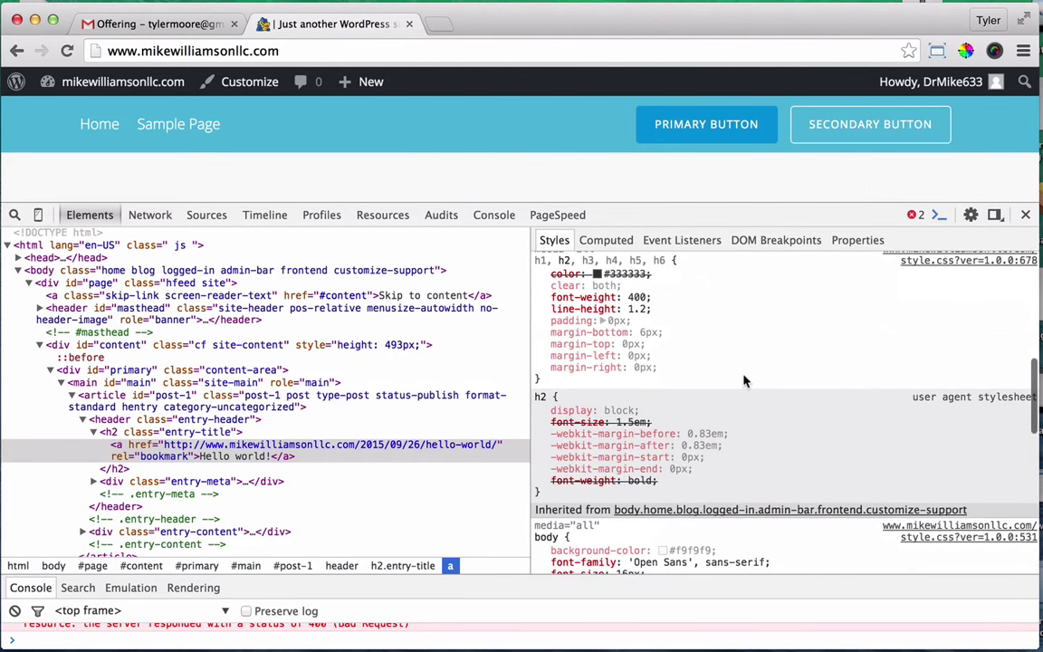
scroll(744, 382, down, 5)
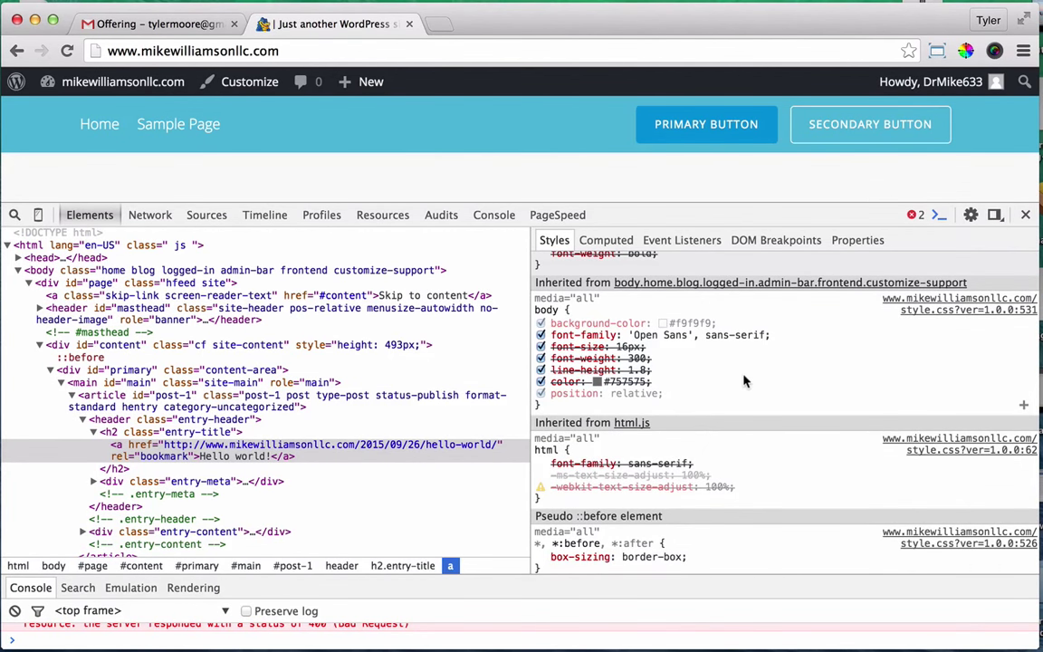
scroll(712, 390, up, 8)
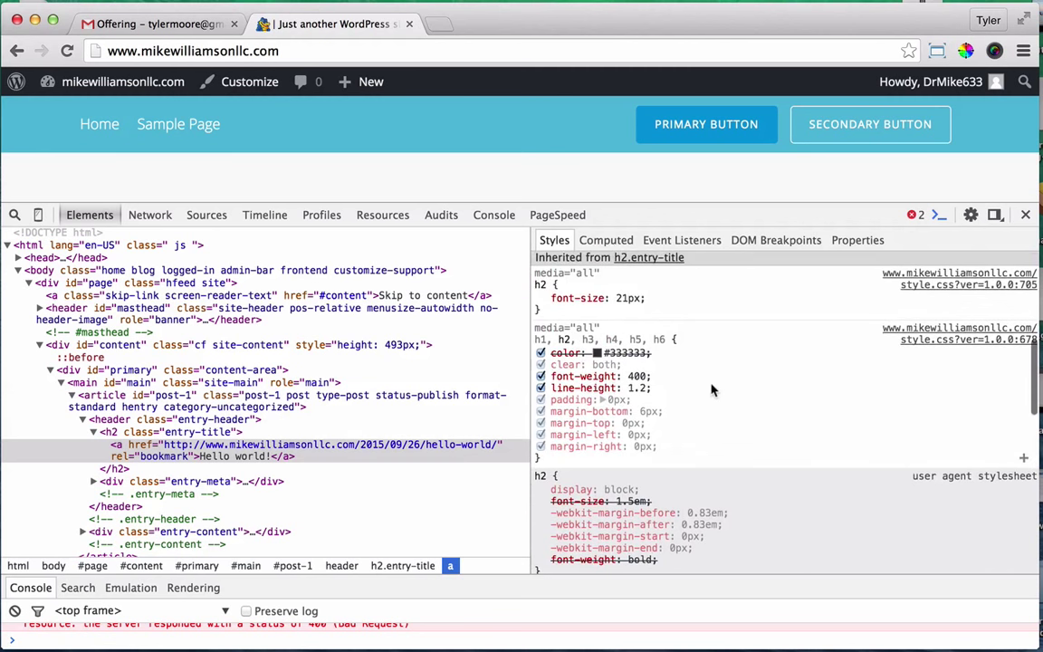
scroll(712, 387, up, 6)
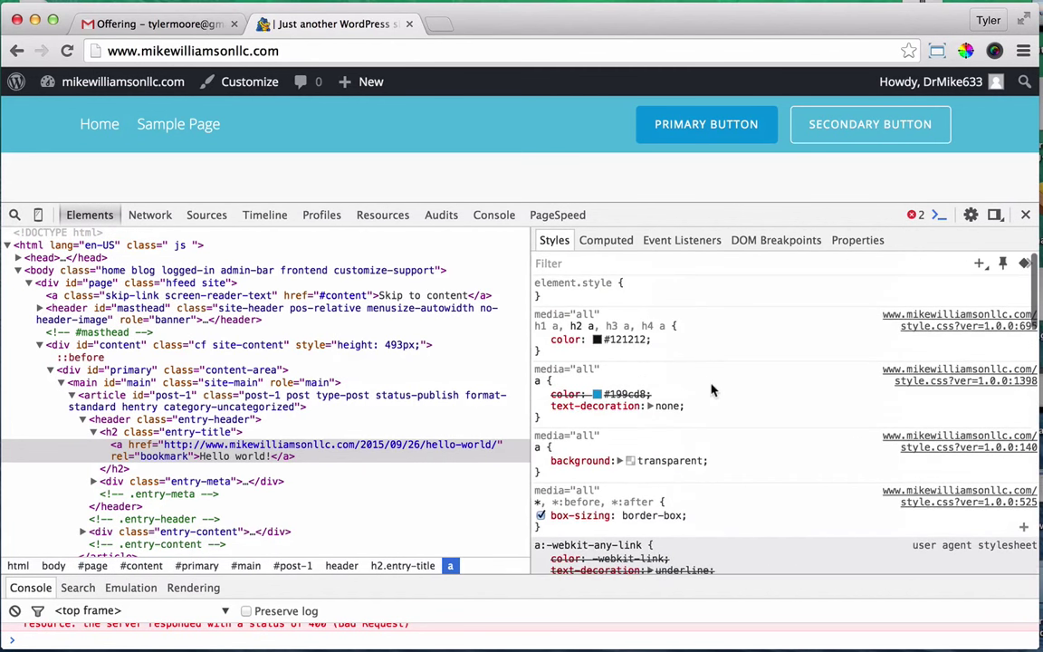
click(1024, 215)
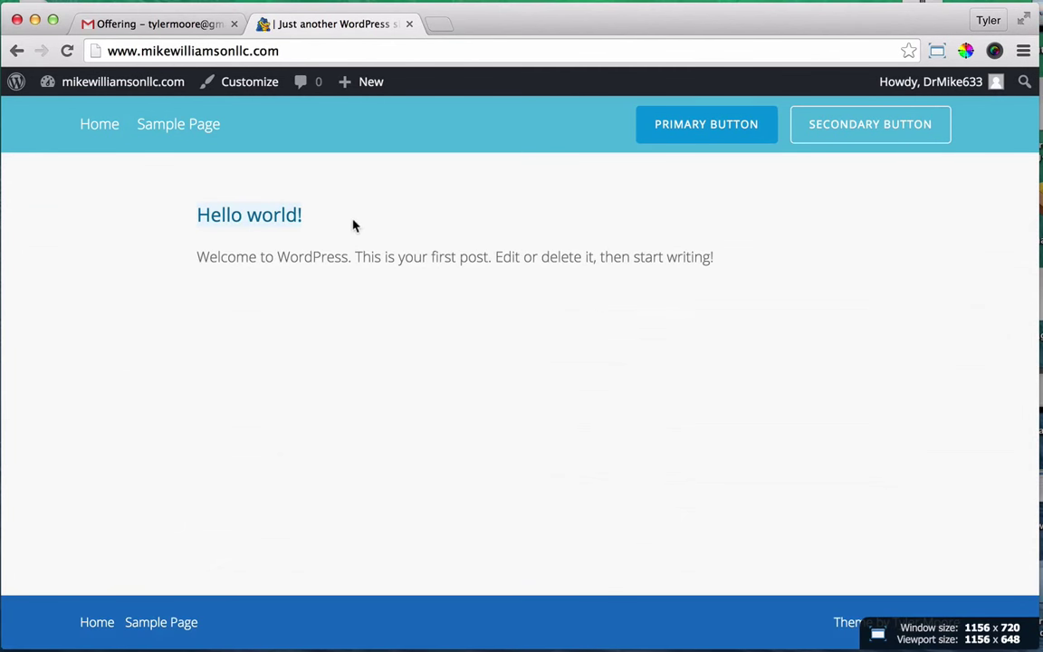
Step: Browse the Sample Page and home page, then return to the admin dashboard
click(176, 129)
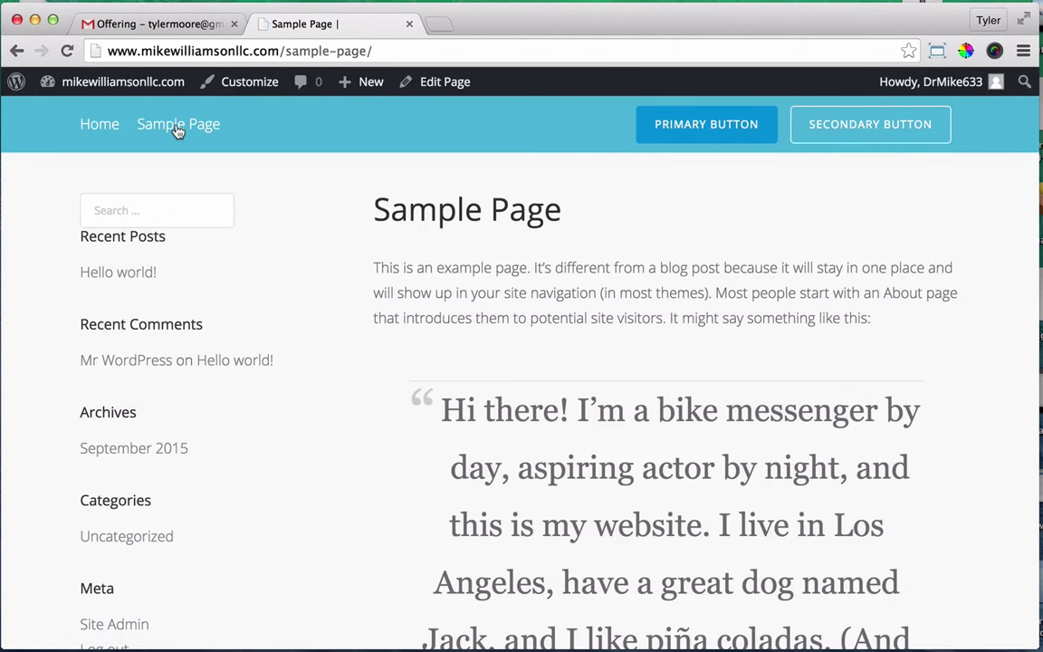
click(104, 125)
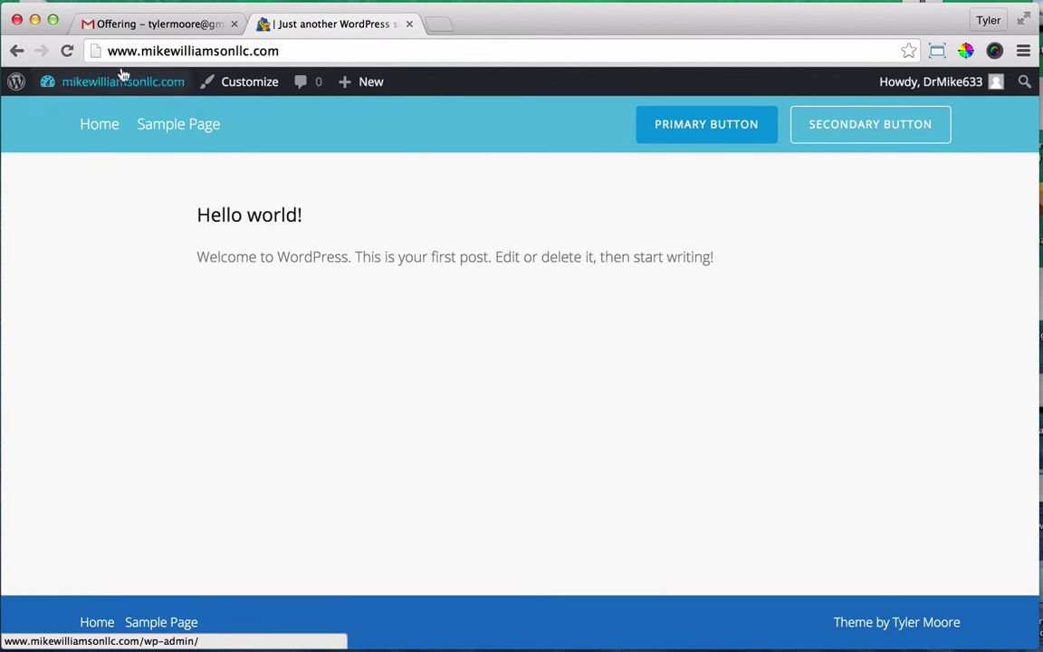
mouse_move(138, 89)
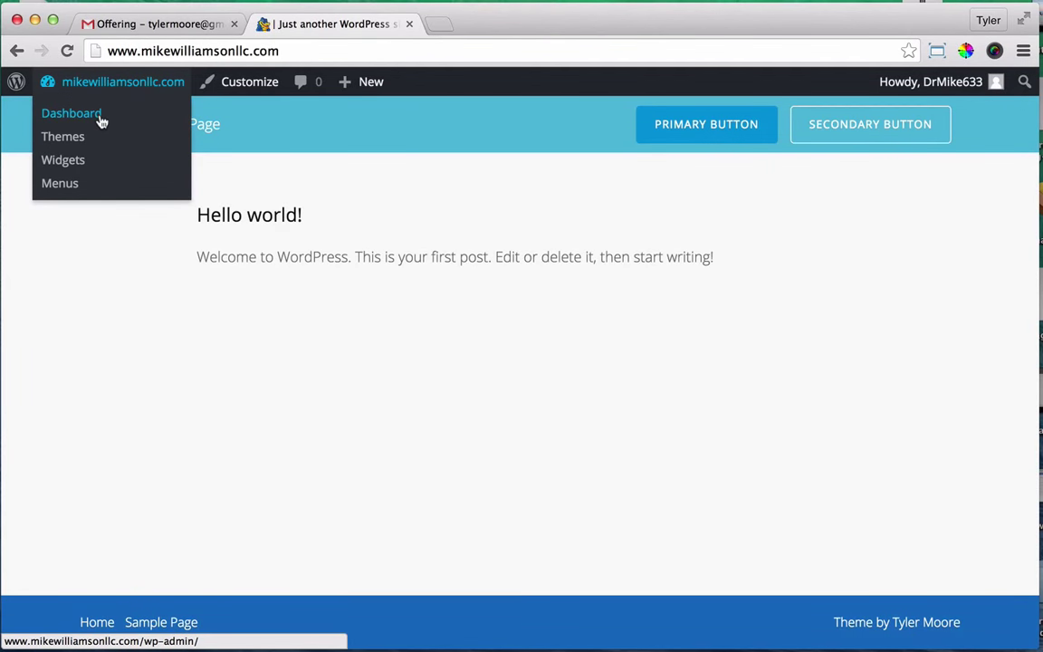
click(102, 122)
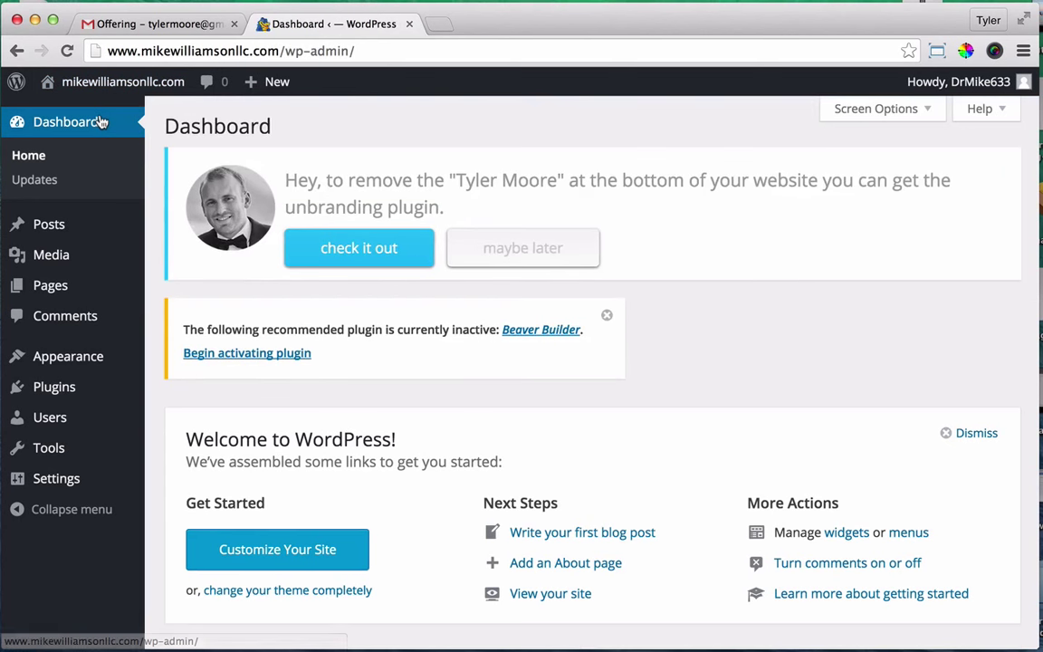
Step: Create and publish a new Home page using the Full Width Page template
click(70, 292)
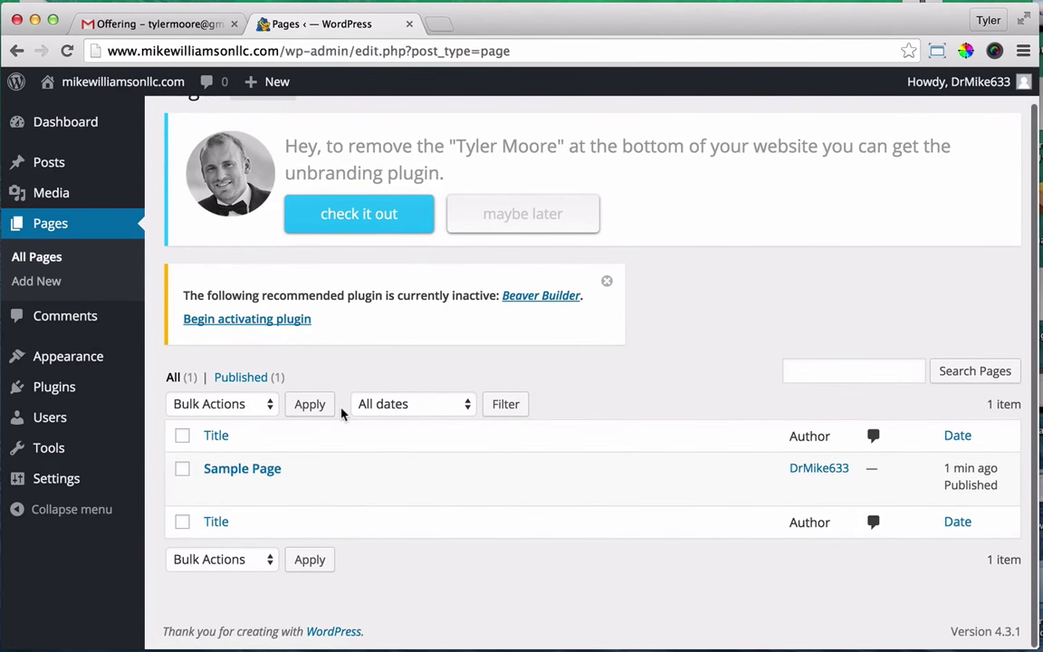
scroll(342, 398, up, 1)
click(283, 131)
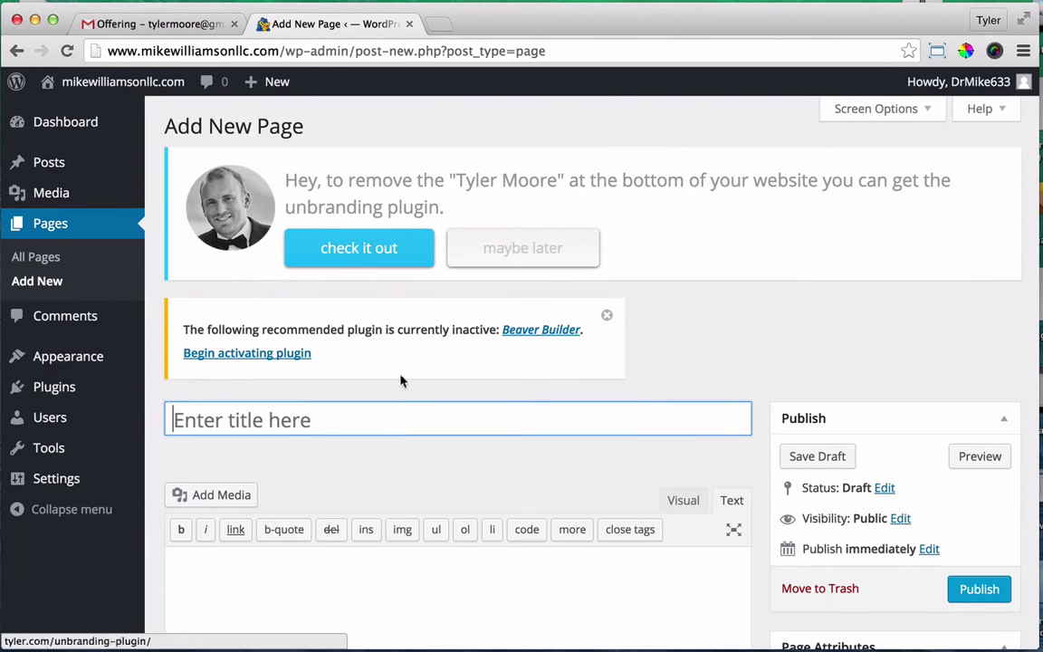
scroll(848, 428, down, 3)
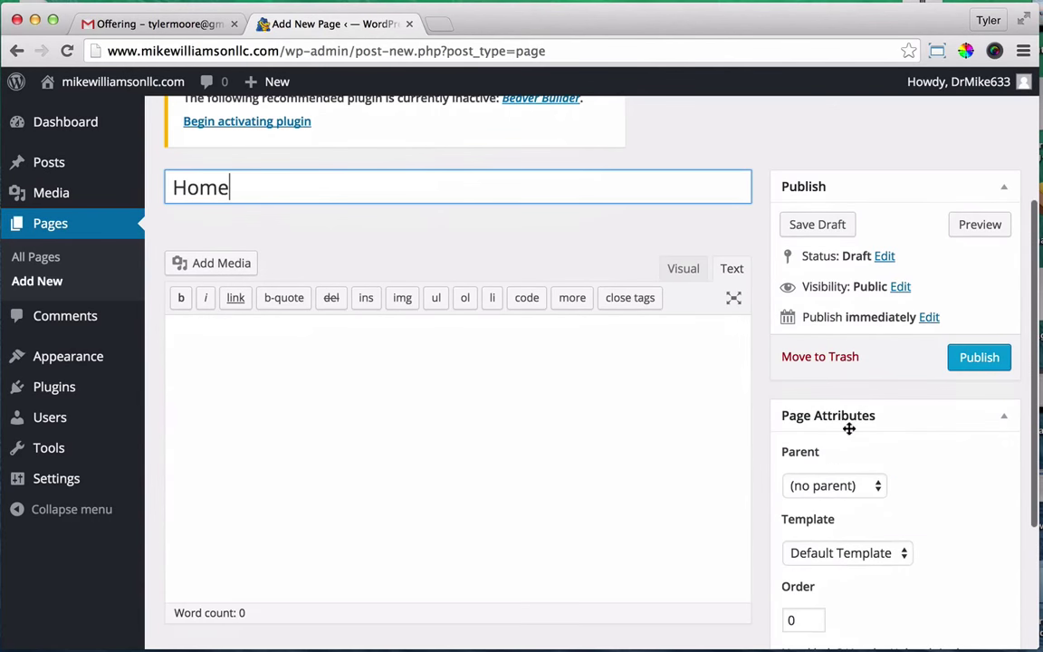
click(841, 553)
click(850, 566)
click(983, 355)
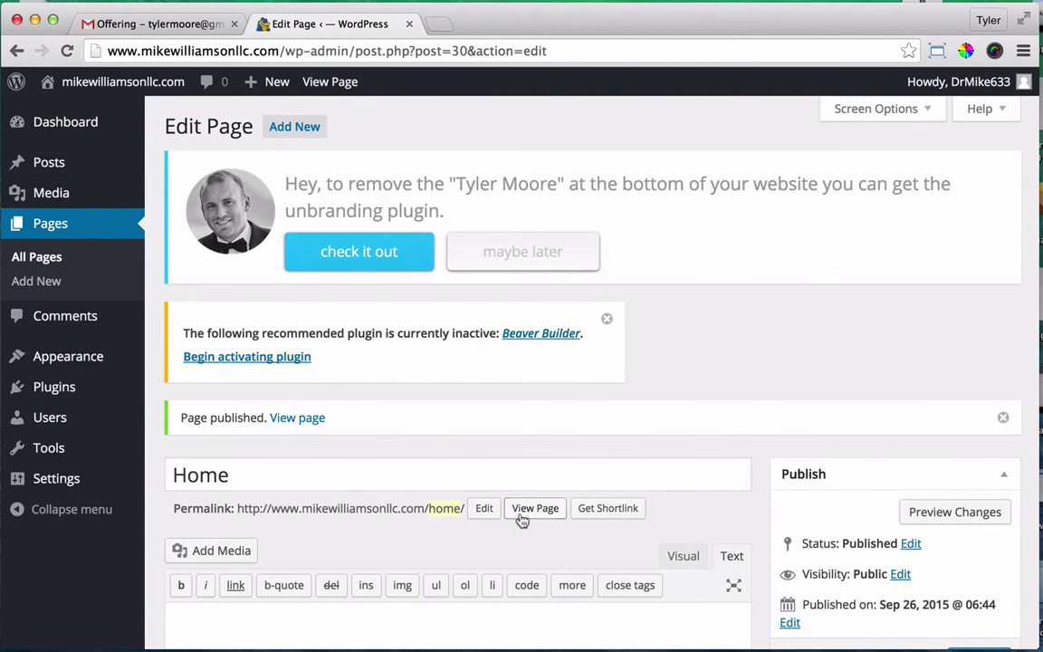
click(246, 358)
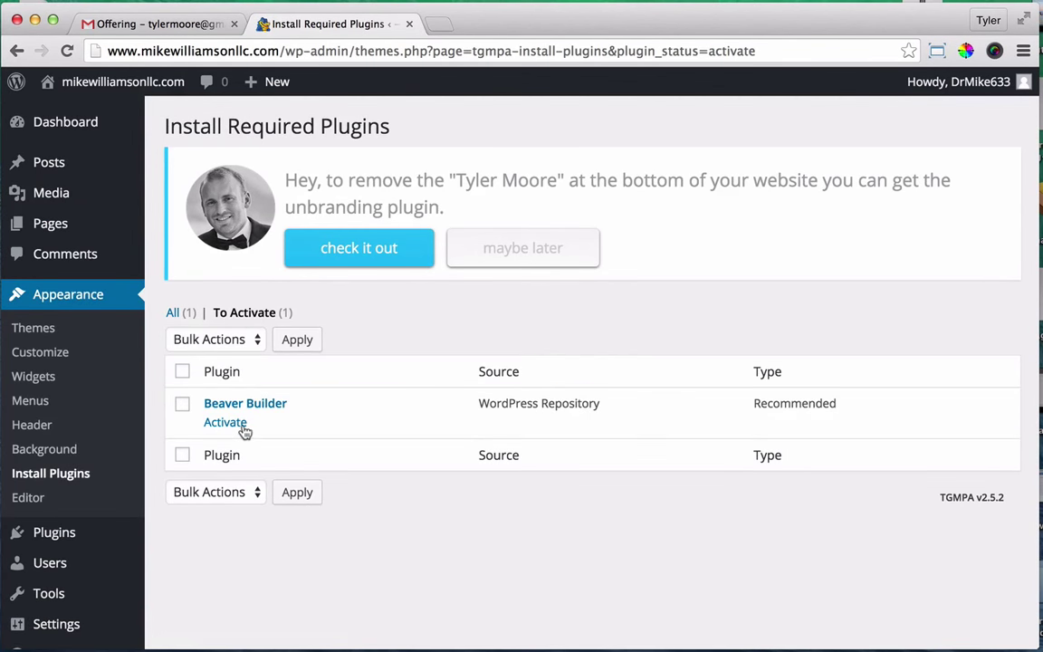
Step: Activate Beaver Builder, then open the Customizer from the live site's admin bar
click(234, 425)
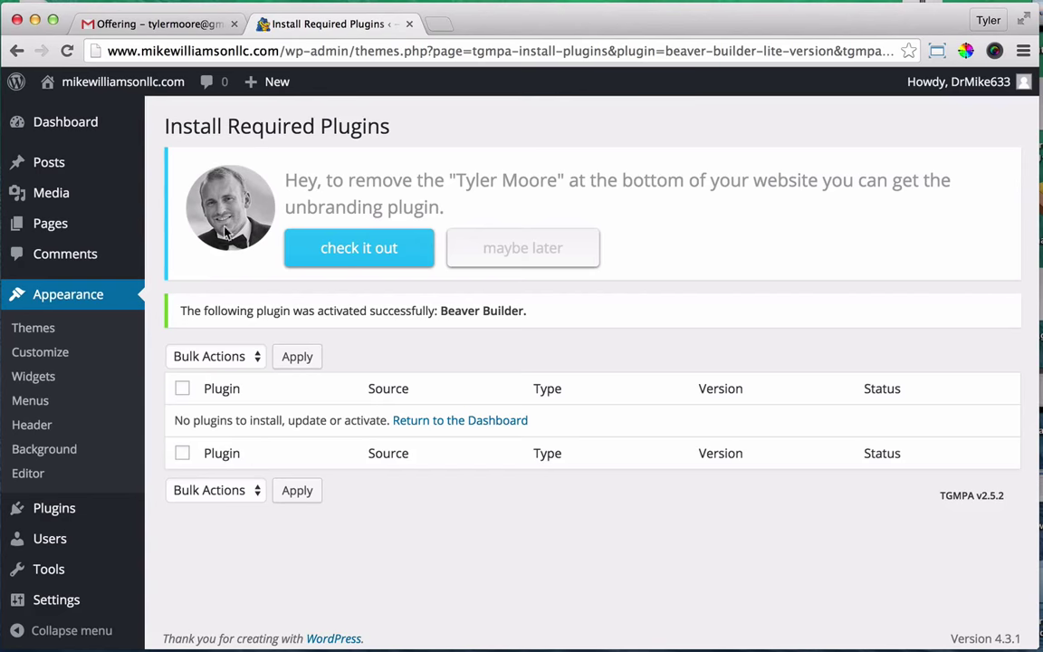
click(104, 115)
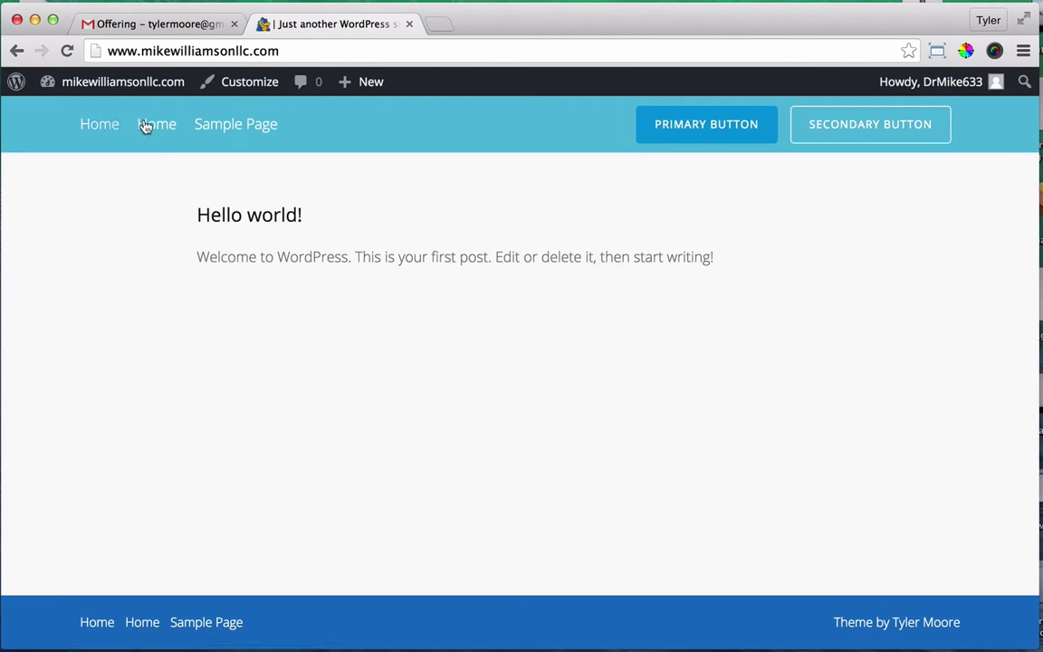
mouse_move(128, 88)
click(101, 116)
mouse_move(100, 91)
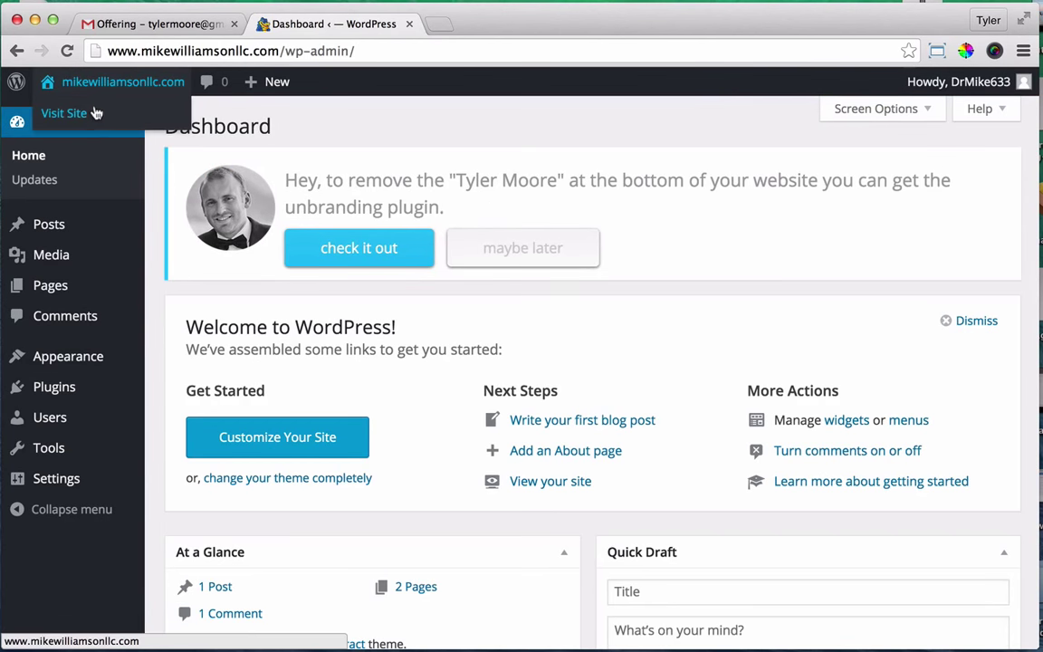
click(90, 115)
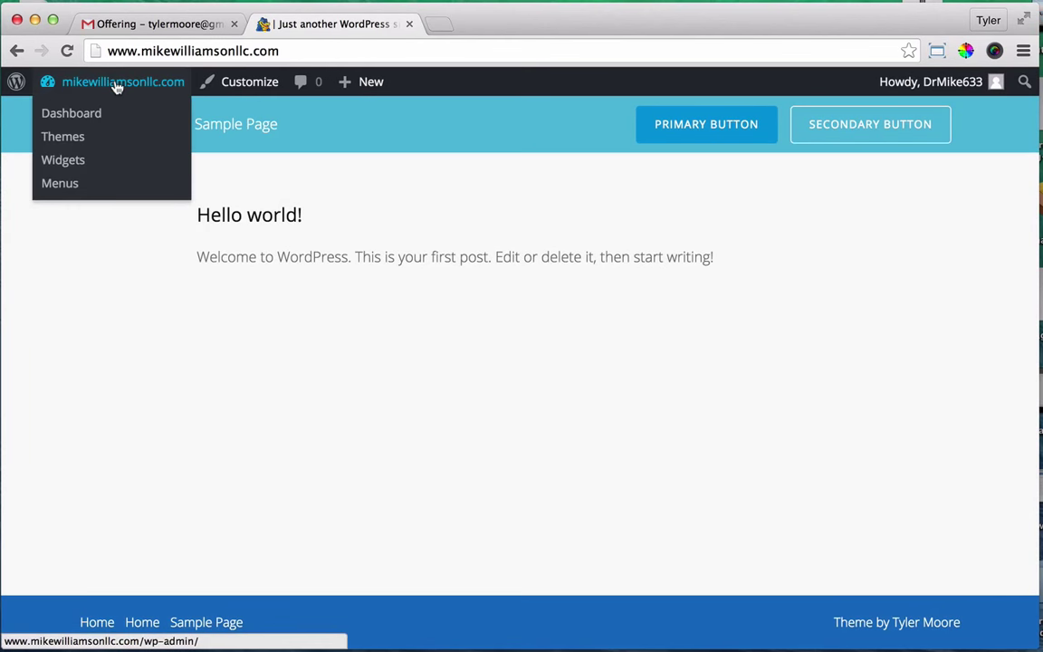
click(231, 91)
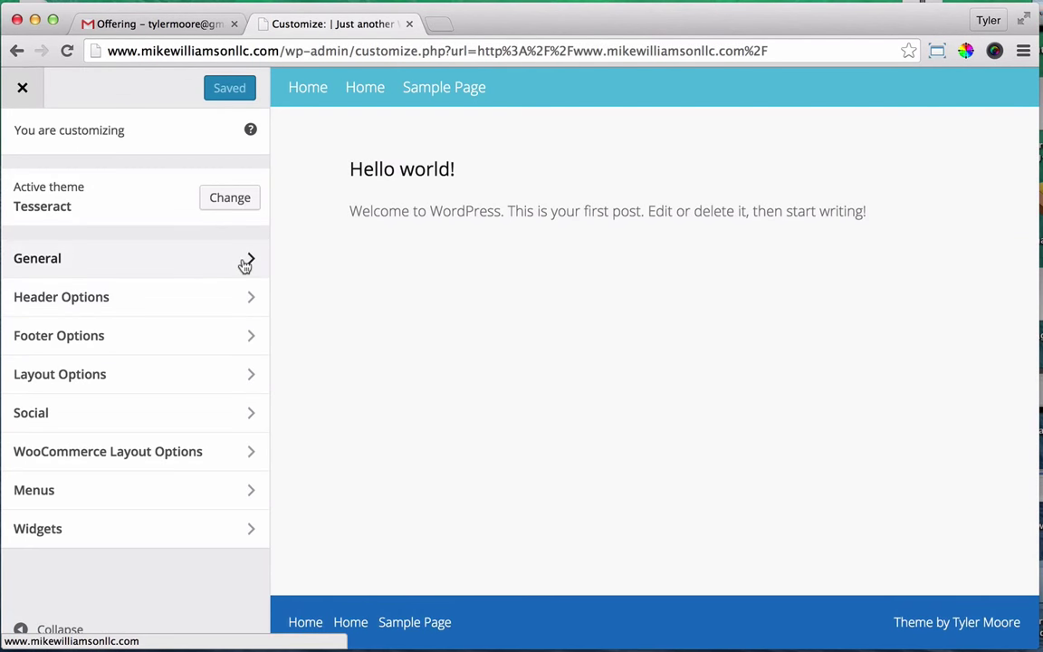
Step: Set Home as the static front page, save and publish, and close the Customizer
click(247, 264)
click(244, 271)
click(68, 288)
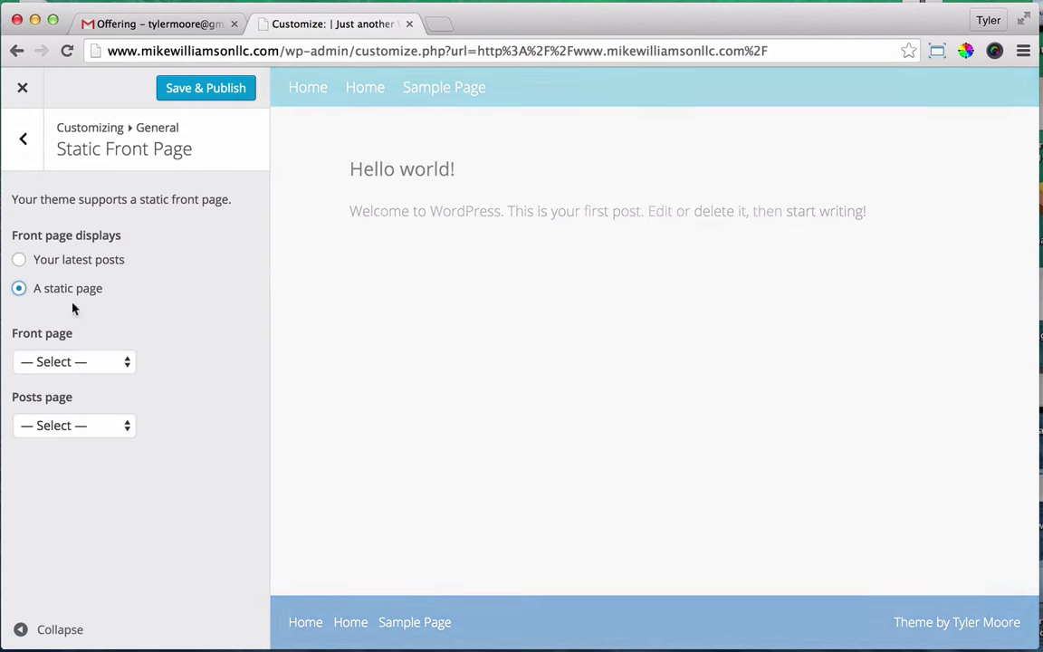
click(86, 363)
click(88, 378)
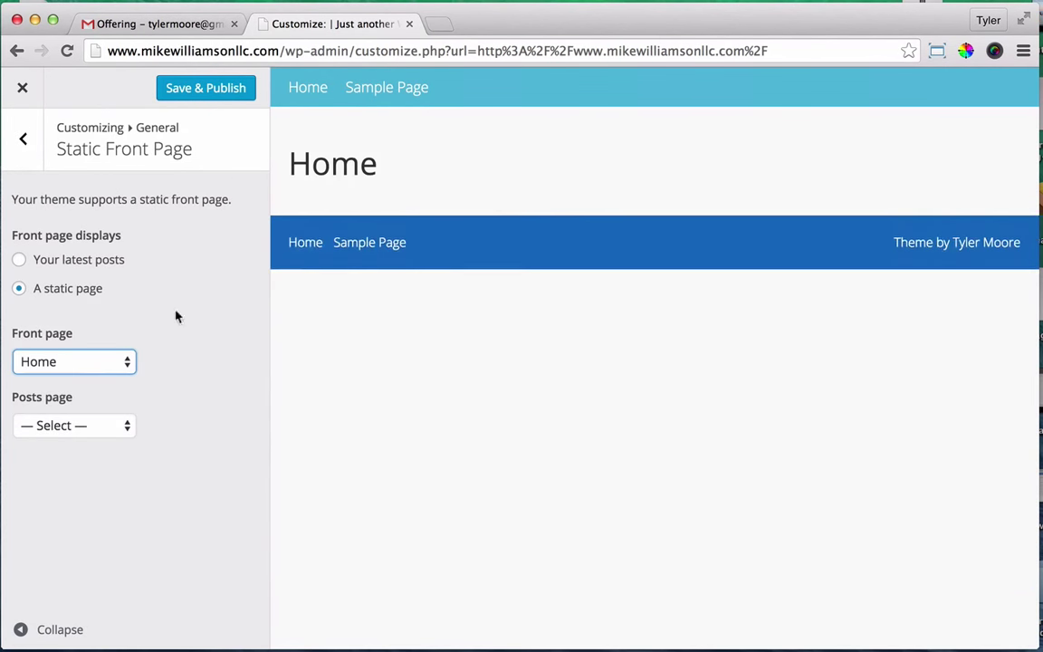
click(221, 91)
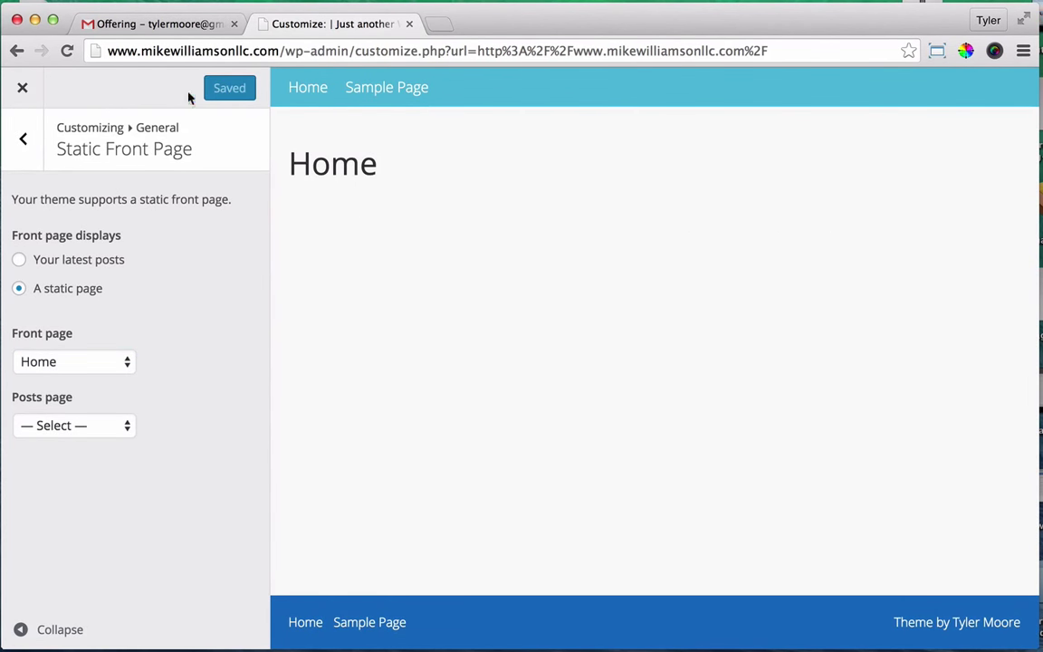
click(31, 94)
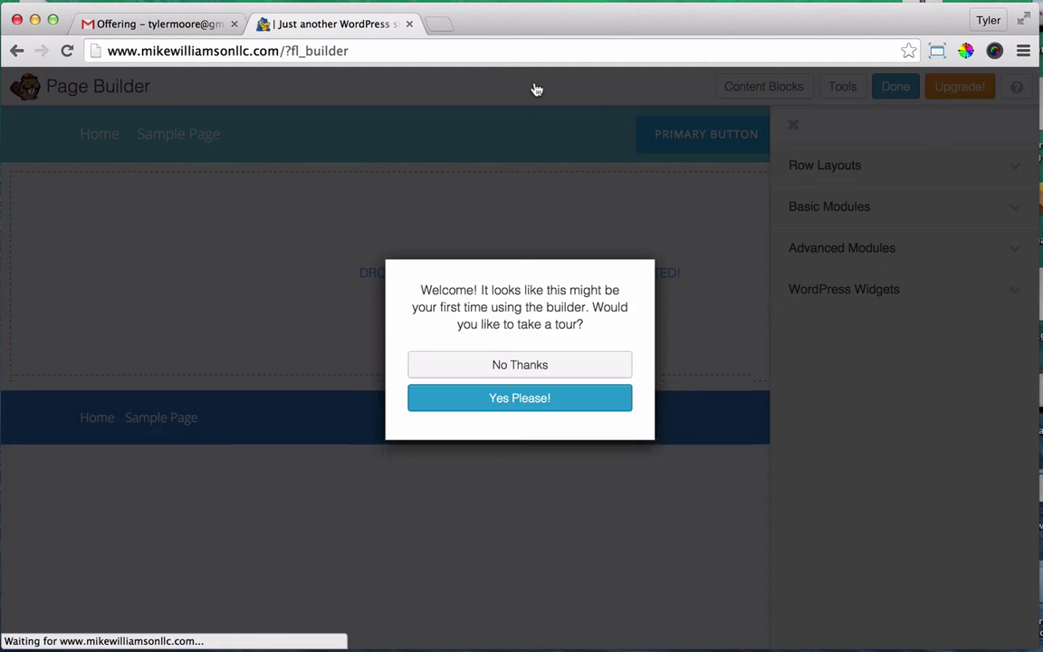
Step: Skip the builder tour, add the Simple Hero content block to Home, and publish
click(548, 365)
click(876, 187)
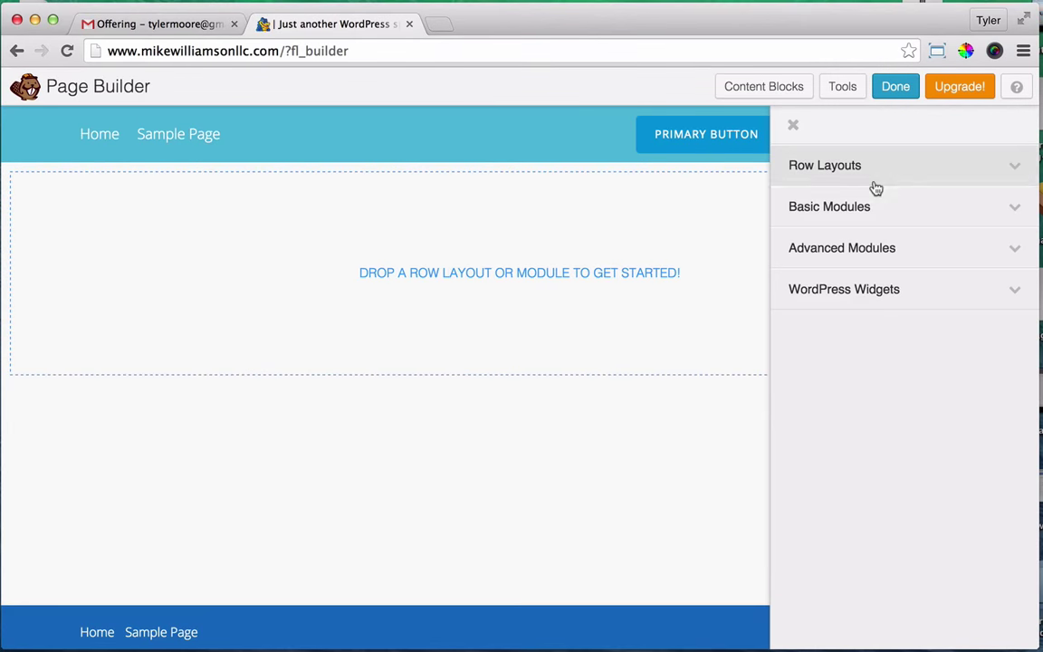
click(765, 91)
scroll(595, 353, down, 10)
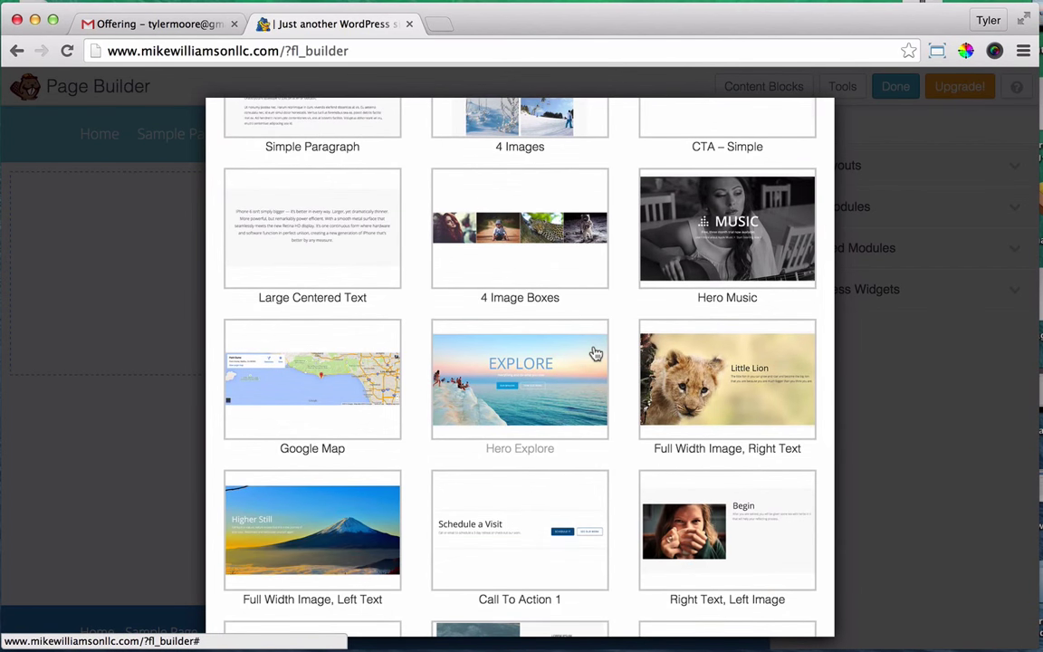
scroll(596, 354, down, 3)
scroll(596, 353, up, 13)
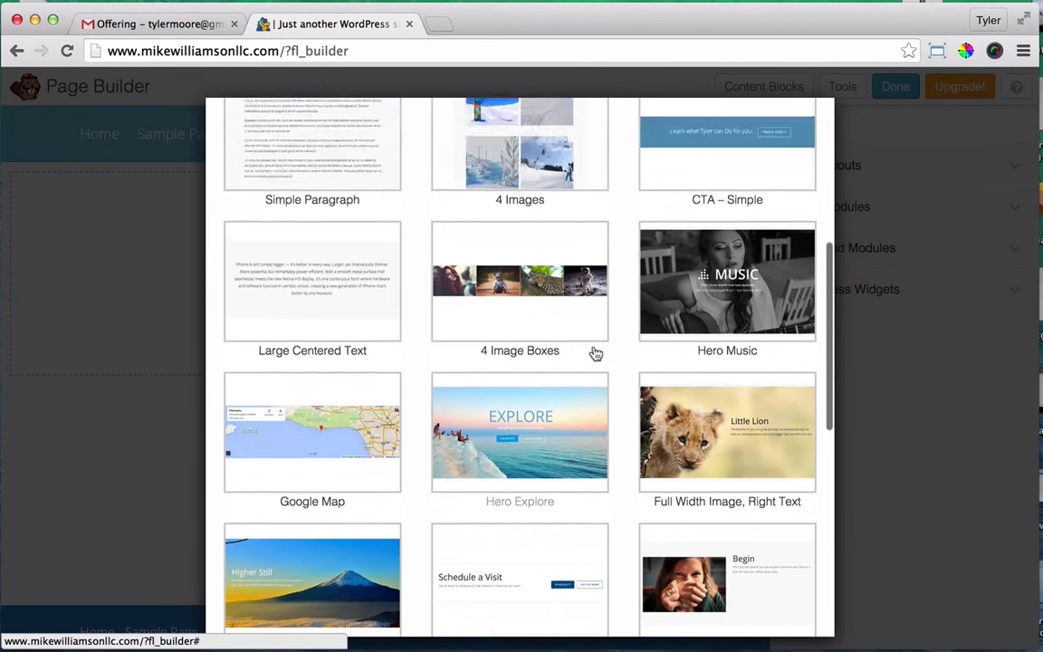
click(688, 339)
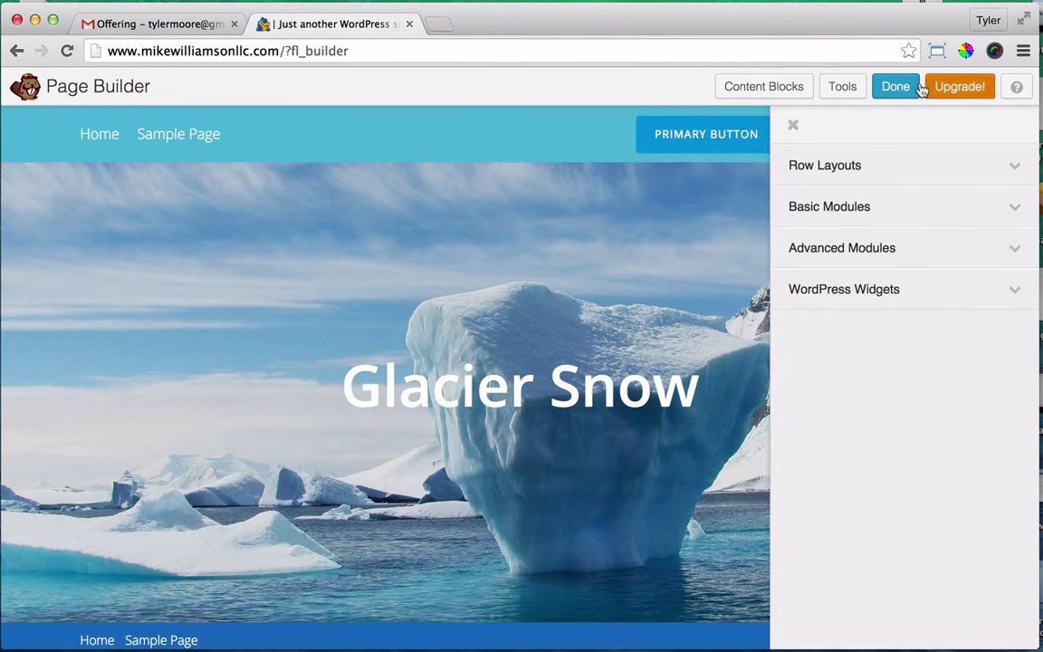
click(884, 93)
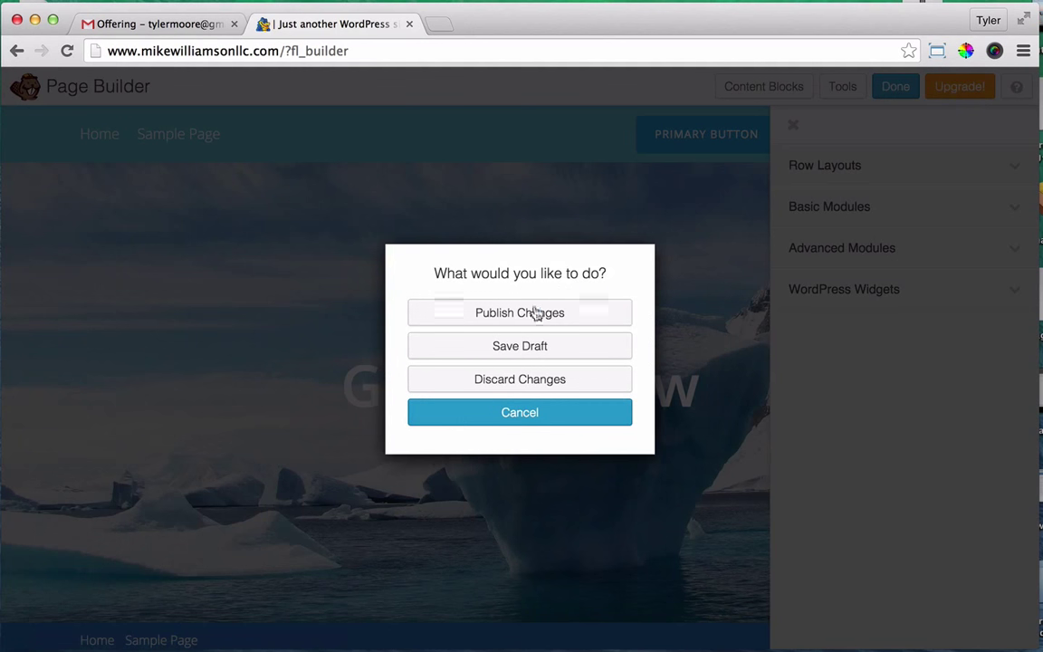
click(537, 313)
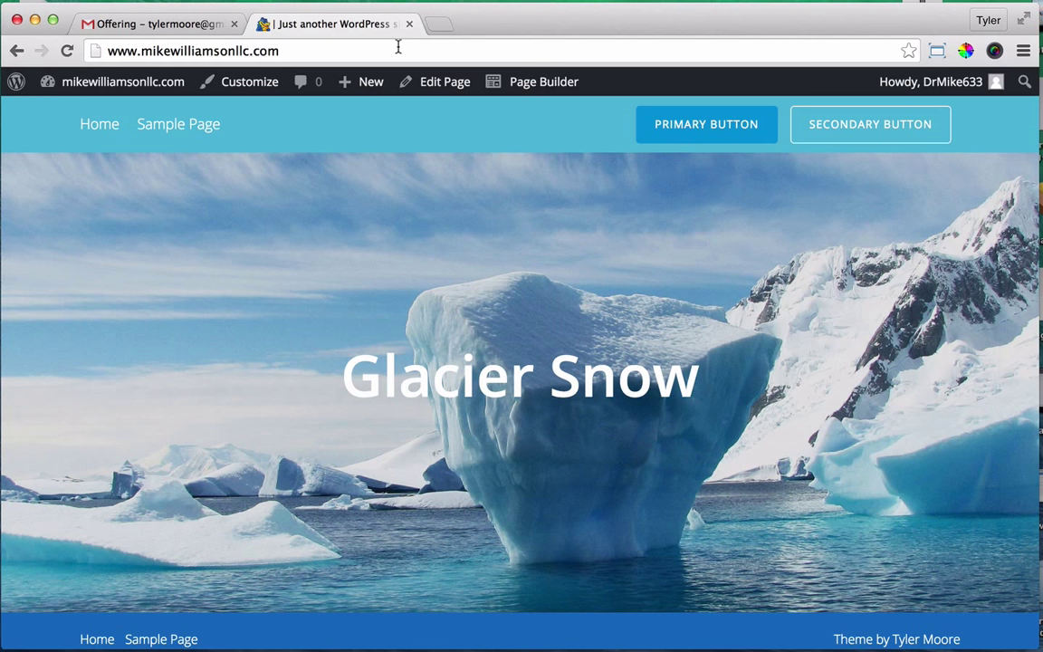
scroll(436, 308, down, 2)
click(94, 132)
scroll(326, 145, down, 1)
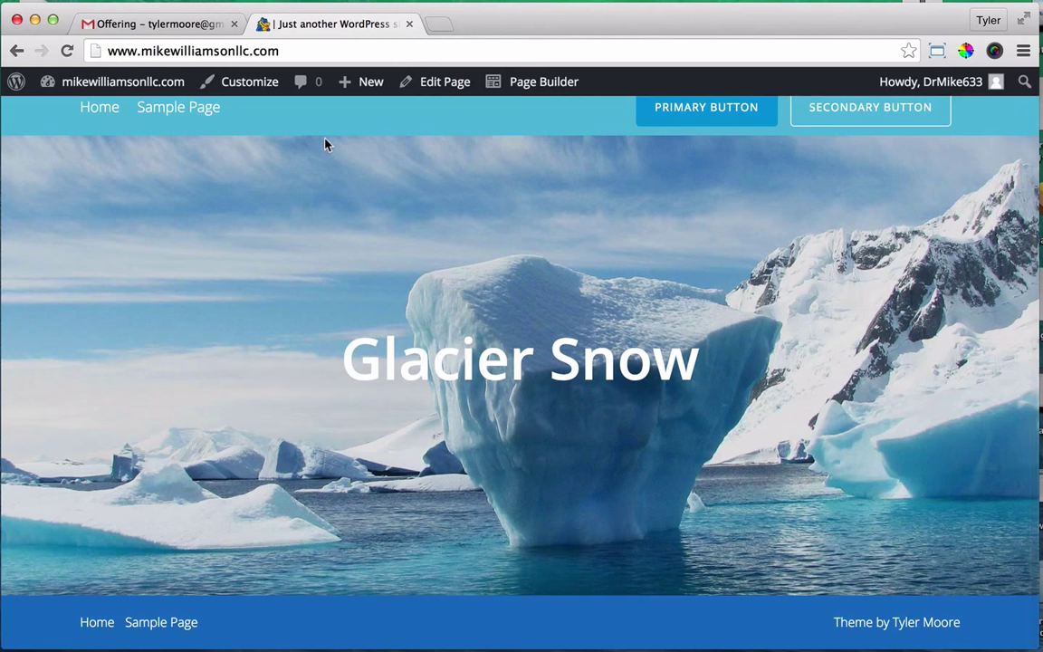
scroll(326, 145, up, 1)
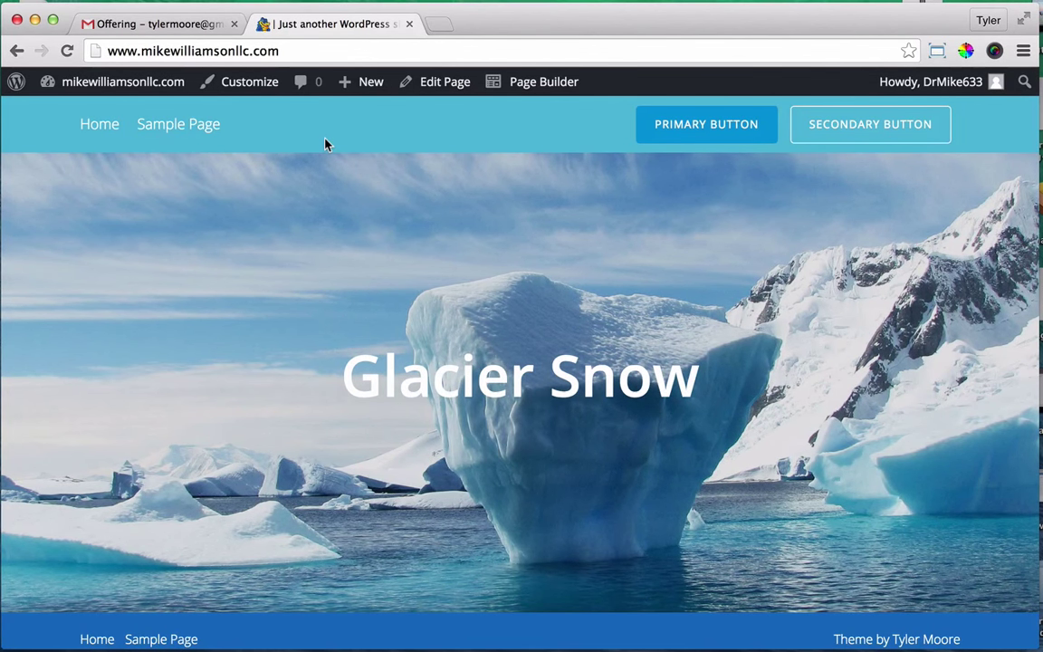
click(311, 54)
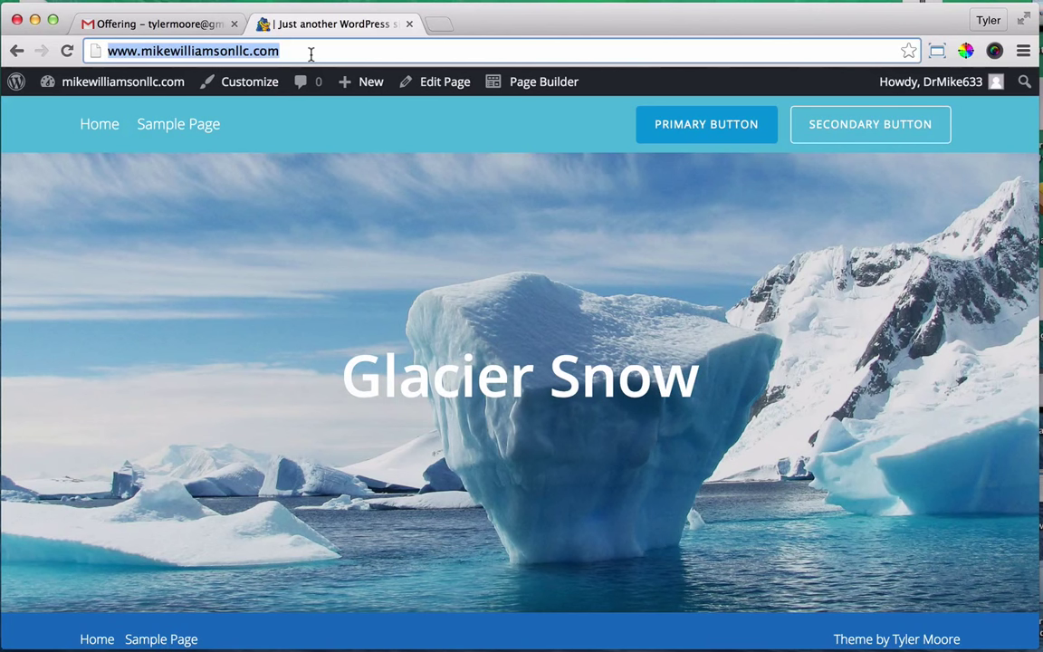
click(481, 381)
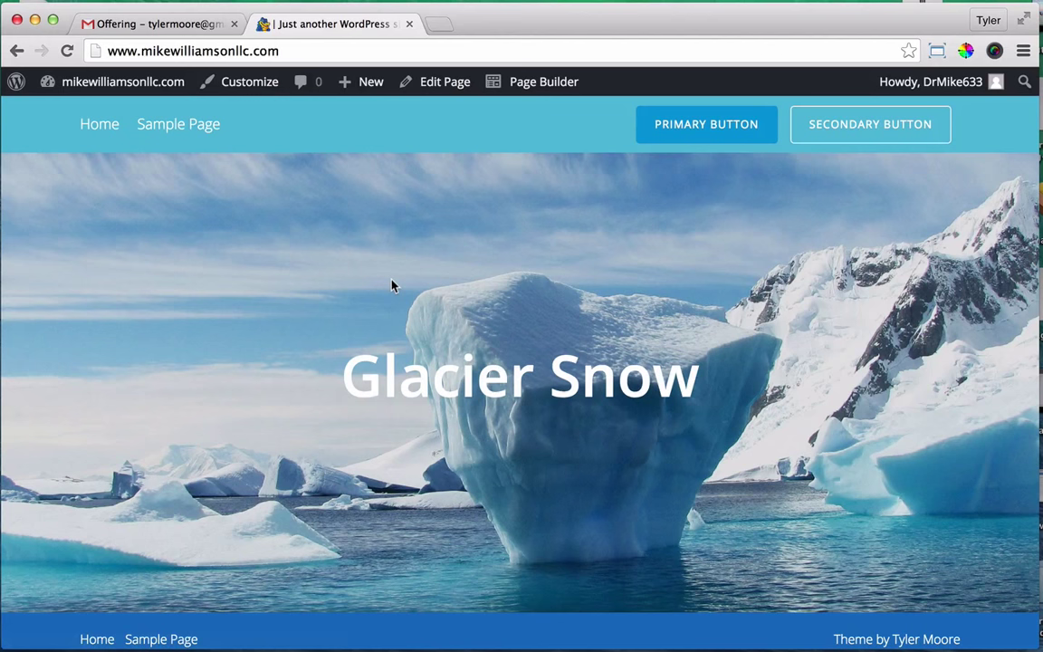
scroll(391, 287, down, 2)
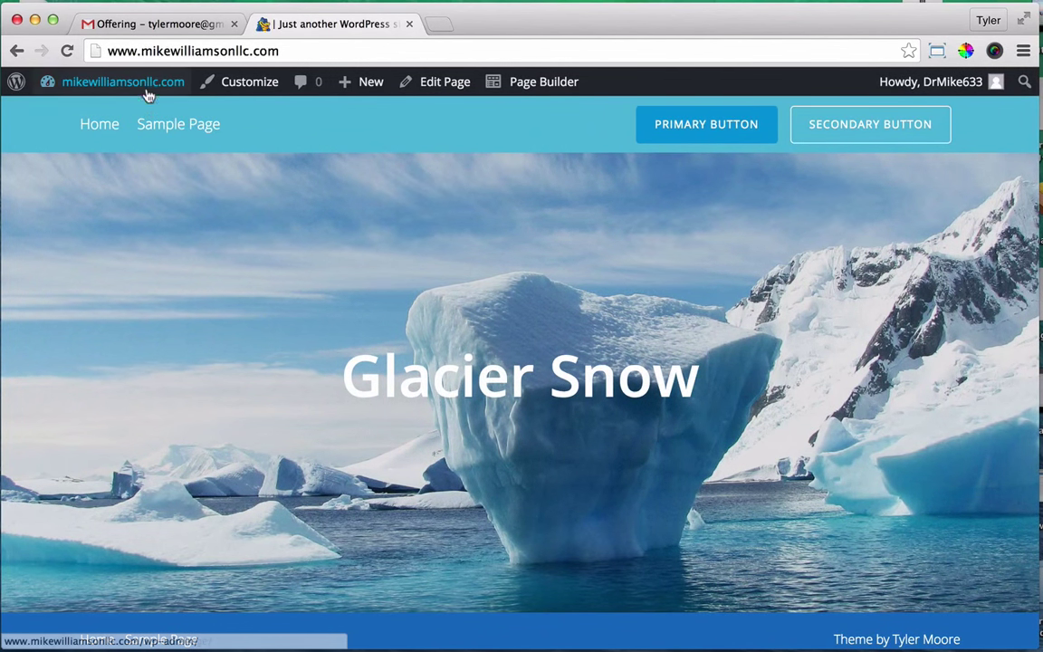
Step: Select and deselect the Glacier Snow heading text on the live Home page
double_click(470, 374)
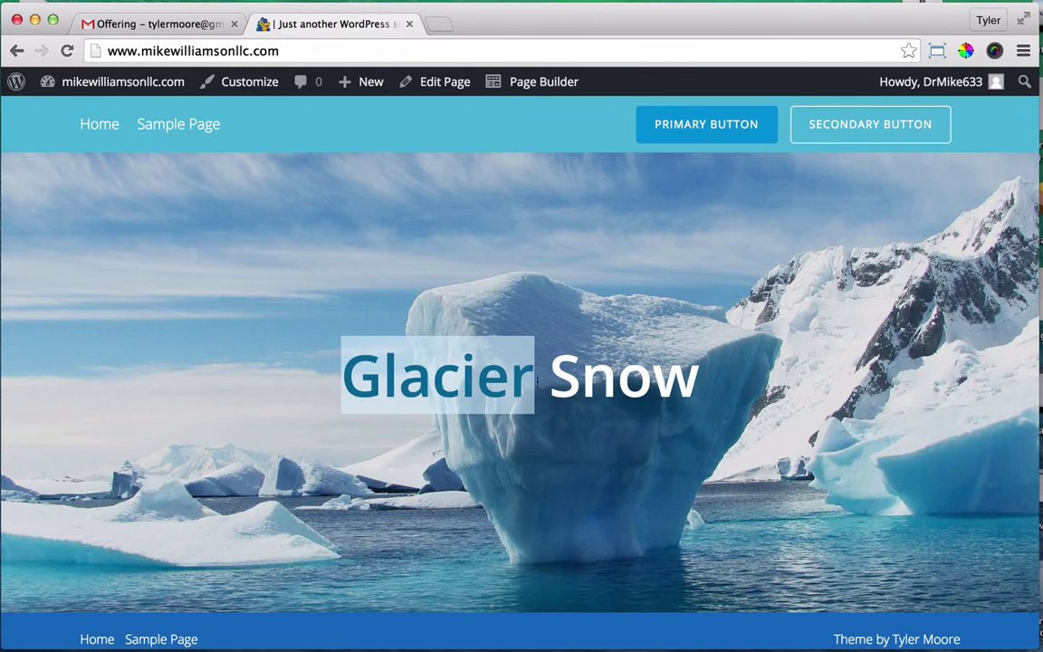
triple_click(620, 389)
click(619, 390)
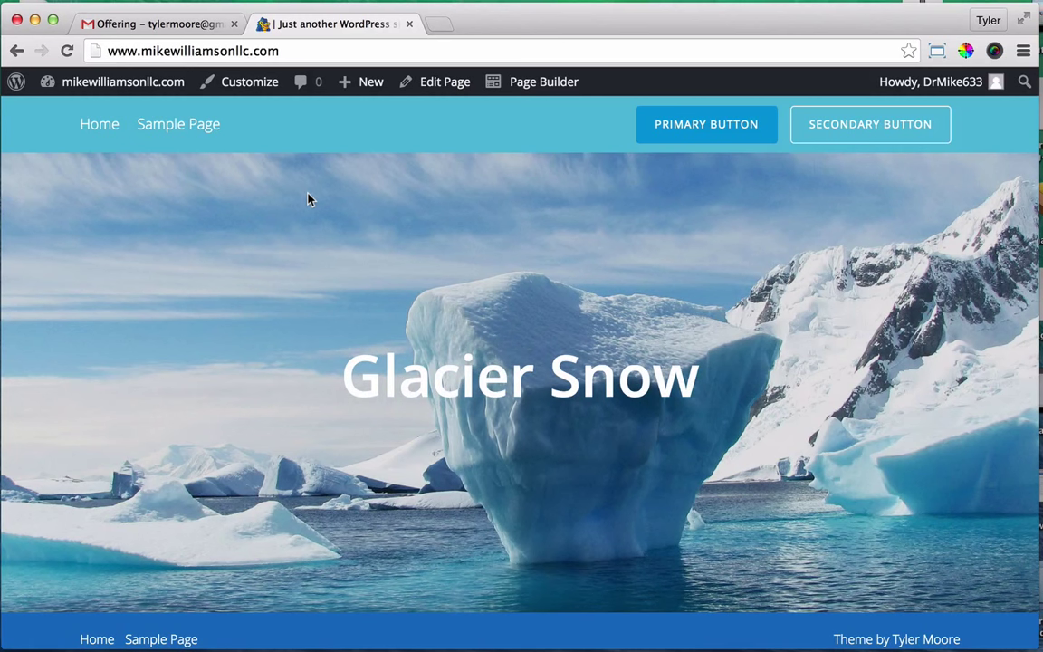
triple_click(449, 380)
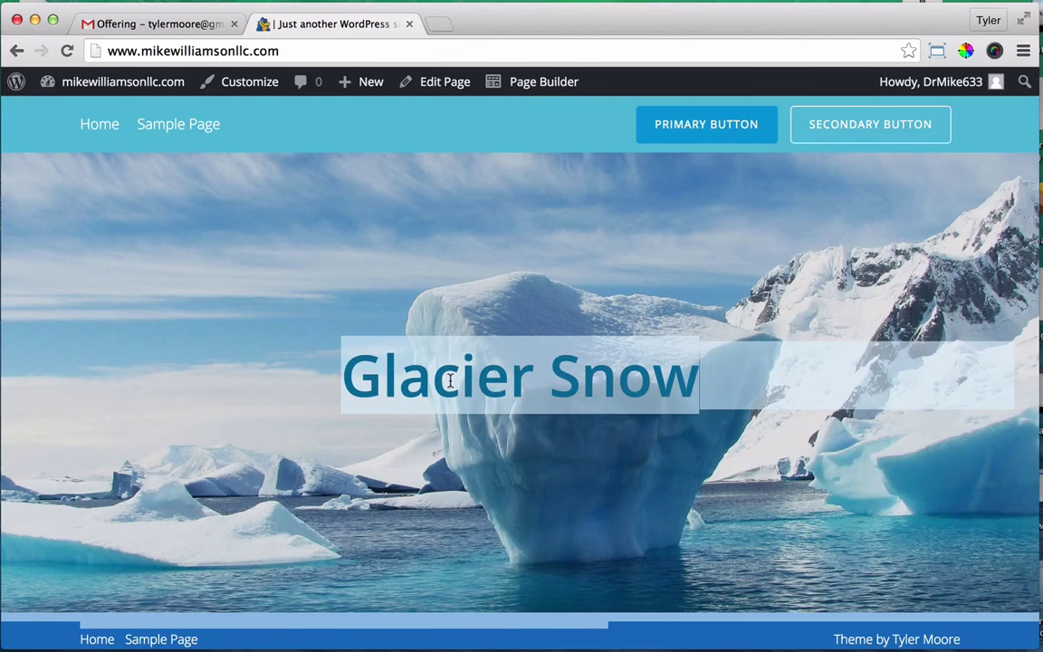
click(359, 371)
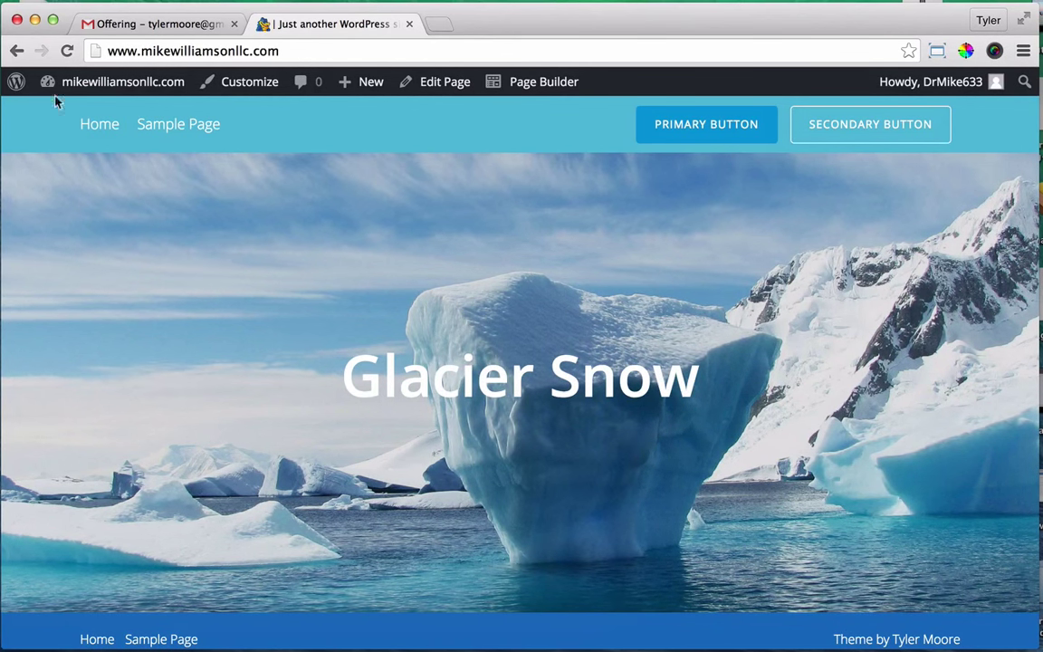
mouse_move(97, 90)
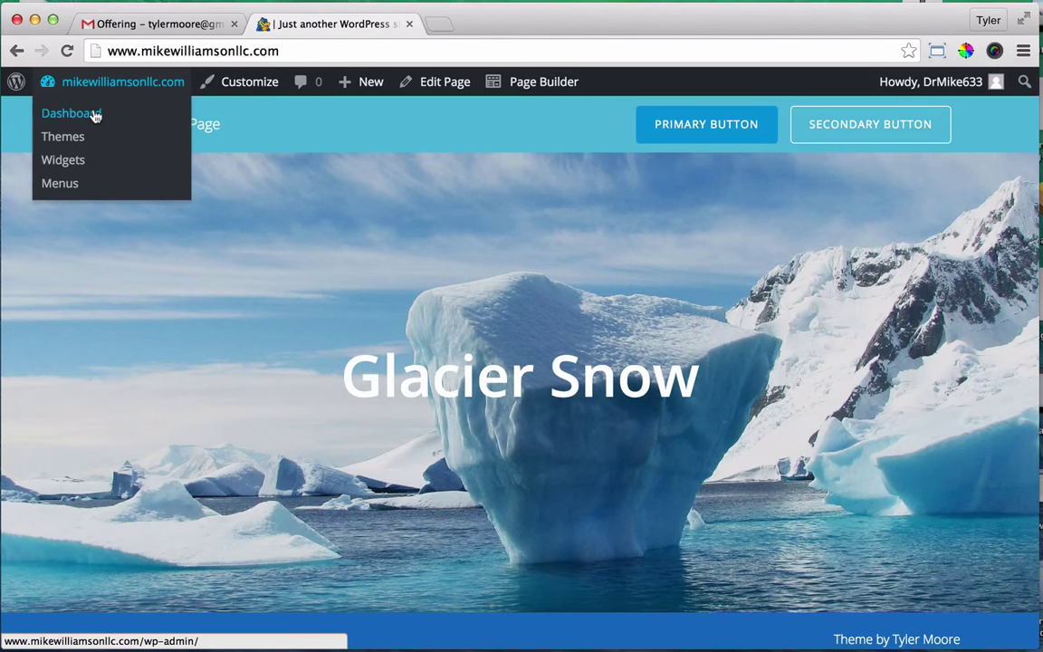
Step: Go from the Dashboard to the Pages list and start a new page
click(94, 116)
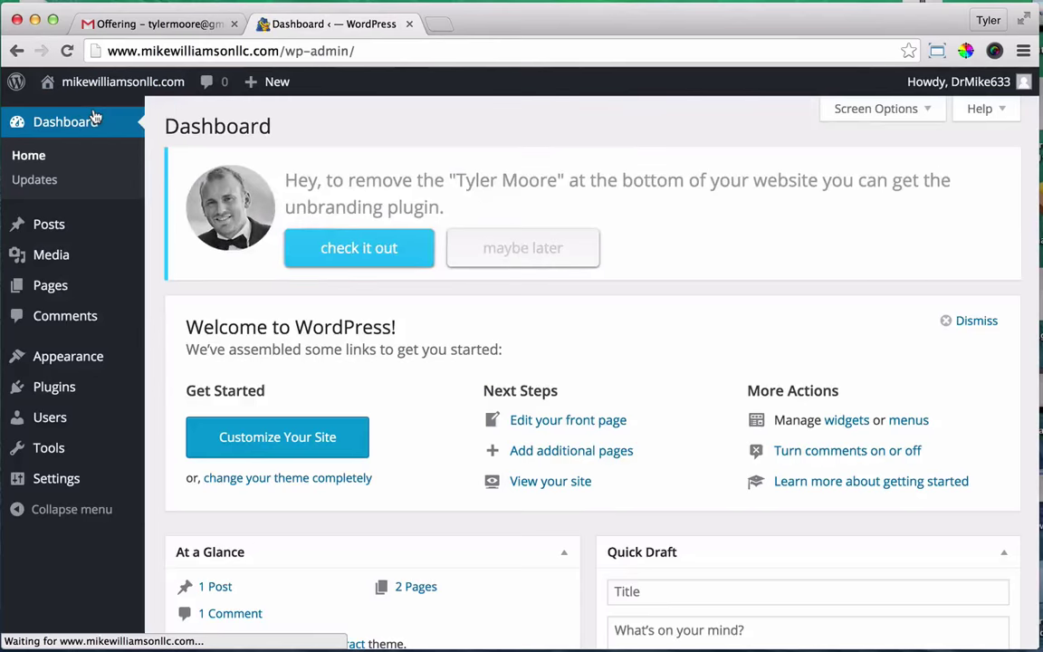
click(70, 298)
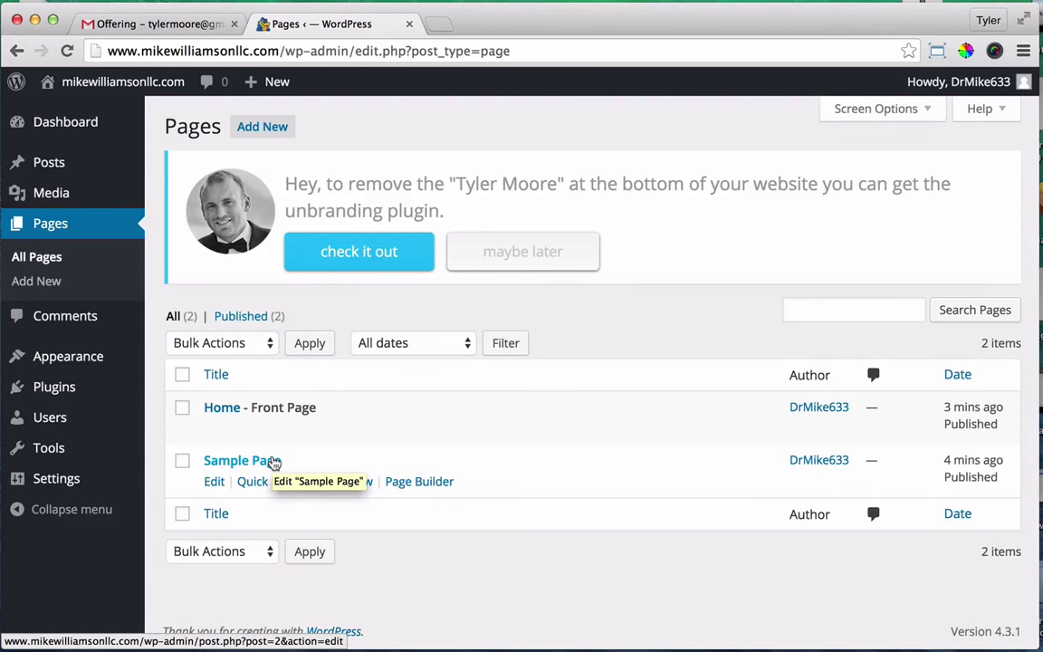
click(260, 132)
Step: Title the new page 'About', give it the Full Width Page template, and publish it
text(About)
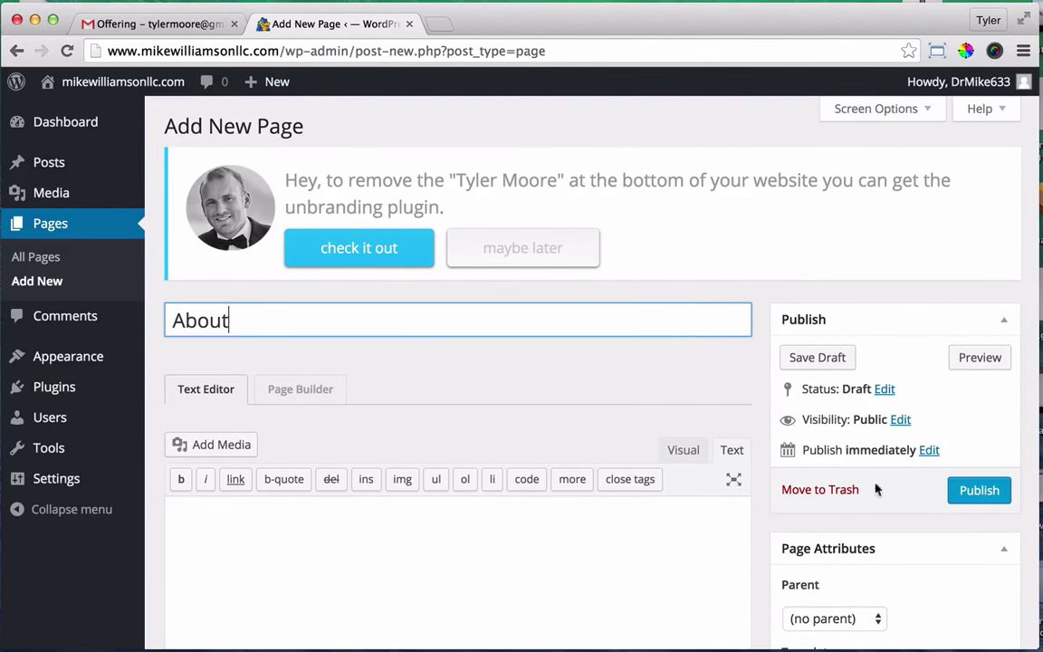
scroll(882, 507, down, 3)
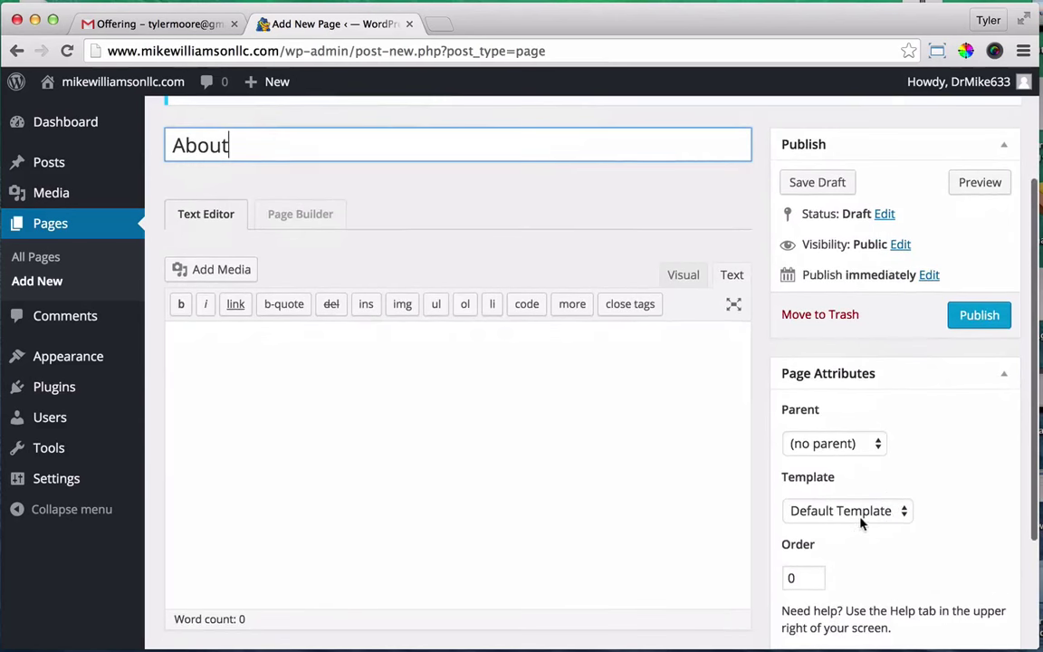
click(860, 512)
click(856, 527)
click(994, 324)
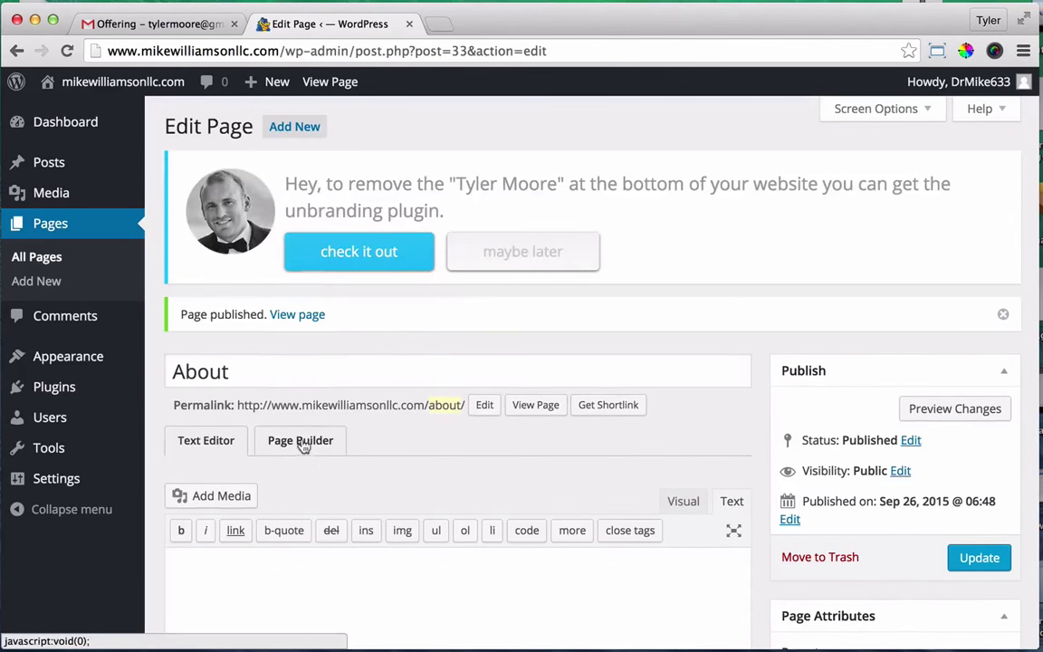
Step: Fill the About page with the About Us content block in Beaver Builder and publish
click(301, 440)
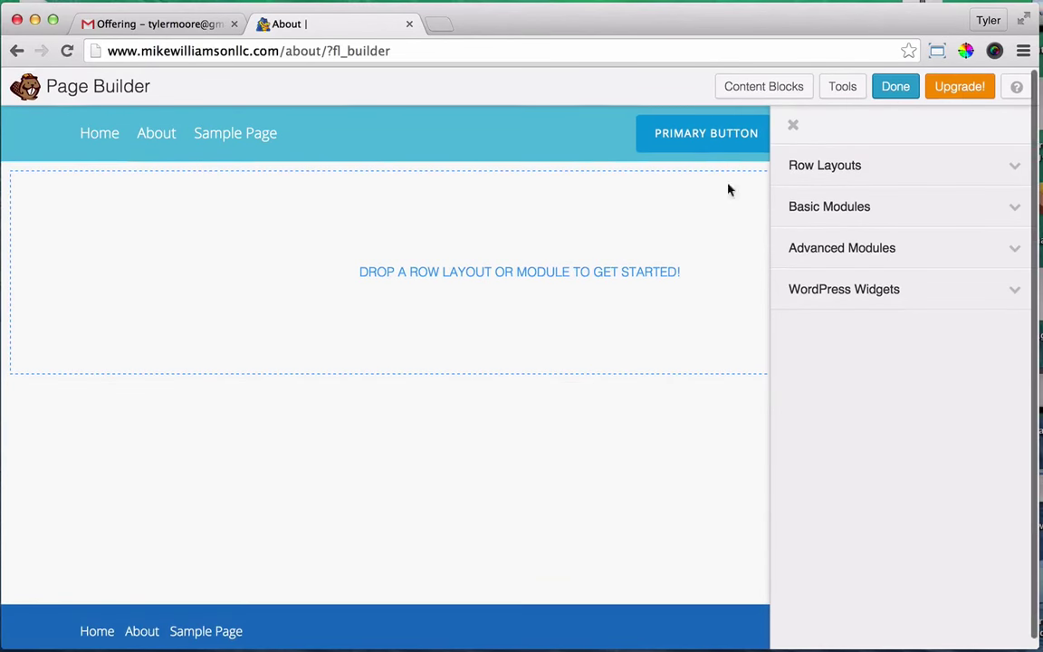
click(786, 92)
scroll(749, 372, down, 10)
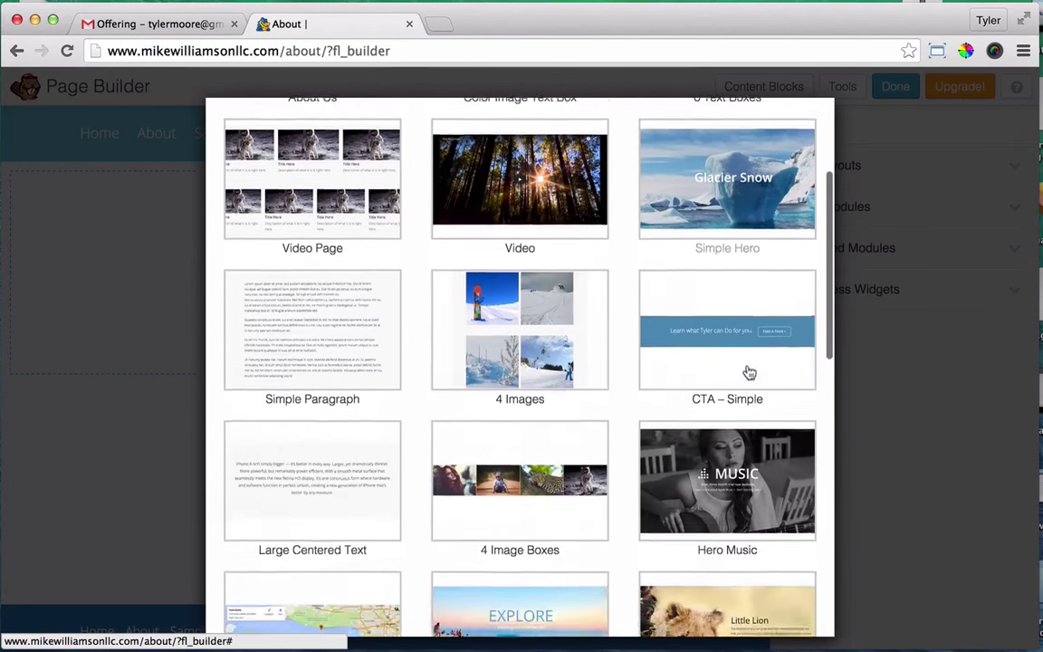
scroll(749, 372, down, 3)
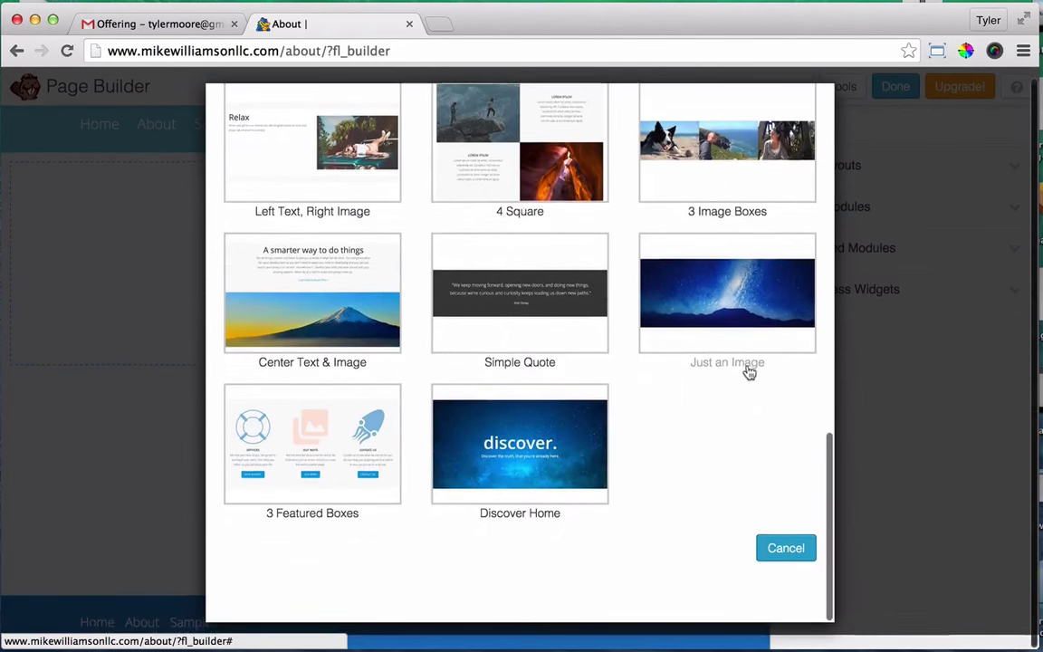
scroll(749, 372, up, 15)
click(363, 250)
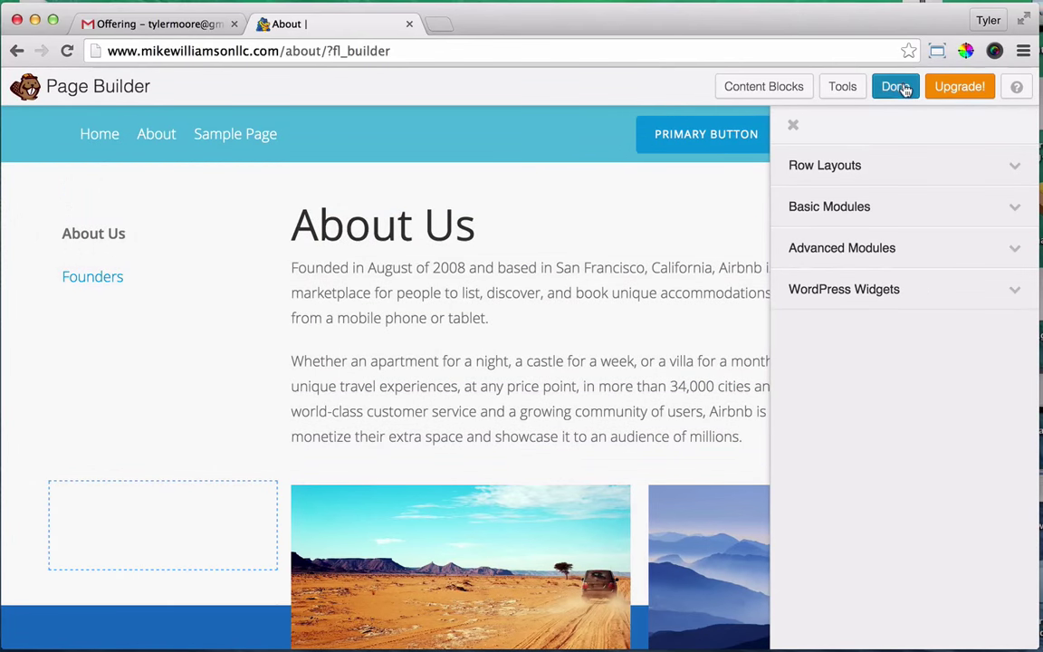
click(896, 86)
click(543, 311)
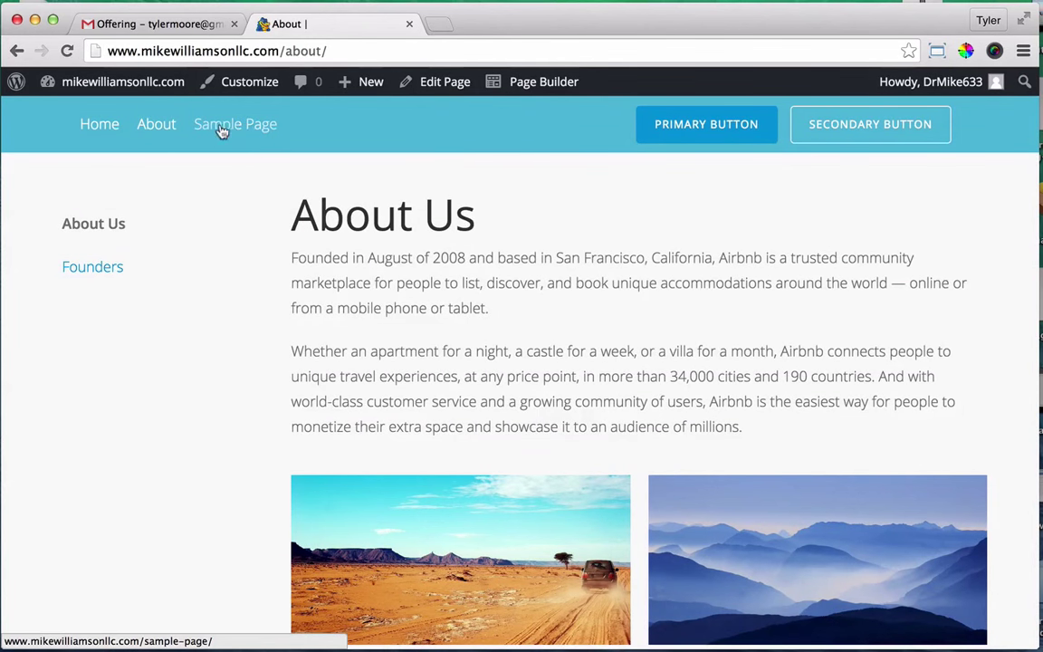
mouse_move(141, 89)
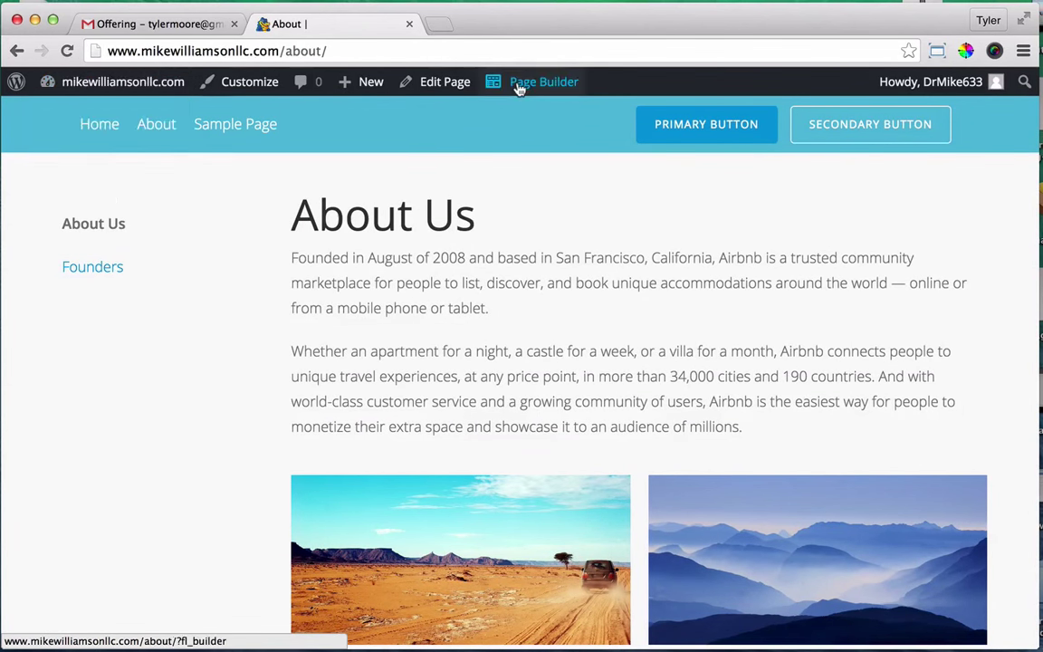
Step: Create and publish a new page titled 'Blog'
mouse_move(376, 89)
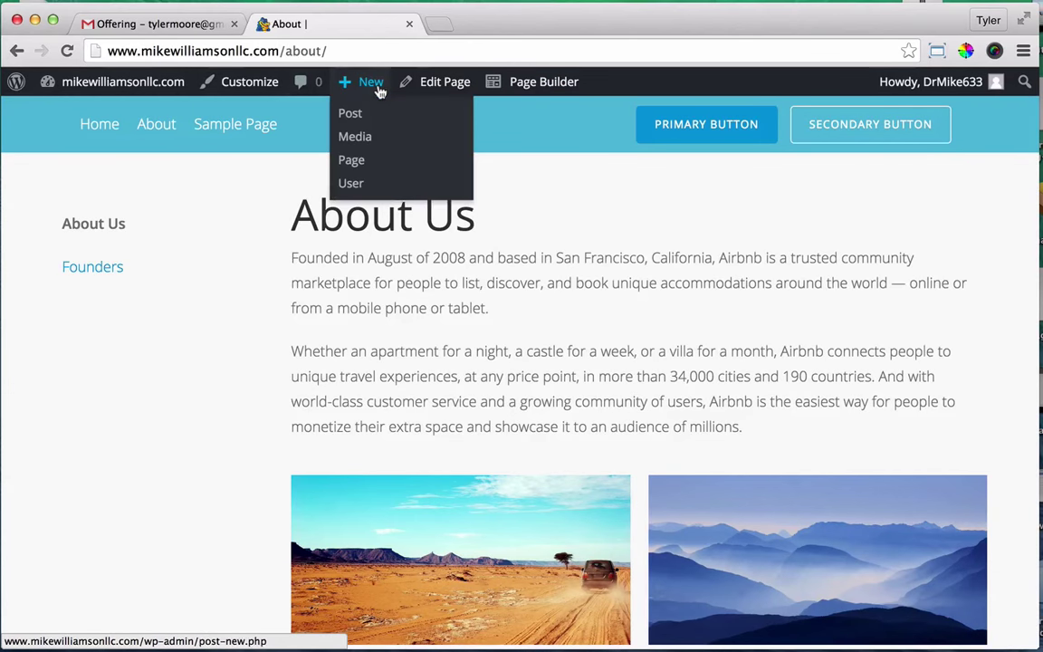
click(374, 162)
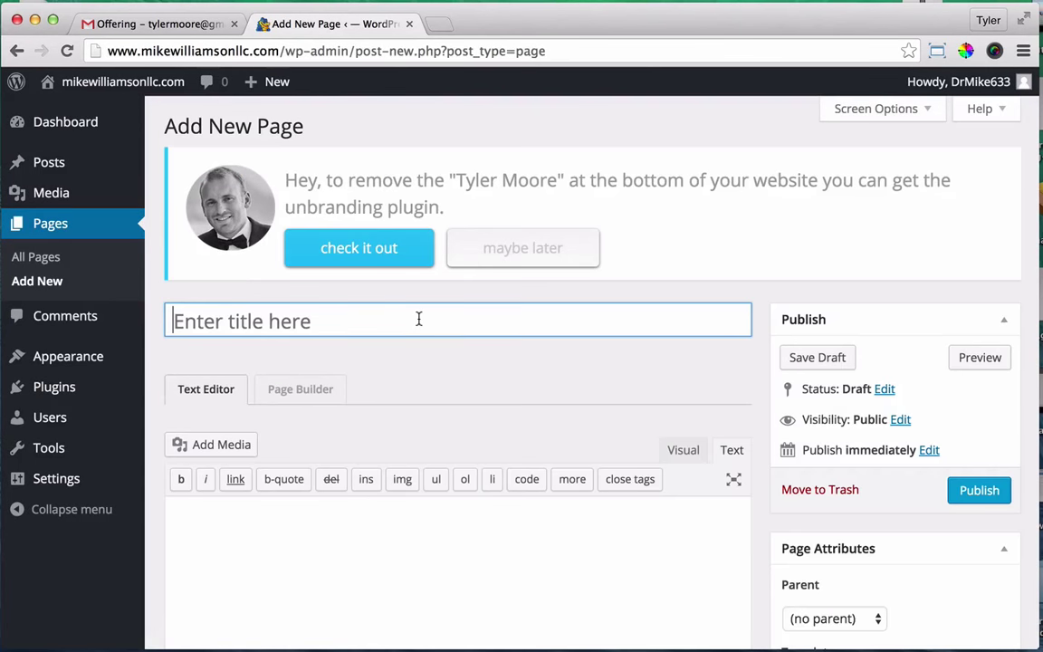
text(Blog)
click(982, 494)
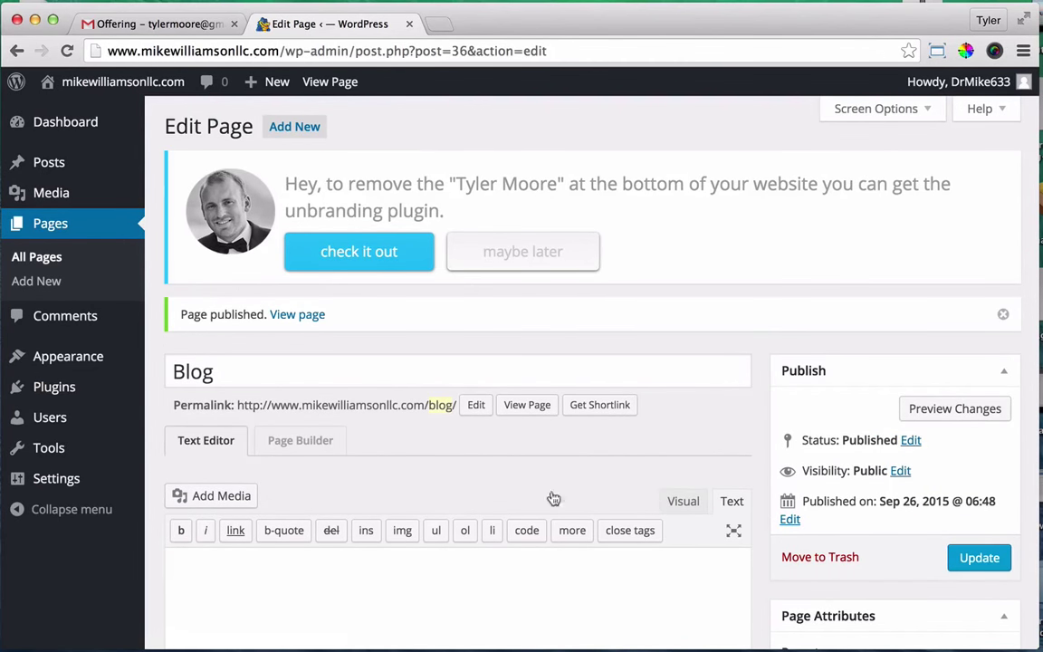
Step: Switch the Blog page to the Full Width Page template, update it, and view it live
scroll(553, 499, down, 5)
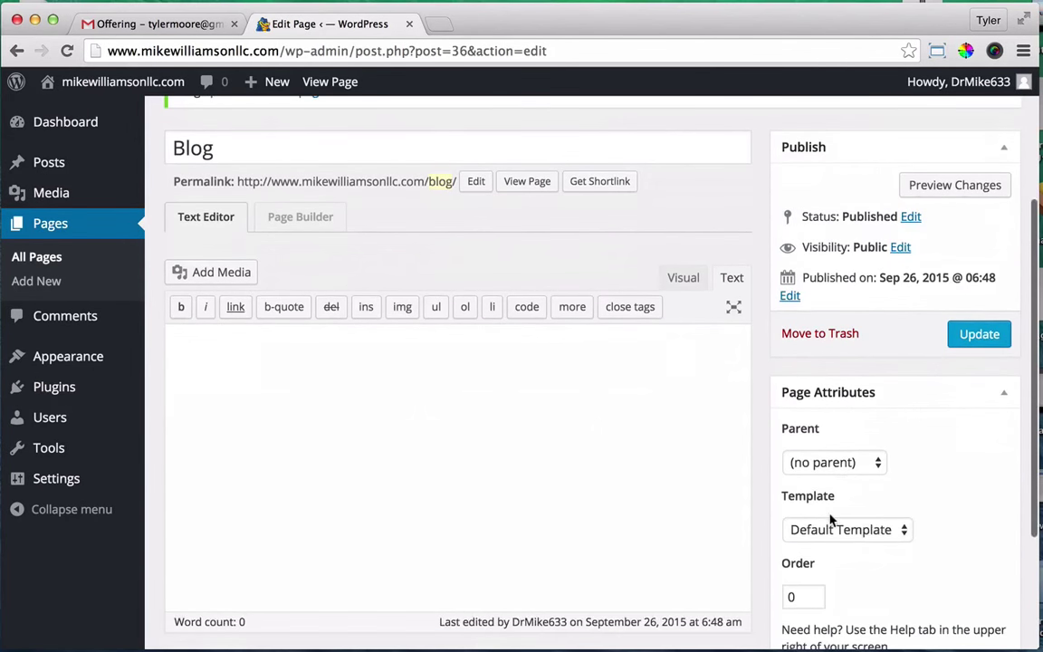
click(832, 530)
click(823, 544)
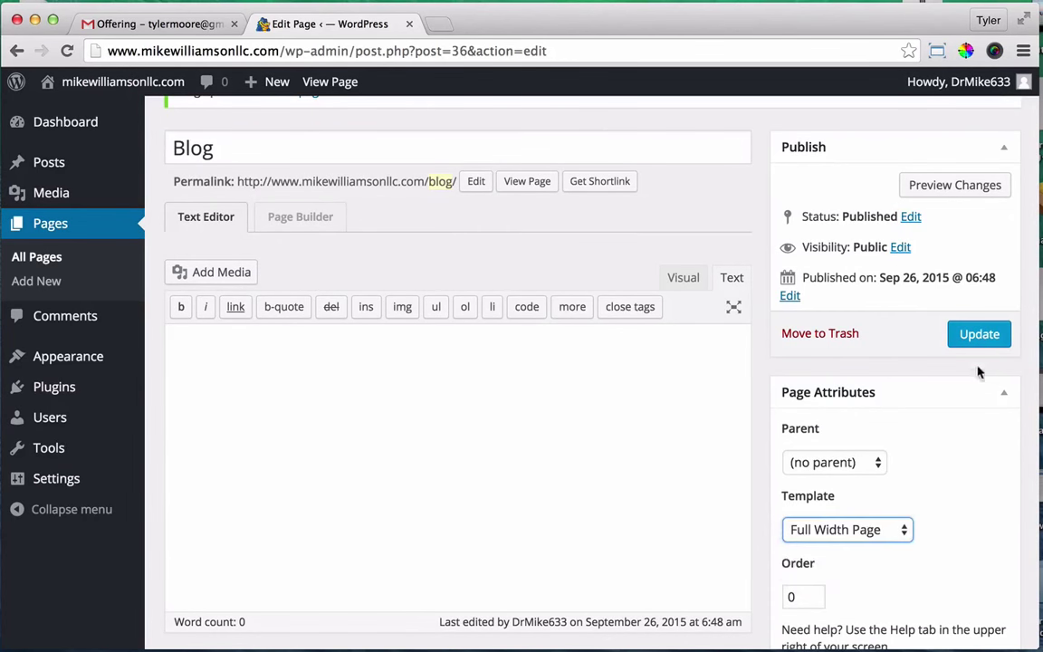
click(991, 337)
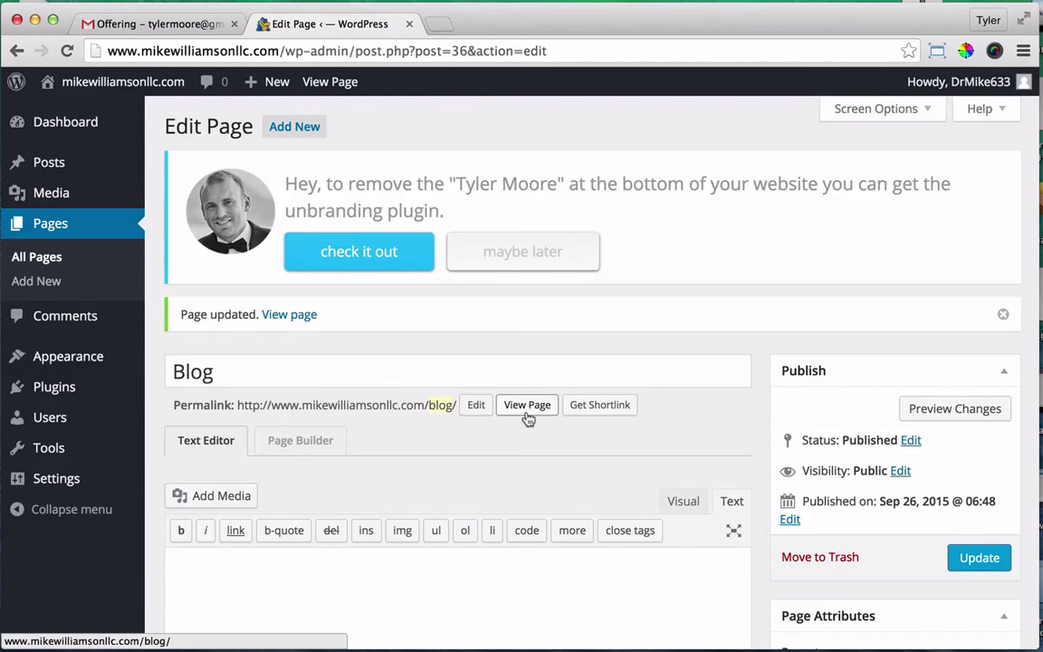
click(526, 415)
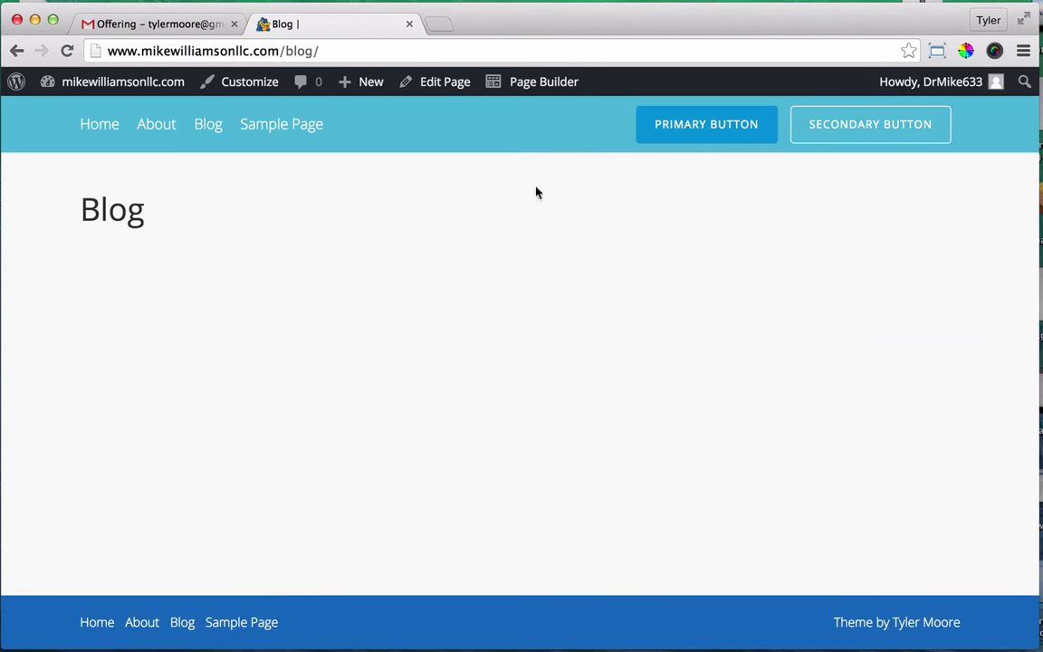
Step: Add a Blog module with Compact post display to the Blog page in Beaver Builder
click(536, 81)
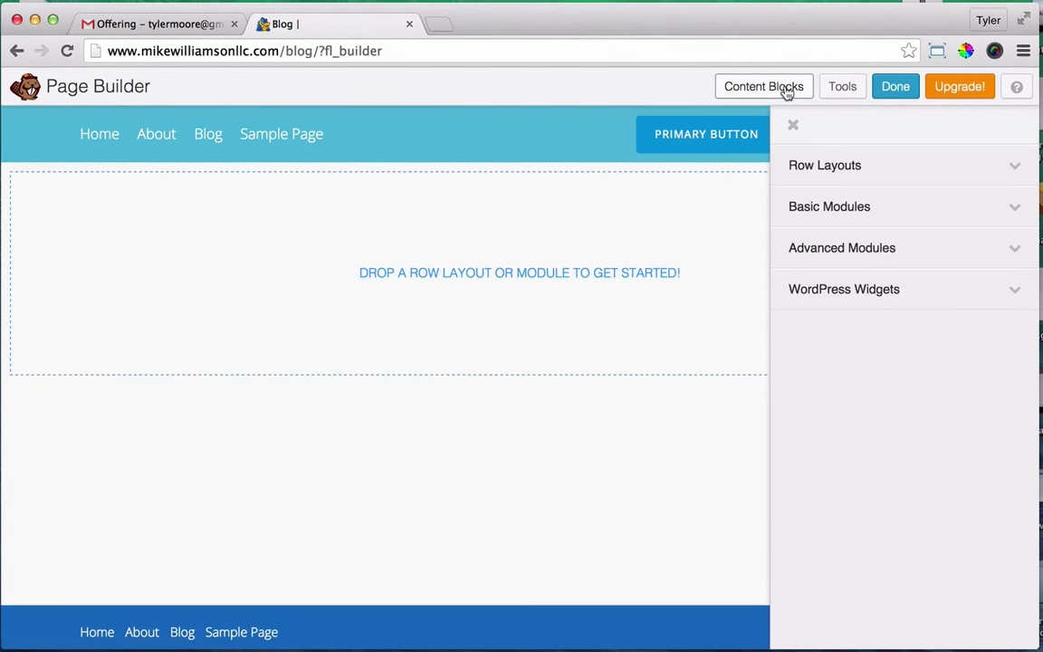
click(942, 258)
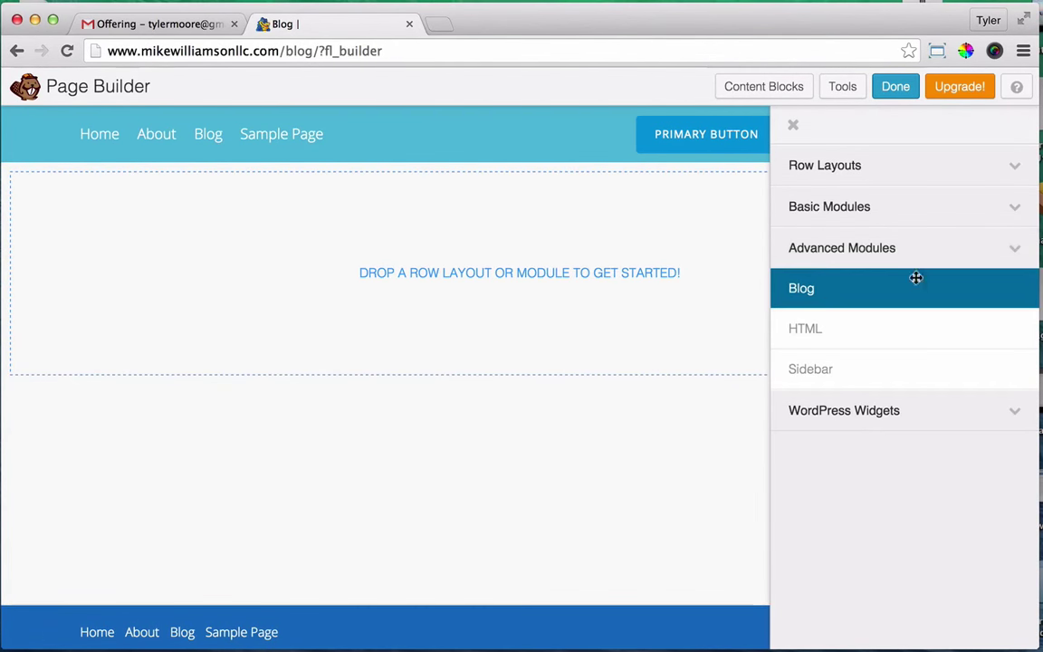
drag(828, 290, 537, 258)
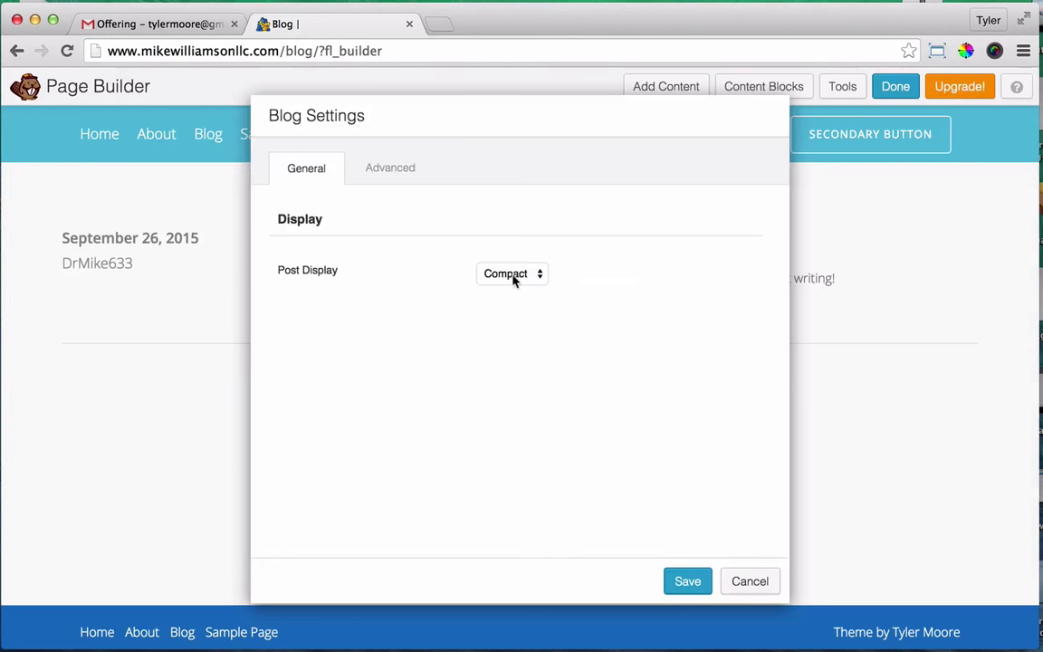
drag(559, 159, 584, 177)
click(555, 250)
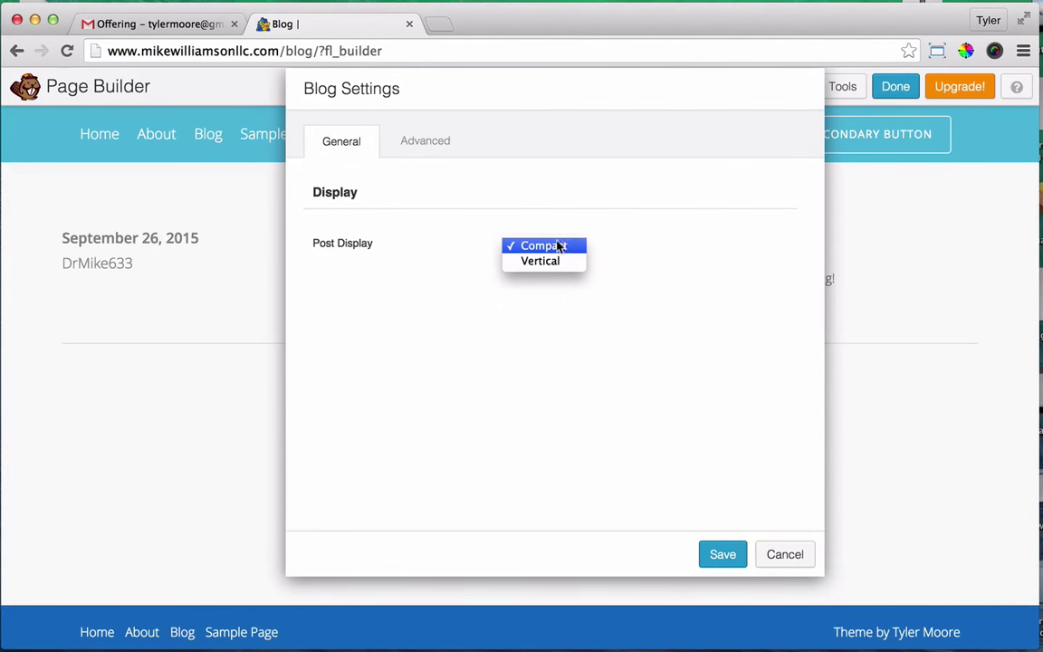
click(560, 245)
click(724, 555)
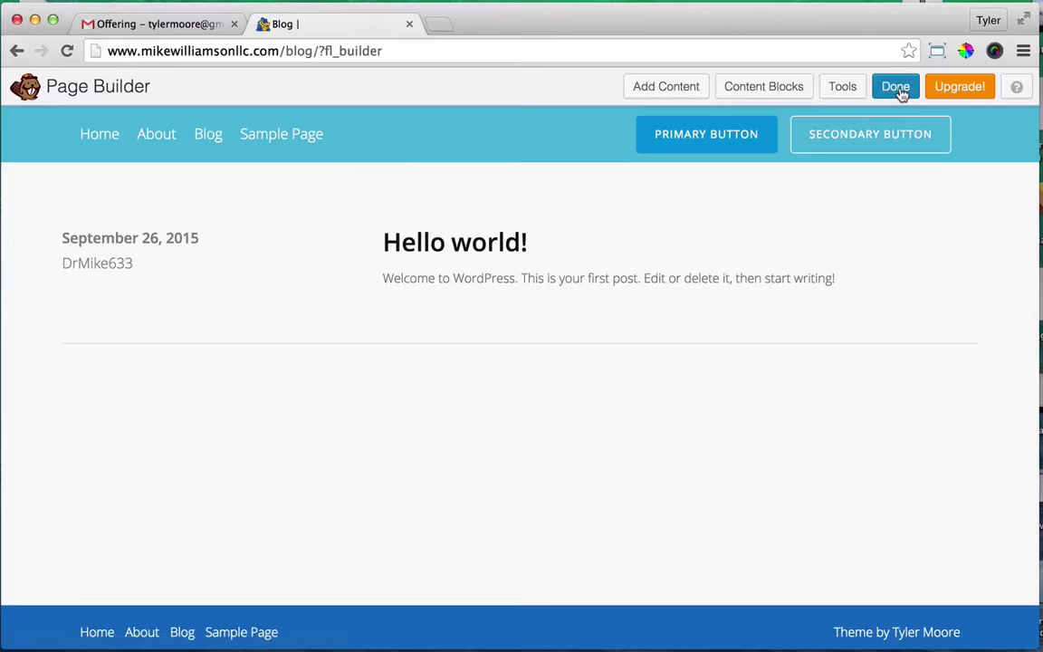
Step: Publish the Blog page changes and return to the site's home page
click(899, 91)
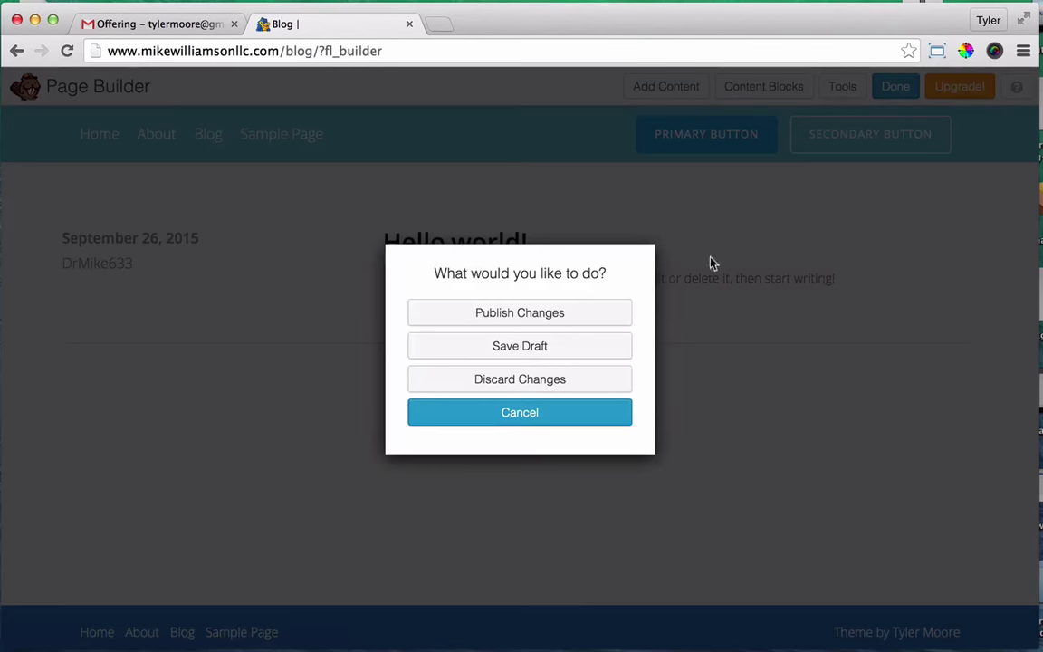
click(552, 313)
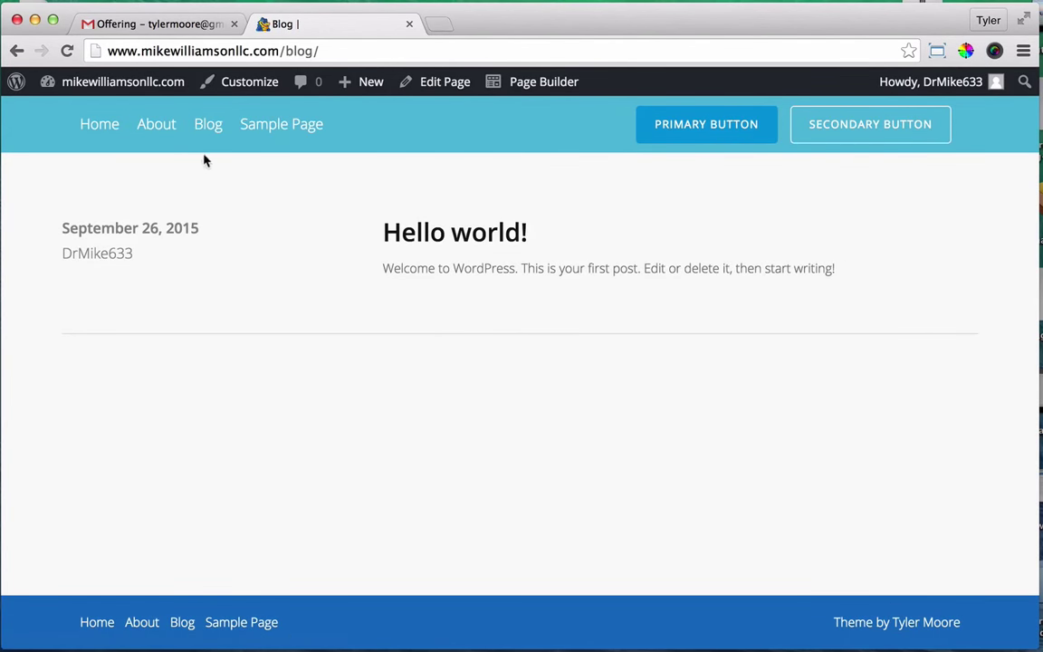
click(106, 128)
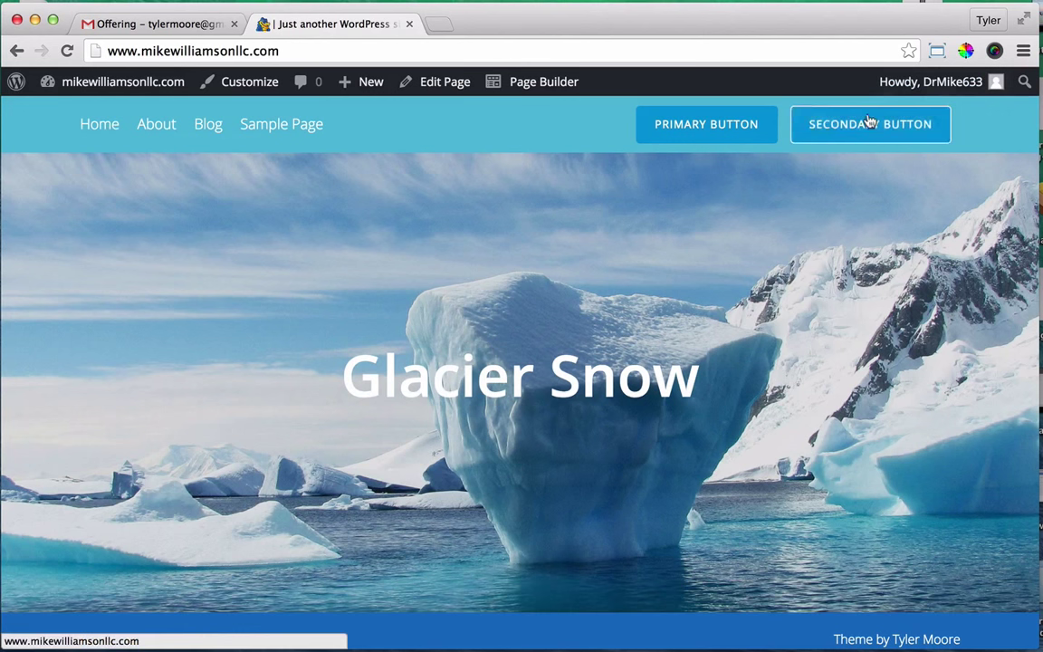
Step: Insert the Hero Explore content template into the home page in Beaver Builder
click(549, 96)
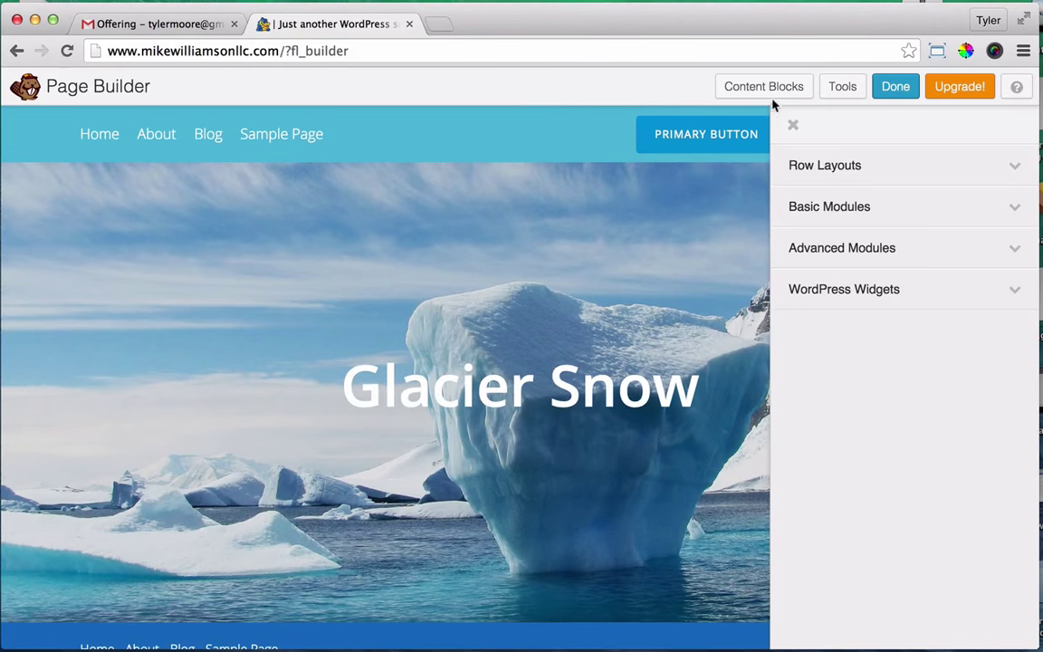
click(768, 89)
scroll(681, 355, down, 5)
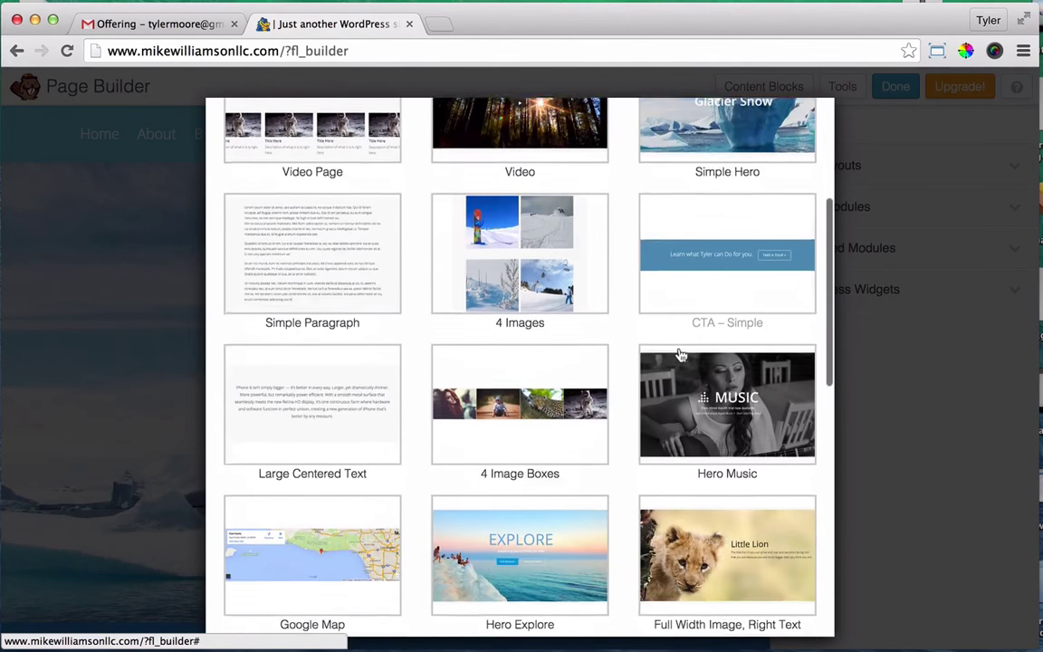
scroll(680, 355, down, 10)
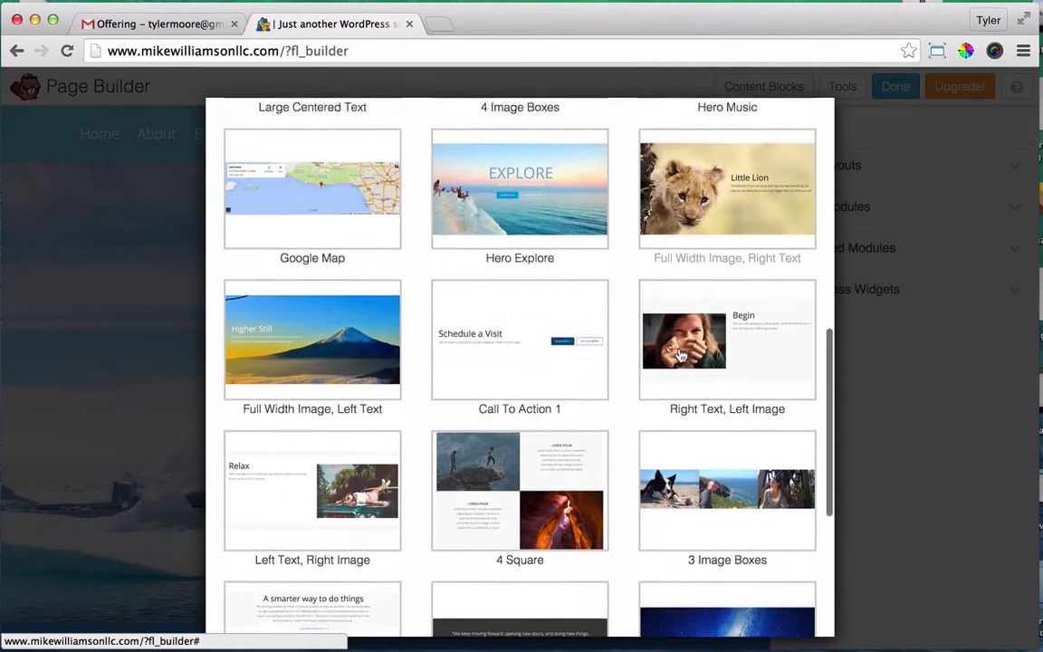
scroll(681, 355, down, 2)
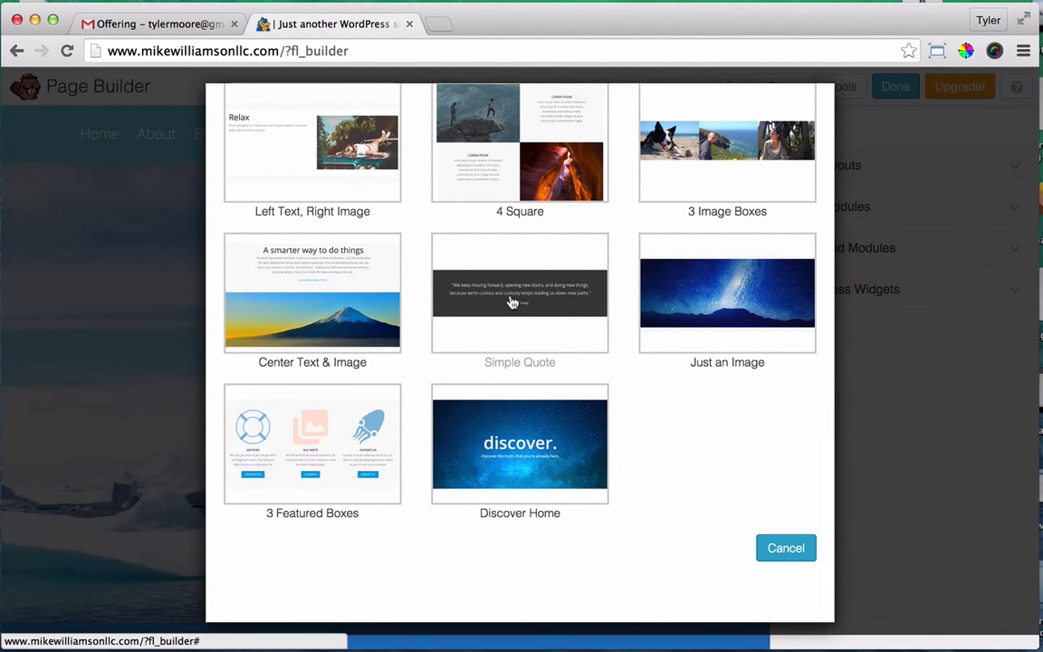
scroll(525, 302, up, 5)
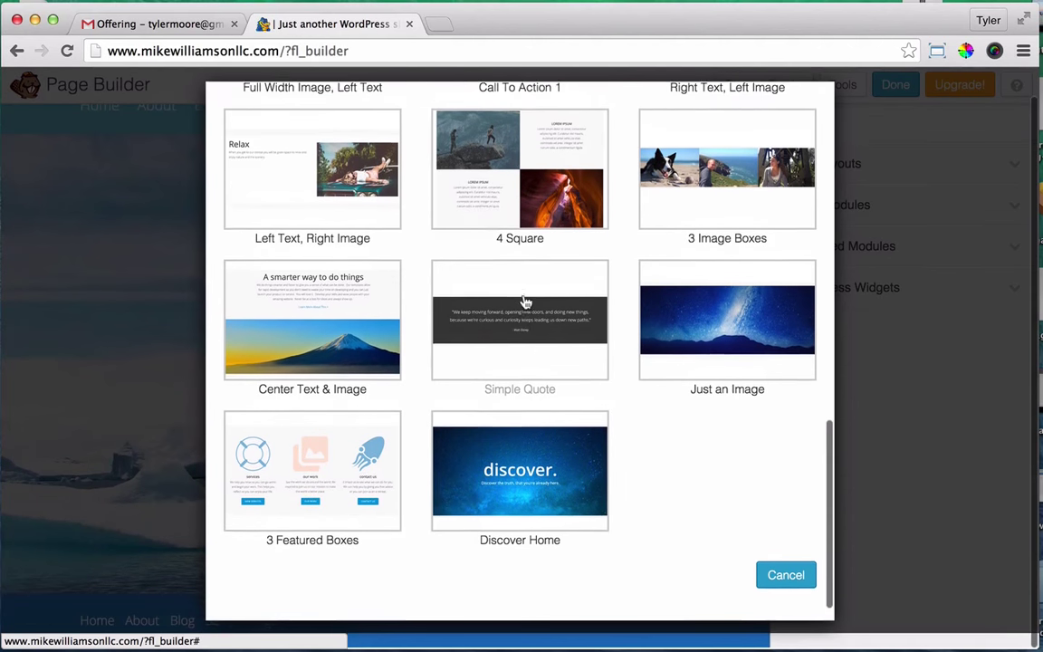
scroll(526, 301, up, 3)
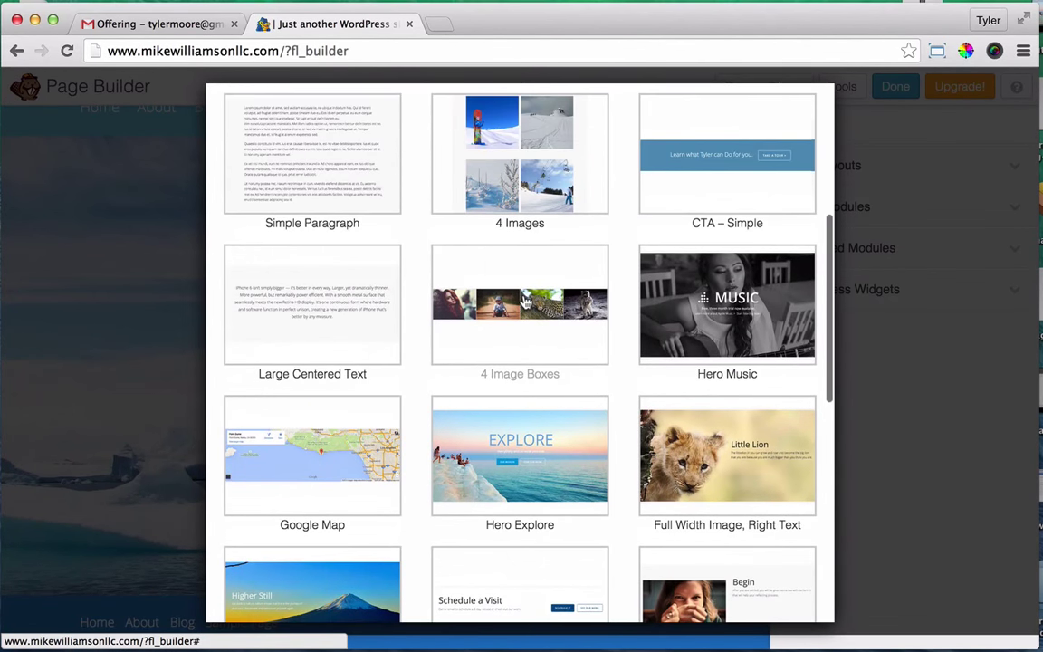
scroll(525, 302, up, 2)
scroll(525, 301, up, 1)
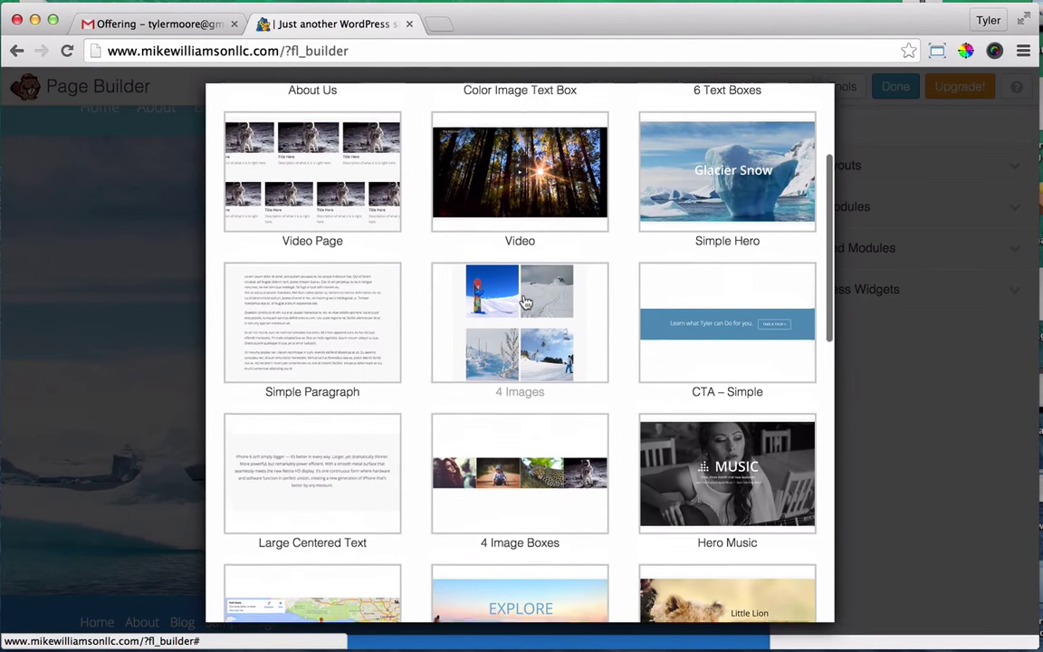
scroll(526, 302, down, 1)
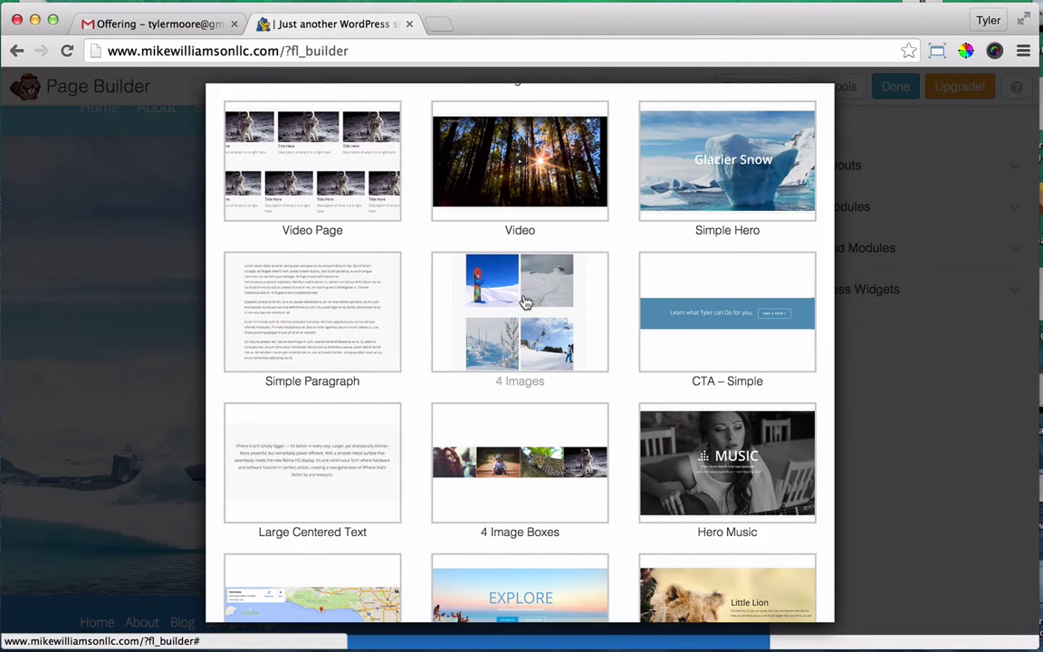
scroll(525, 301, down, 4)
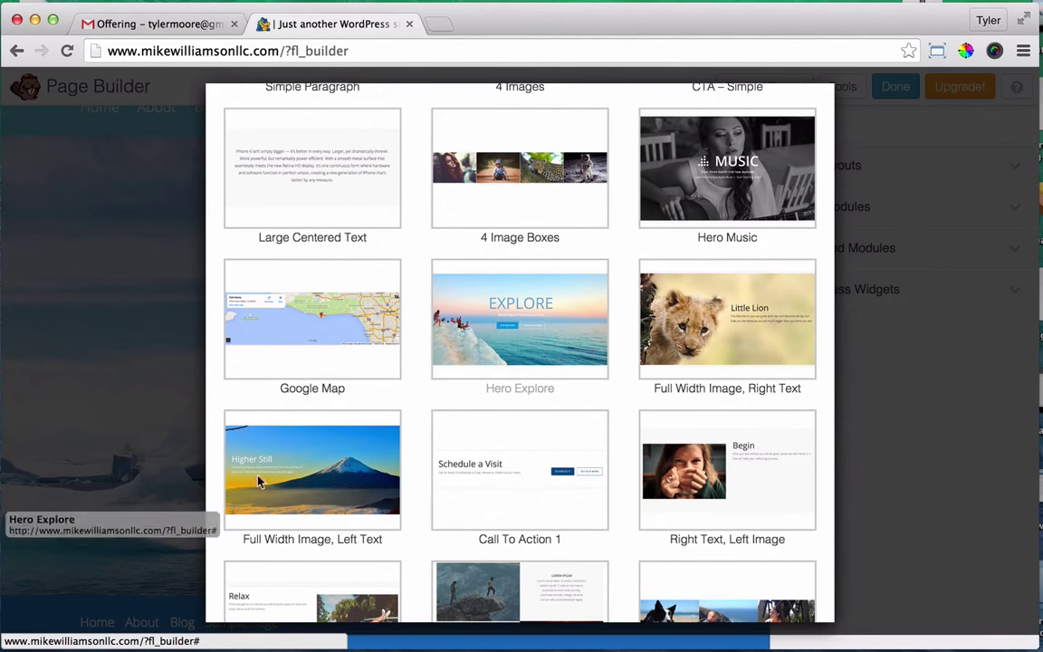
click(539, 348)
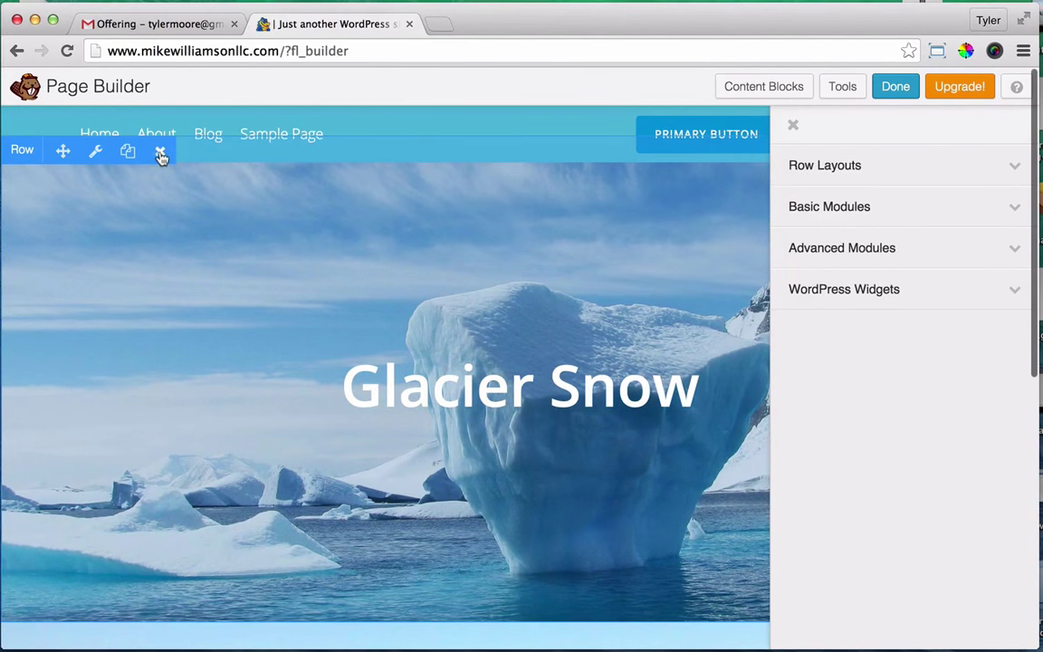
Step: Delete the Glacier Snow row and publish the home page changes
click(160, 151)
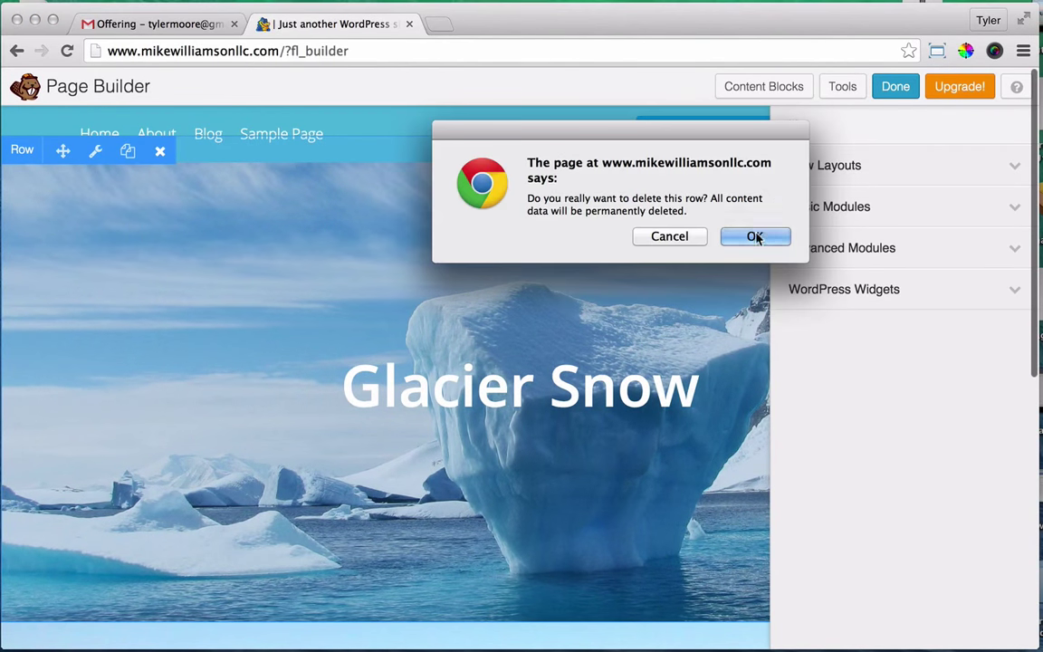
click(754, 236)
scroll(403, 207, down, 1)
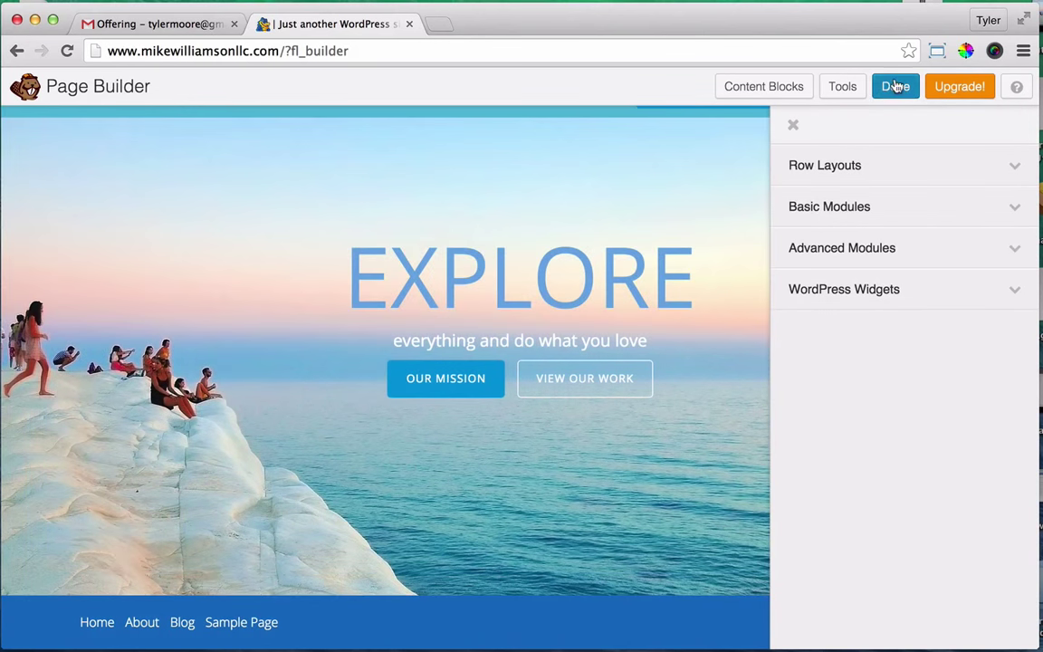
click(894, 86)
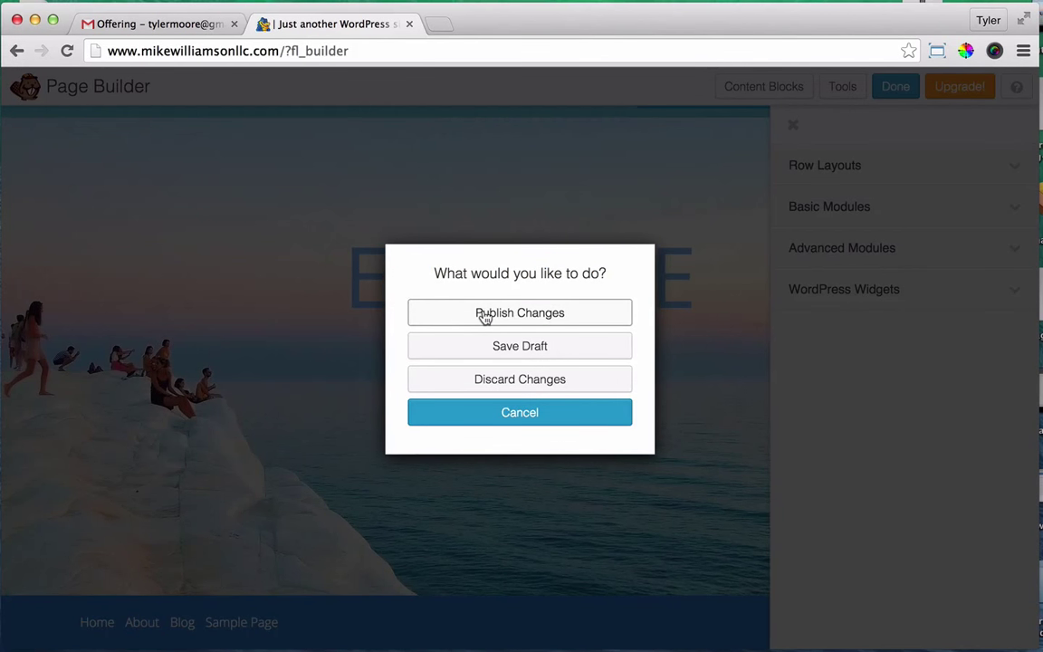
click(520, 312)
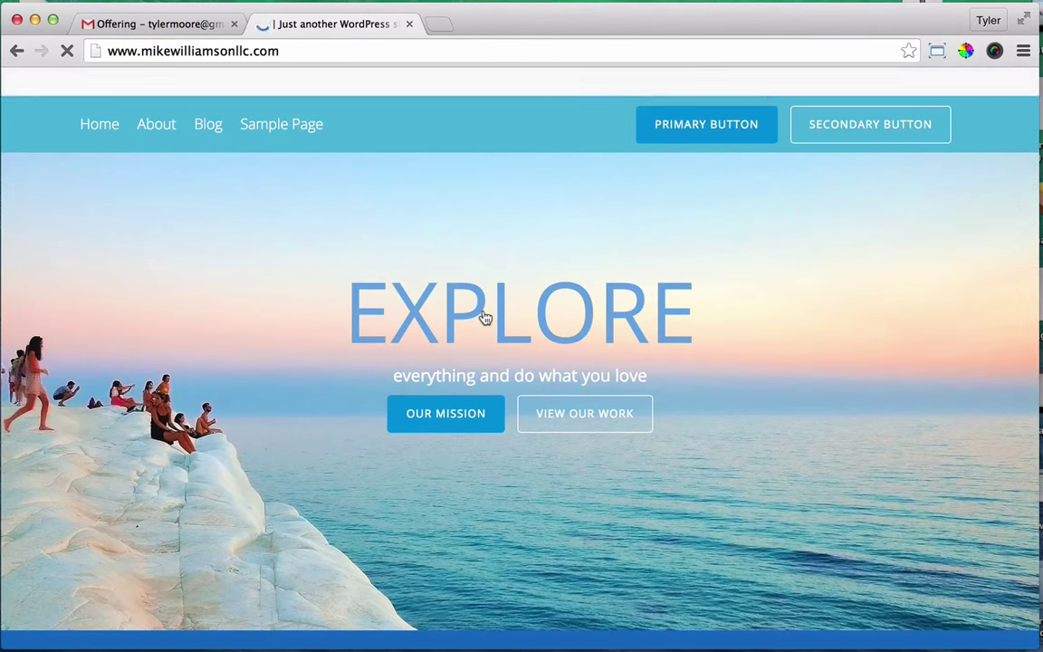
Step: Review the live EXPLORE home page, selecting the site address, heading and tagline text
scroll(484, 317, down, 1)
scroll(485, 316, up, 1)
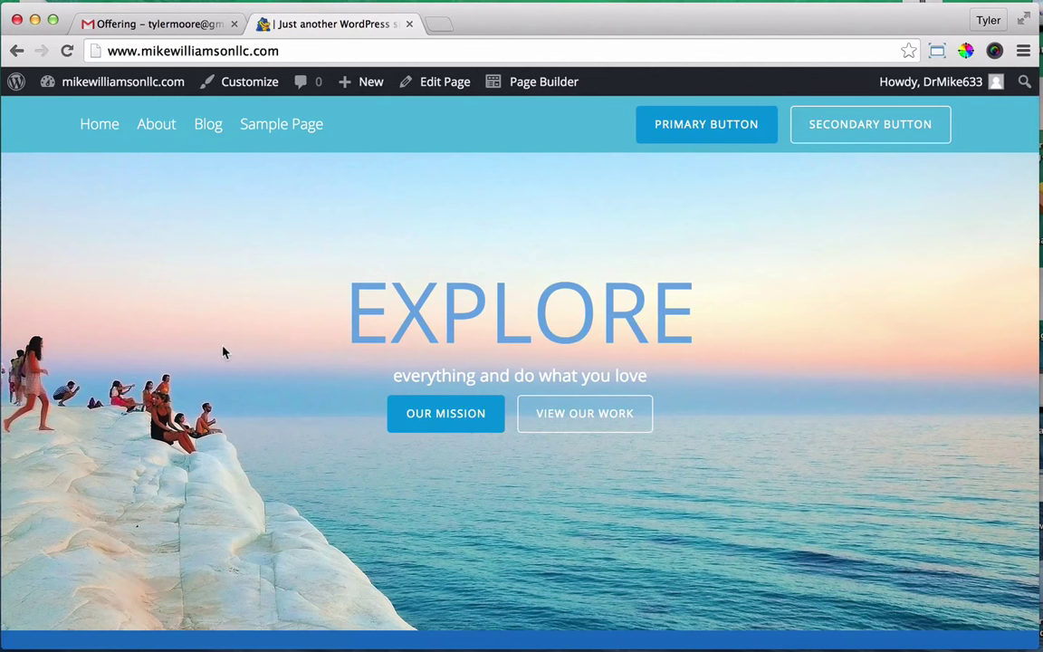
scroll(223, 354, down, 1)
scroll(224, 354, up, 1)
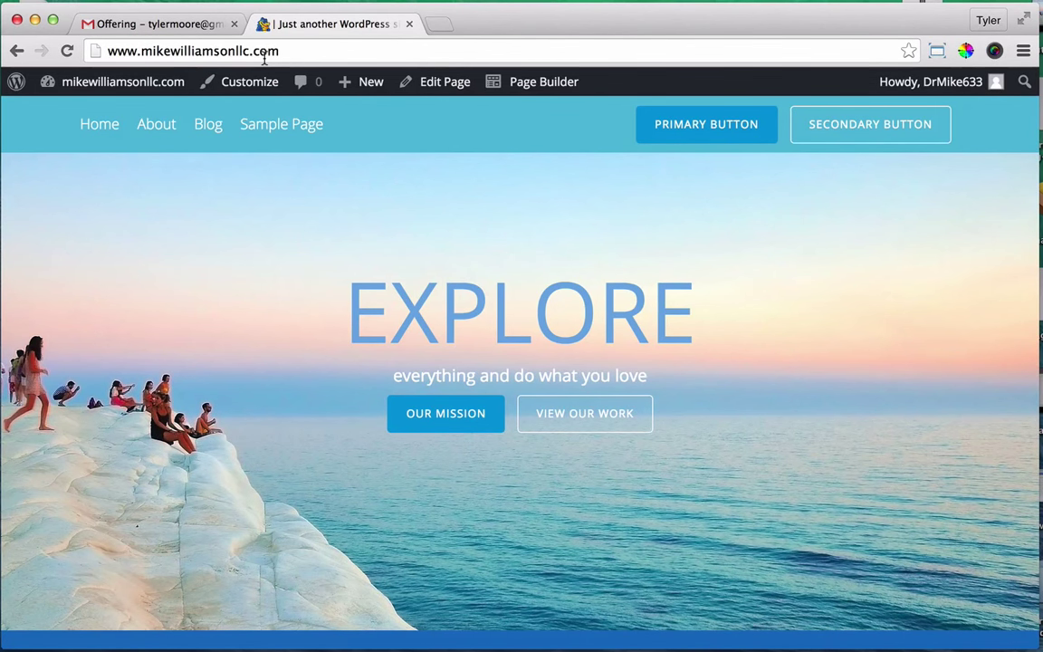
click(265, 54)
click(297, 51)
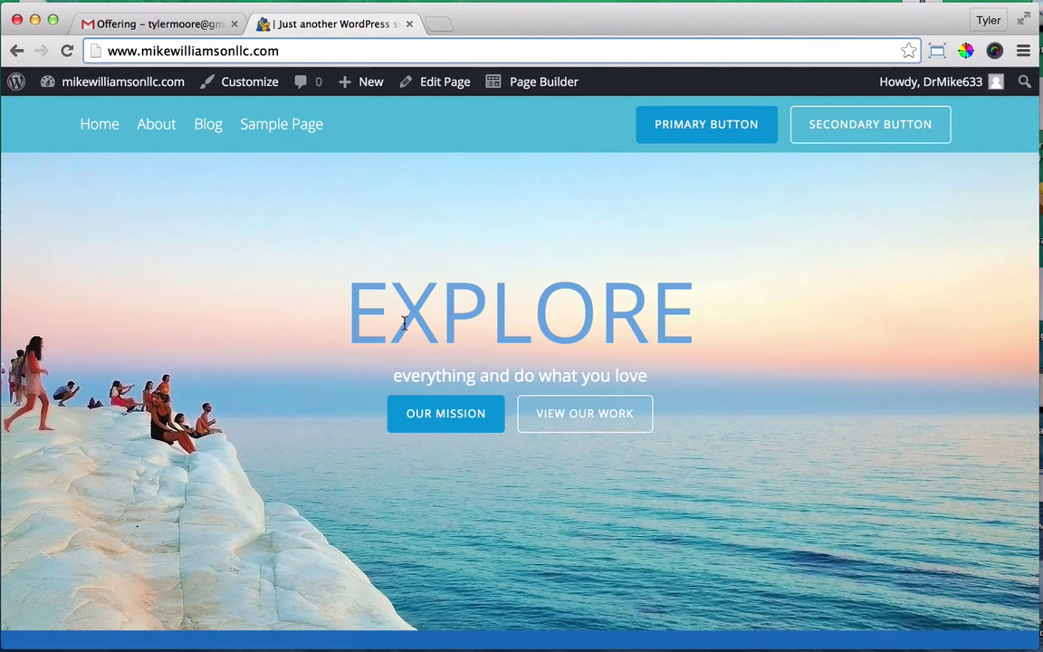
drag(337, 312, 668, 321)
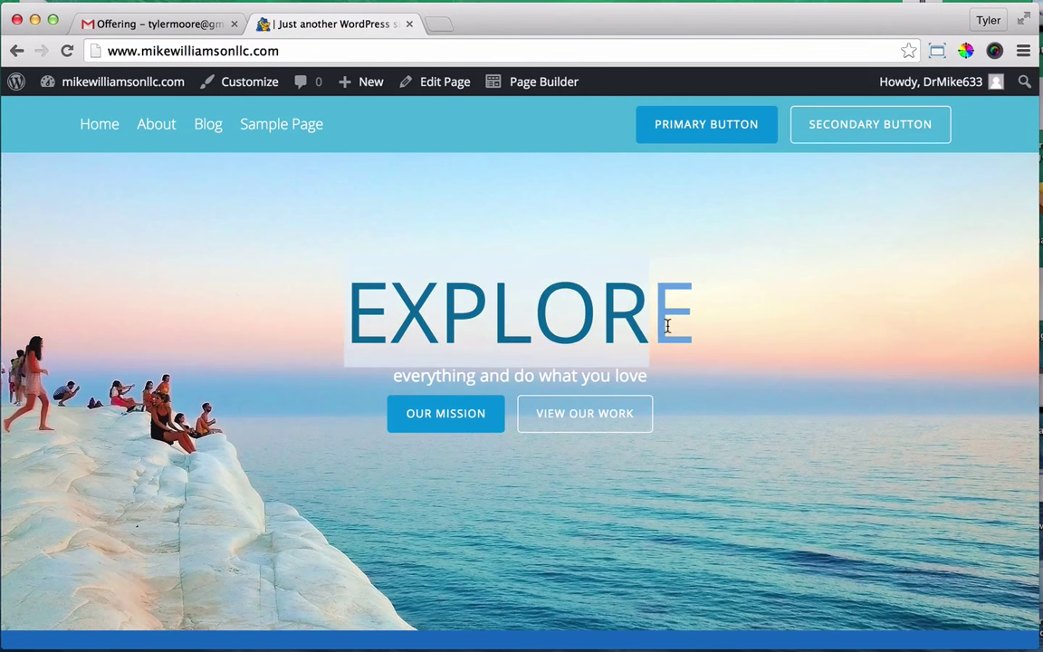
click(498, 364)
drag(420, 376, 640, 375)
click(640, 375)
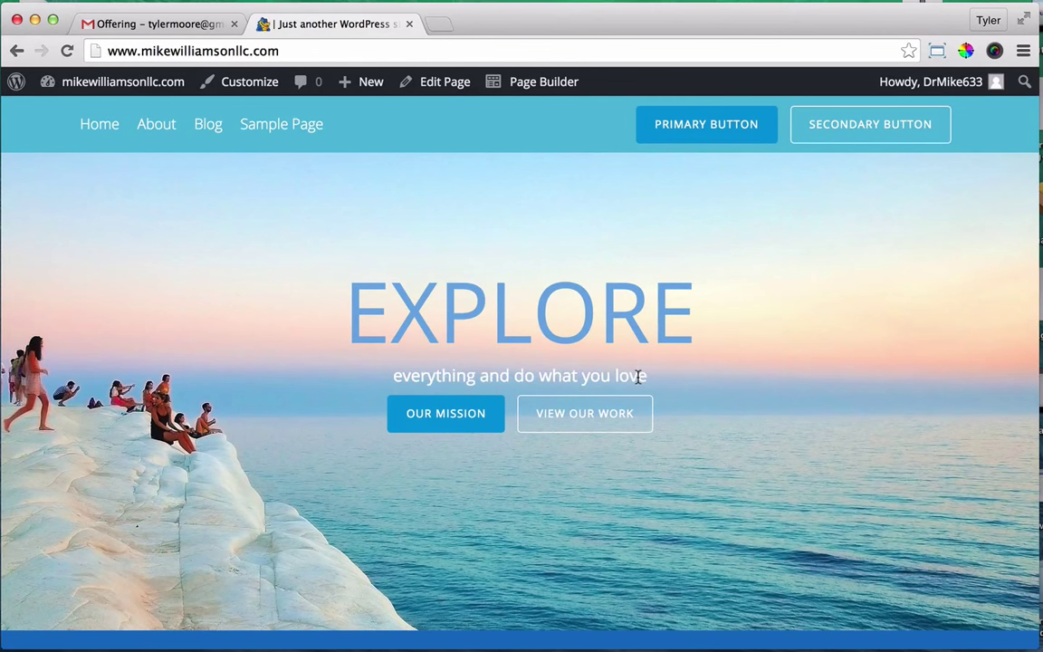
Step: Go to the About page and open it in Page Builder
scroll(640, 384, down, 1)
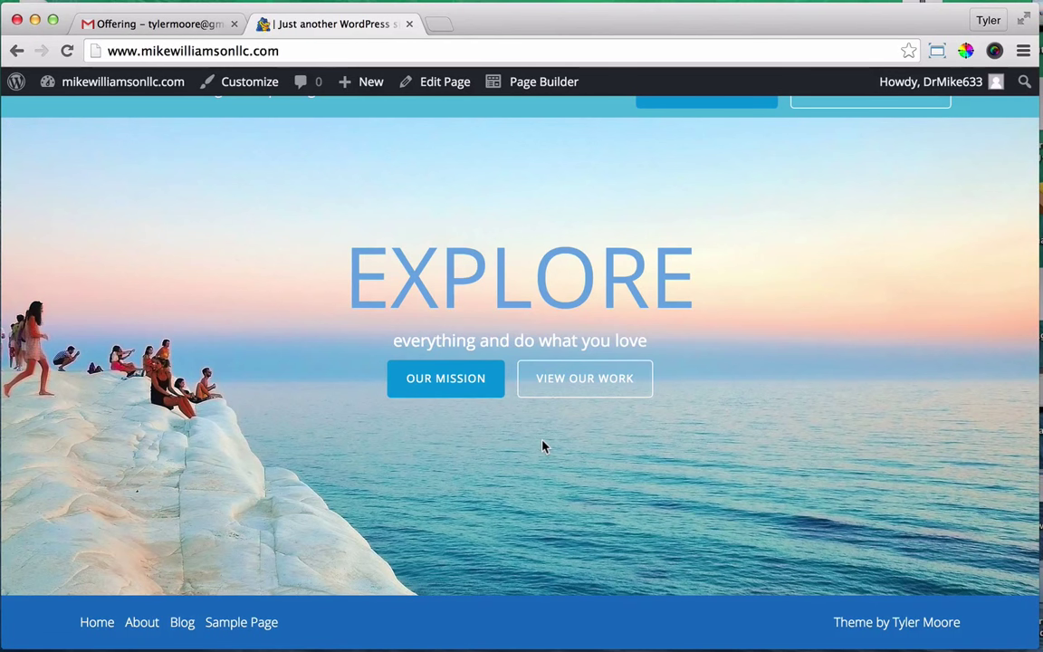
scroll(542, 445, up, 1)
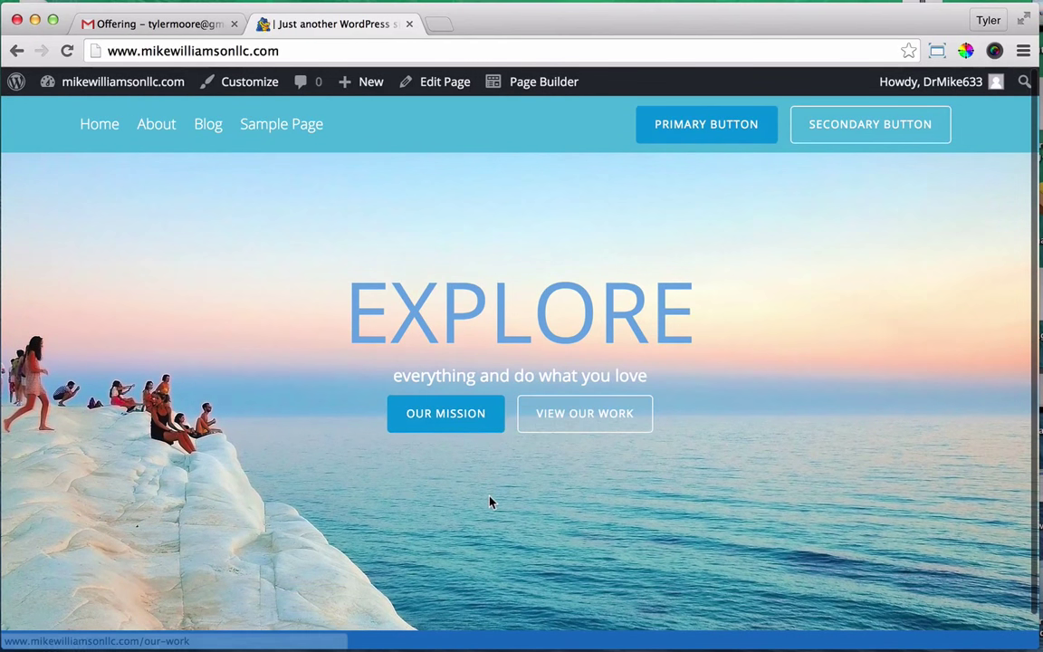
scroll(490, 502, down, 1)
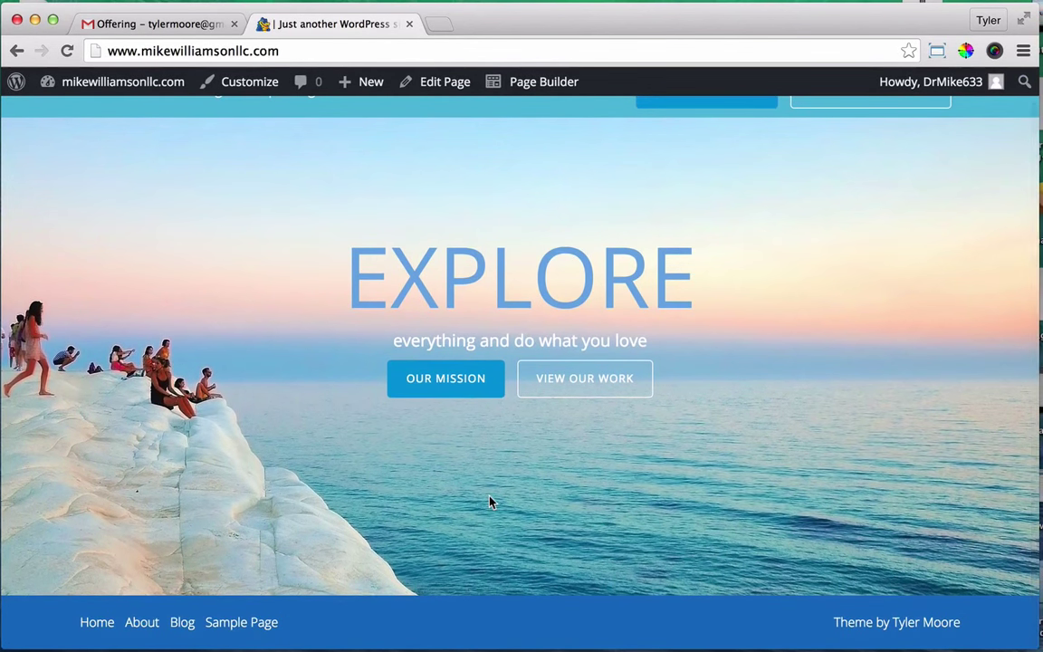
scroll(490, 502, up, 1)
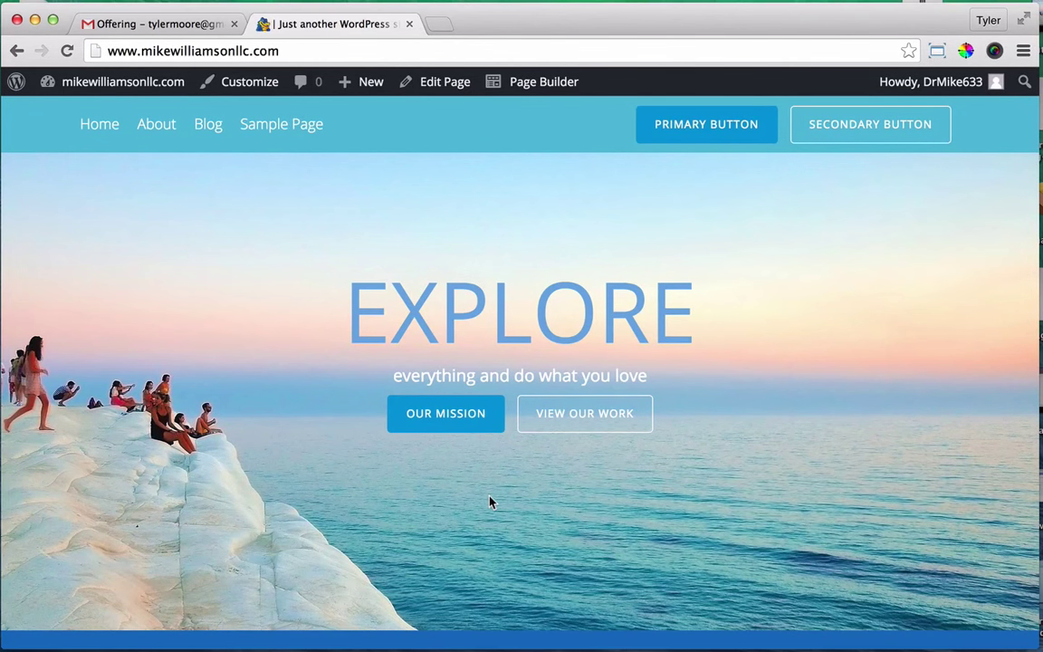
click(157, 126)
click(541, 88)
Step: Delete the Founders text module and its empty left column
mouse_move(171, 251)
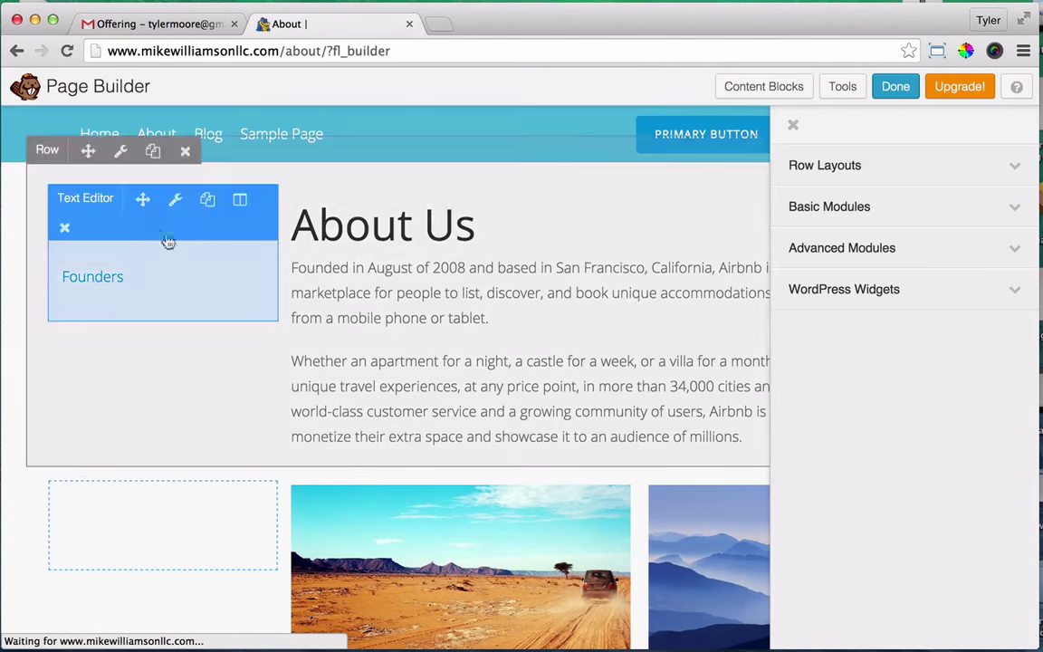
click(64, 227)
click(734, 237)
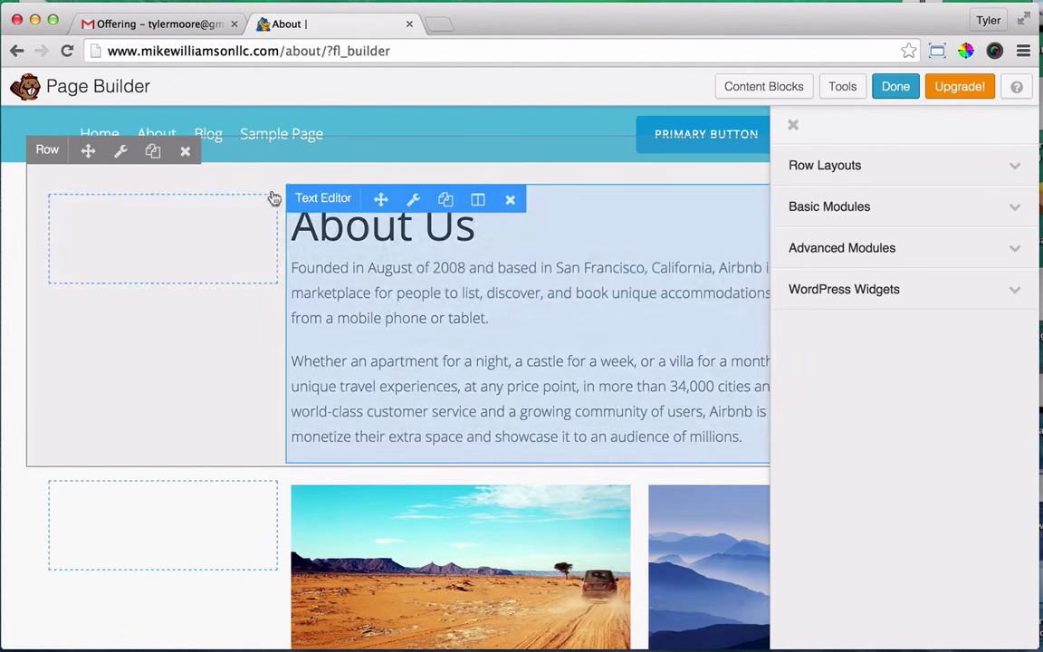
click(160, 209)
scroll(605, 271, down, 5)
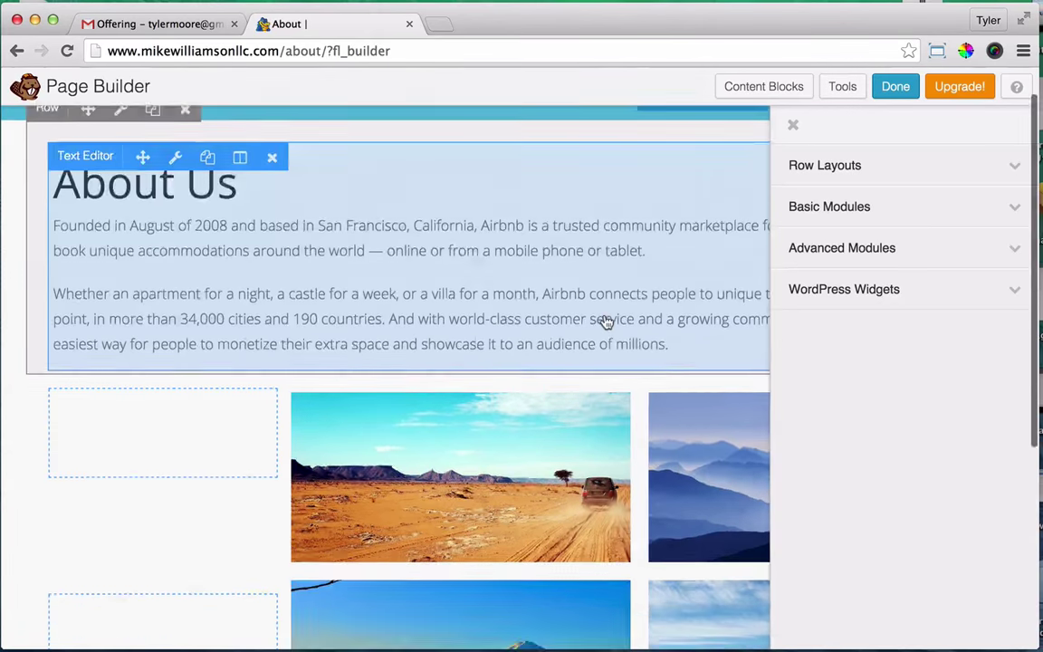
scroll(605, 321, up, 5)
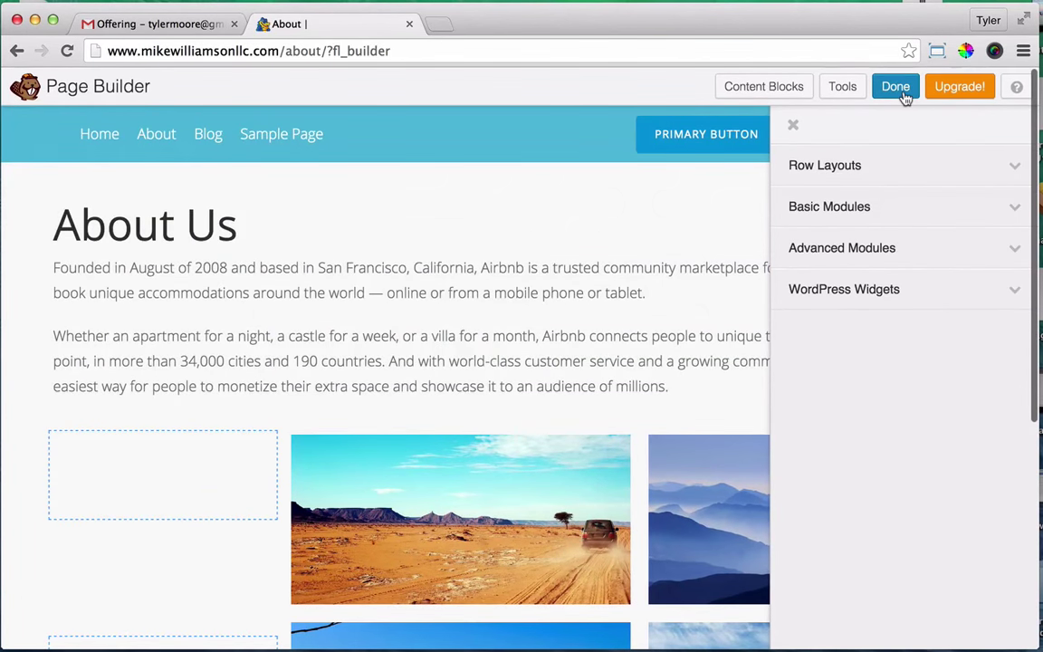
click(896, 91)
click(525, 414)
Step: Remove the empty columns beside both photo rows and the lower text
scroll(525, 416, down, 5)
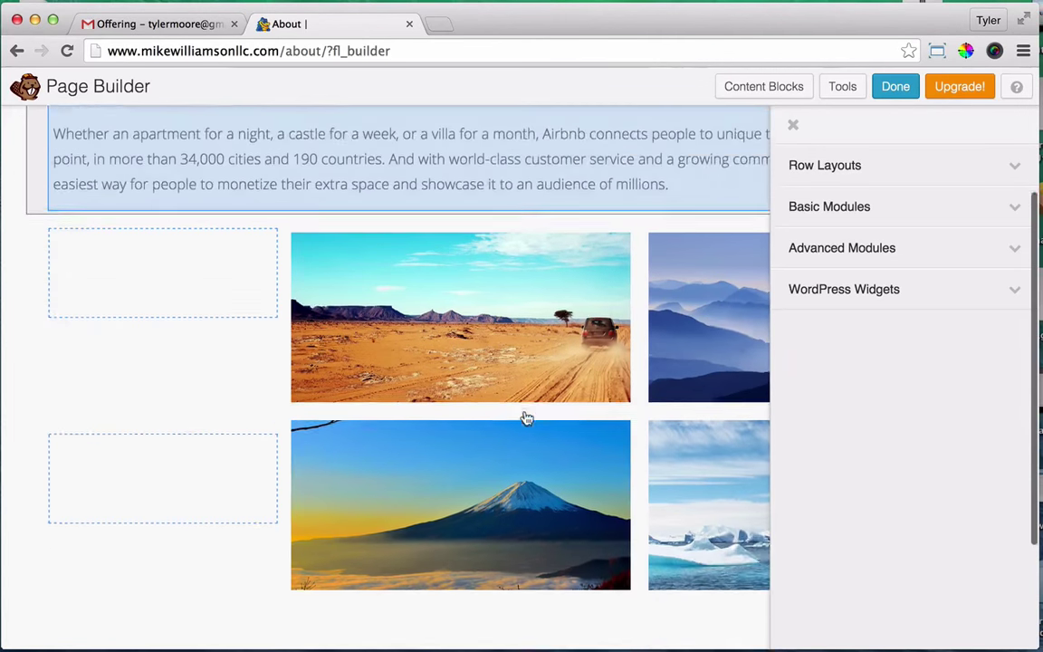
click(161, 207)
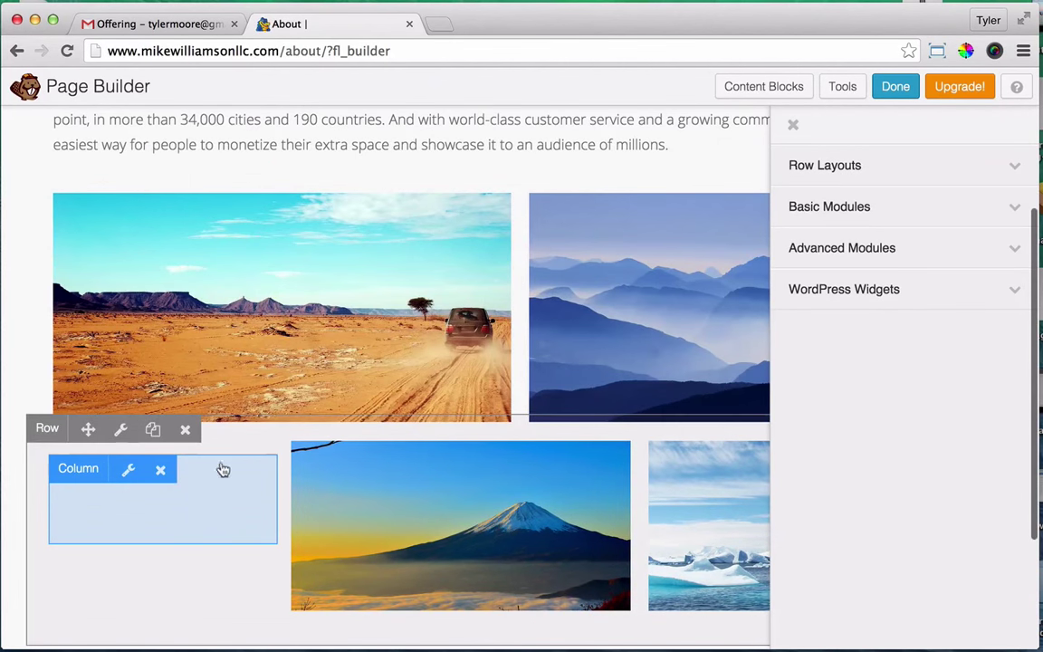
click(162, 471)
scroll(282, 365, down, 5)
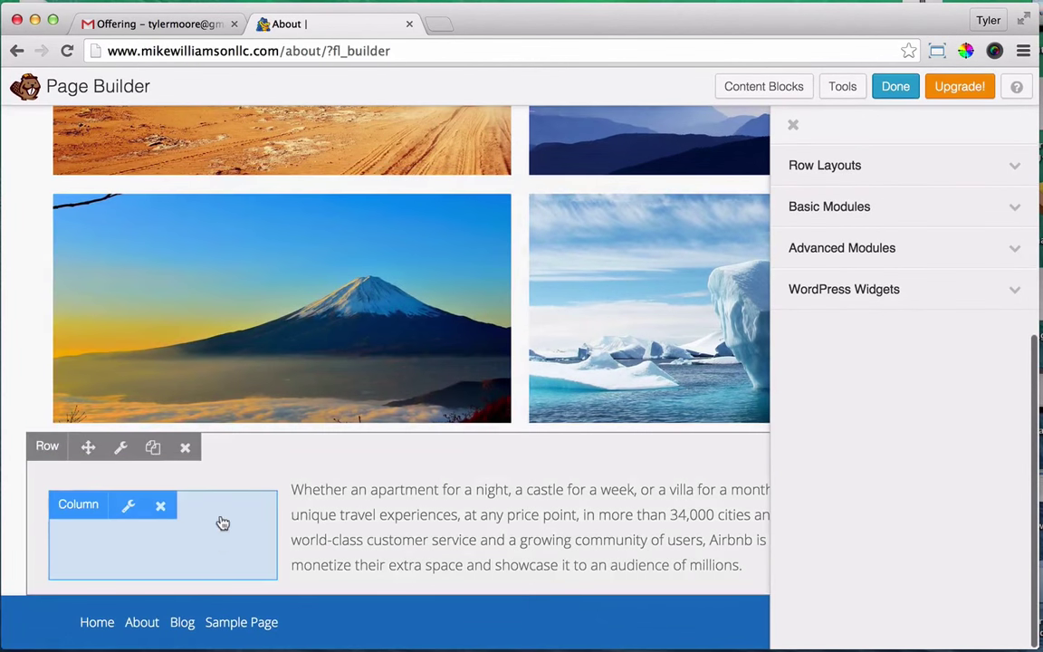
click(162, 509)
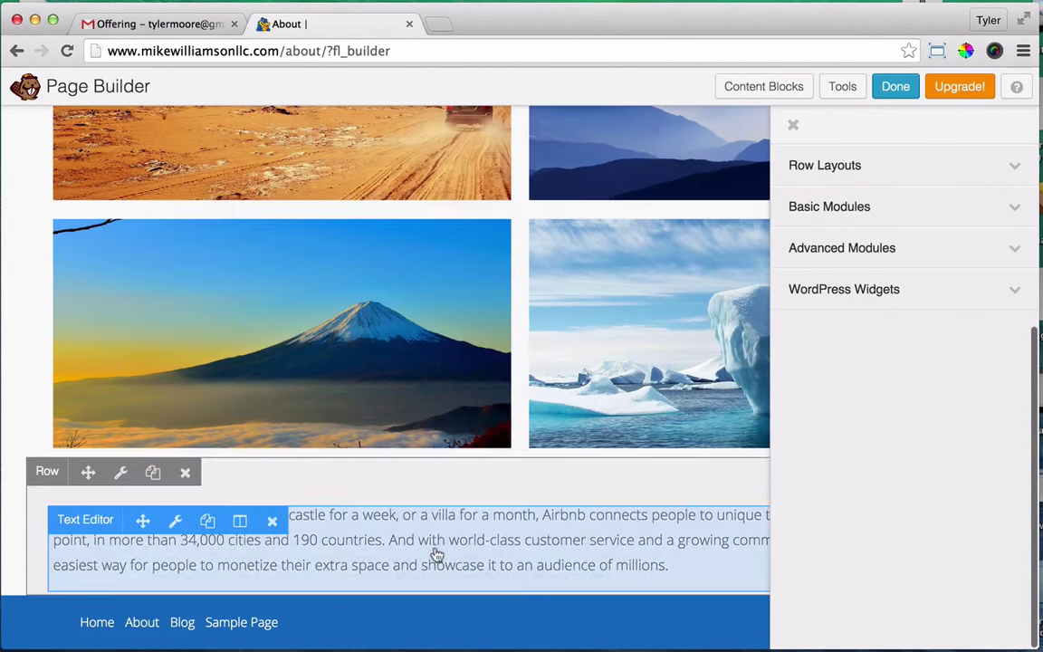
Step: Give the lower text block a 30 px bottom margin and publish the About page
click(176, 524)
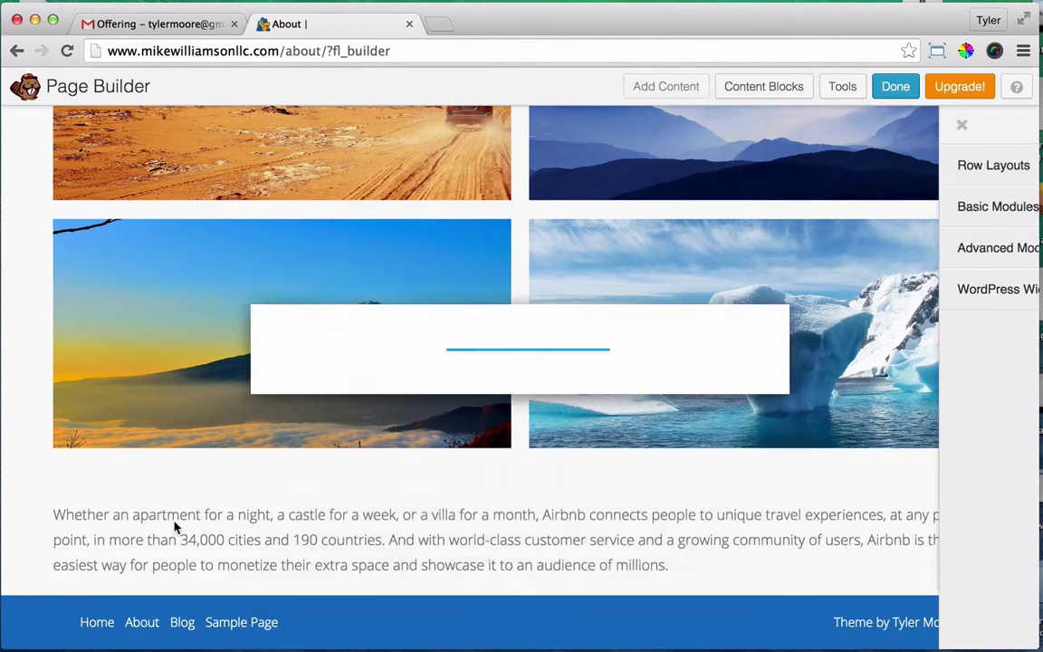
click(406, 167)
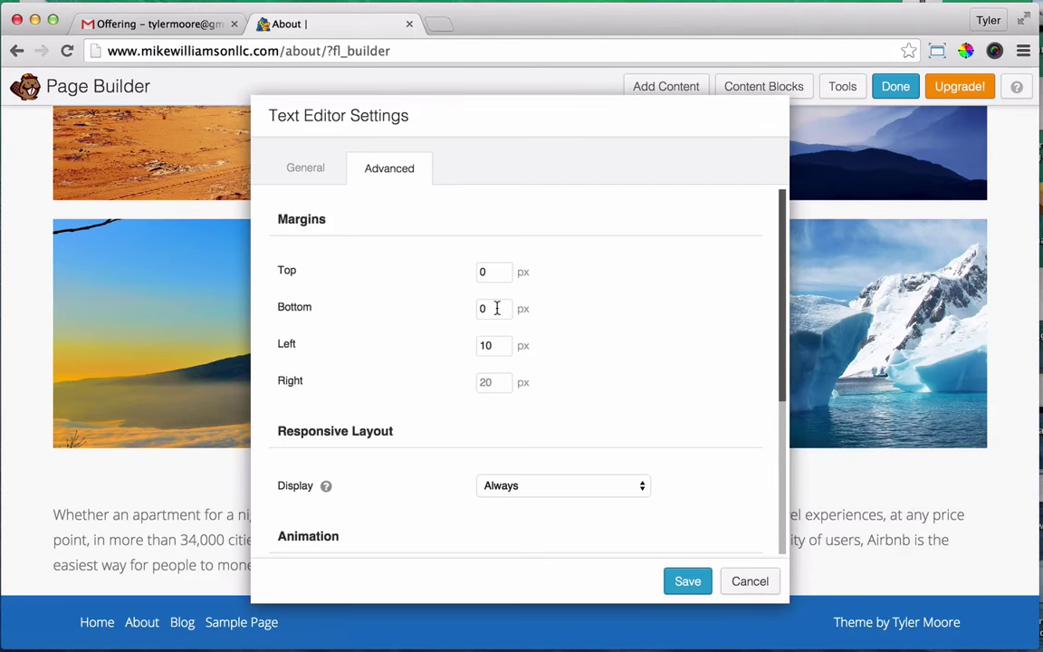
key(BackSpace)
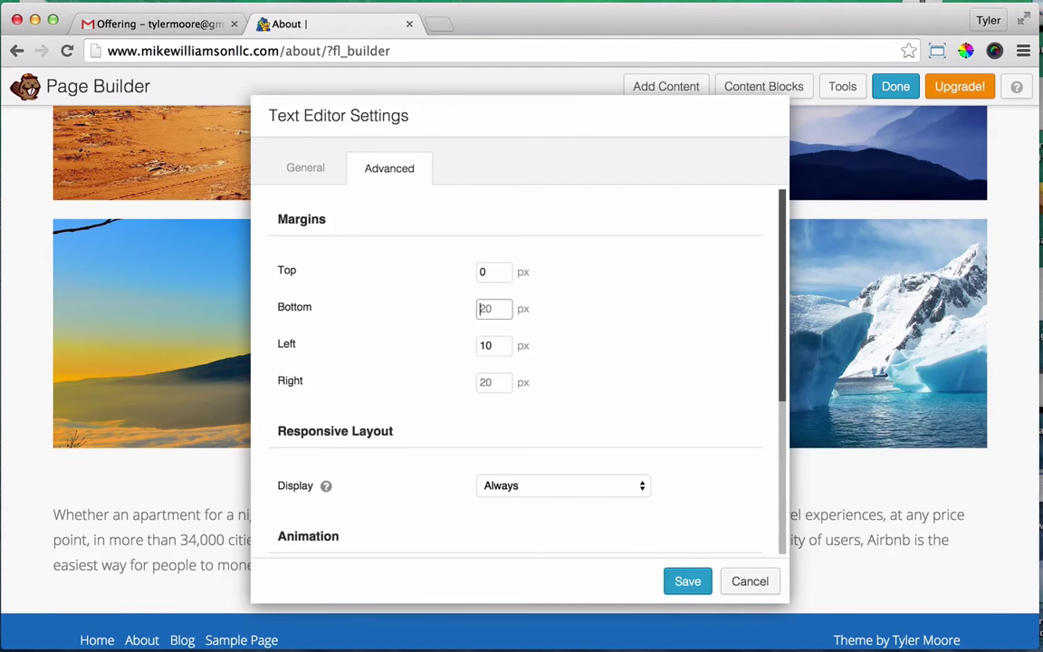
text(30)
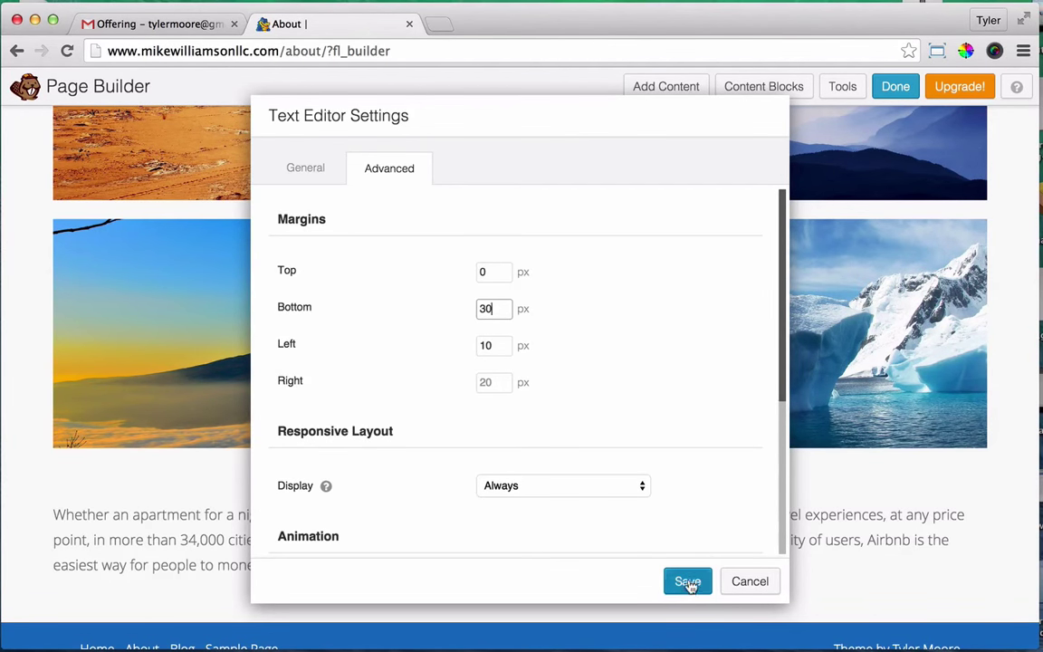
click(687, 581)
click(899, 90)
click(561, 311)
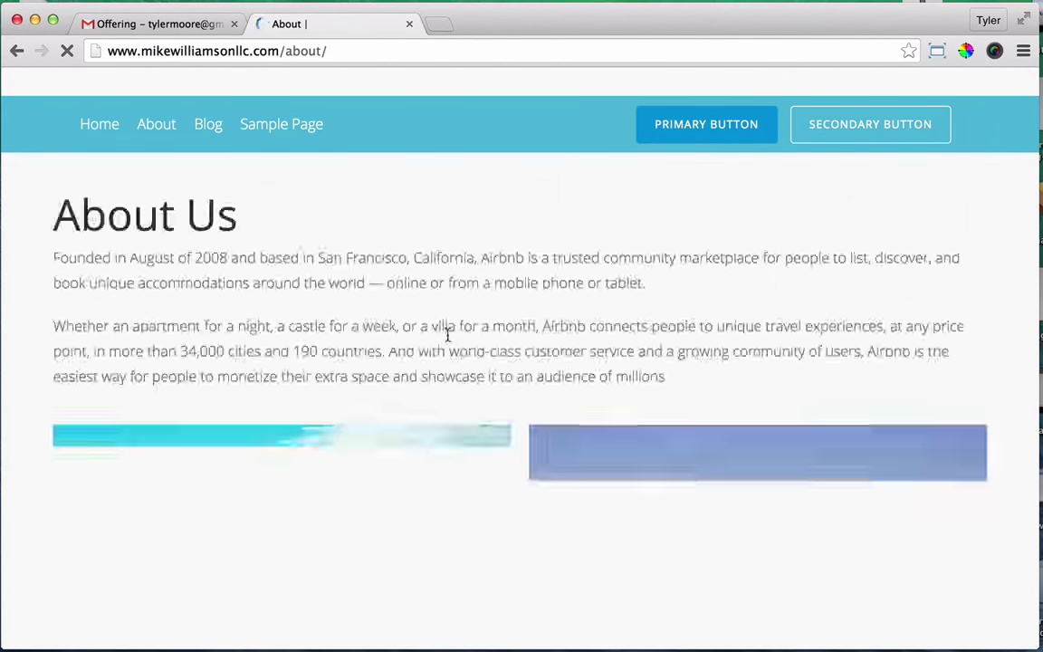
Step: Look over the live About Us page, then go to the Blog page listing 'Hello world!'
scroll(447, 340, down, 10)
scroll(447, 340, up, 10)
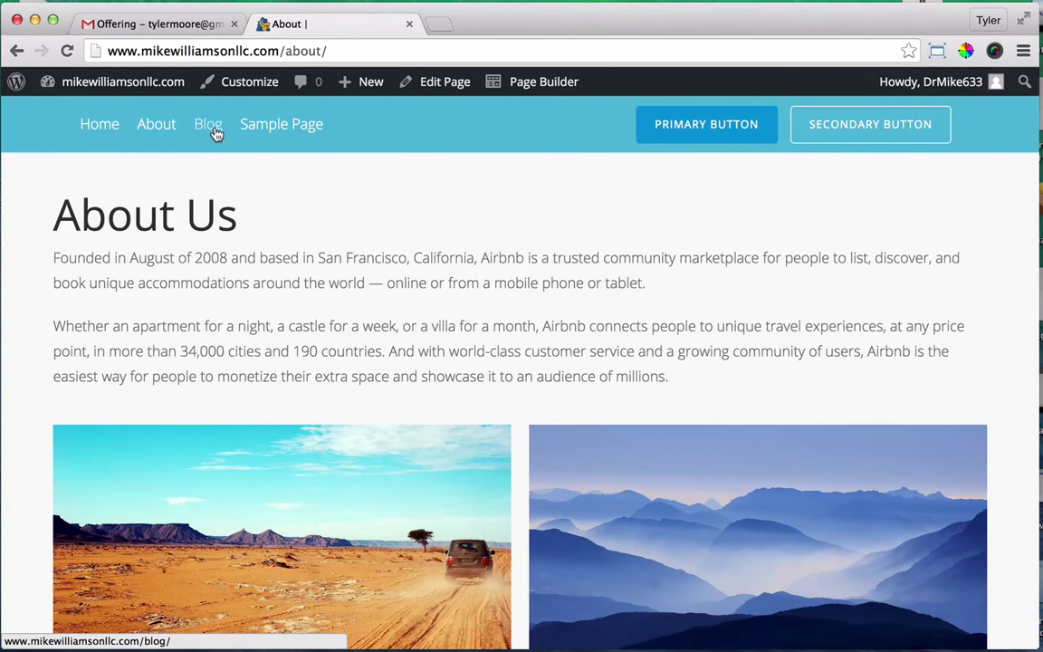
click(214, 133)
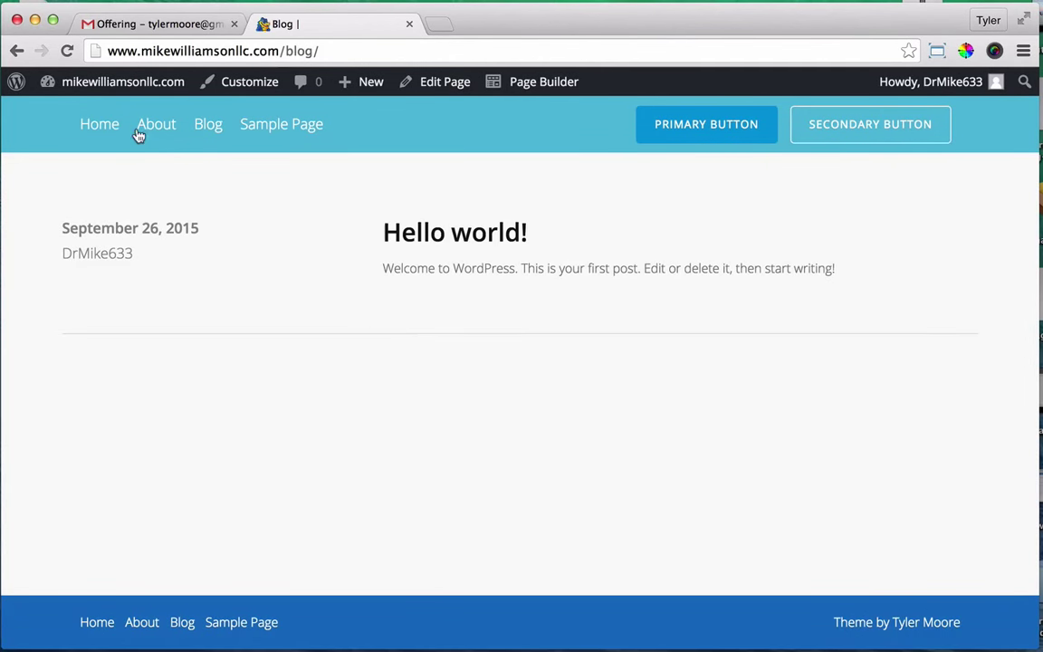
Step: Search the Add Plugins screen for 'woocommerce'
mouse_move(121, 80)
click(99, 115)
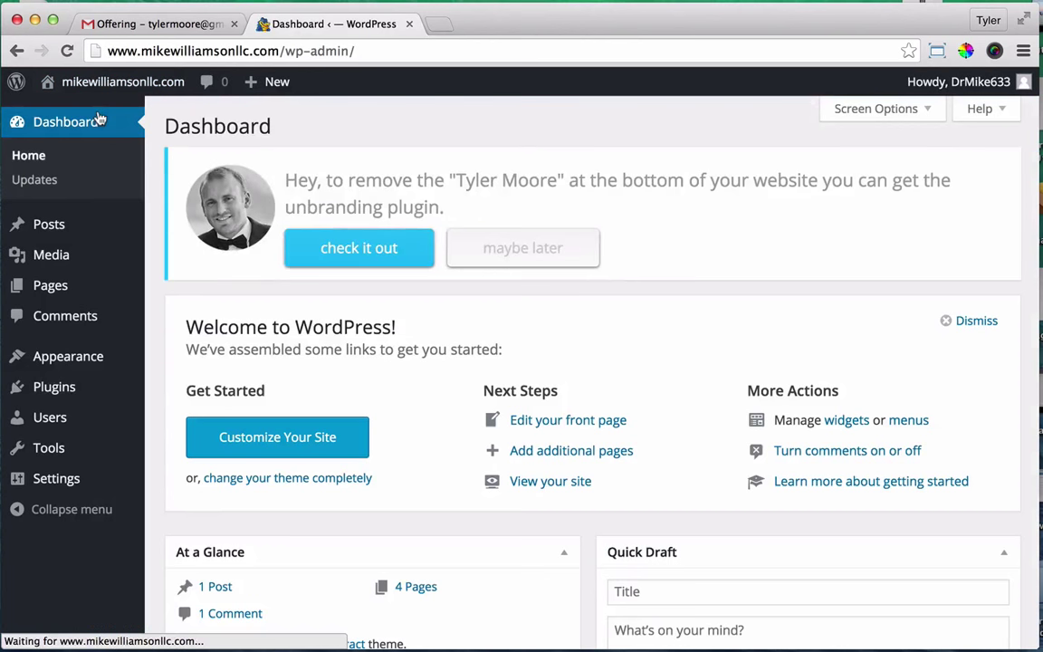
mouse_move(84, 359)
click(77, 387)
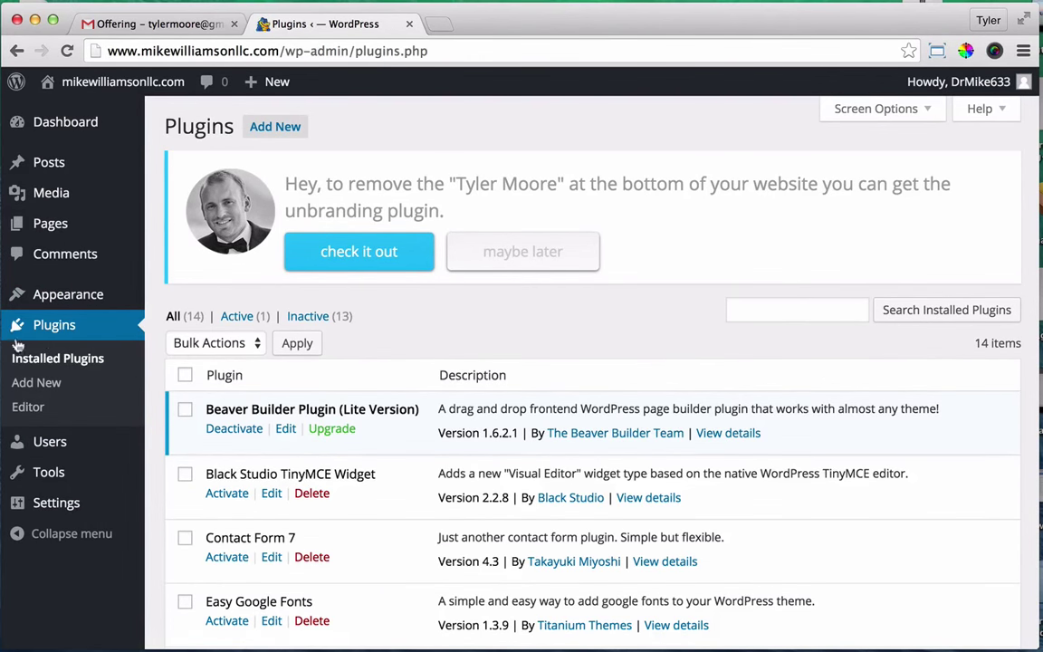
click(275, 132)
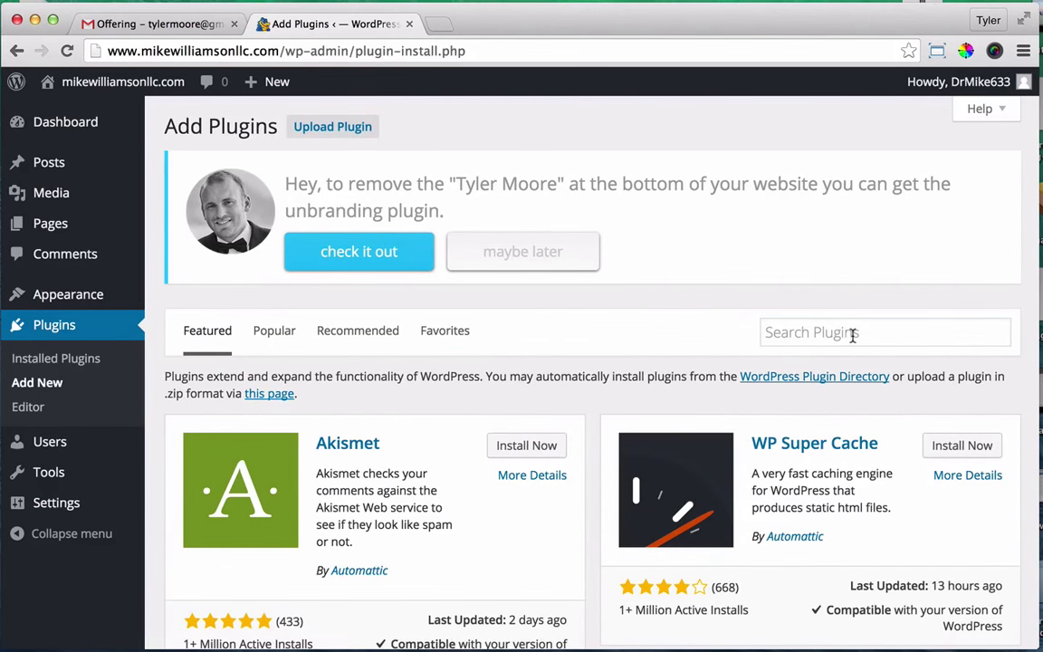
click(852, 333)
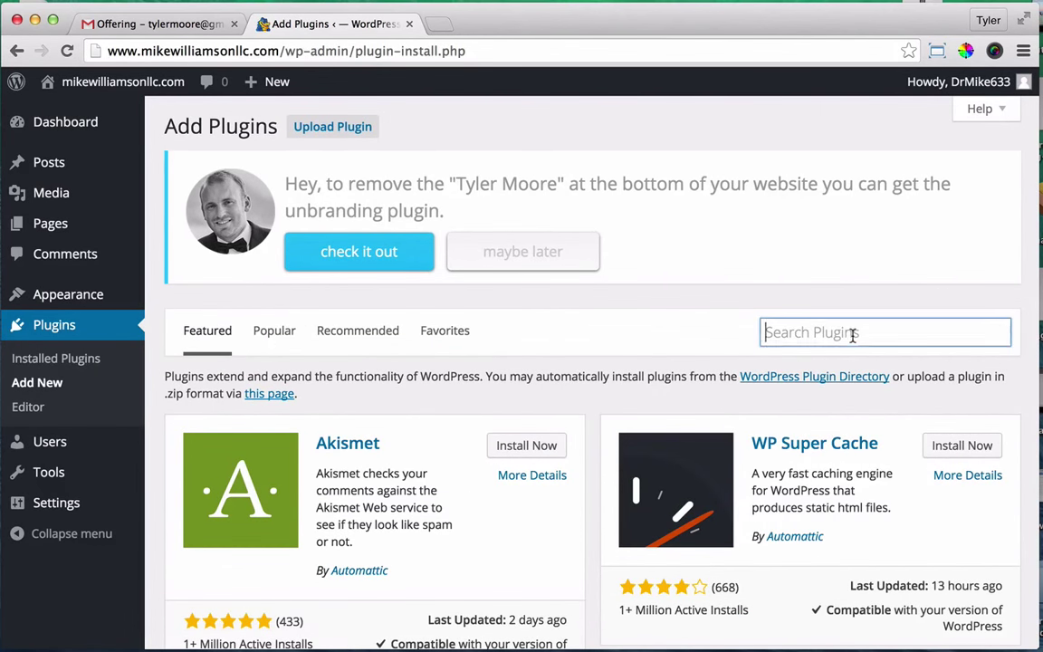
text(wooc)
key(Down)
key(Return)
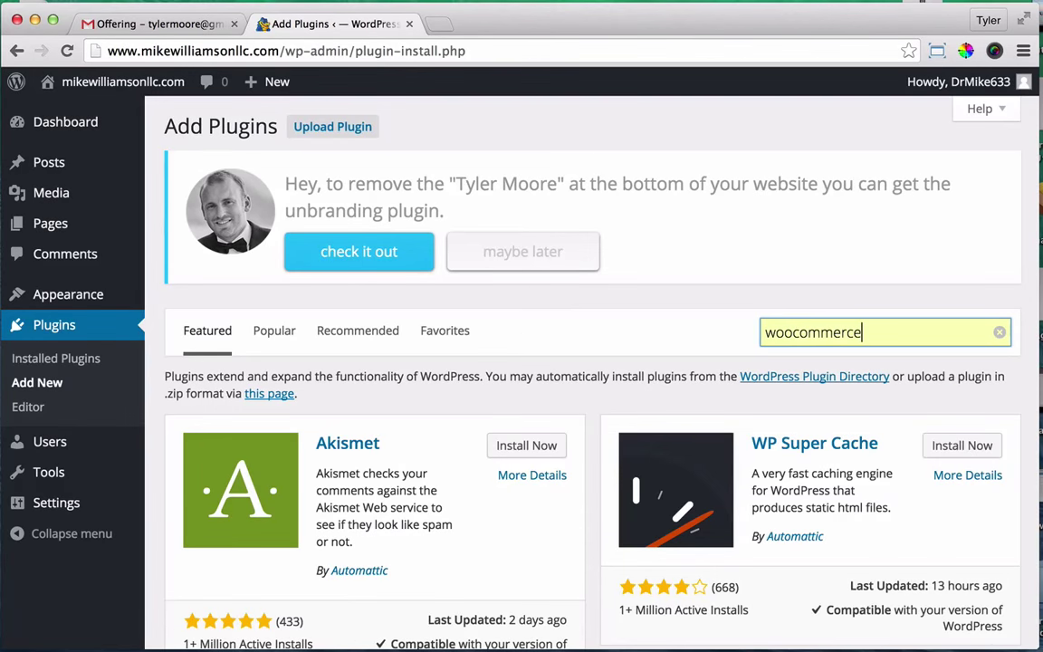
key(Return)
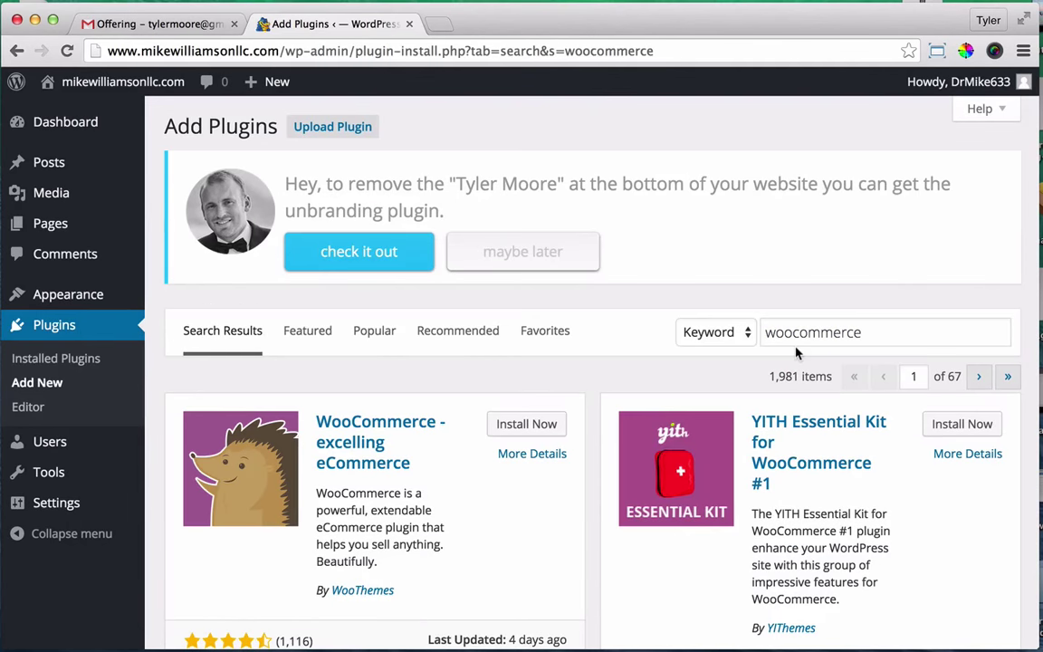
Step: Install and activate the WooCommerce plugin
scroll(779, 348, down, 2)
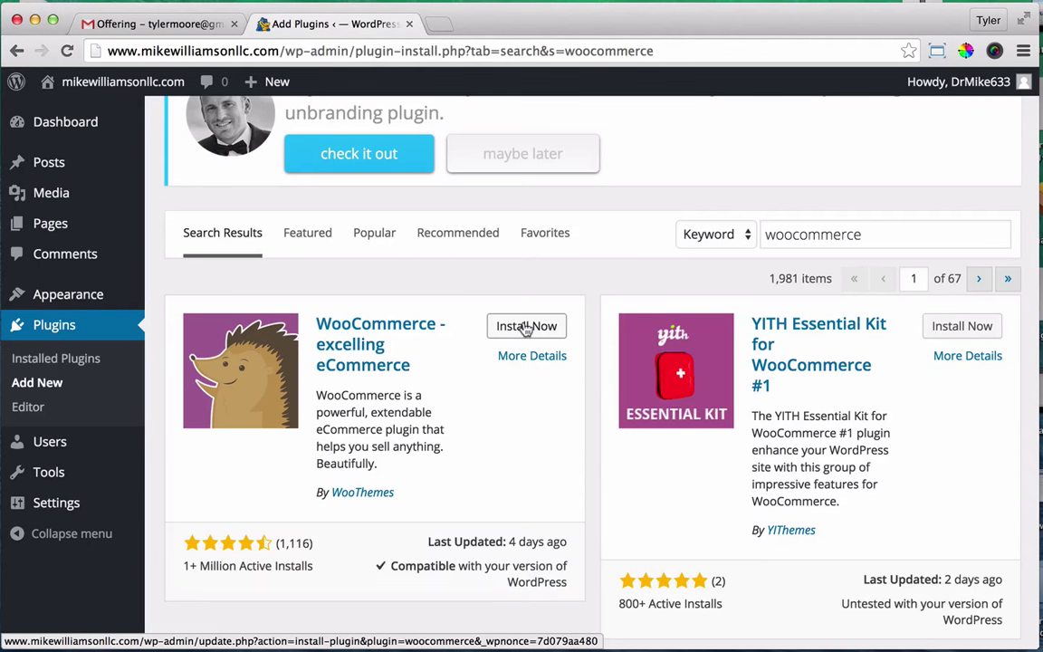
click(526, 327)
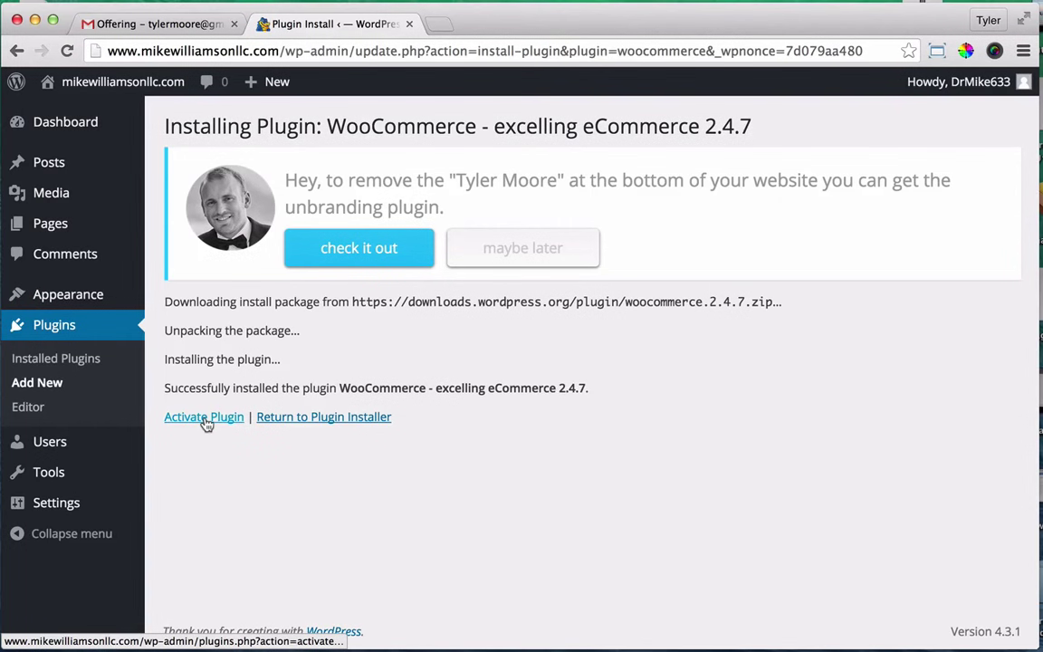
click(205, 418)
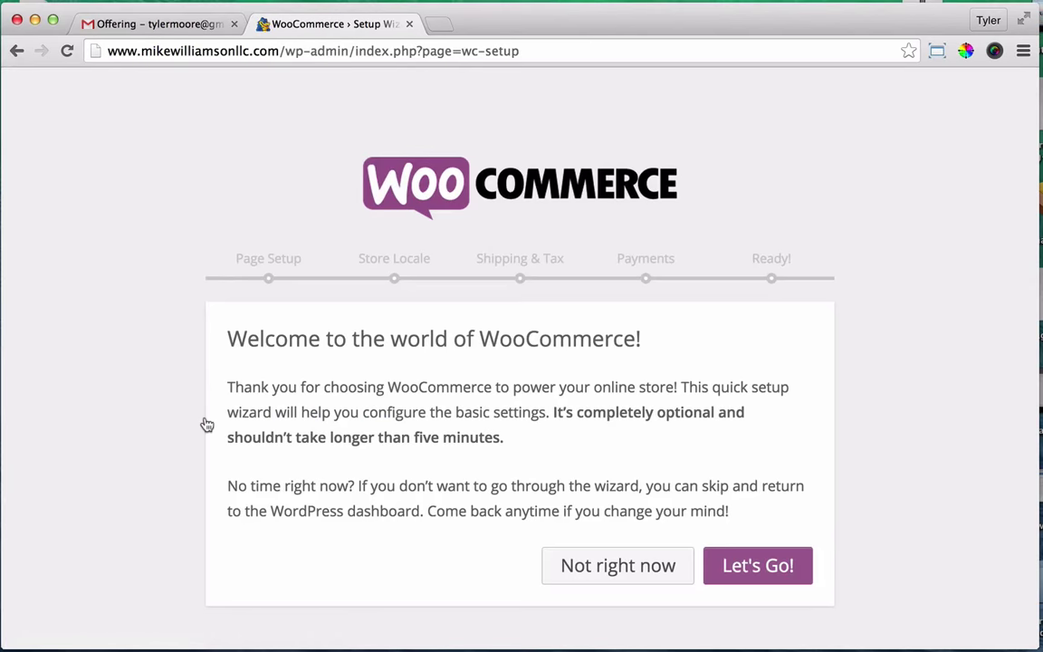
Step: Start the WooCommerce setup wizard and accept creating the store's essential pages
click(758, 570)
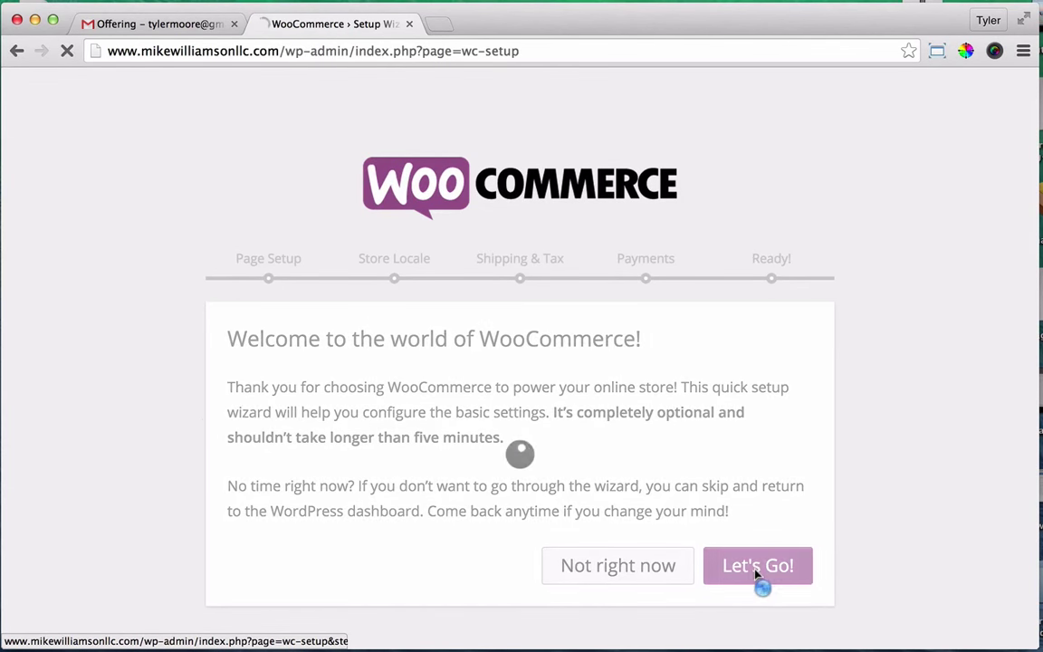
scroll(760, 578, down, 5)
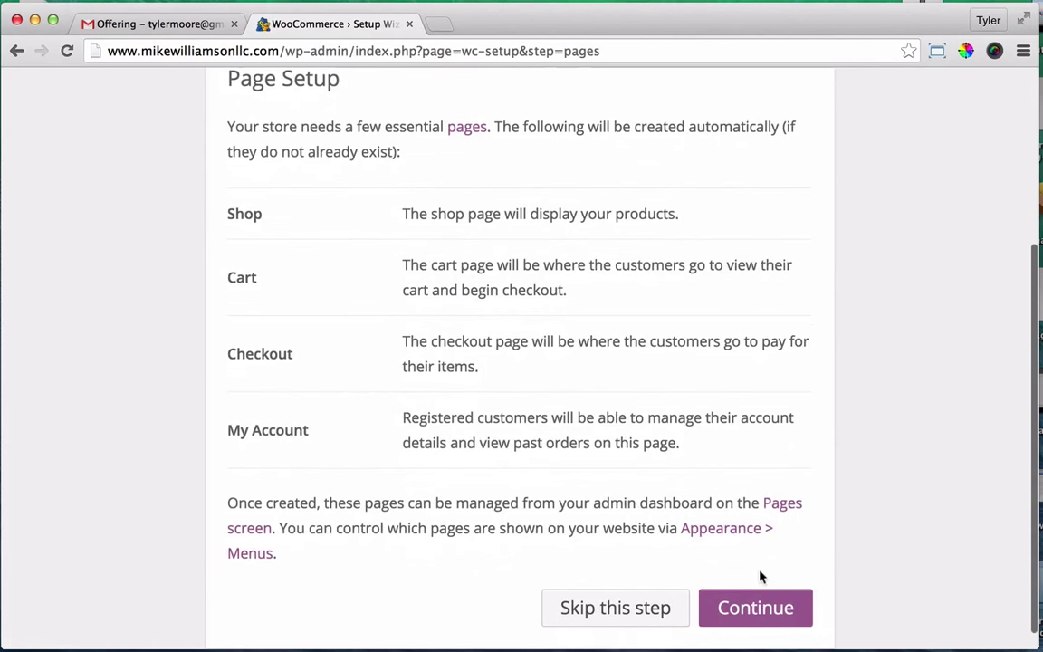
click(763, 610)
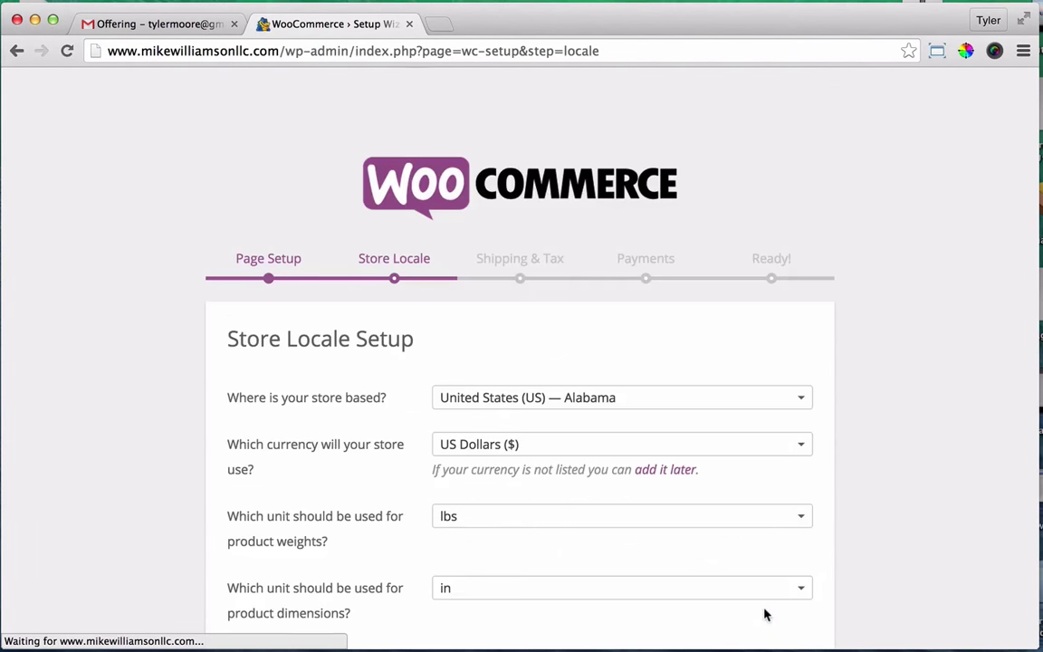
Step: Set the store location to United States (US) — Oregon and save the locale settings
scroll(729, 437, down, 2)
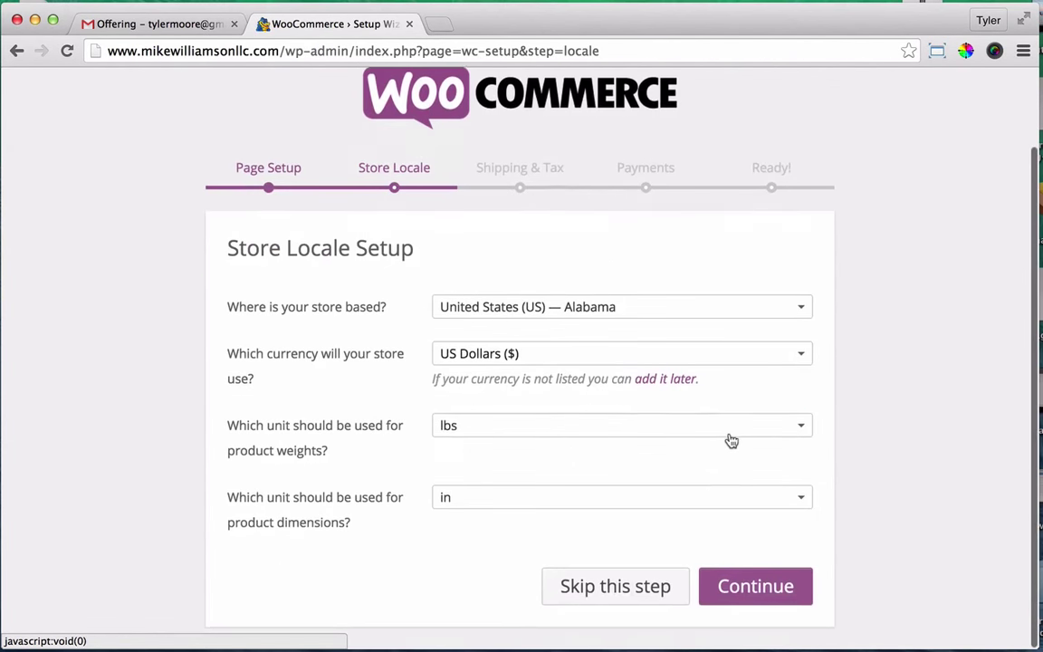
click(641, 310)
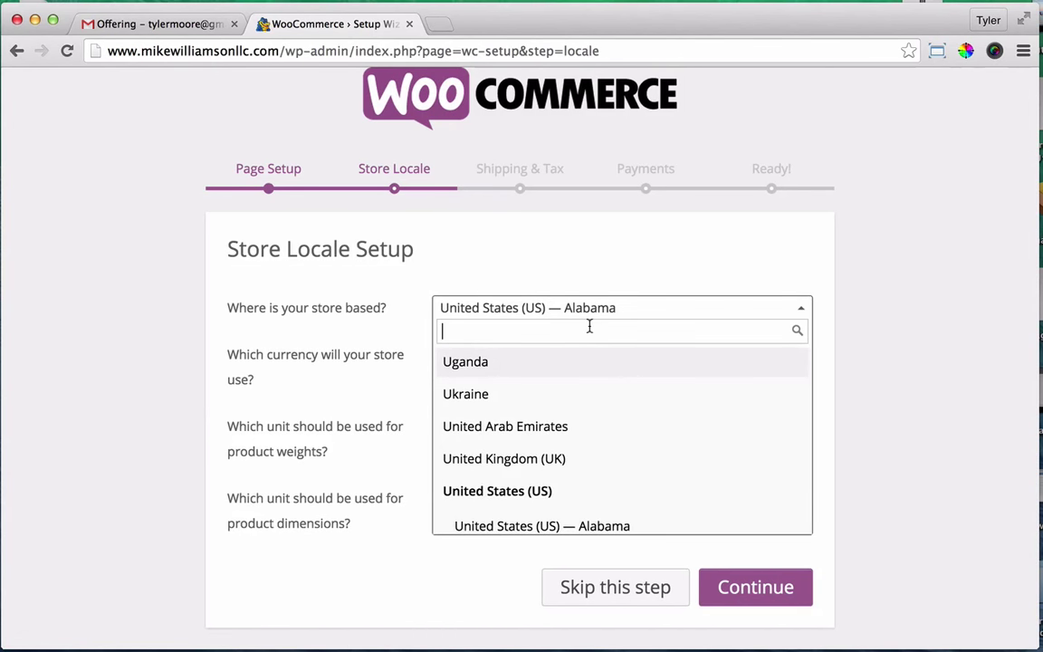
scroll(629, 438, down, 5)
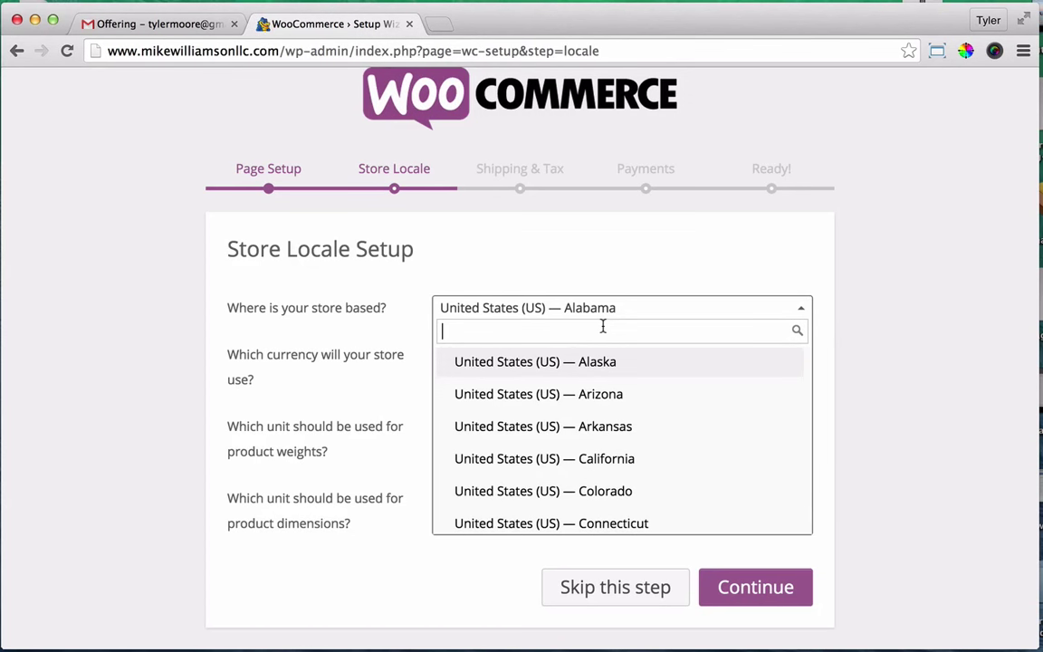
text(or)
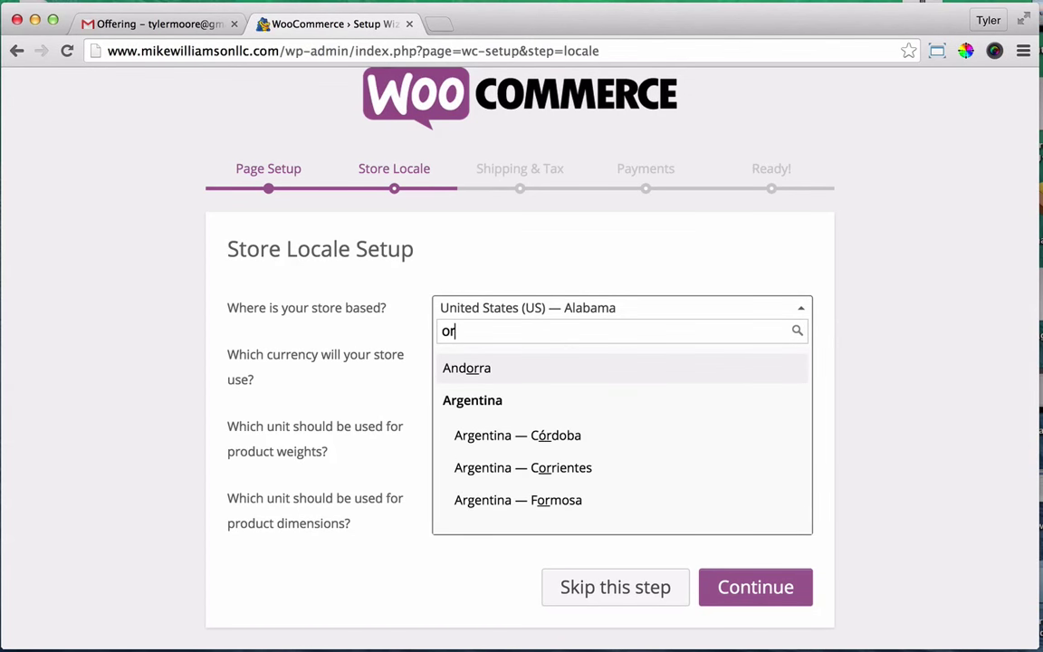
key(BackSpace)
key(BackSpace)
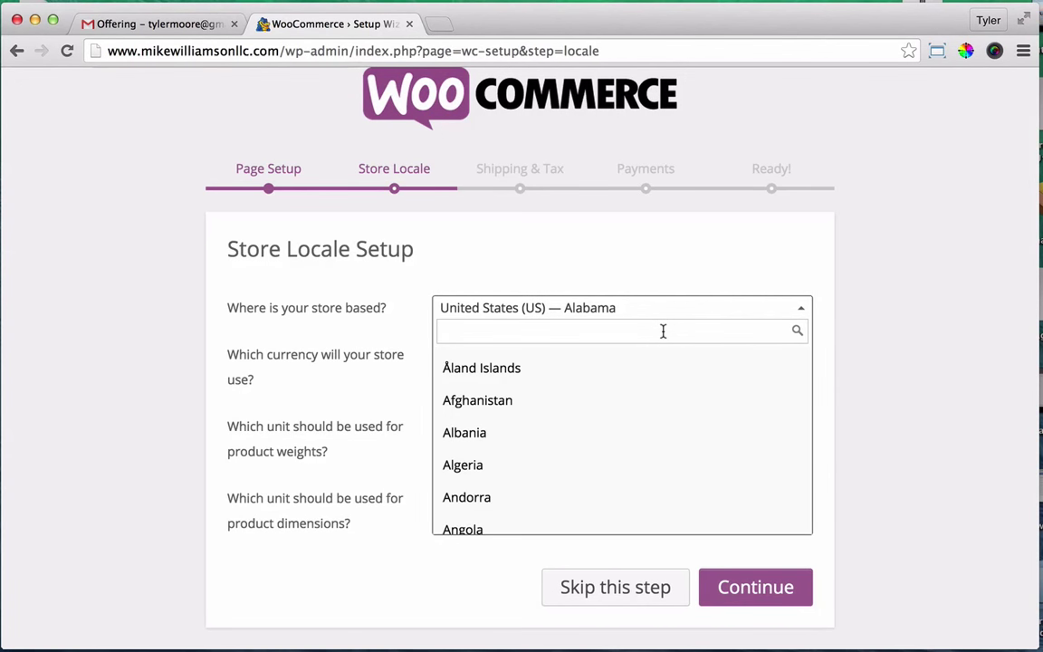
scroll(666, 475, down, 10)
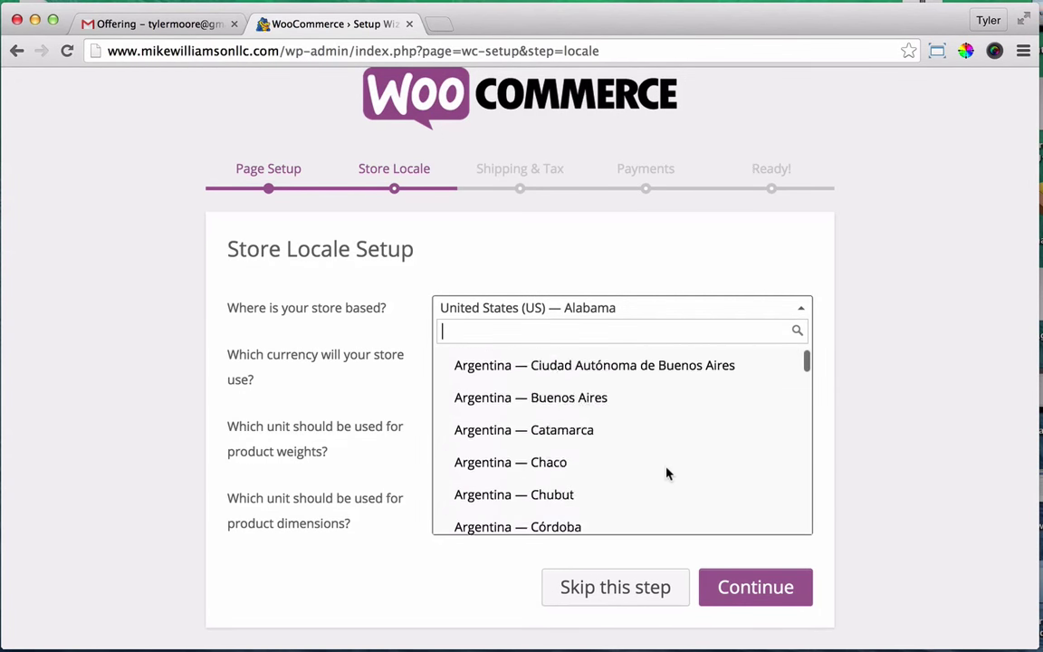
scroll(668, 475, up, 10)
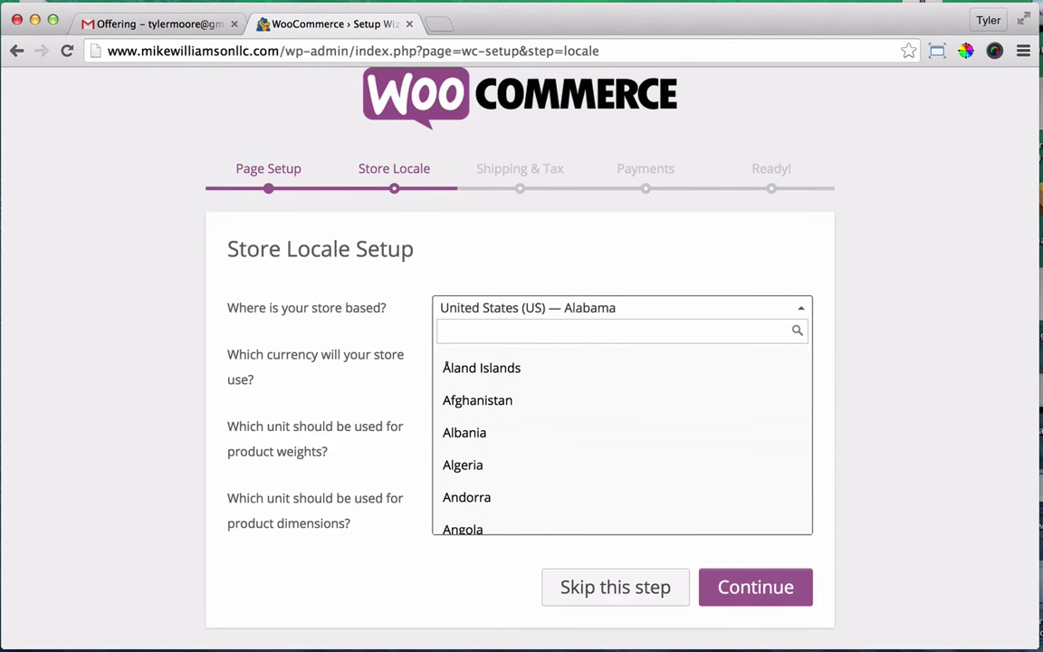
text(unis)
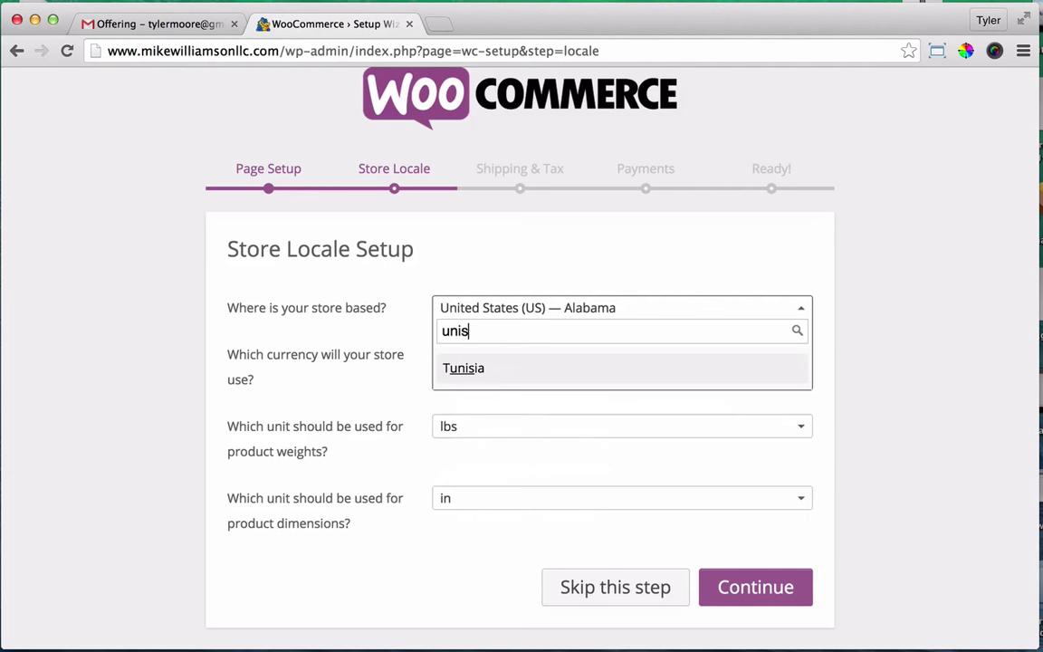
key(BackSpace)
text(ted)
scroll(693, 480, down, 6)
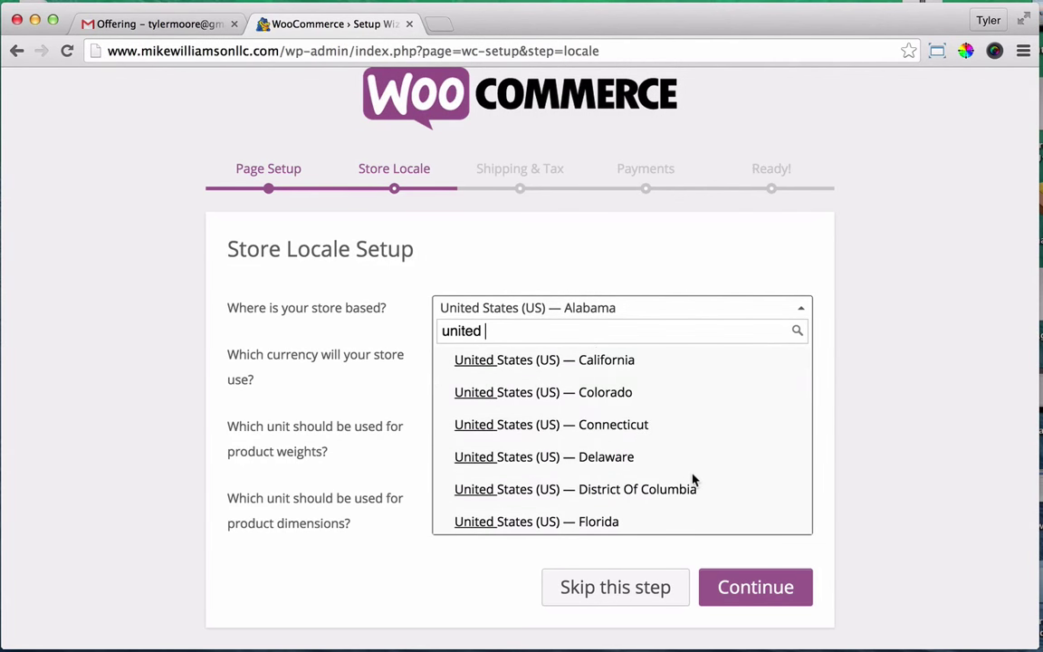
scroll(693, 479, down, 5)
scroll(693, 480, down, 6)
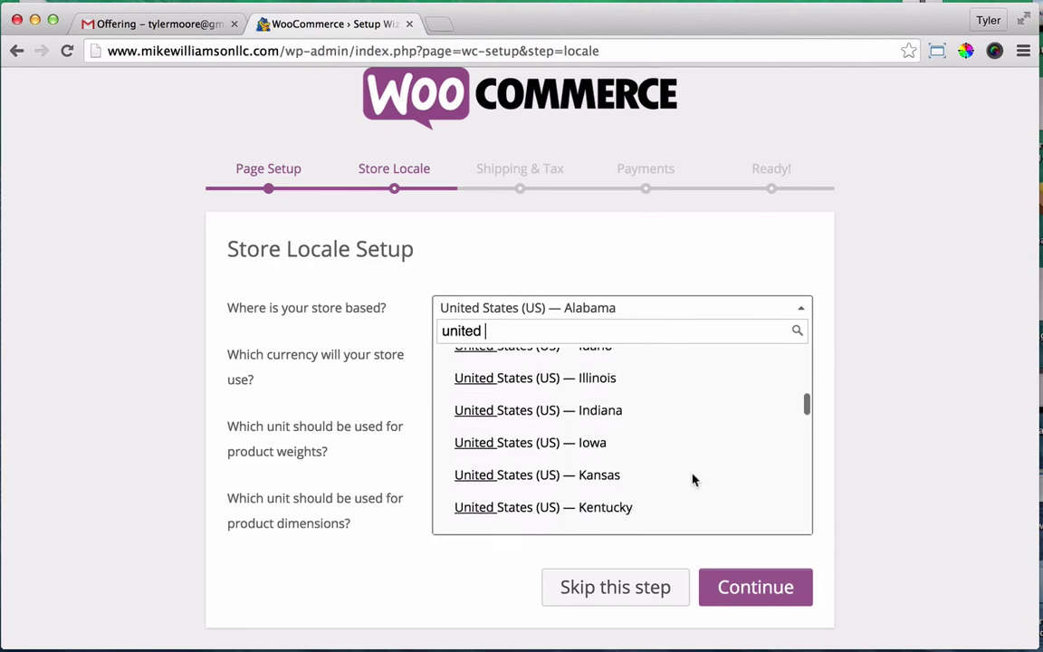
scroll(693, 480, down, 6)
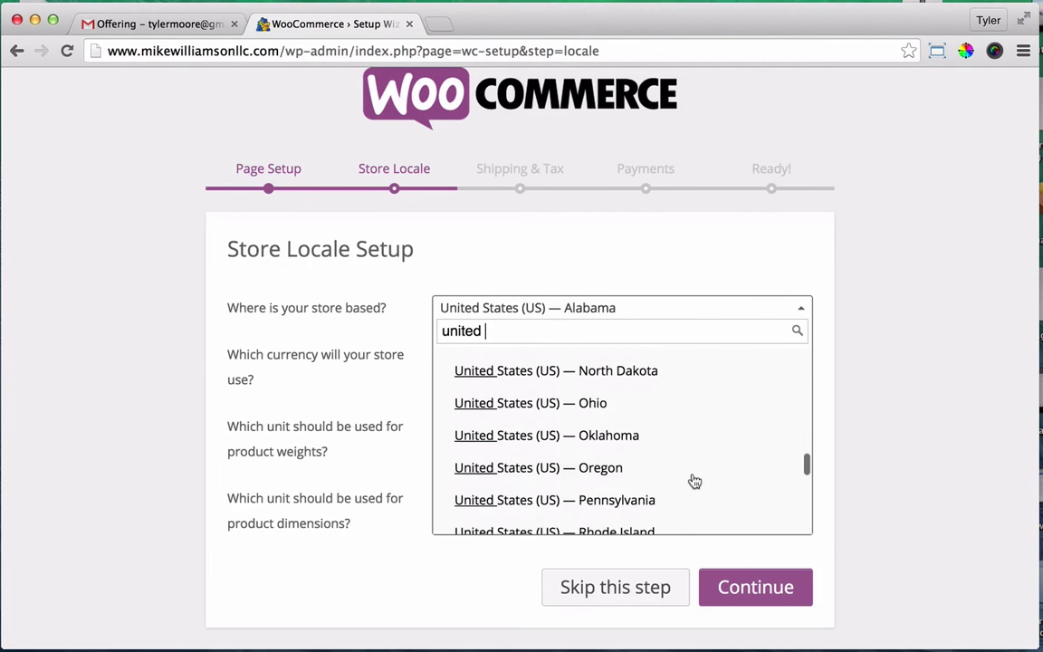
click(634, 474)
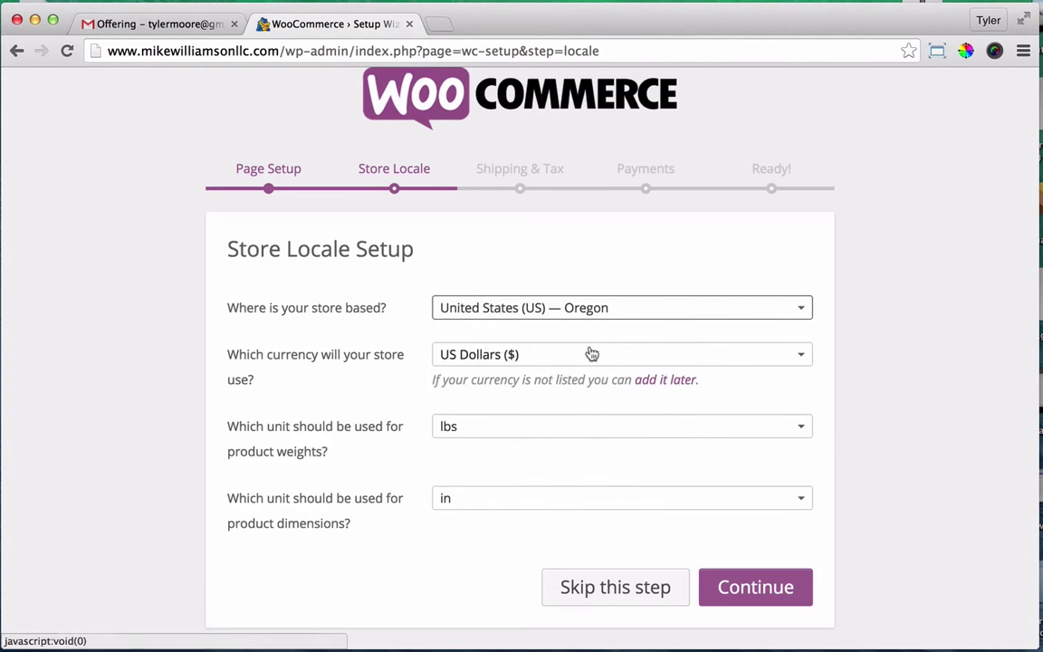
click(768, 591)
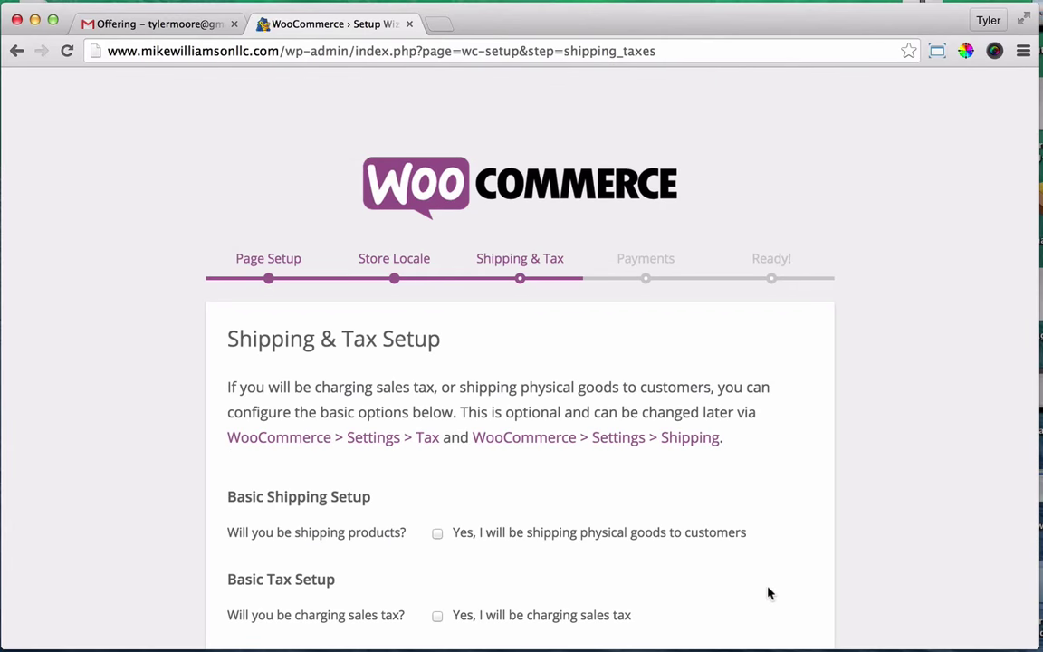
scroll(710, 463, down, 2)
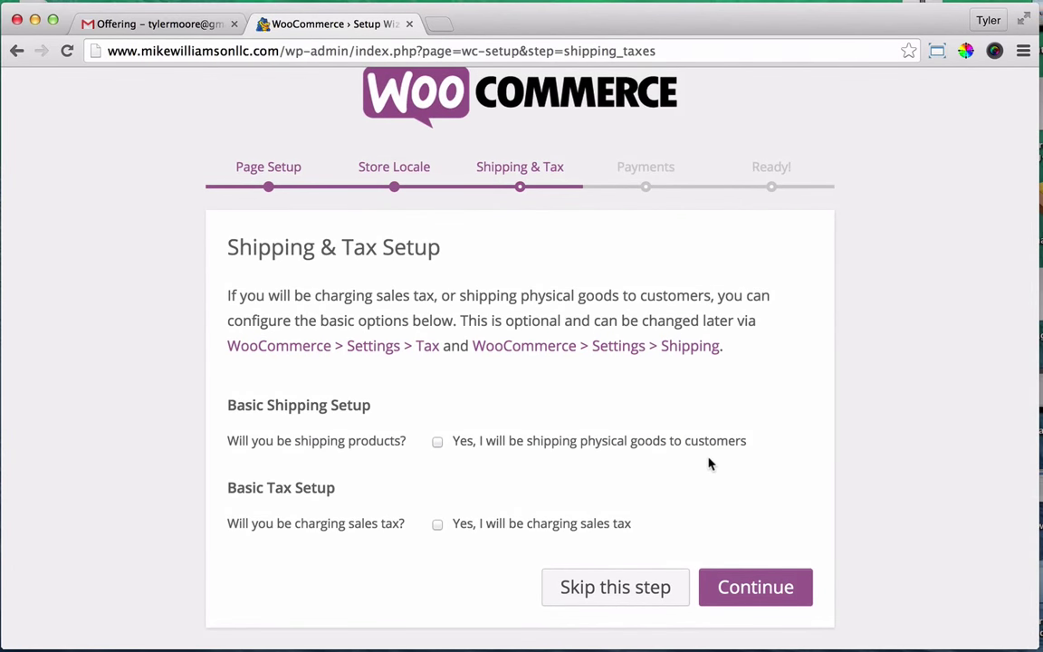
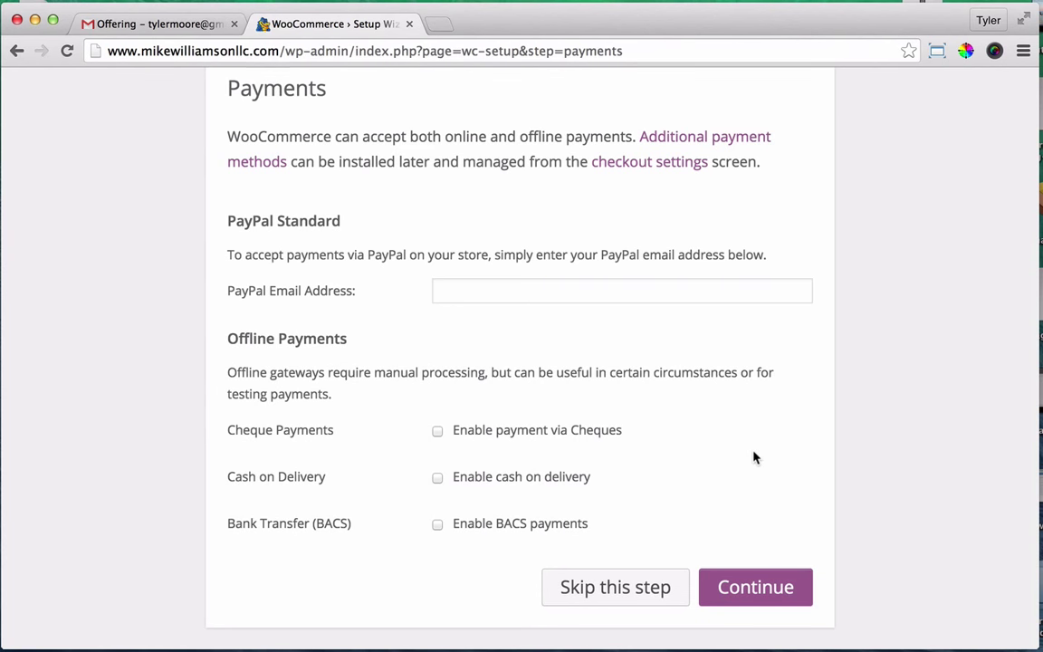
Step: Skip payment setup to reach 'Your Store is Ready!' and start the first product
click(639, 585)
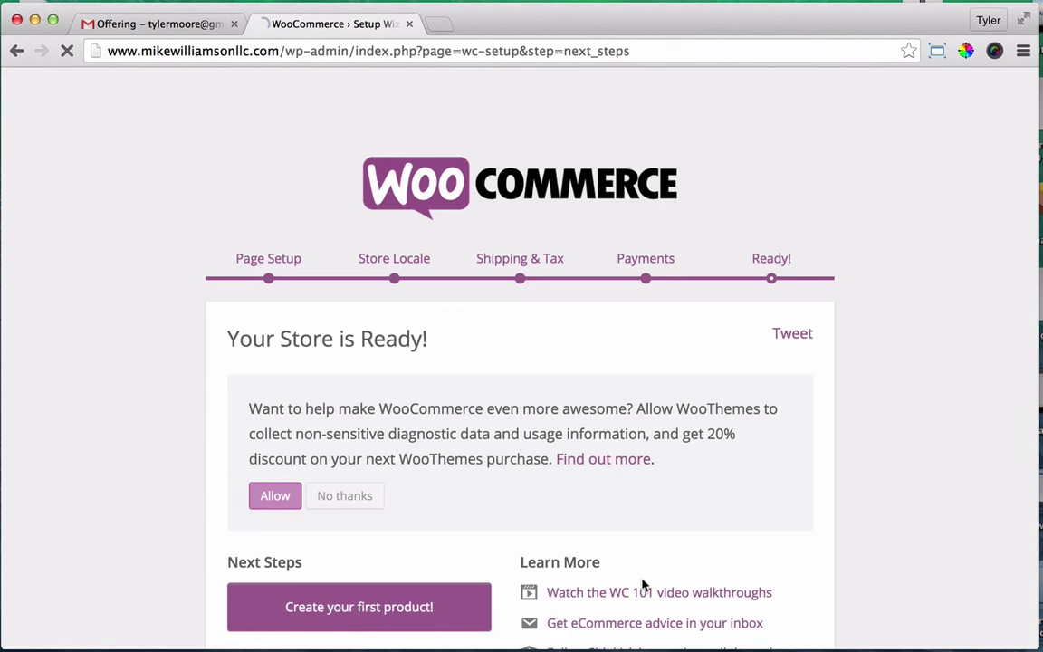
scroll(716, 507, down, 3)
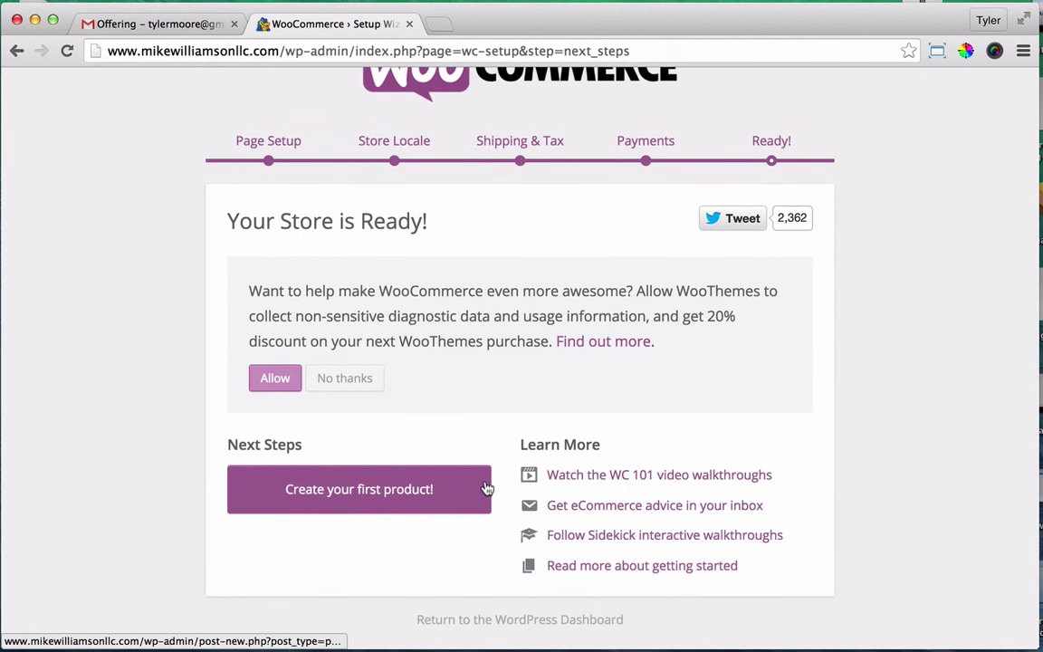
click(430, 491)
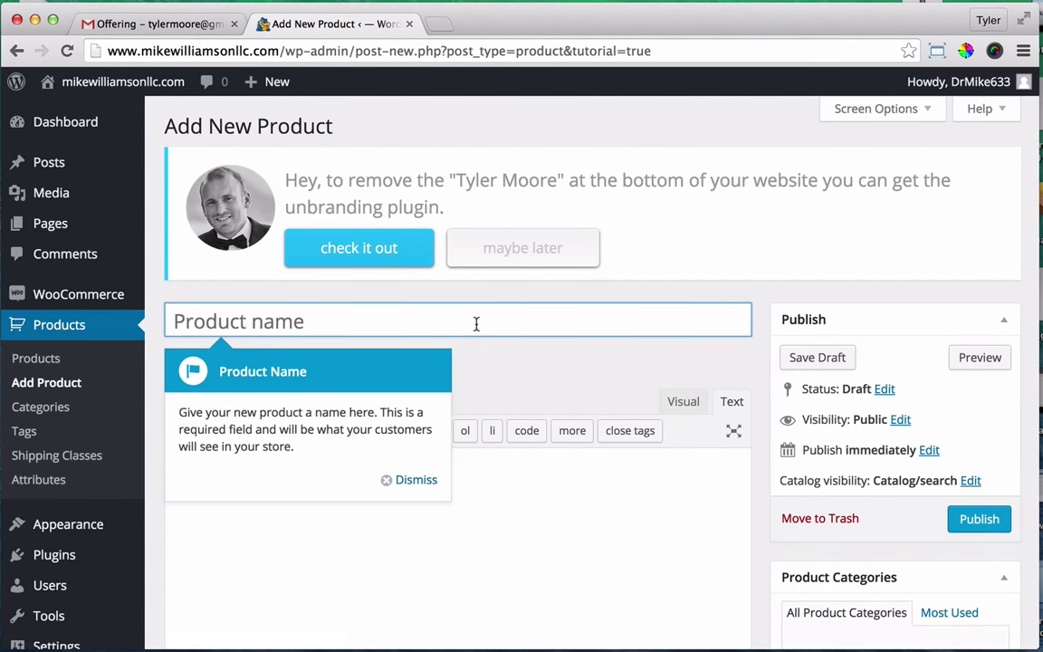
Step: Dismiss the tour tips and name the new product 'Test Product'
click(415, 488)
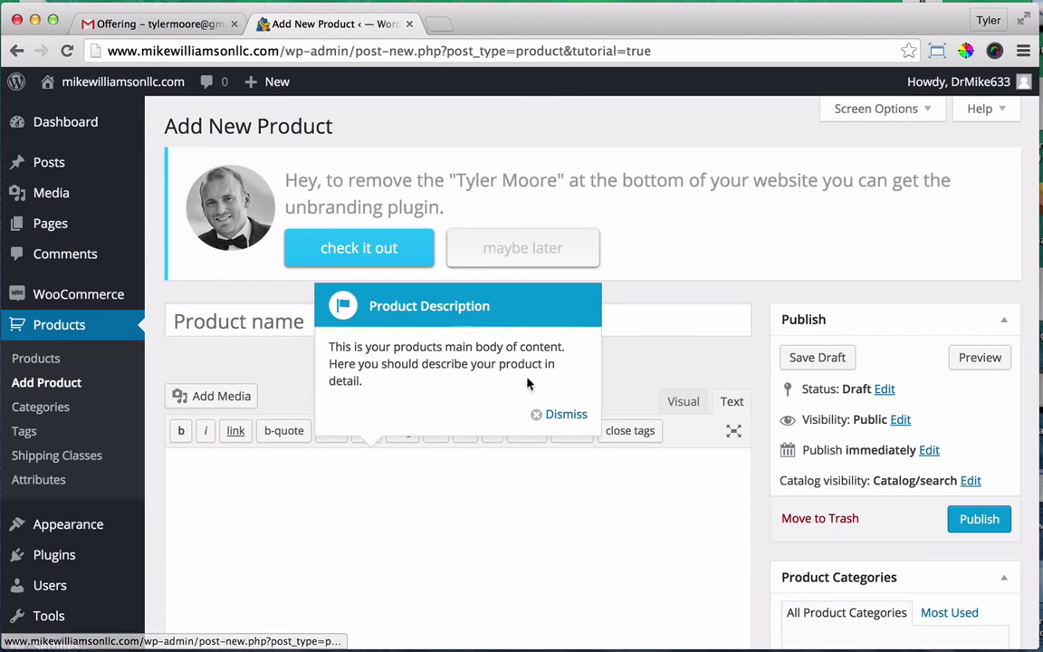
click(569, 420)
click(450, 322)
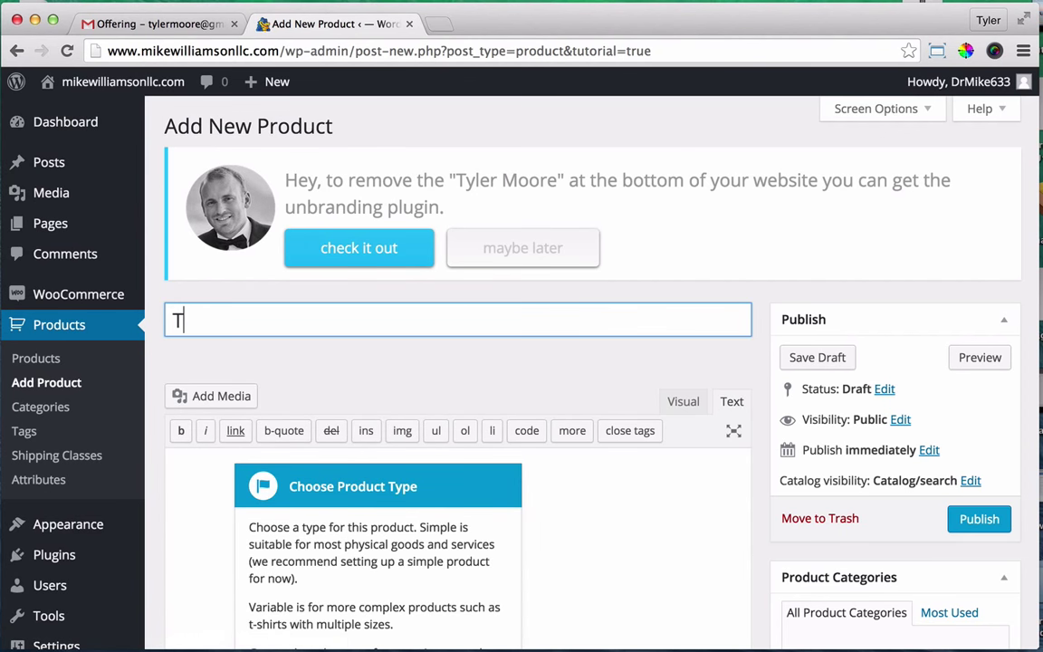
text(Test Product)
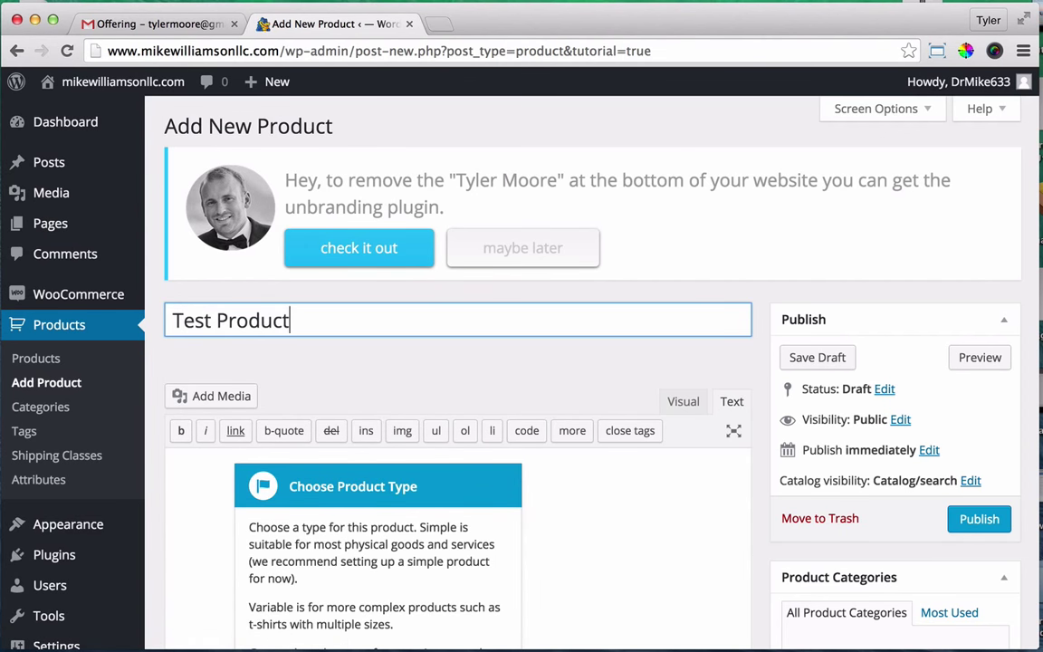
Step: Enter the product description 'This is a test product'
key(Tab)
scroll(652, 545, down, 5)
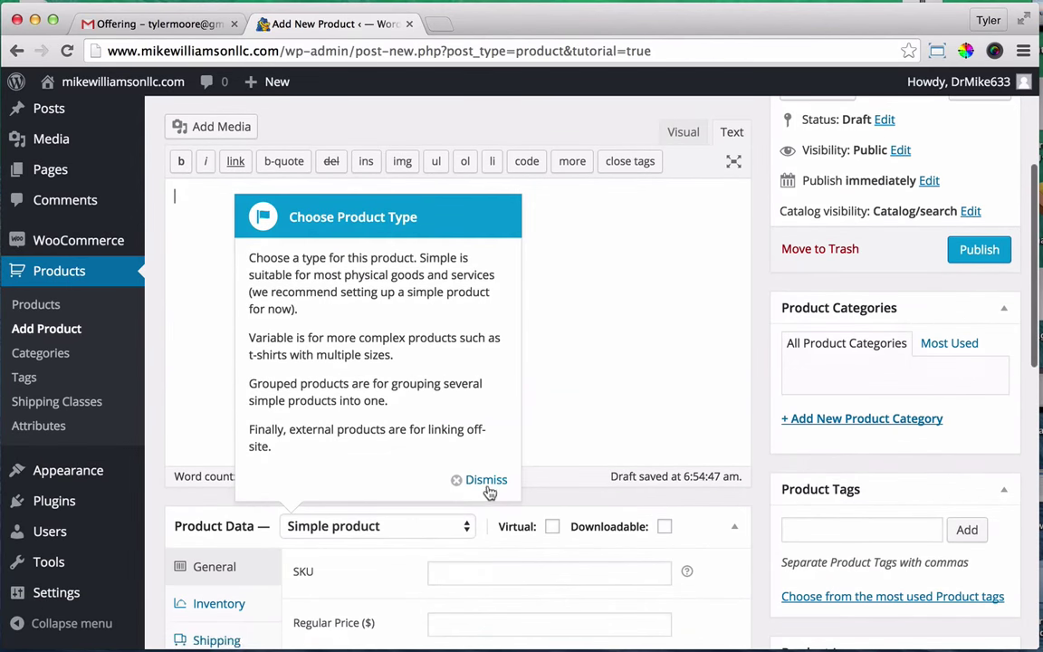
click(480, 482)
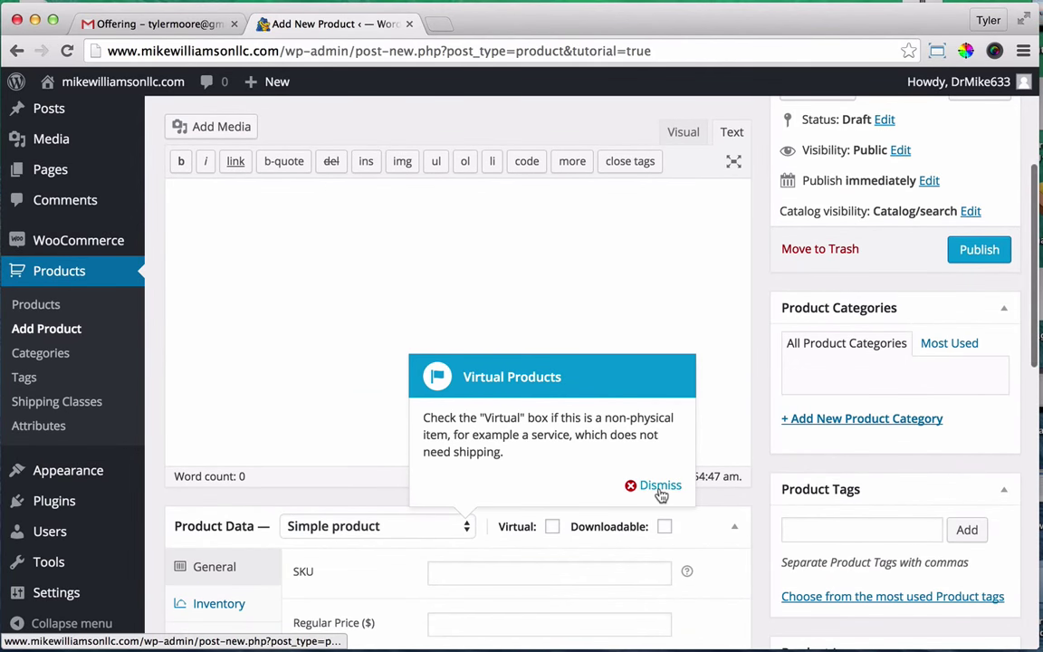
scroll(429, 297, up, 5)
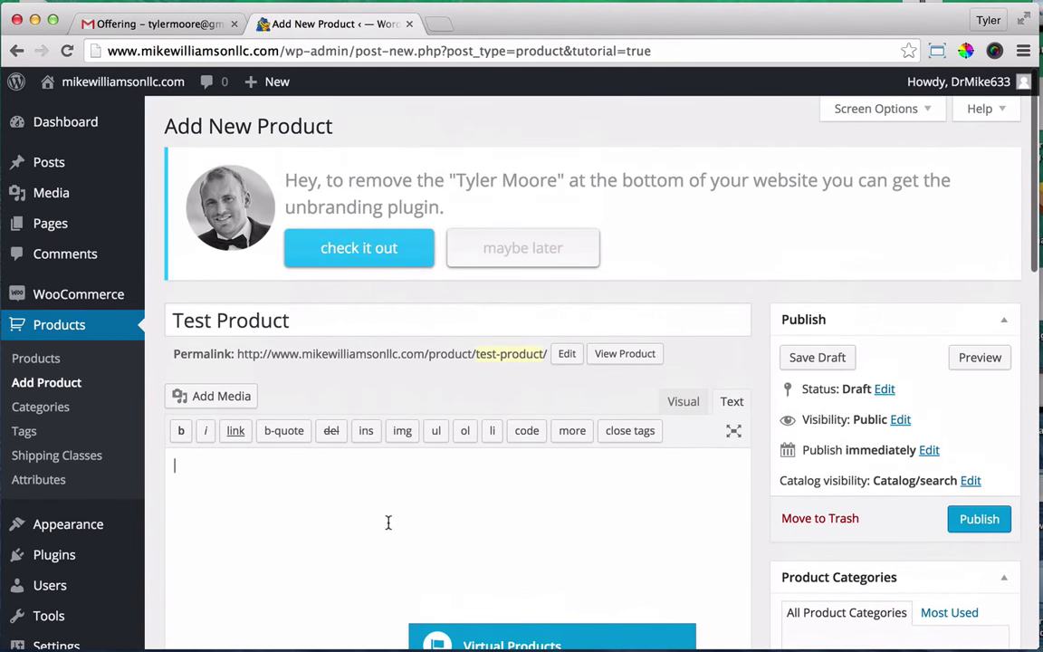
text(This is a test product)
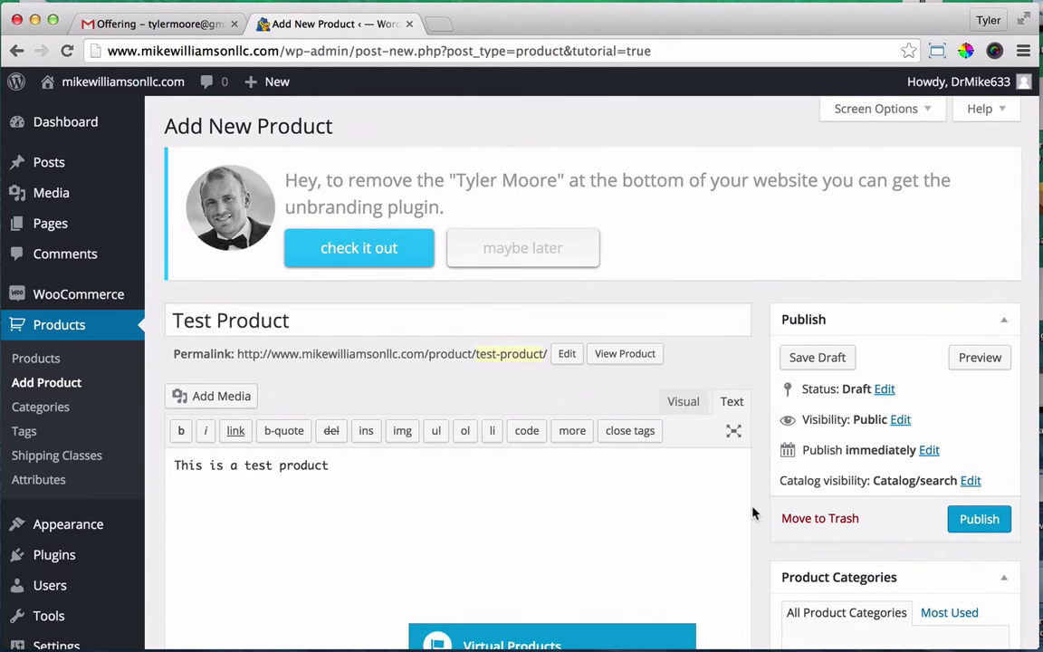
scroll(752, 513, down, 5)
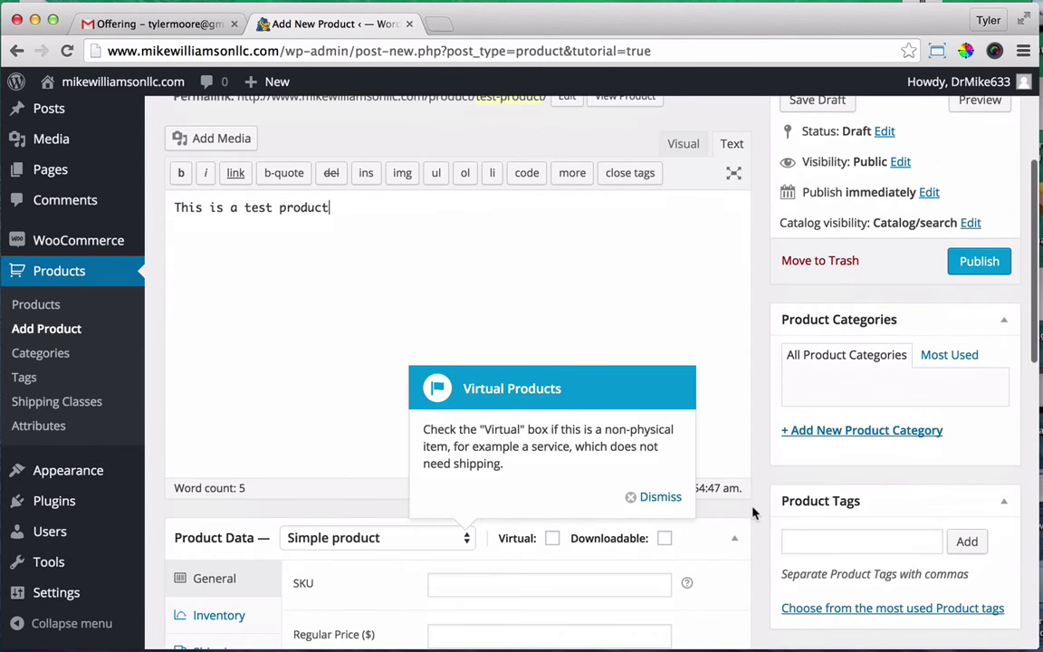
scroll(637, 310, down, 3)
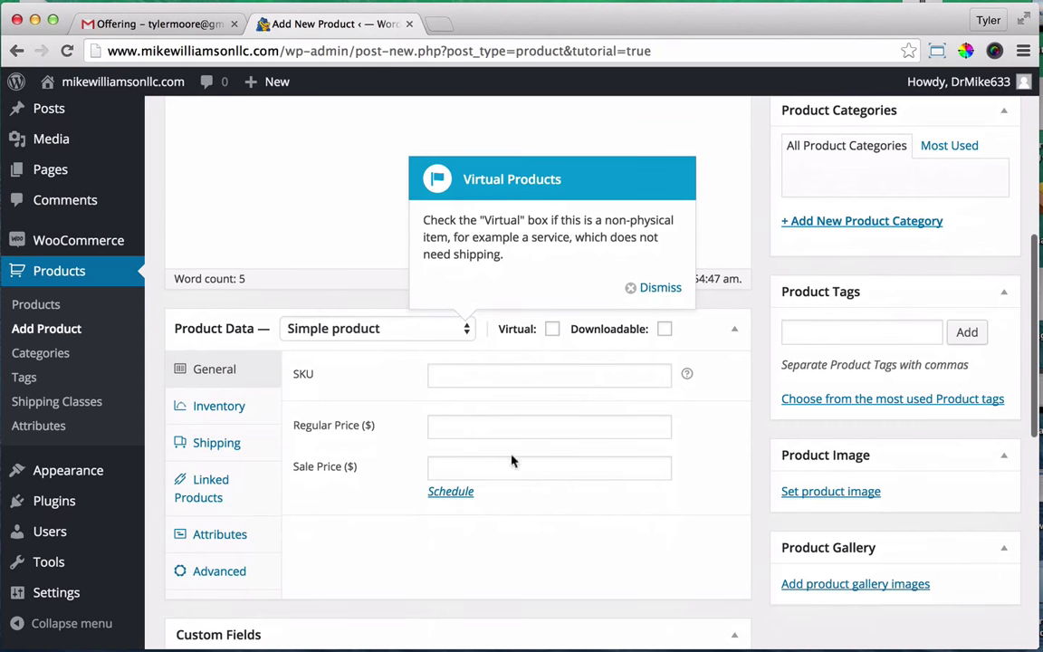
scroll(478, 466, down, 5)
scroll(496, 468, up, 5)
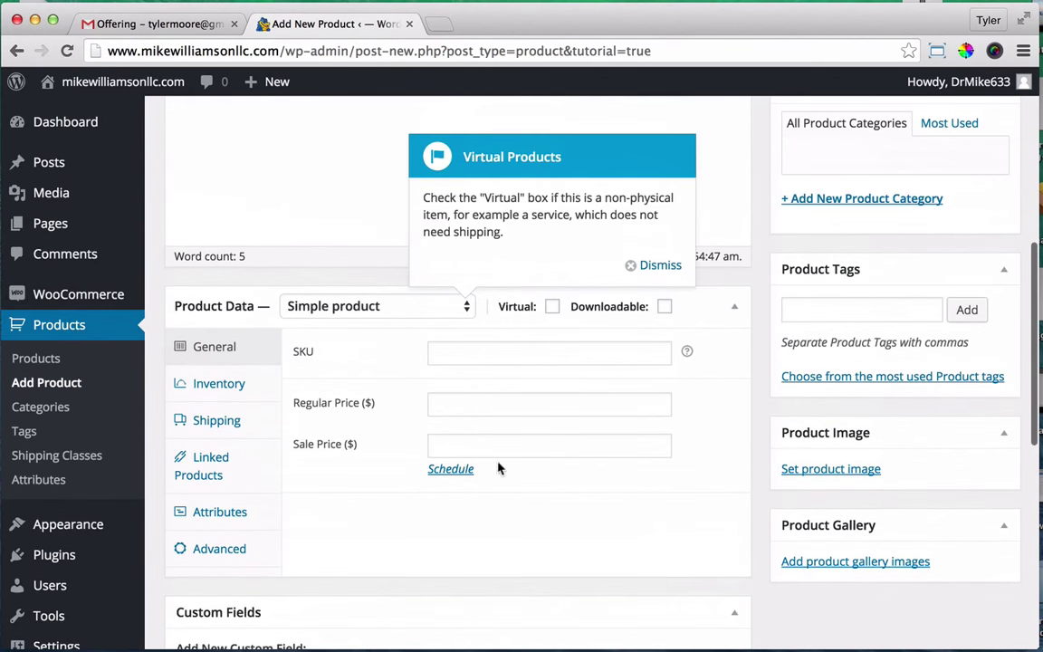
Step: Upload boy-746520_640.jpg from the Images folder and set it as the product image
click(830, 469)
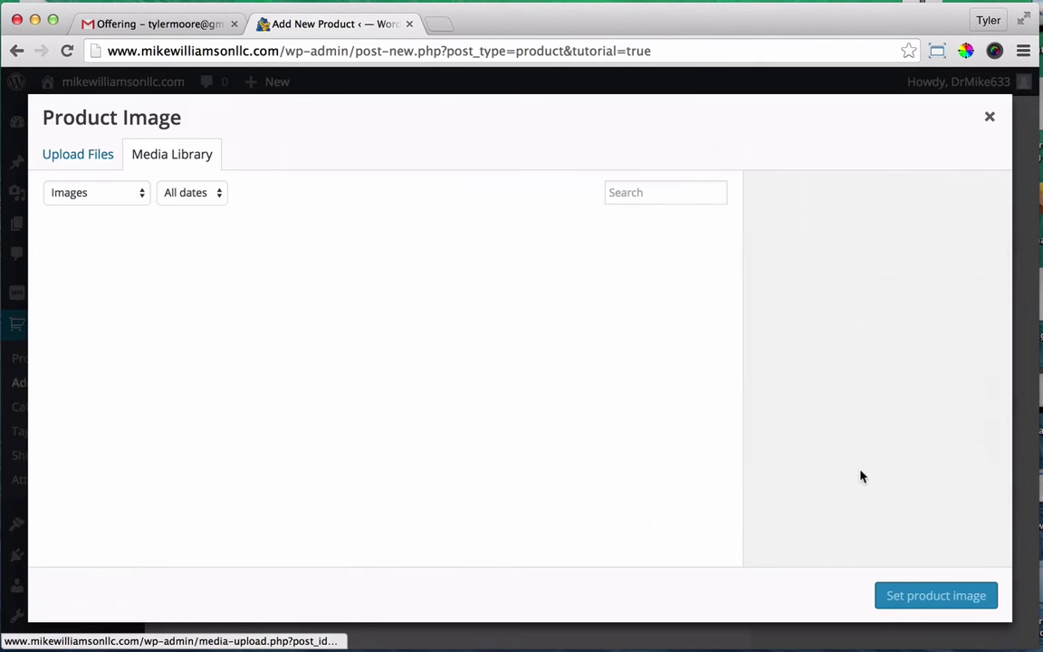
click(88, 164)
click(497, 380)
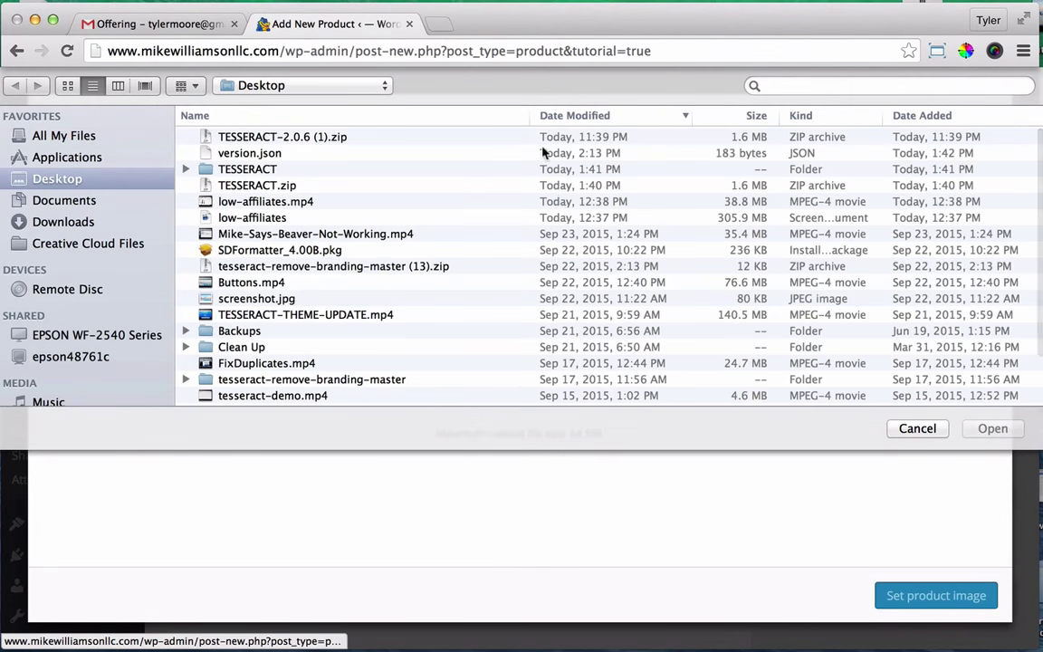
scroll(383, 283, down, 5)
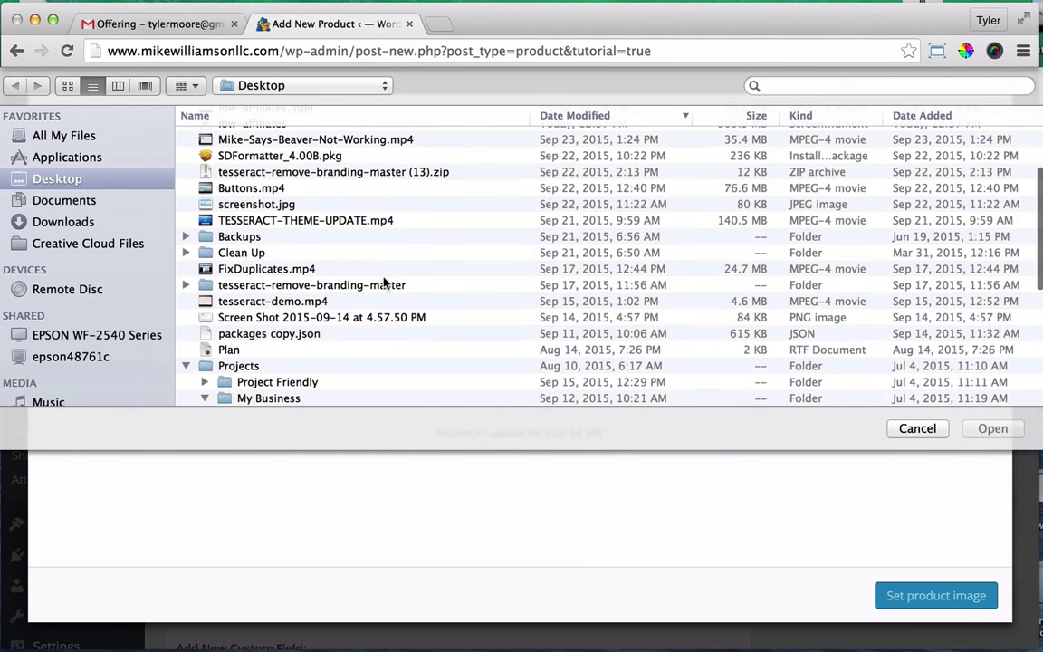
scroll(352, 275, down, 2)
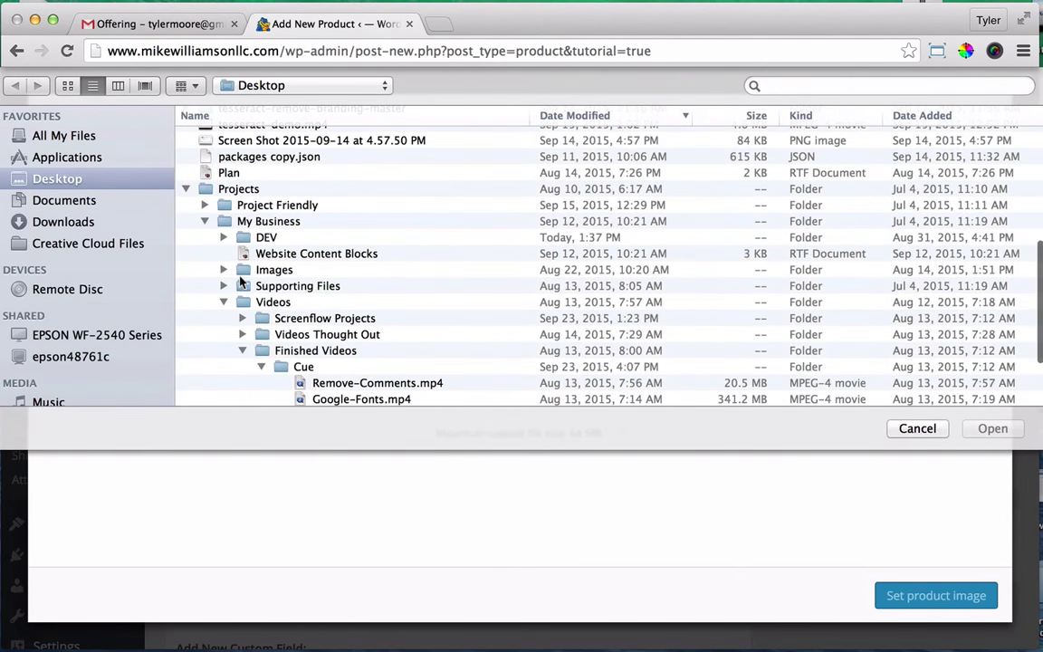
click(231, 271)
click(223, 271)
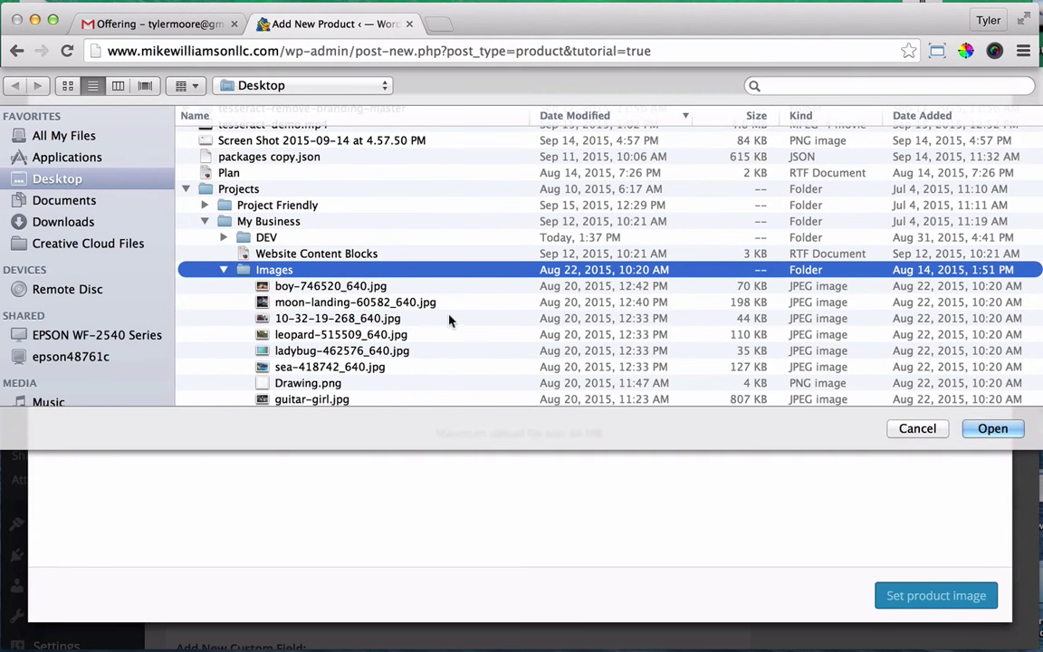
scroll(389, 272, down, 1)
click(384, 253)
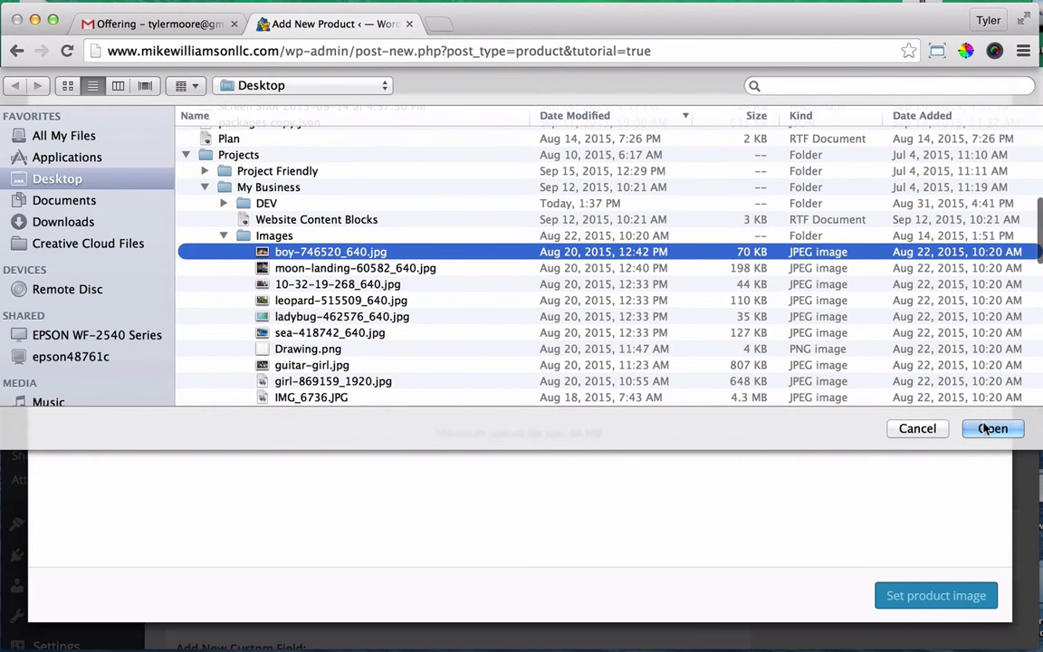
click(992, 428)
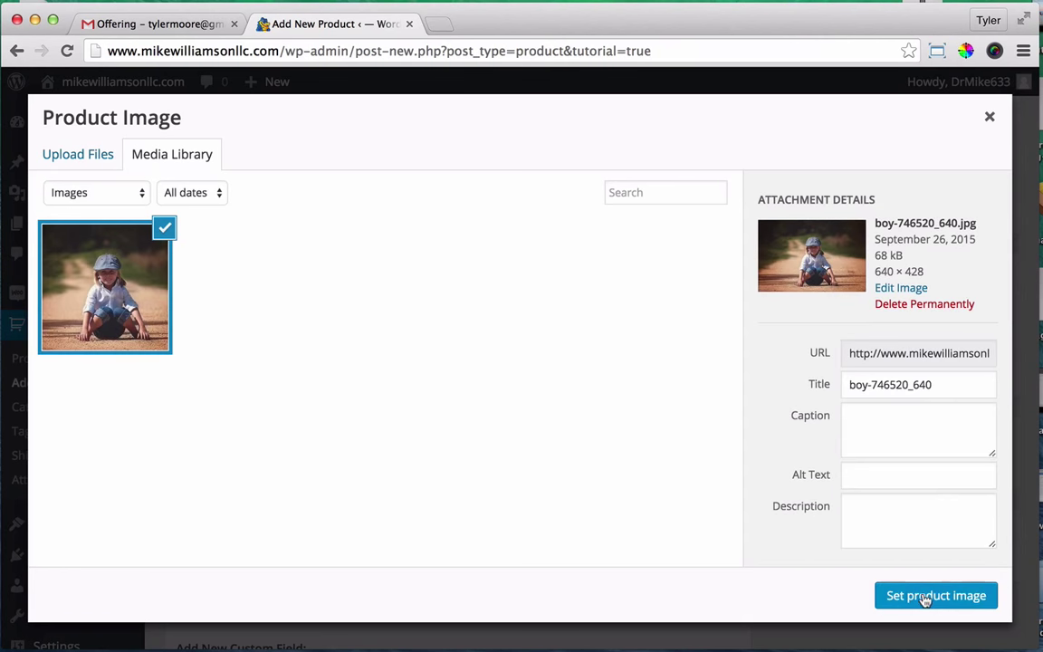
click(925, 596)
scroll(898, 419, up, 10)
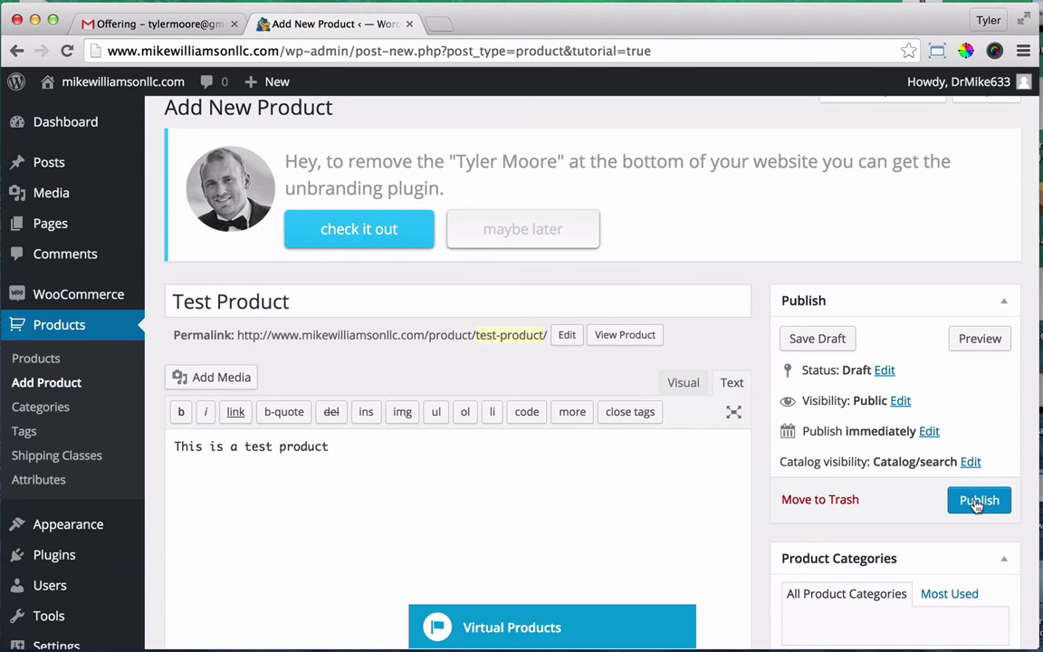
Step: Publish Test Product and view it with its photo on the live Shop page
click(977, 502)
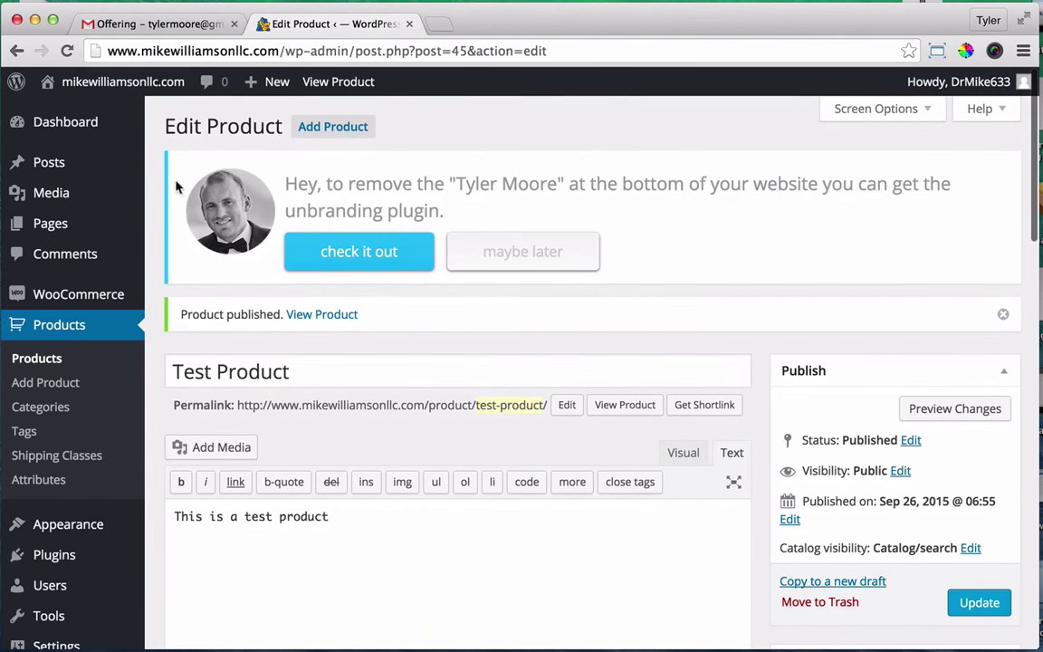
mouse_move(87, 115)
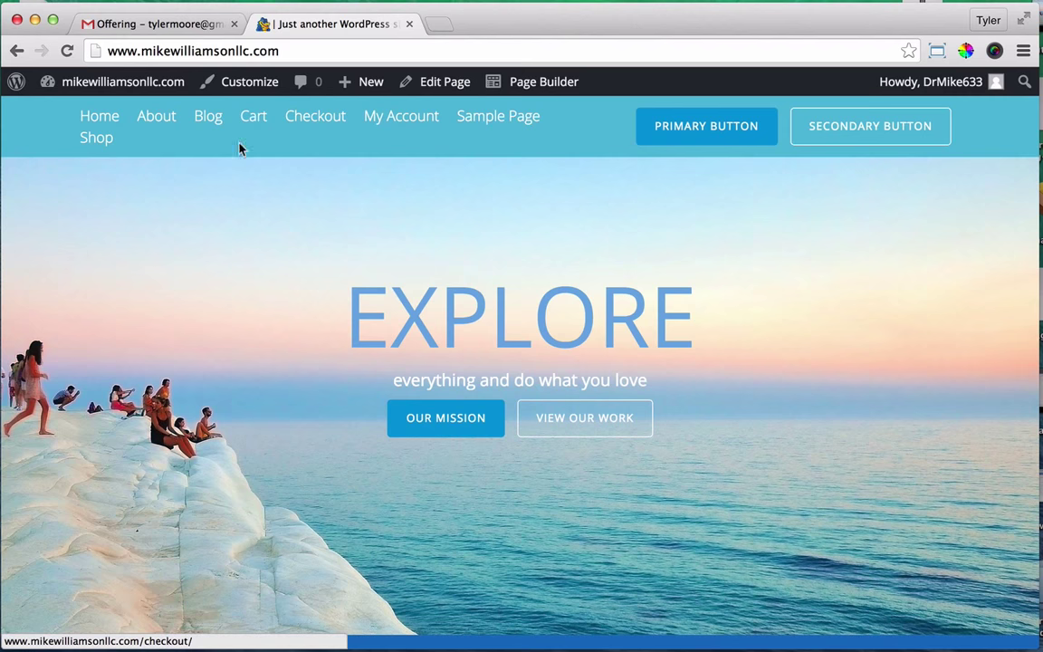
click(101, 144)
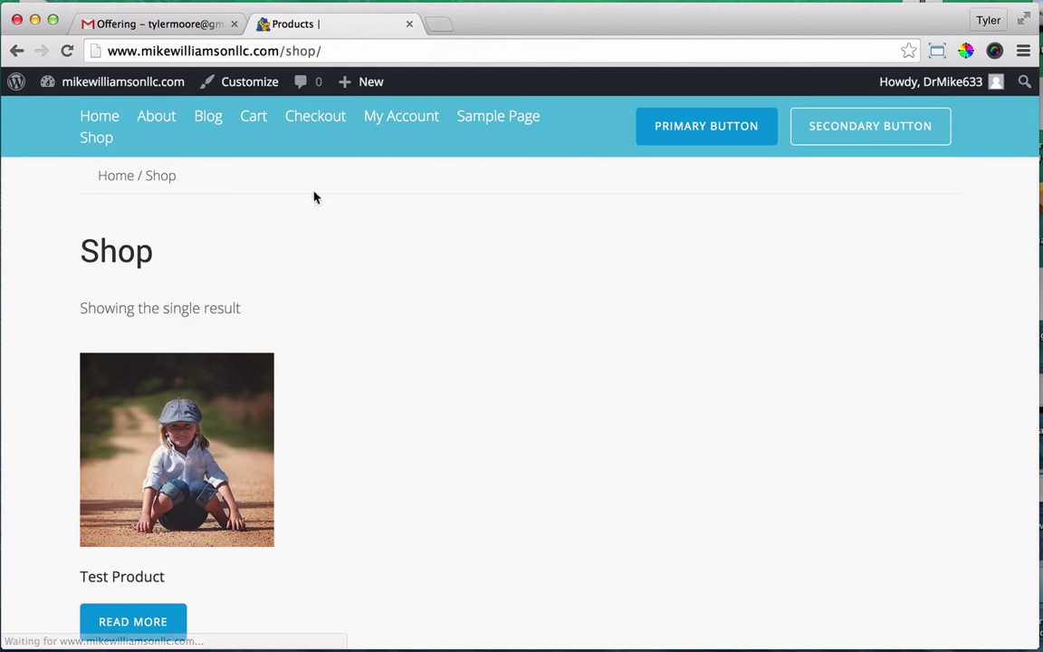
scroll(440, 317, down, 2)
scroll(440, 317, up, 3)
Step: Switch from the live Shop page to the admin Dashboard
mouse_move(95, 84)
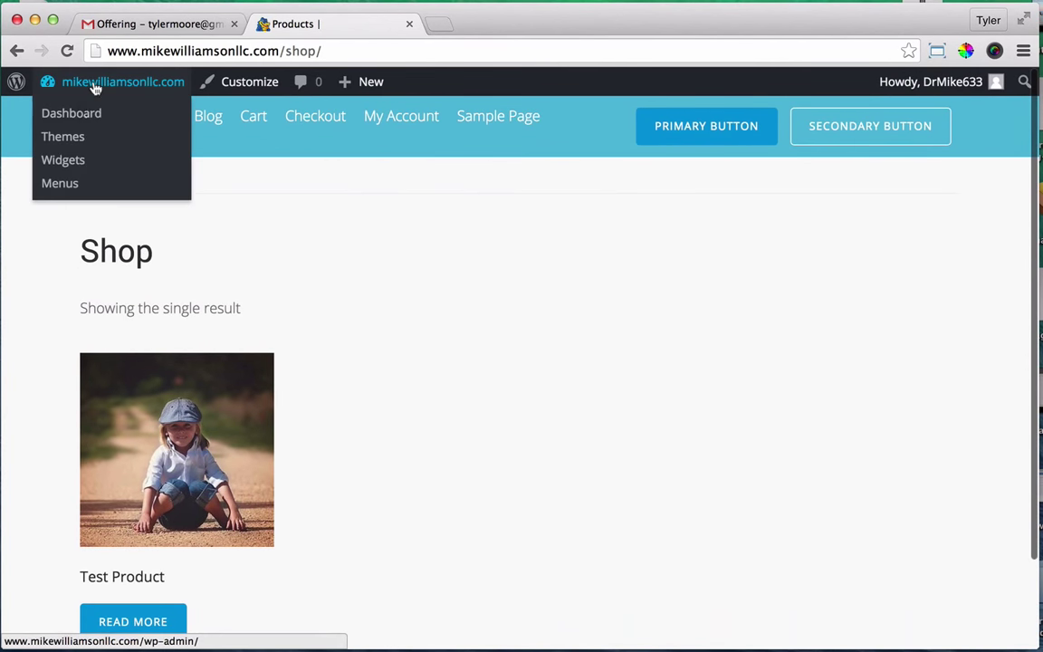
click(77, 112)
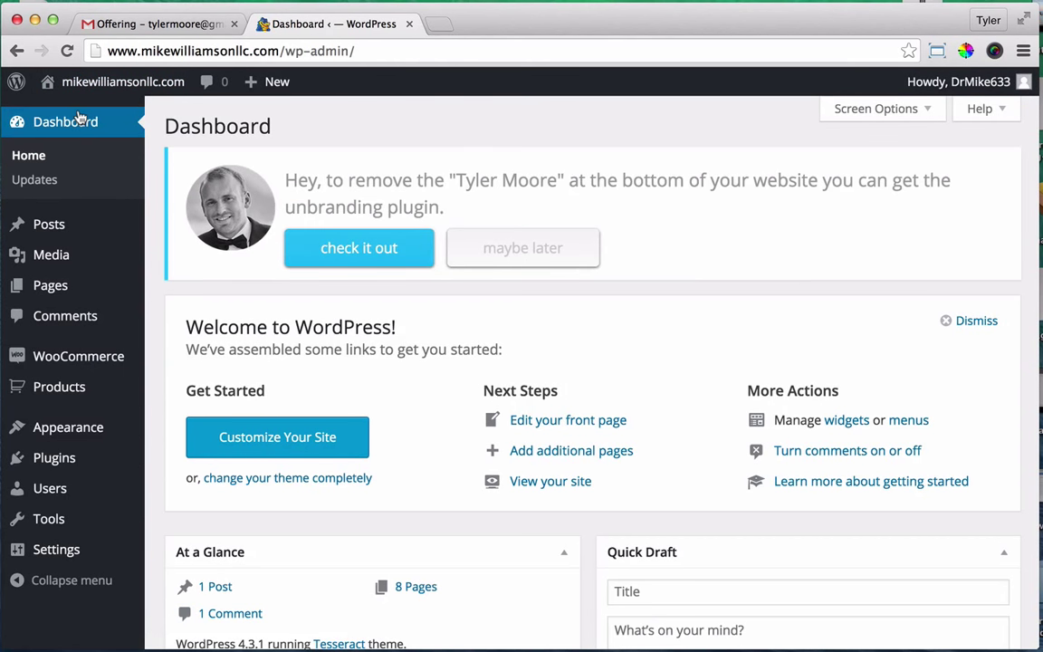
mouse_move(97, 430)
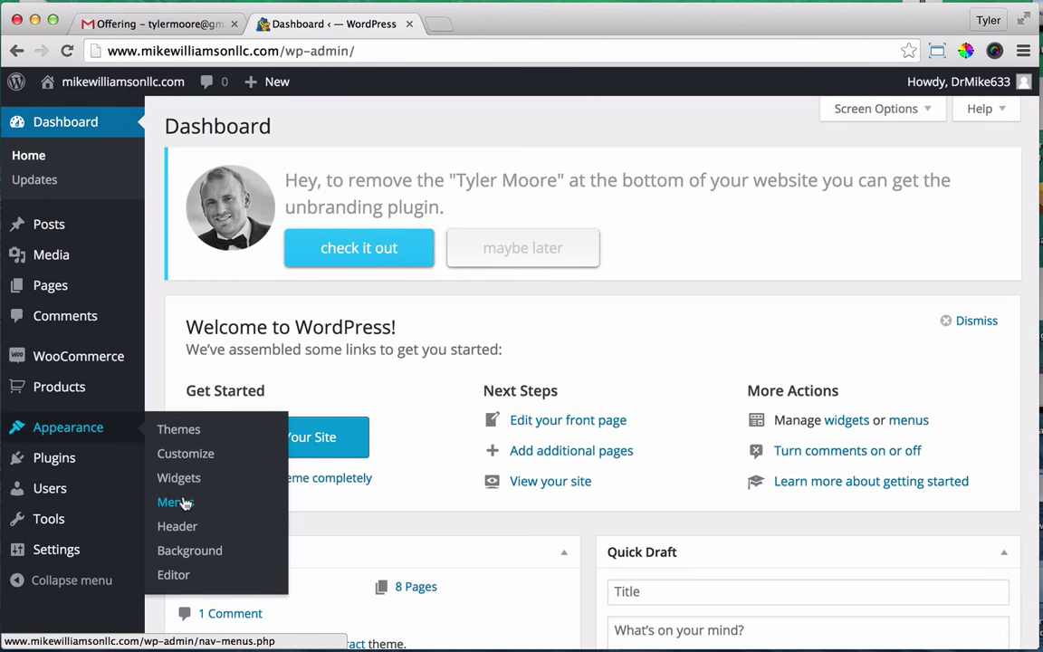
Step: Create a new navigation menu named 'Main'
click(186, 502)
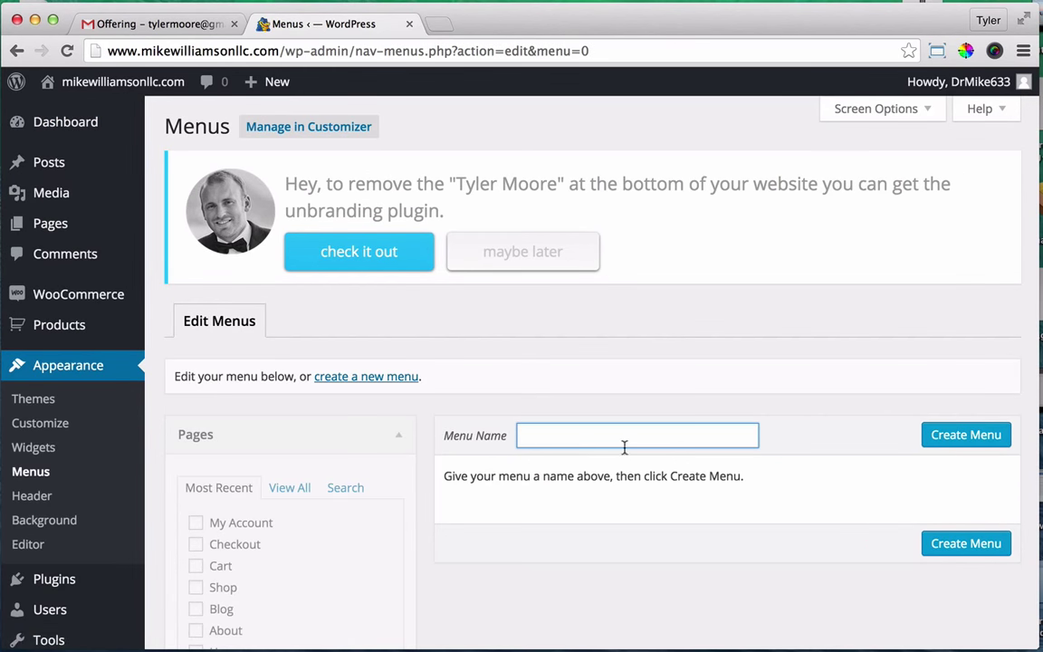
text(Main)
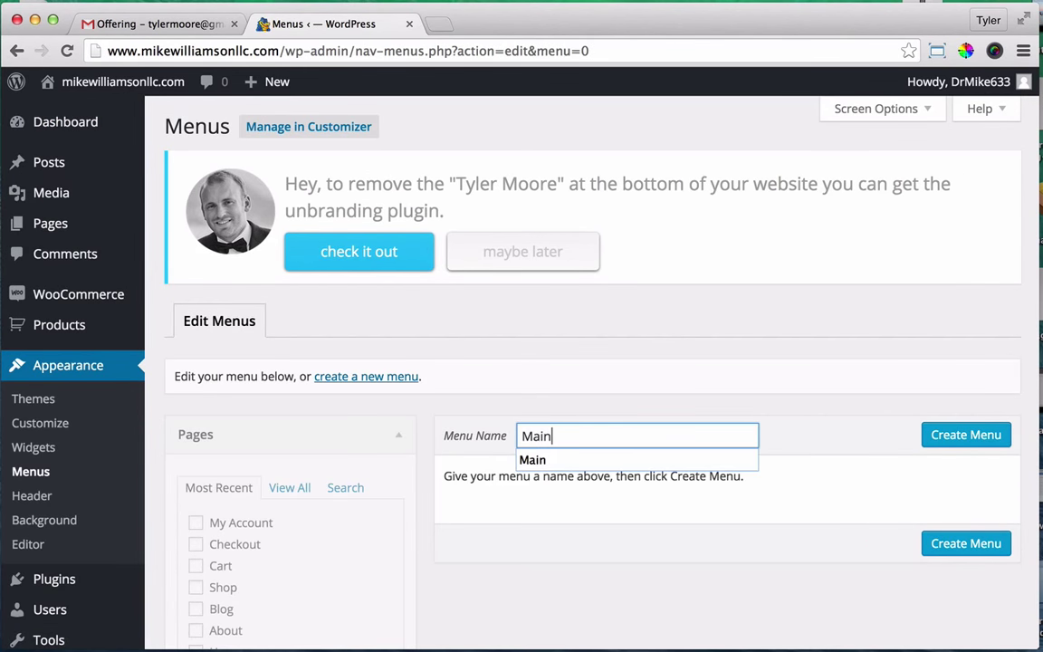
click(679, 464)
click(981, 437)
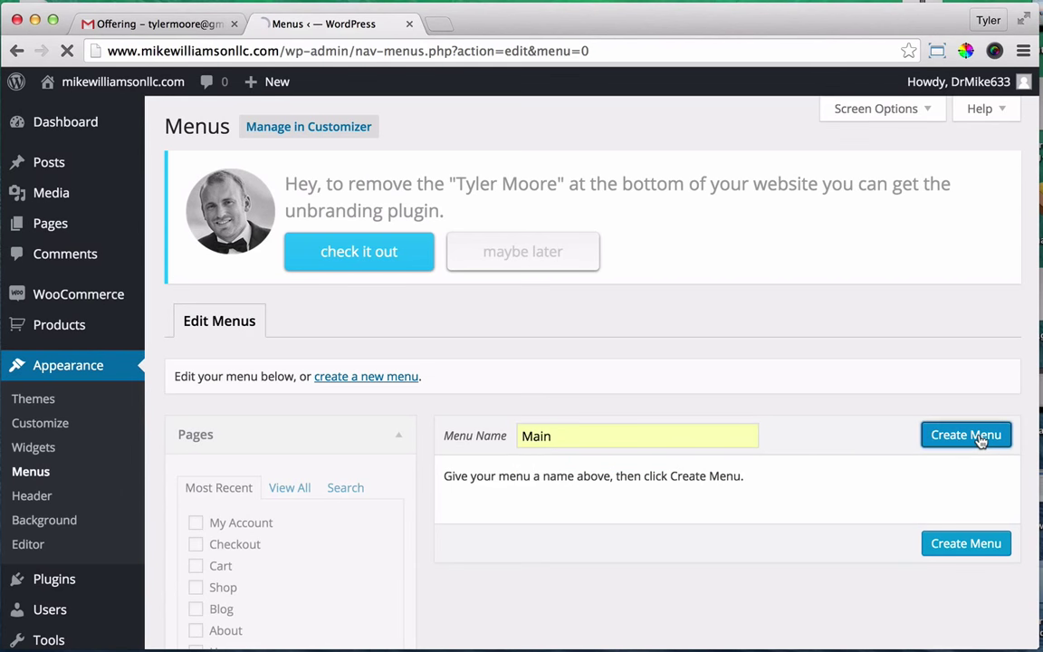
Step: Add the Home, About, Blog and Shop pages, order them, and save the menu
scroll(748, 427, down, 5)
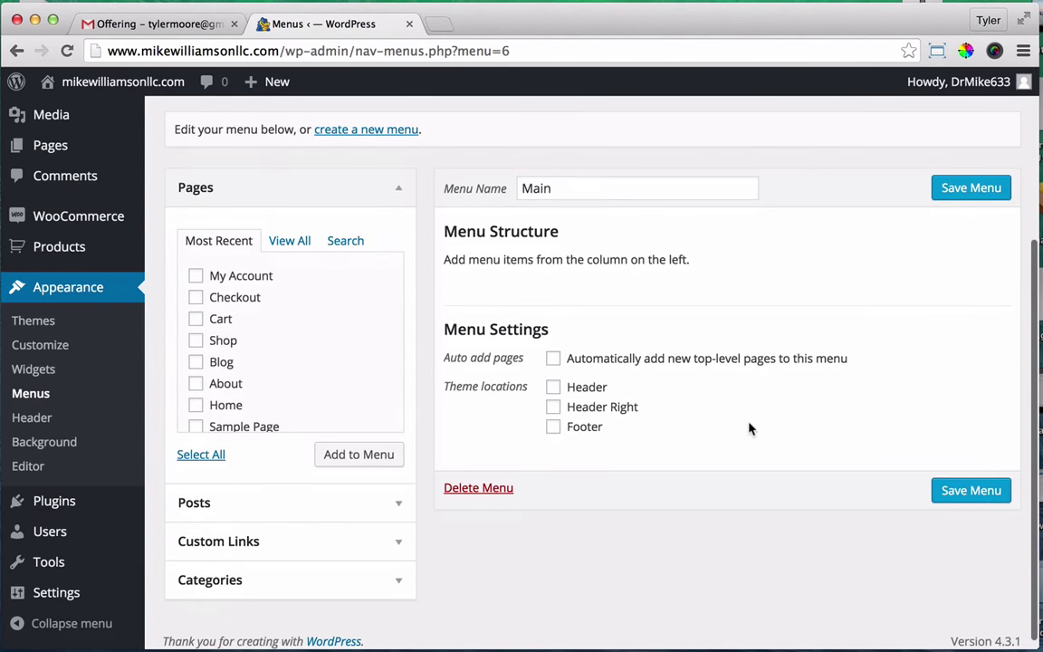
scroll(309, 377, down, 2)
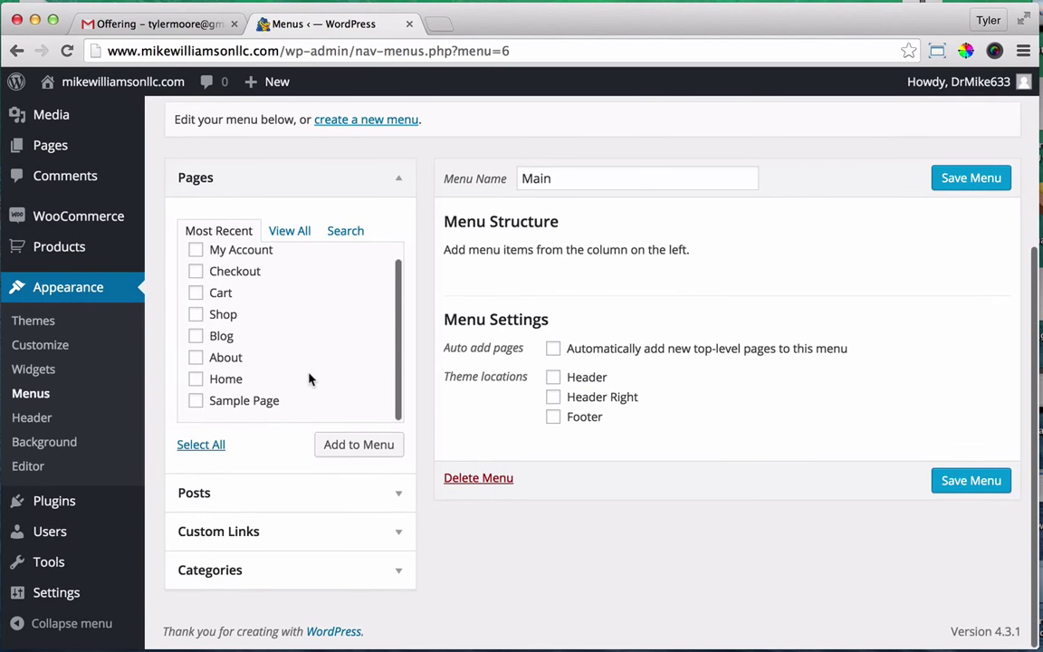
click(196, 379)
click(196, 356)
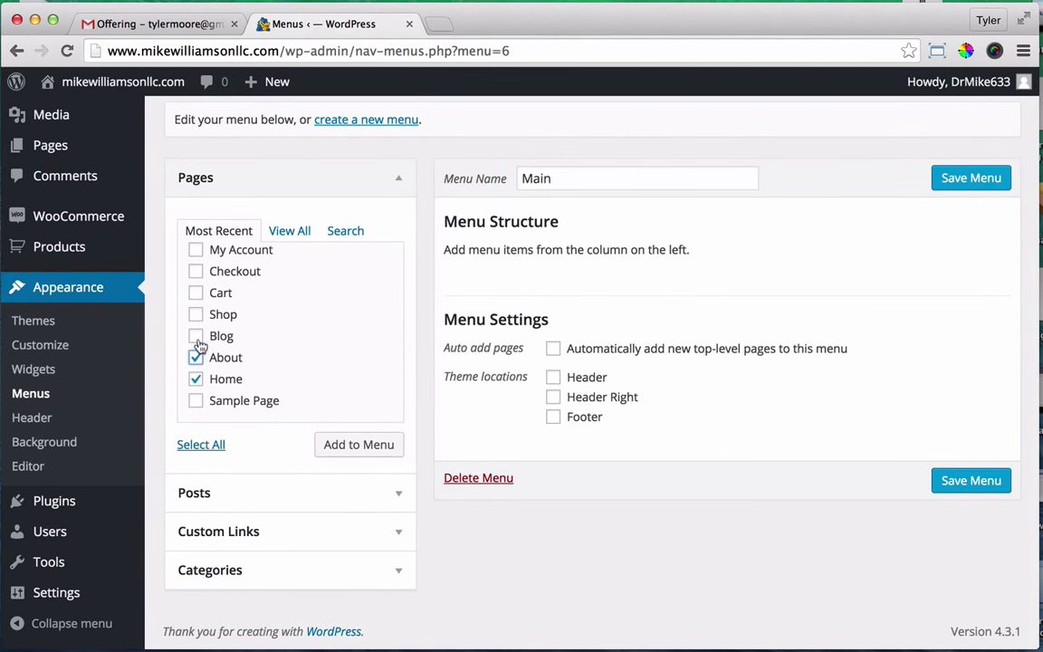
click(197, 336)
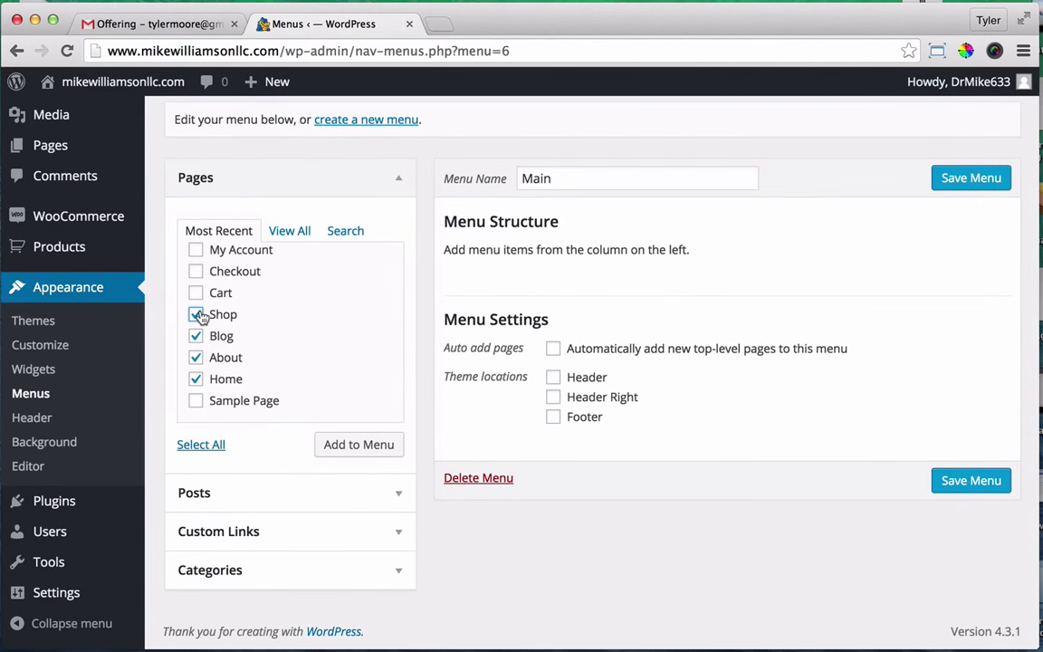
click(345, 453)
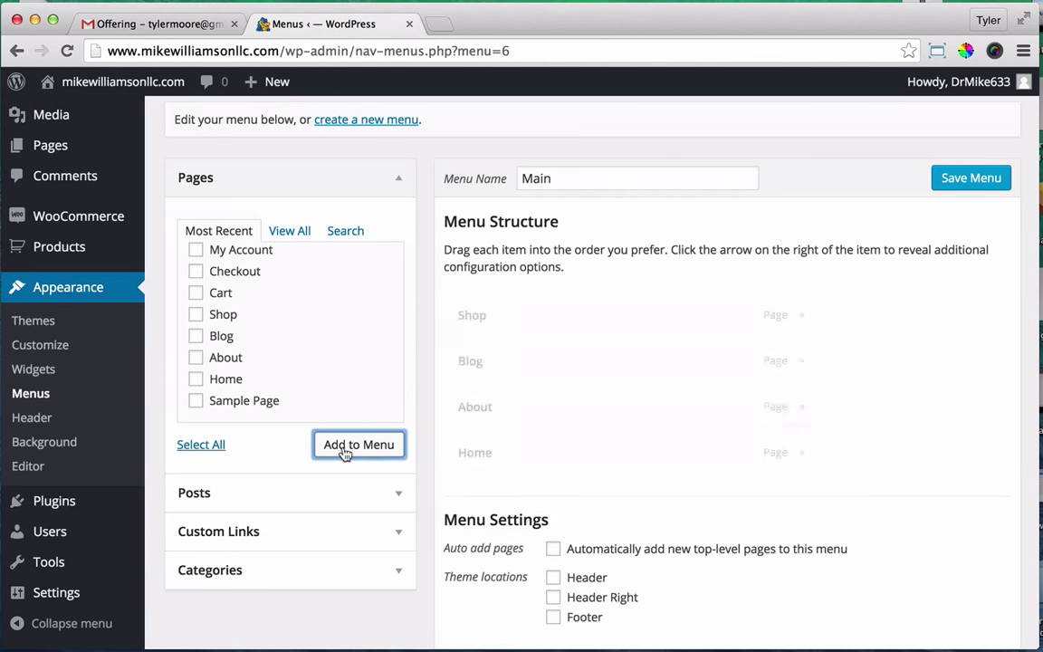
drag(503, 466, 508, 317)
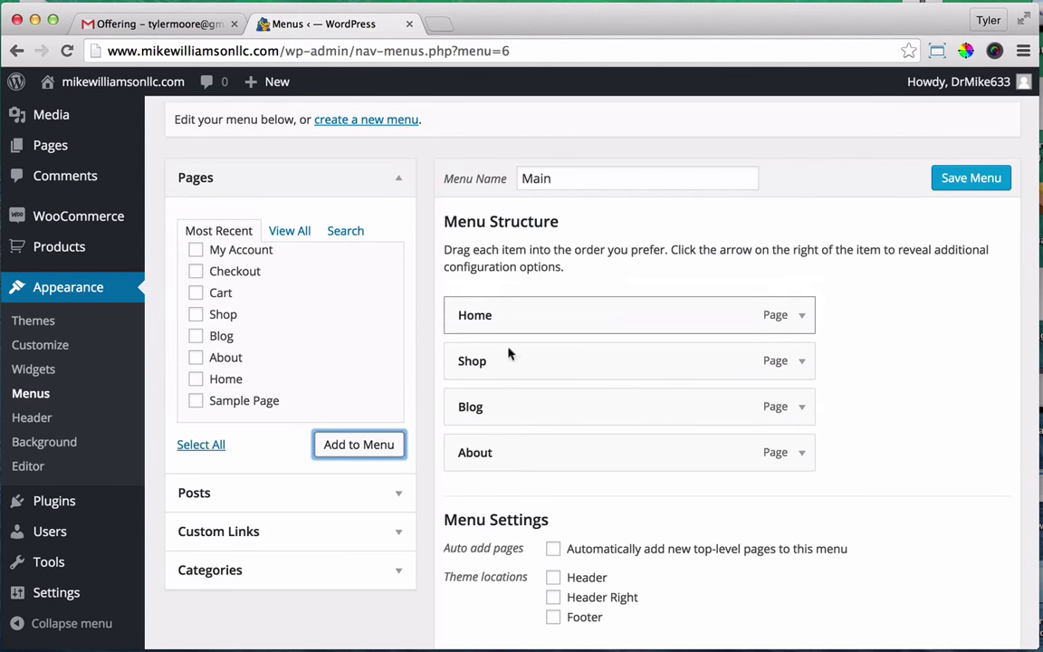
drag(489, 457, 472, 360)
drag(489, 412, 493, 480)
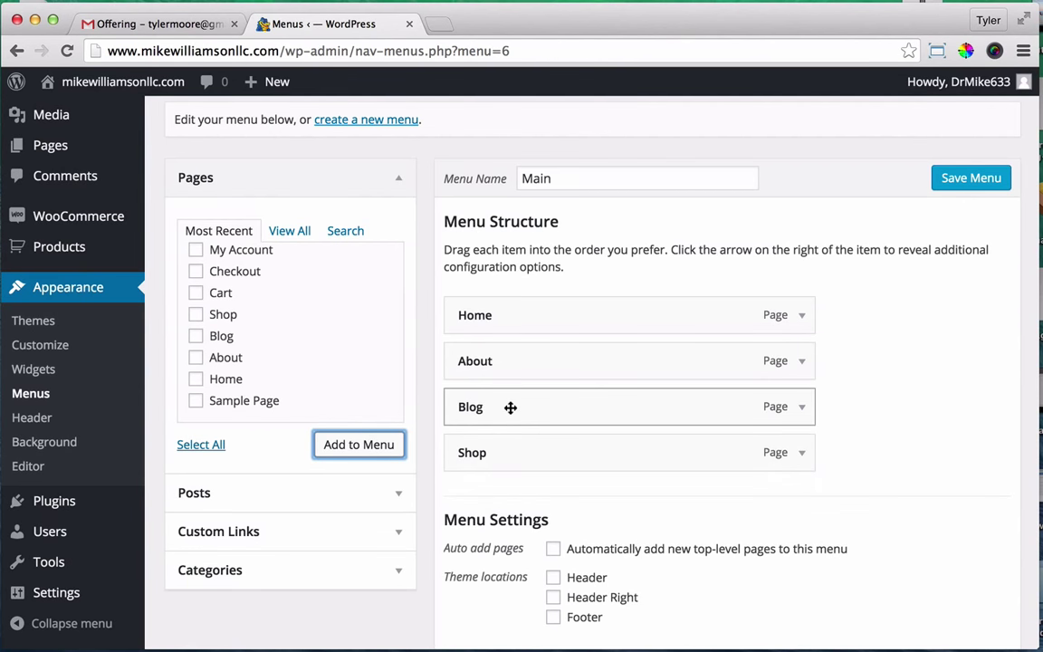
click(955, 177)
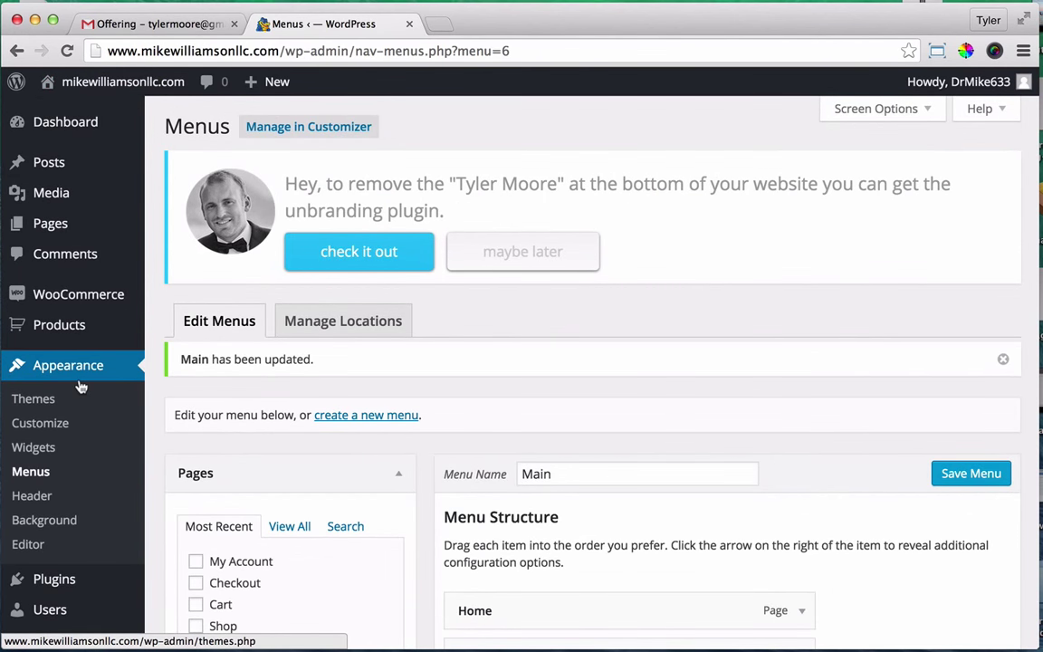
Step: Visit the live site, pass through the Dashboard, and return to the EXPLORE front page
click(81, 110)
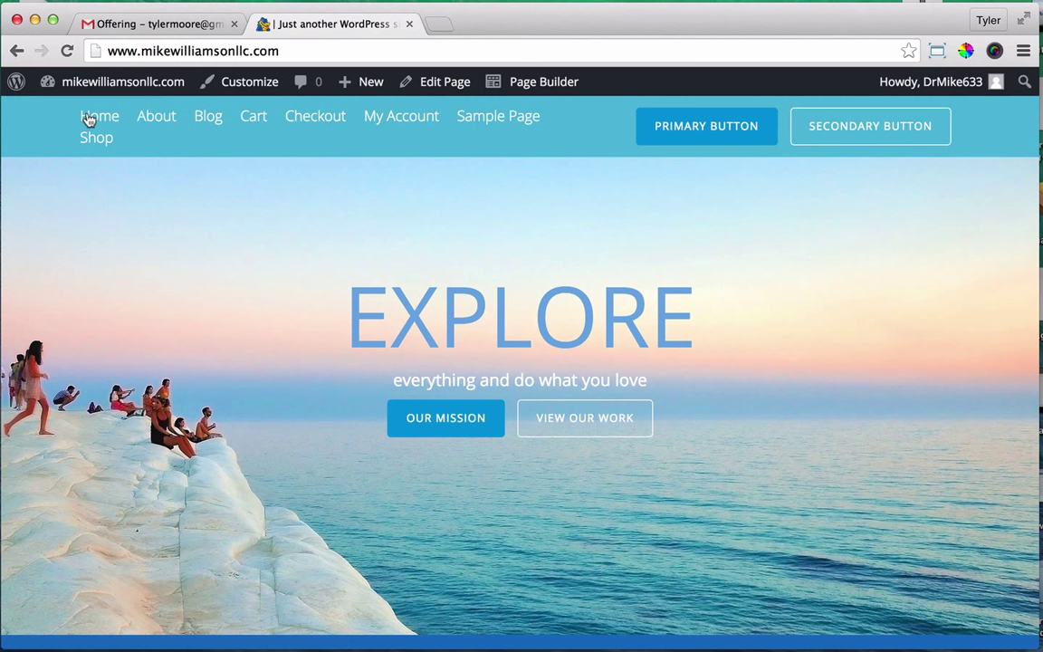
mouse_move(111, 89)
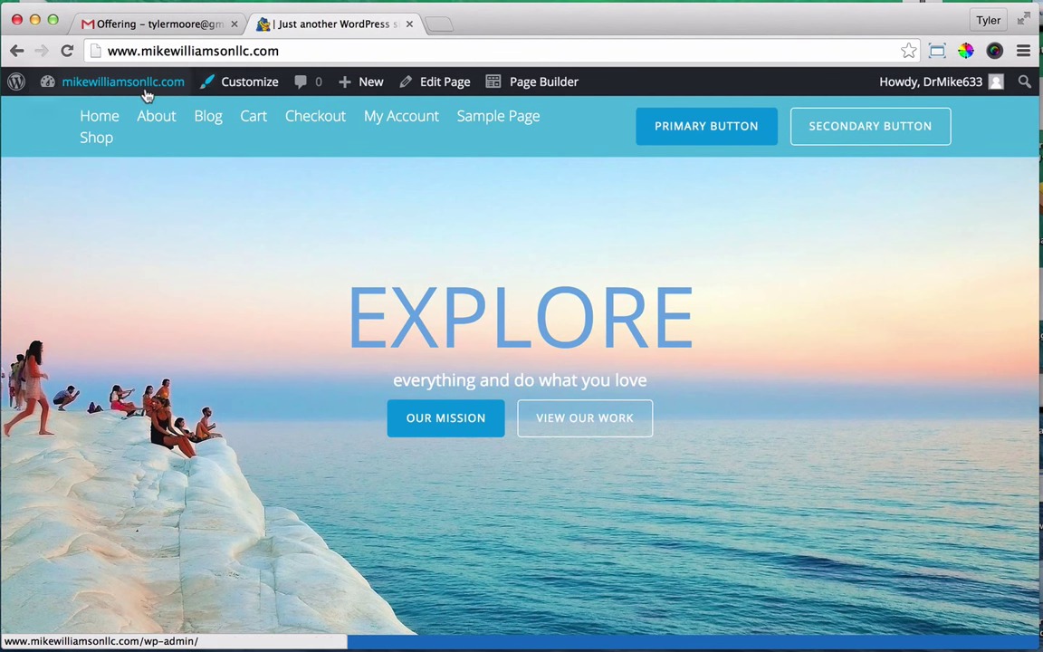
click(102, 115)
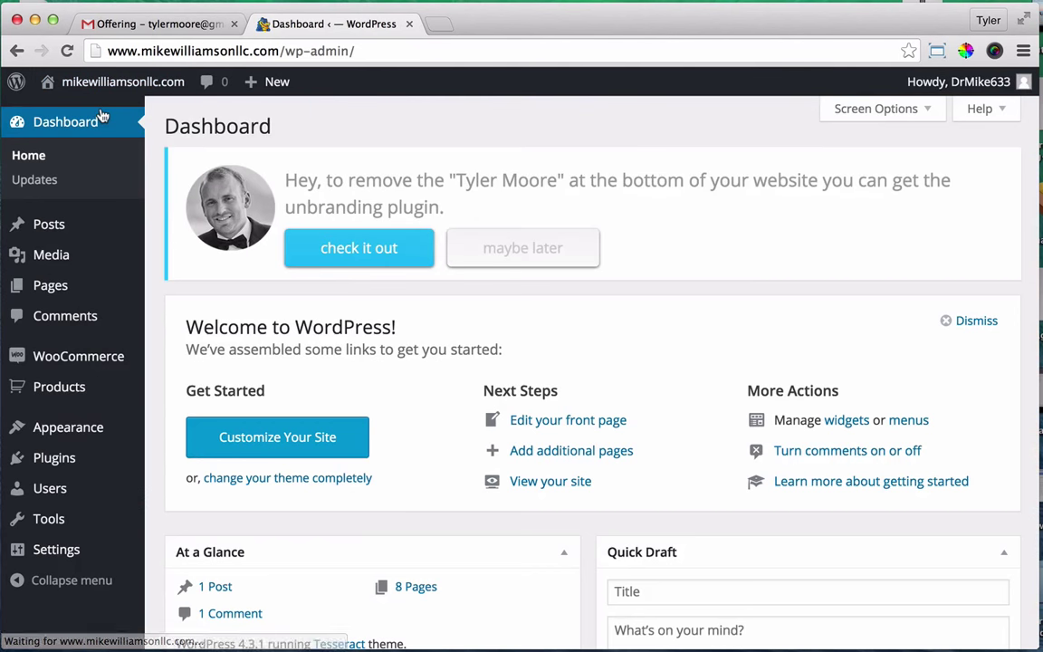
click(16, 52)
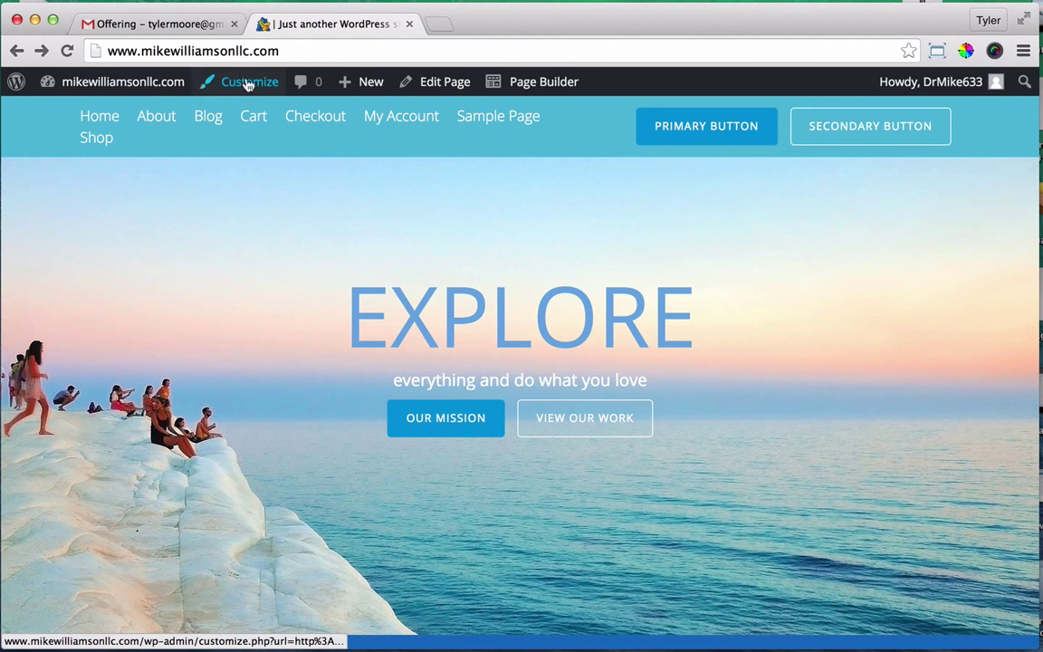
Step: In the Customizer's Menu Locations, assign Main to the Header location
click(249, 88)
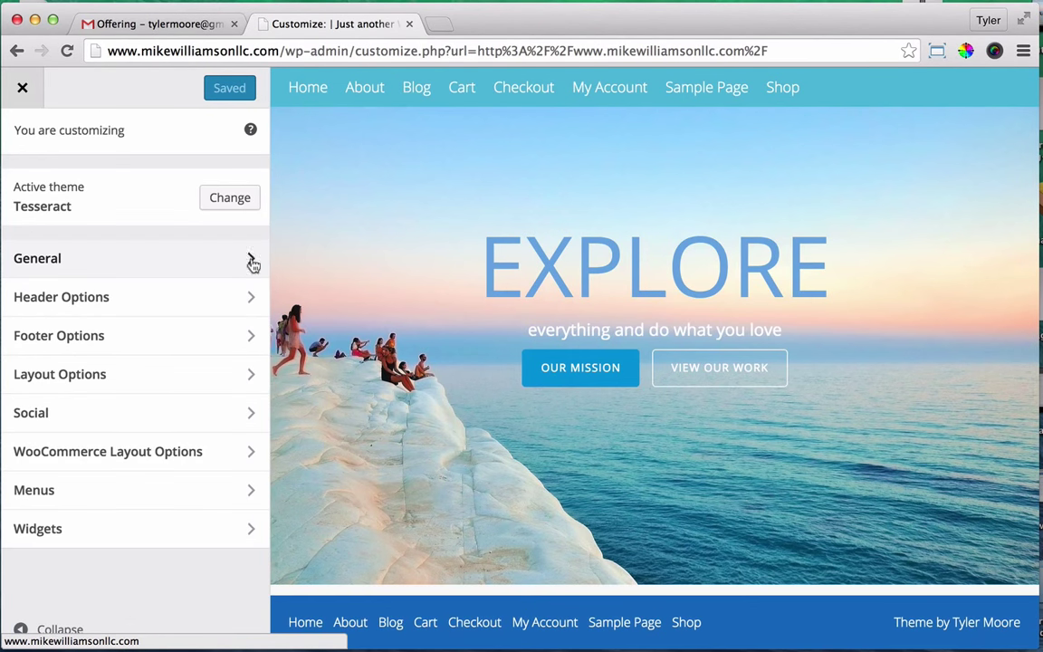
click(242, 491)
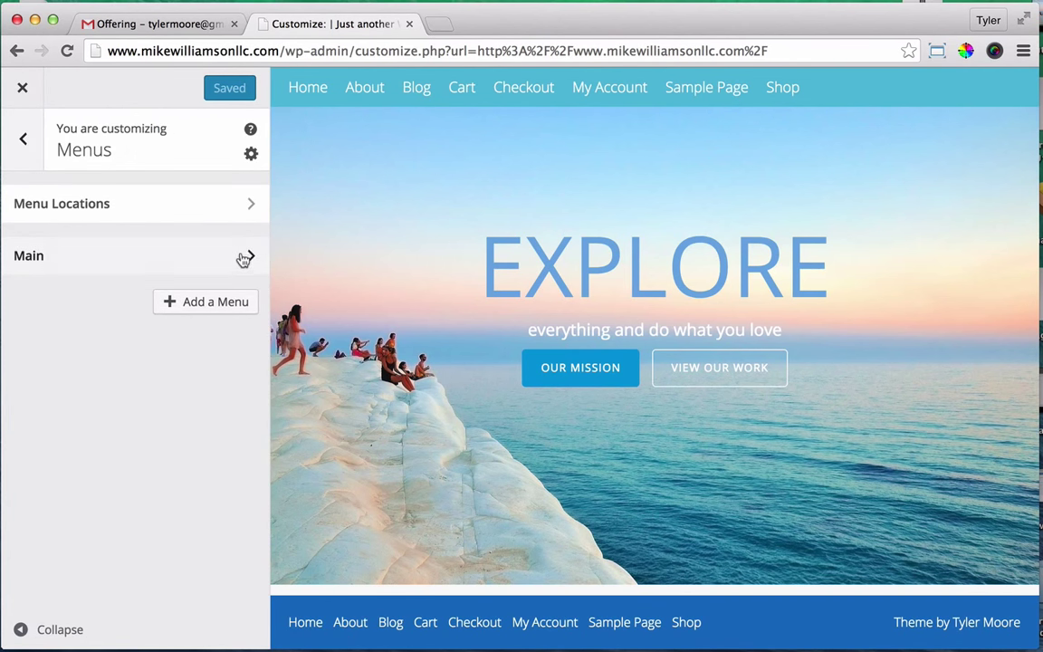
click(236, 204)
click(97, 324)
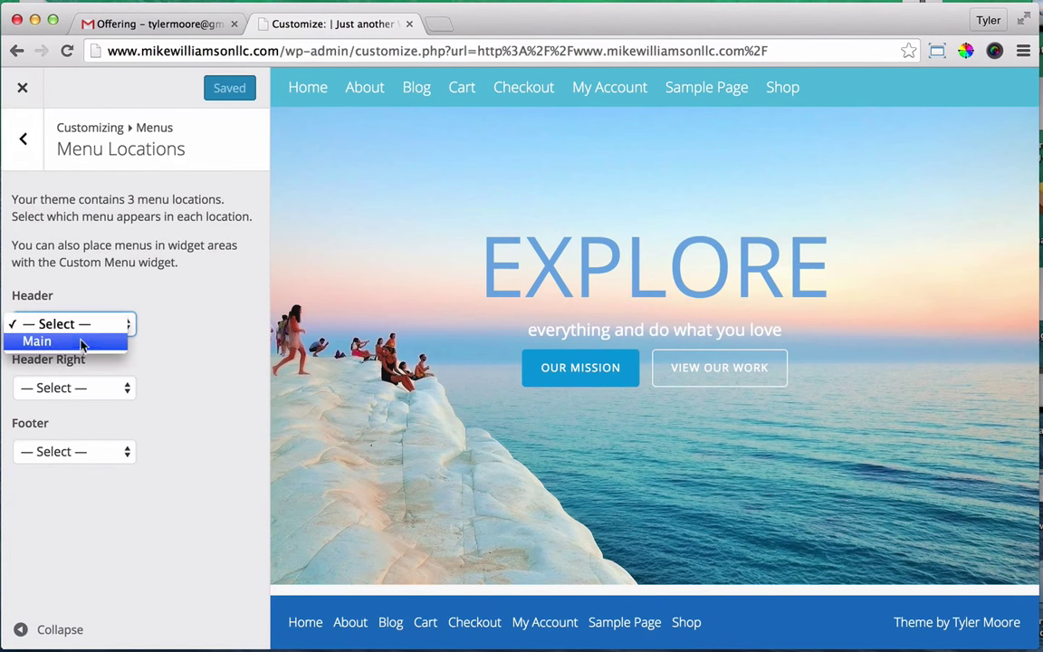
click(80, 339)
Step: Leave Header Right unset and assign Main to the Footer location
click(89, 389)
click(77, 407)
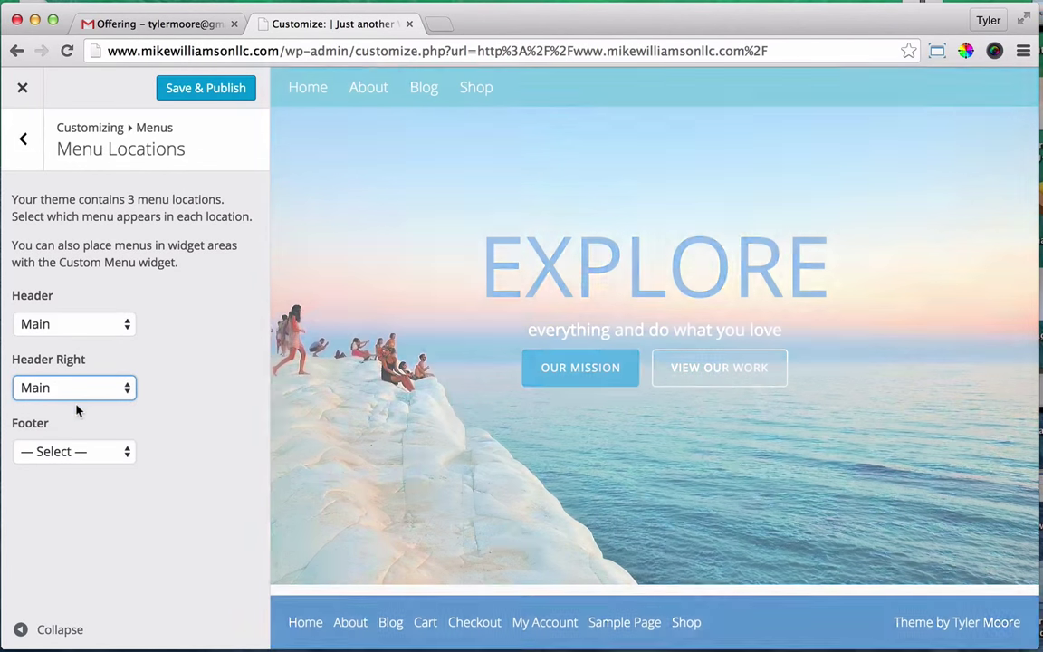
click(97, 387)
click(93, 373)
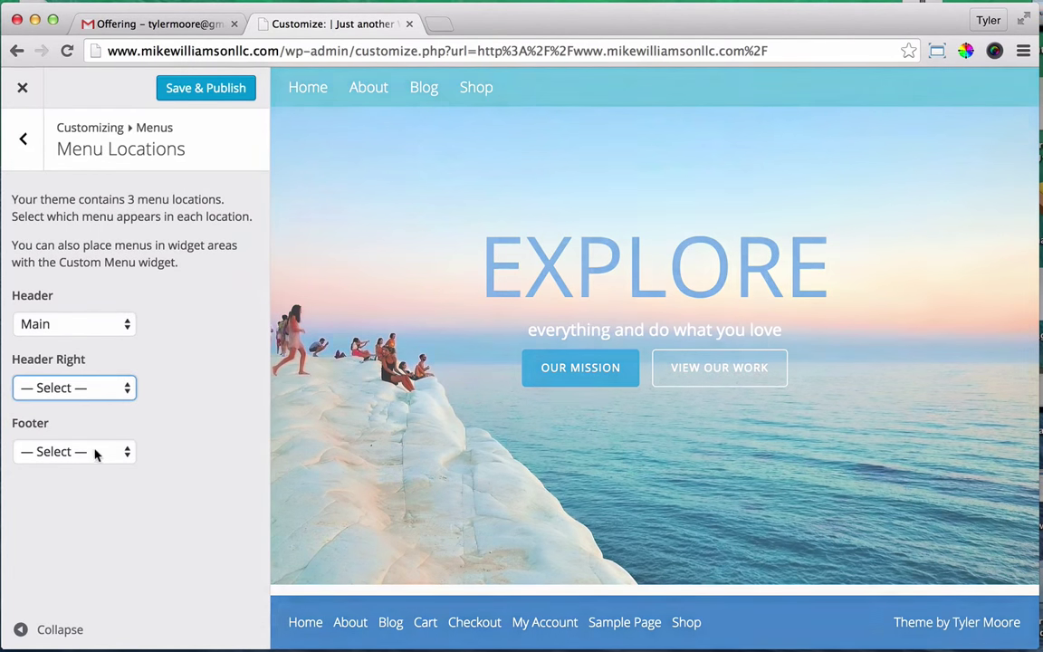
click(93, 452)
click(86, 469)
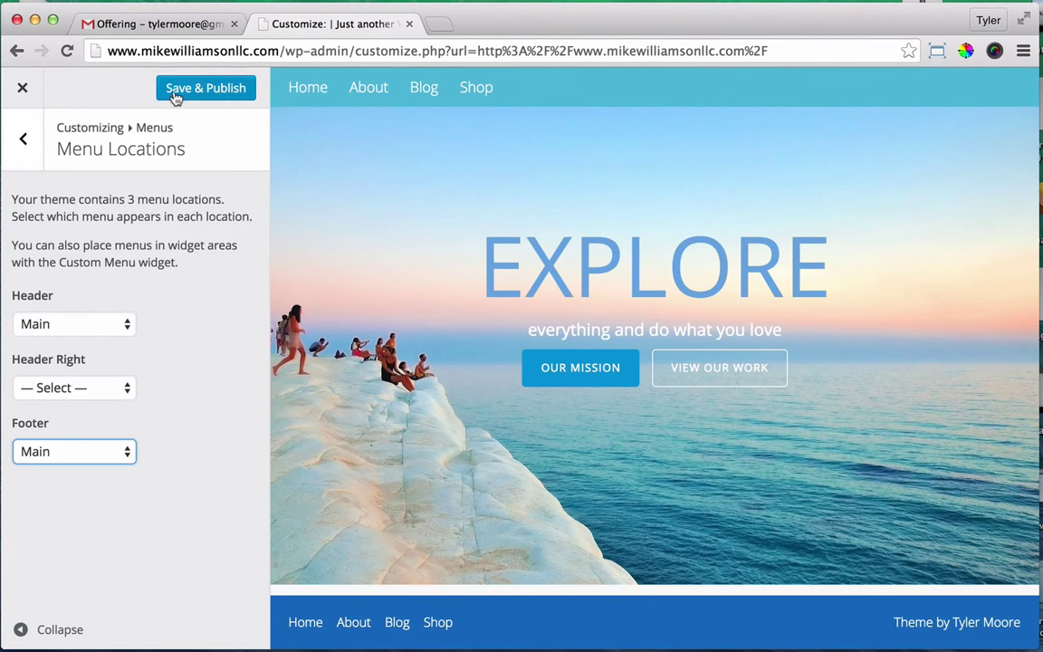
click(25, 139)
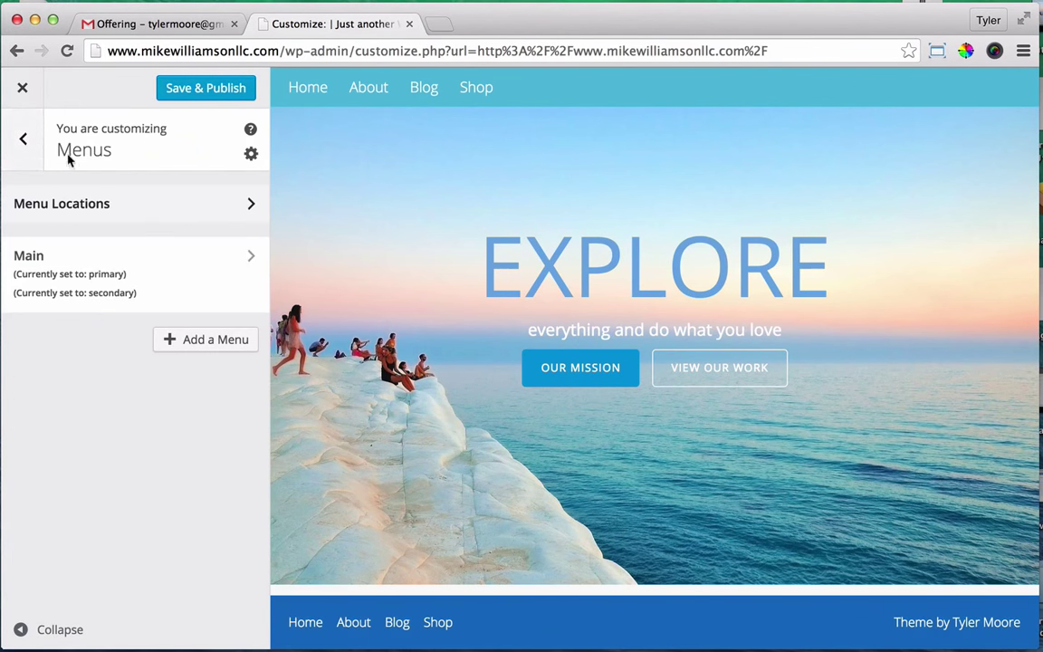
click(23, 136)
Step: Set the Header Right Block Content to show the Primary and Secondary buttons
click(234, 302)
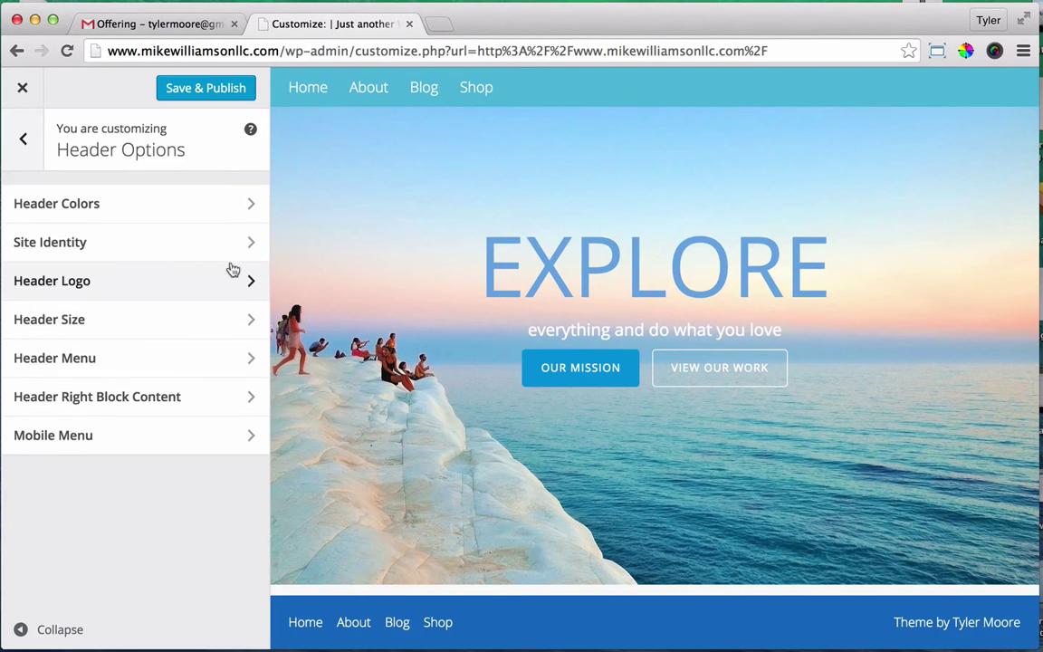
click(235, 399)
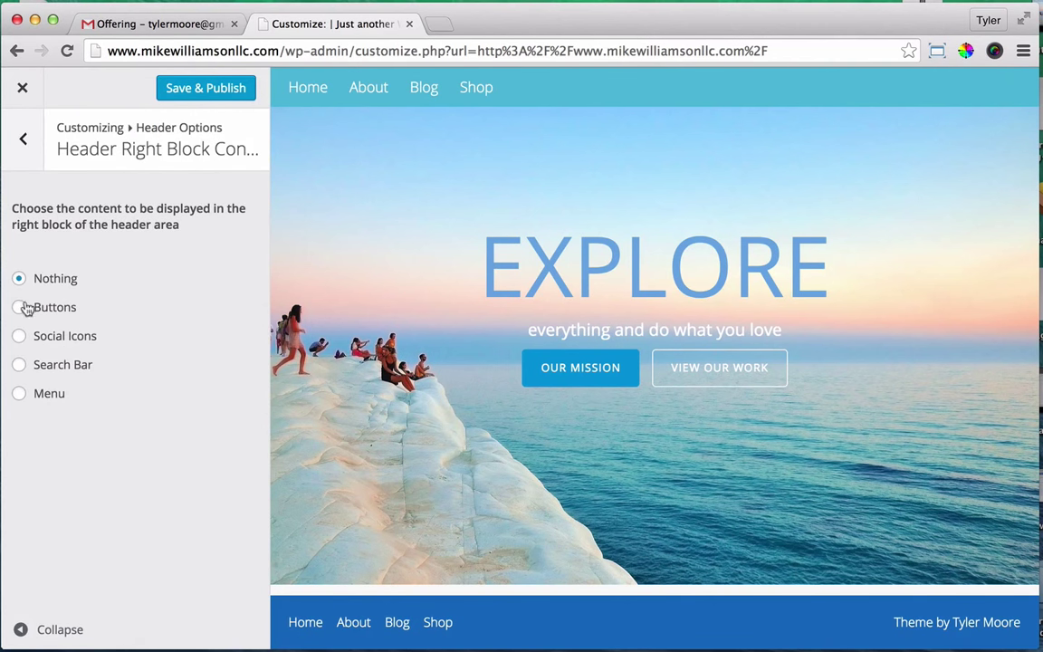
click(26, 308)
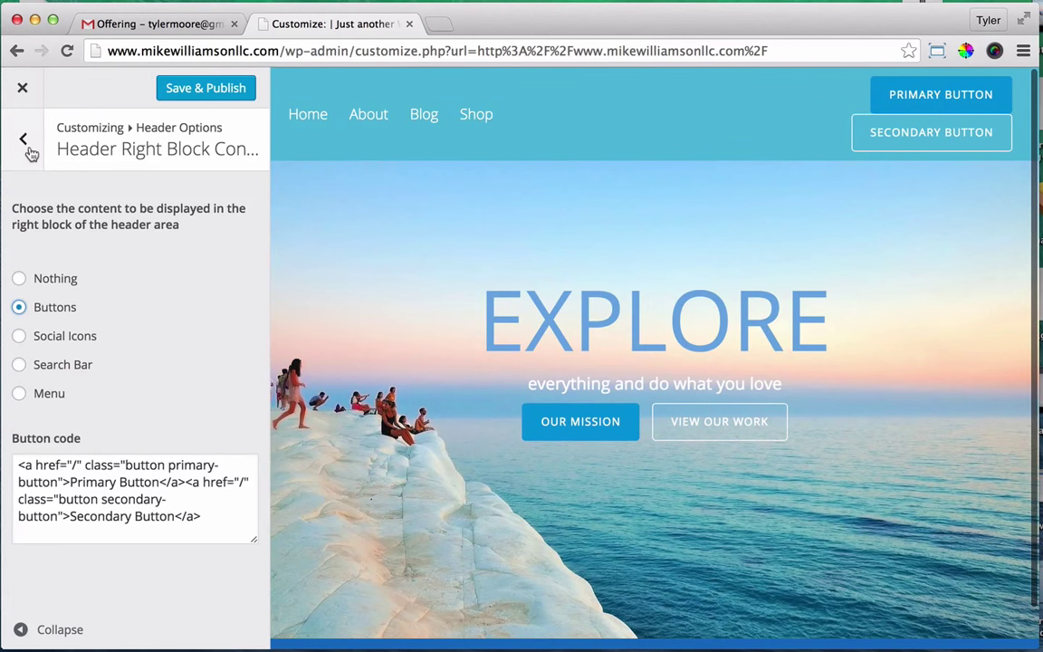
click(28, 145)
Step: Look over the header's Mobile Menu and Site Identity settings
click(209, 445)
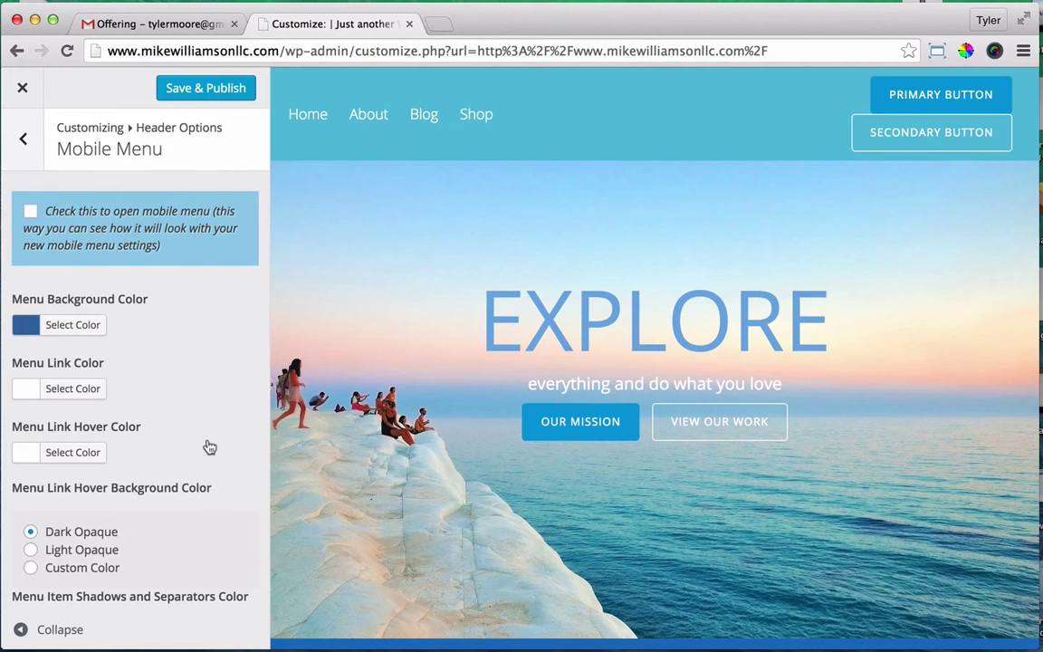
click(23, 138)
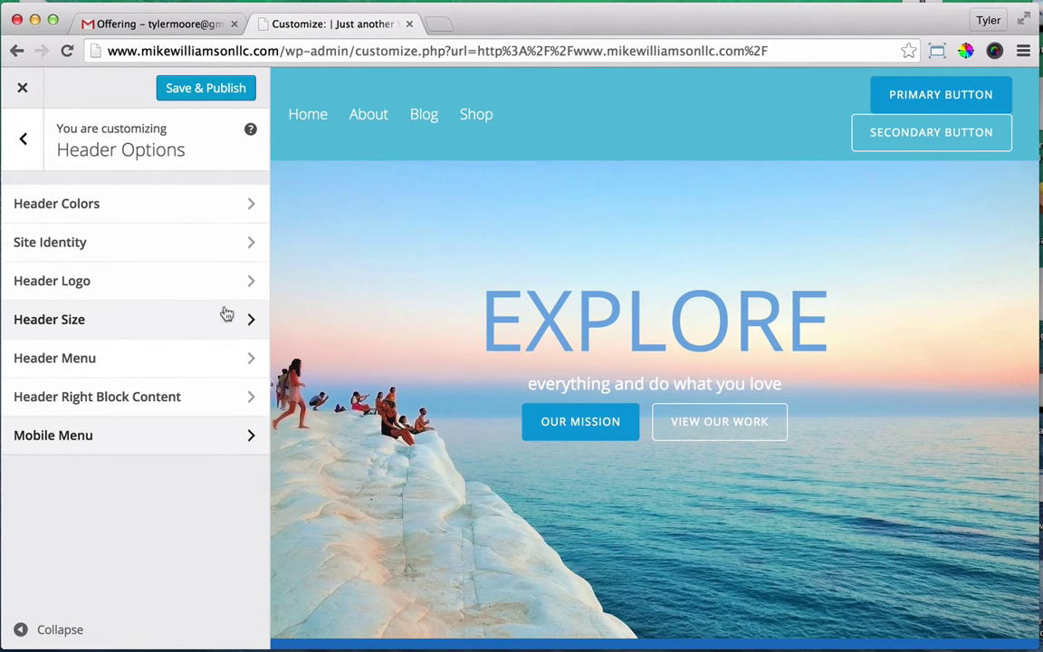
click(231, 249)
click(28, 134)
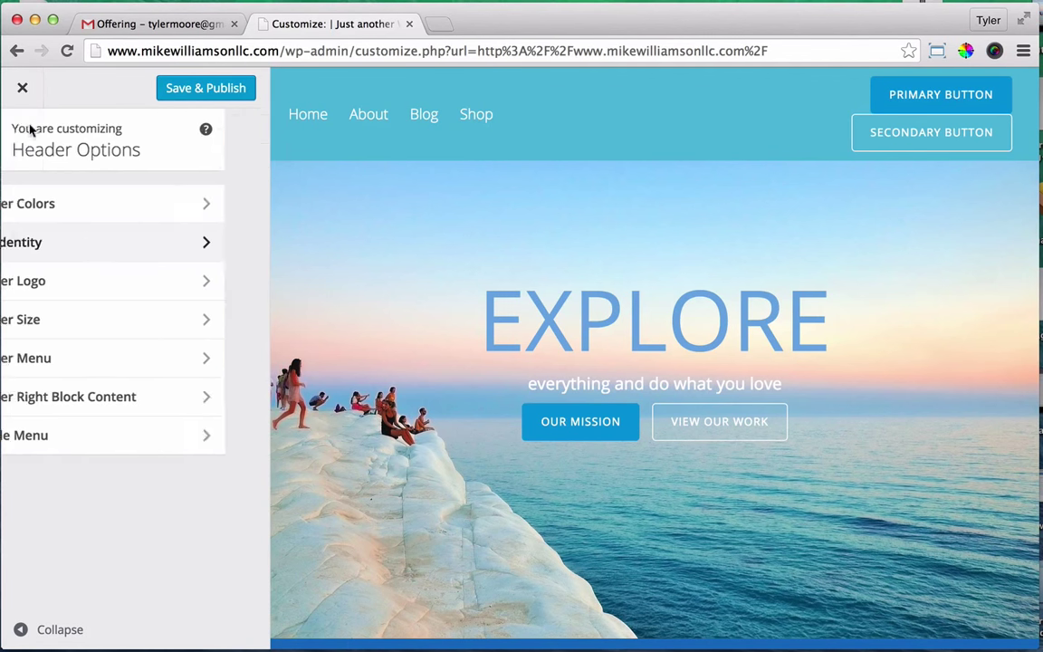
click(25, 140)
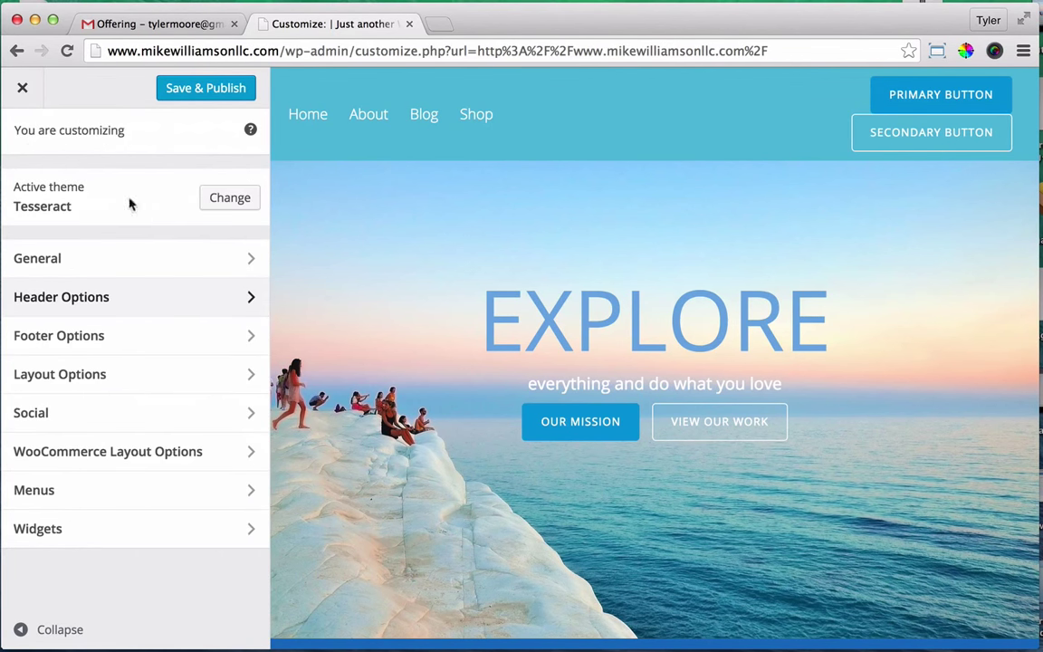
Step: Bring up the Footer Options panel and its Footer Content section
click(238, 339)
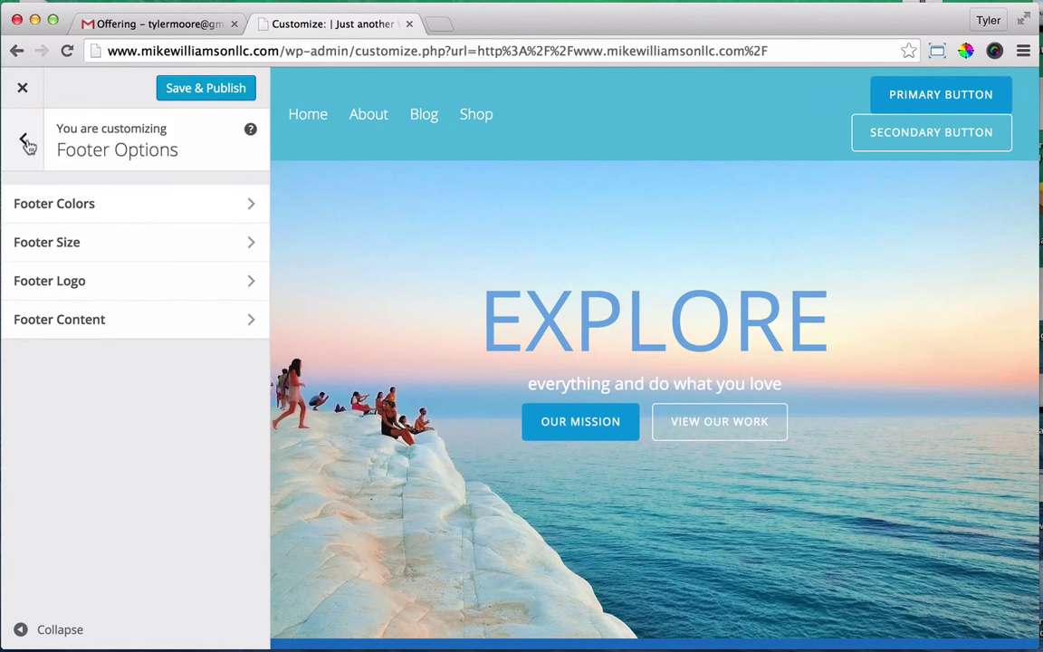
click(211, 327)
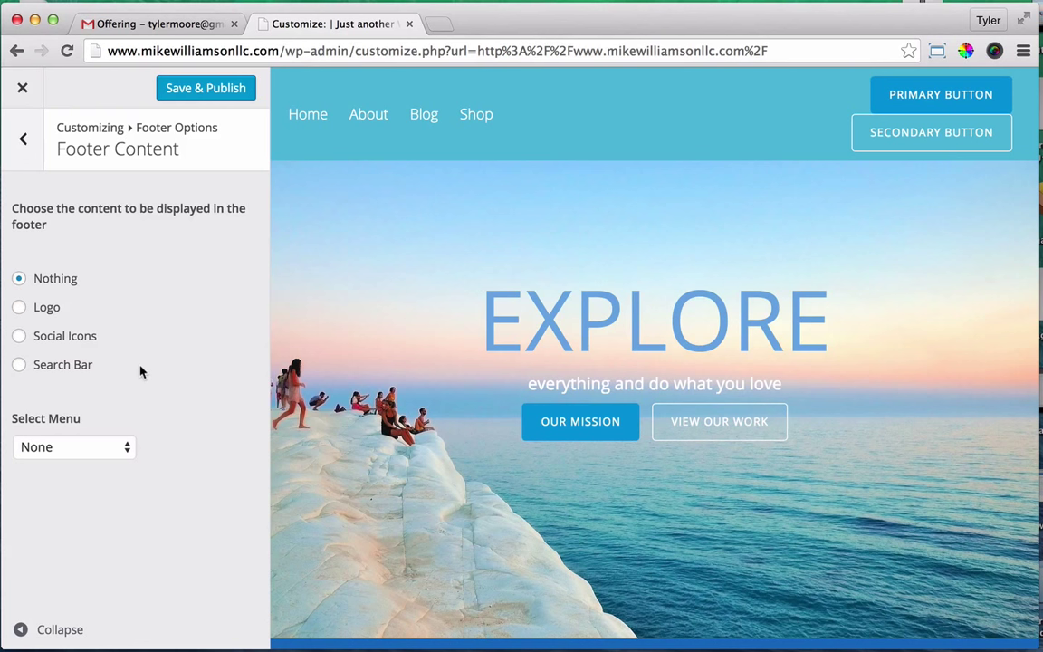
click(25, 141)
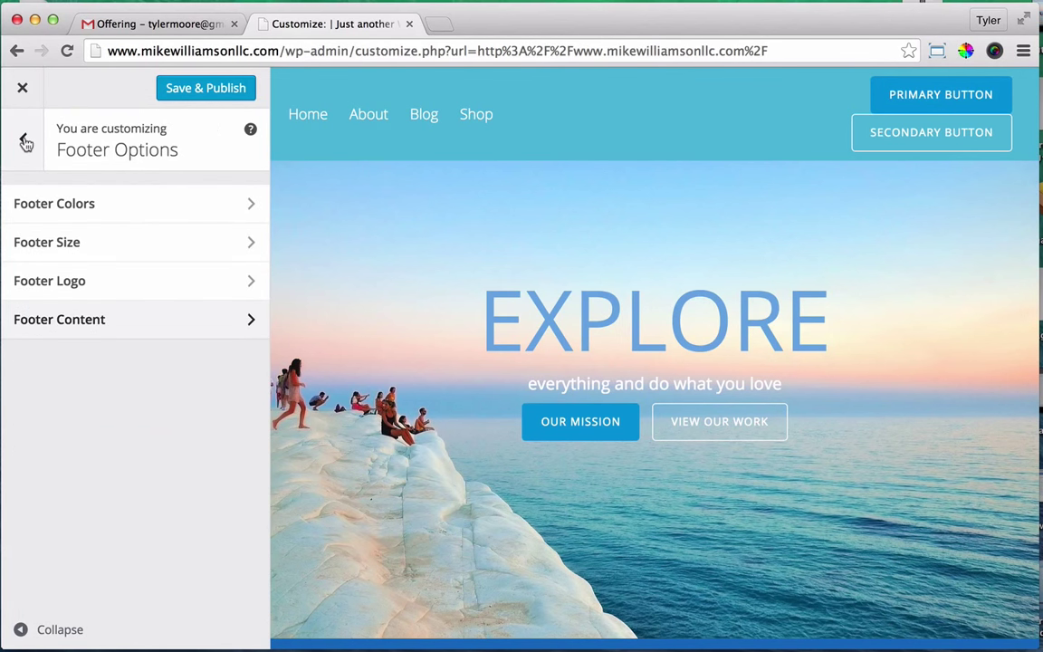
Step: Publish the pending Customizer changes and check the live site
click(199, 95)
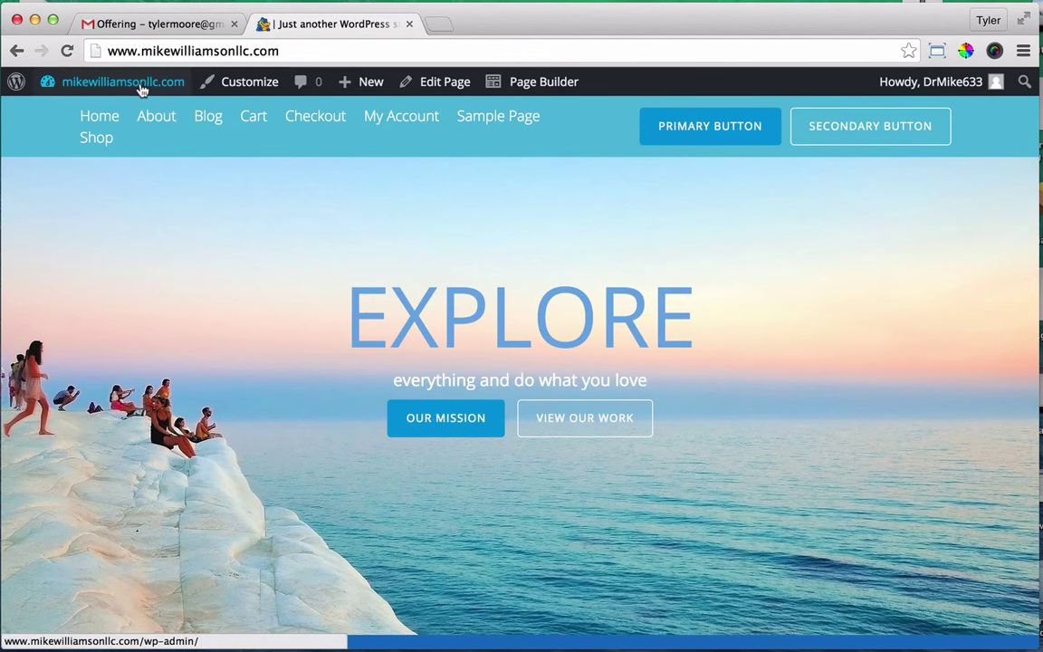
mouse_move(113, 89)
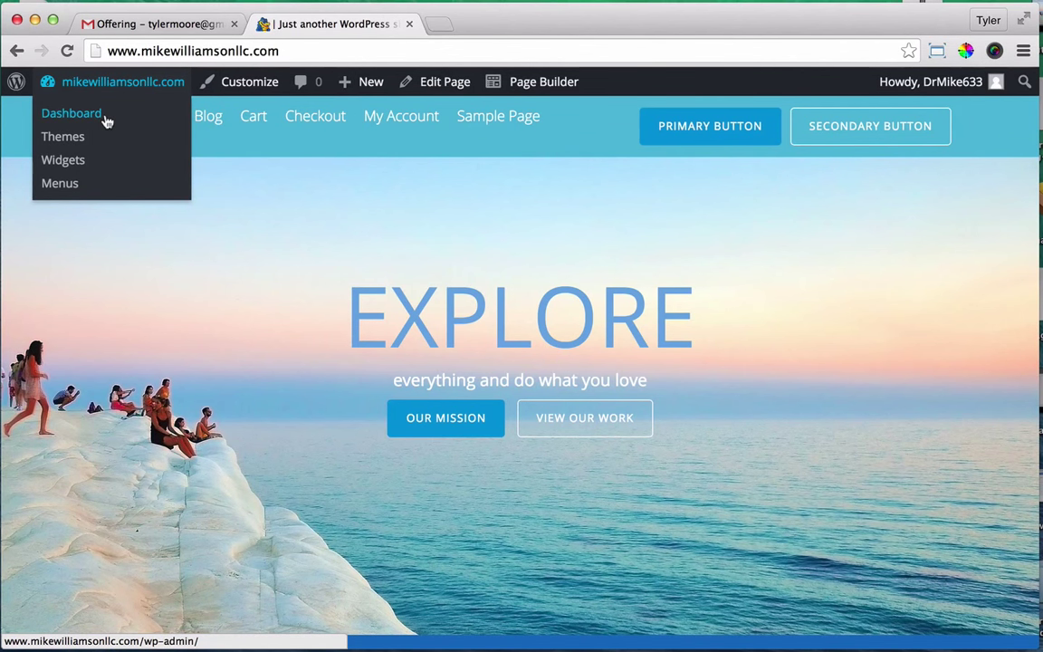
scroll(205, 284, down, 2)
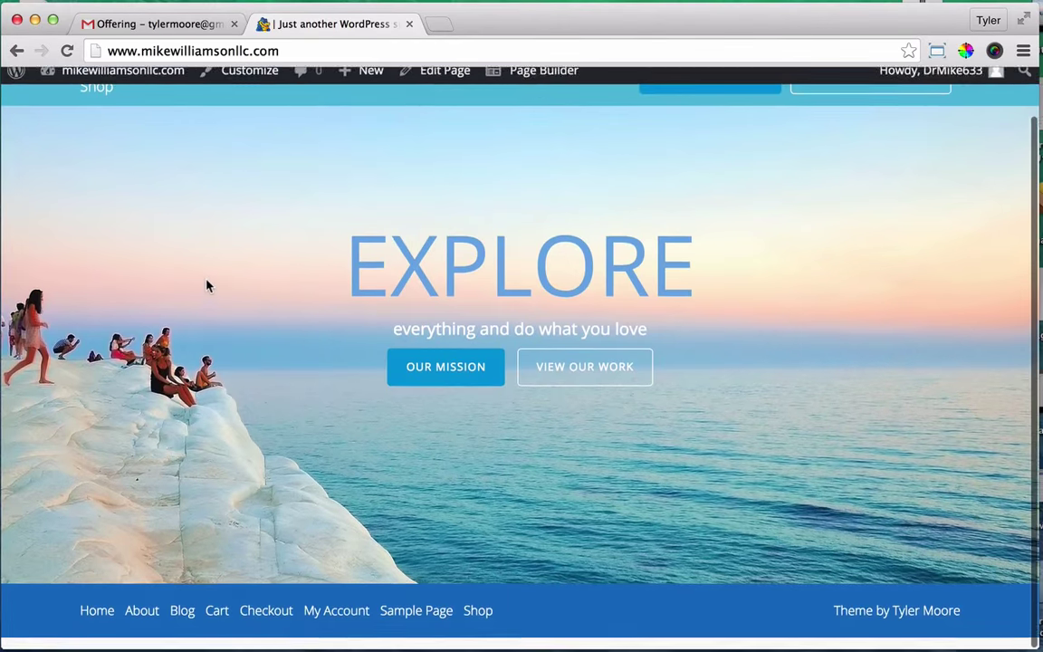
scroll(205, 284, up, 2)
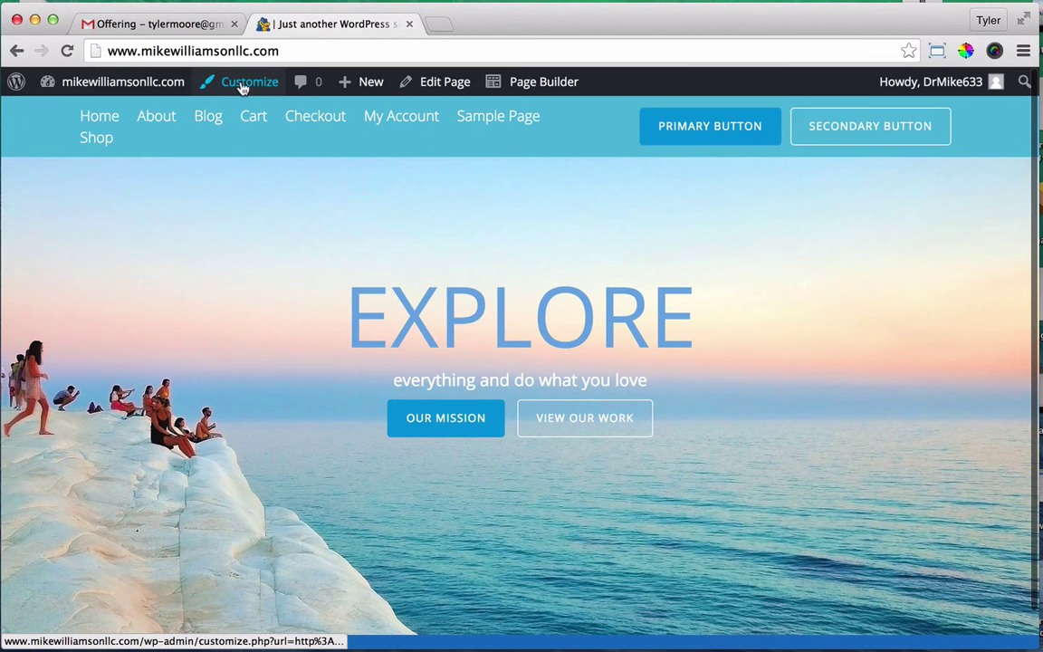
Step: Select Main as the Header Menu under Header Options and publish the change
click(242, 86)
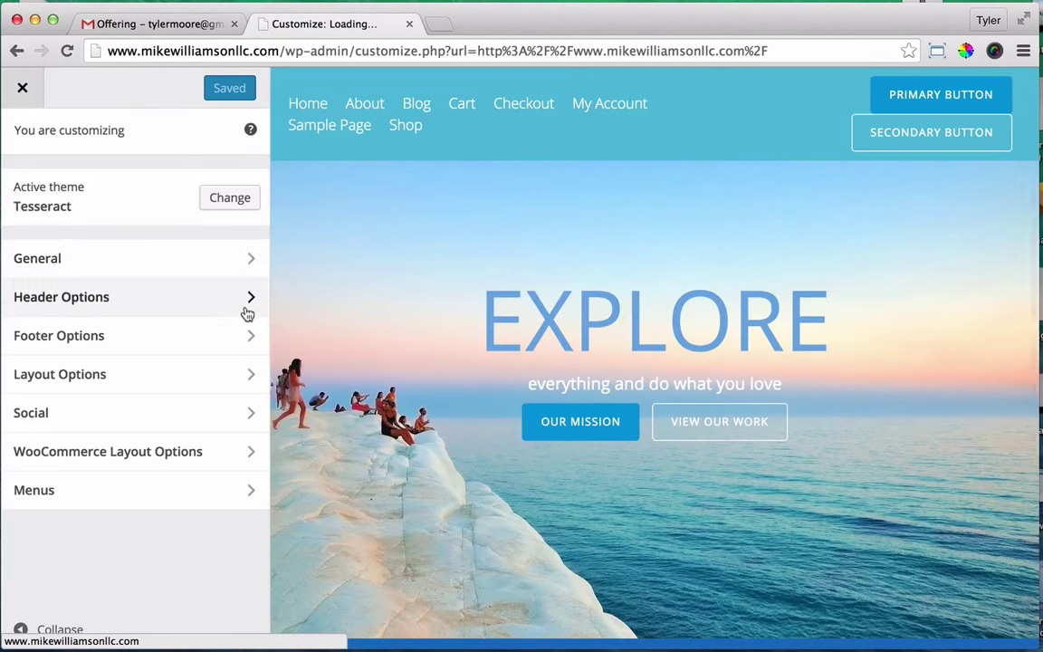
click(248, 312)
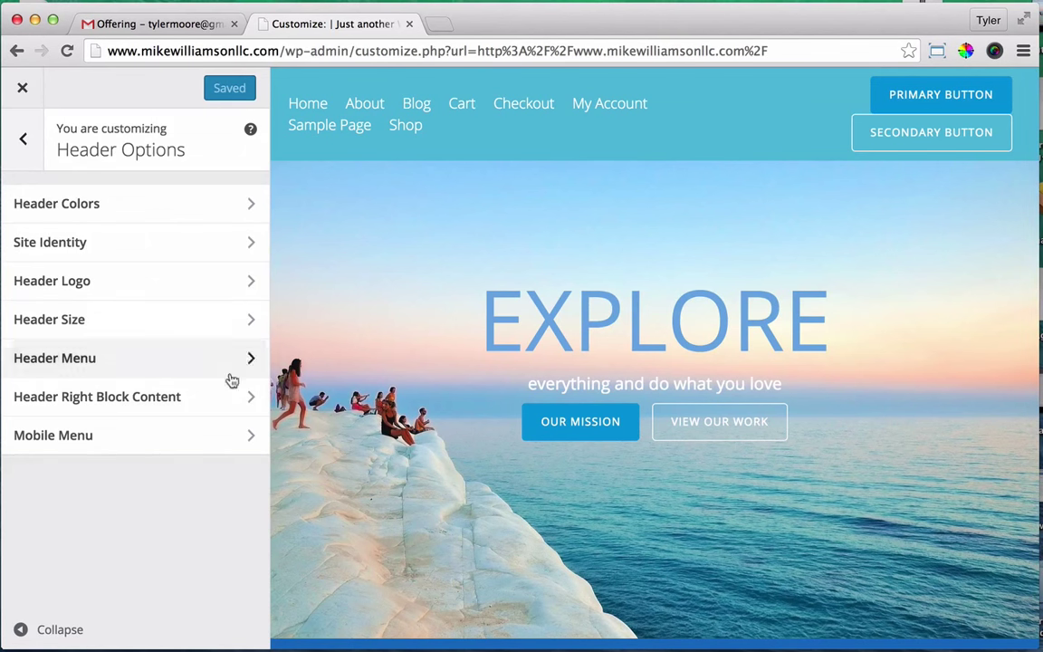
click(211, 437)
click(19, 137)
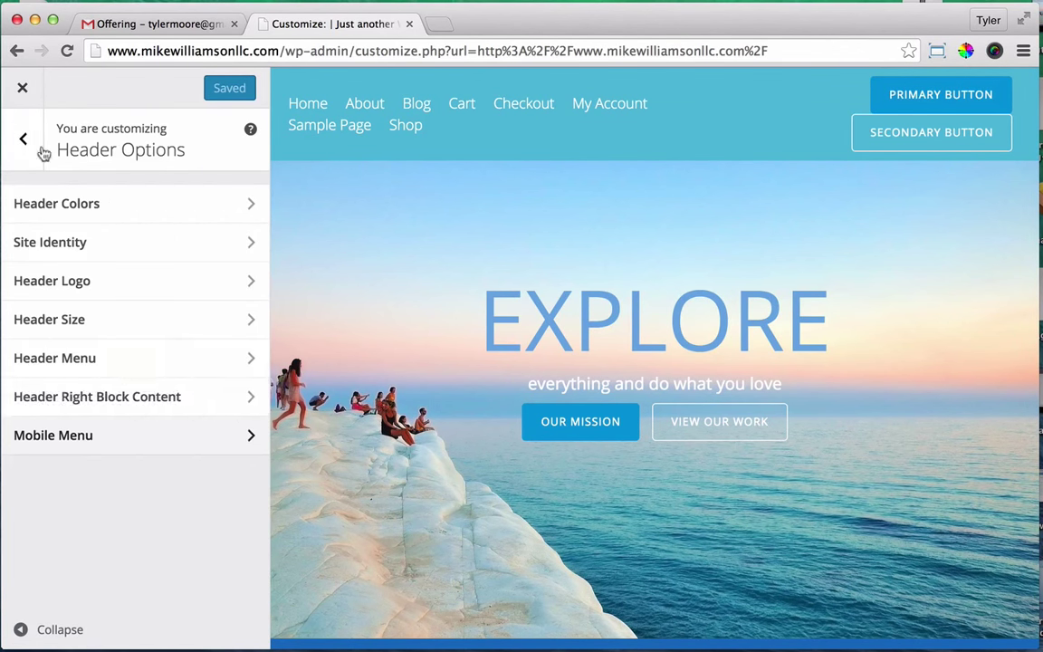
click(239, 357)
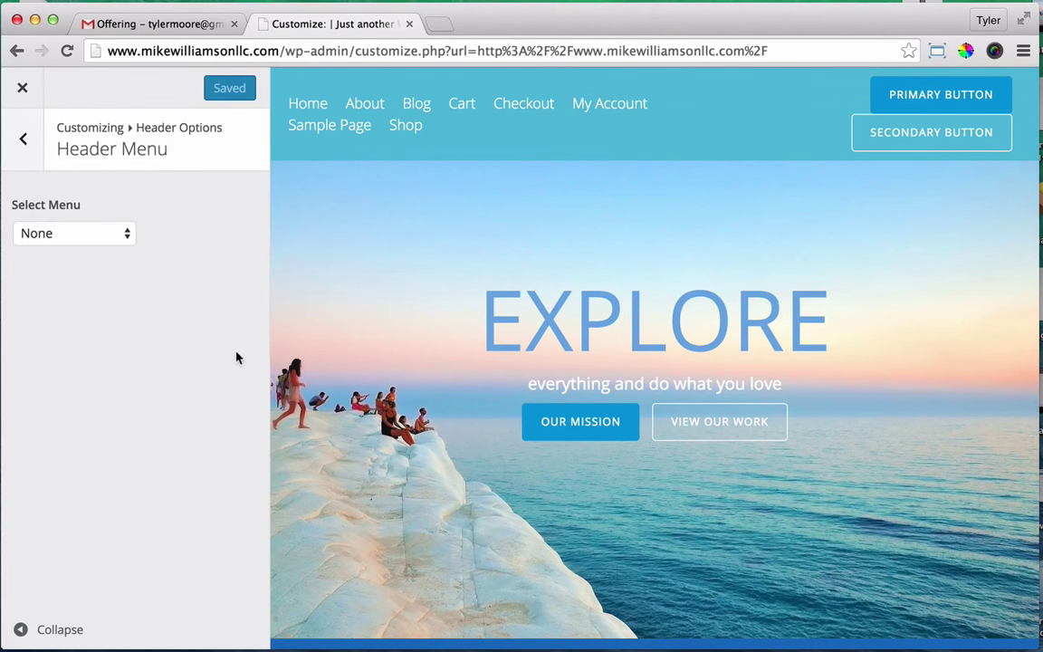
click(120, 231)
click(102, 249)
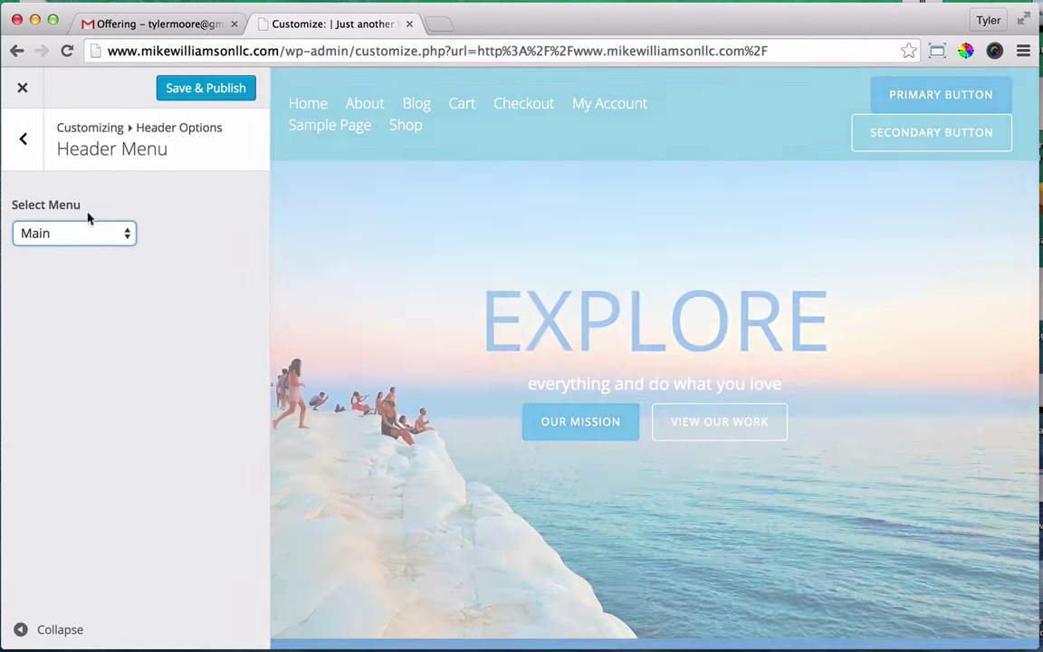
click(214, 92)
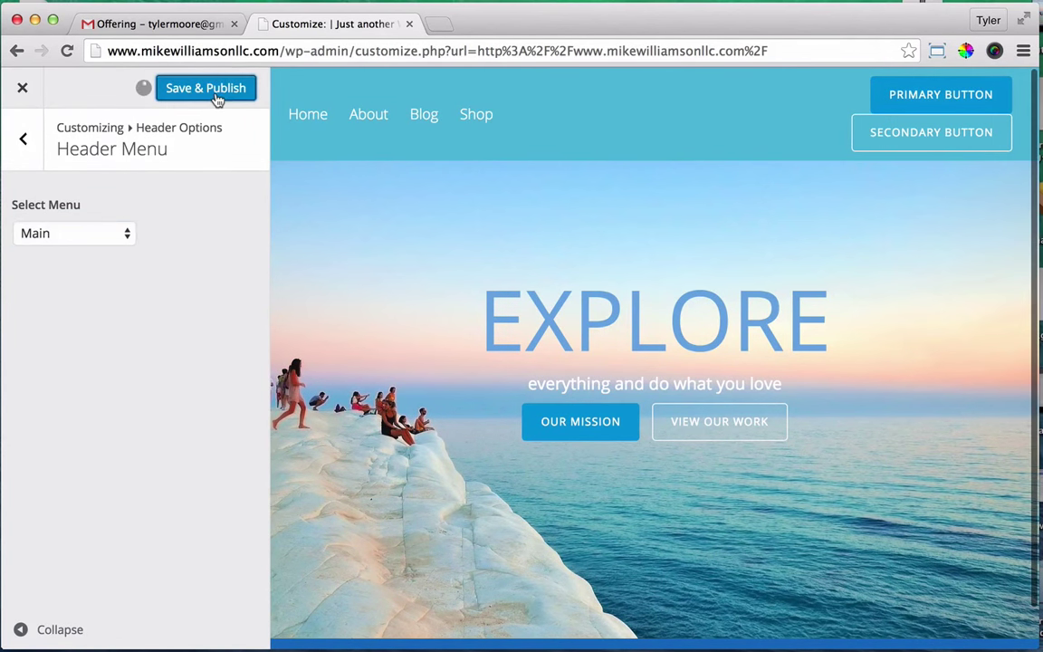
click(25, 90)
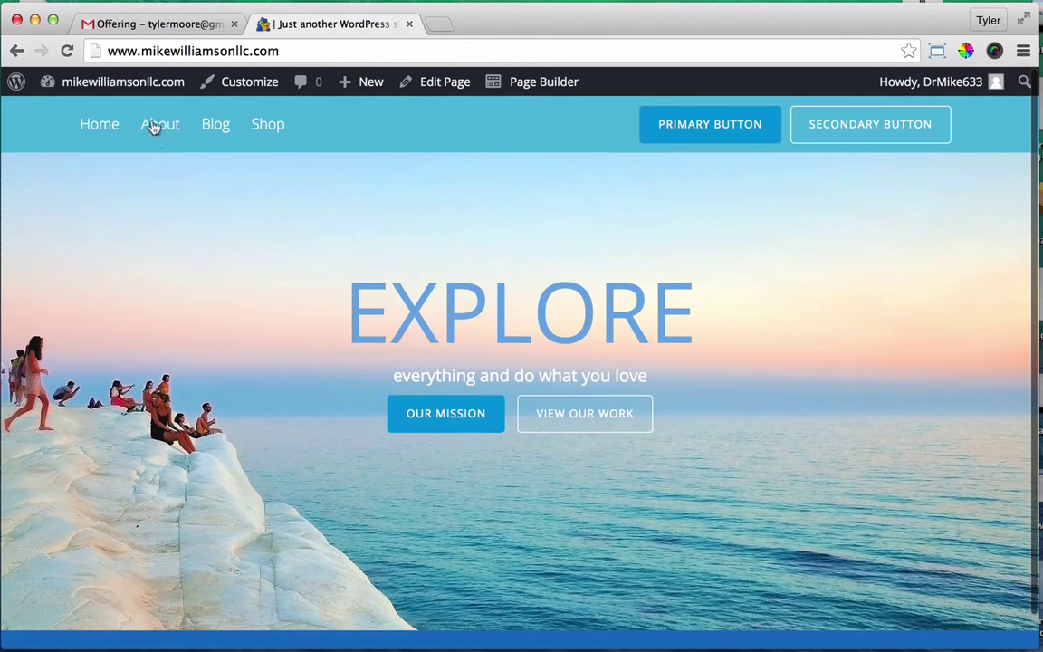
mouse_move(132, 95)
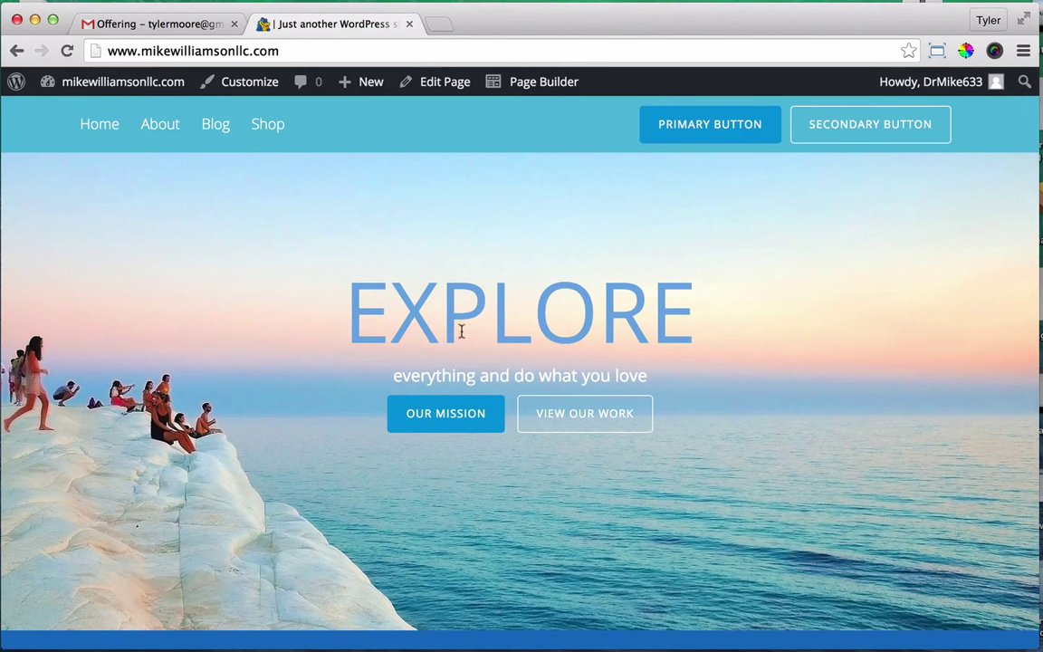
scroll(460, 332, down, 2)
scroll(476, 333, up, 2)
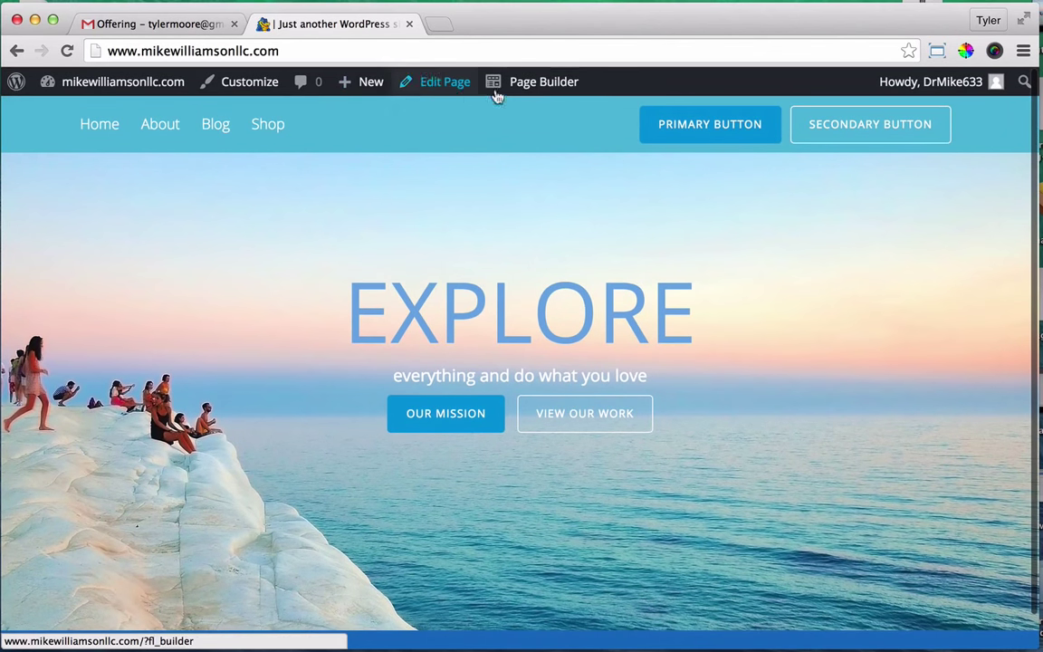
click(530, 90)
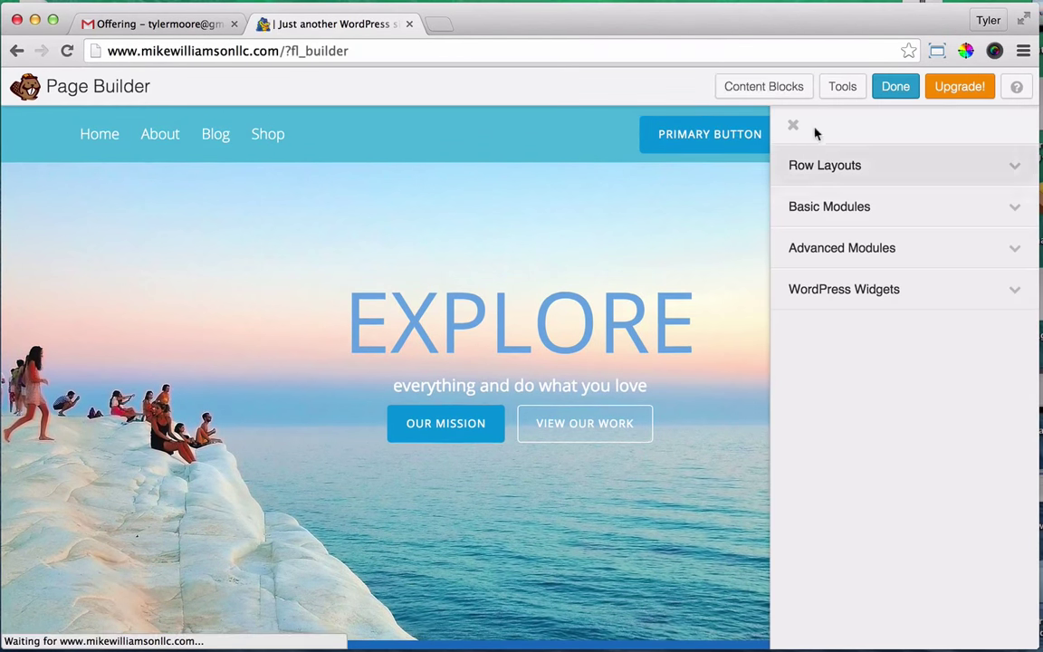
click(785, 86)
scroll(724, 365, down, 2)
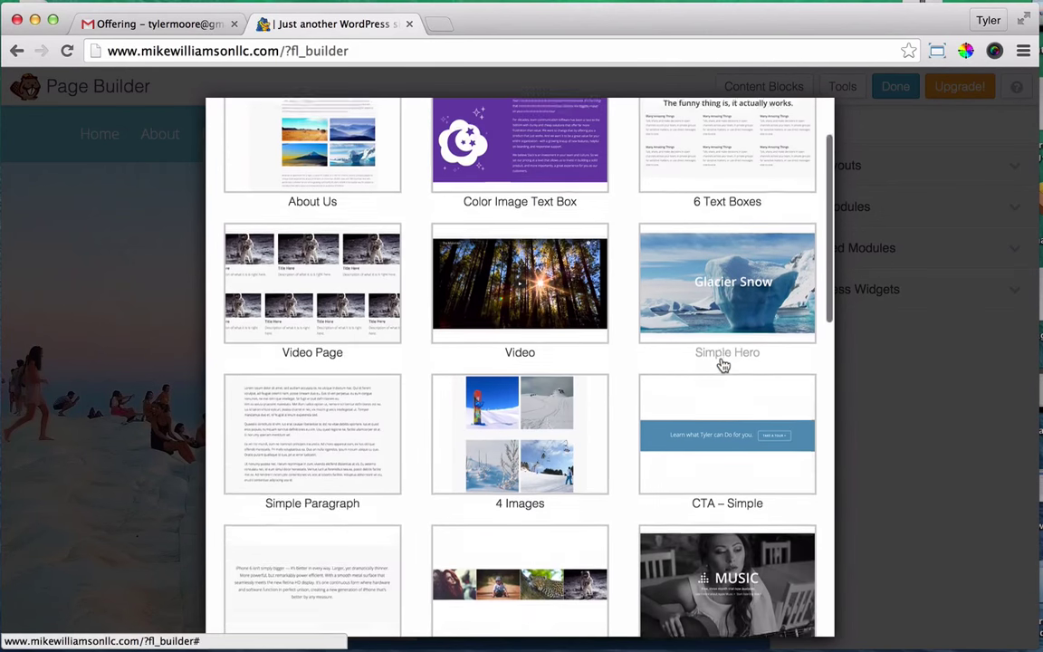
scroll(724, 365, down, 10)
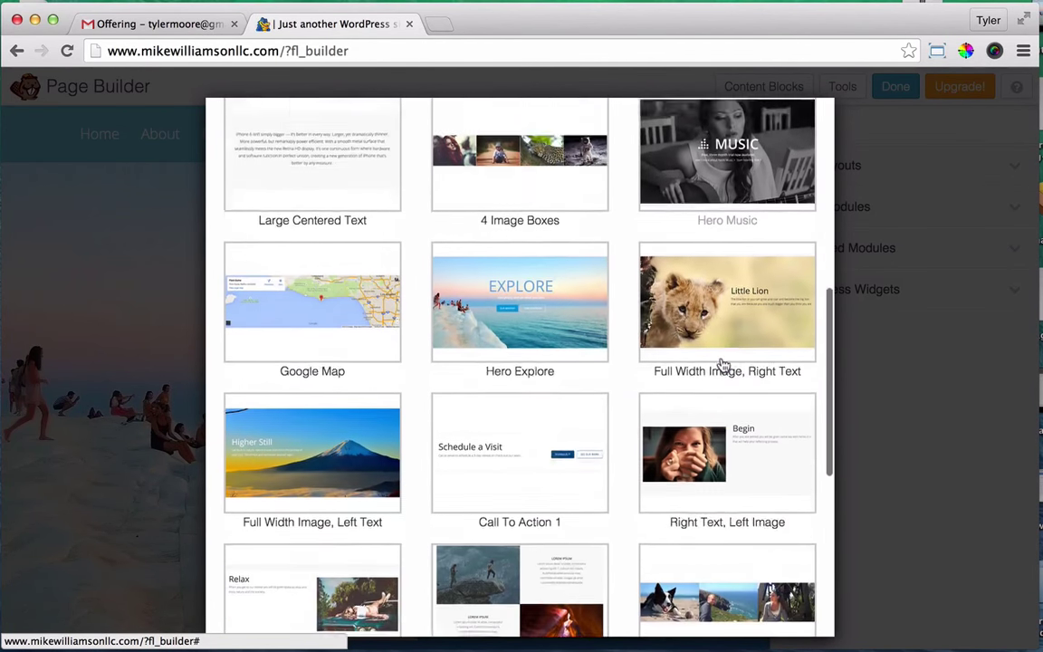
scroll(722, 365, down, 10)
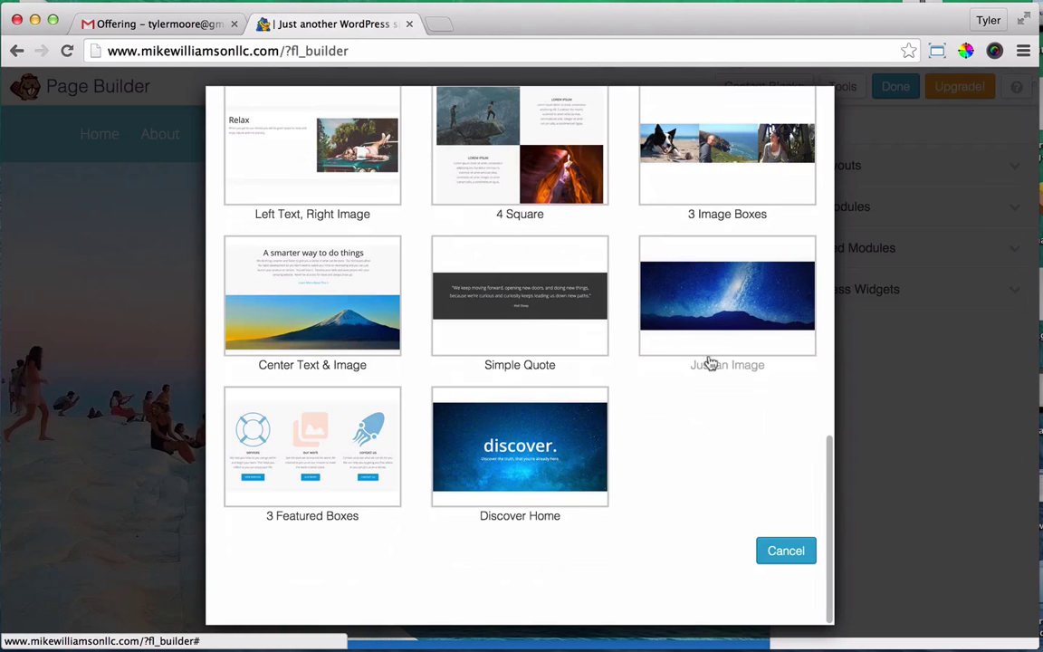
scroll(612, 334, up, 9)
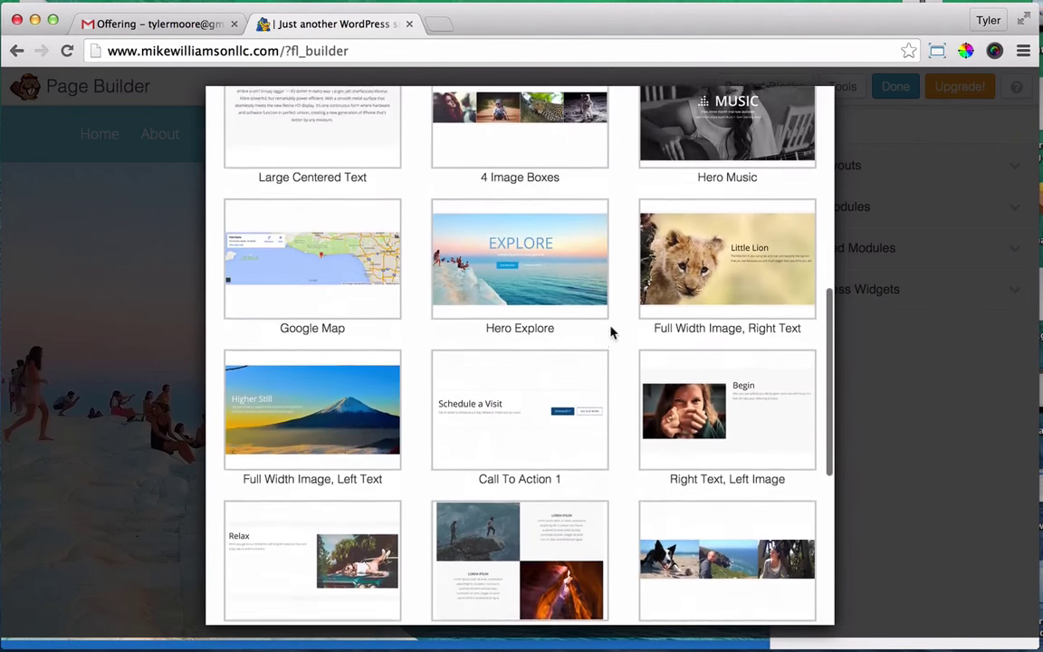
scroll(612, 331, up, 8)
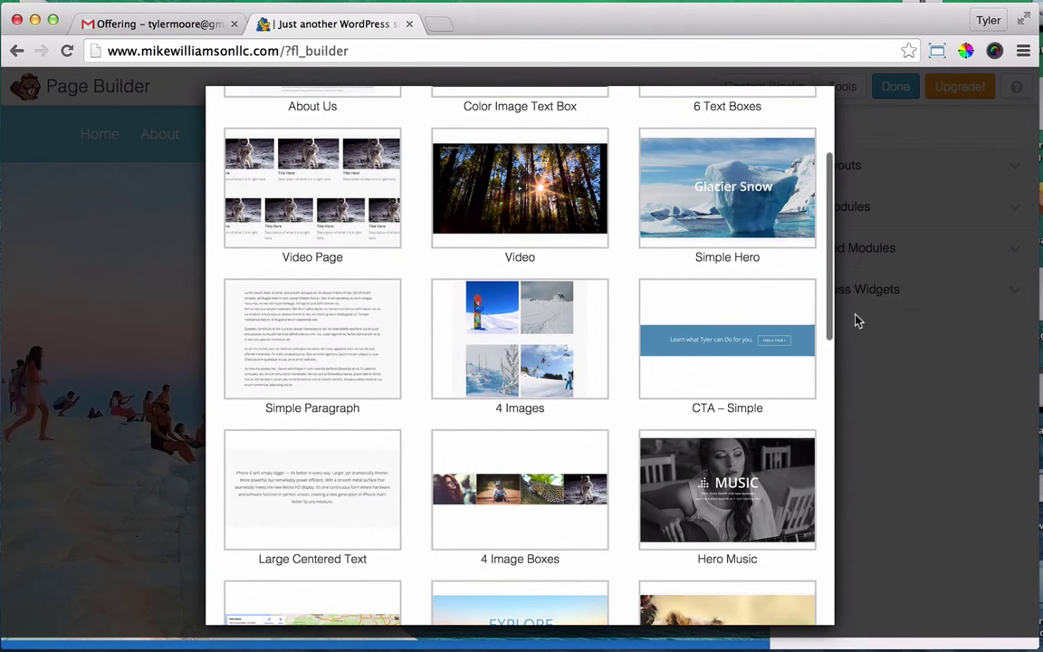
scroll(759, 330, up, 5)
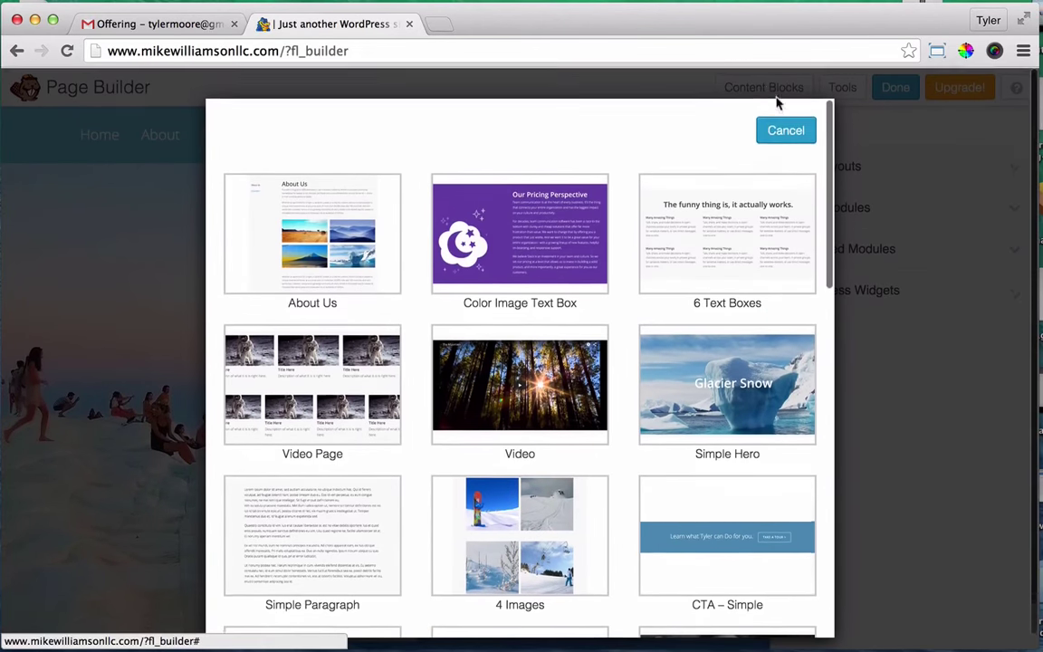
click(786, 130)
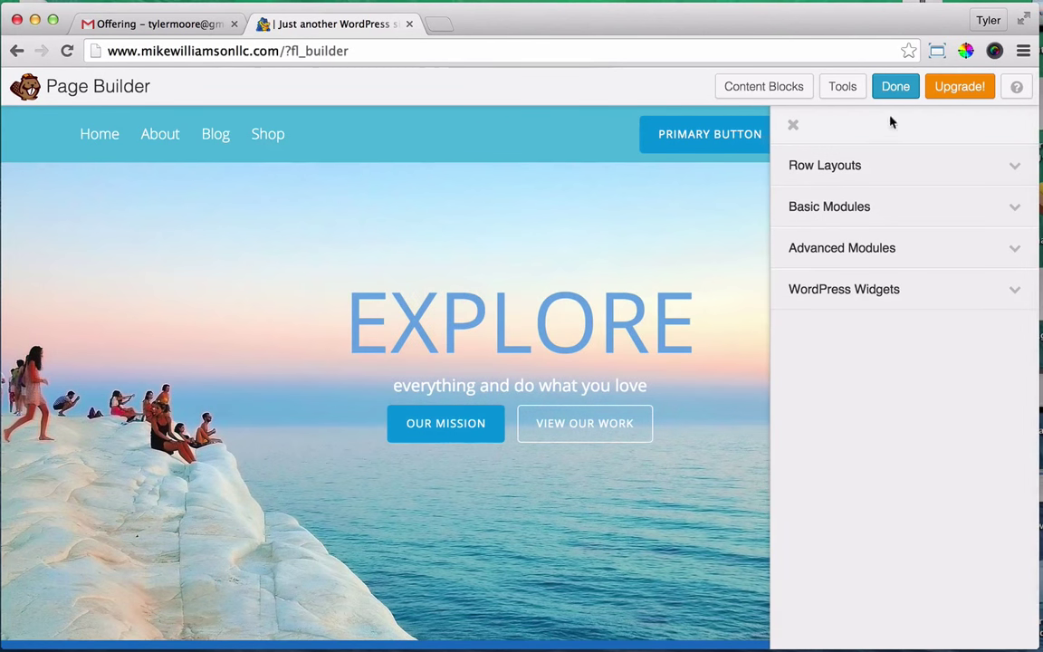
click(887, 87)
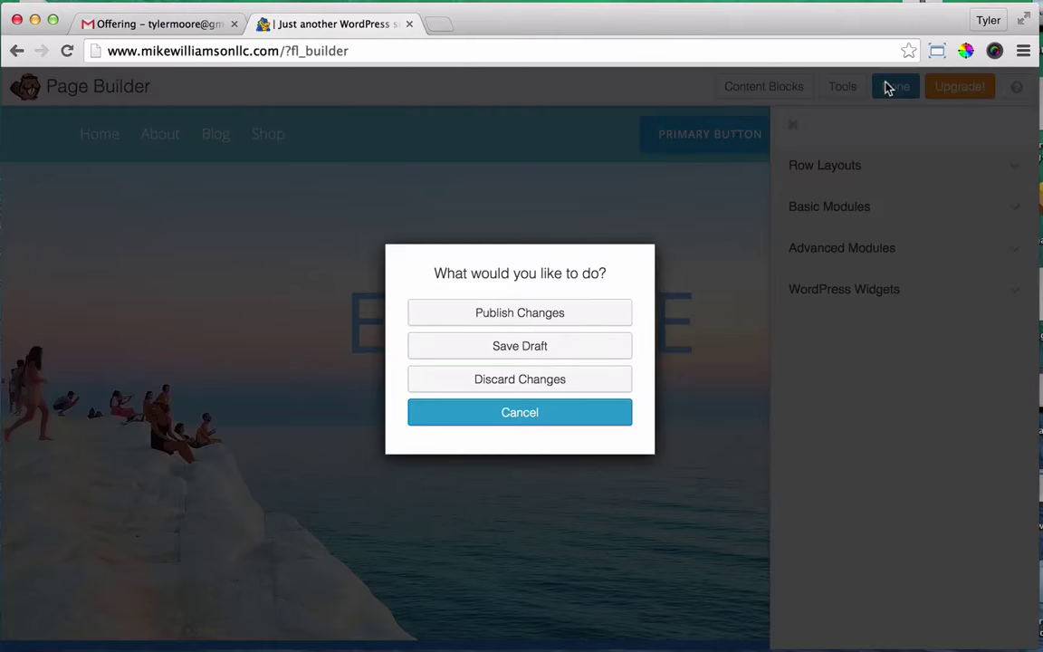
click(563, 305)
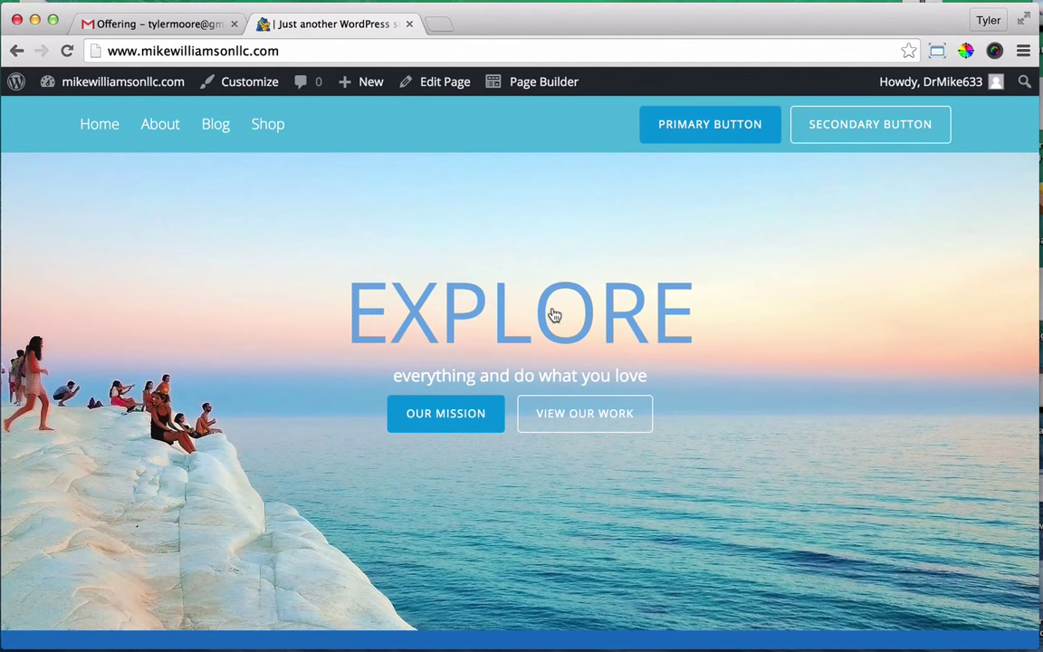
Step: Turn on the header cart in the WooCommerce layout settings, publish, and reload the live site
mouse_move(105, 94)
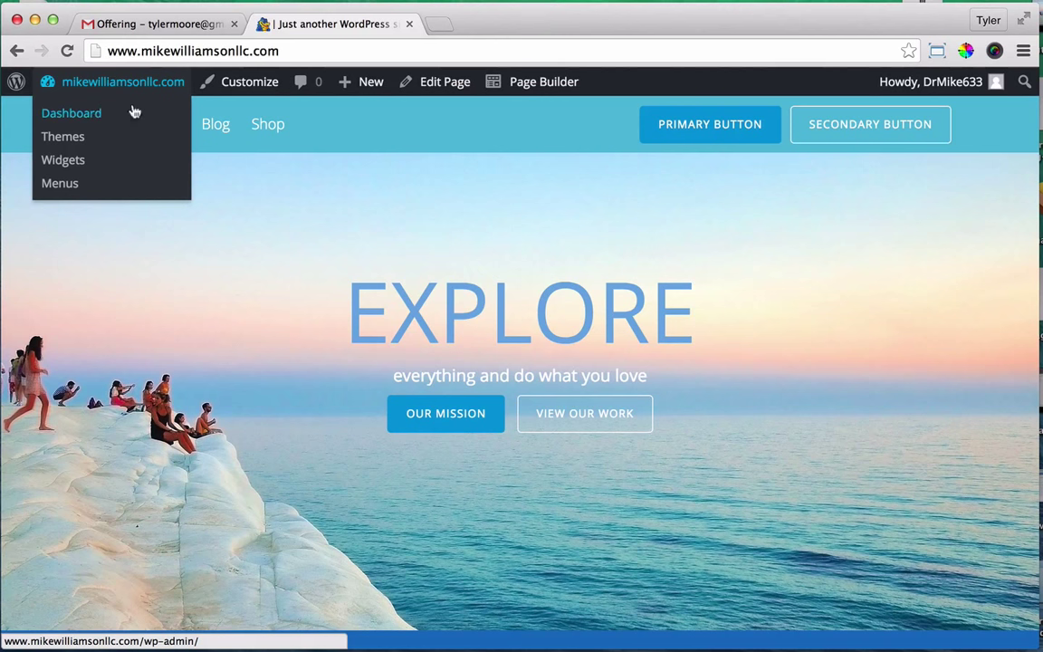
click(242, 82)
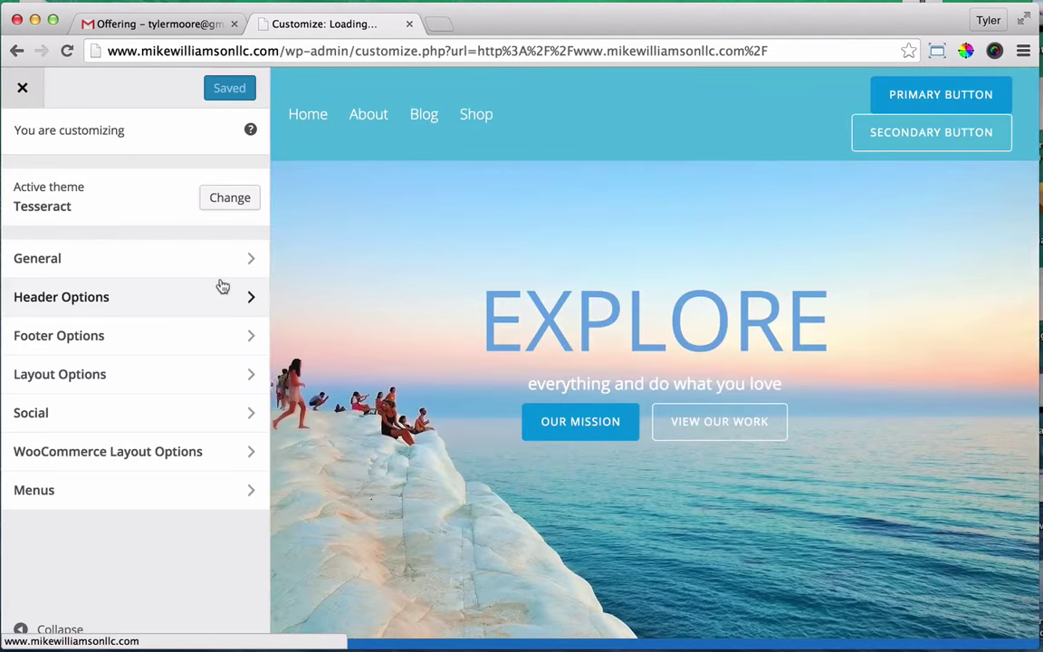
click(229, 453)
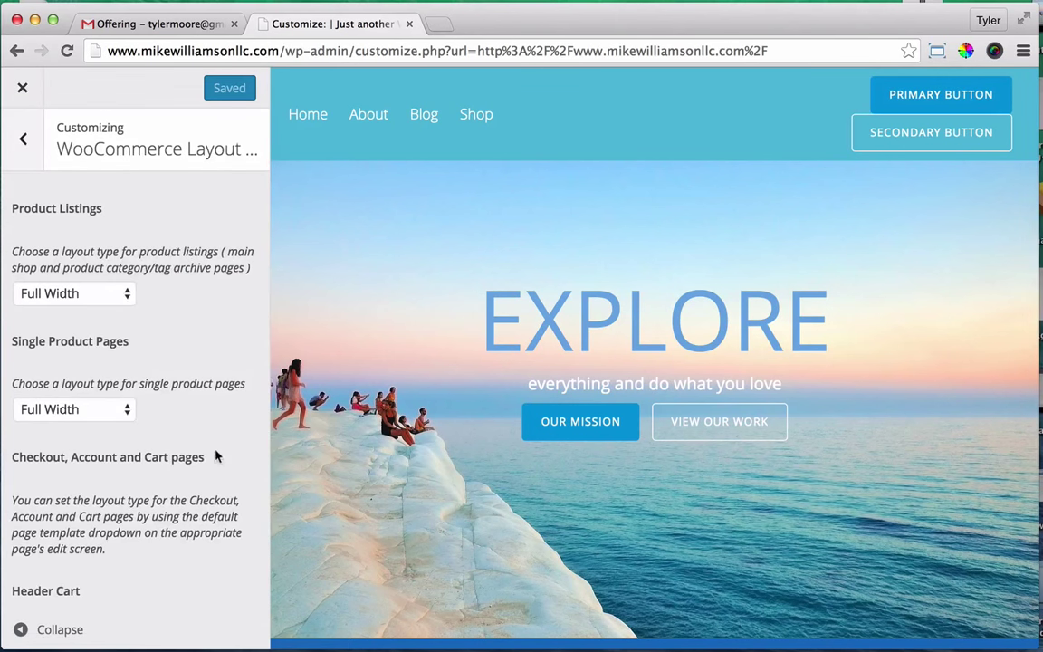
scroll(22, 140, down, 2)
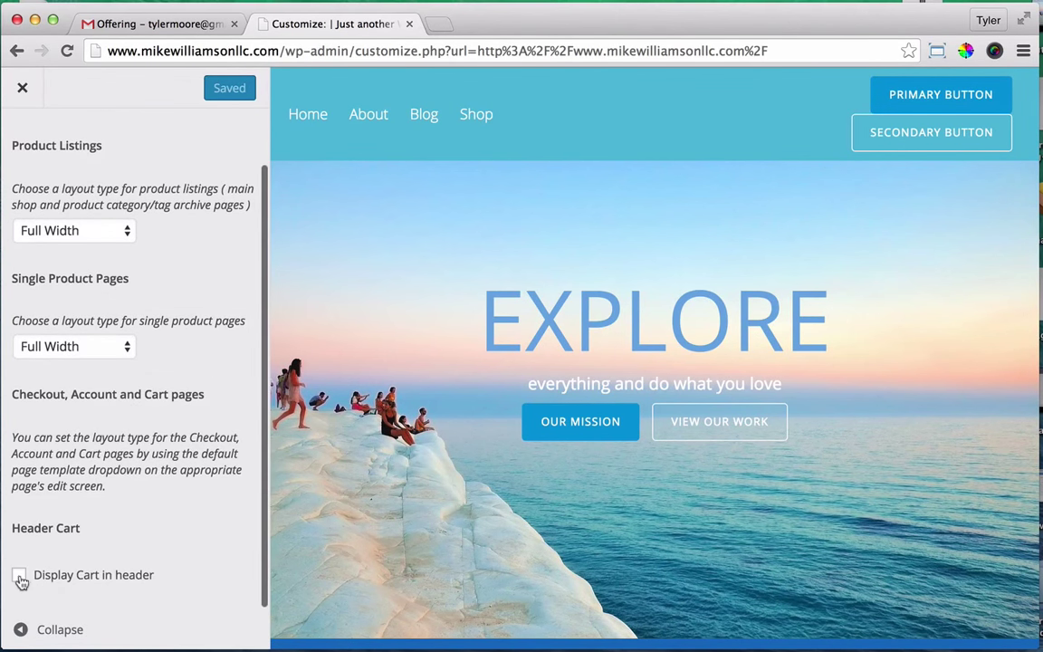
click(19, 574)
click(209, 89)
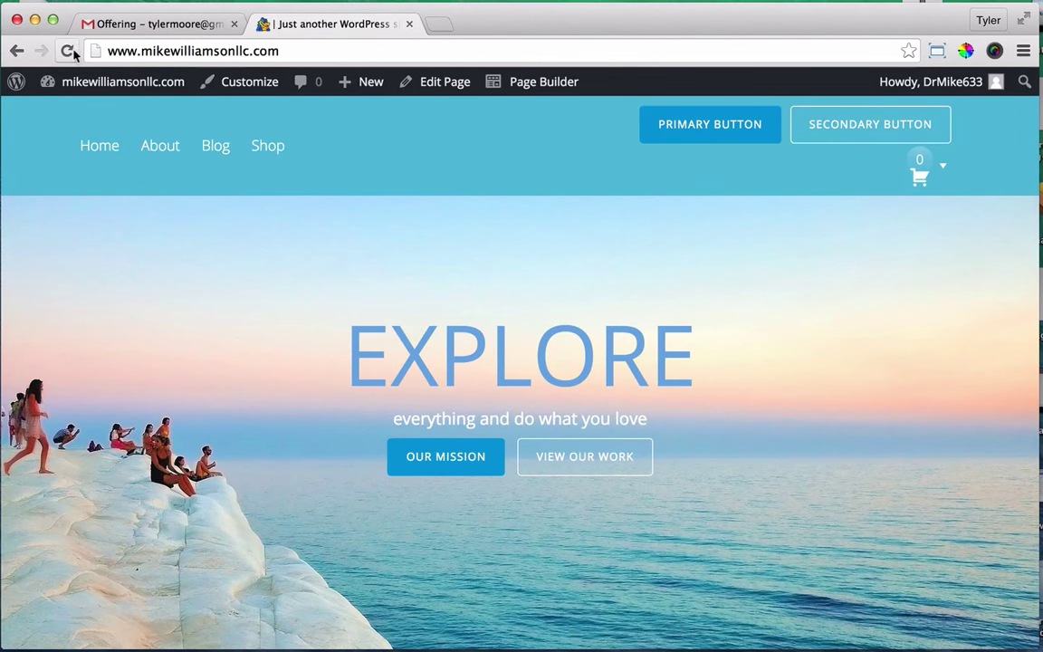
click(72, 51)
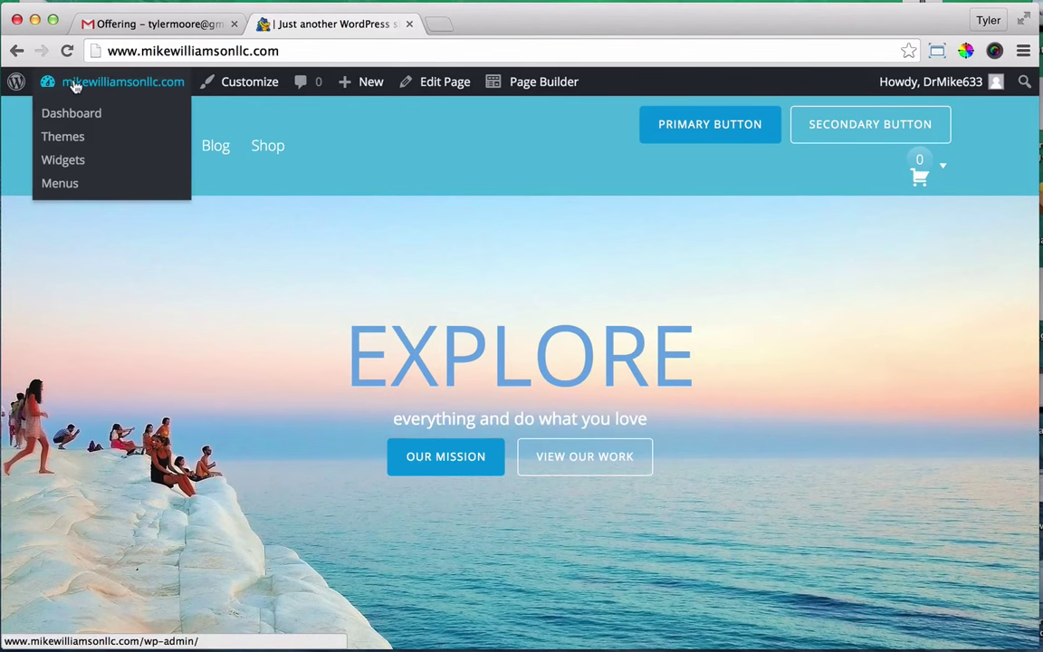
Step: Drag the Header Blocks Width Proportion slider left so the buttons sit side by side, publish, and close
click(241, 84)
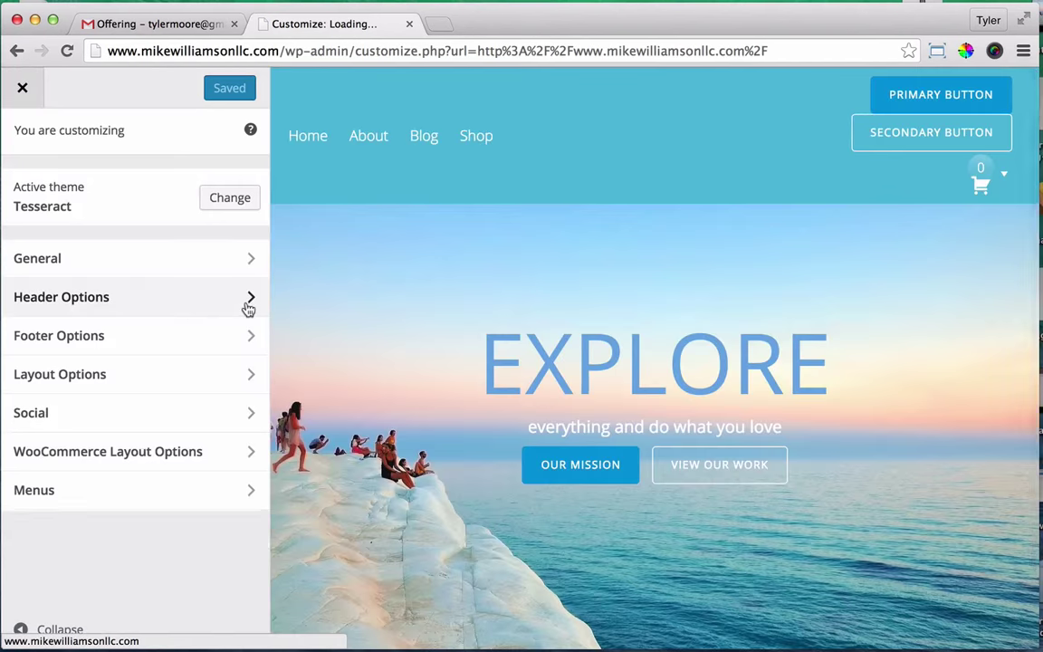
click(248, 309)
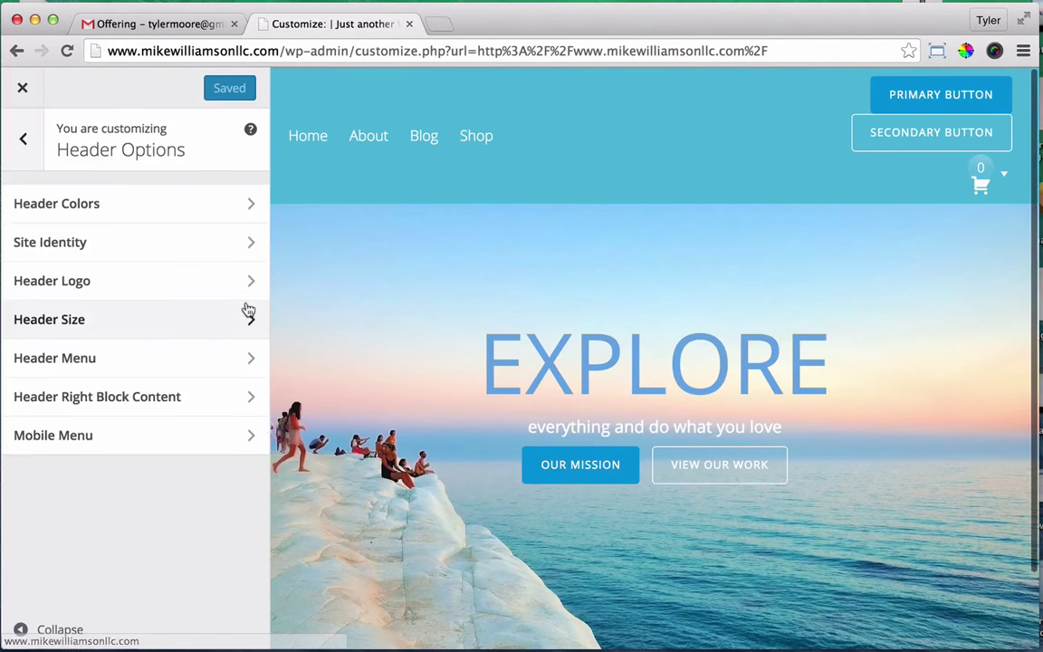
click(206, 400)
click(24, 145)
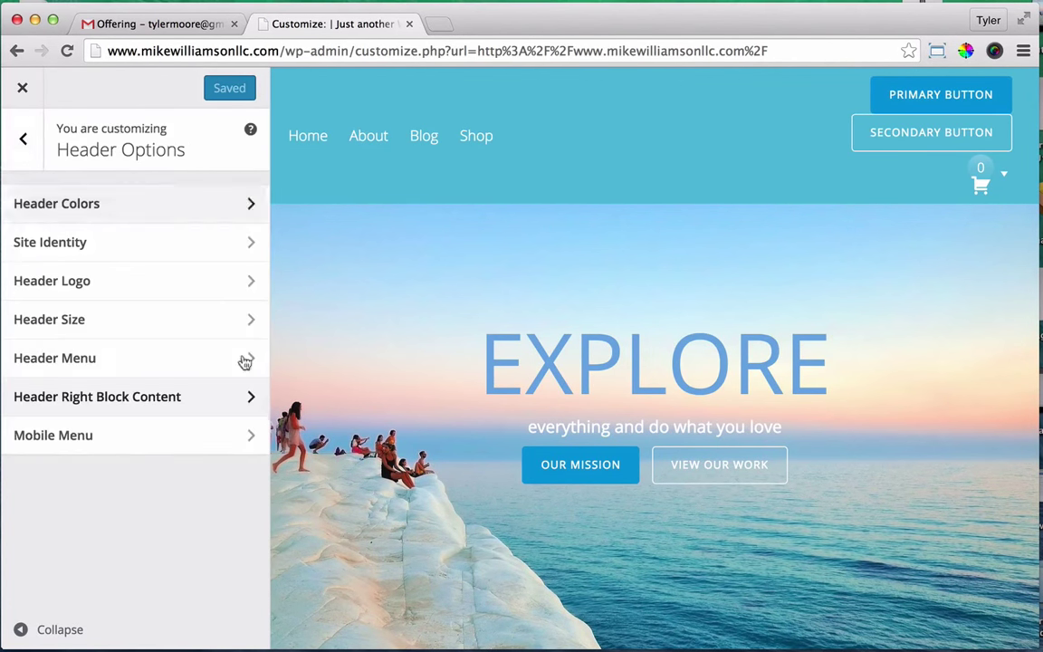
click(246, 362)
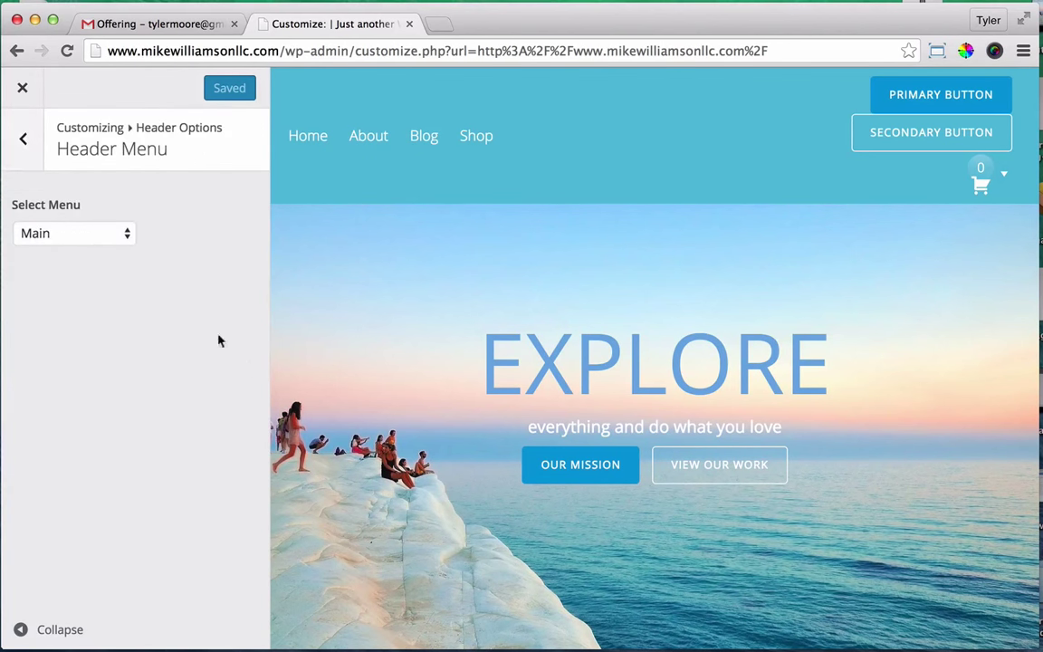
click(29, 136)
click(244, 316)
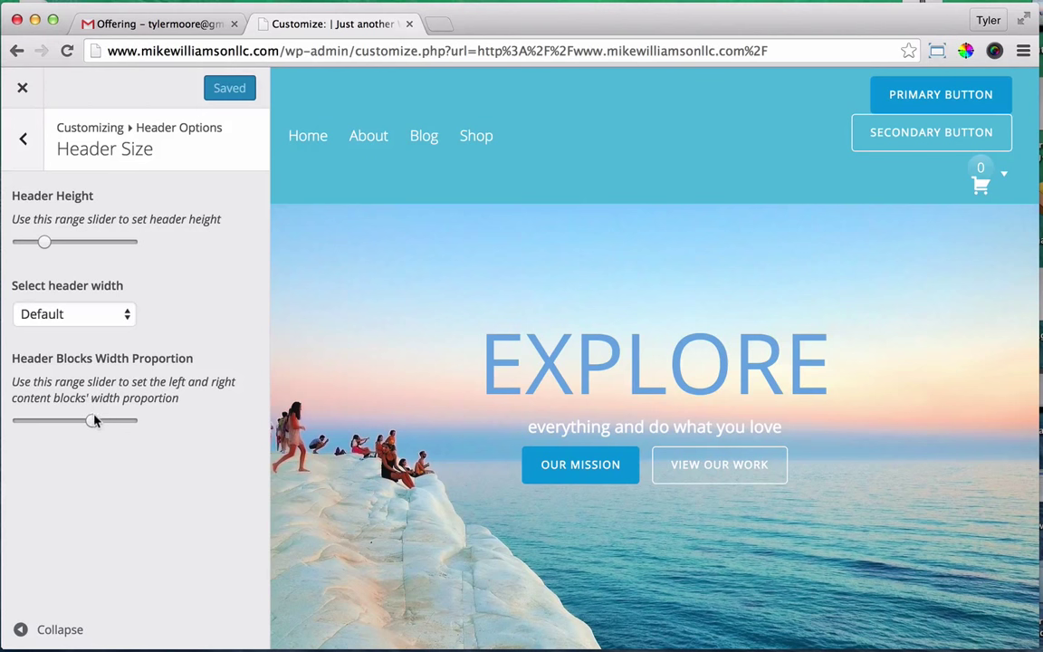
drag(93, 421, 76, 421)
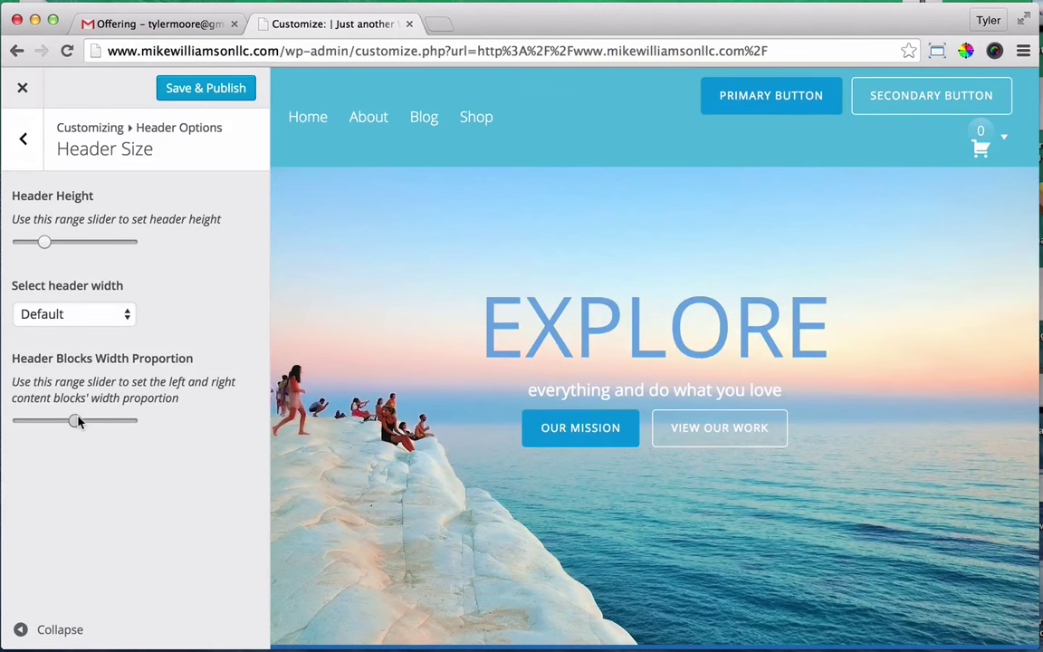
click(222, 93)
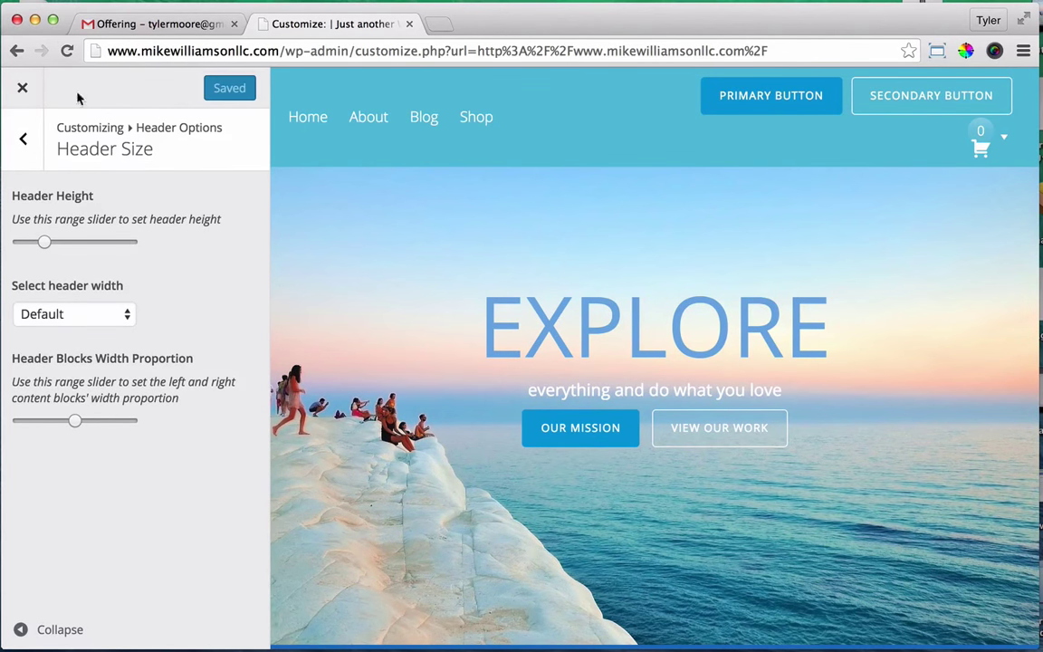
click(25, 92)
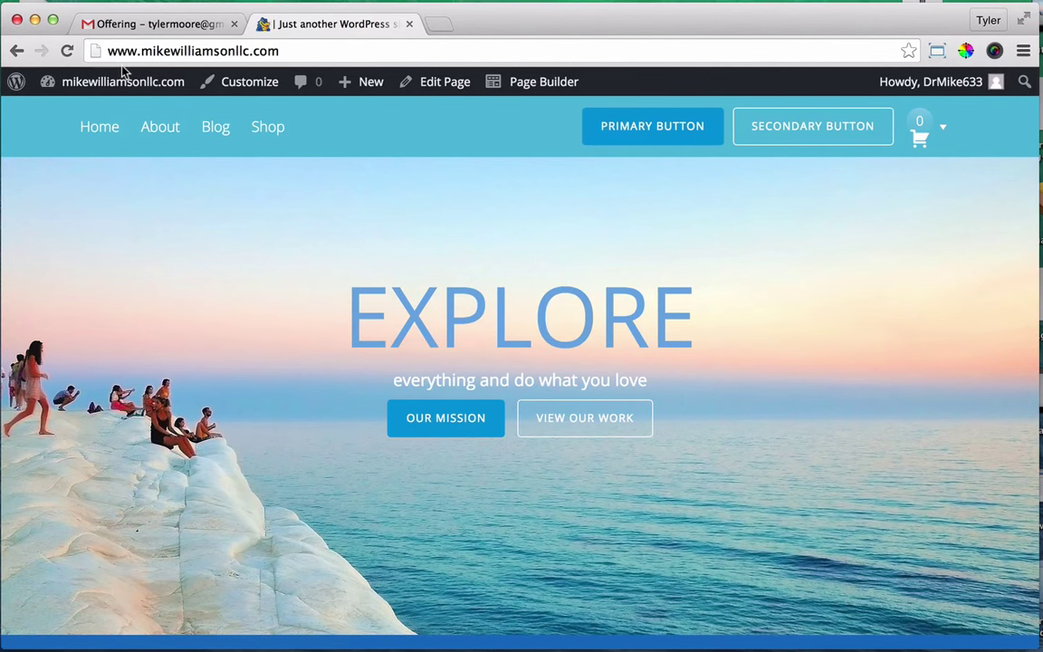
Step: Glance at the email tab and the blog page, return home, then go to the admin Dashboard
mouse_move(152, 92)
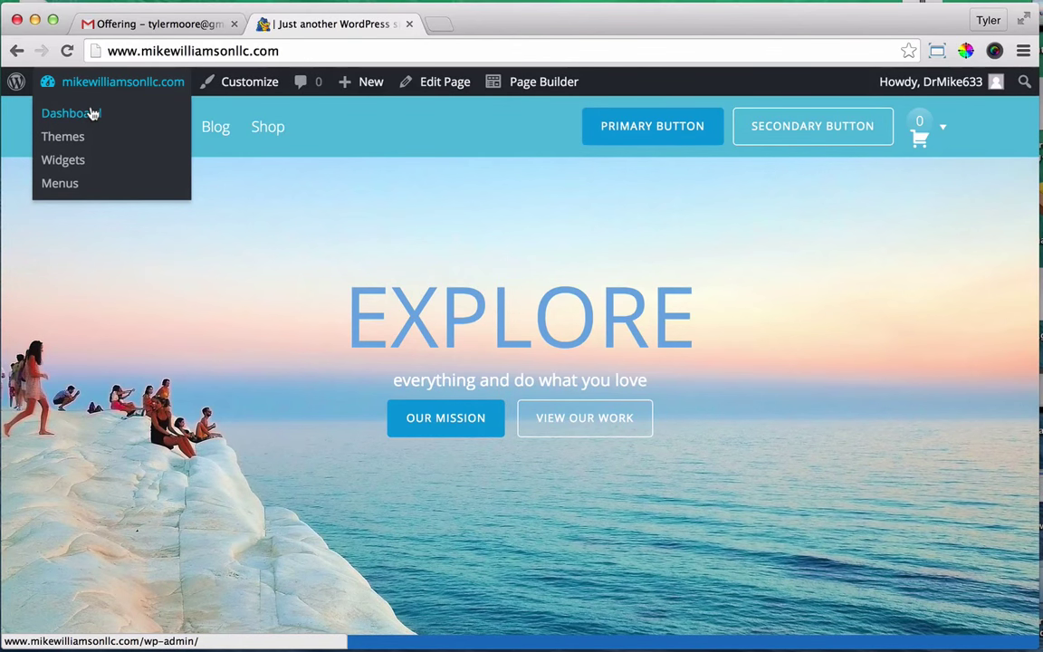
click(208, 27)
click(319, 27)
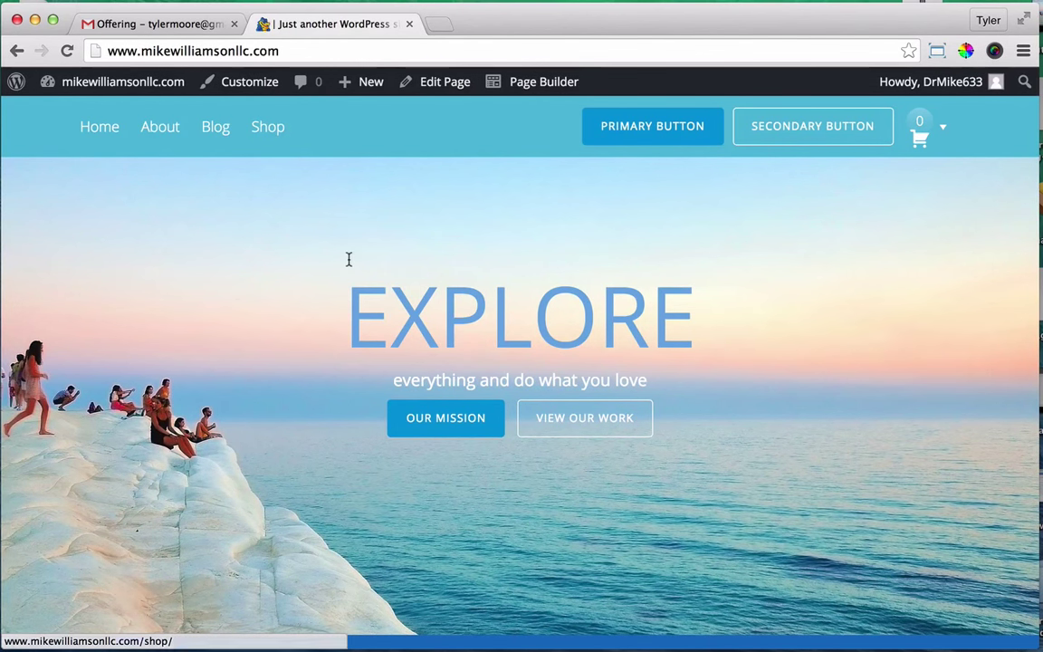
scroll(350, 260, down, 3)
scroll(349, 261, up, 3)
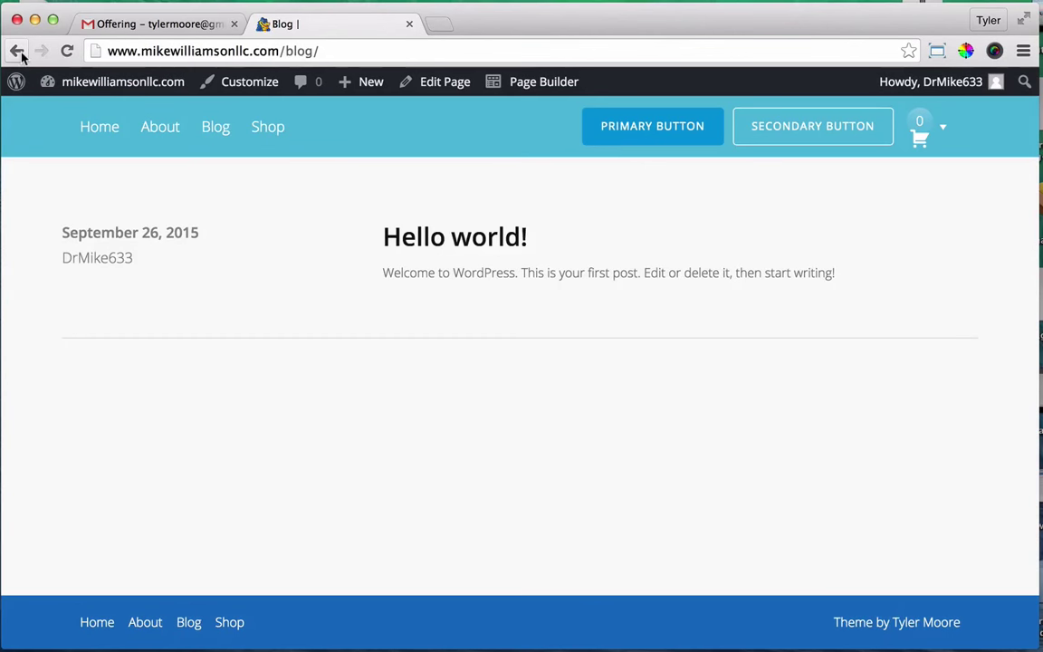
click(18, 51)
mouse_move(105, 90)
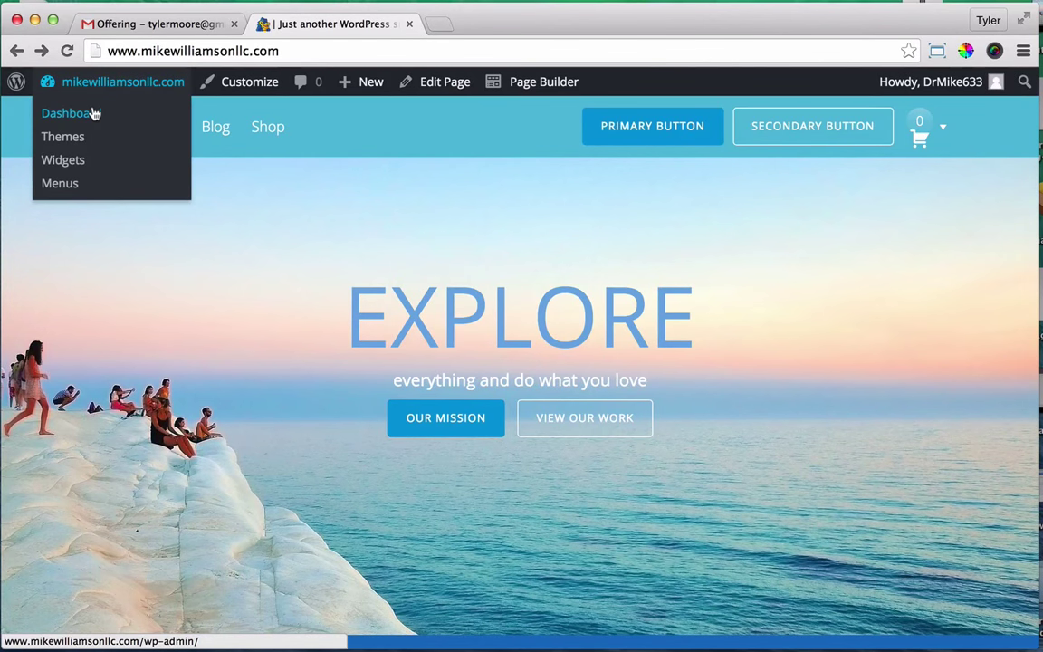
click(93, 109)
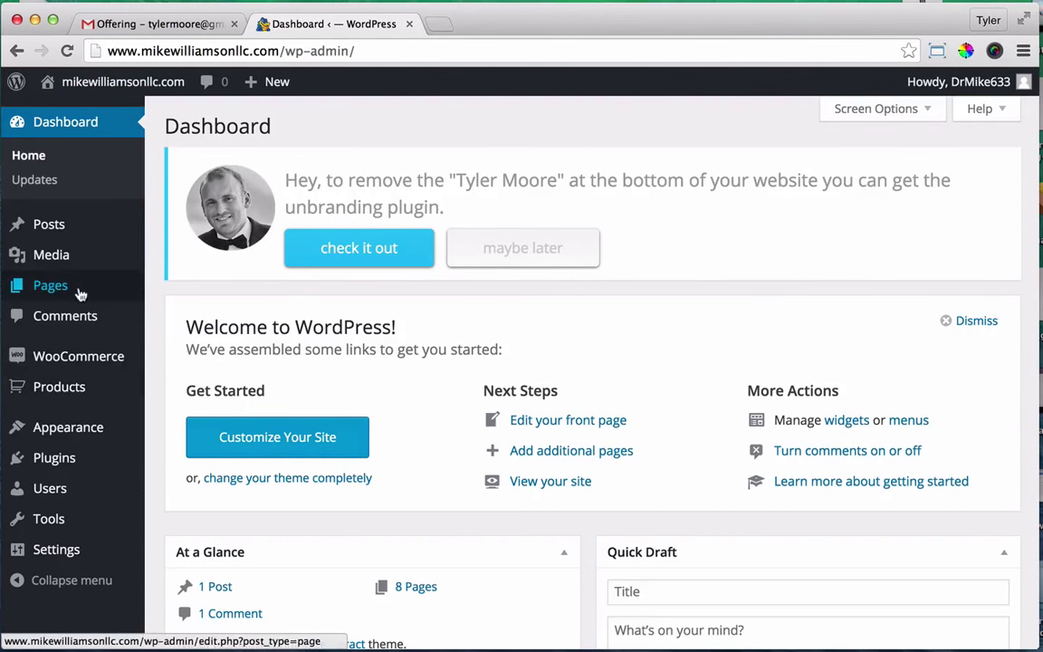
Step: Add a new post titled 'This is blog content' with body 'hell this is the blog content'
click(83, 232)
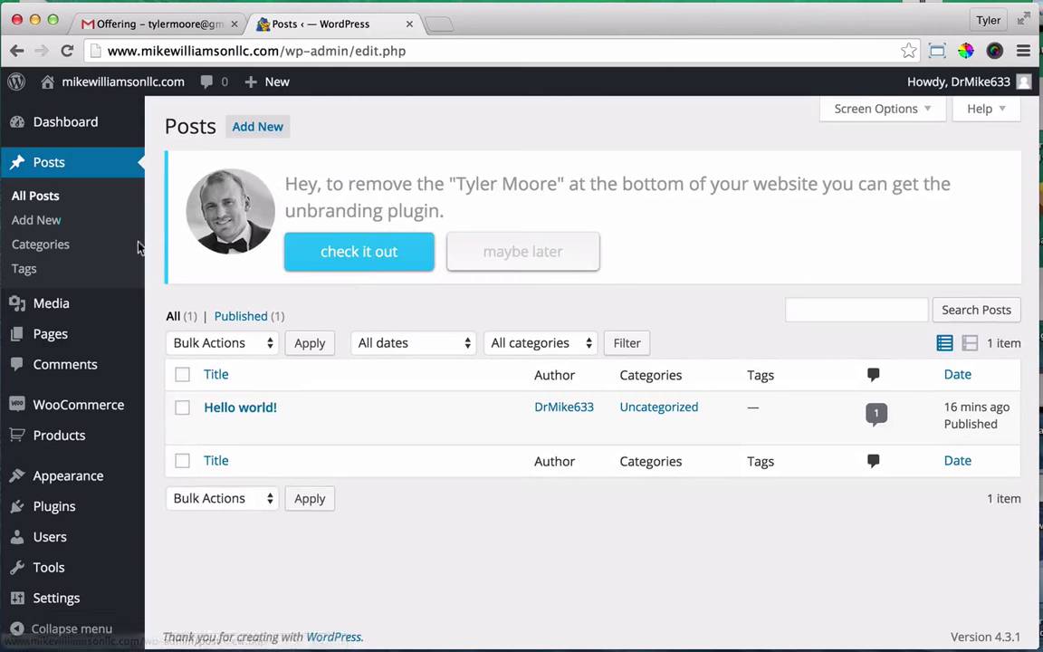
click(262, 129)
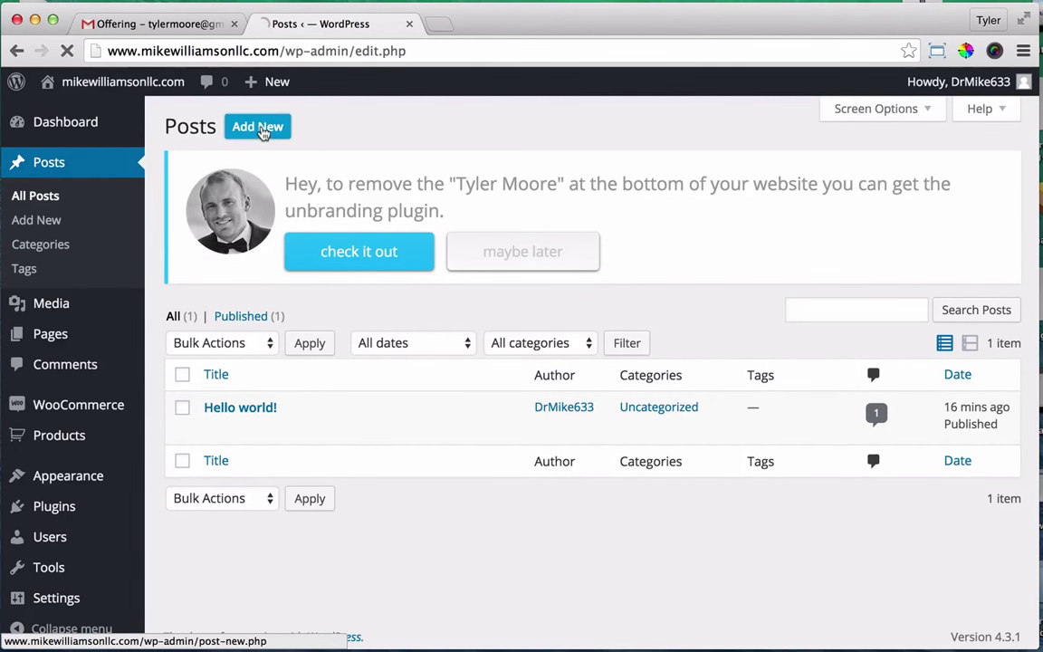
click(433, 320)
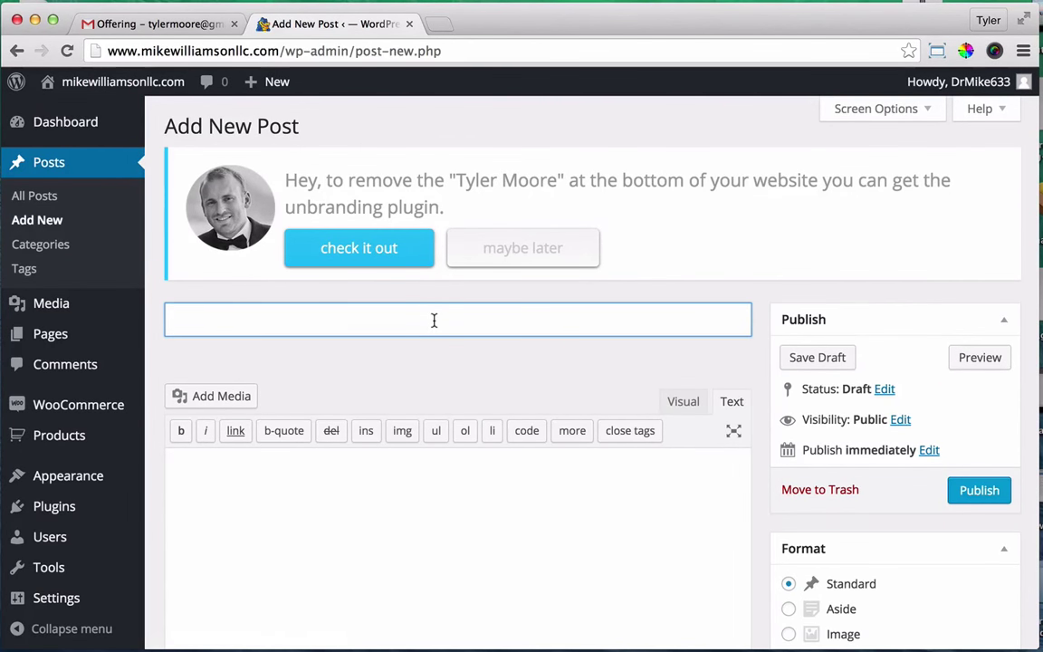
text(This is blog content)
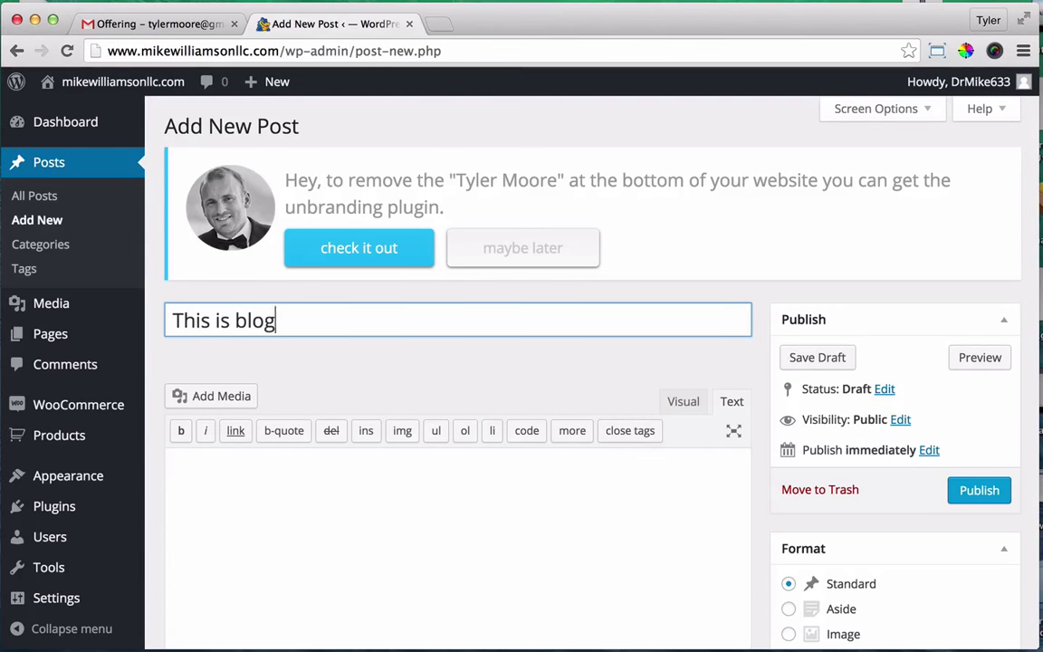
click(601, 558)
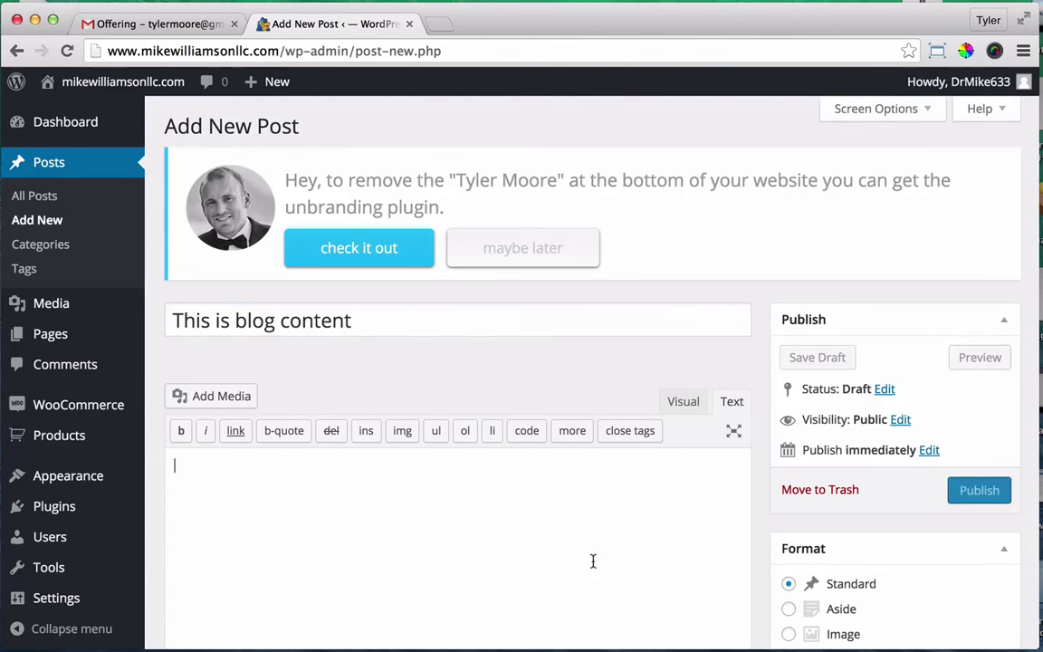
text(hell this is the blog content)
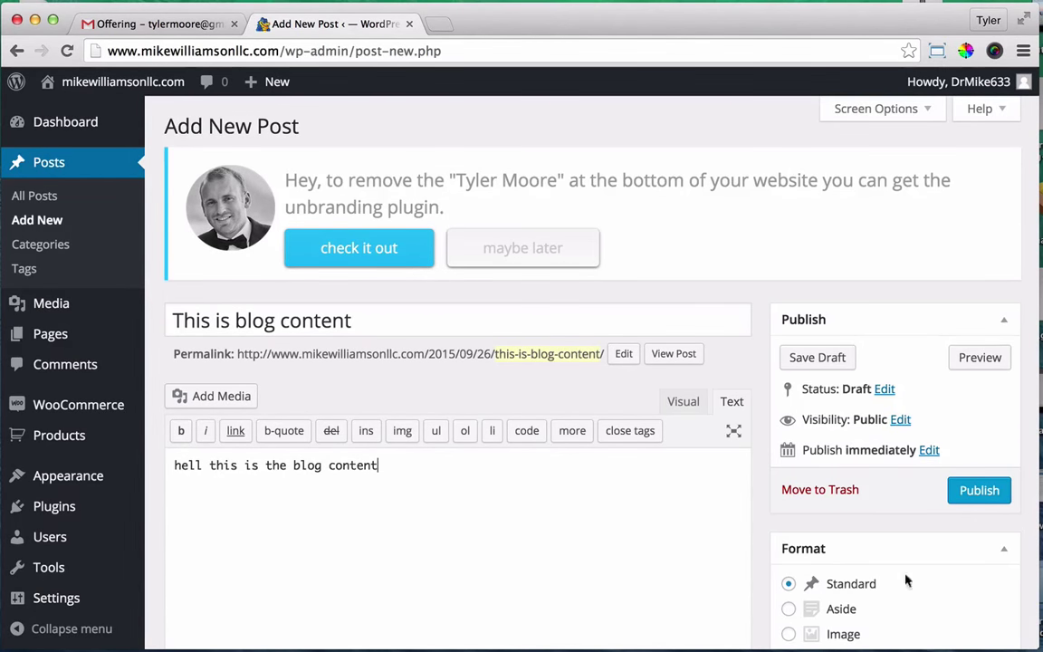
scroll(906, 581, down, 5)
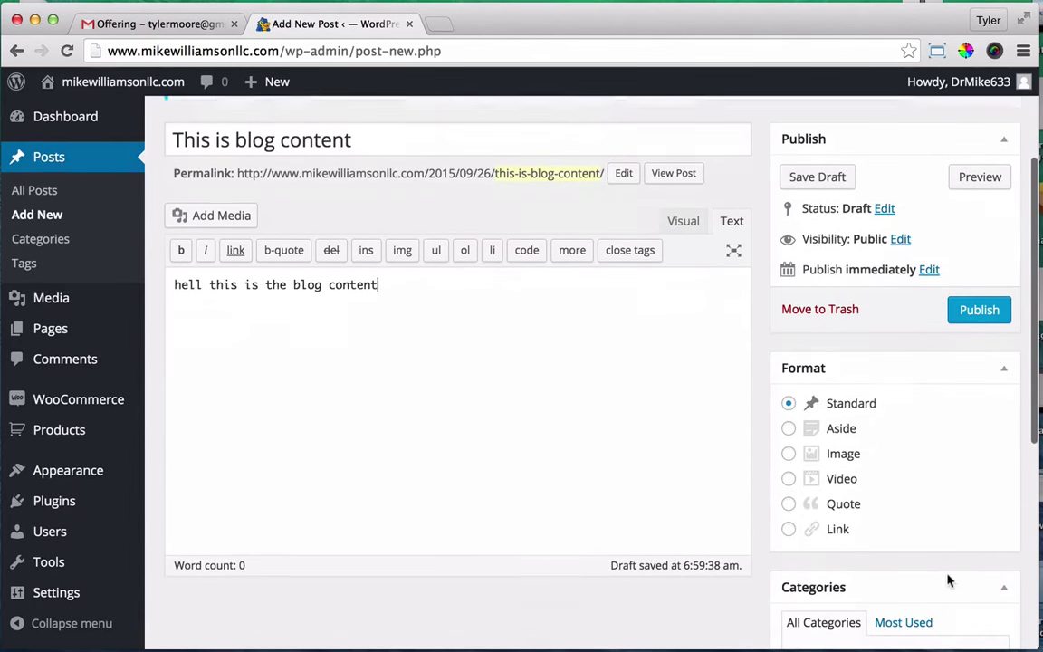
scroll(939, 486, down, 3)
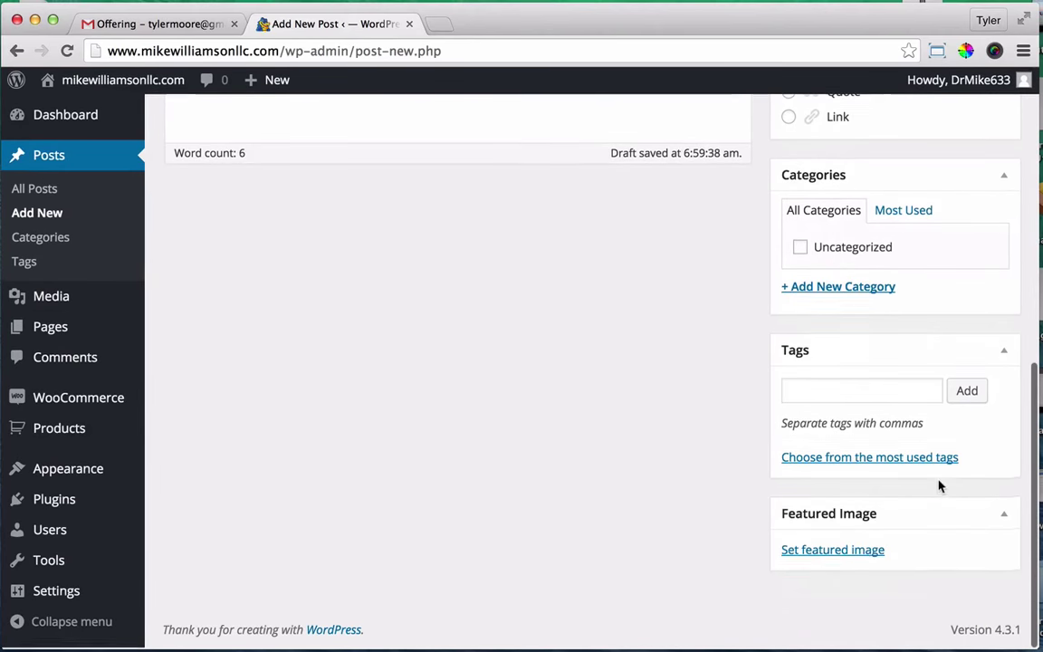
Step: Upload girl-869159_1920.jpg from the computer and use it as the draft's featured image
click(842, 552)
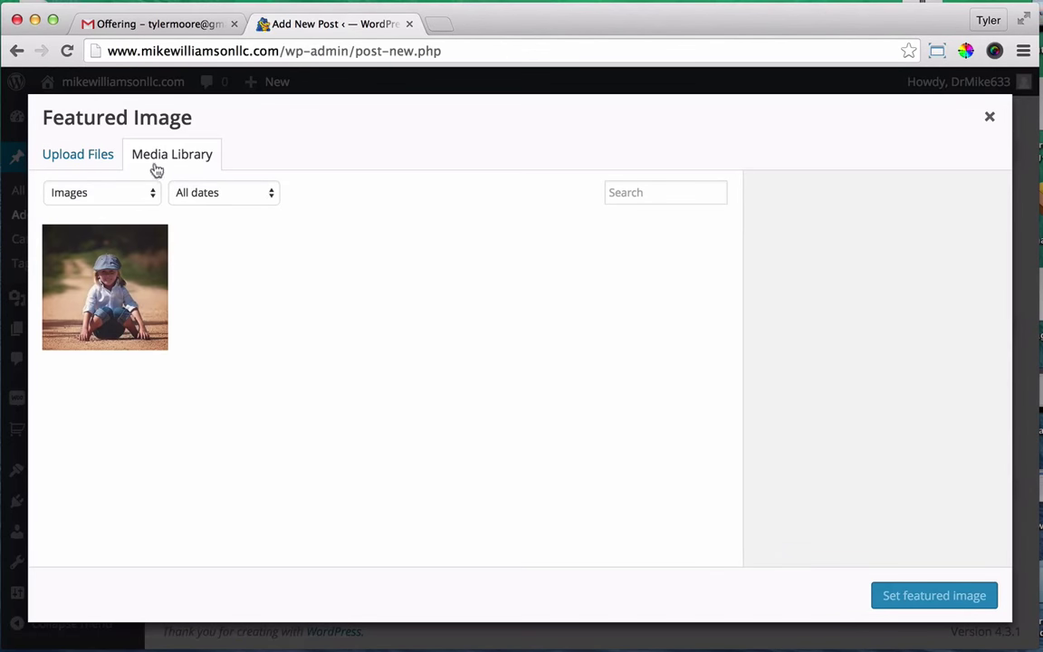
click(96, 154)
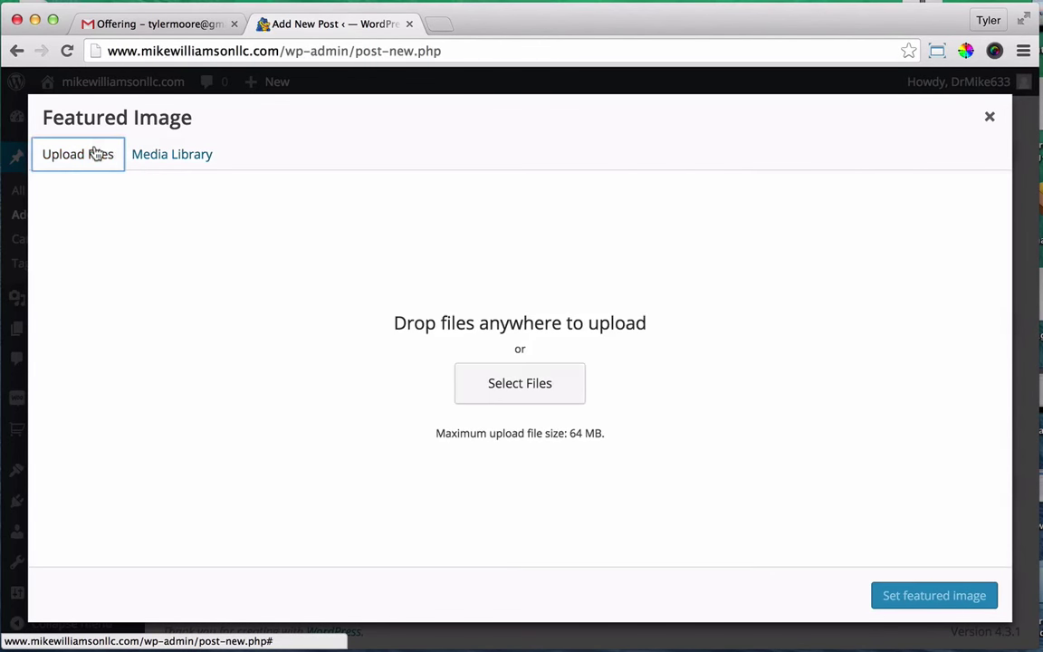
click(538, 391)
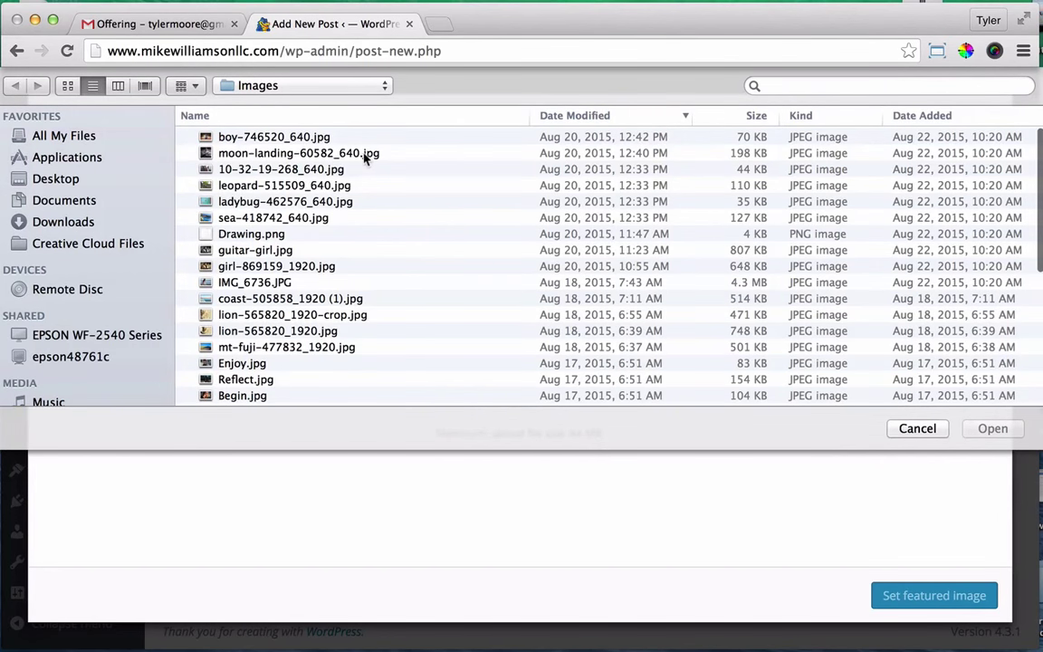
click(365, 157)
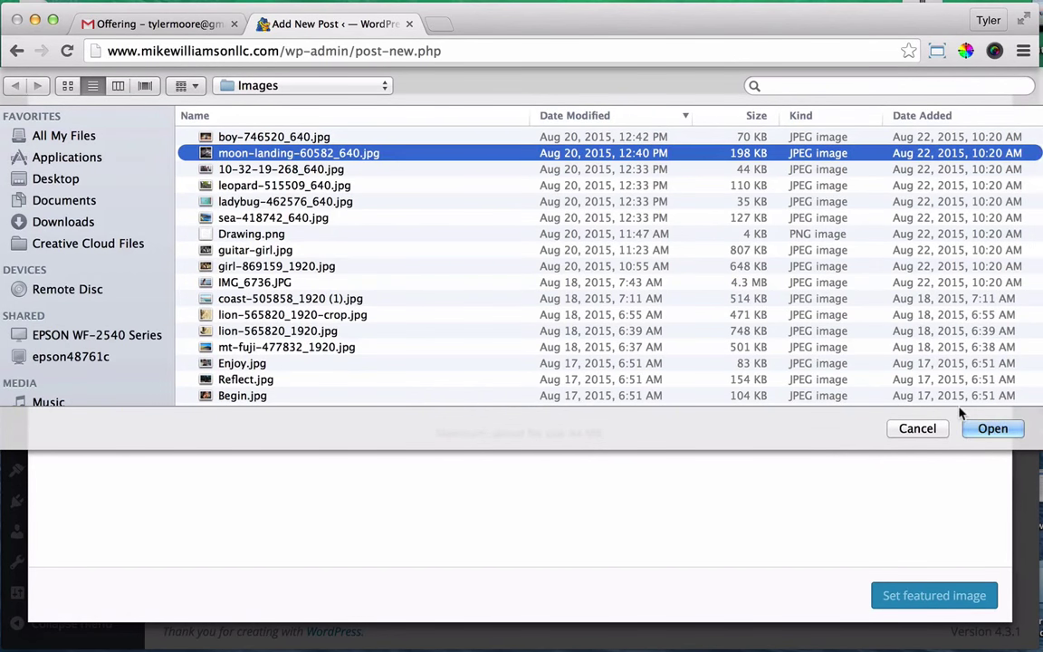
click(526, 267)
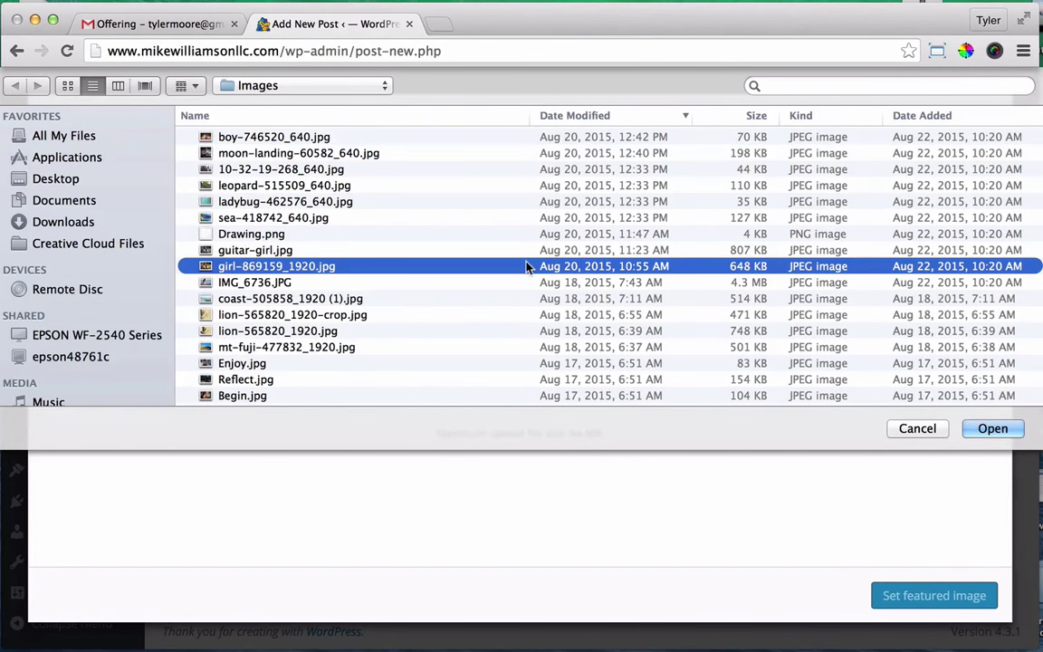
click(990, 429)
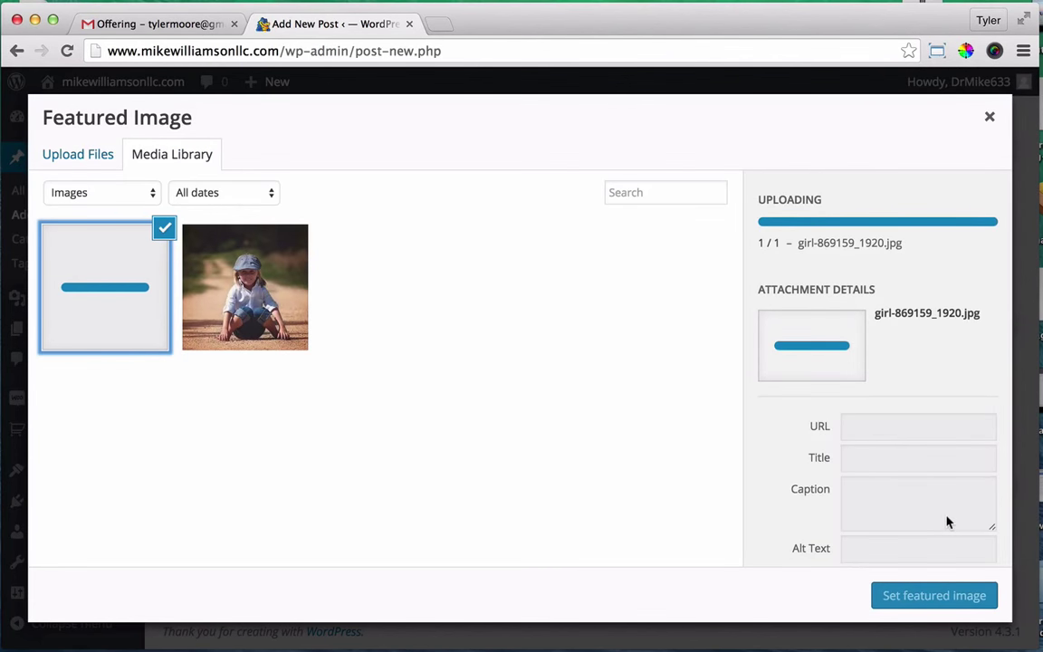
click(936, 595)
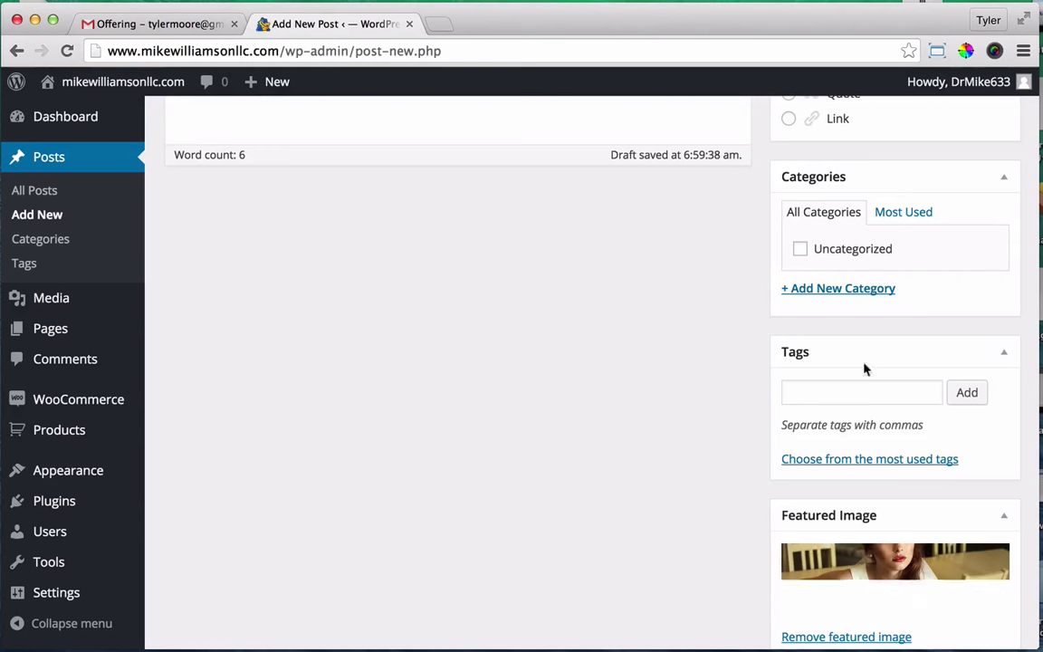
Step: Publish the draft 'This is blog content' post from the Publish box
scroll(876, 326, up, 5)
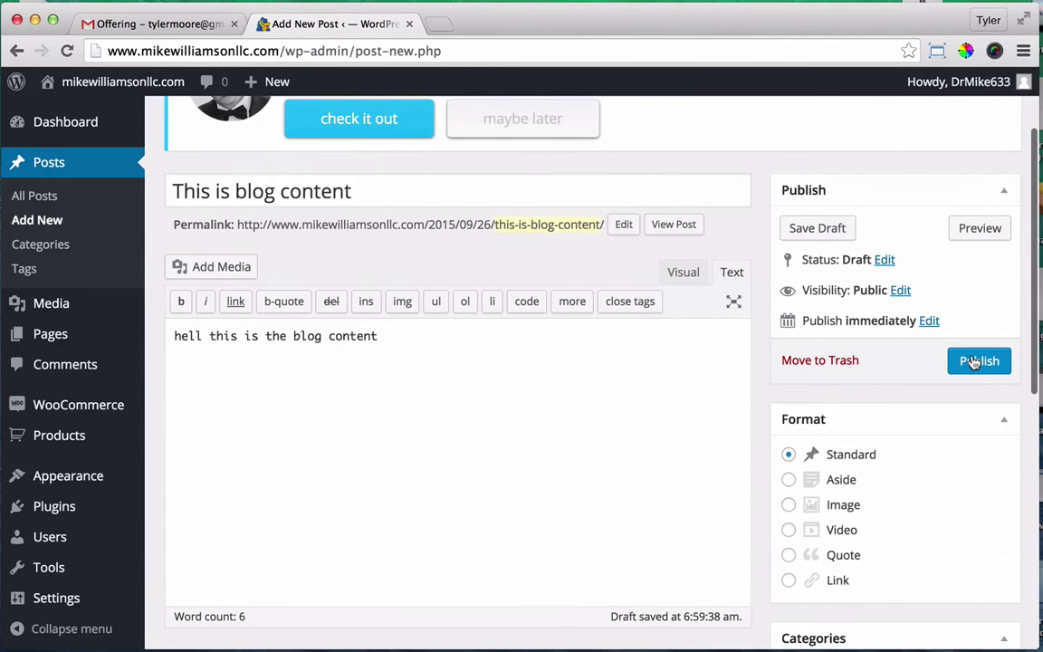
click(974, 363)
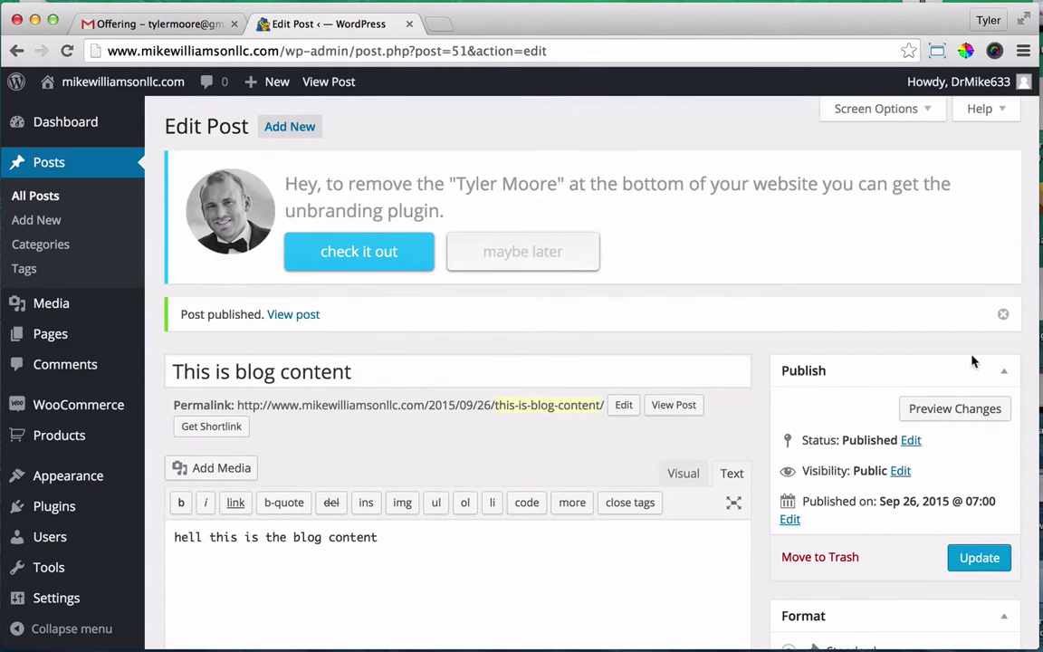
mouse_move(122, 84)
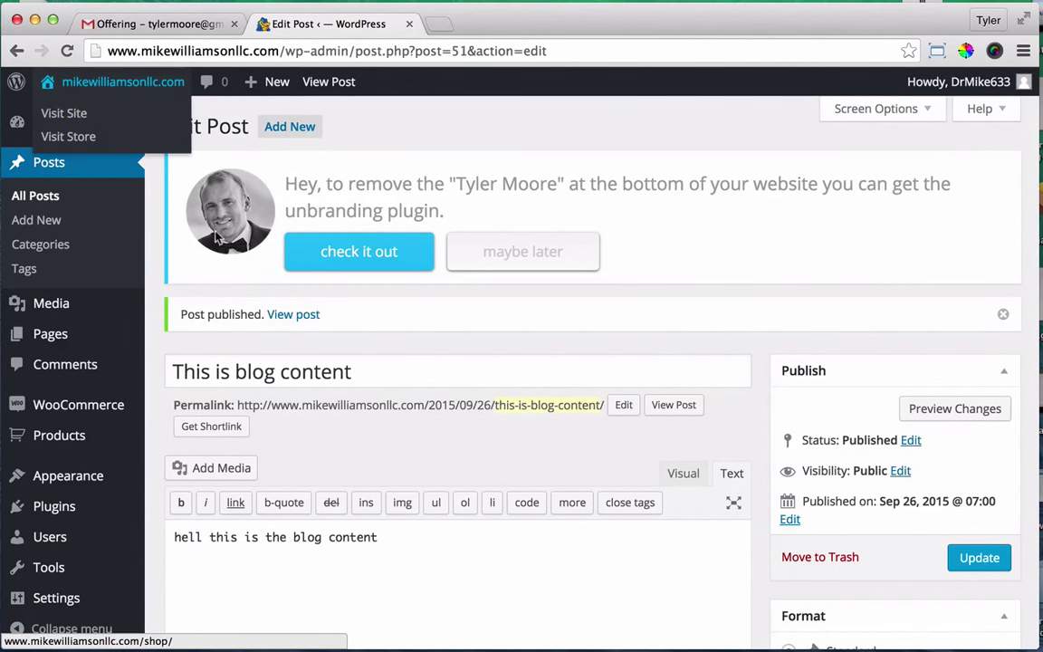
Step: Visit the live site, go to the Blog page, and open the 'This is blog content' post
click(92, 117)
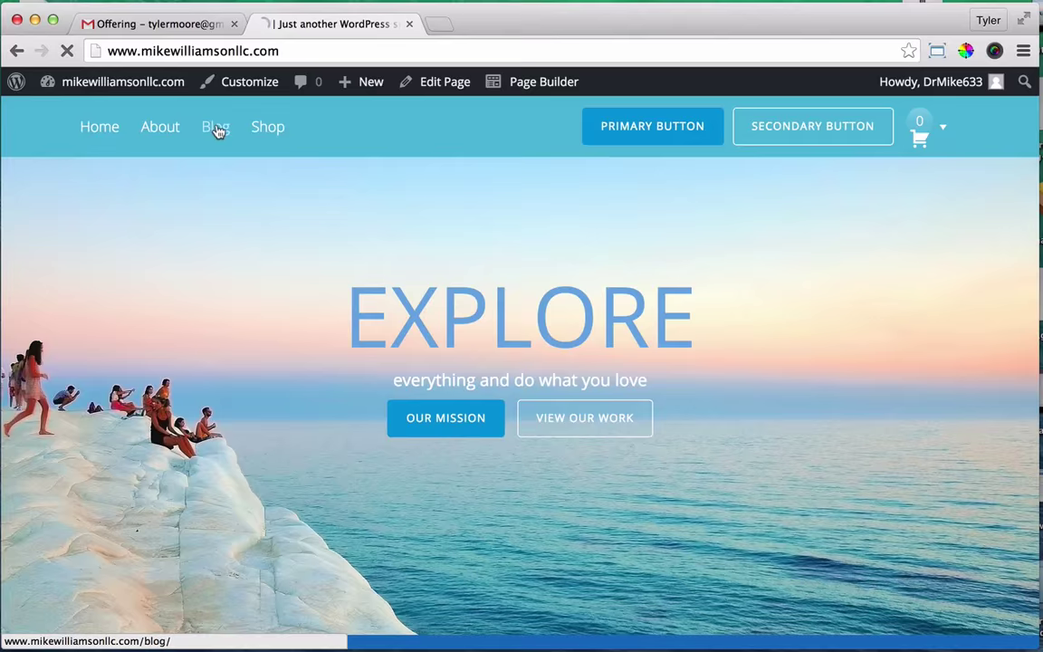
click(217, 132)
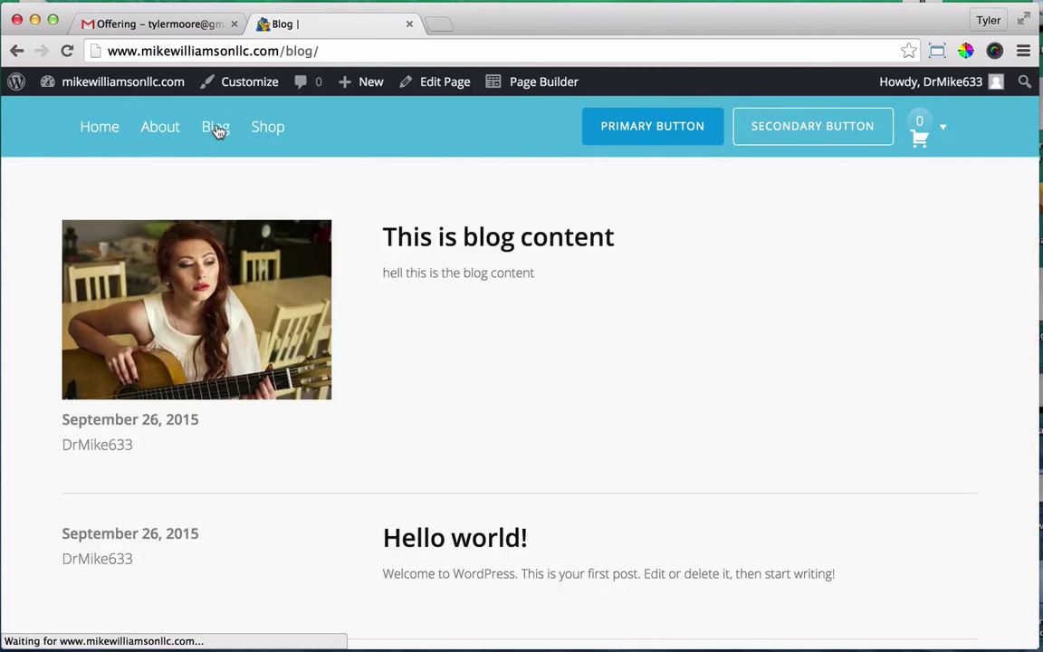
scroll(452, 314, down, 2)
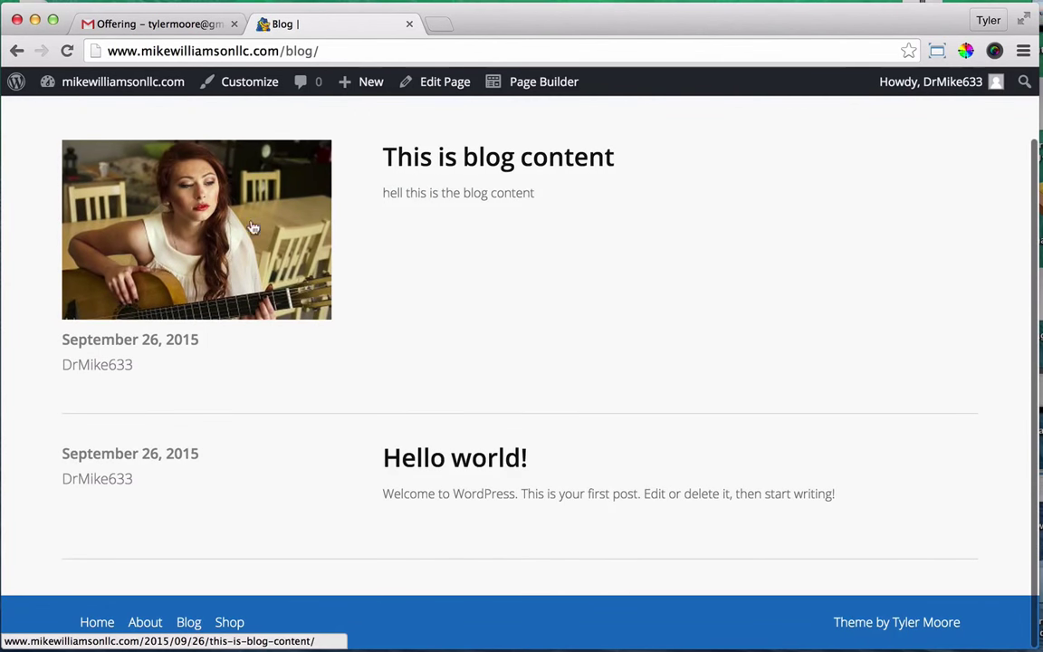
scroll(234, 215, up, 1)
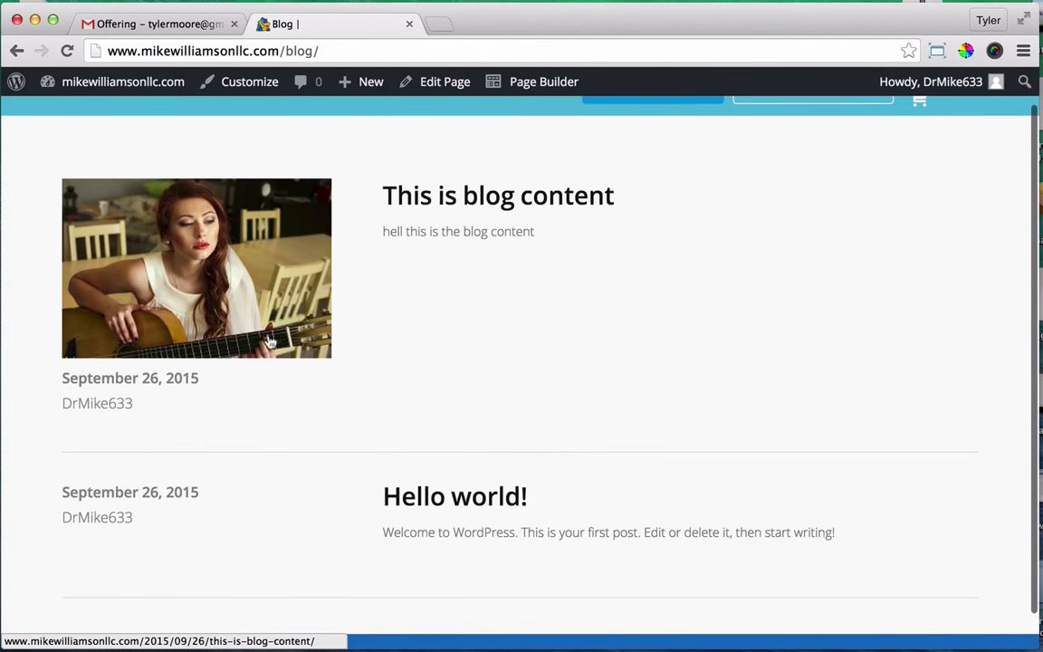
click(450, 198)
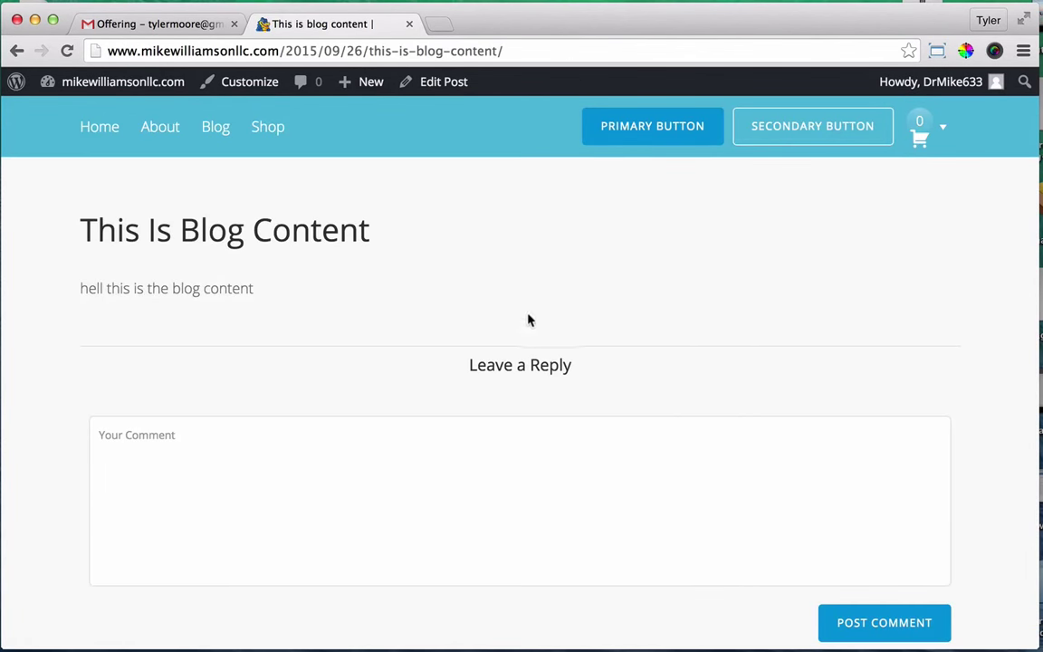
scroll(529, 319, down, 2)
scroll(530, 319, up, 2)
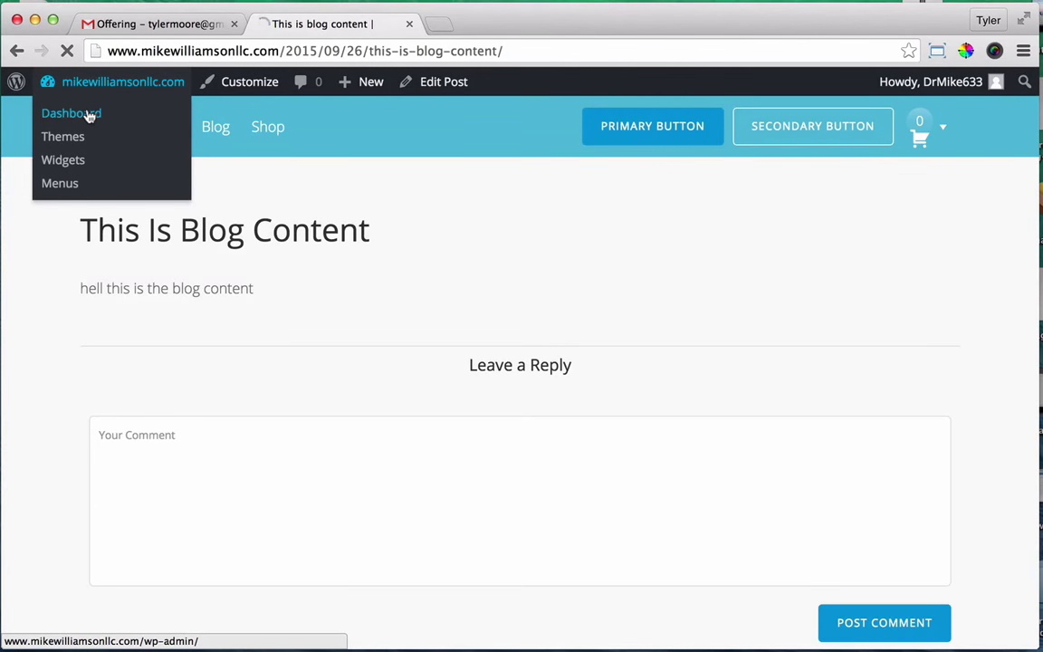
Step: In Page Builder settings, tick Posts under Post Types and save the post types
scroll(74, 354, down, 2)
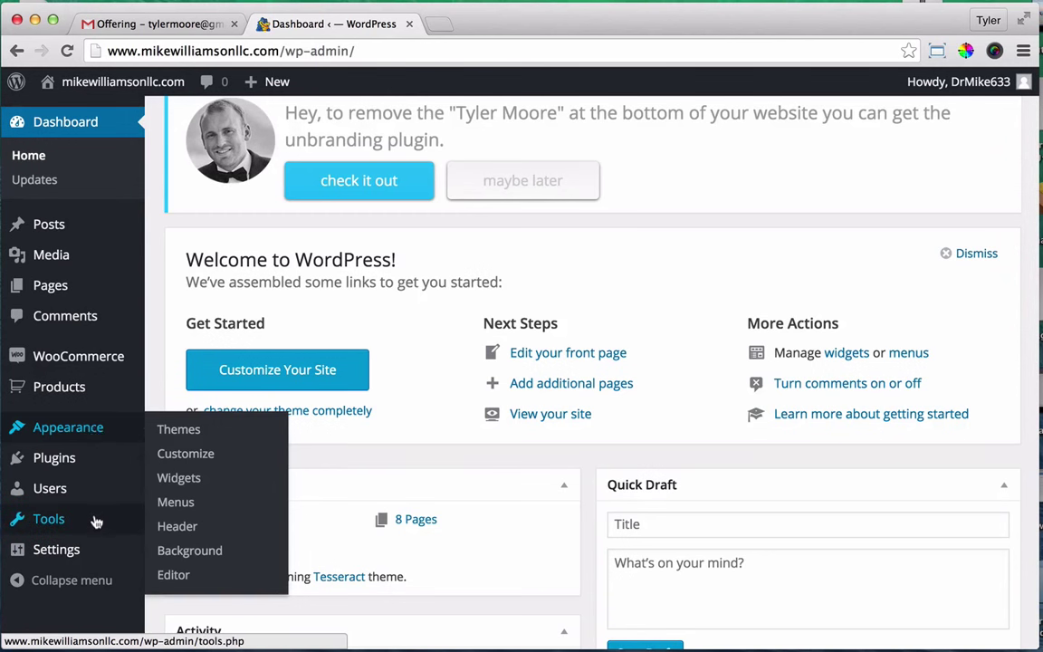
mouse_move(95, 549)
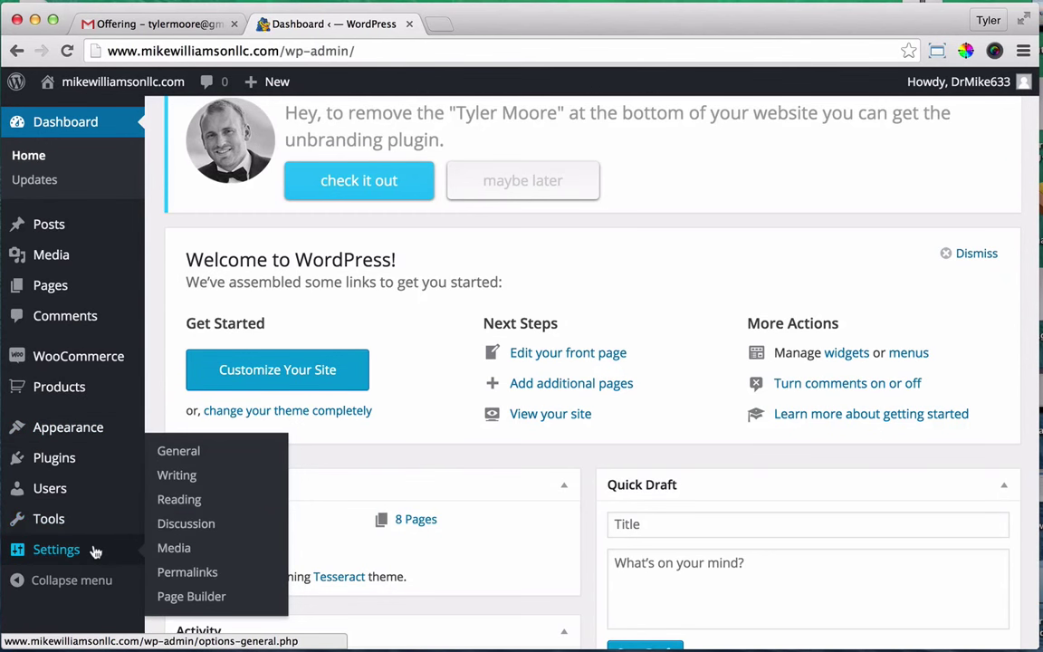
click(197, 594)
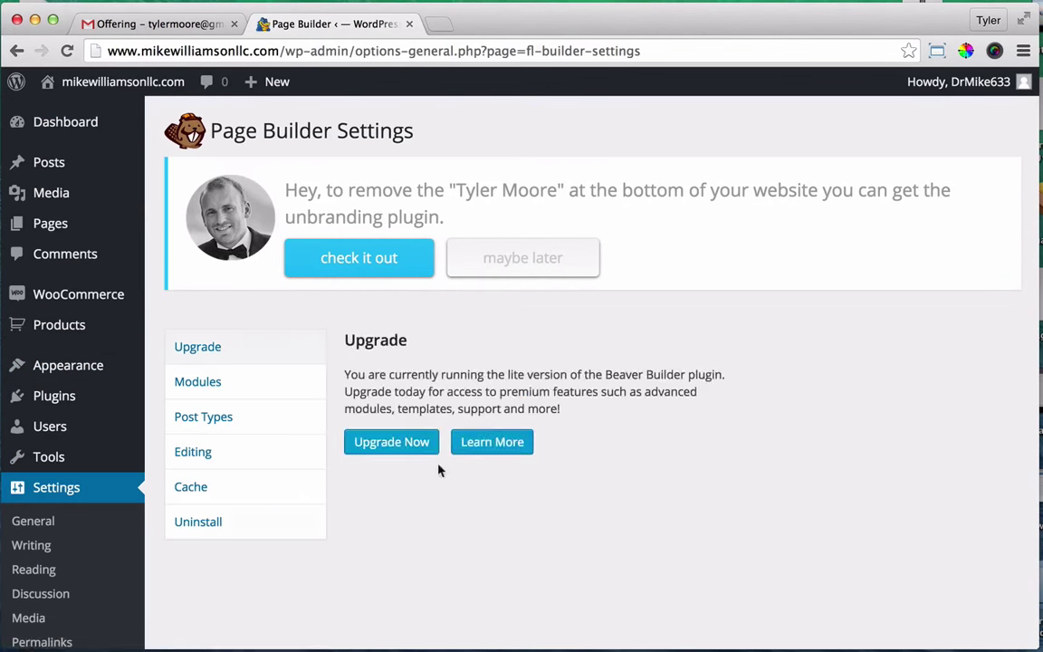
scroll(518, 386, down, 2)
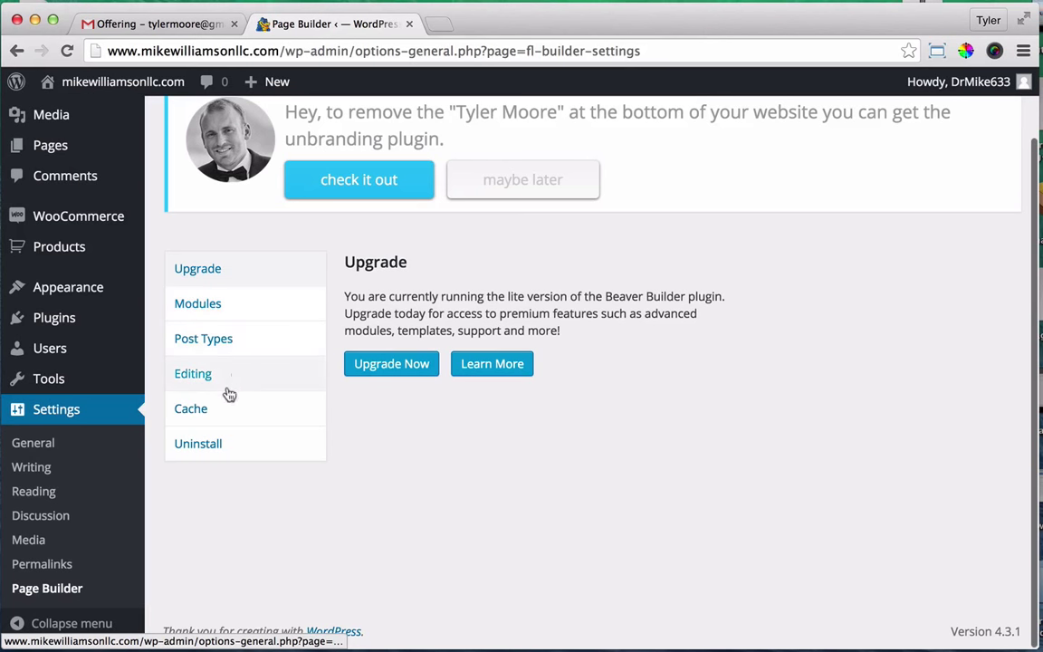
click(246, 342)
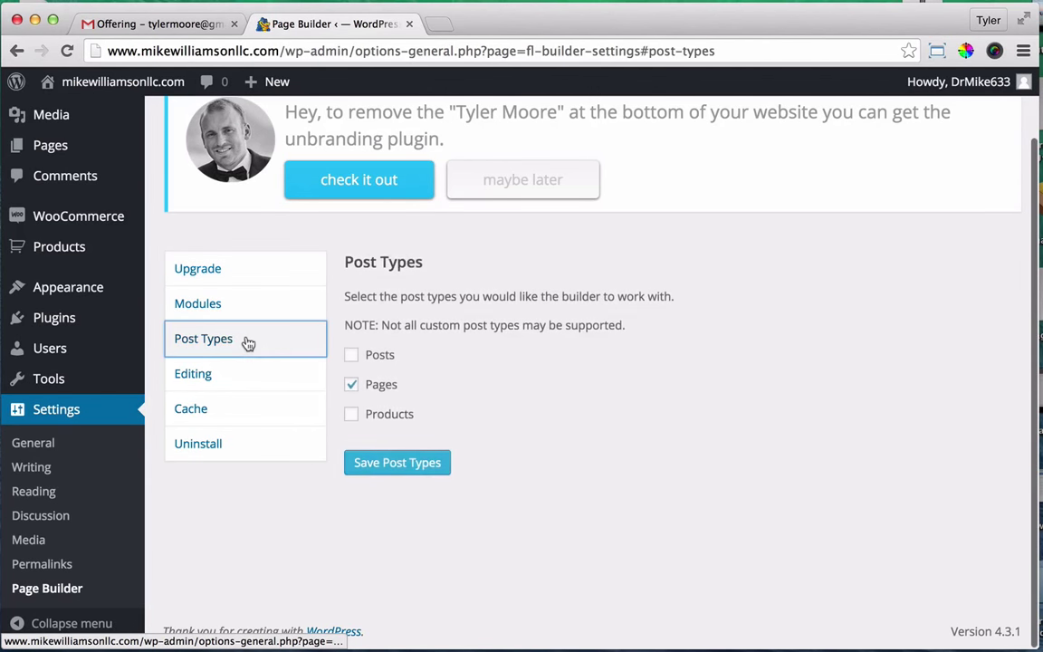
click(351, 355)
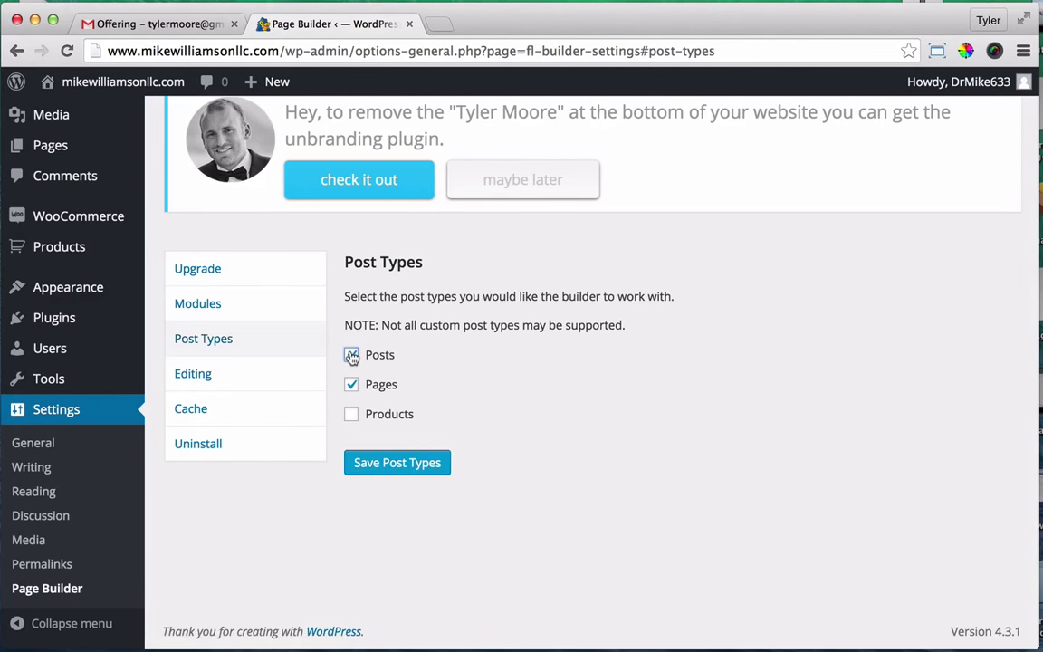
click(404, 467)
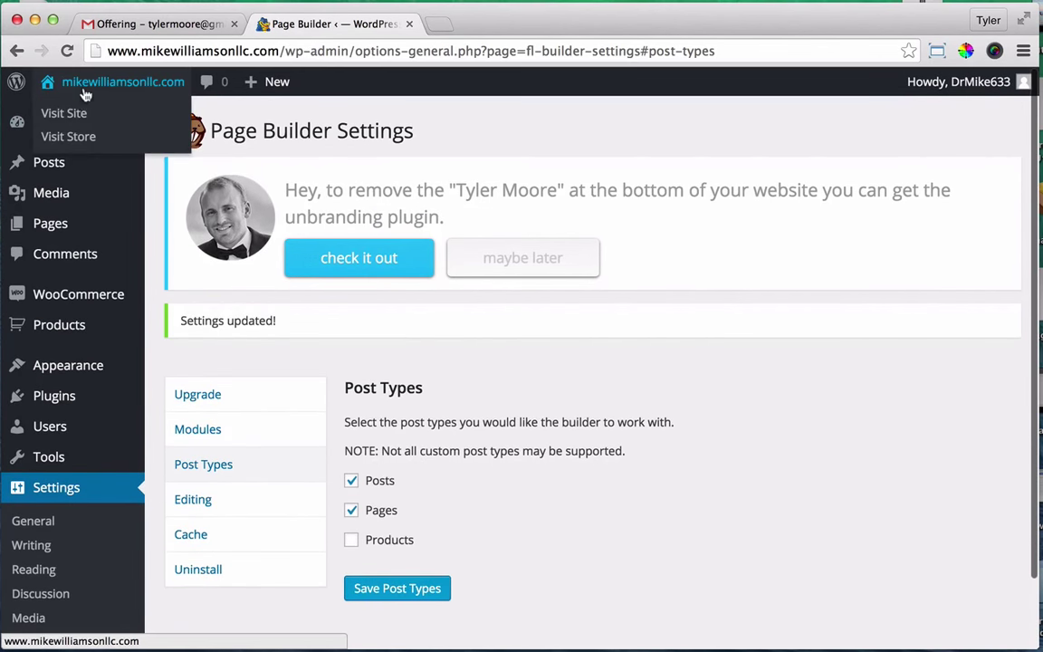
Step: Return to the live site's Blog page and open the 'This is blog content' post
click(76, 120)
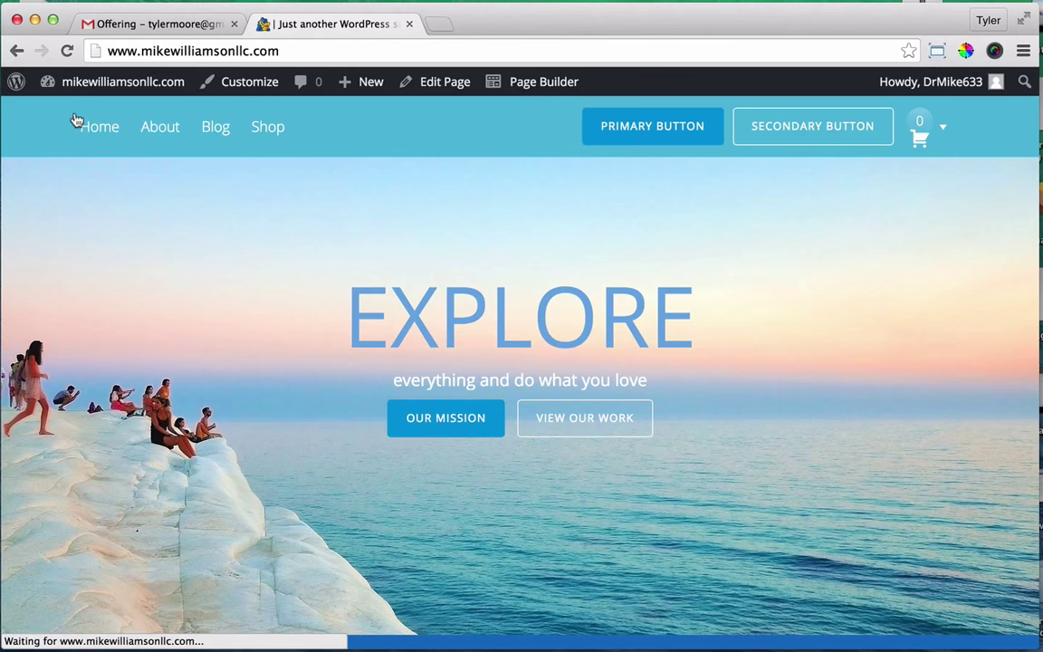
click(219, 129)
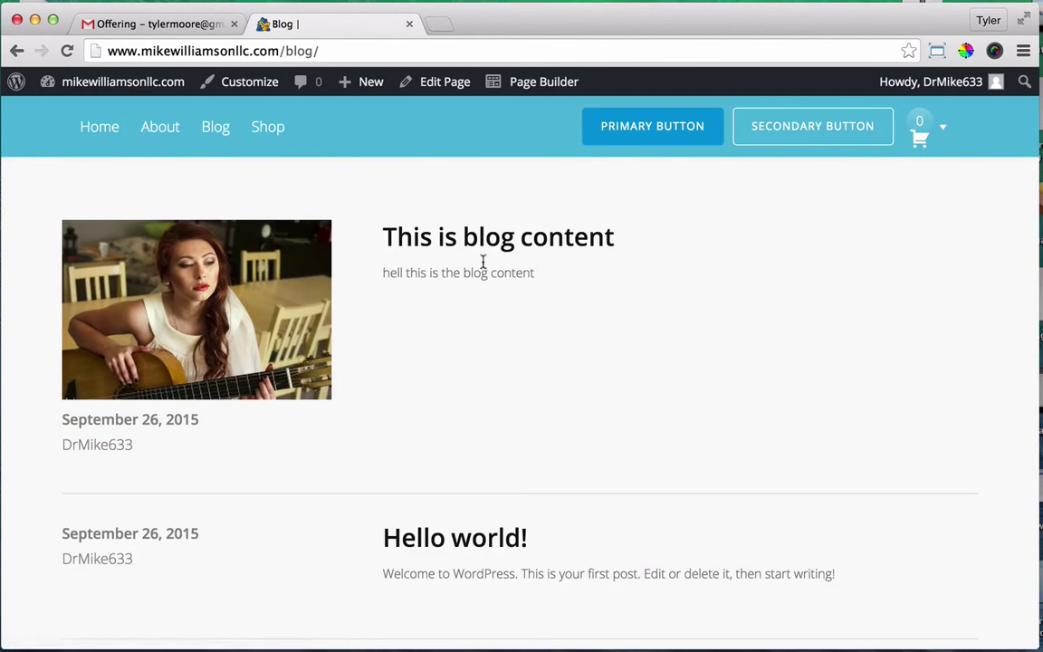
click(465, 238)
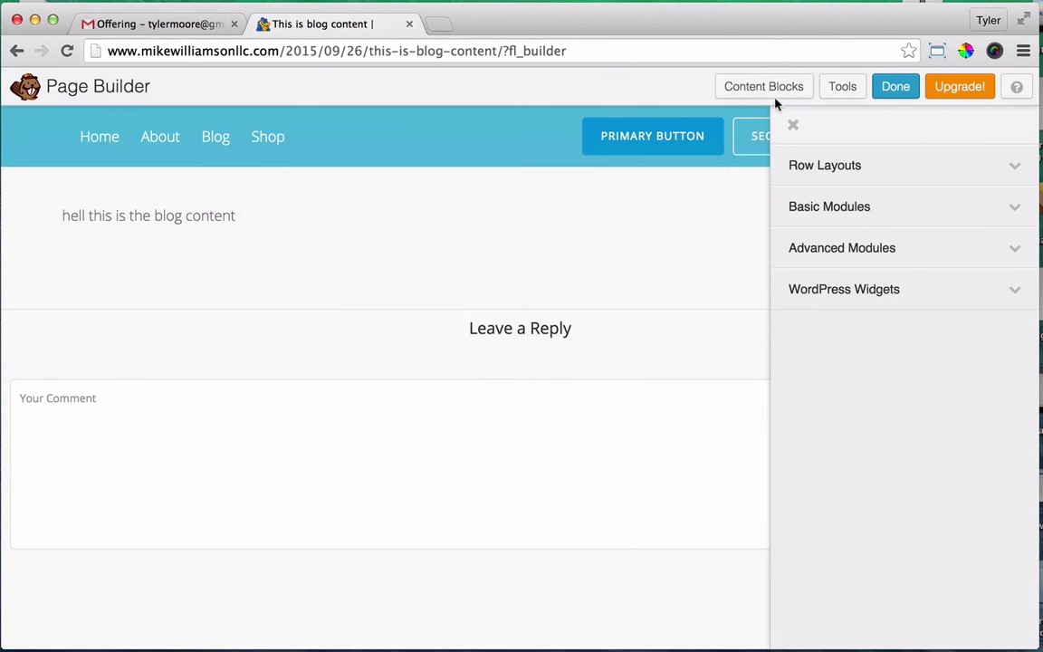
Step: Insert the 6 Text Boxes content block, keep the post text row, and publish the changes
click(781, 90)
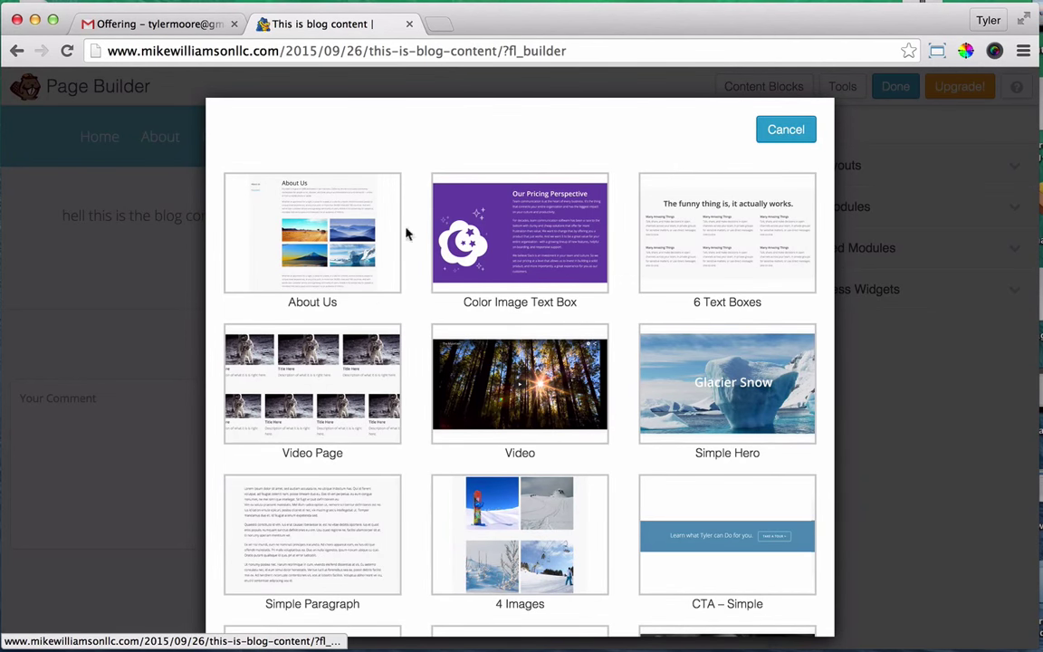
click(738, 253)
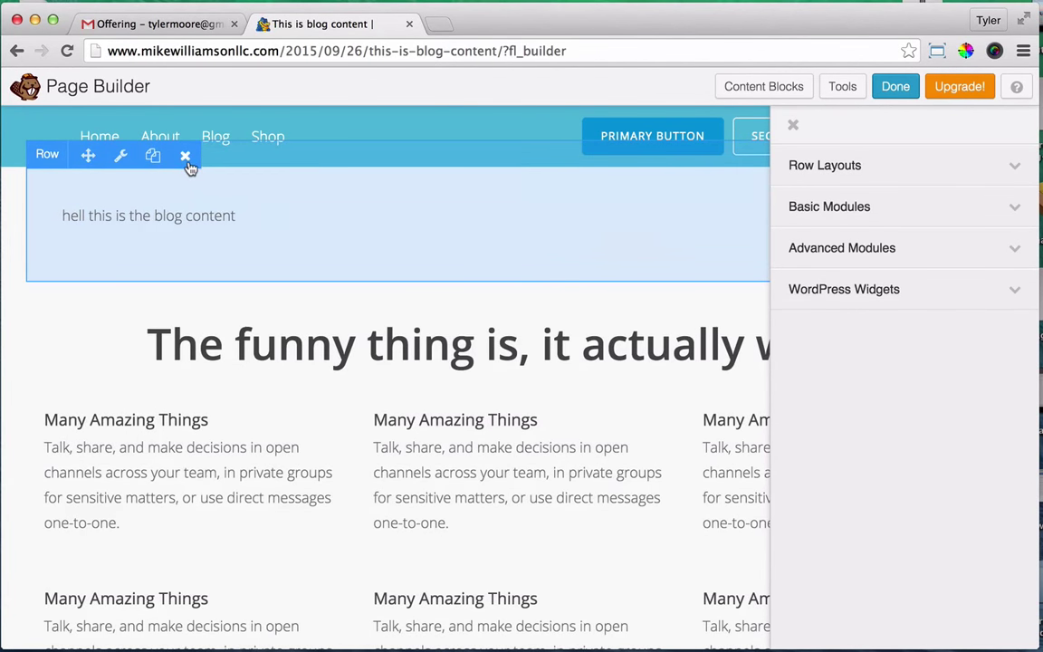
click(185, 157)
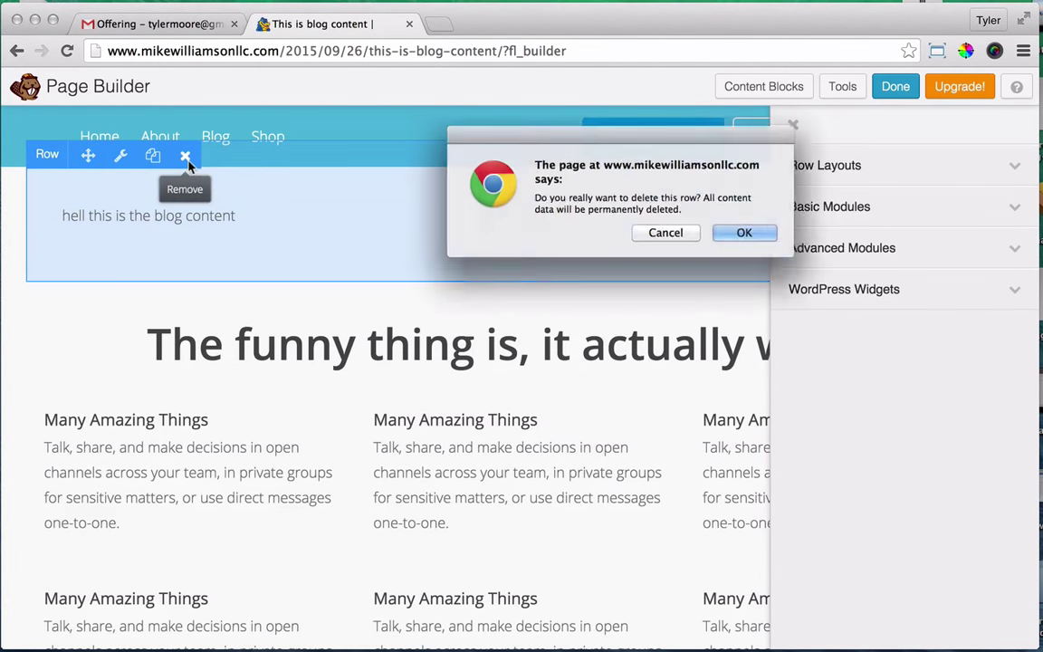
click(642, 236)
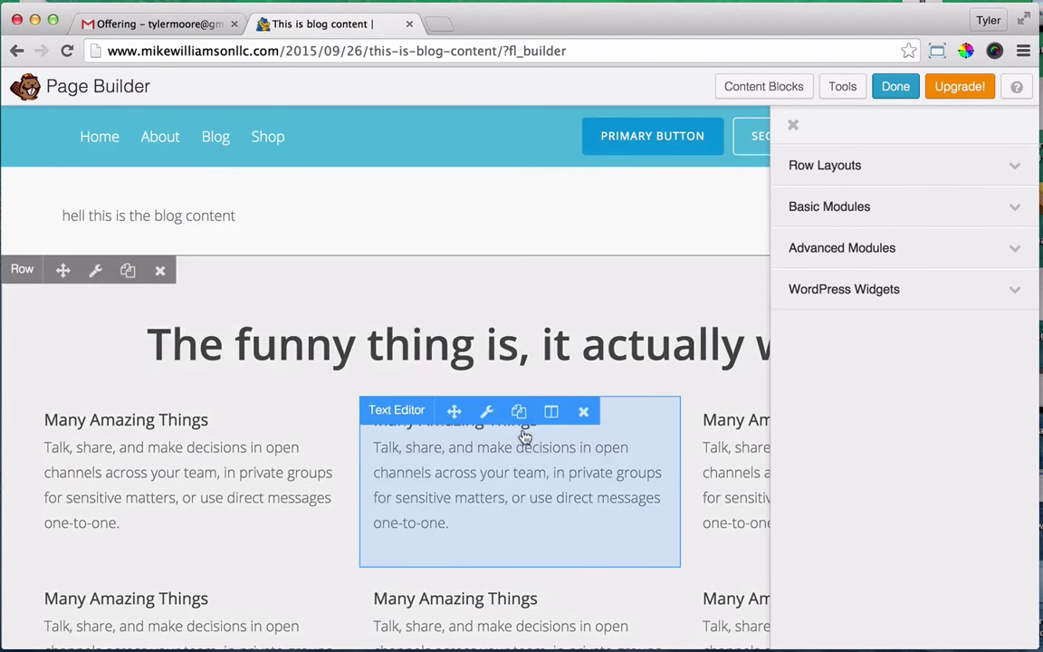
scroll(524, 431, down, 5)
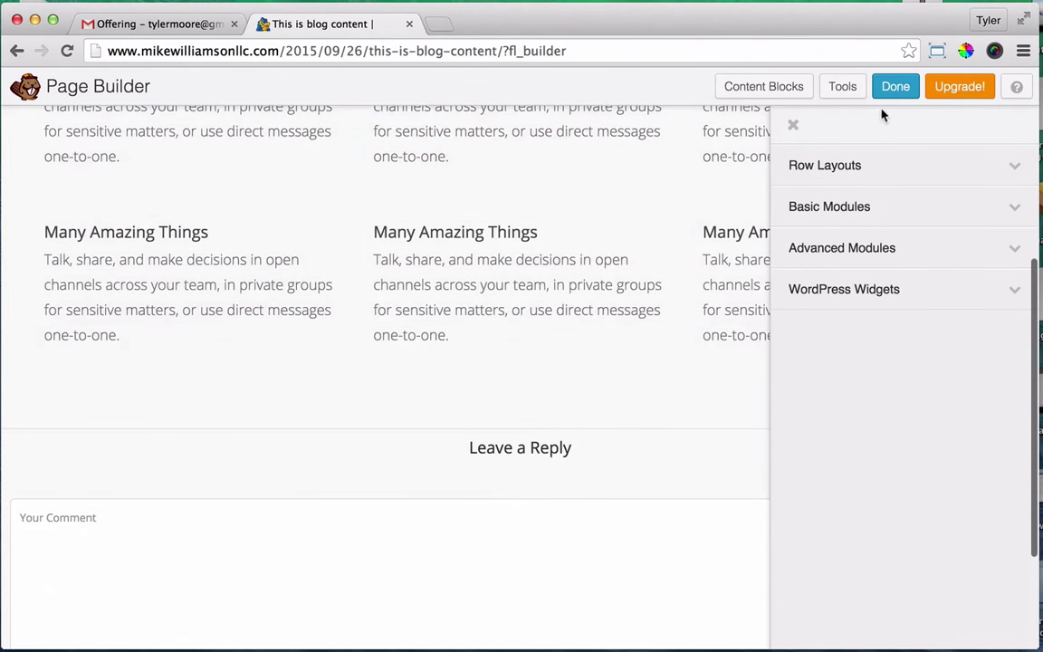
click(895, 90)
click(562, 313)
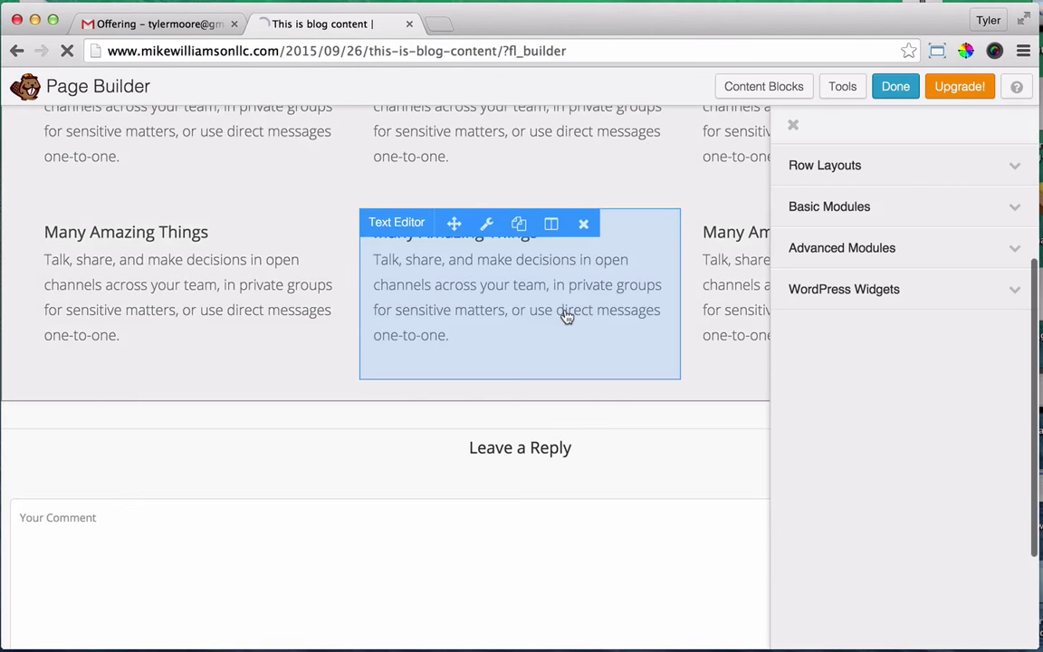
scroll(566, 316, down, 10)
Step: Scroll through the live post down to the Leave a Reply form and click into it
scroll(566, 317, down, 2)
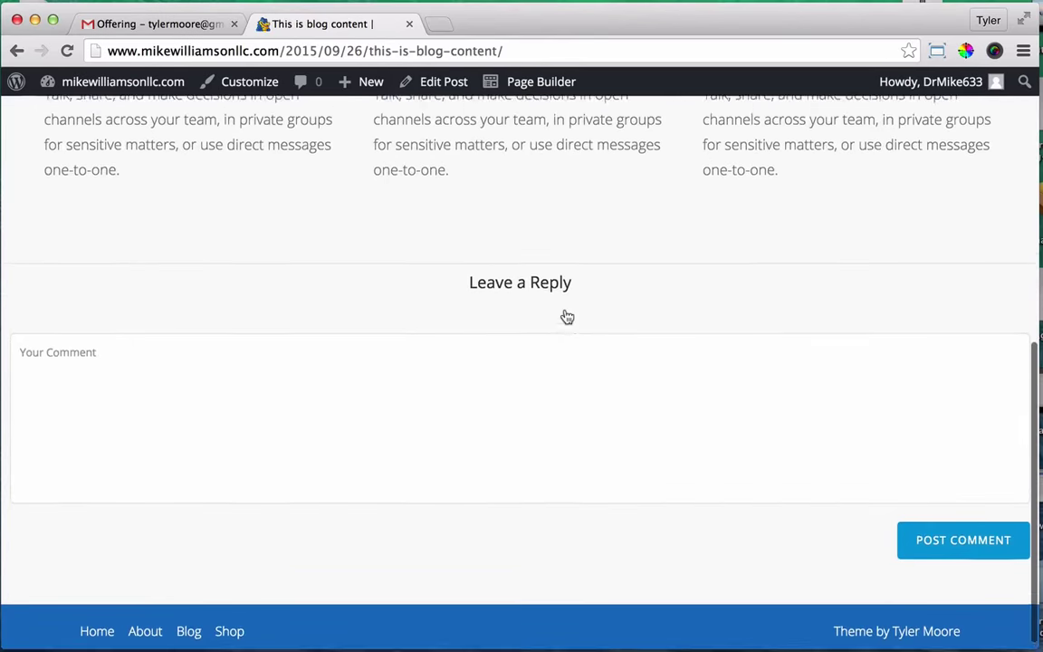
scroll(565, 317, up, 15)
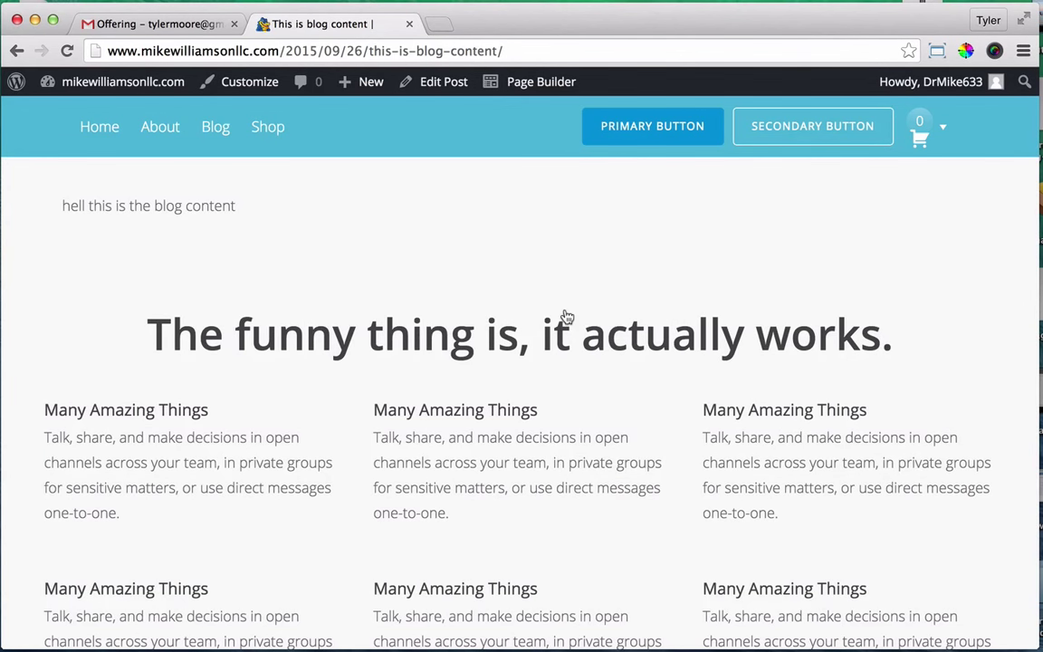
scroll(566, 317, down, 10)
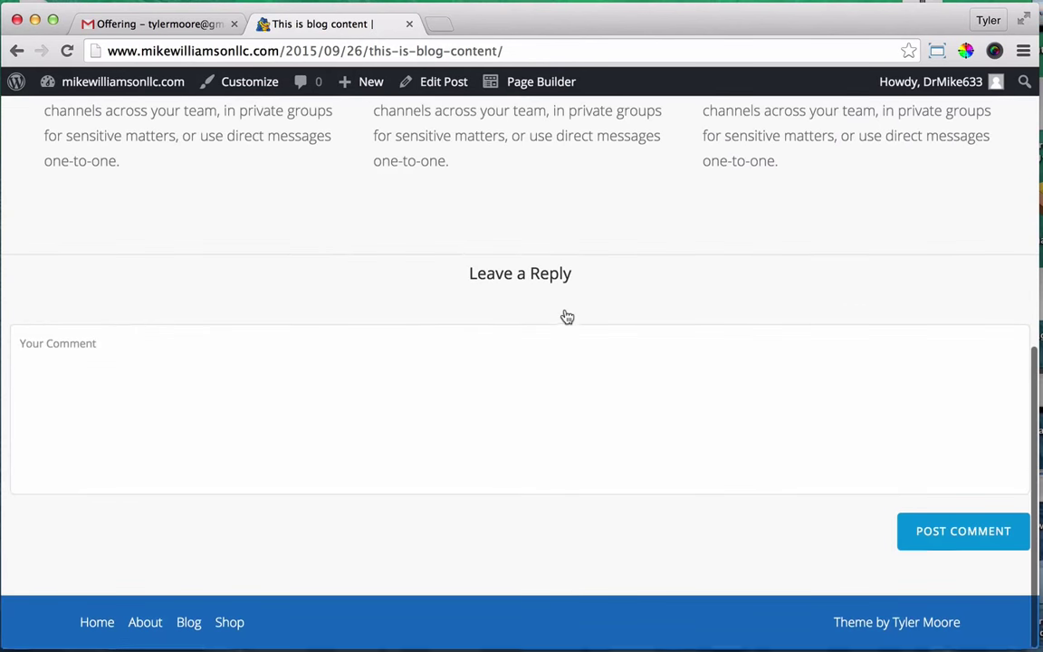
scroll(567, 317, up, 10)
scroll(567, 317, down, 10)
scroll(567, 317, up, 10)
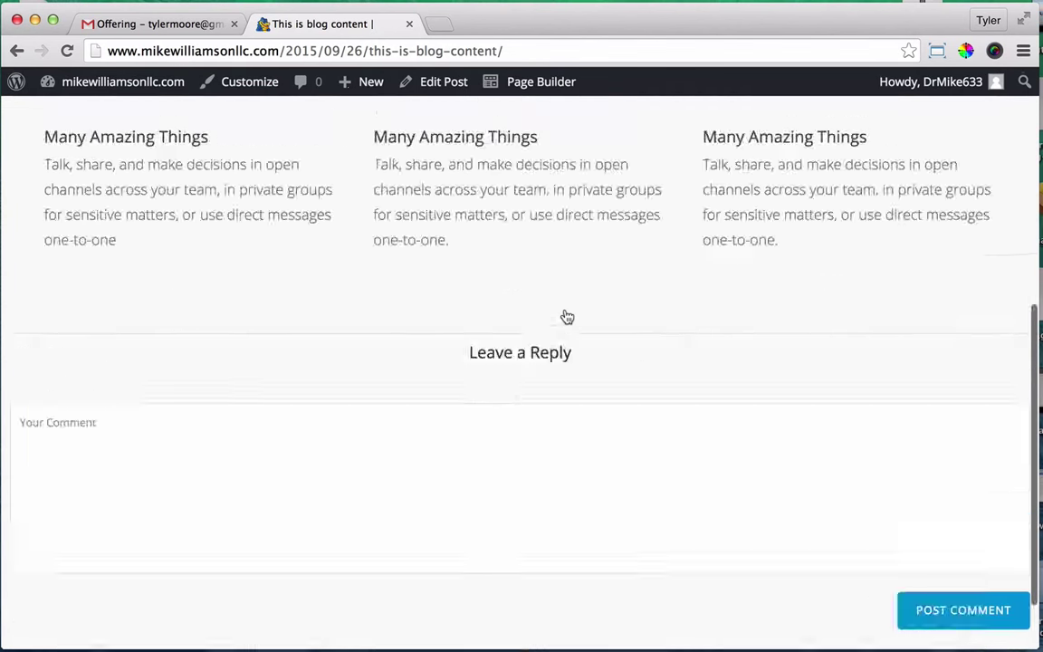
scroll(567, 317, down, 10)
click(566, 433)
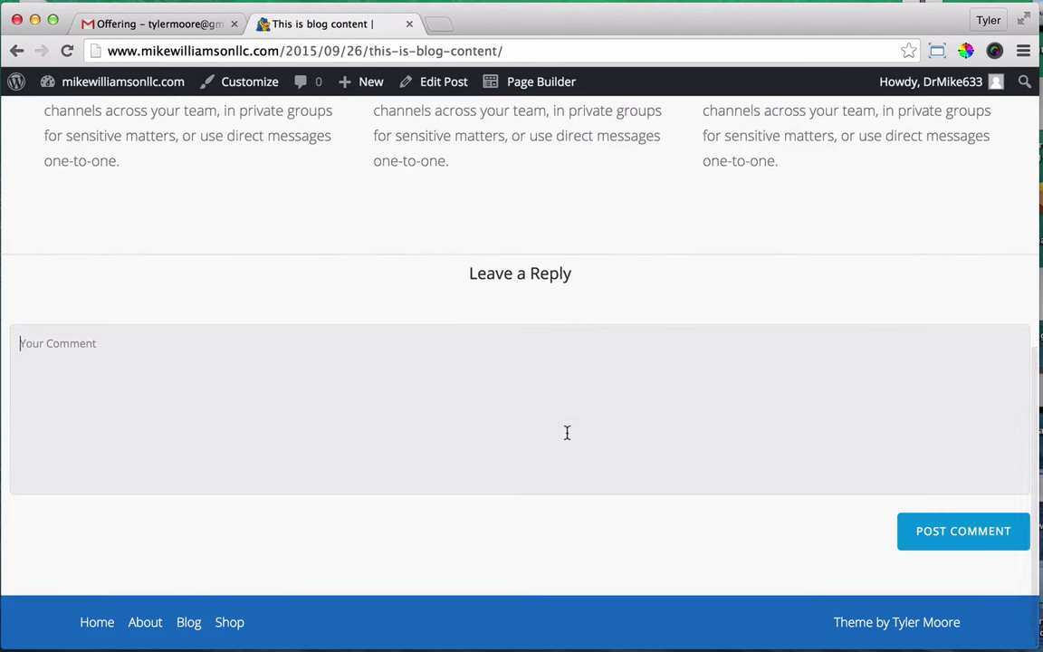
scroll(567, 433, up, 2)
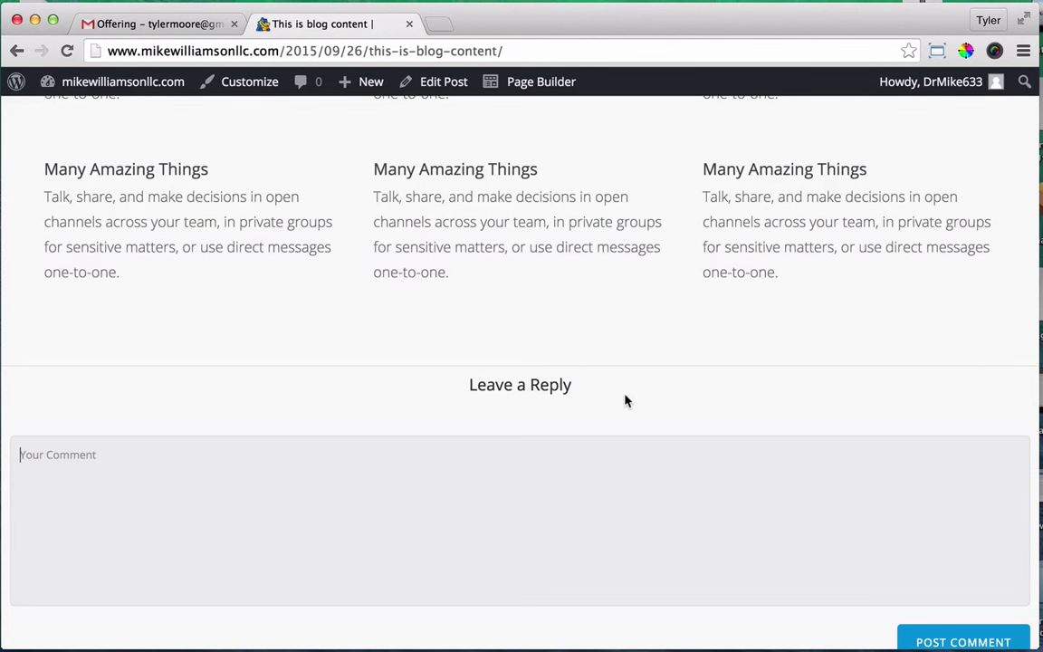
scroll(625, 401, up, 15)
scroll(589, 299, down, 15)
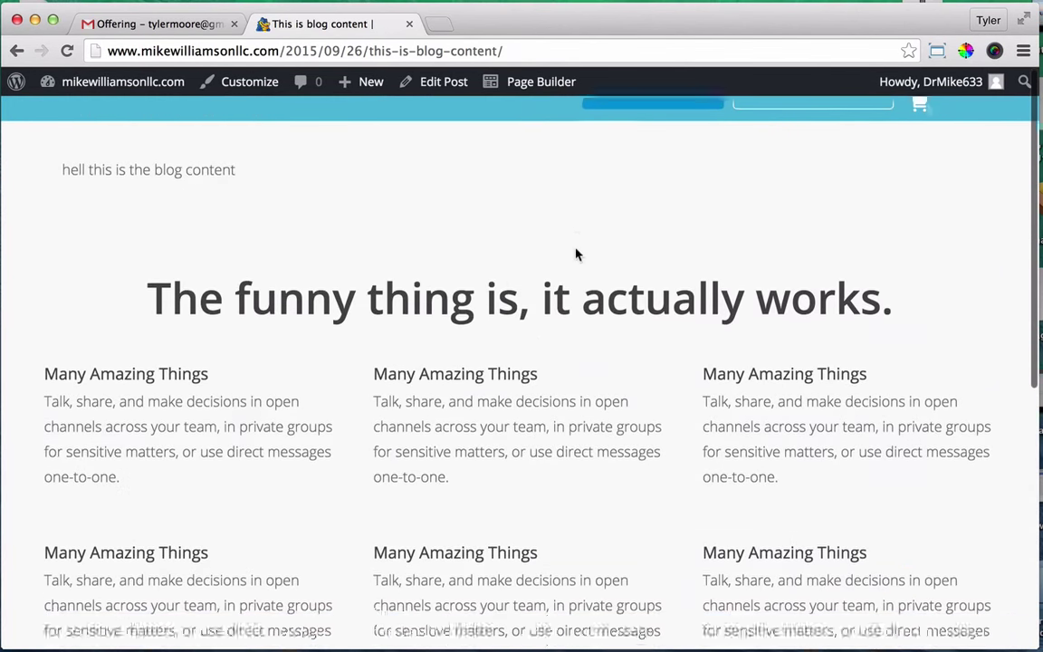
click(590, 368)
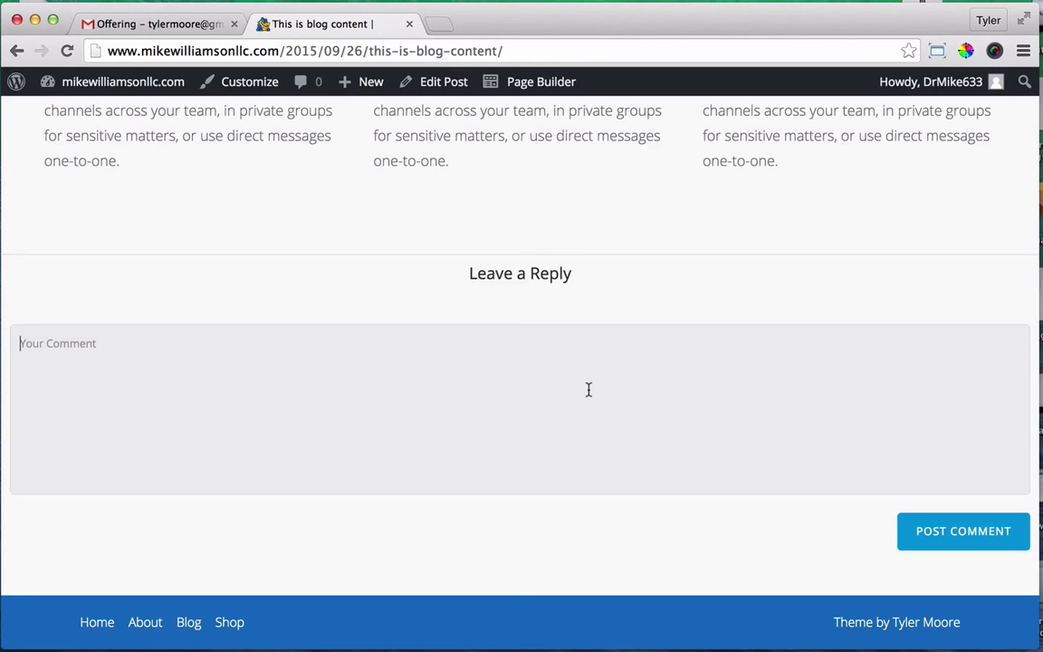
Step: Scroll back to the top of the post and open it in the admin editor
scroll(588, 389, up, 10)
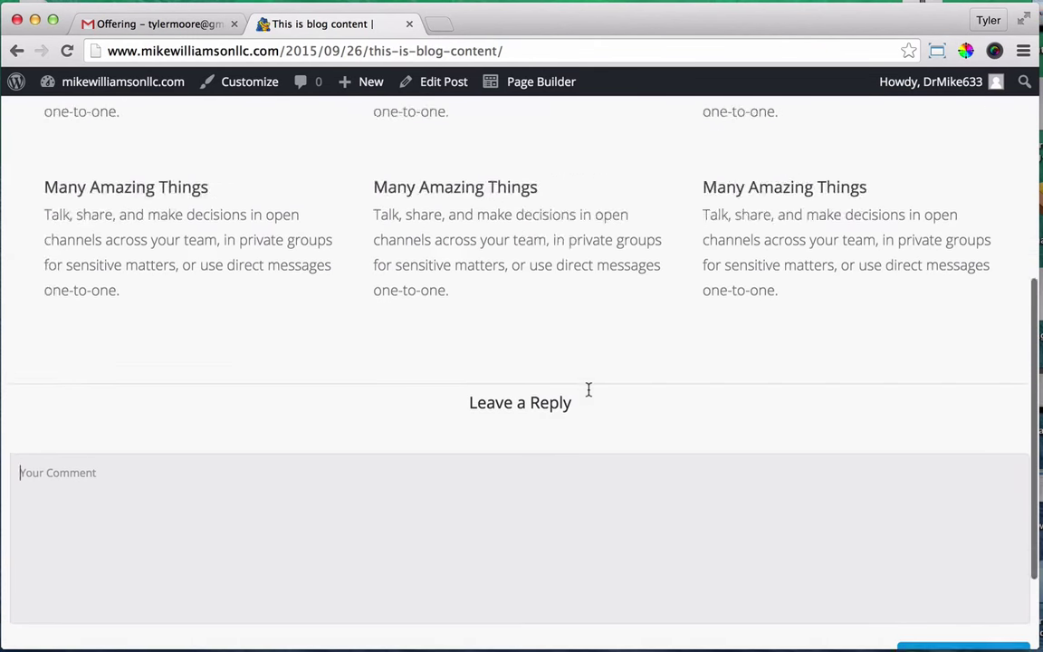
scroll(589, 389, down, 10)
scroll(588, 389, up, 2)
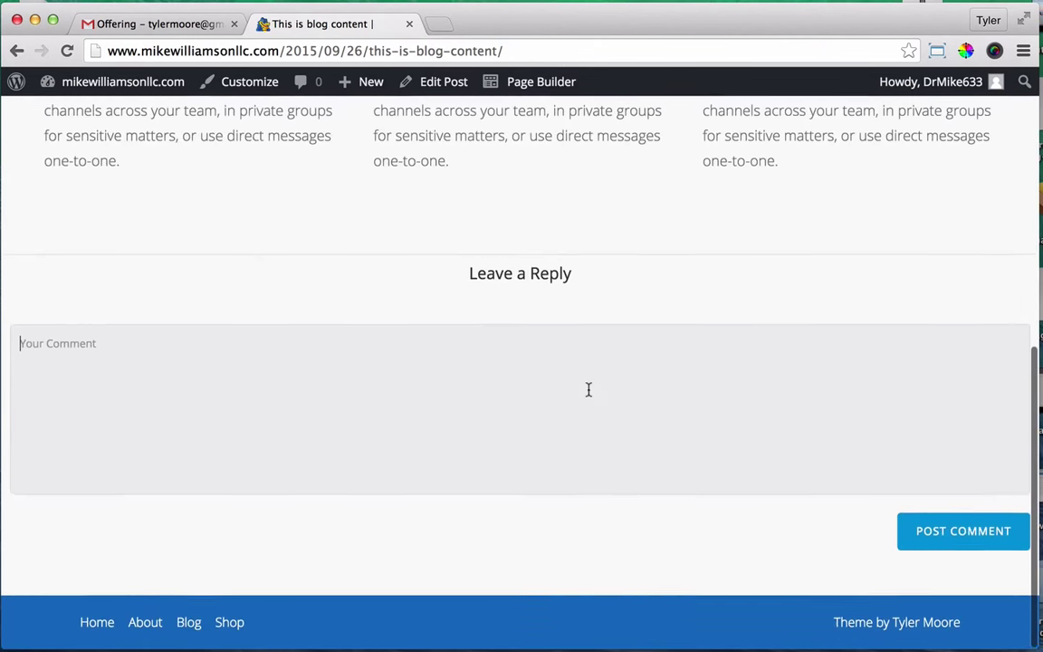
scroll(588, 390, down, 1)
scroll(588, 389, up, 10)
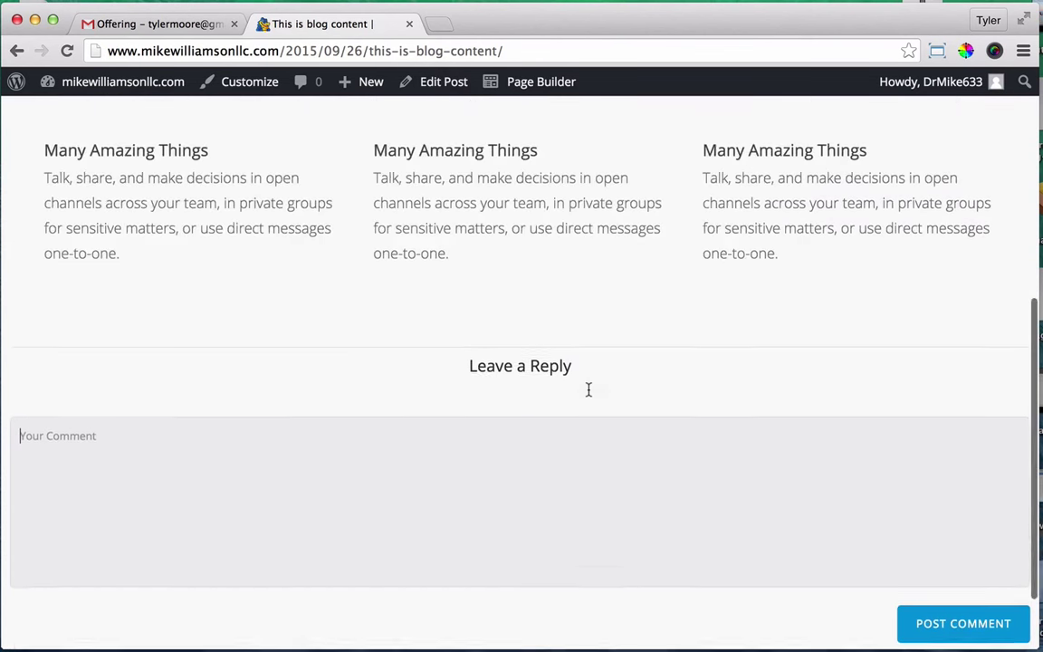
scroll(588, 389, down, 10)
scroll(589, 389, up, 3)
scroll(589, 390, up, 5)
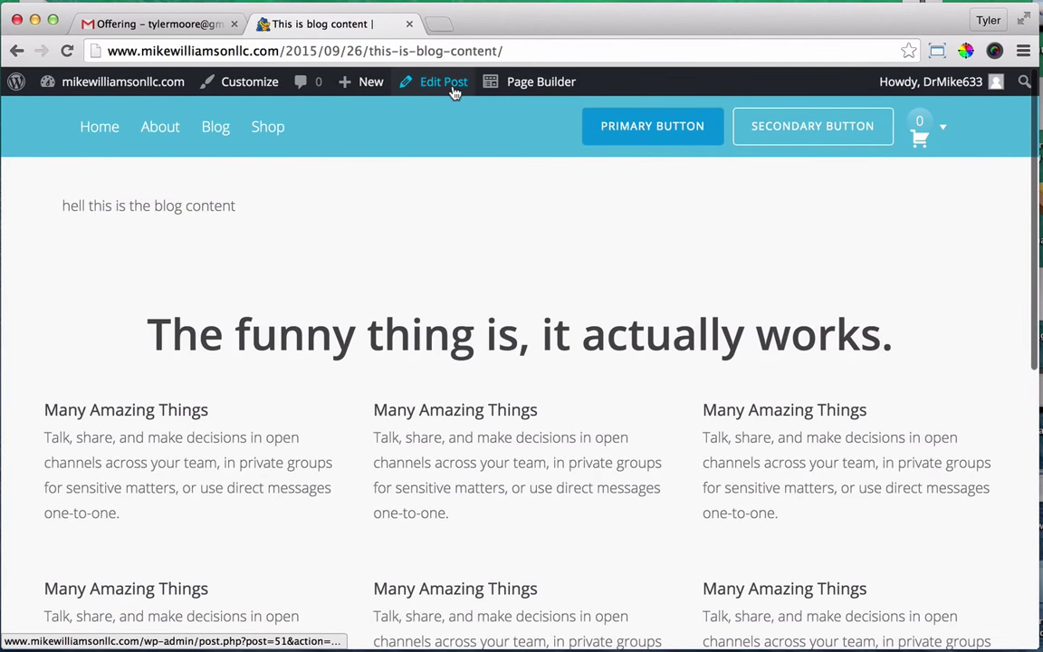
click(444, 82)
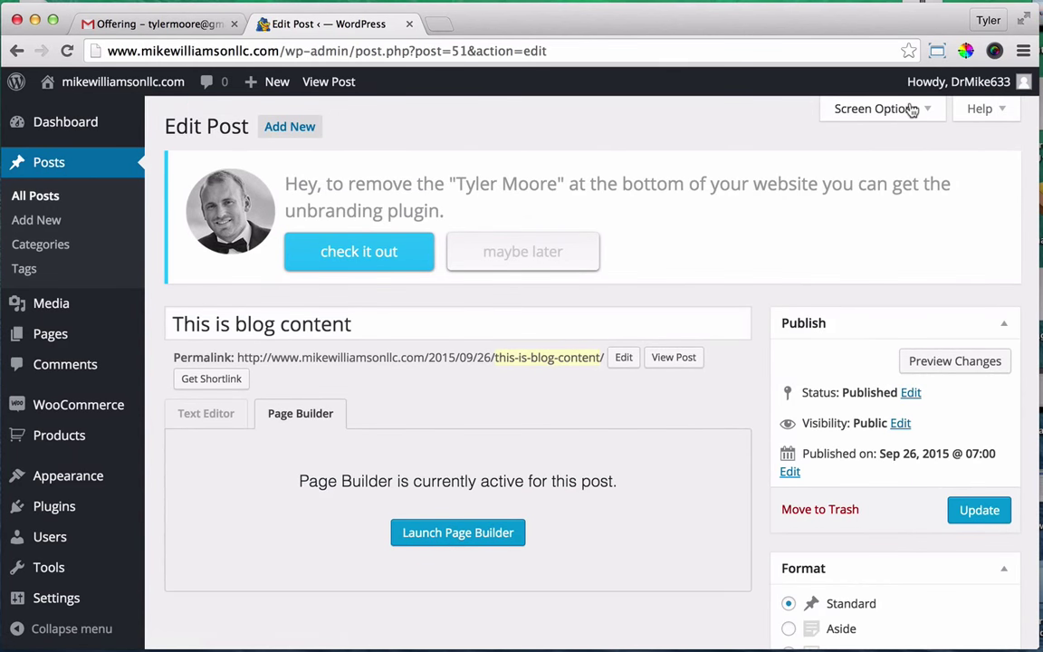
Step: Show the Discussion box via Screen Options to confirm comments are allowed, then visit the live site
click(909, 111)
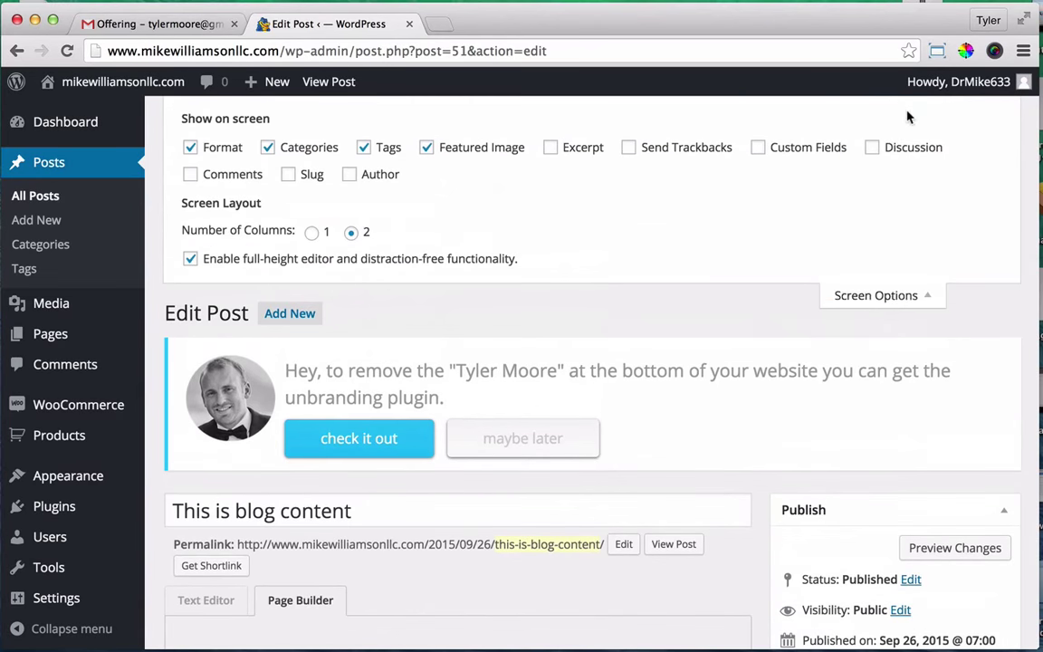
click(872, 149)
scroll(738, 321, down, 15)
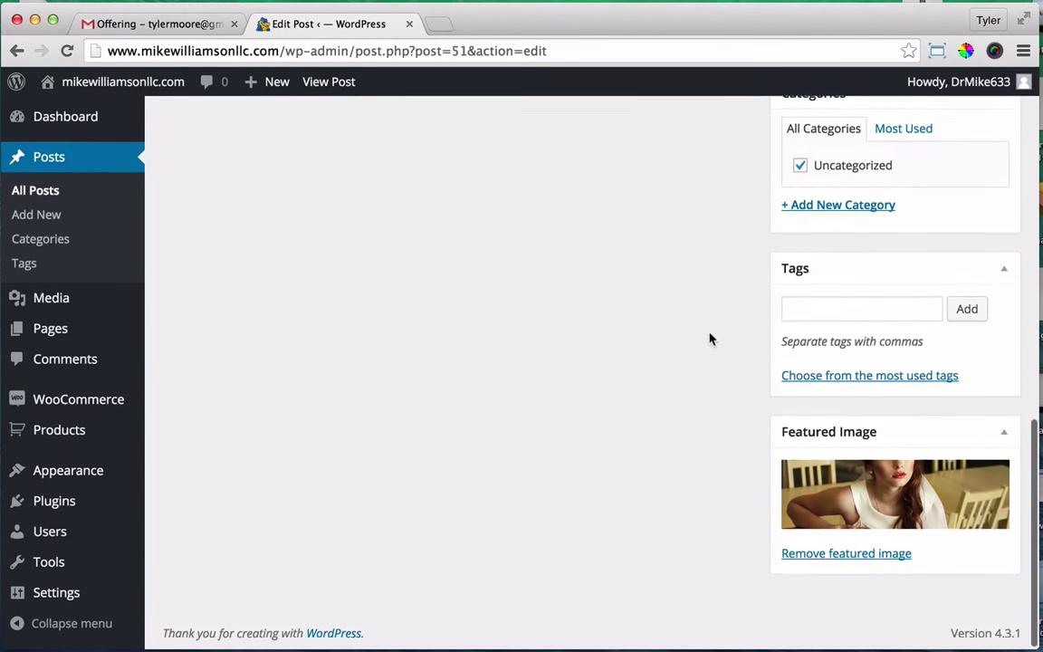
scroll(706, 339, up, 5)
scroll(554, 449, up, 3)
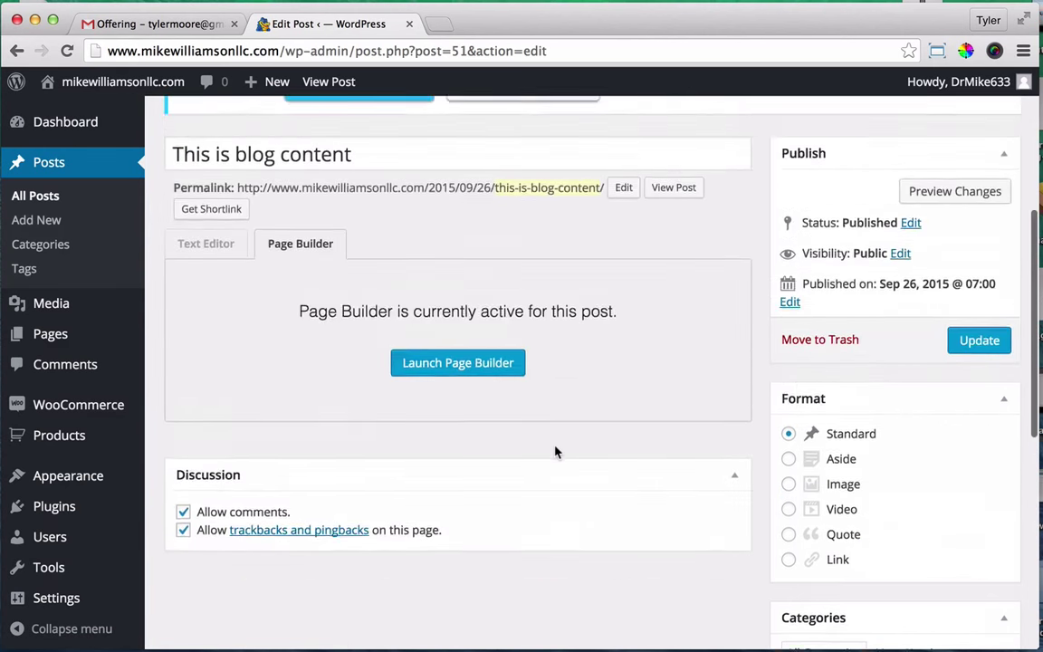
scroll(555, 451, down, 2)
scroll(556, 452, up, 2)
scroll(556, 452, up, 5)
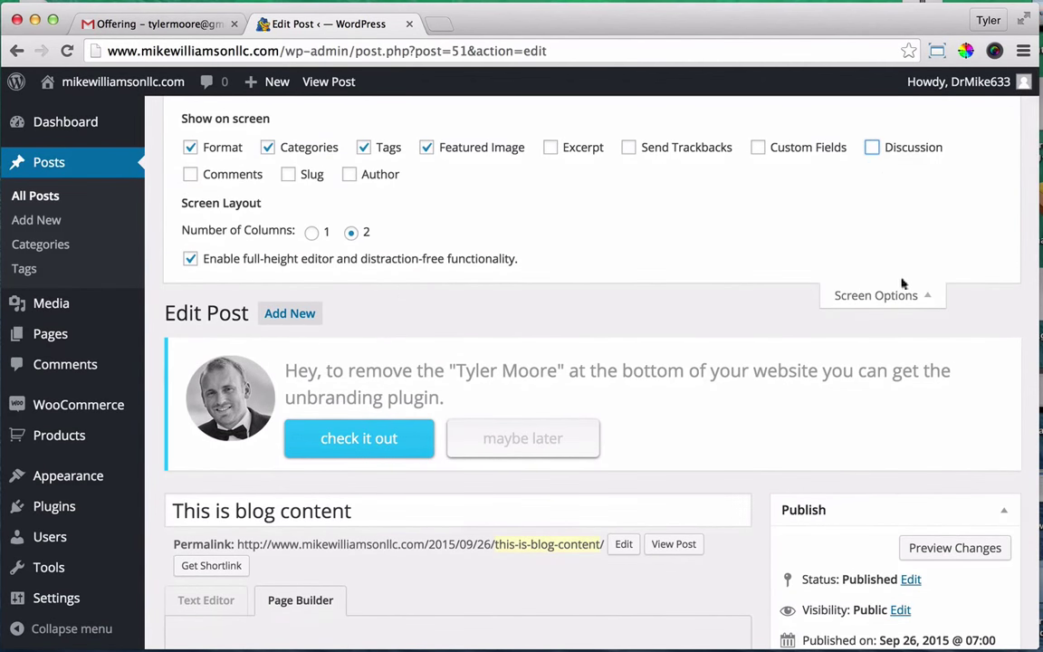
click(876, 295)
mouse_move(105, 106)
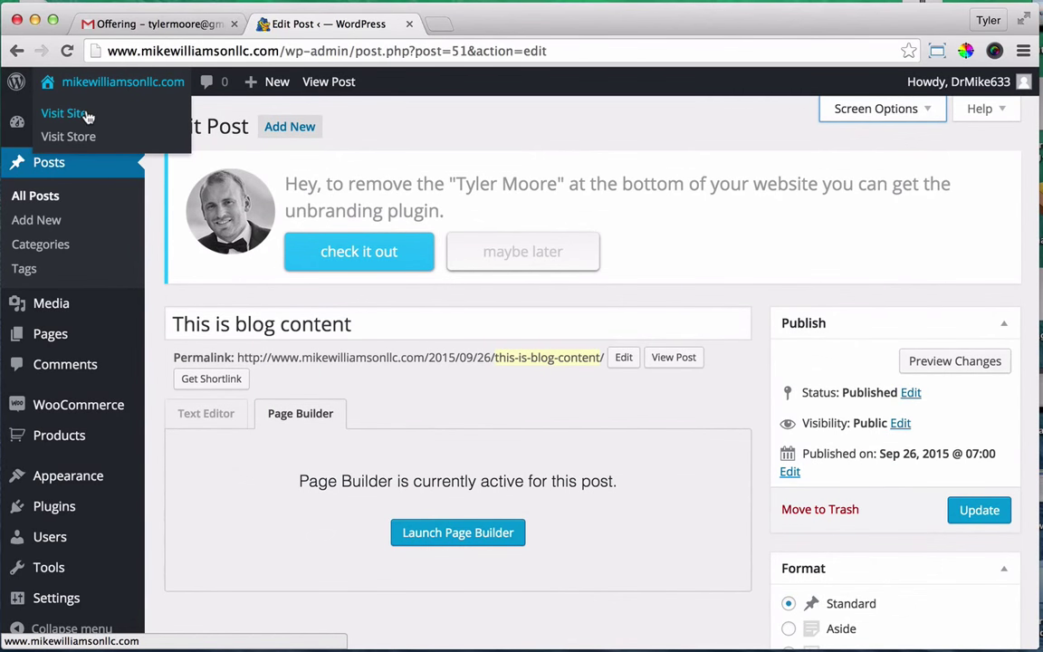
click(86, 115)
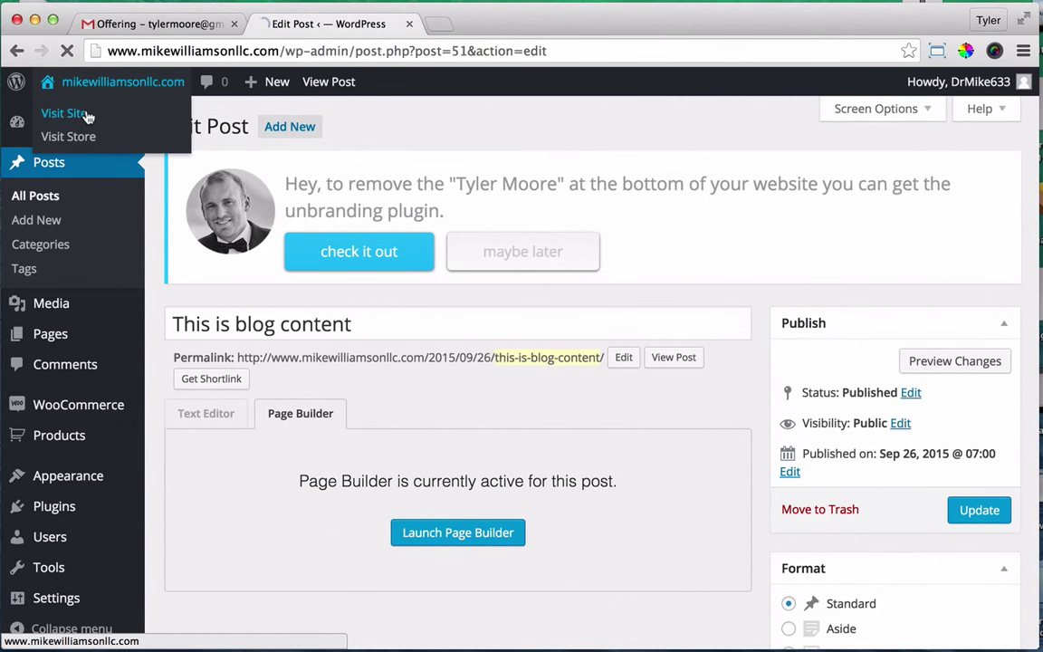
Step: Check the EXPLORE hero and footer on the front page, then launch Page Builder
scroll(437, 382, down, 2)
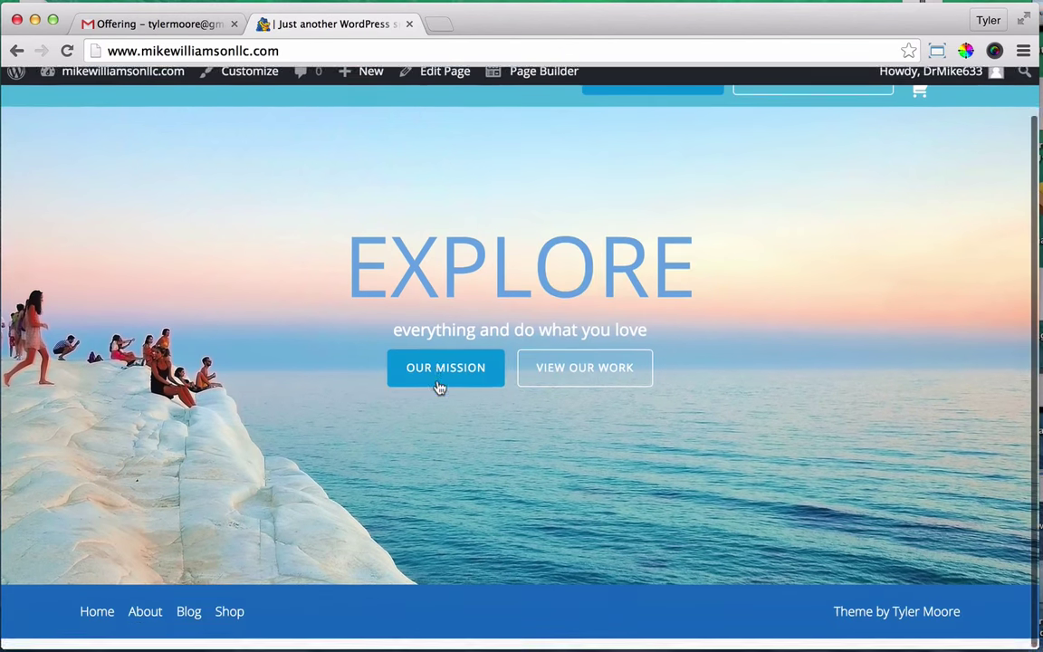
scroll(435, 384, up, 2)
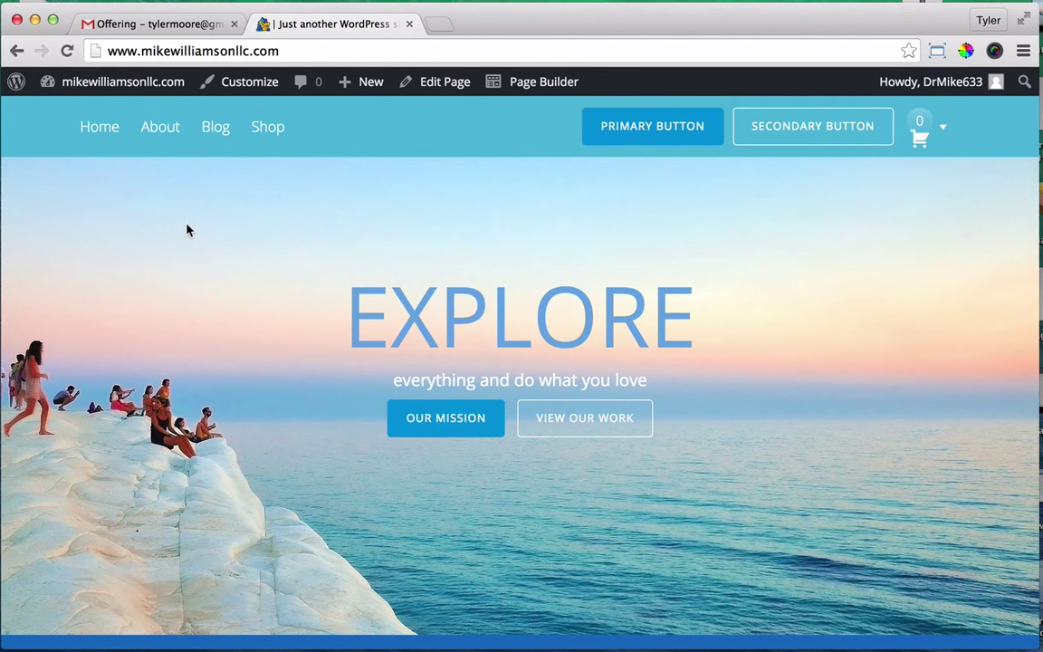
scroll(268, 318, down, 2)
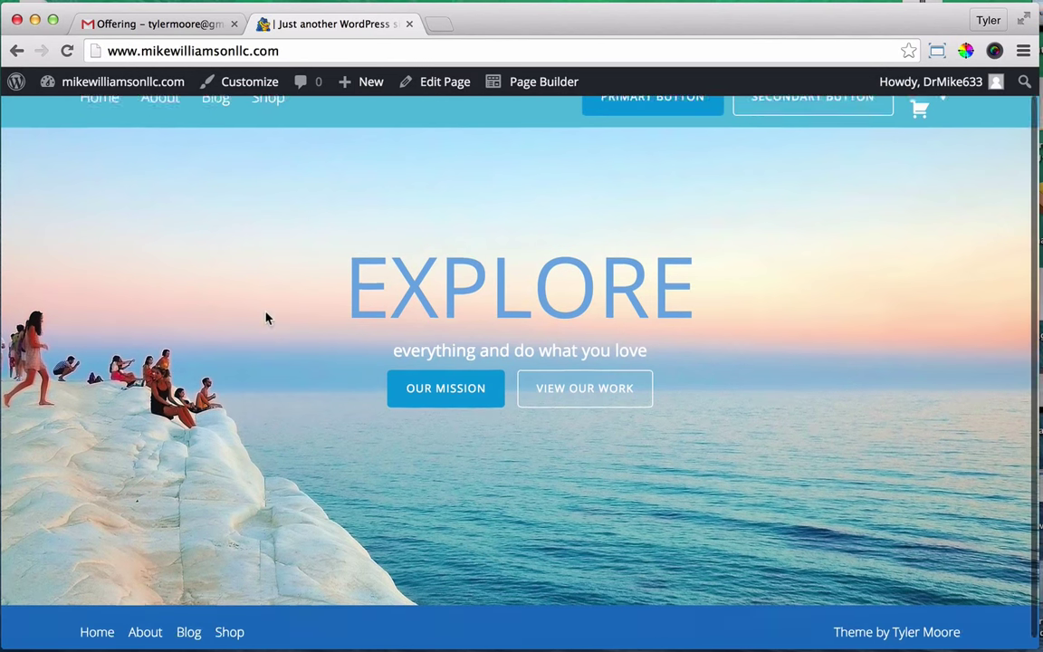
scroll(266, 318, up, 2)
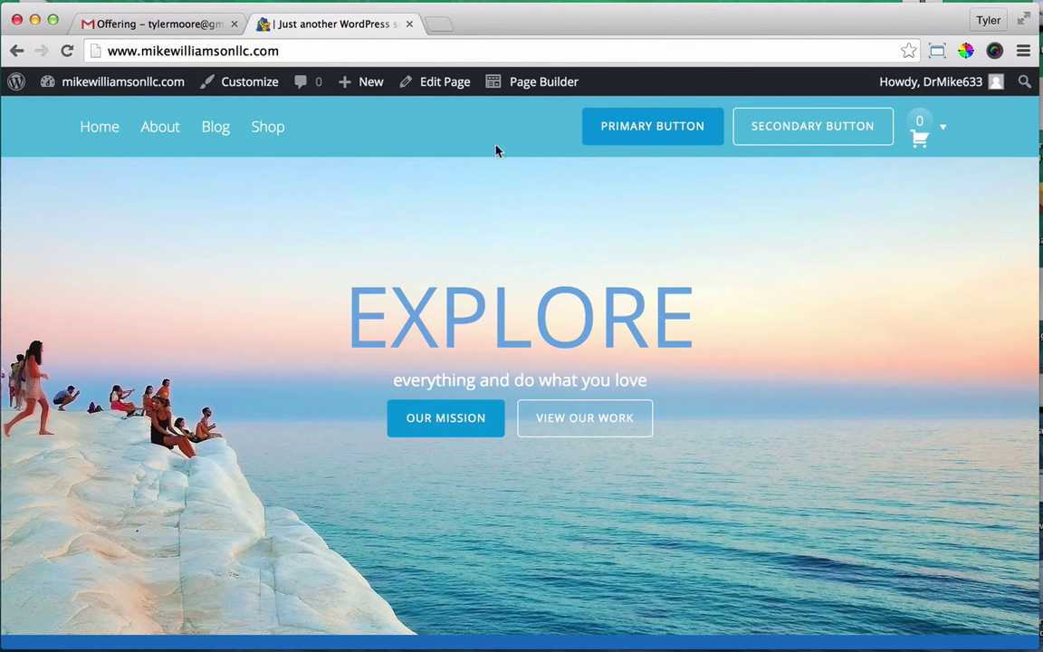
click(541, 83)
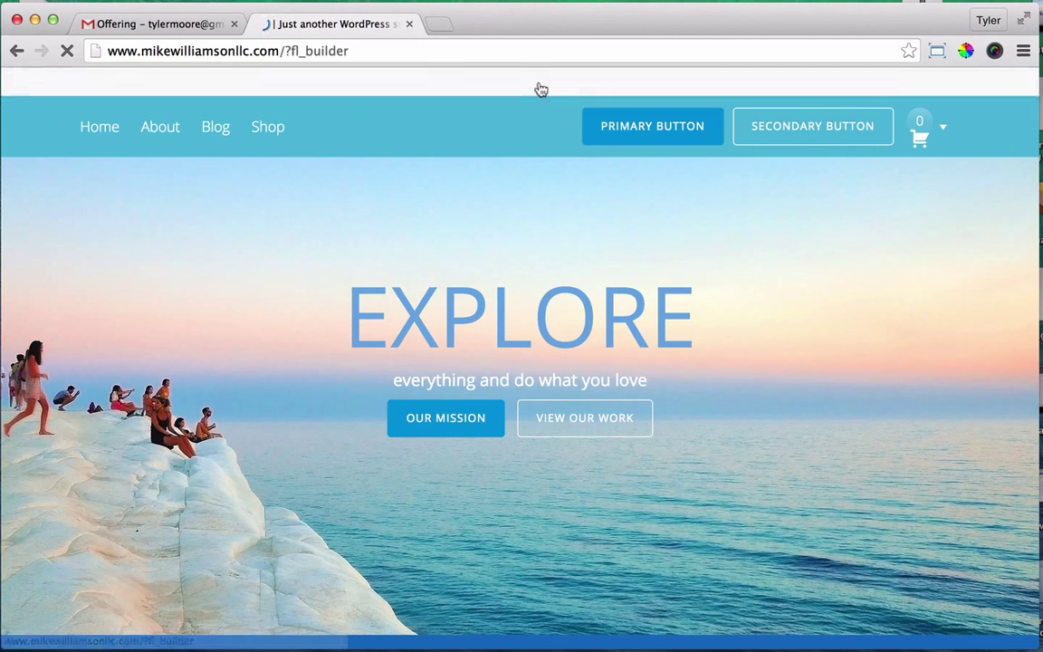
Step: Open the hero row's settings and start choosing a background photo
scroll(452, 299, down, 2)
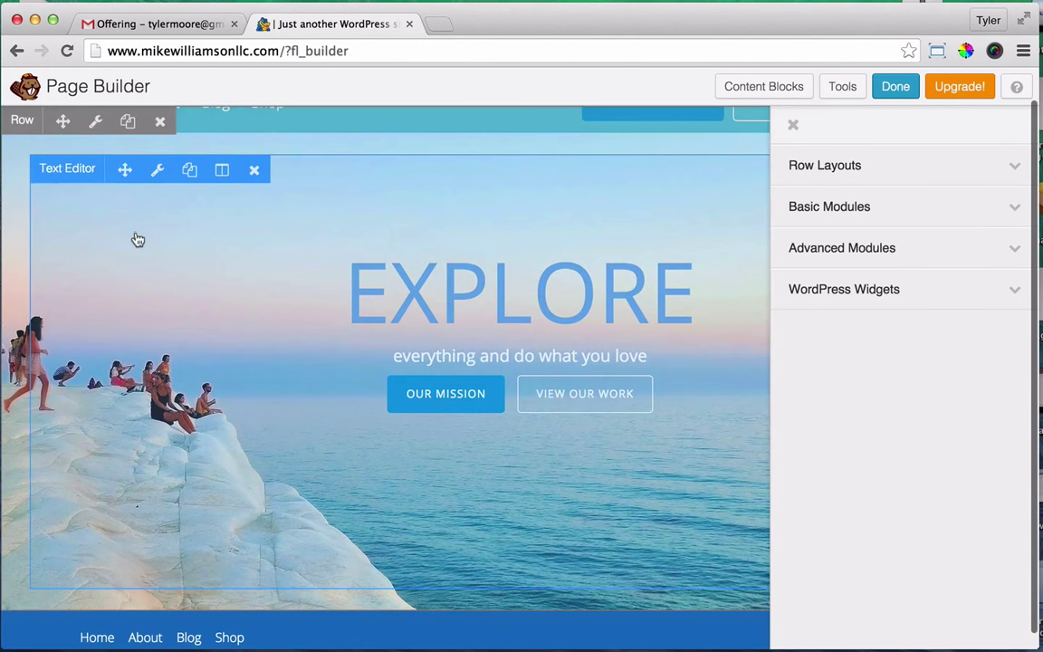
click(96, 125)
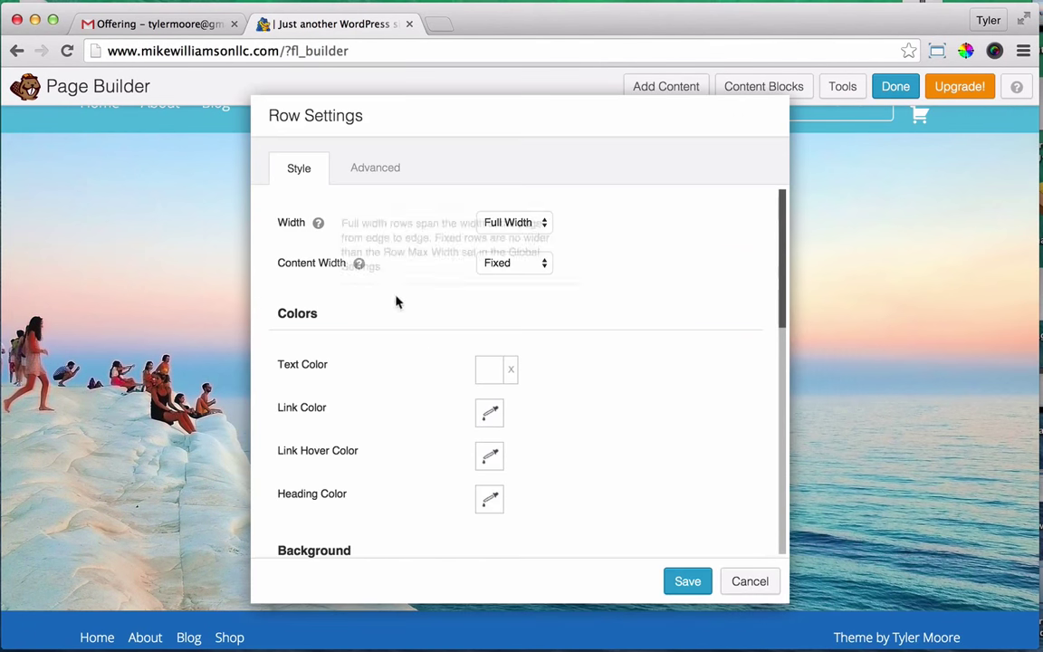
scroll(580, 386, down, 5)
scroll(579, 388, down, 3)
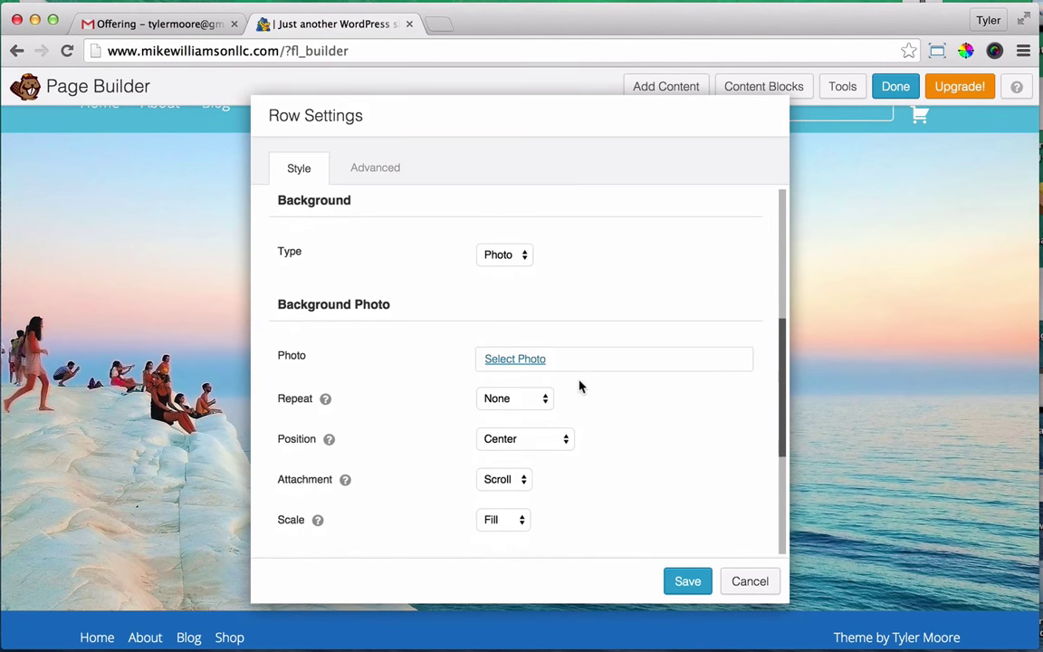
click(529, 366)
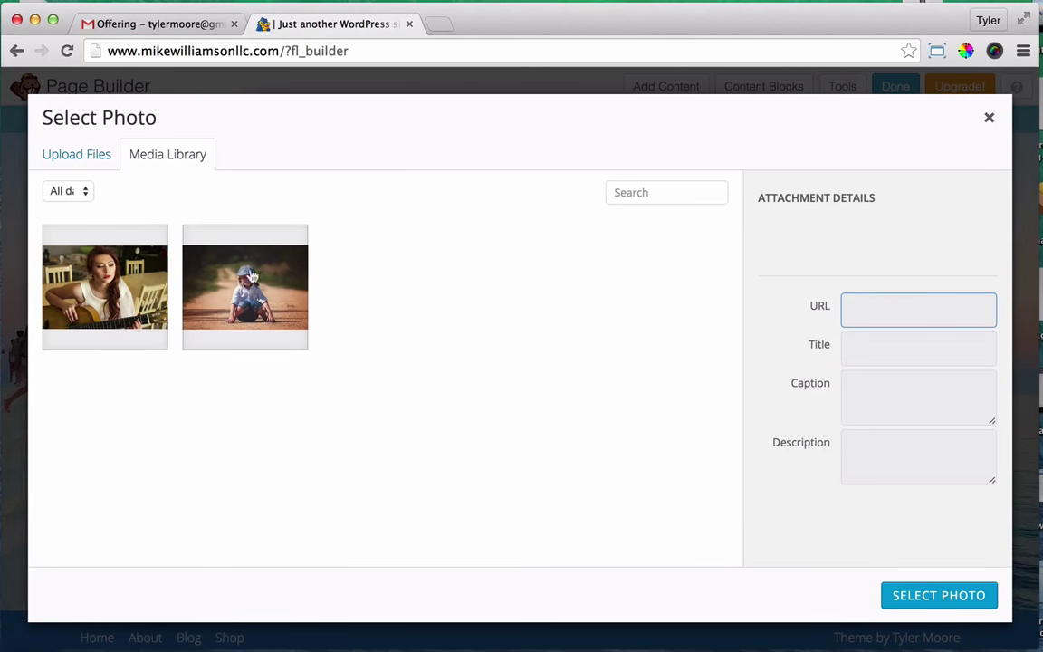
Step: Upload mt-fuji-477832_1920.jpg and select it as the row's background photo
click(76, 156)
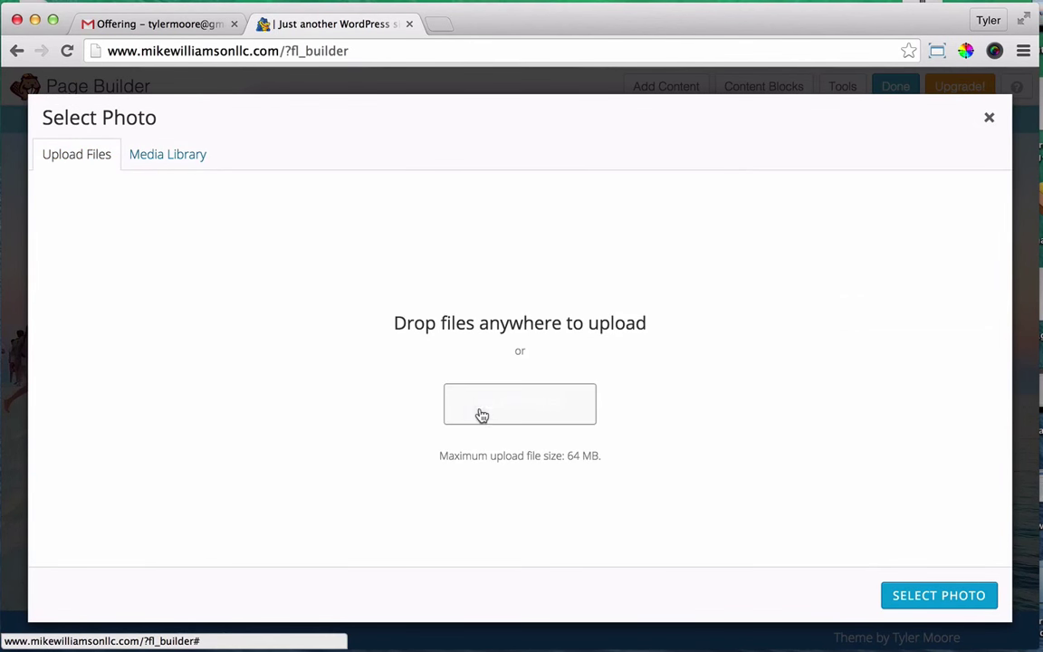
click(482, 415)
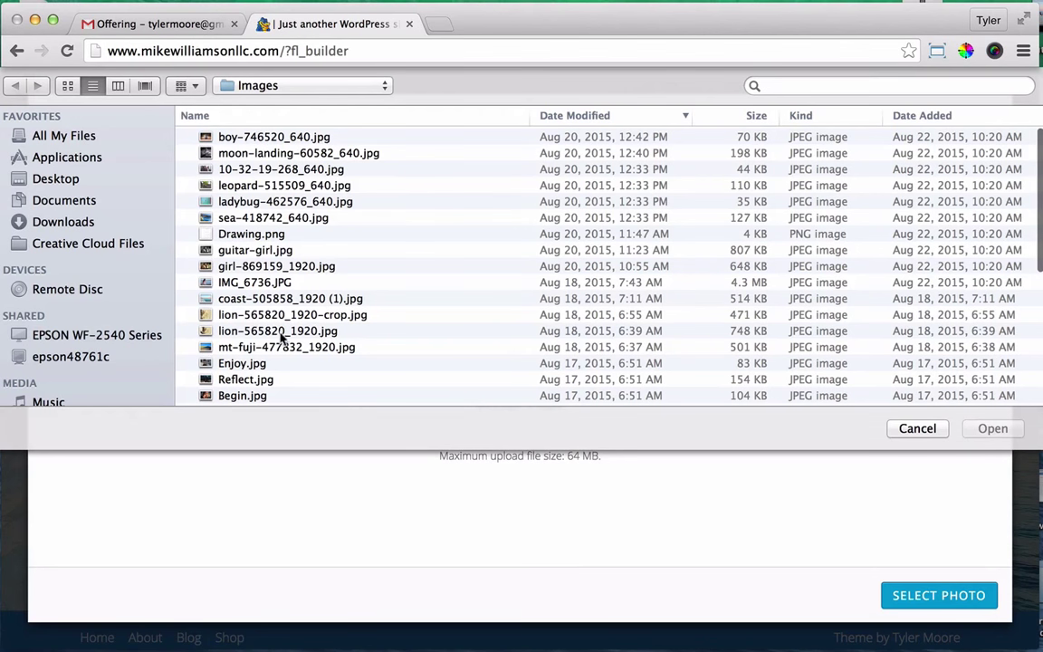
click(486, 186)
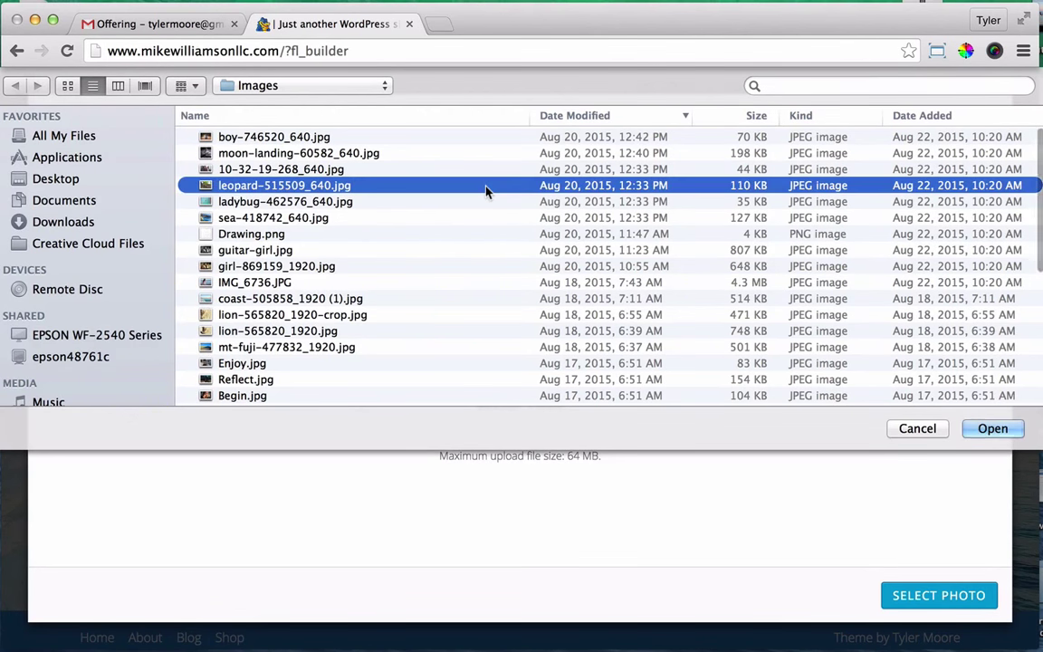
click(568, 268)
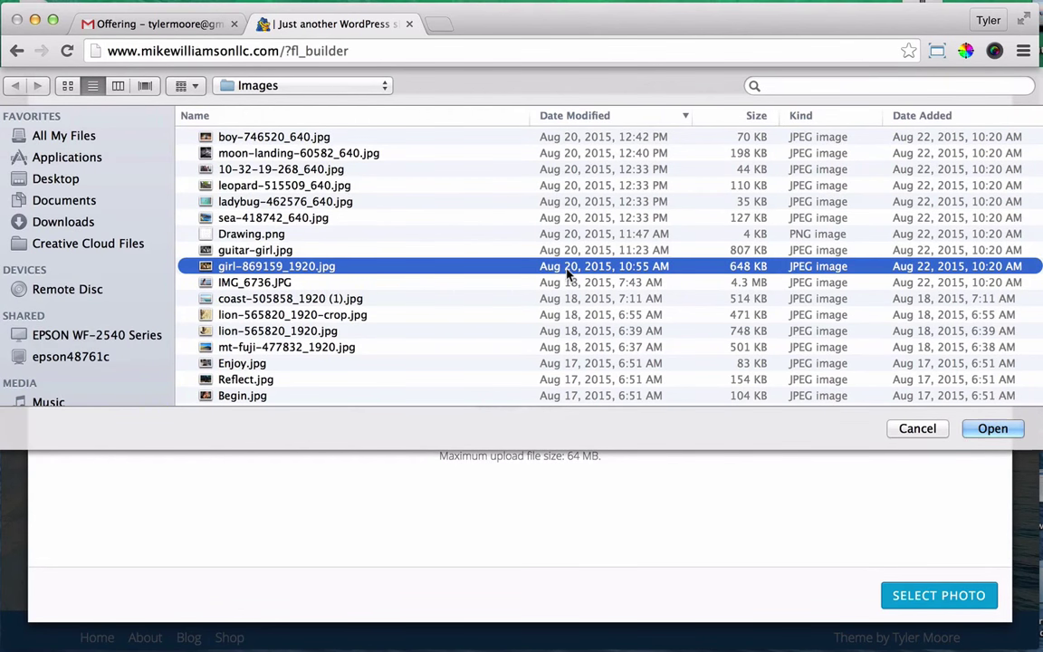
scroll(567, 271, down, 5)
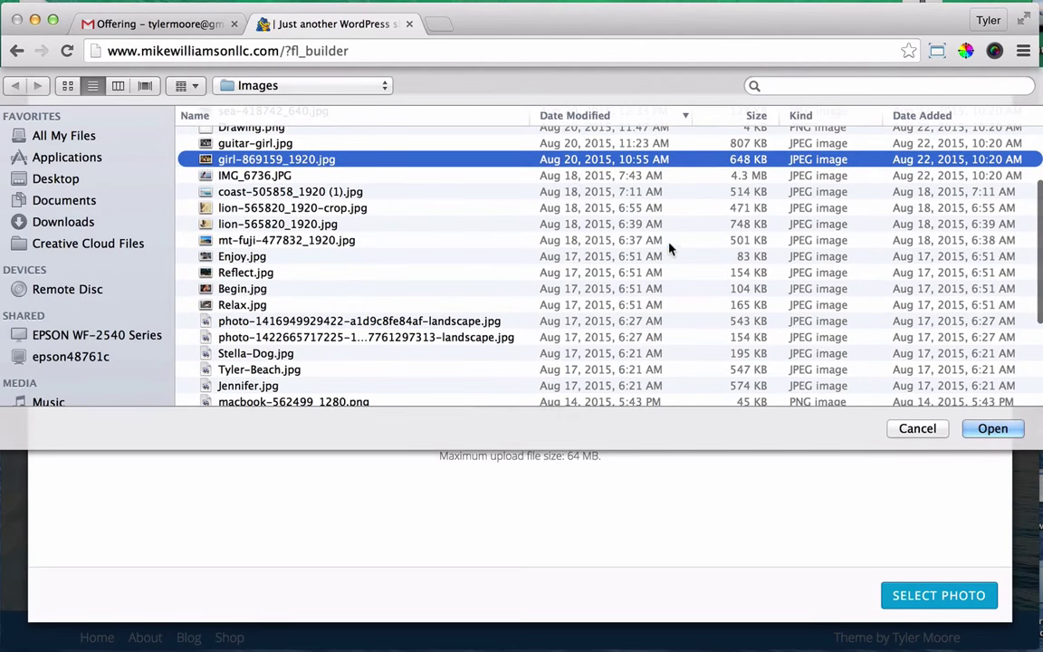
click(670, 242)
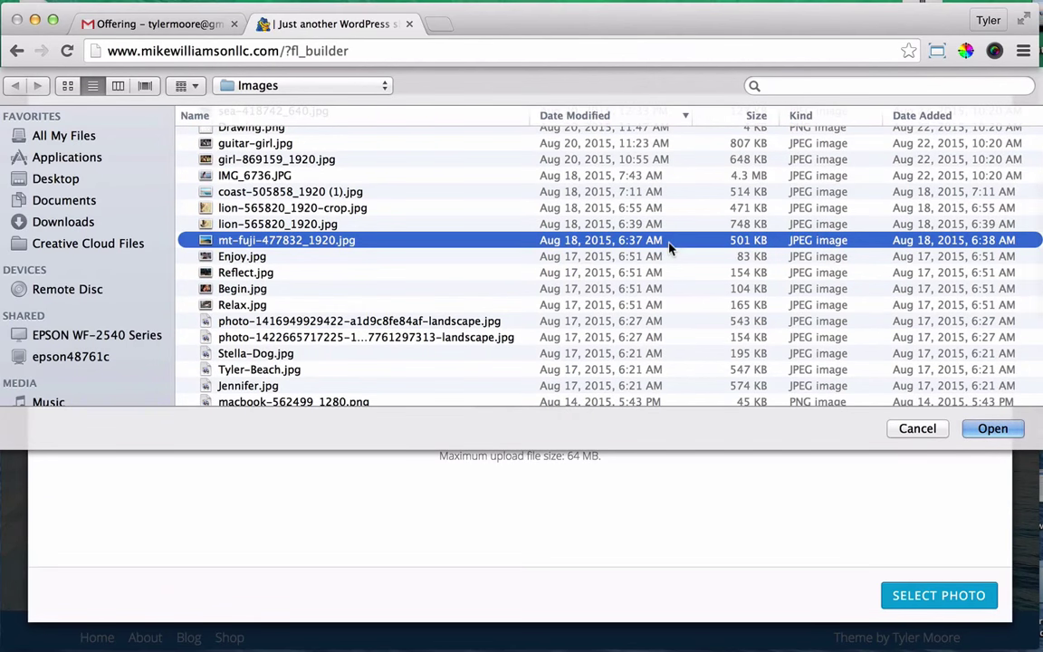
click(991, 428)
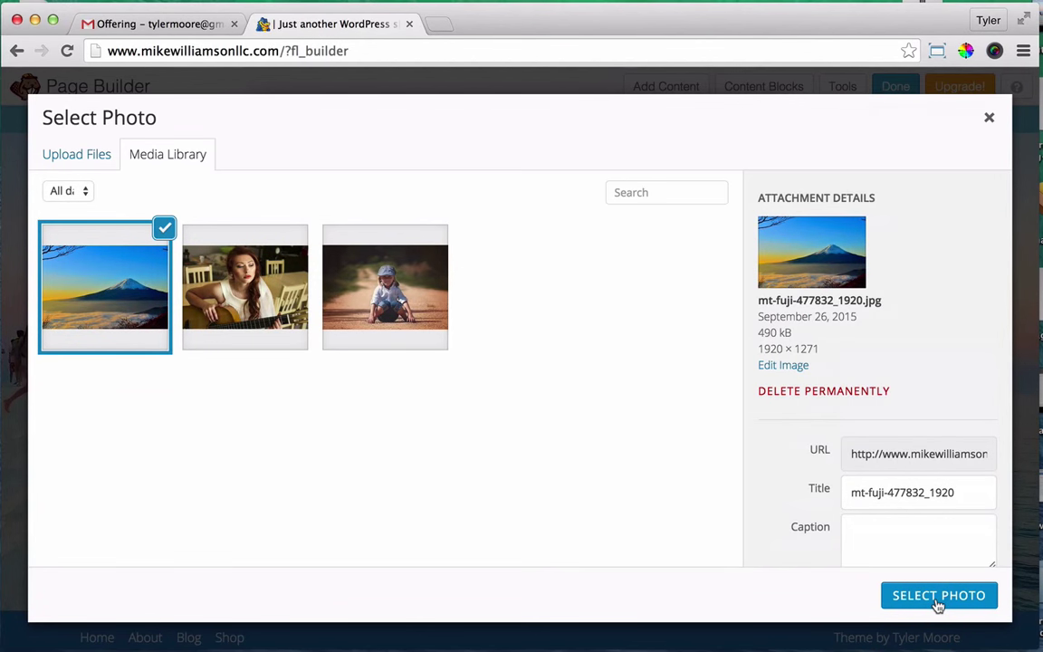
click(938, 595)
Step: Save the Mt. Fuji background on the hero row and reopen its Row Settings
click(688, 581)
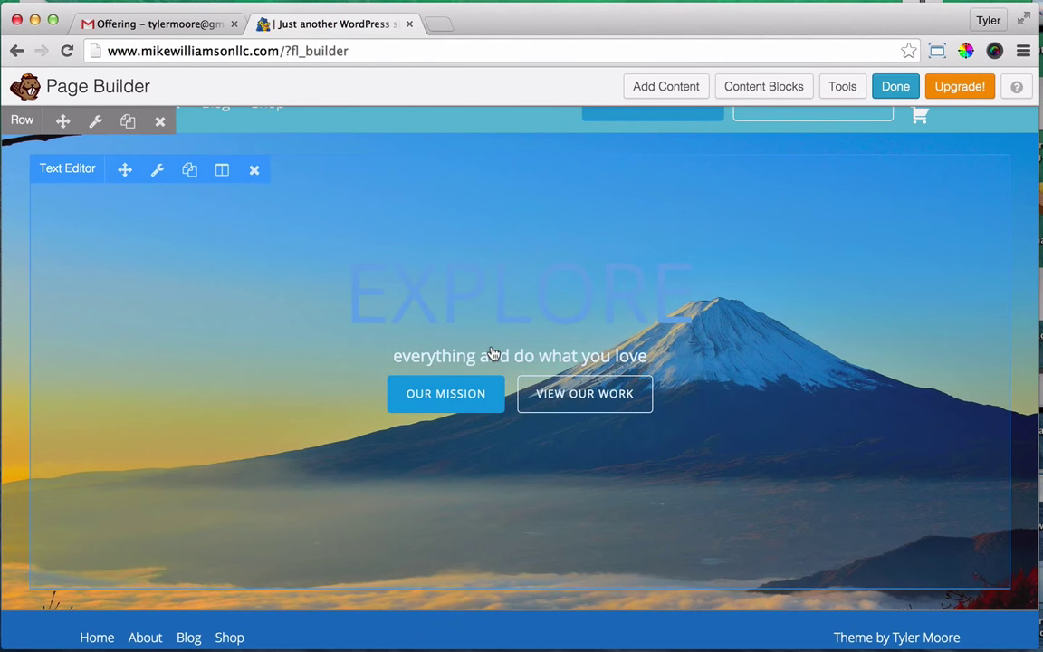
click(96, 127)
scroll(438, 401, down, 5)
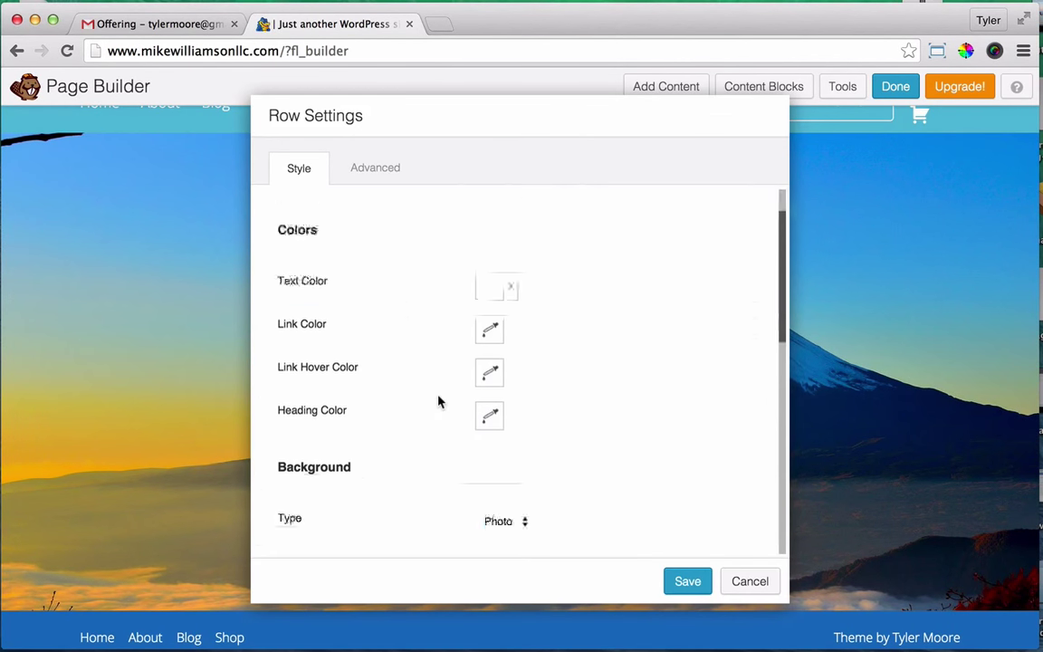
scroll(439, 401, down, 5)
scroll(438, 401, up, 7)
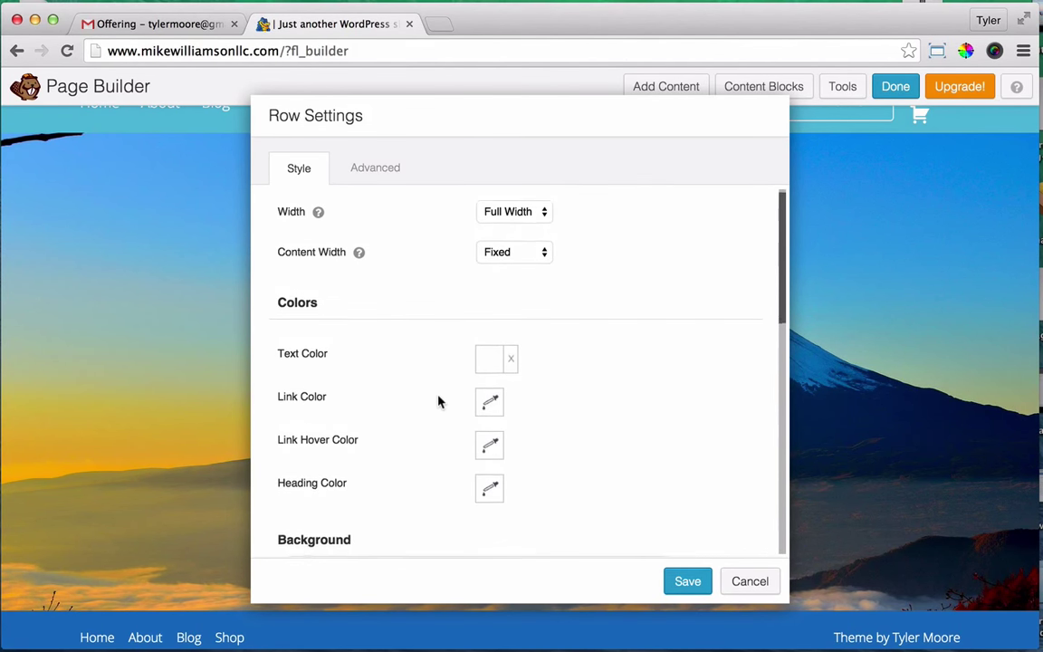
scroll(439, 401, down, 1)
scroll(453, 407, up, 2)
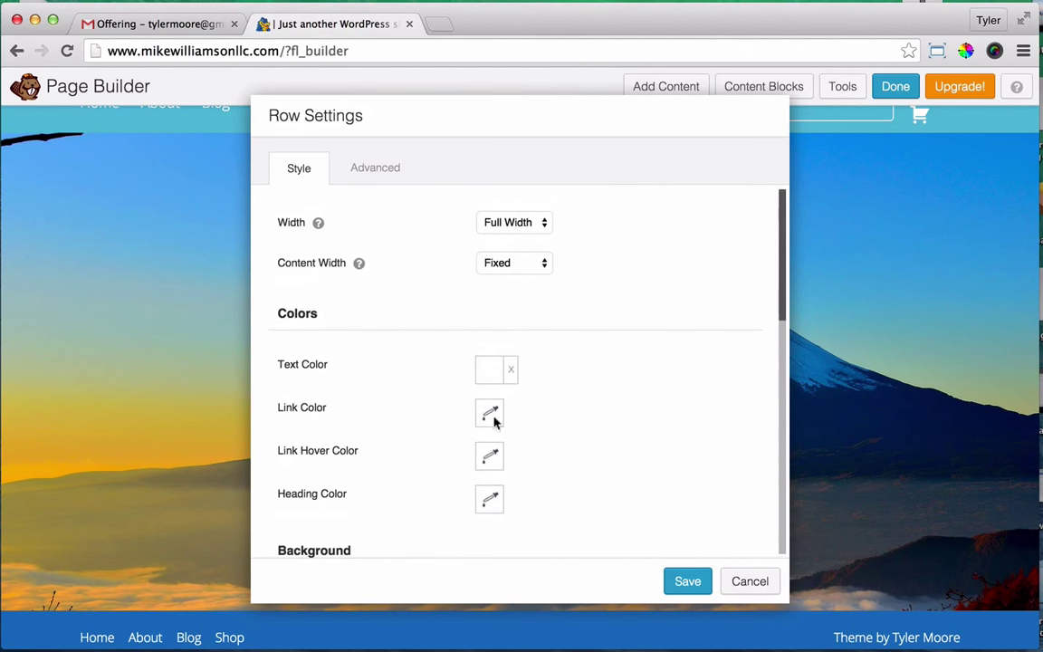
Step: Apply the black text colour to the EXPLORE heading in the hero text module and save
click(747, 582)
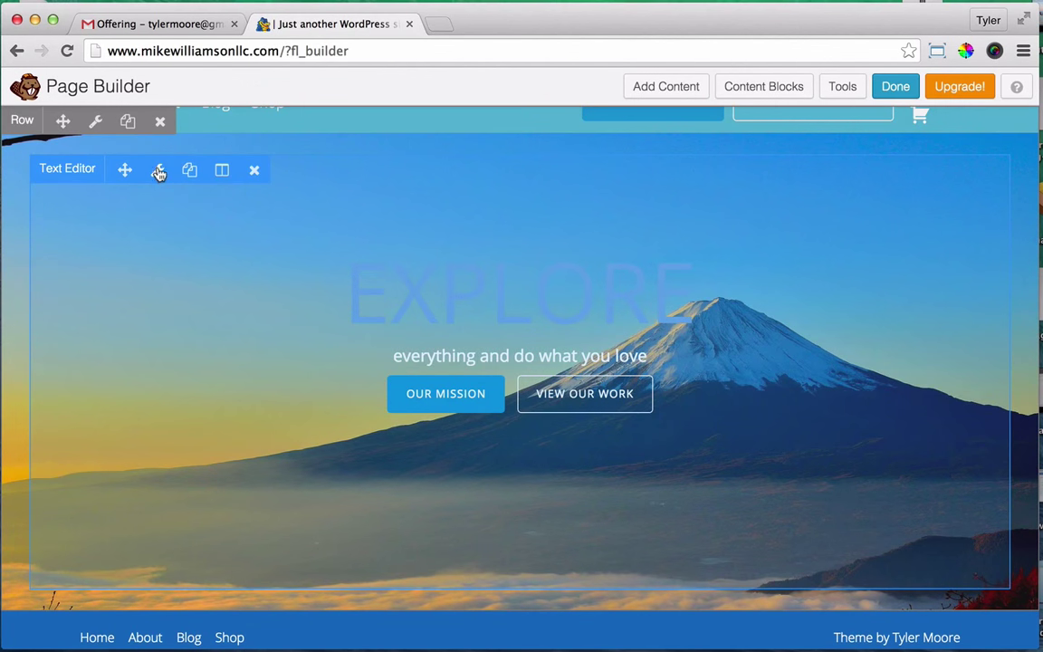
click(156, 171)
double_click(498, 404)
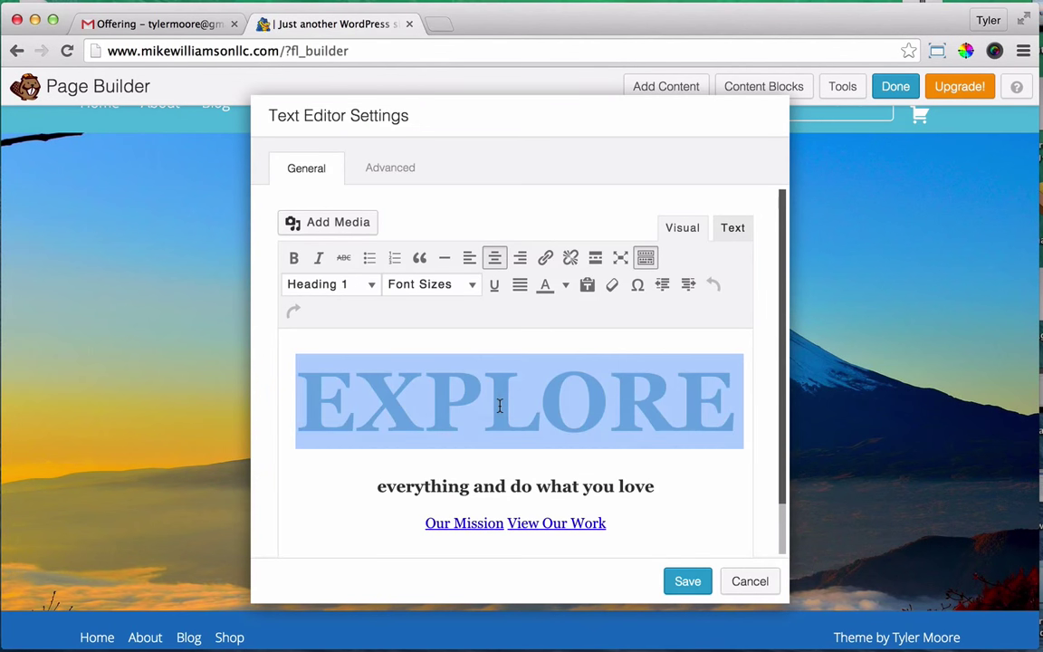
click(544, 286)
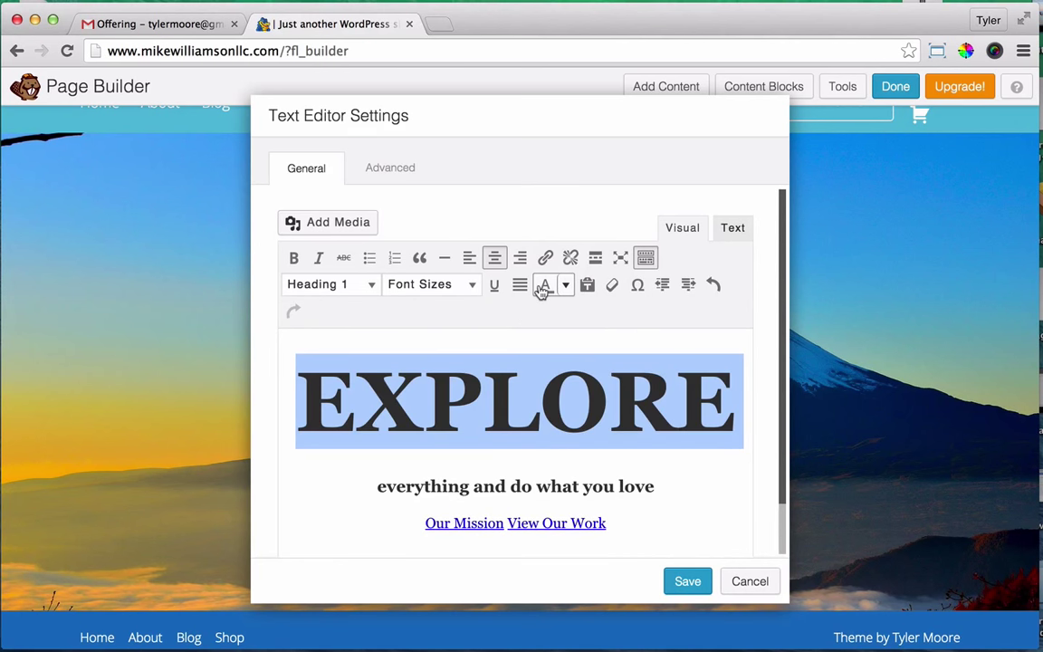
click(686, 580)
mouse_move(539, 287)
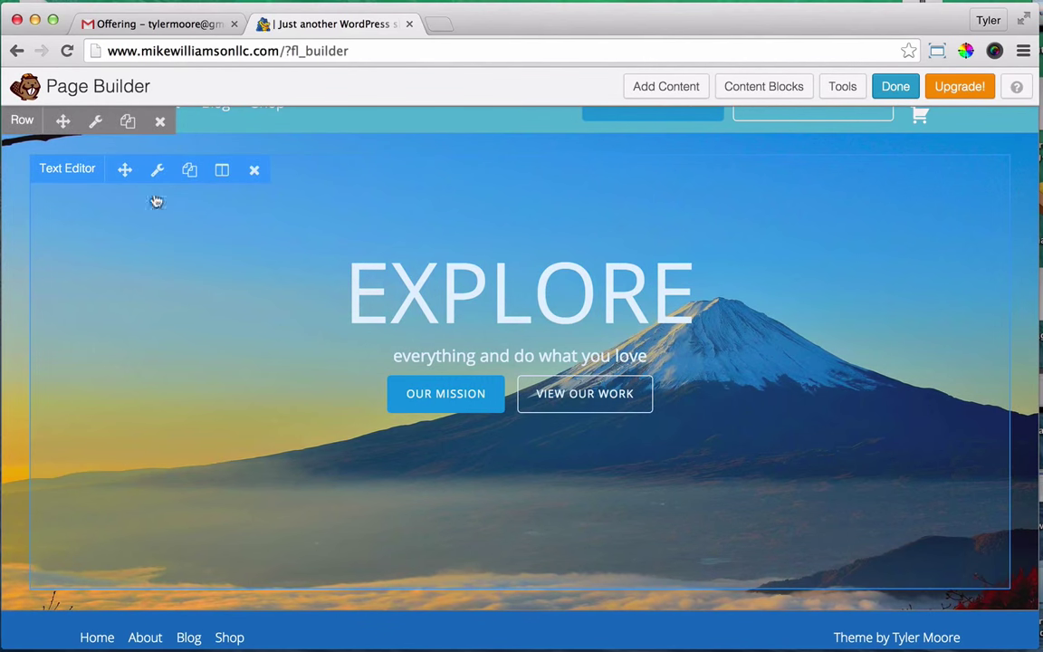
click(95, 122)
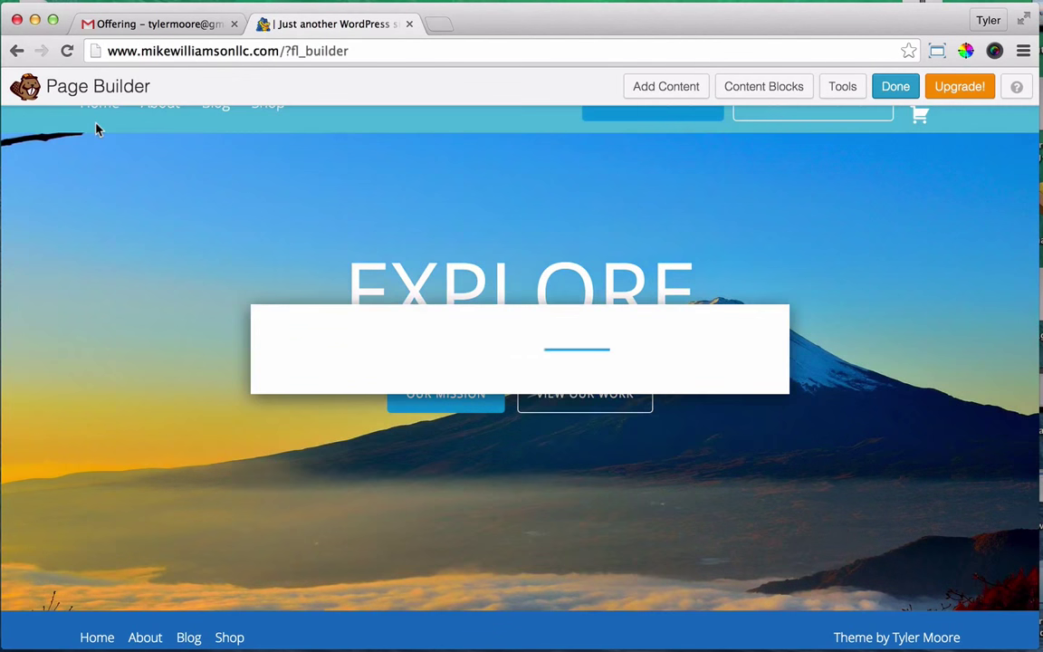
Step: Set the hero row's text colour to hex fefefe, save it, and choose Done
click(489, 369)
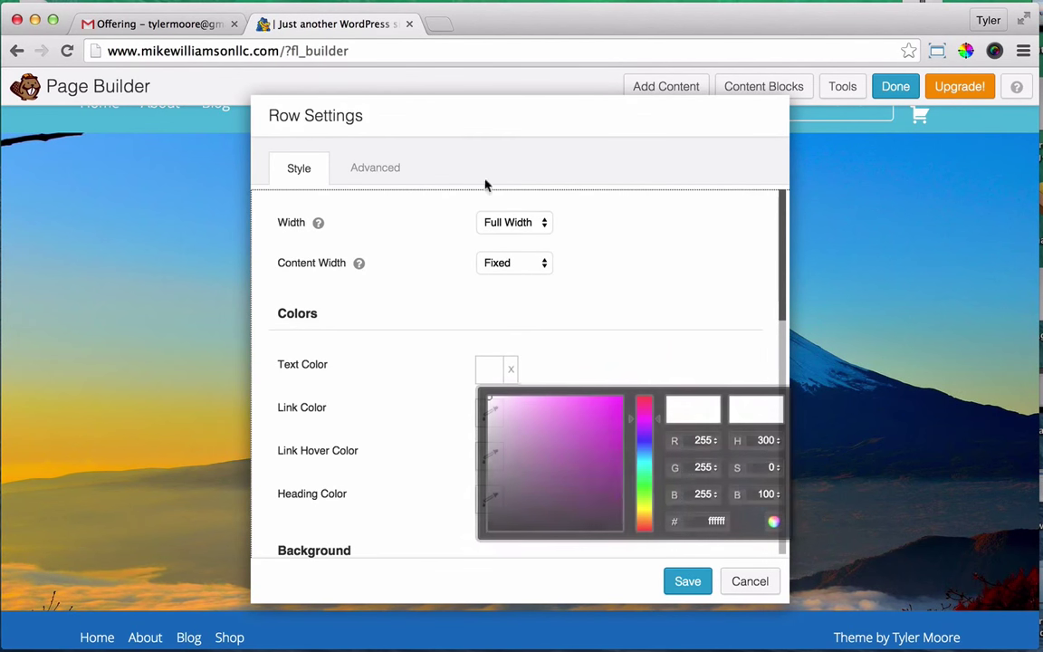
drag(561, 121, 745, 130)
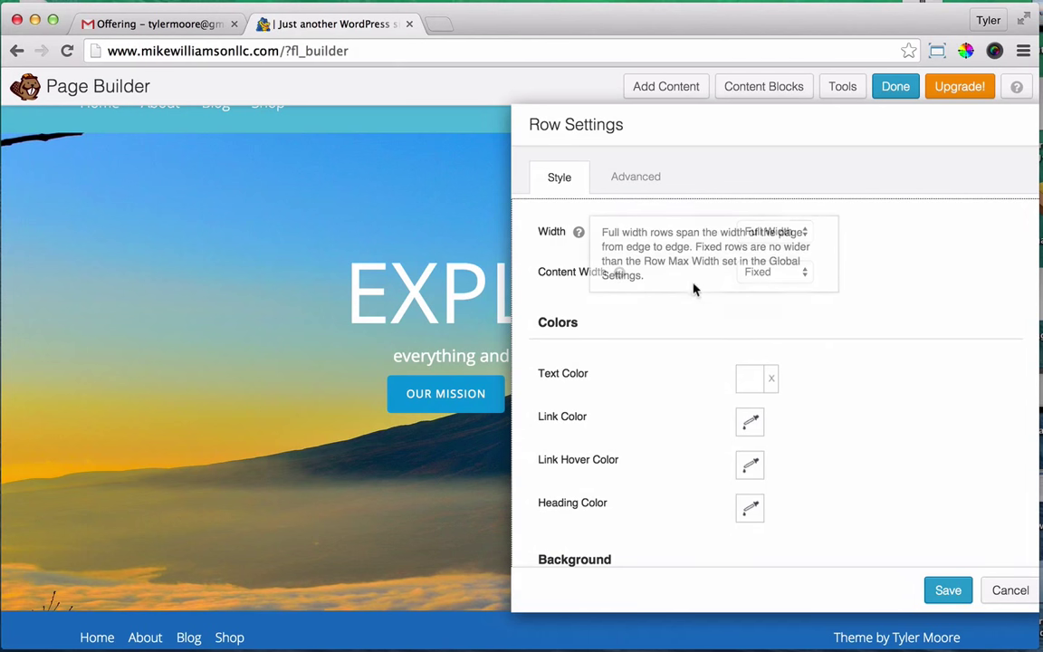
click(757, 384)
drag(510, 428, 417, 406)
double_click(657, 529)
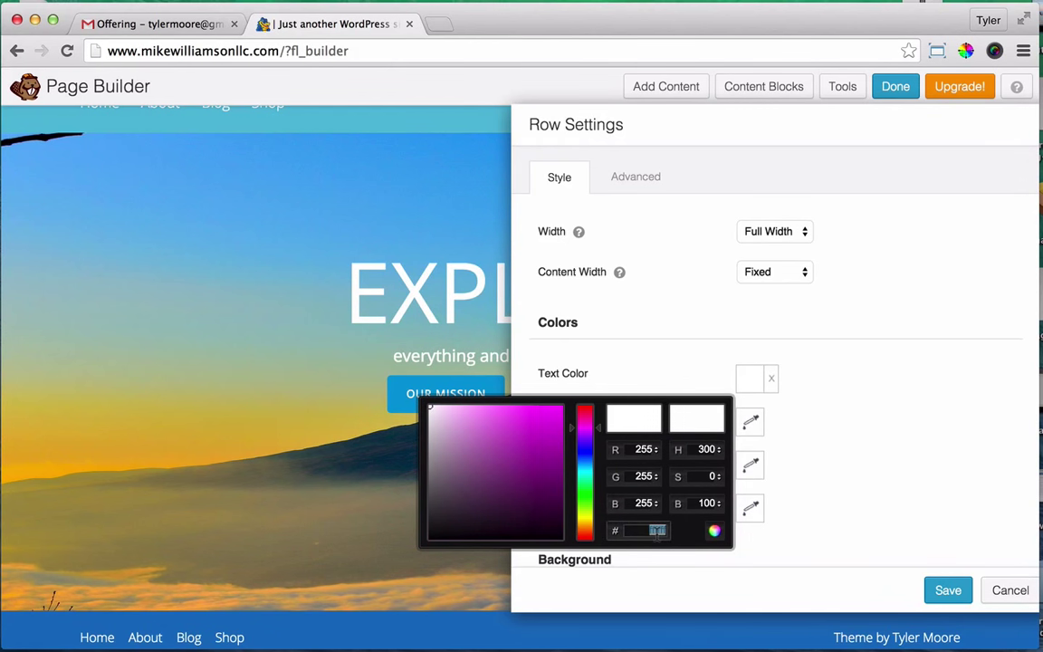
text(f)
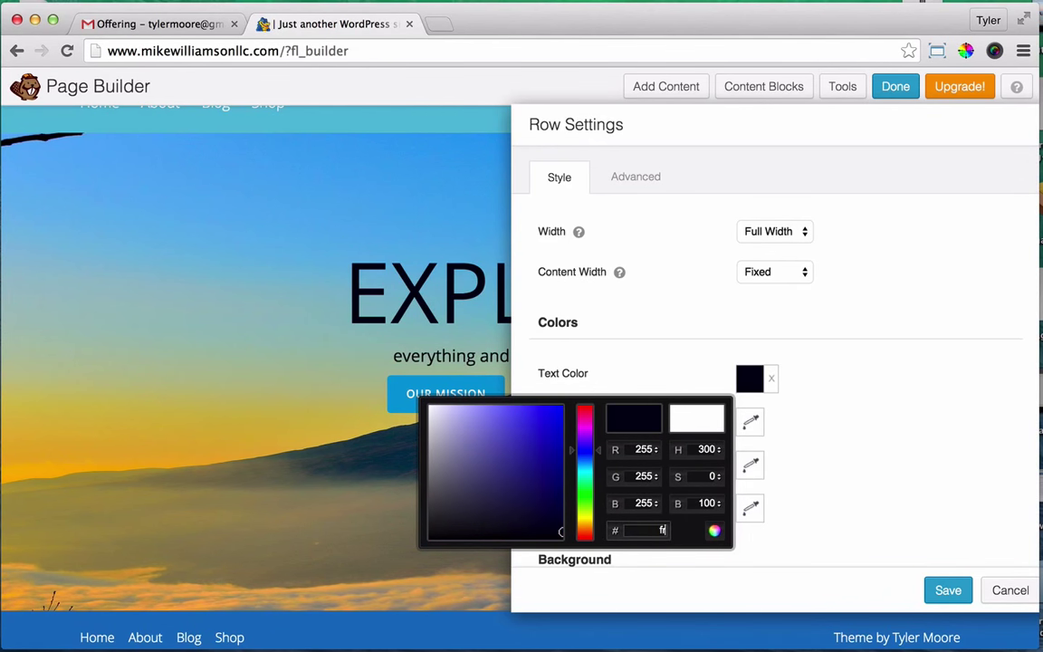
text(efe)
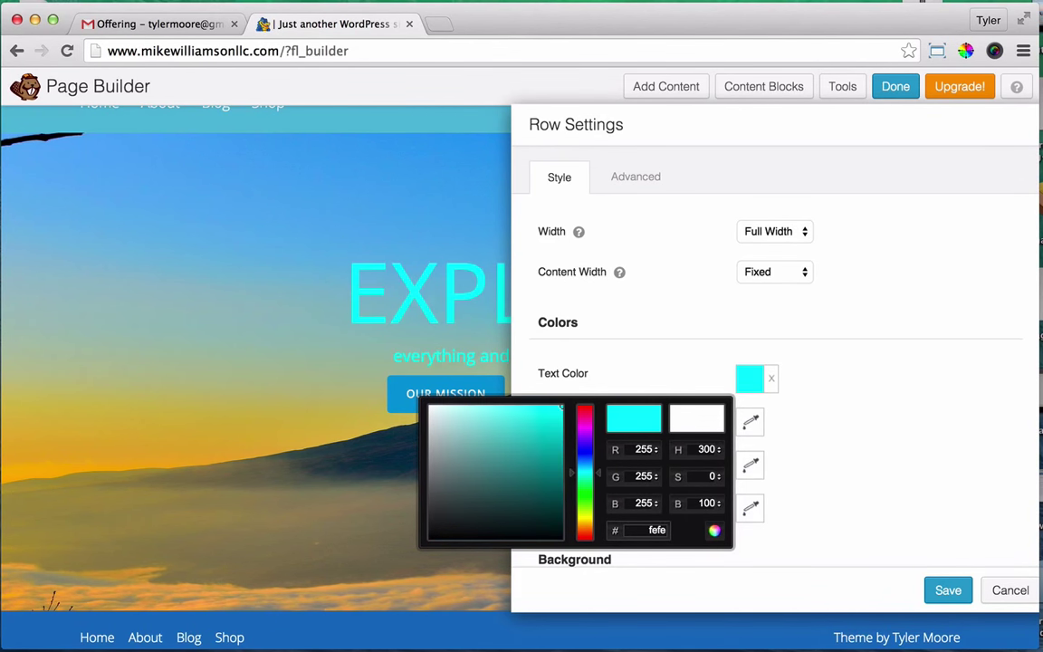
text(fe)
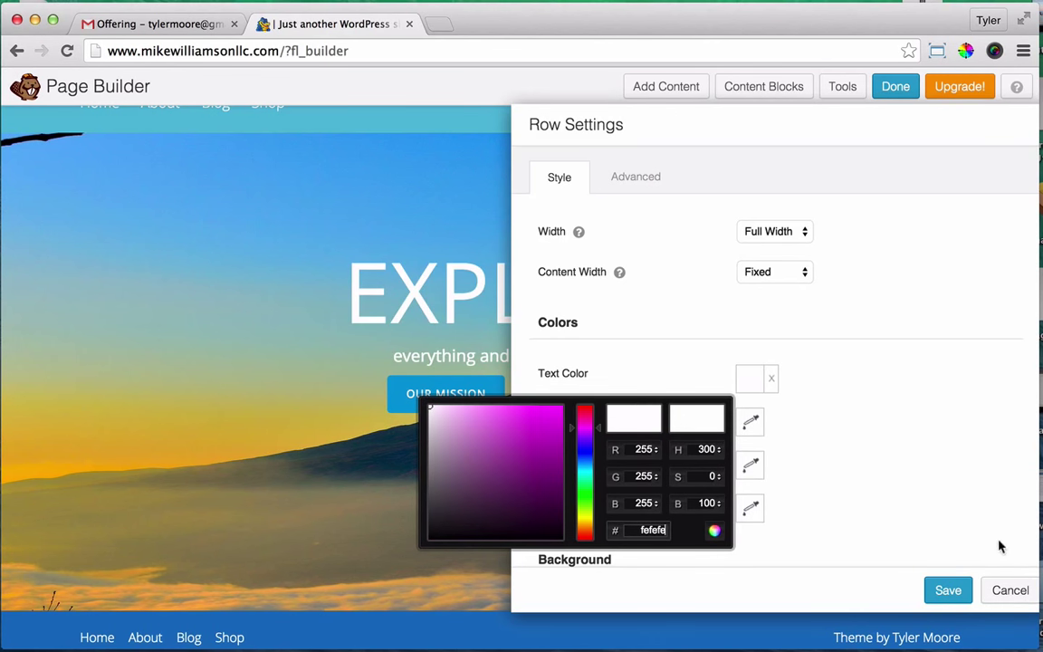
click(946, 590)
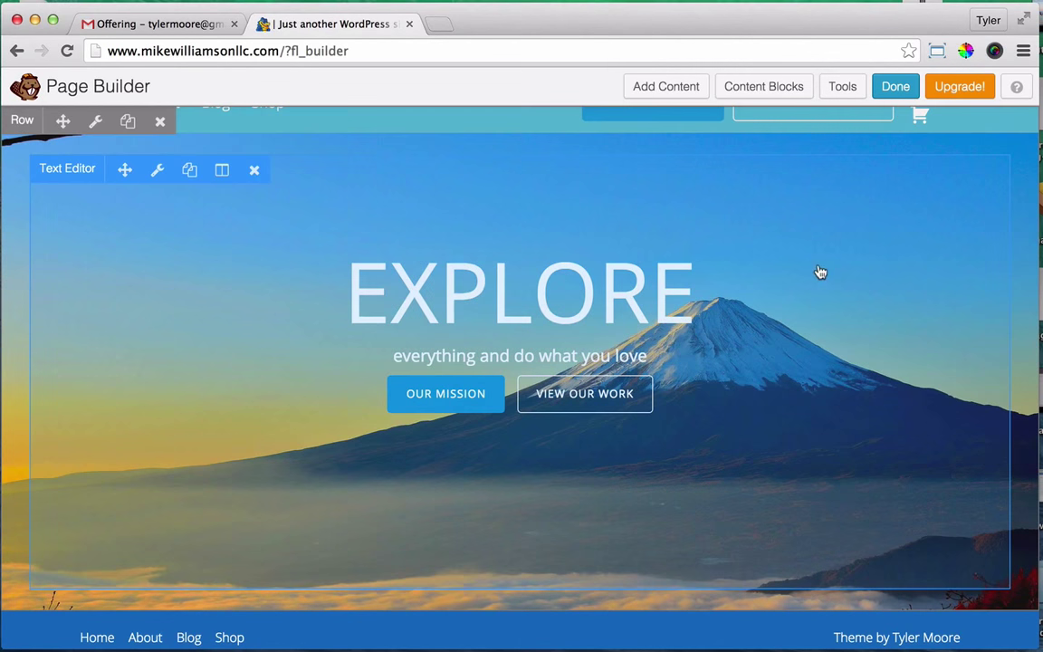
click(894, 88)
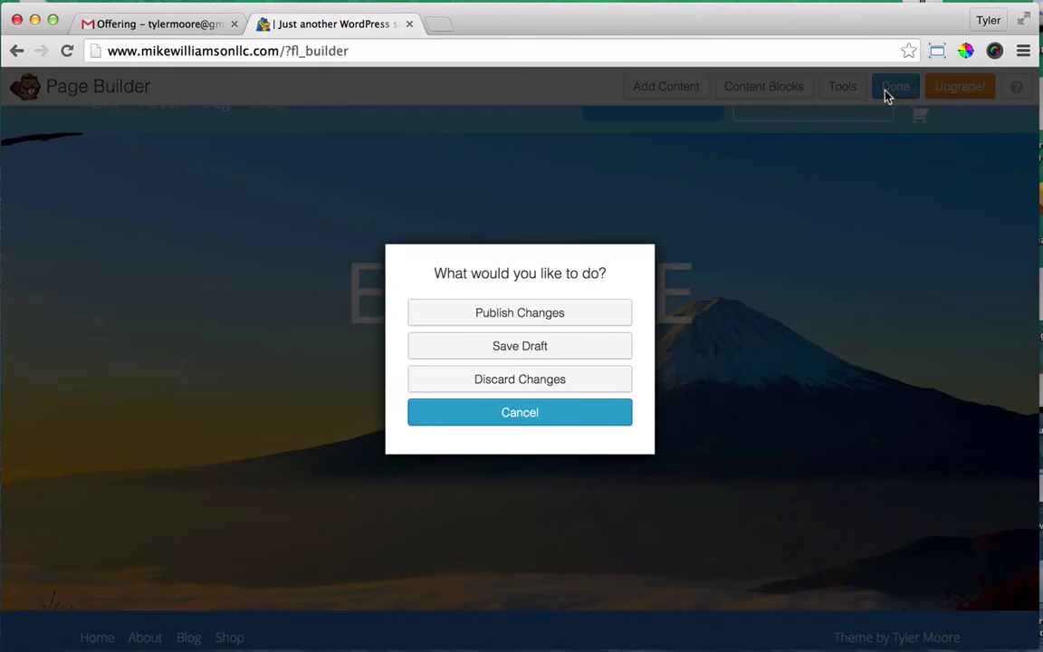
Step: Publish the page changes and scroll the live page to check the white EXPLORE hero and footer
click(558, 312)
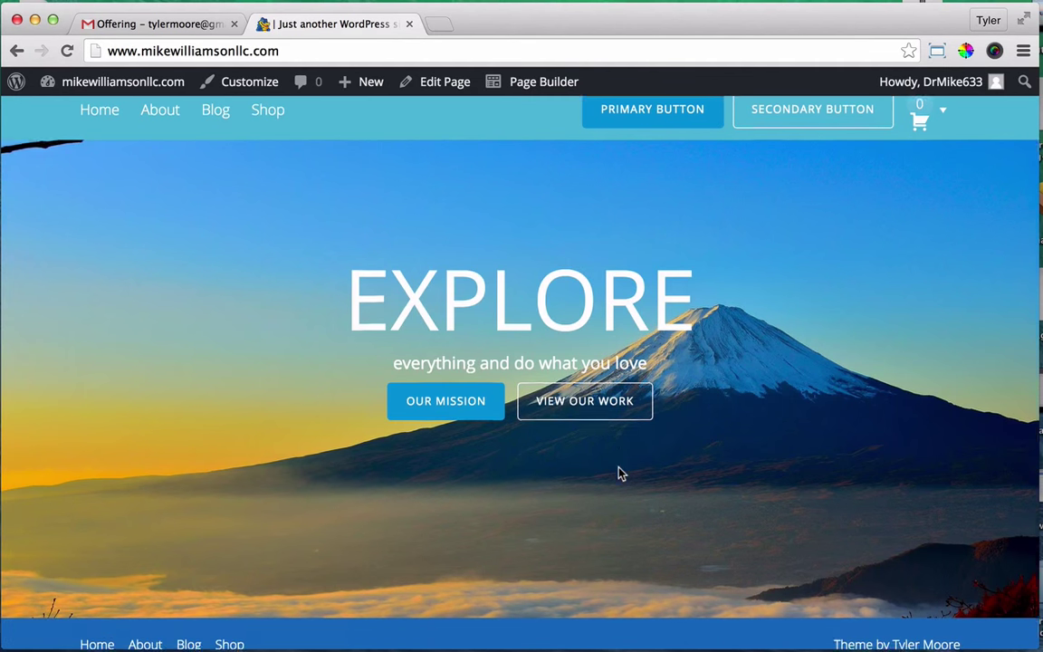
scroll(621, 473, up, 2)
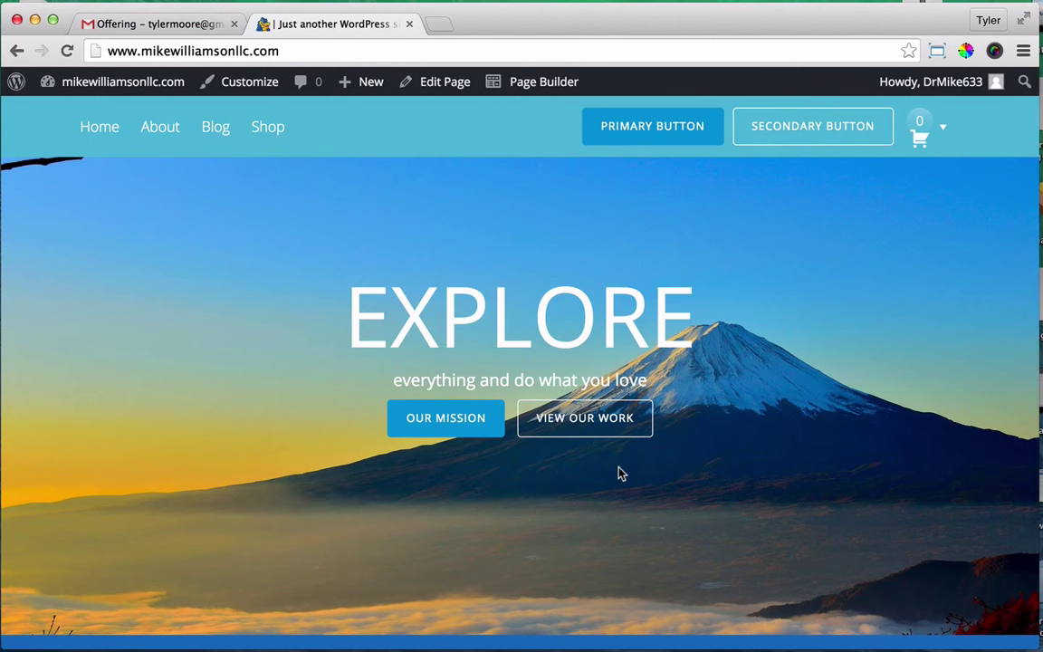
scroll(618, 472, down, 3)
scroll(617, 473, up, 3)
scroll(556, 341, down, 2)
scroll(435, 262, up, 2)
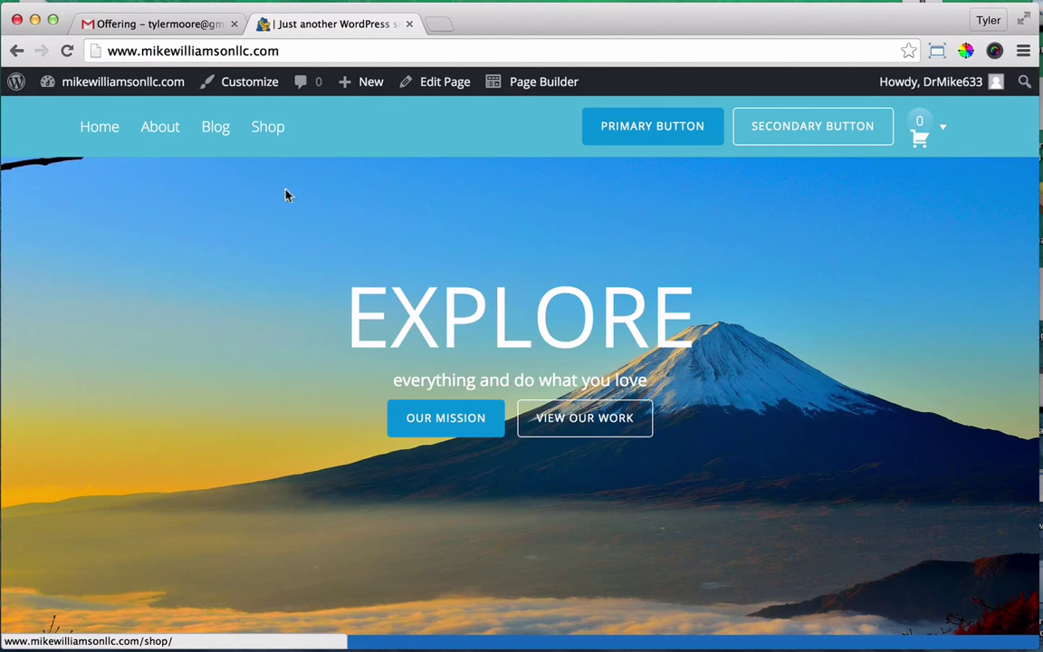
scroll(232, 266, down, 2)
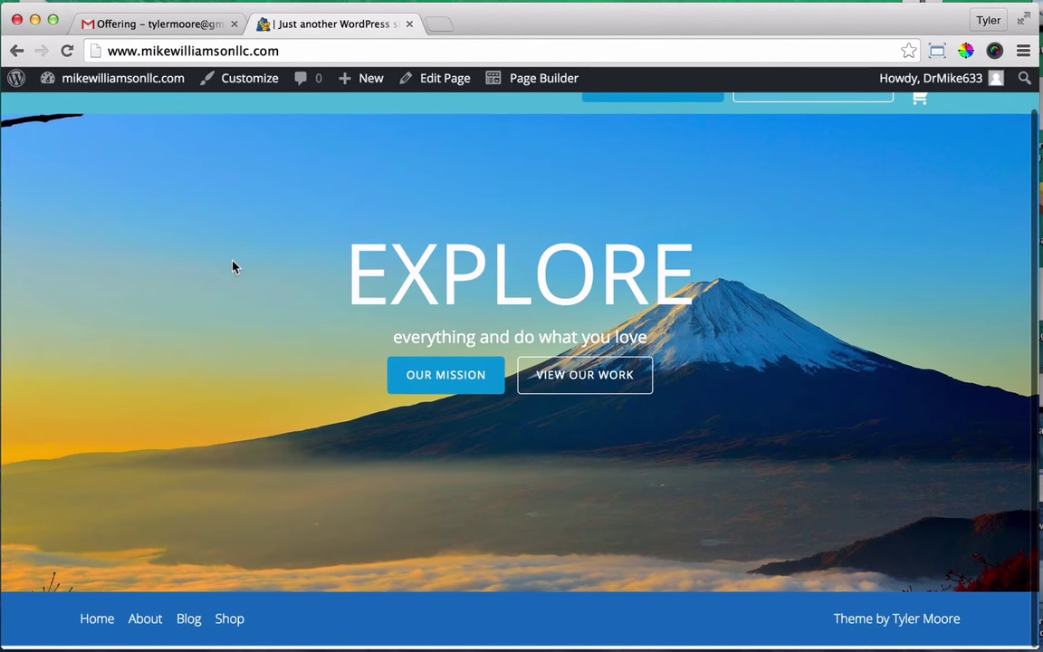
scroll(233, 266, up, 2)
mouse_move(124, 81)
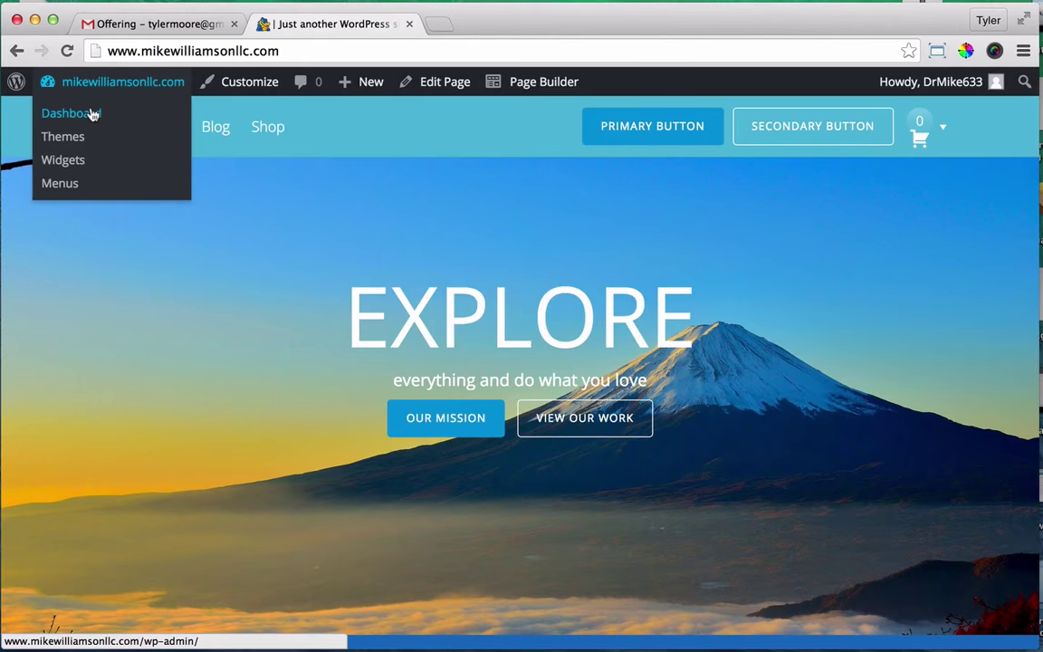
Step: From the dashboard, open WooCommerce's Checkout settings for PayPal
click(93, 114)
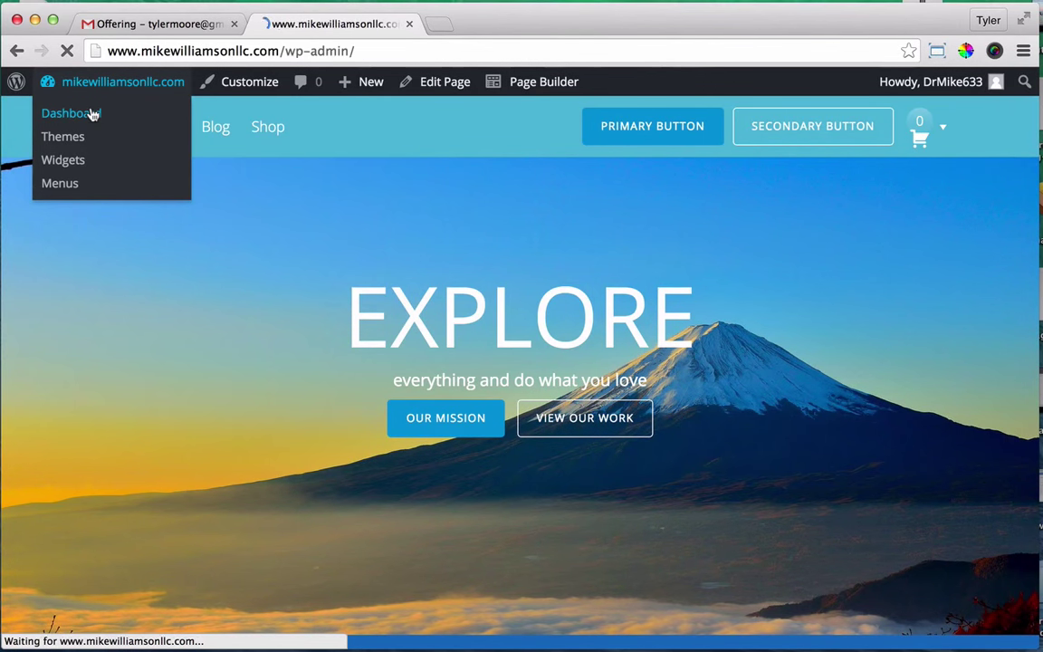
scroll(84, 374, down, 5)
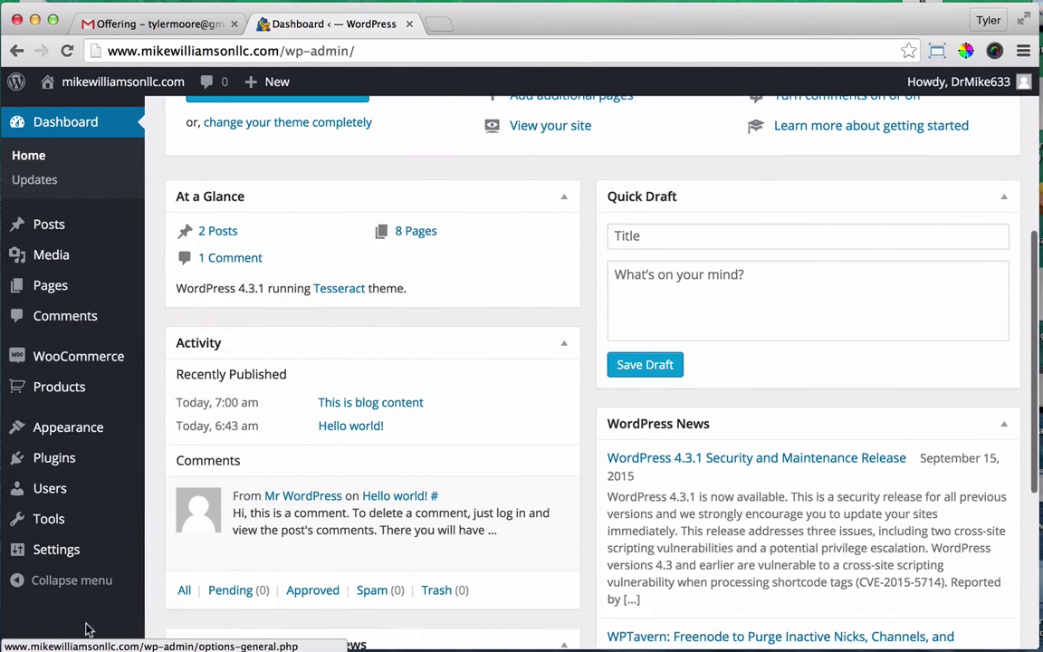
scroll(86, 410, up, 5)
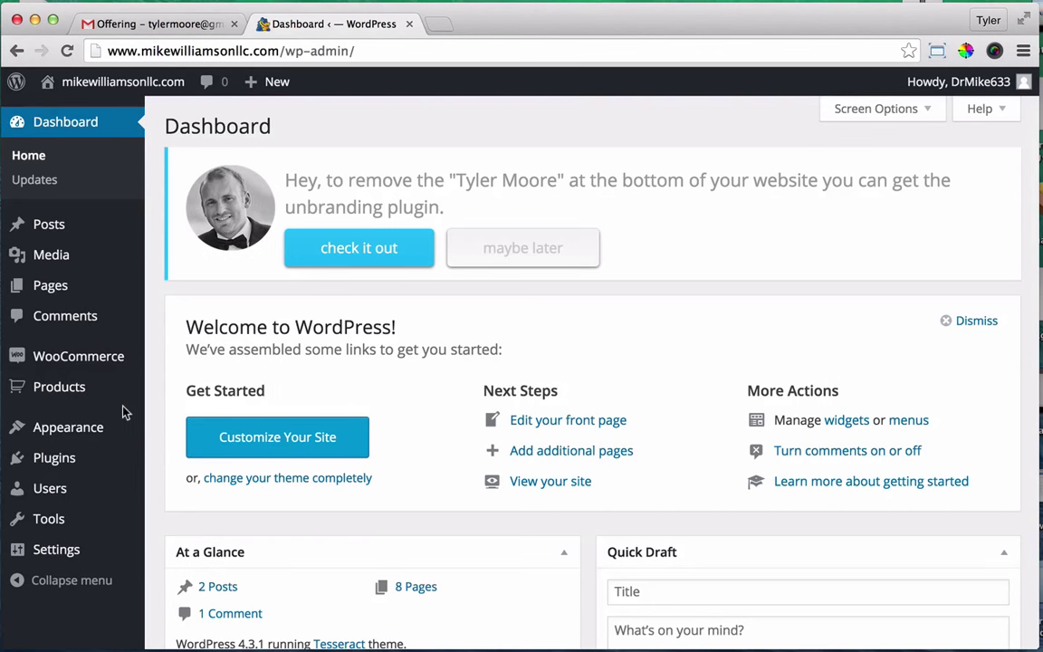
mouse_move(113, 364)
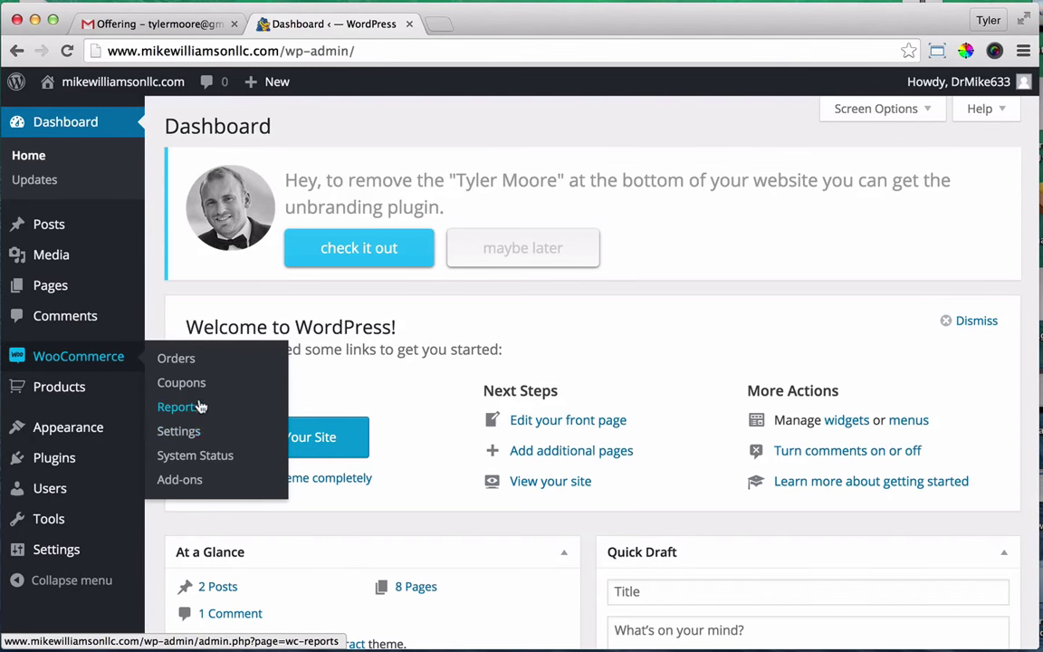
click(195, 435)
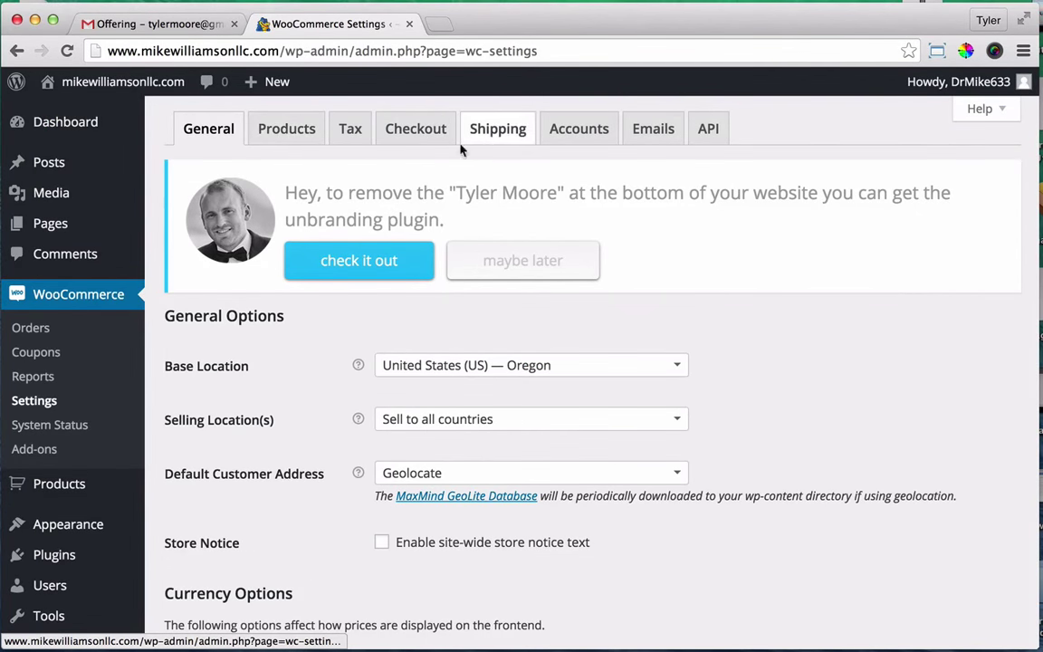
scroll(588, 177, down, 5)
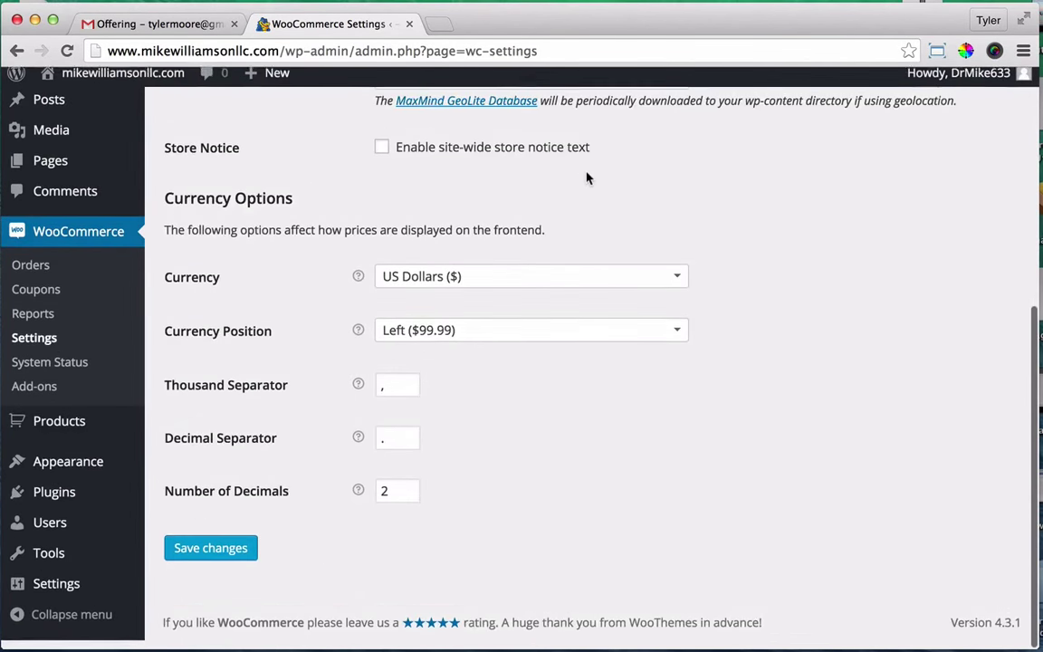
scroll(588, 177, up, 6)
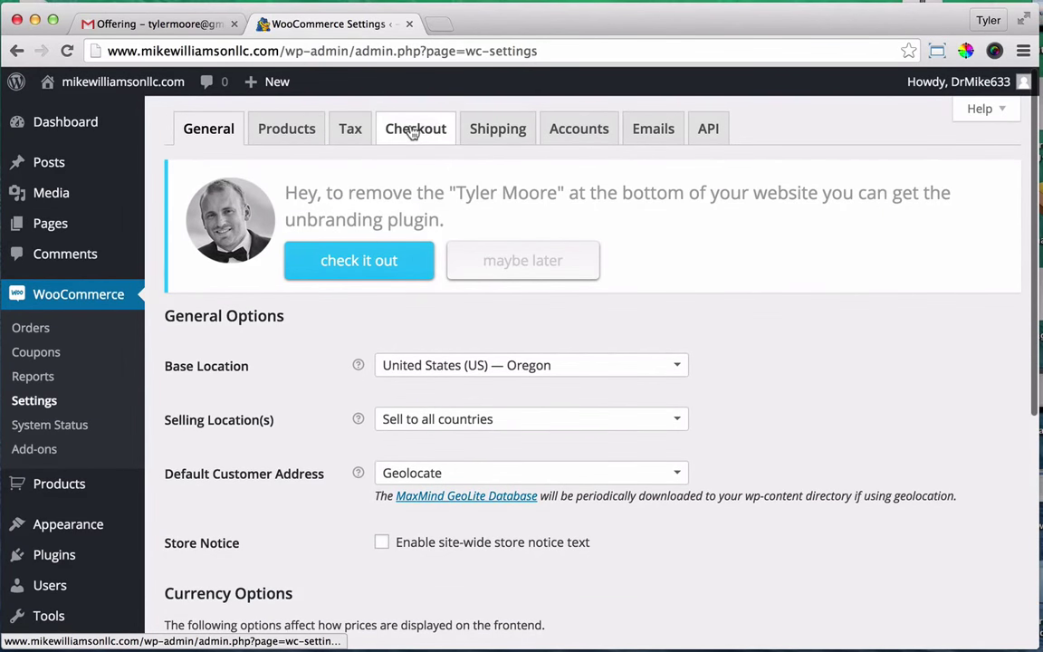
click(416, 134)
scroll(554, 355, down, 1)
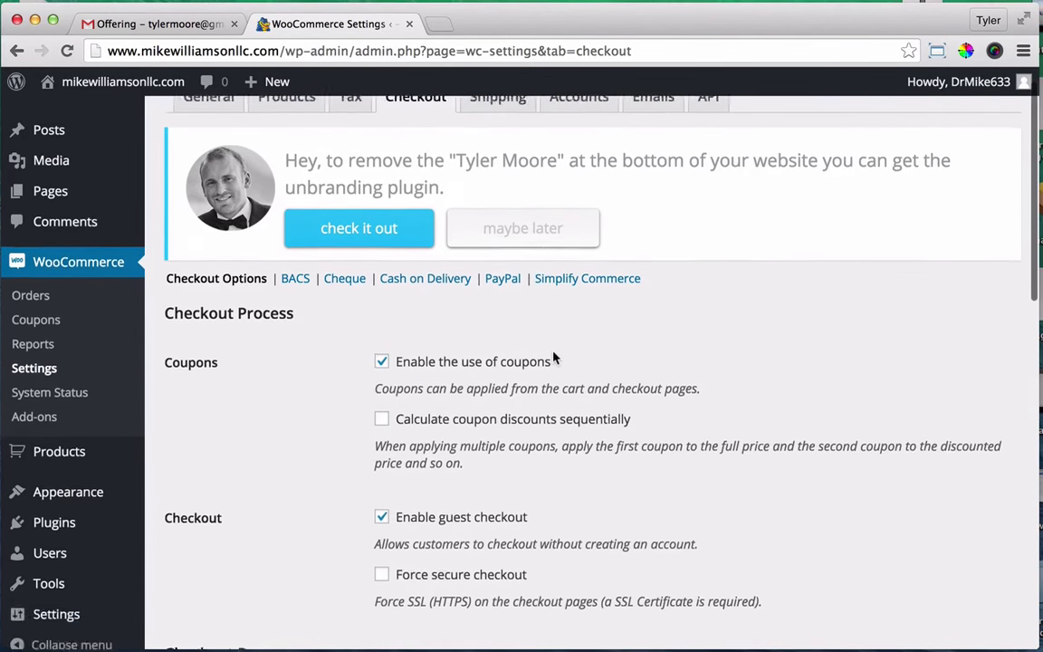
scroll(372, 133, up, 1)
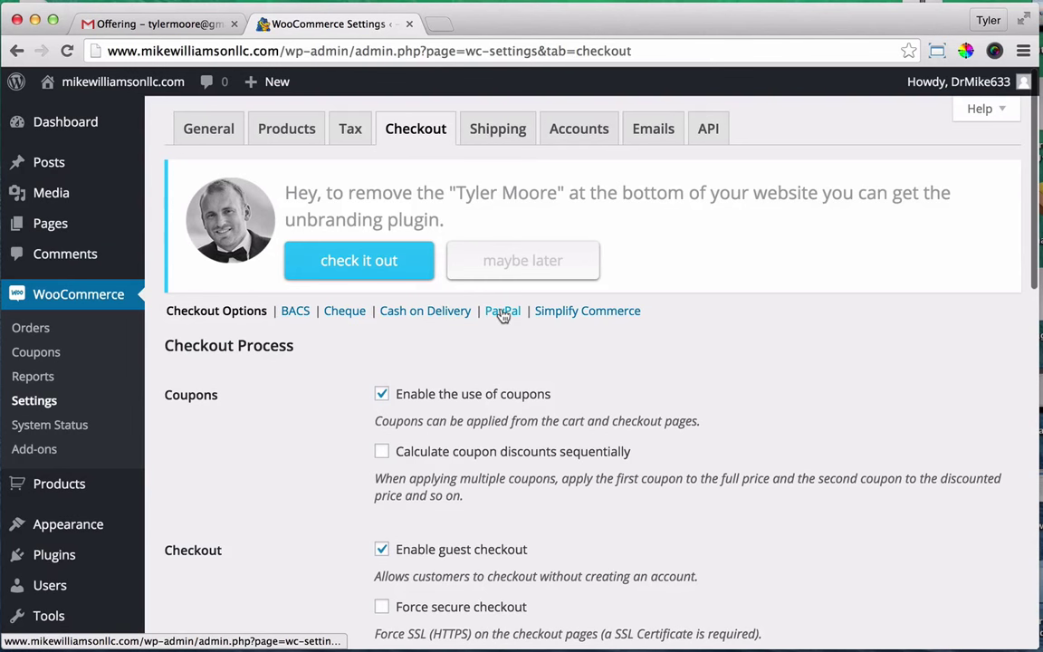
click(502, 313)
Step: Scroll through the PayPal settings, then return to the live site's home page
scroll(620, 444, down, 3)
scroll(621, 444, down, 2)
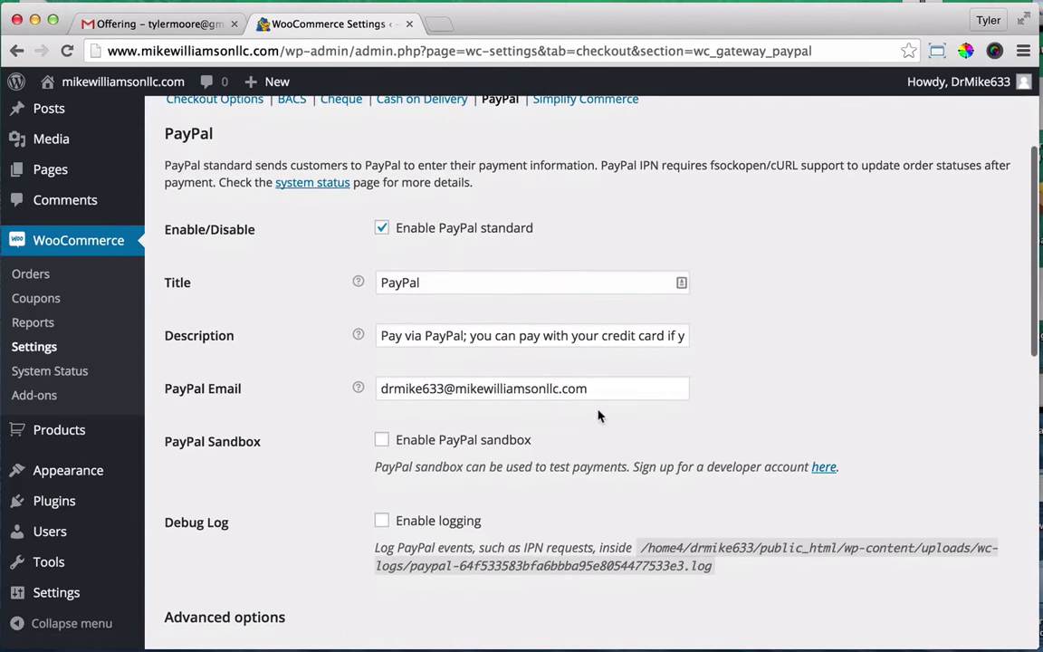
scroll(616, 362, down, 12)
scroll(645, 355, down, 8)
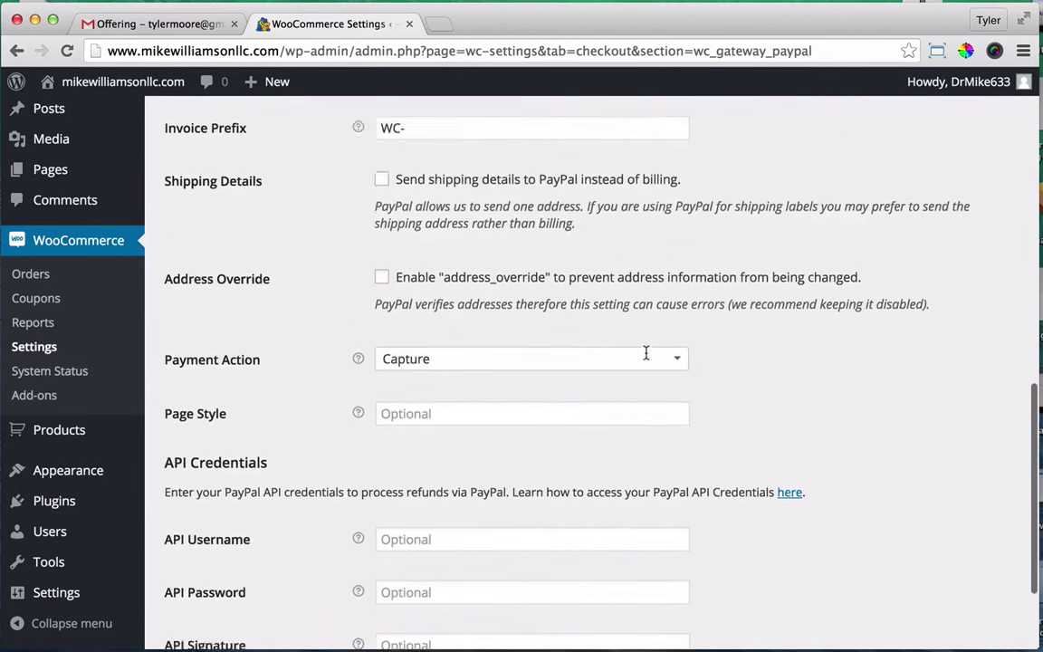
scroll(645, 355, up, 18)
scroll(646, 357, up, 3)
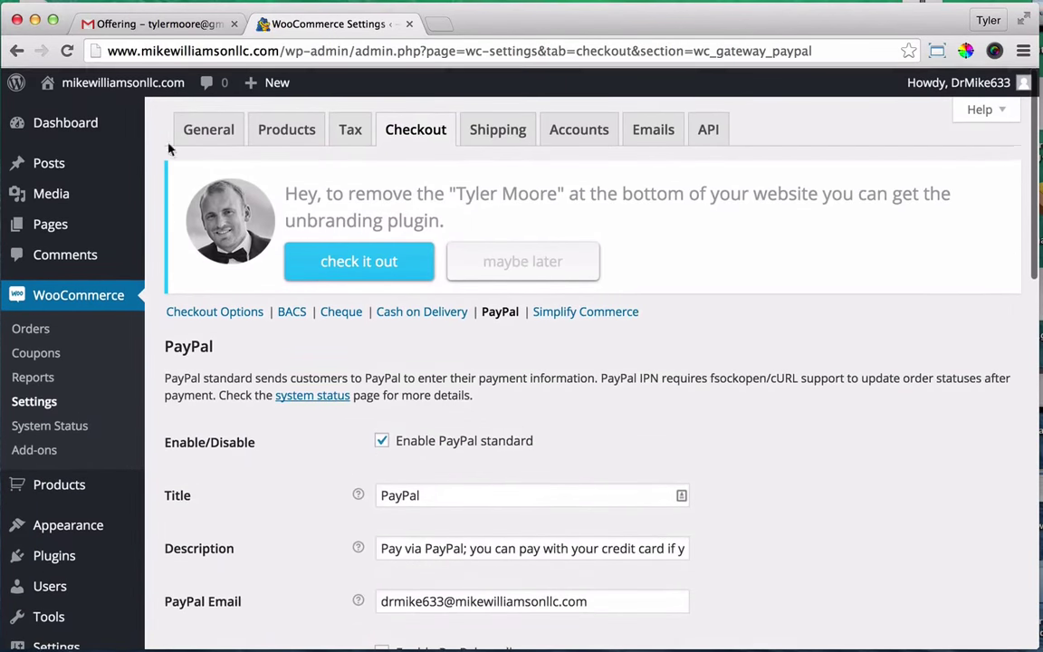
mouse_move(72, 81)
click(76, 115)
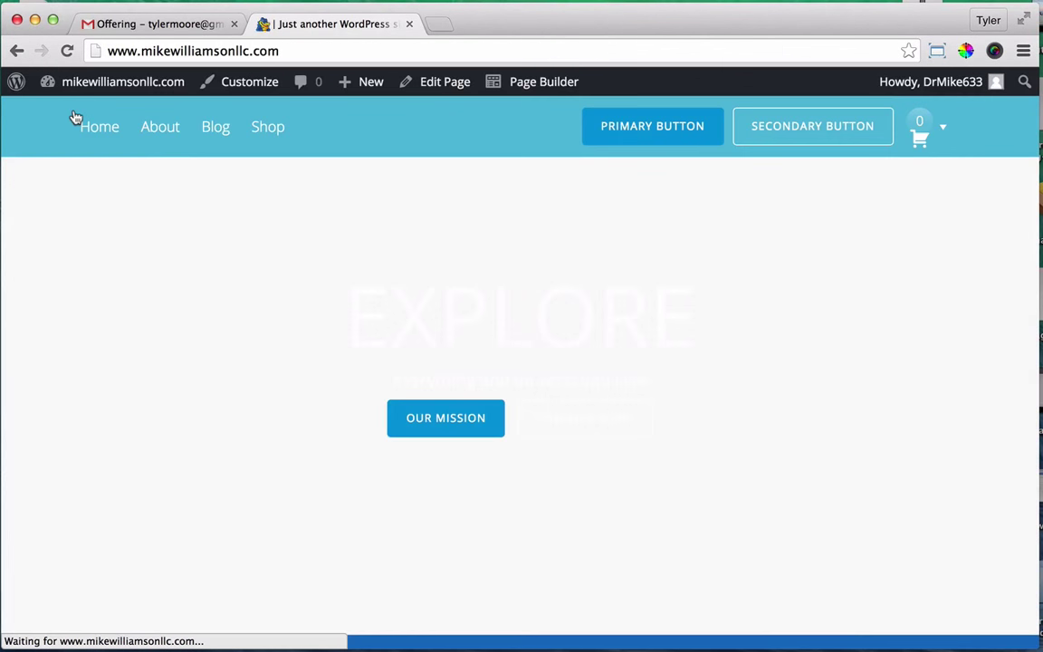
scroll(295, 363, down, 1)
scroll(295, 362, up, 1)
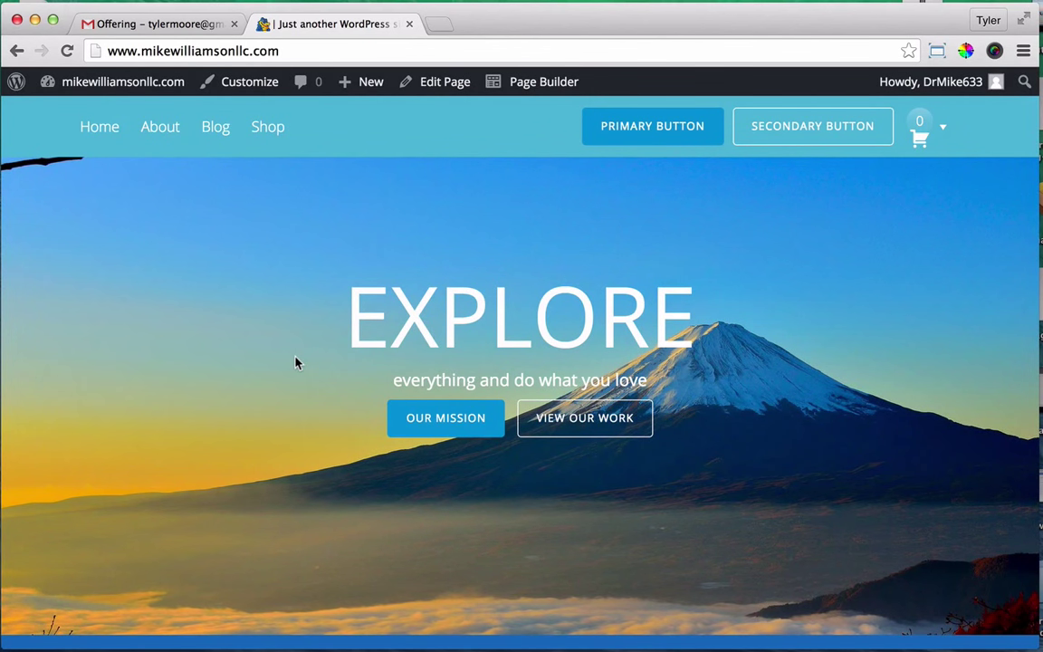
triple_click(429, 343)
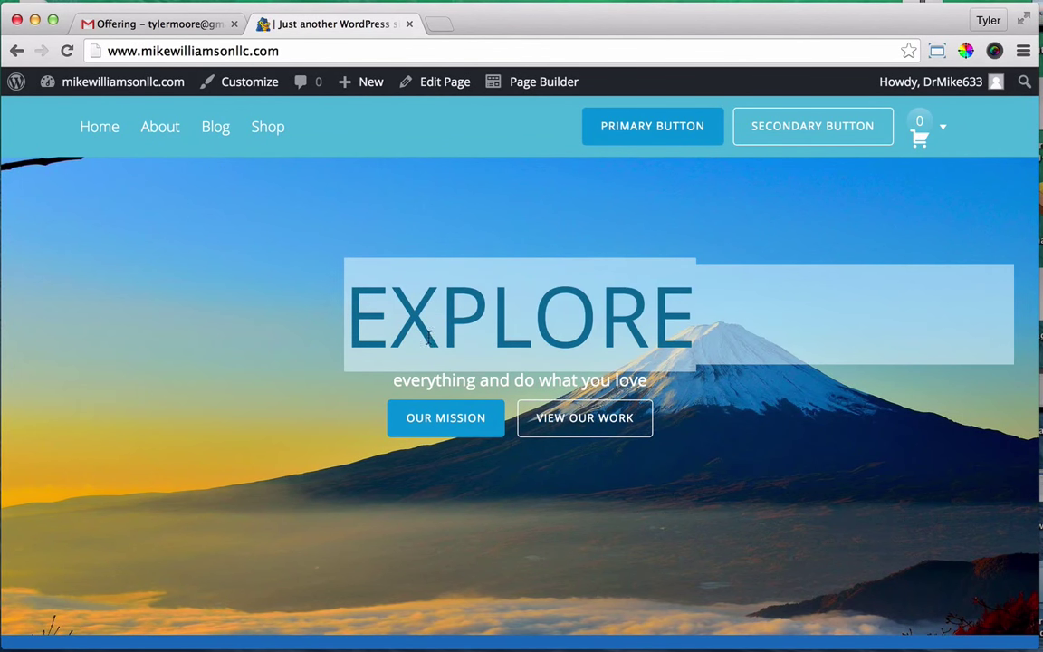
click(449, 311)
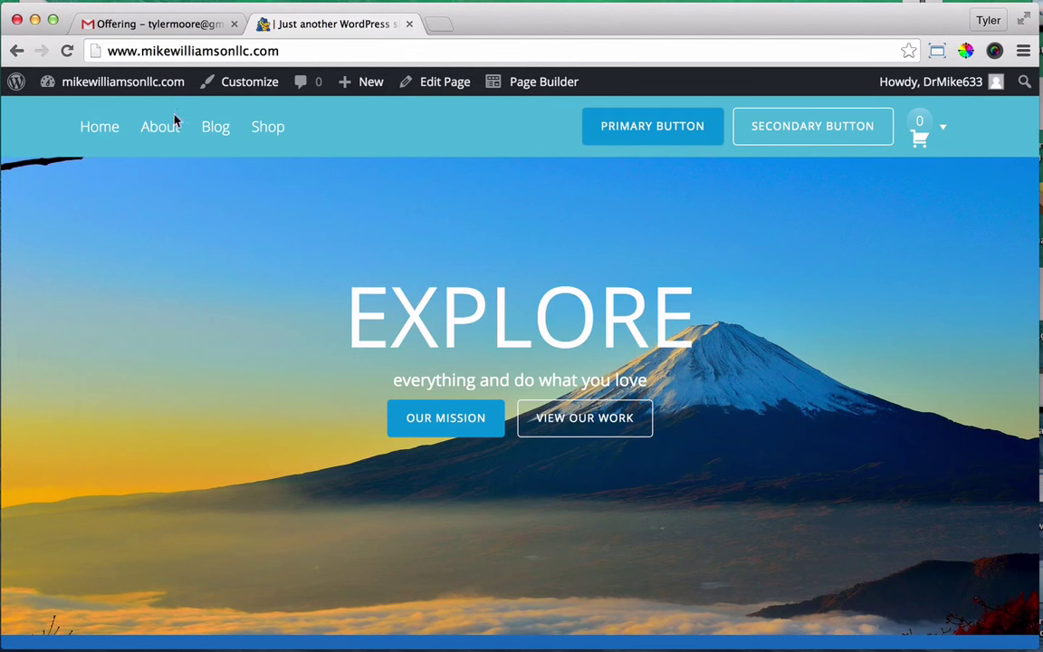
mouse_move(128, 83)
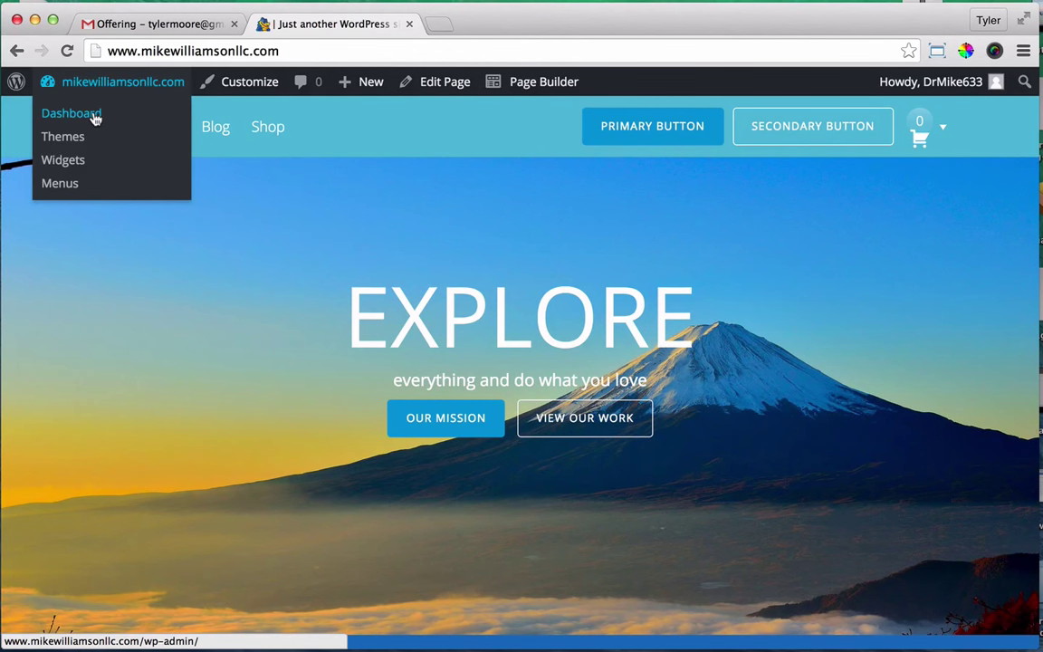
click(242, 85)
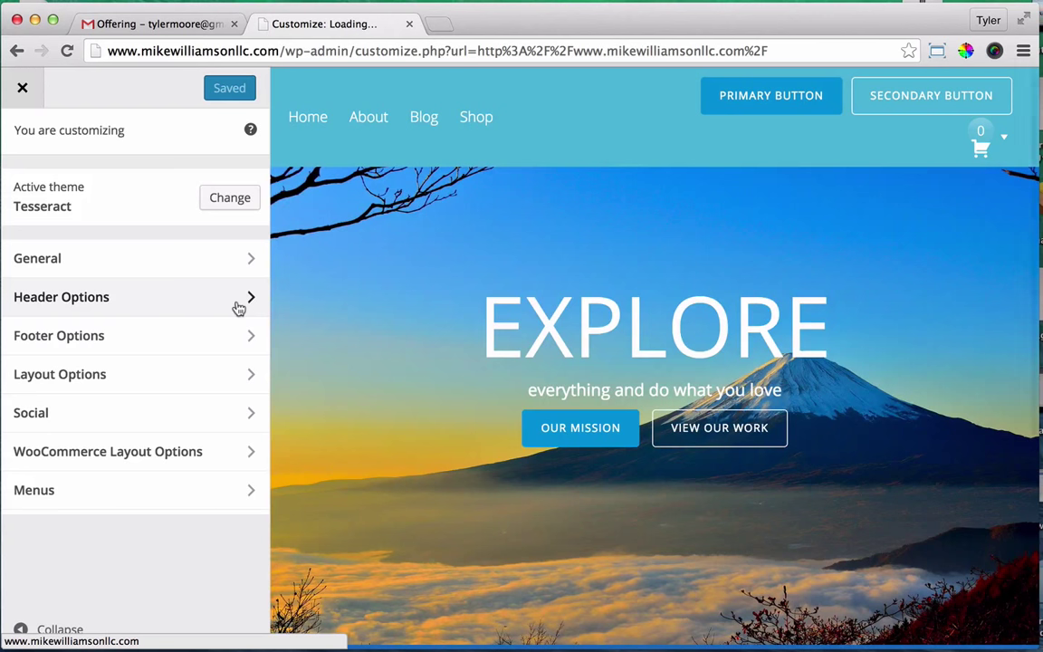
click(205, 306)
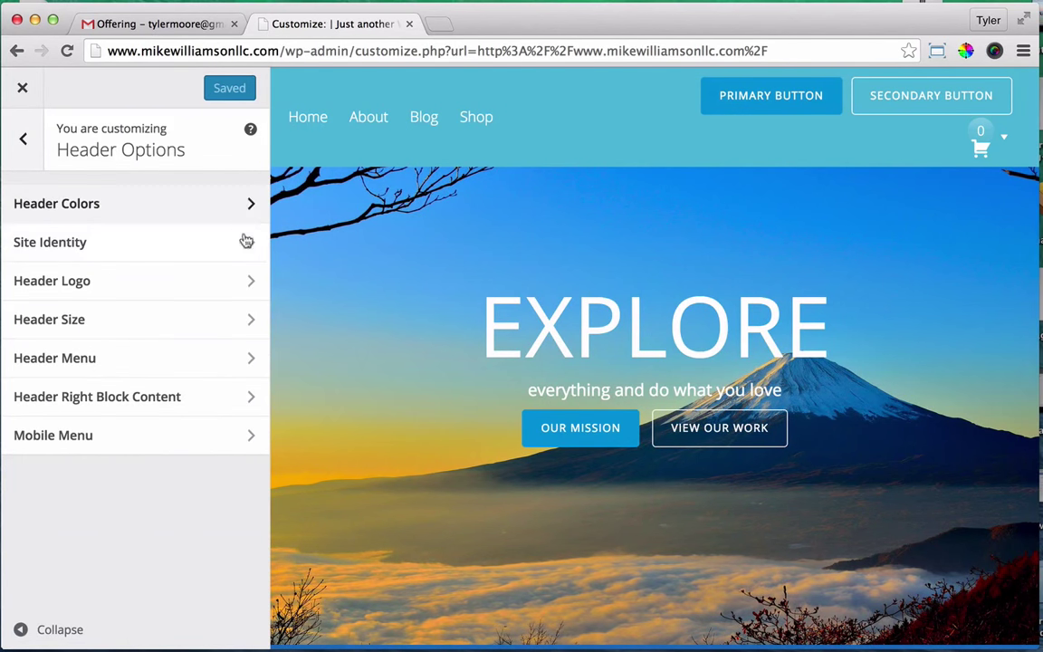
click(228, 410)
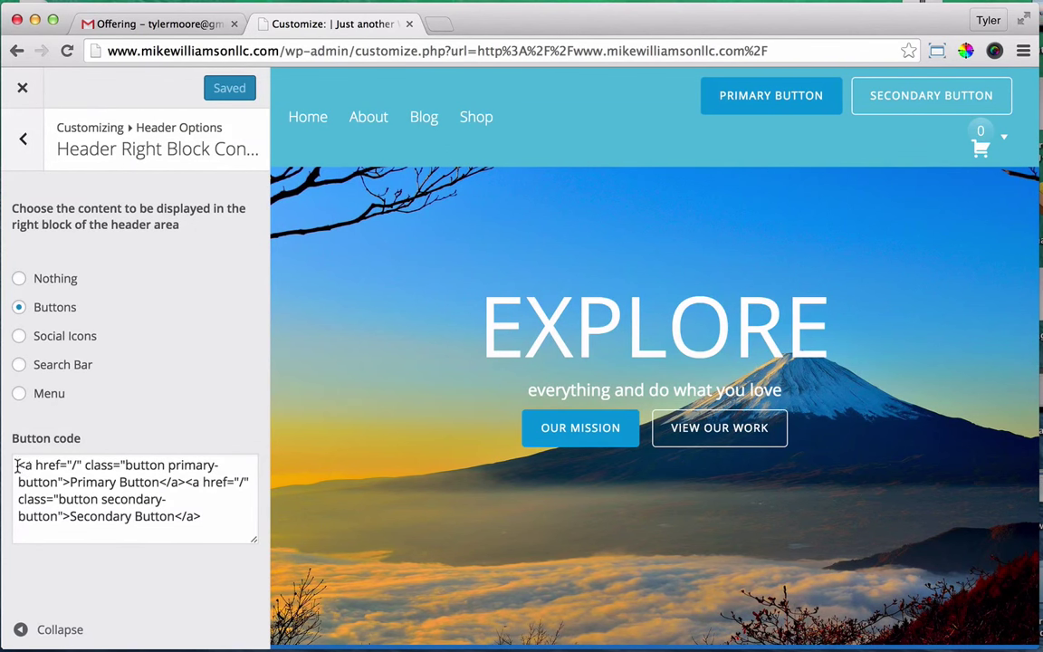
drag(17, 466, 67, 483)
click(67, 482)
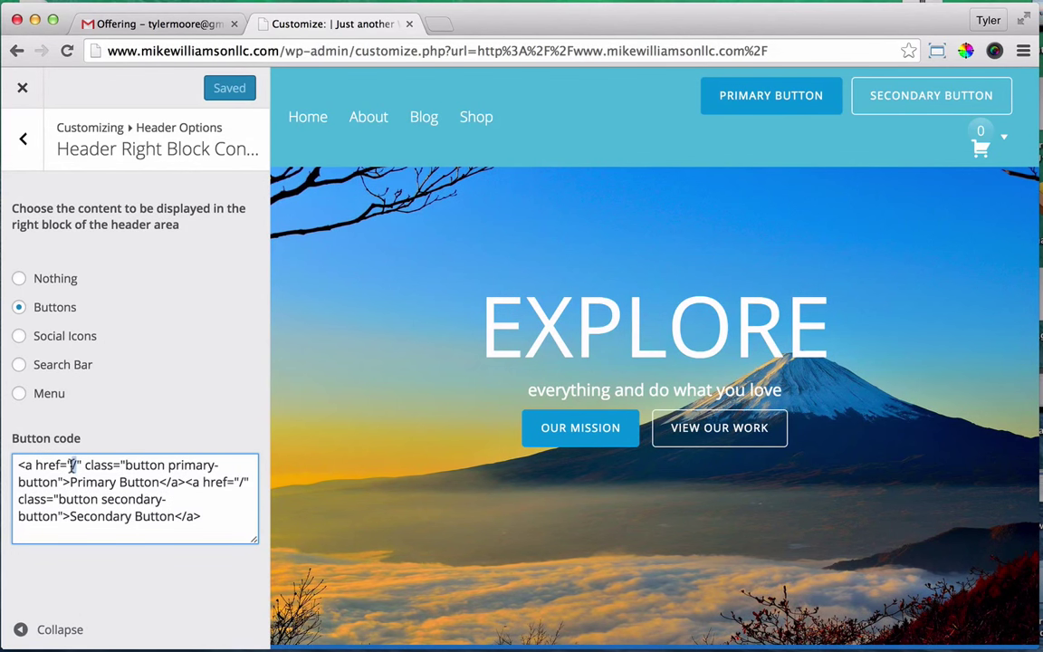
text(ghgjhghgjhgjhj)
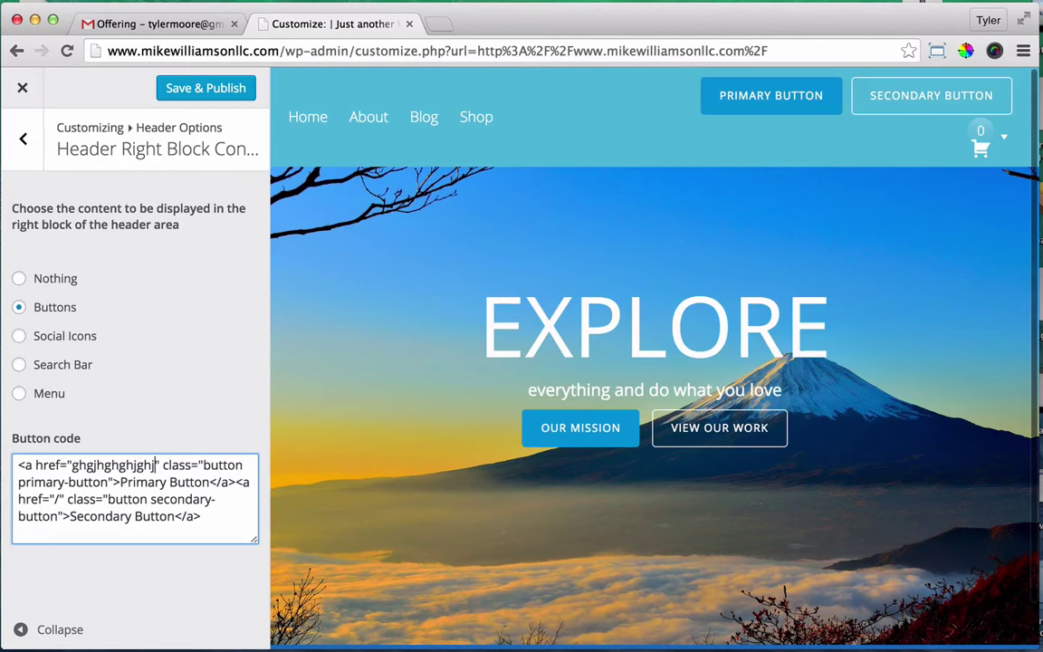
key(BackSpace)
key(BackSpace)
key(BackSpace)
key(BackSpace)
key(BackSpace)
key(BackSpace)
key(BackSpace)
key(BackSpace)
key(BackSpace)
key(BackSpace)
key(BackSpace)
key(BackSpace)
key(BackSpace)
key(BackSpace)
text(/)
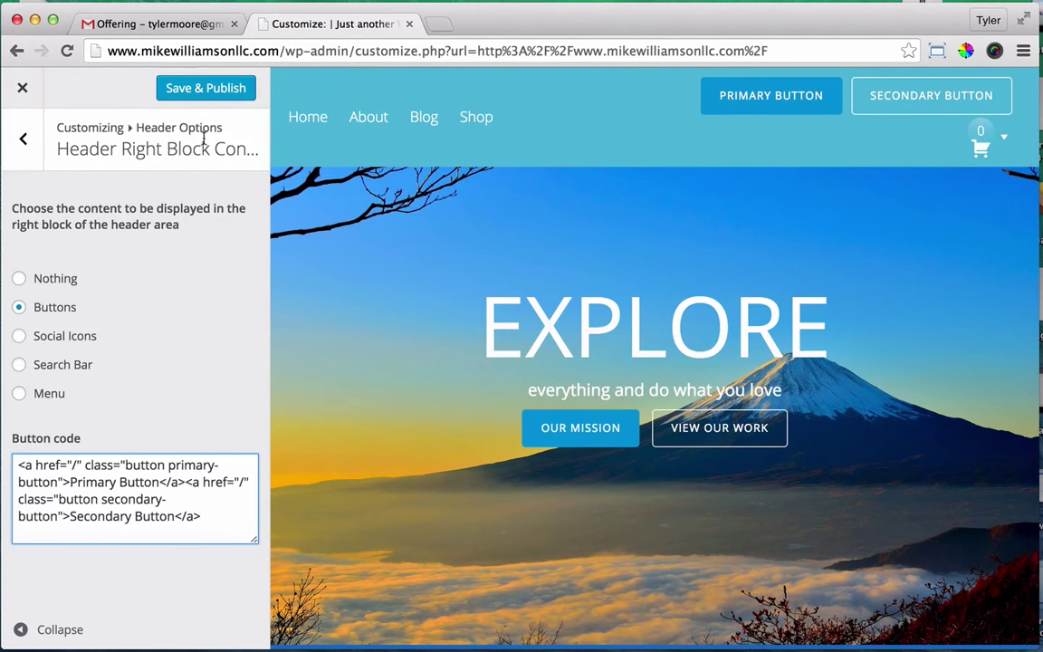
click(218, 97)
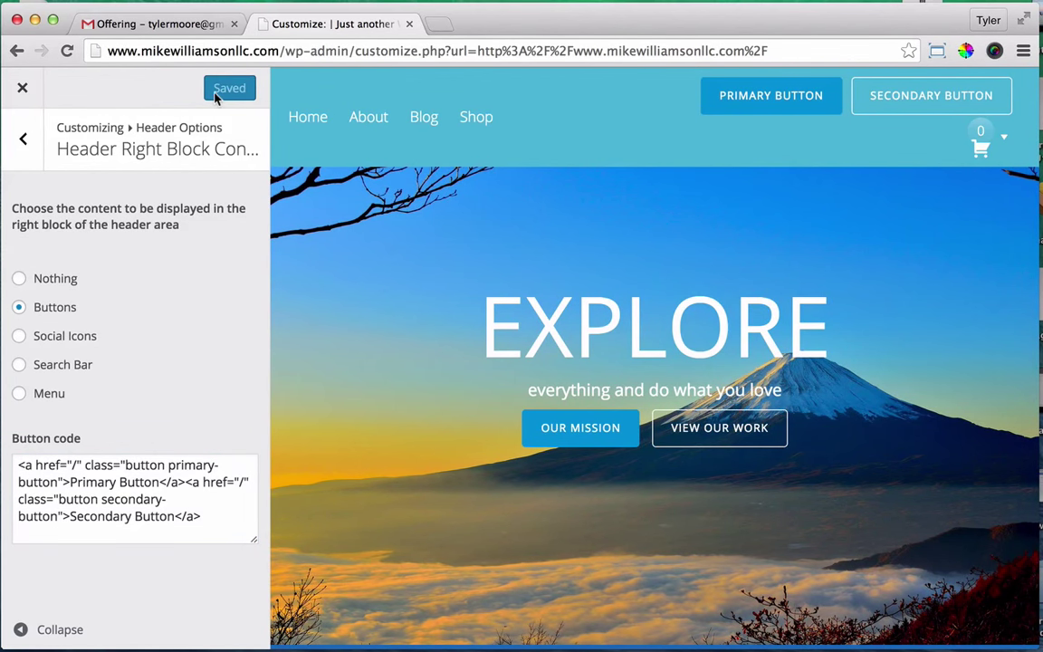
click(23, 88)
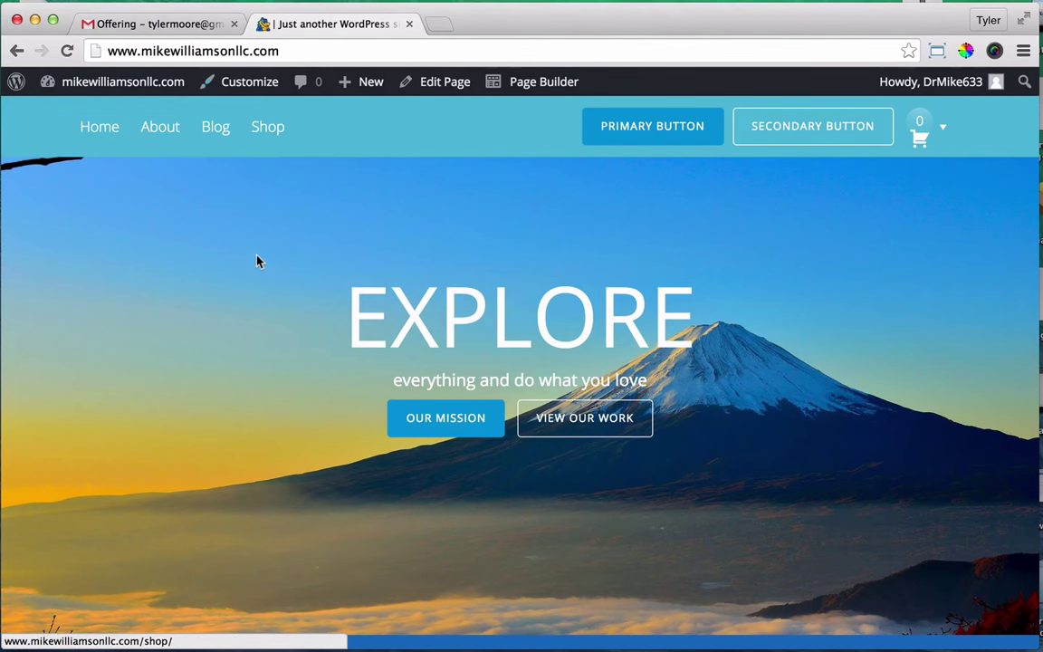
scroll(256, 261, down, 3)
scroll(257, 261, up, 3)
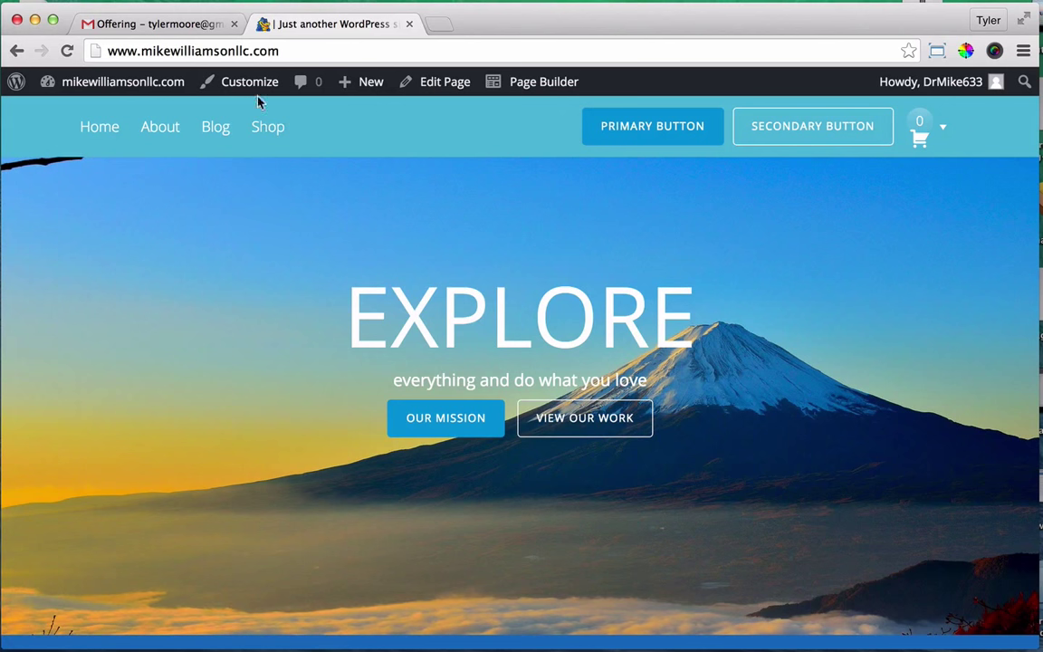
scroll(280, 333, down, 3)
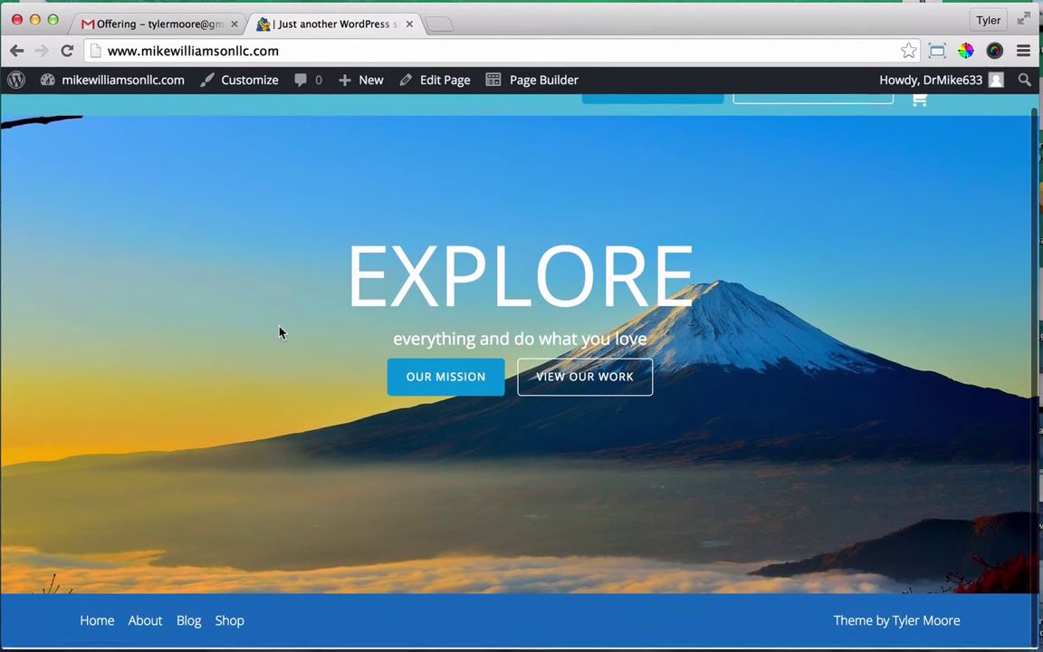
Step: Browse the live Blog page listing both posts, then go to the admin Dashboard
scroll(279, 333, up, 3)
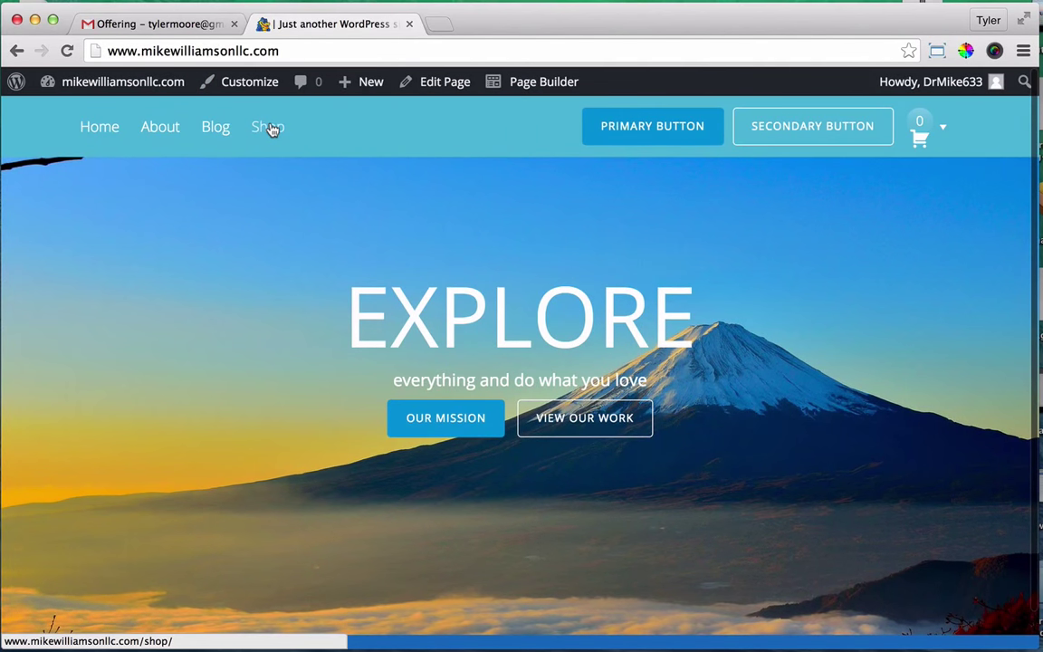
click(227, 132)
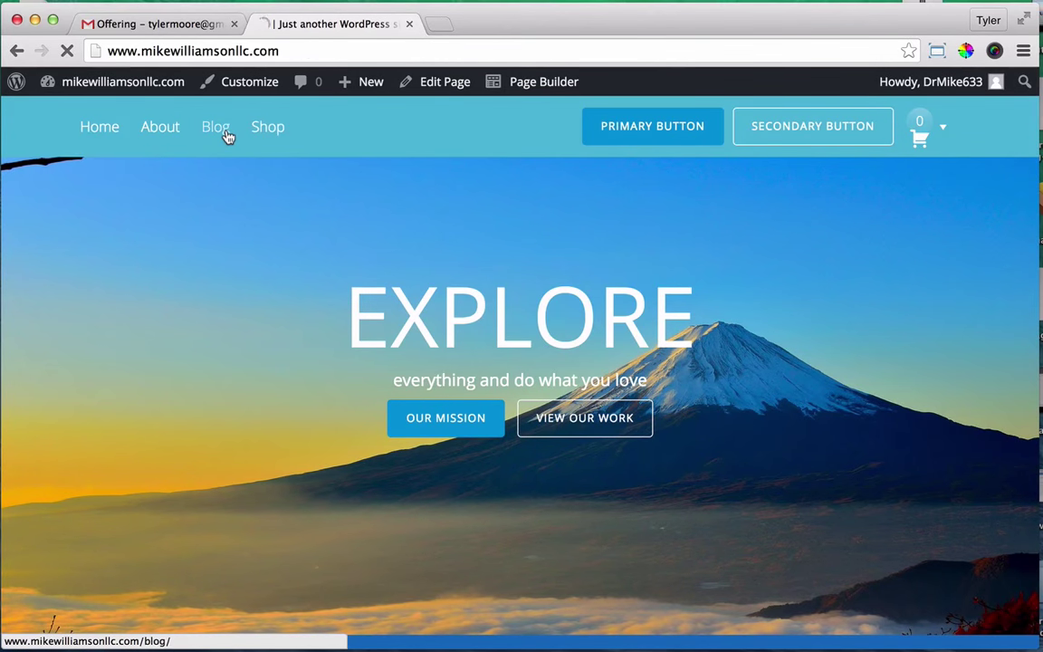
scroll(403, 319, down, 3)
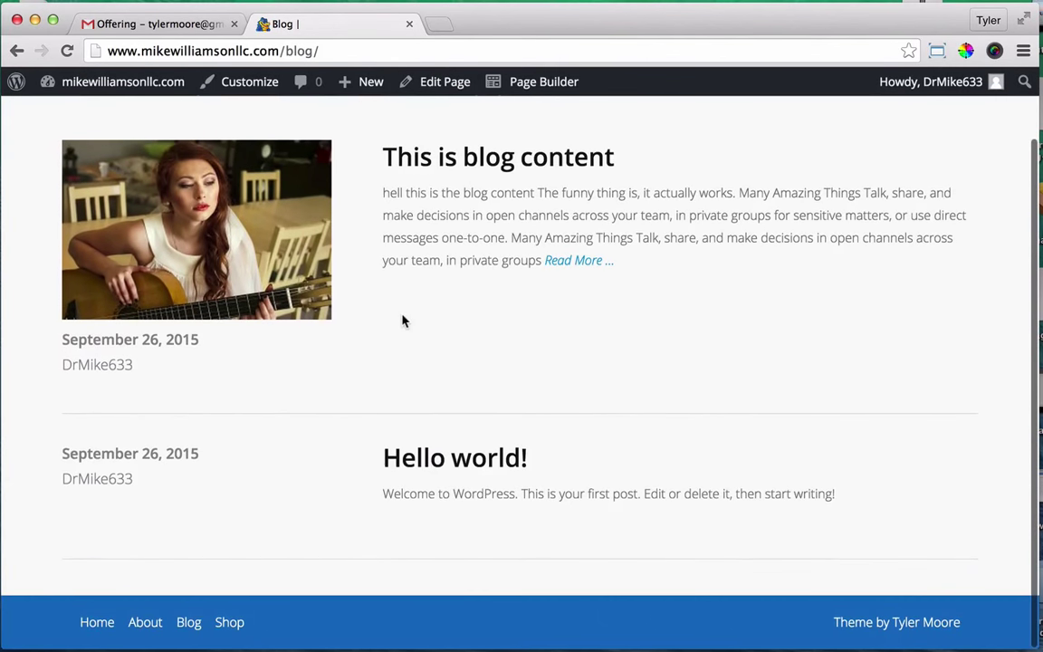
scroll(403, 317, up, 3)
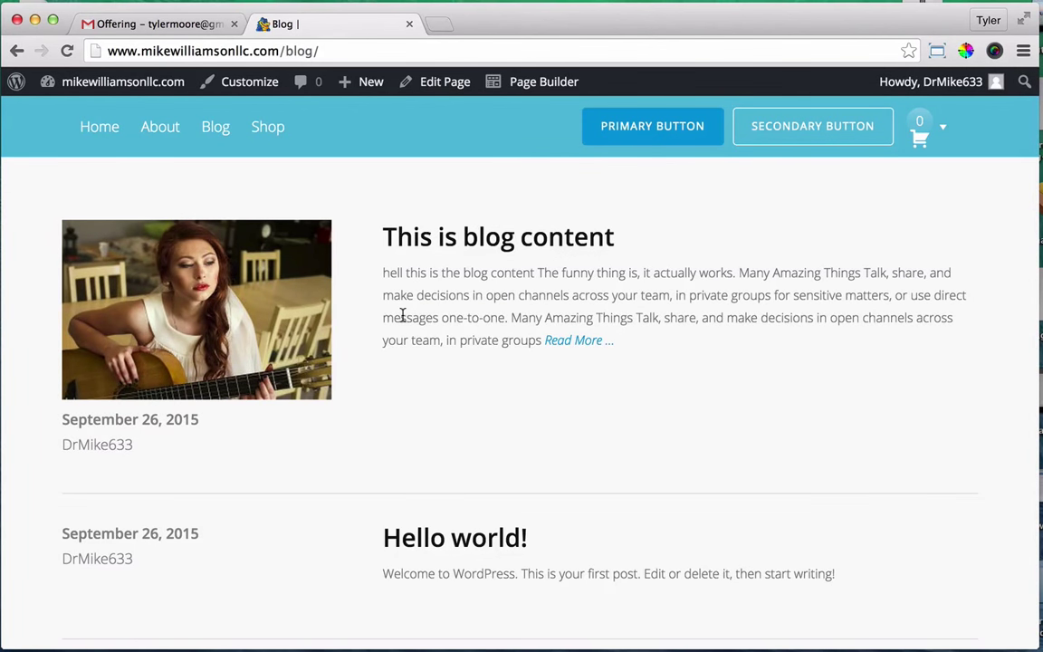
mouse_move(118, 83)
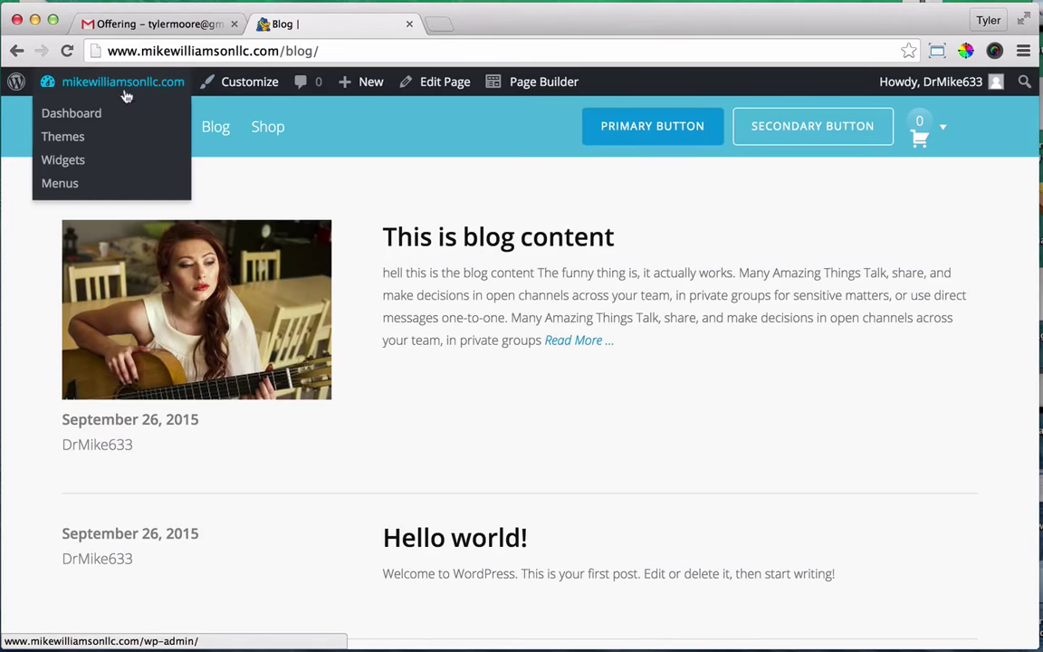
click(93, 120)
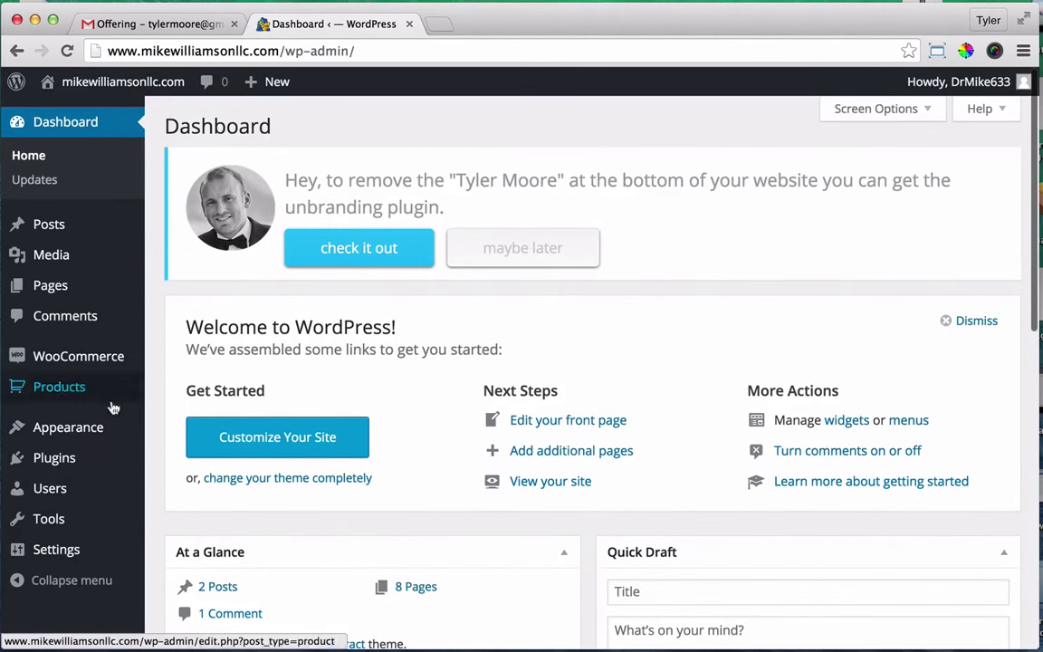
Step: Go to Plugins > Add New and choose to upload a plugin zip
click(78, 459)
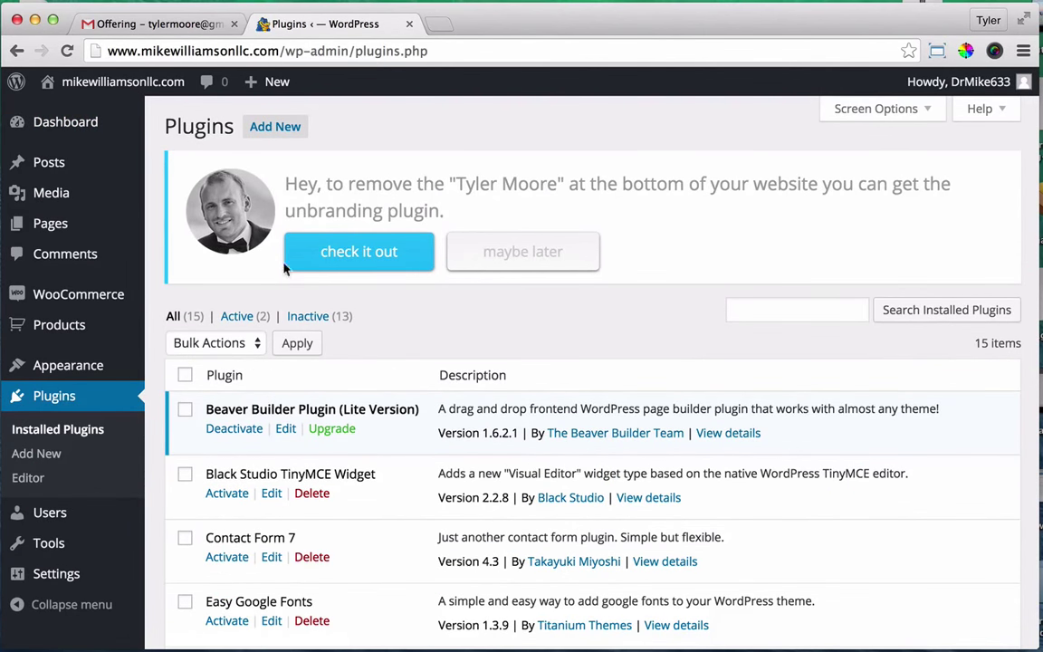
click(279, 132)
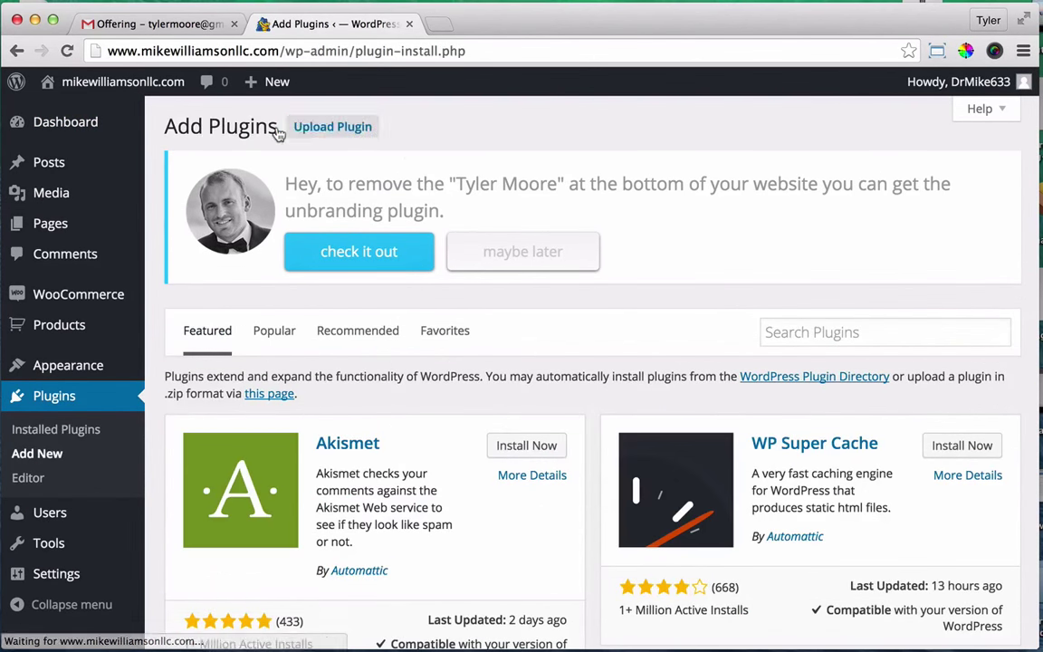
click(342, 132)
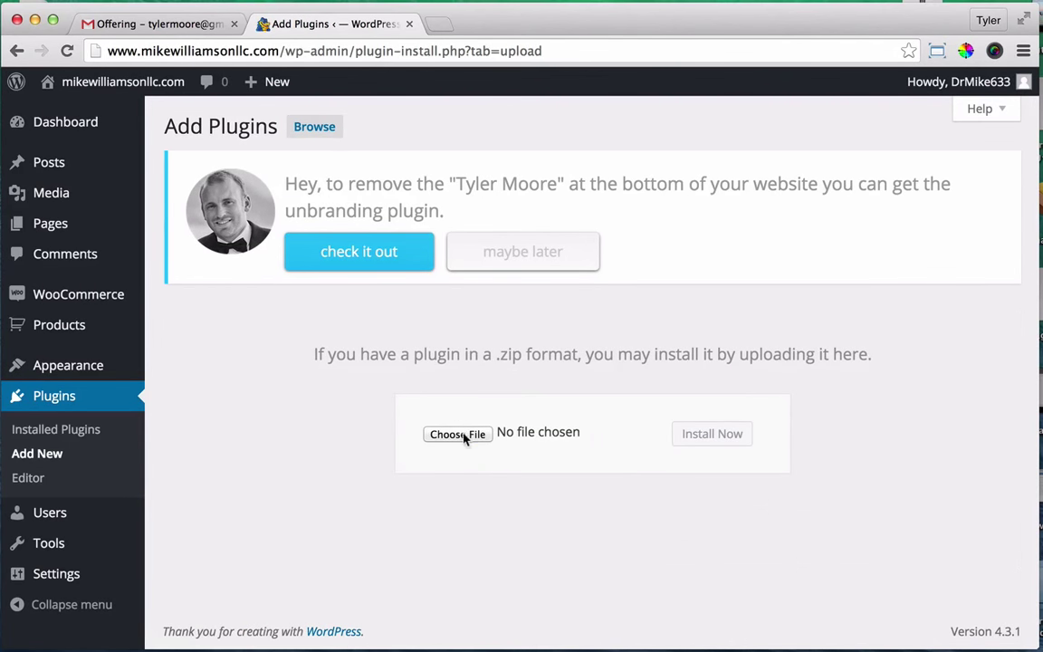
click(460, 435)
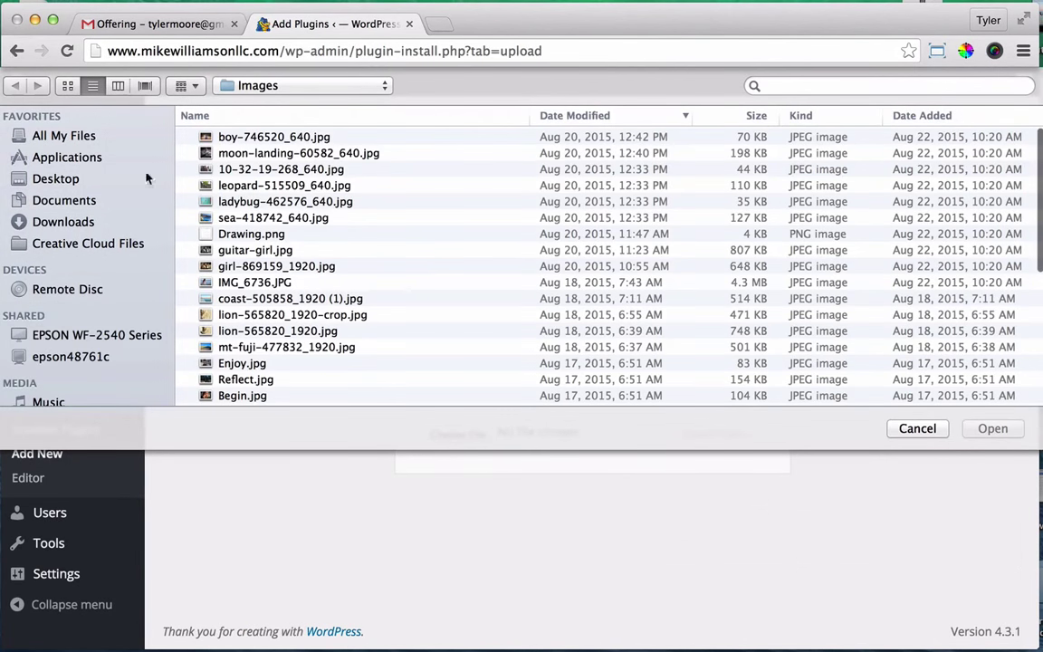
Step: Upload tesseract-remove-branding-master (13).zip from the Desktop, install it and activate it
click(79, 177)
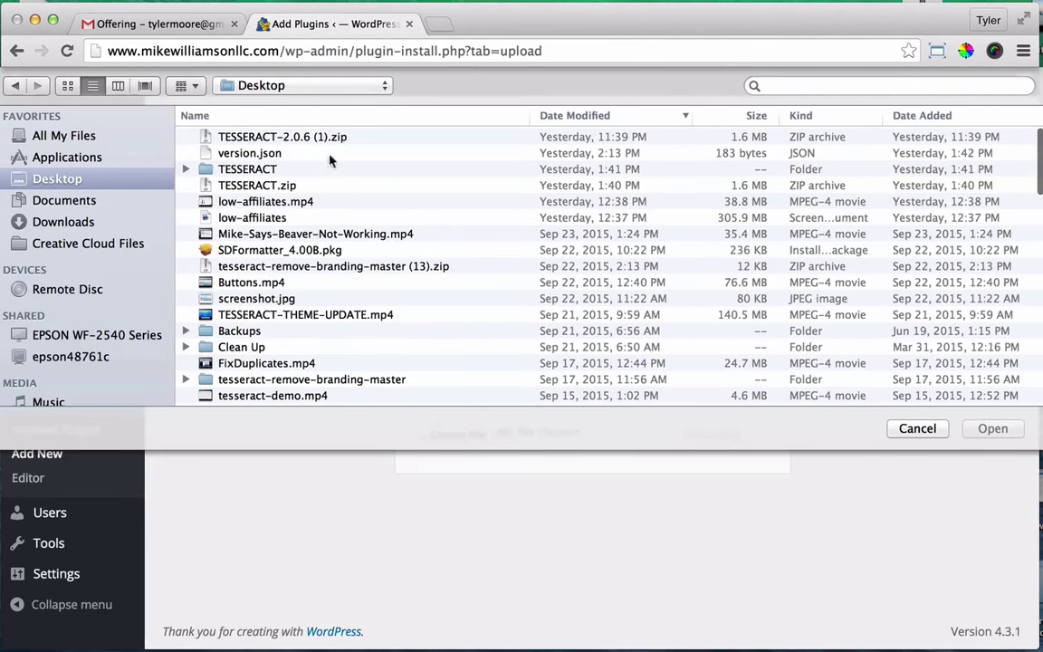
scroll(372, 195, down, 5)
scroll(374, 194, down, 5)
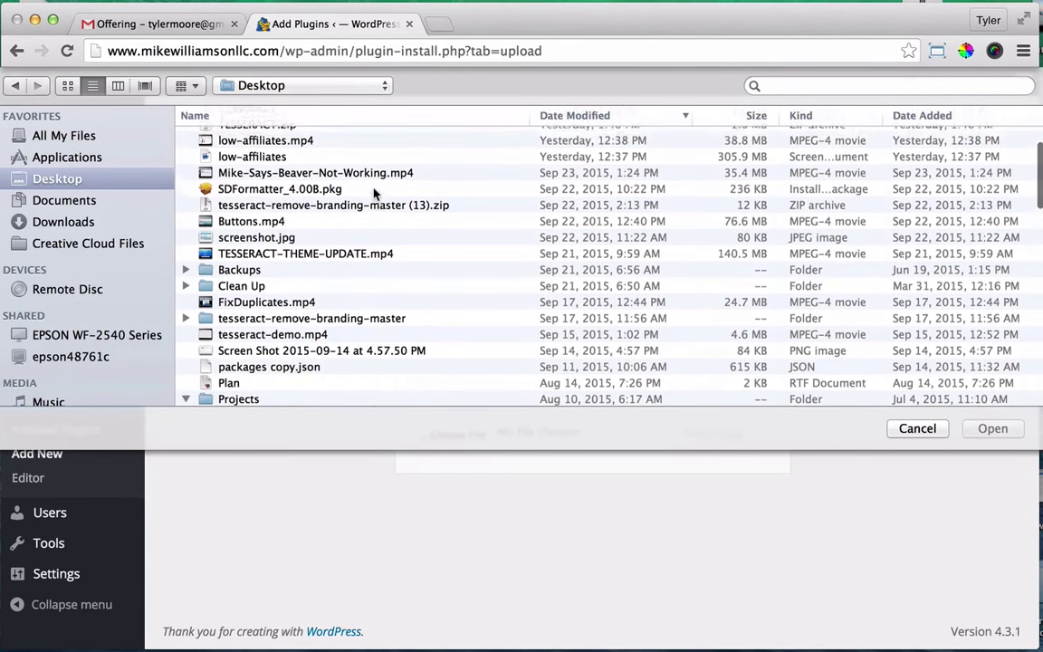
scroll(374, 194, down, 15)
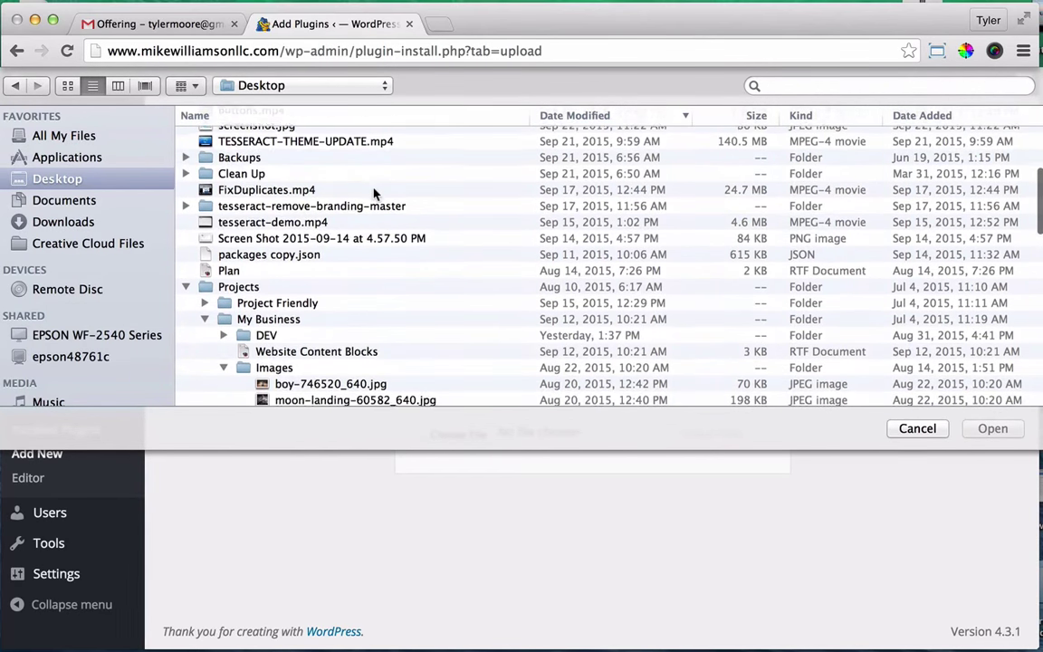
scroll(374, 194, down, 5)
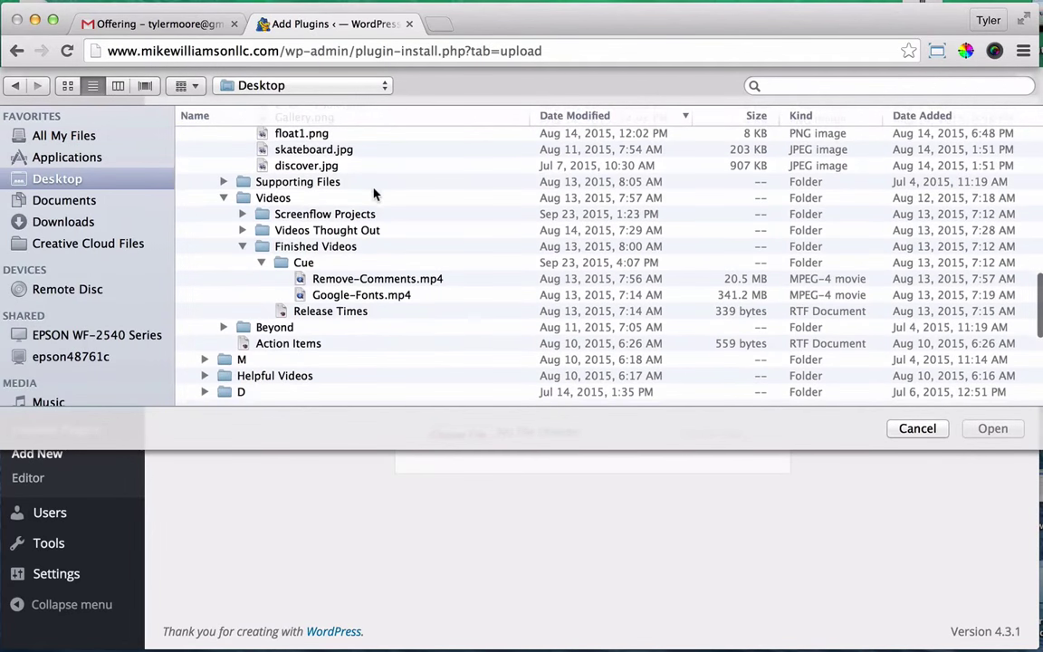
scroll(374, 194, up, 20)
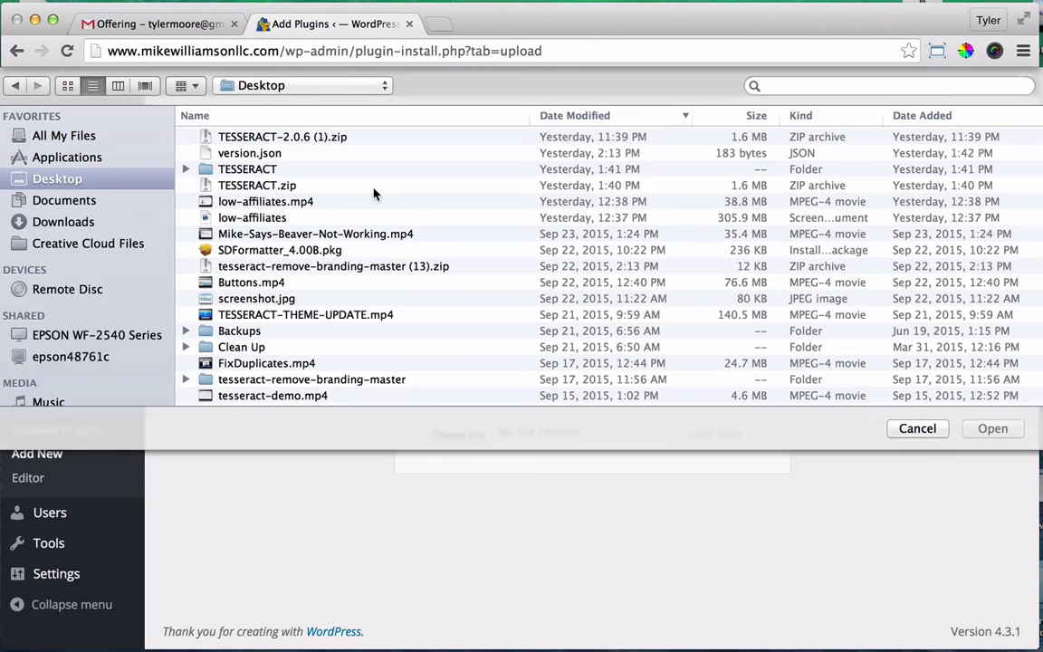
scroll(374, 192, down, 3)
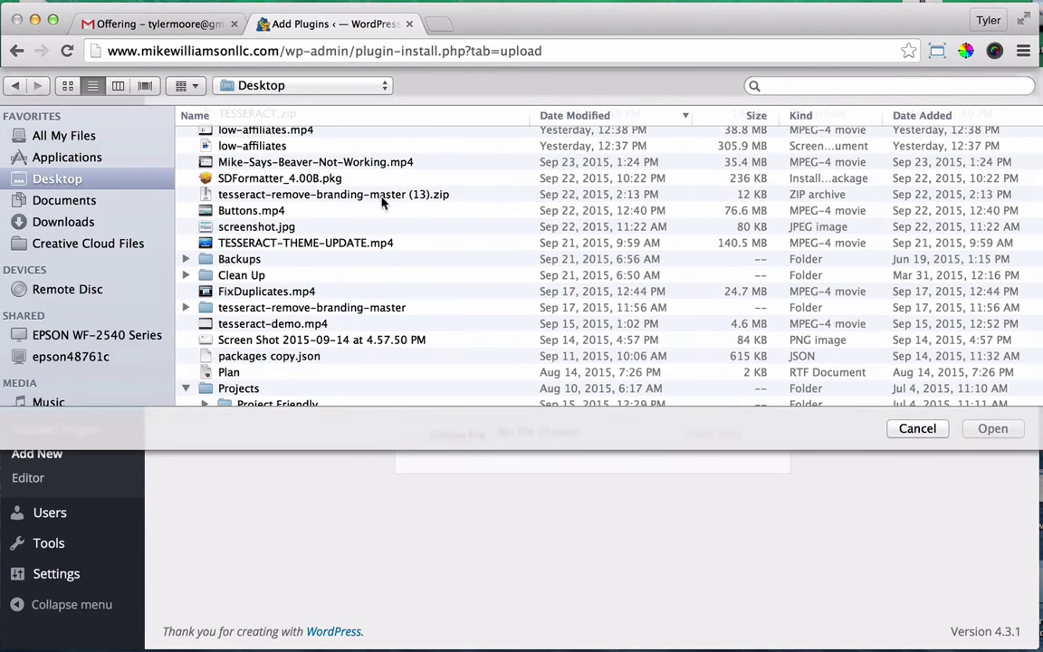
click(342, 192)
click(993, 429)
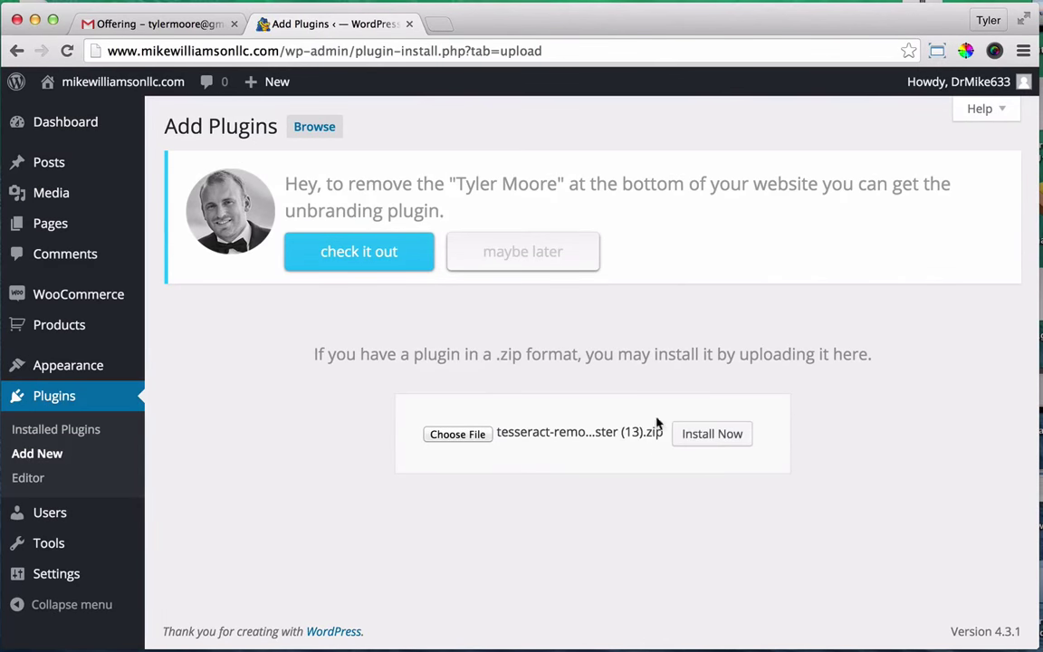
click(719, 434)
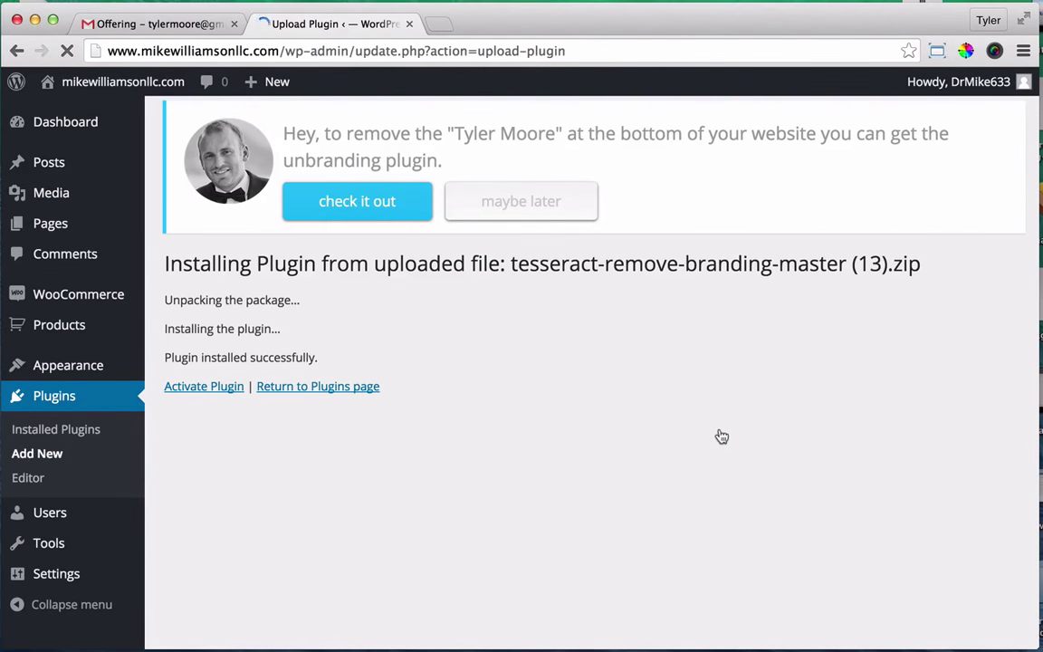
click(208, 389)
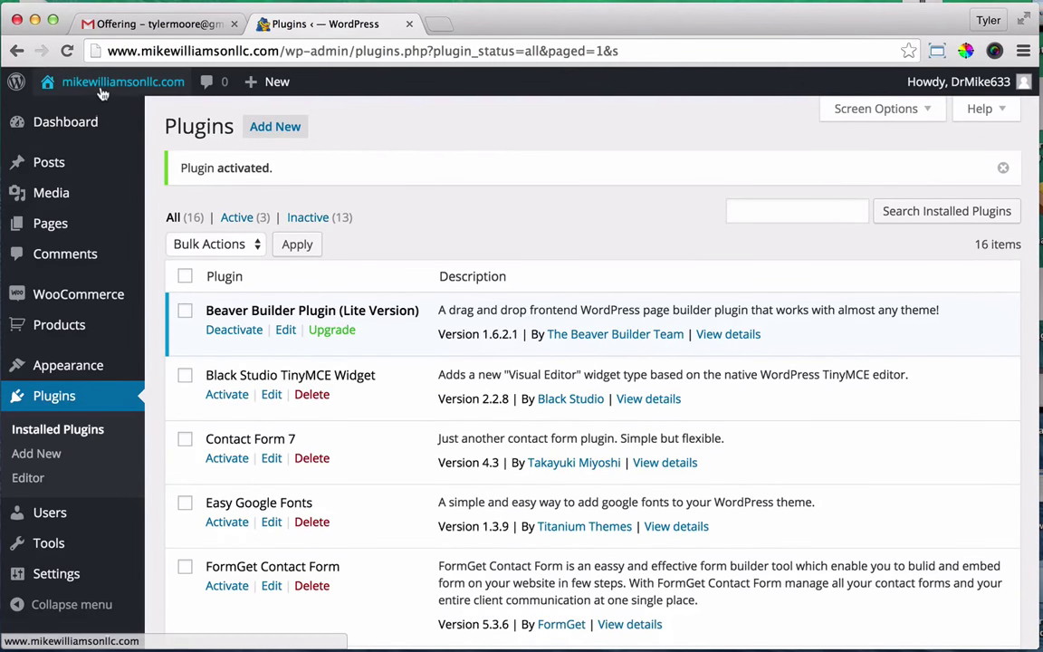
Step: Visit the live Mt. Fuji homepage, open the Customizer and go to the footer settings
mouse_move(102, 94)
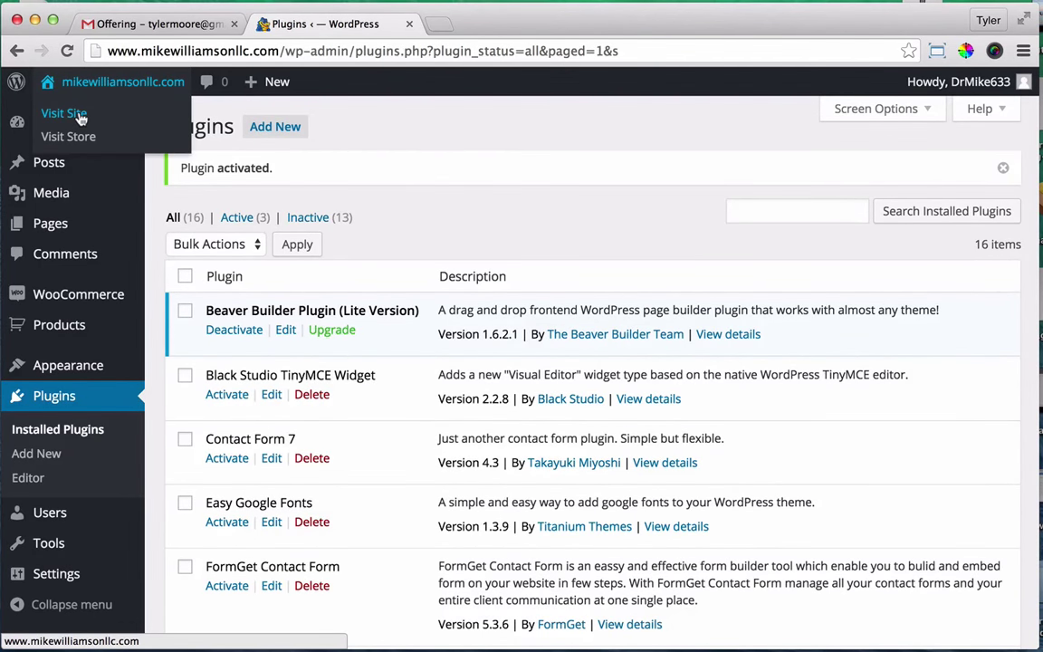
click(80, 119)
scroll(438, 253, down, 3)
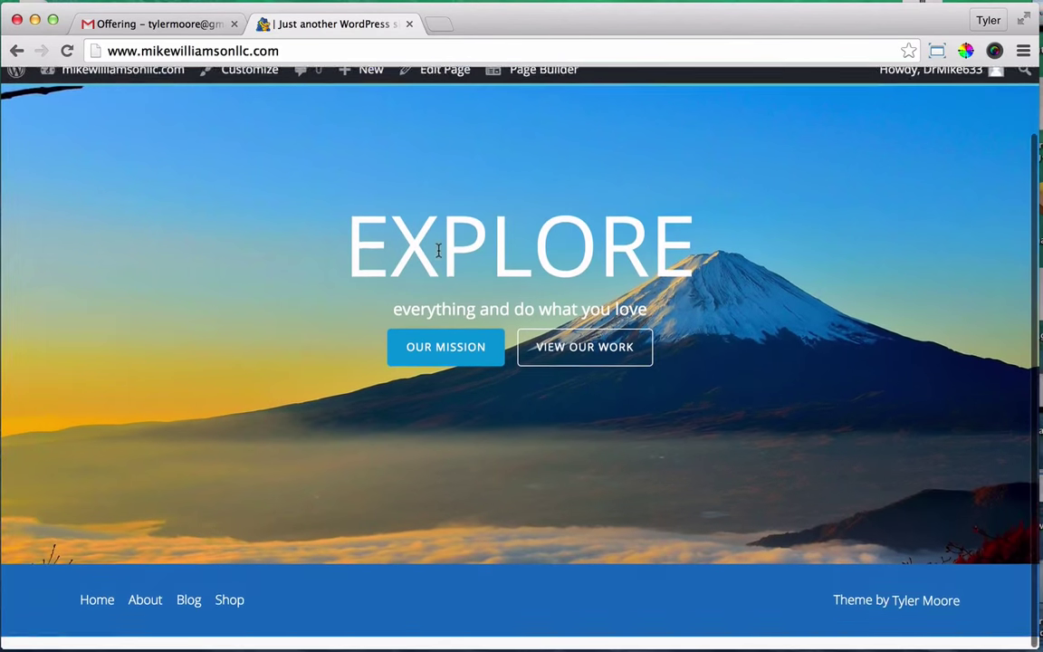
scroll(438, 250, up, 1)
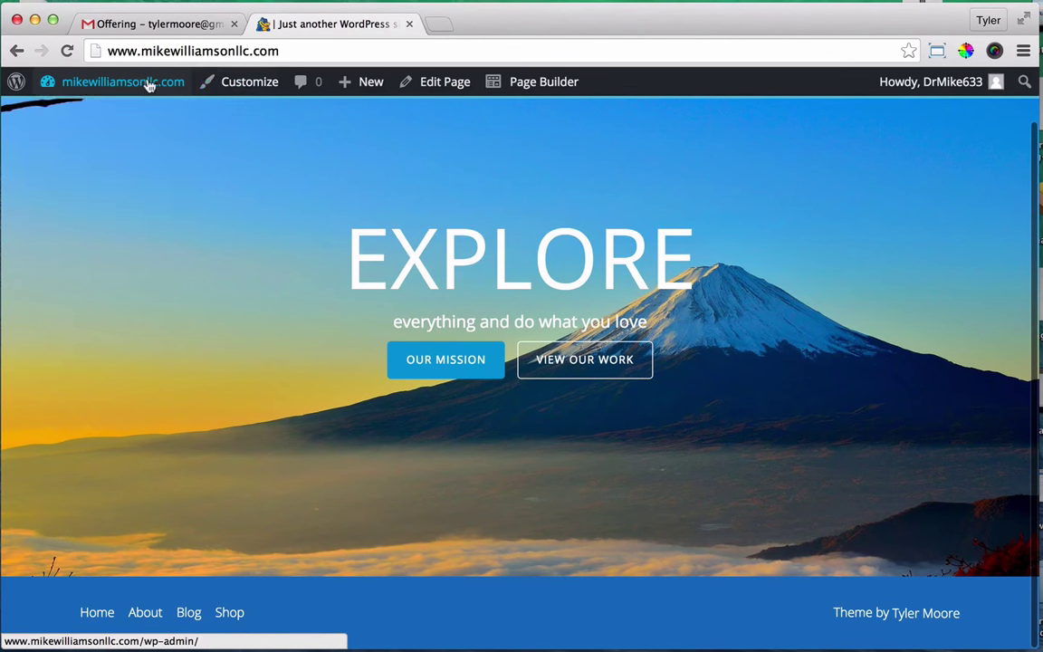
click(239, 88)
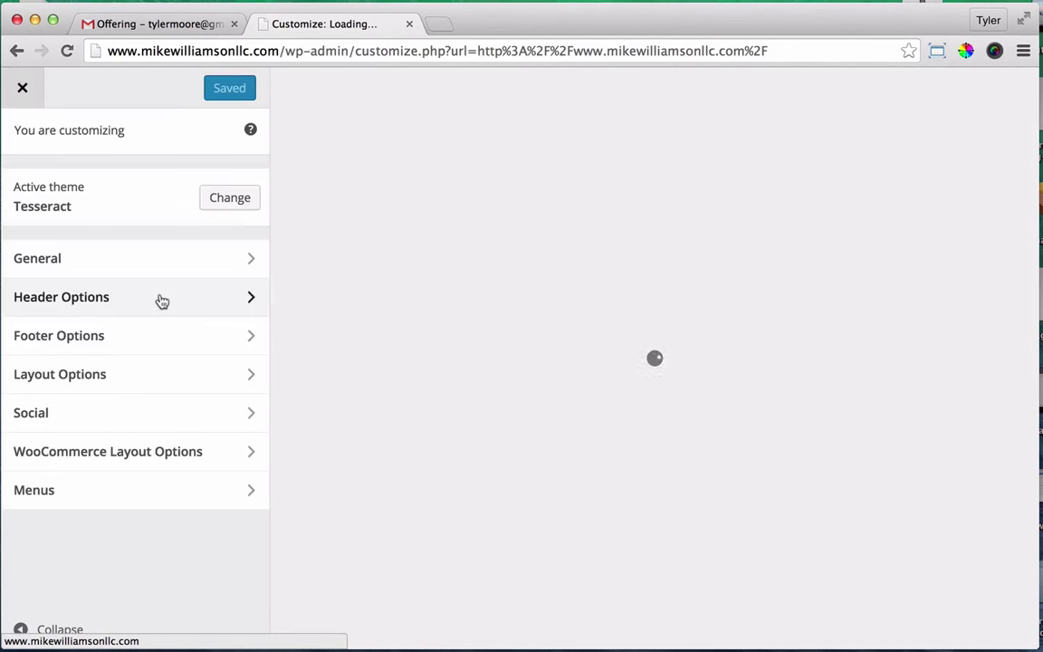
scroll(497, 458, down, 2)
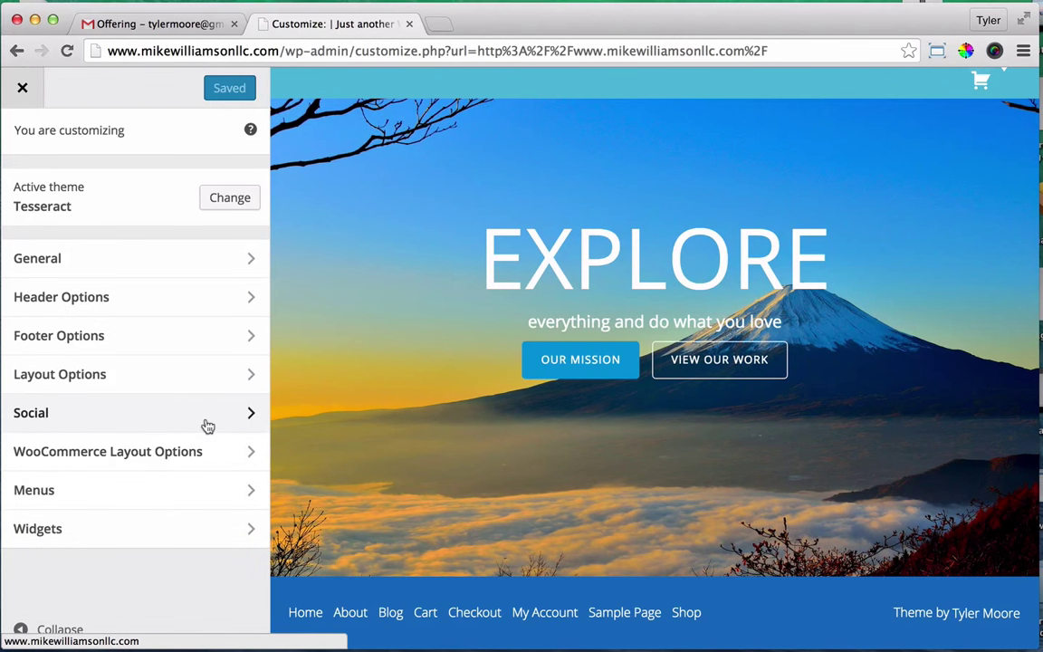
click(219, 350)
Step: In Footer Right Block Content, point the credit link's href to the site's own domain
click(219, 366)
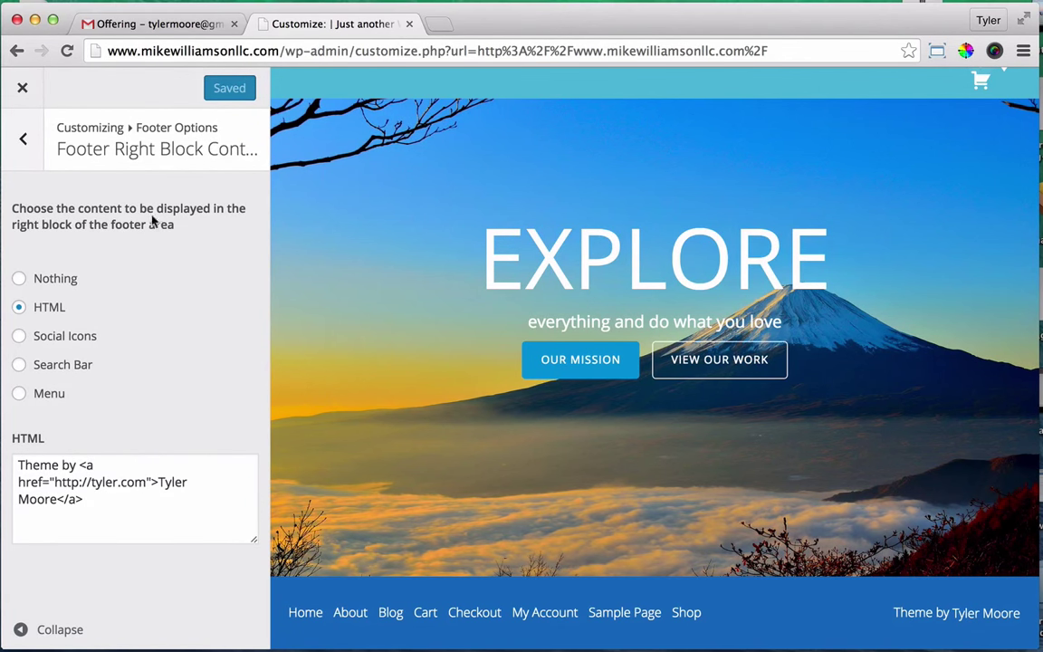
drag(279, 51, 141, 50)
key(super+c)
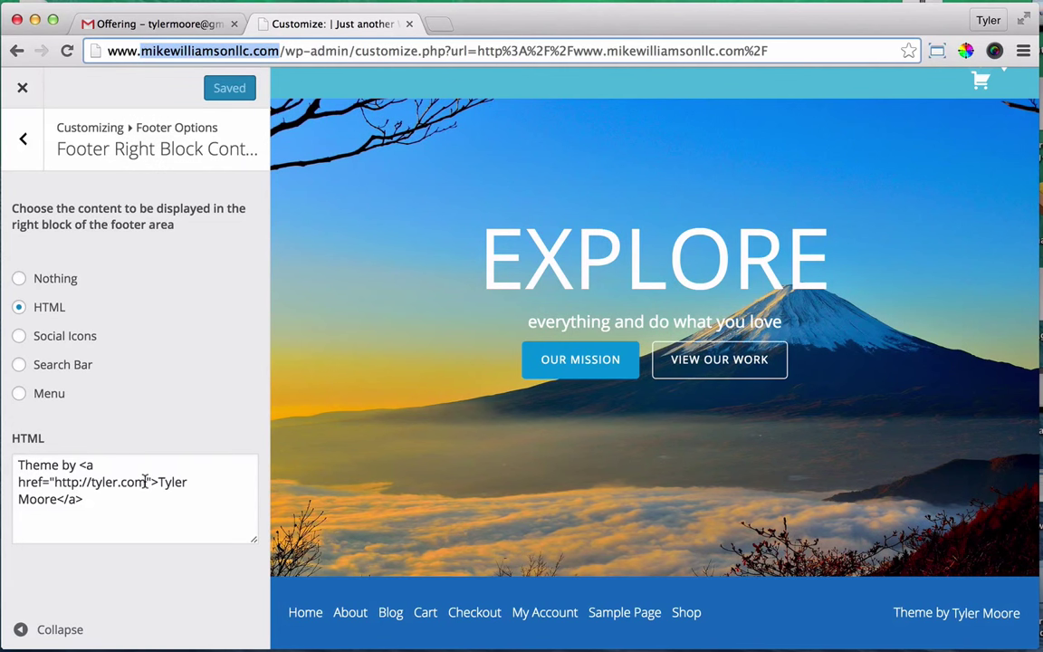
drag(145, 482, 95, 483)
key(super+v)
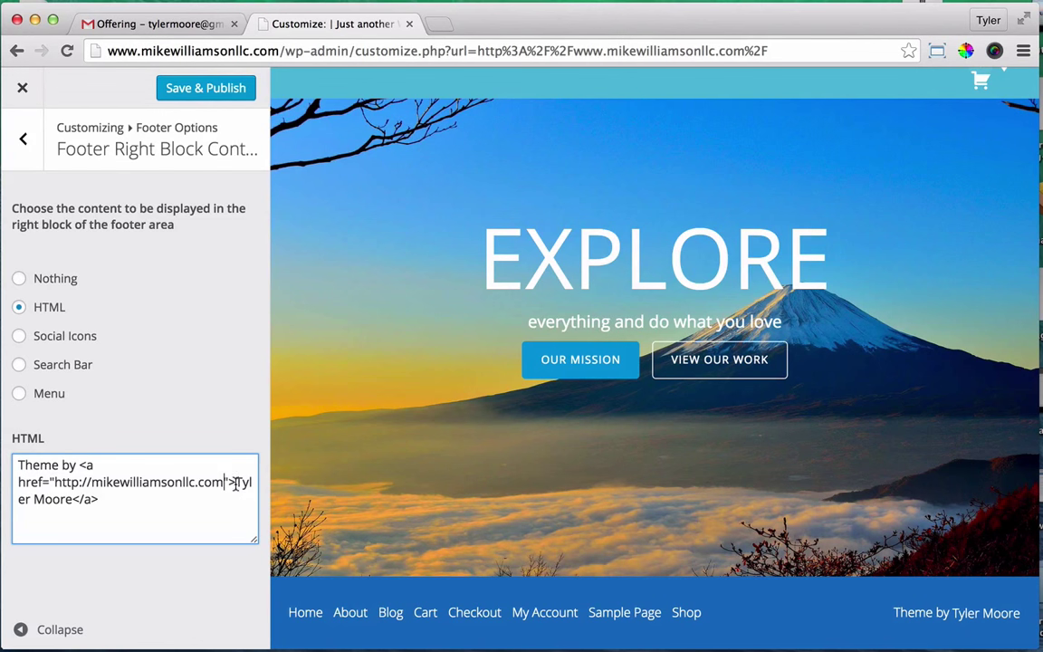
Step: Replace the link text with the site owner's name and delete the 'Theme by' prefix
drag(236, 484, 70, 504)
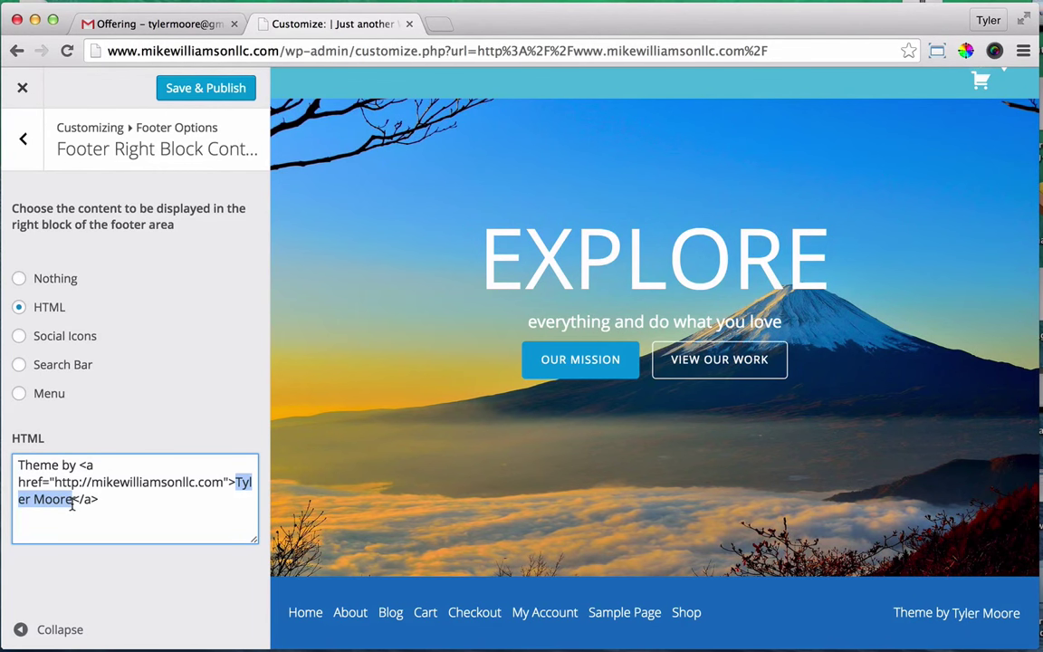
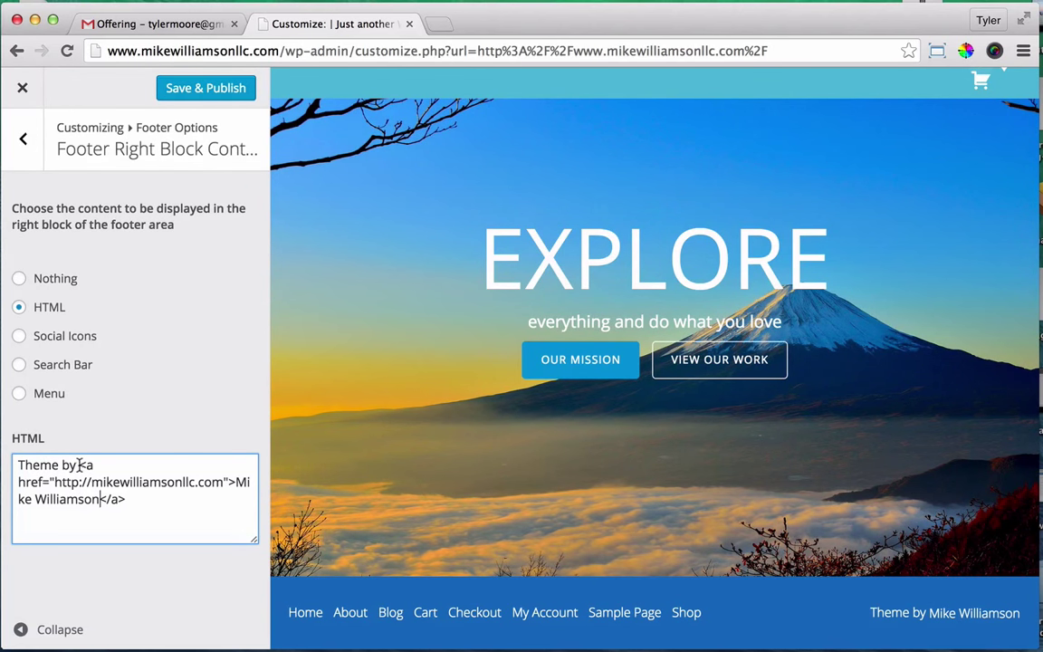
drag(80, 464, 20, 465)
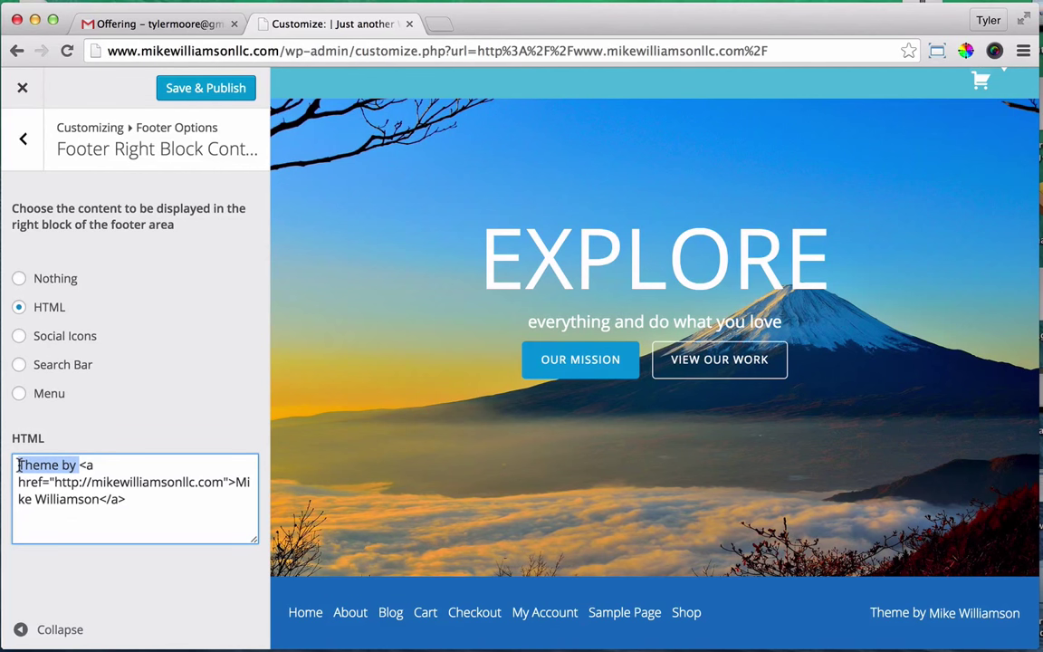
key(BackSpace)
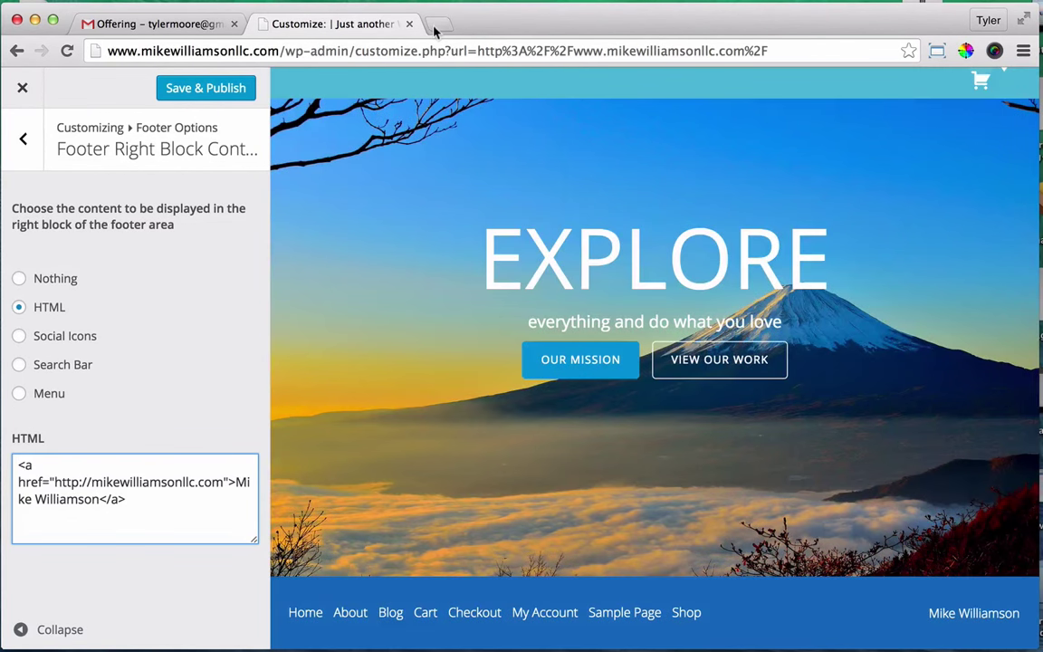
Step: Search Google for 'copywrite symbol' in a new tab and copy the © character from the results
click(435, 27)
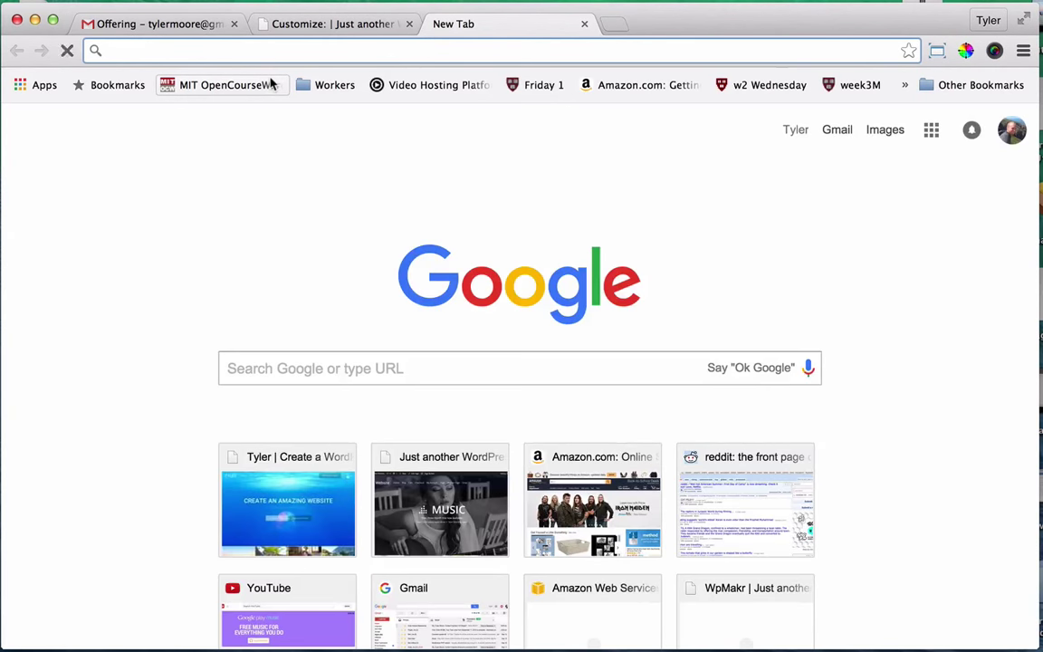
text(copywrite)
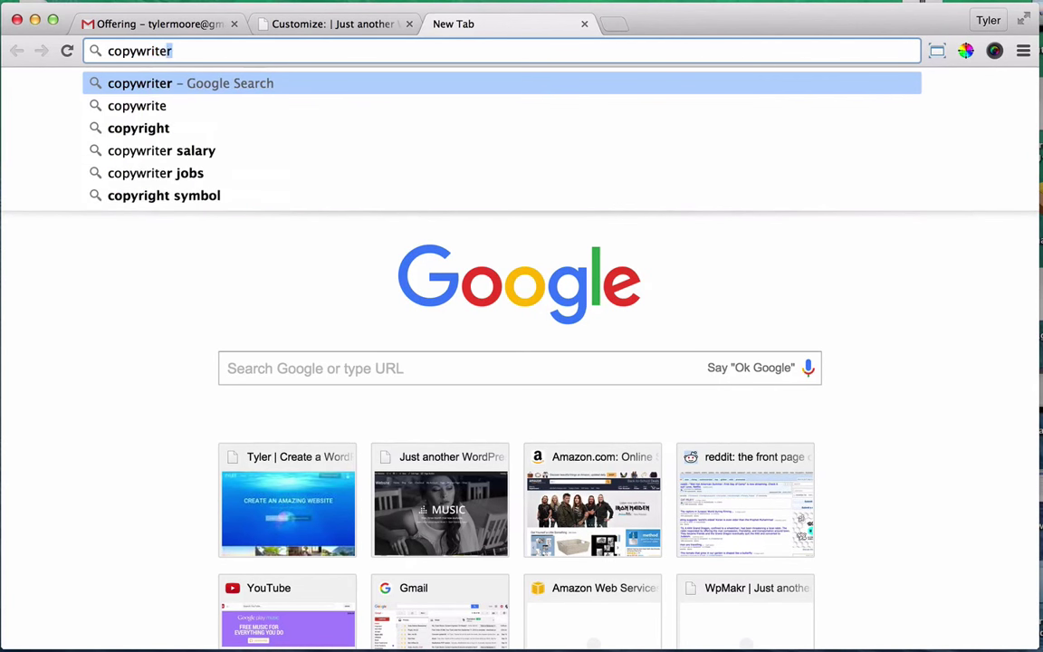
key(BackSpace)
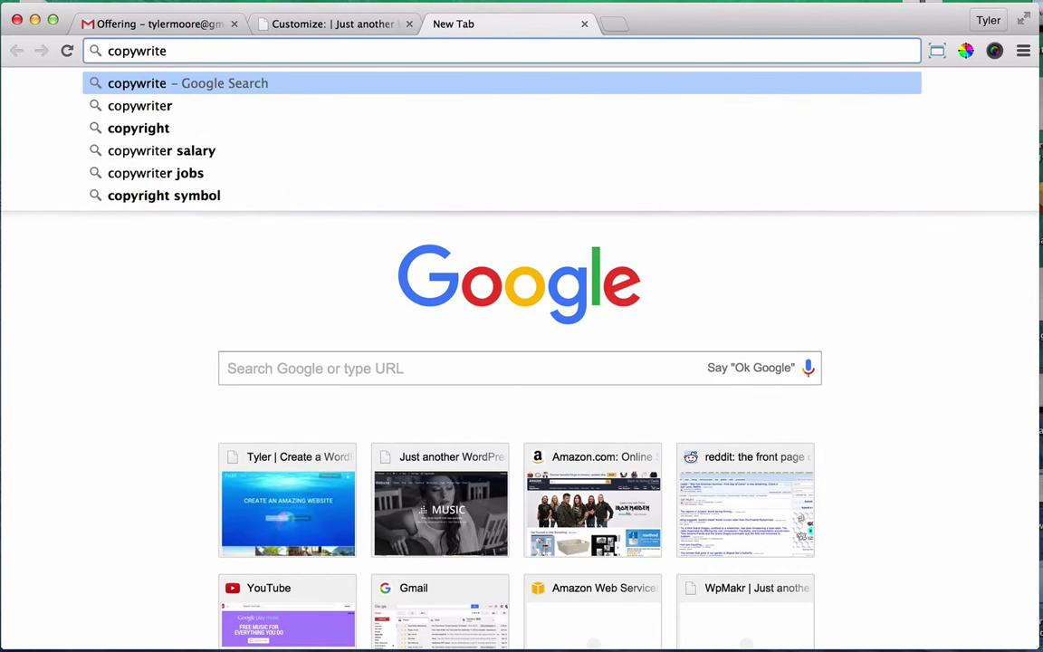
text(symbol)
key(Return)
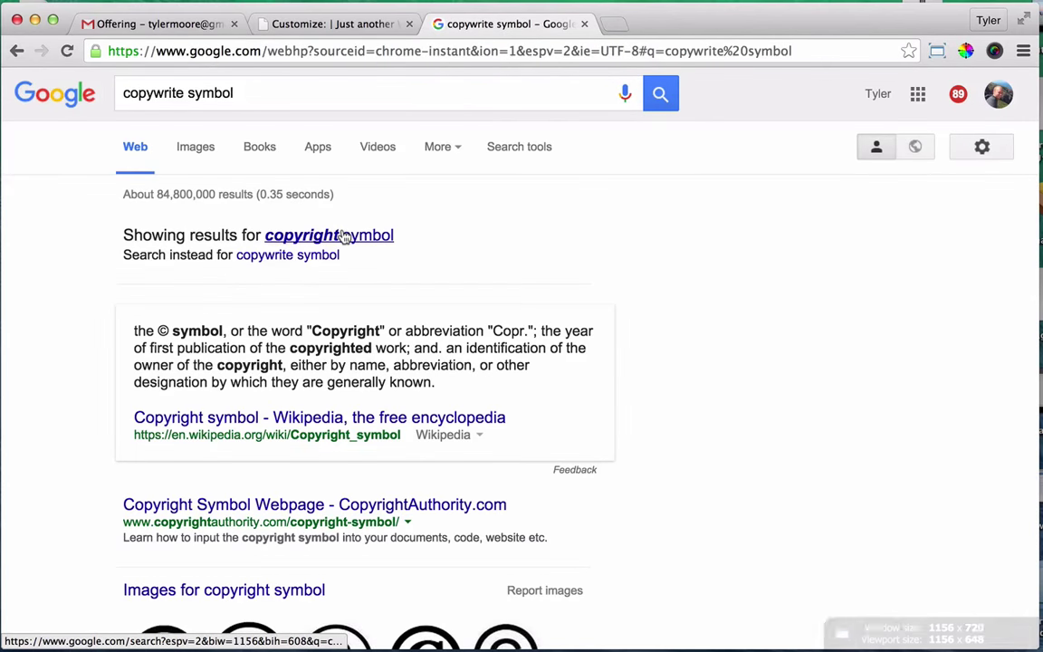
drag(169, 331, 156, 331)
key(super+c)
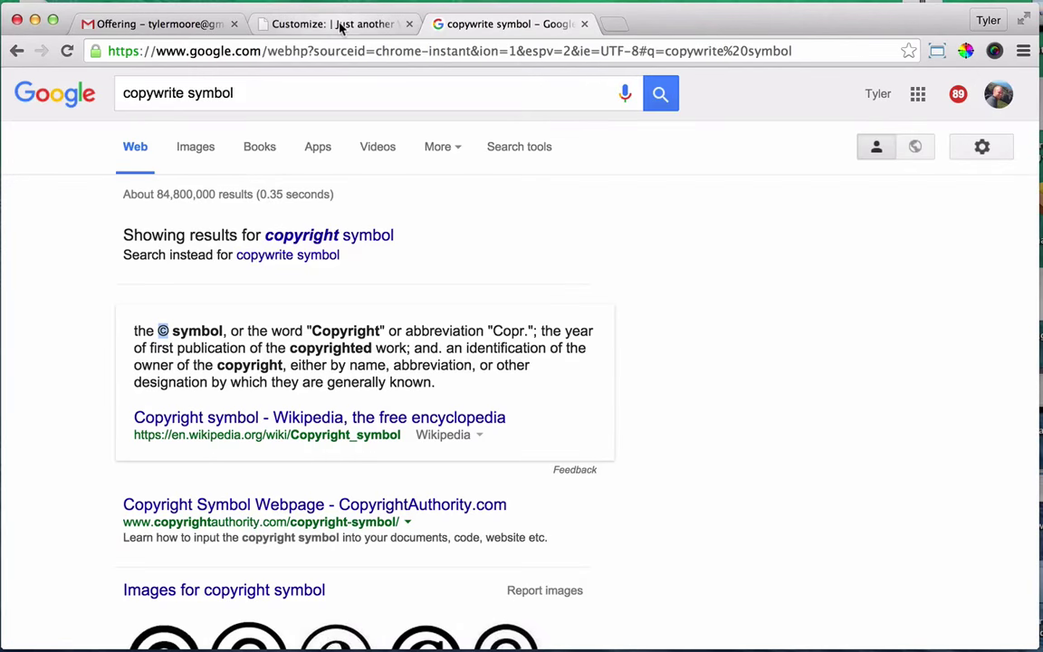
click(308, 24)
Step: Paste © before the footer link, add 'LLC' after the owner's name, and Save & Publish
key(super+v)
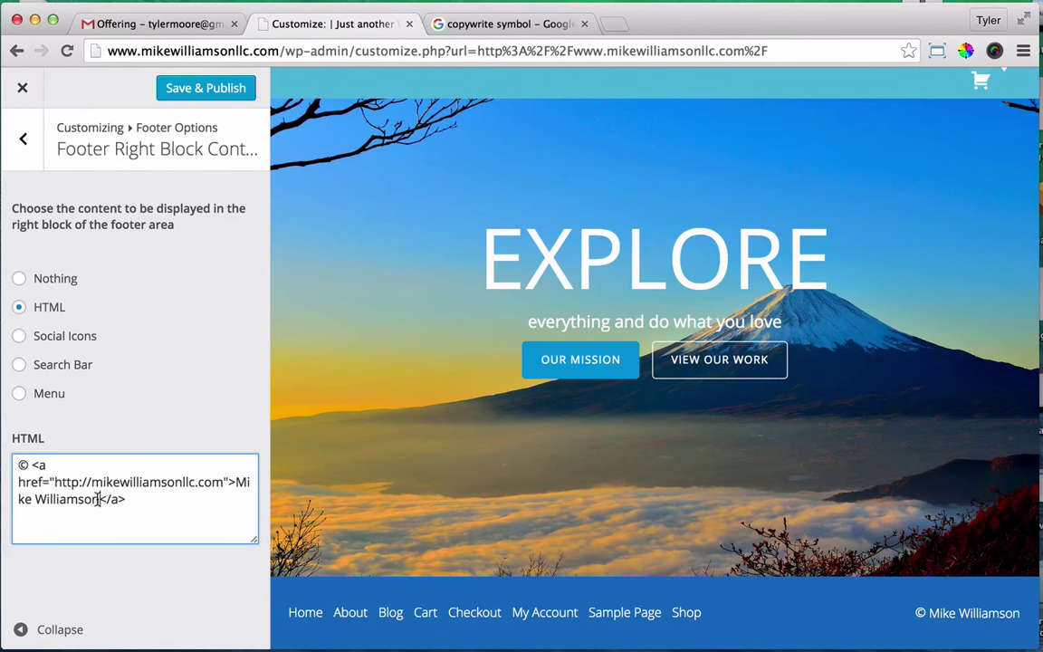
click(98, 500)
text(LLC)
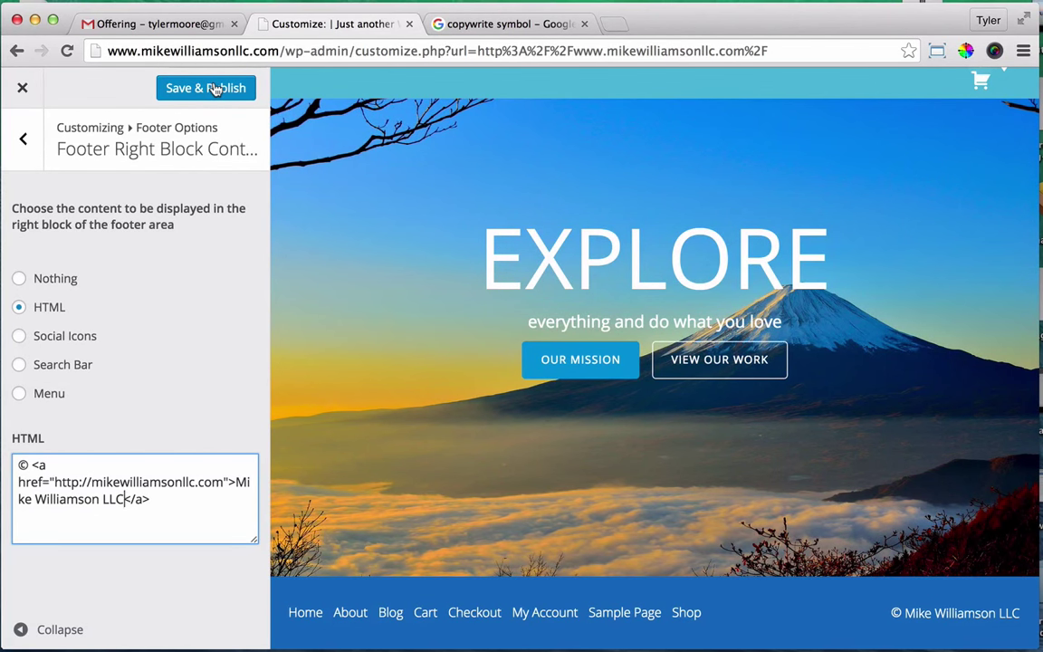
click(215, 90)
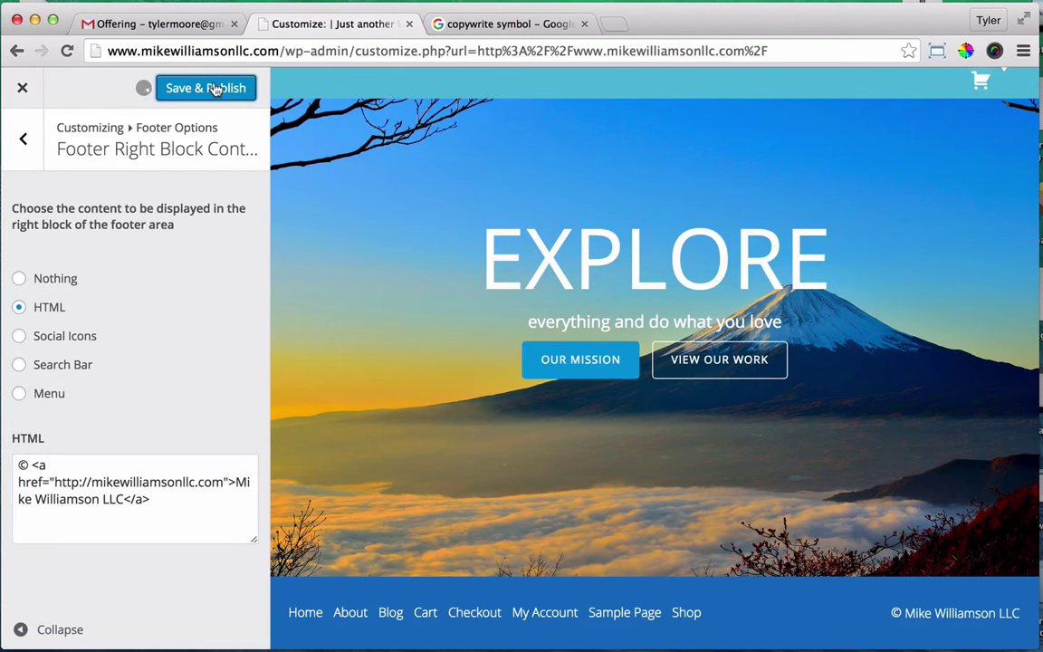
Step: Close the Customizer and scroll the live homepage to check the © owner-name LLC footer
click(24, 90)
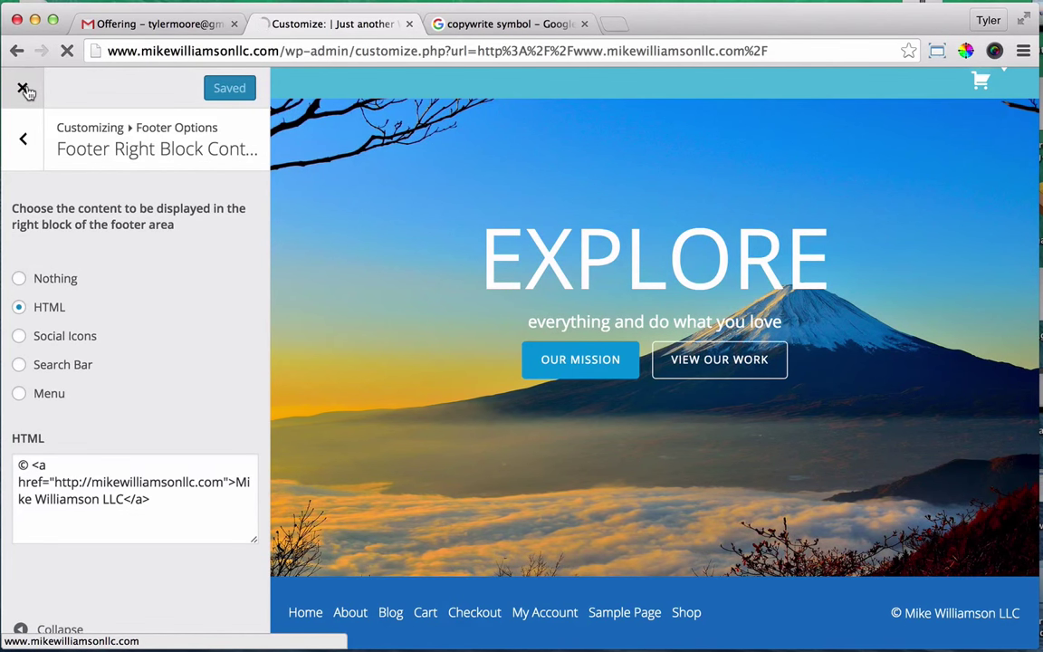
scroll(202, 247, down, 2)
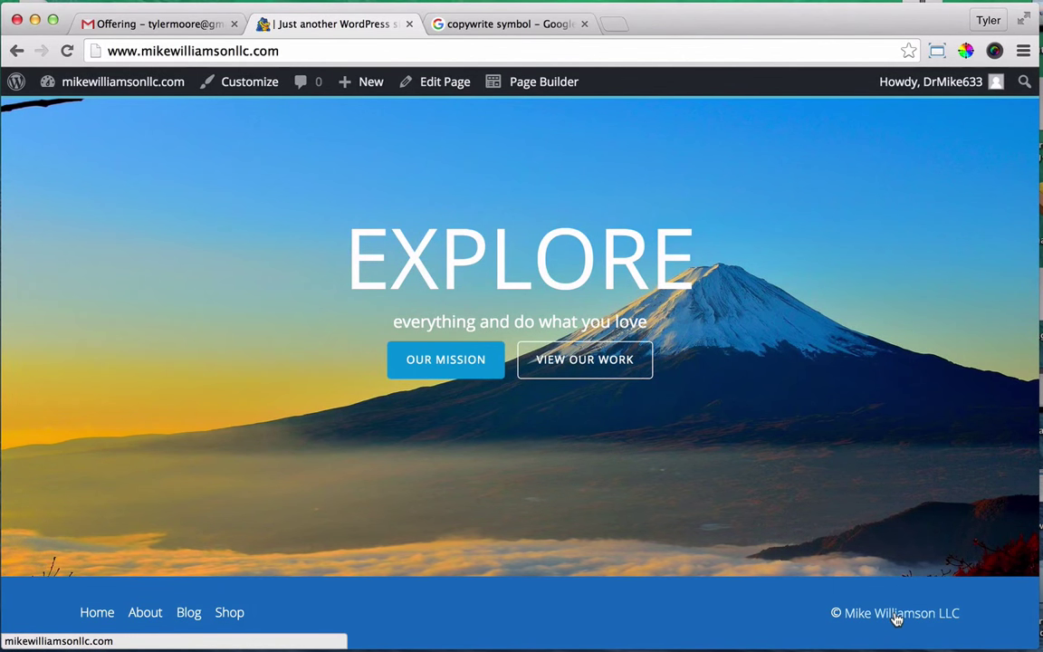
scroll(980, 538, up, 2)
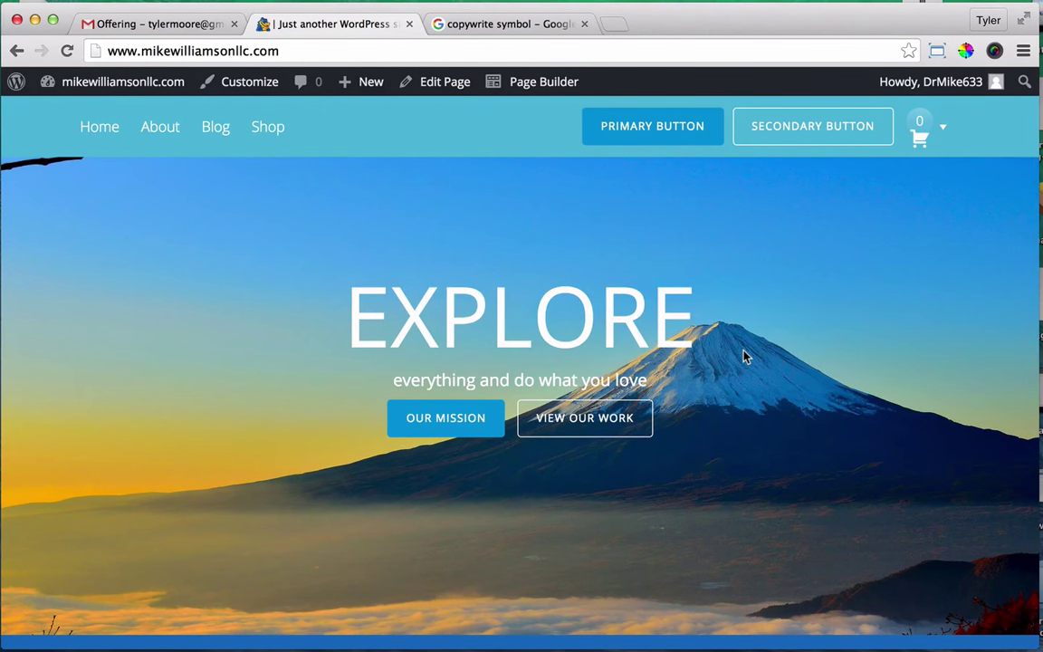
scroll(743, 356, down, 3)
scroll(743, 355, up, 3)
mouse_move(934, 143)
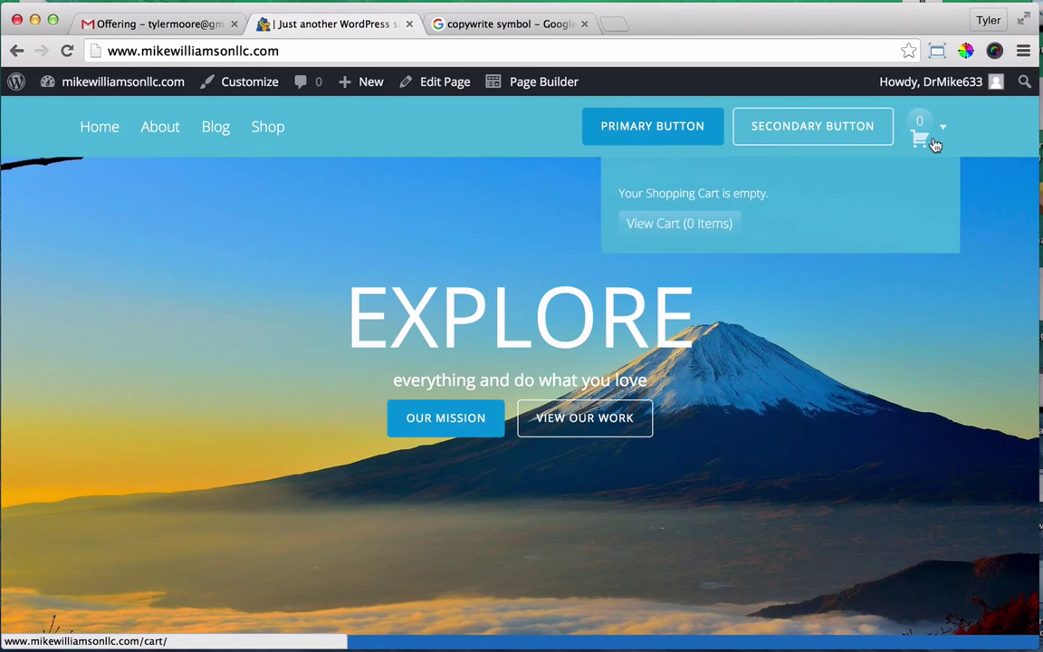
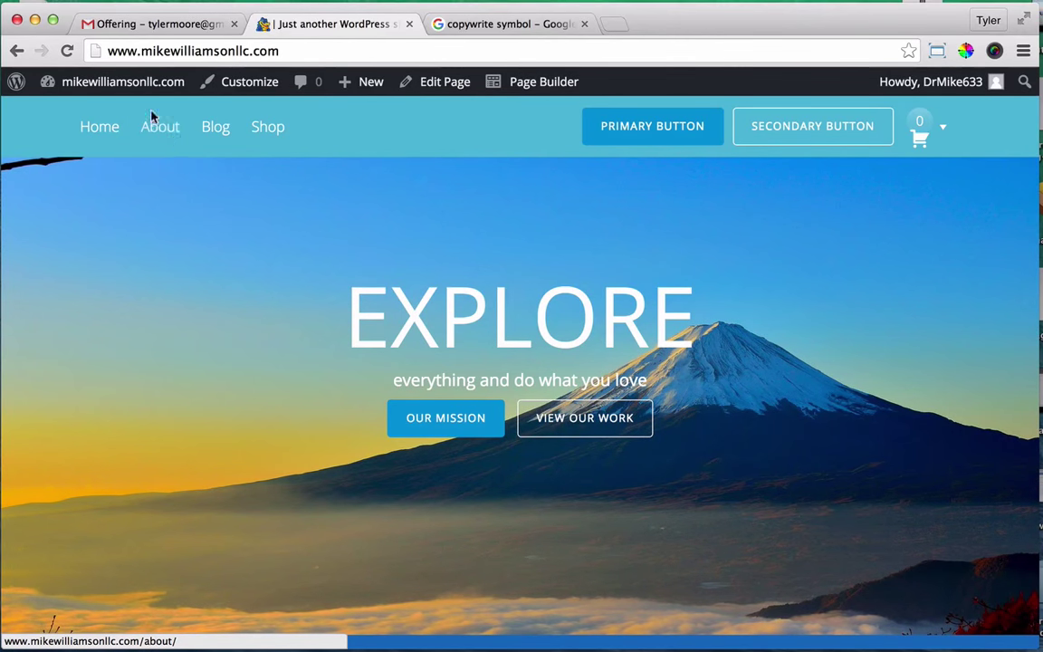
Step: Start a new page from the Pages list and title it 'Contact'
mouse_move(86, 81)
click(86, 113)
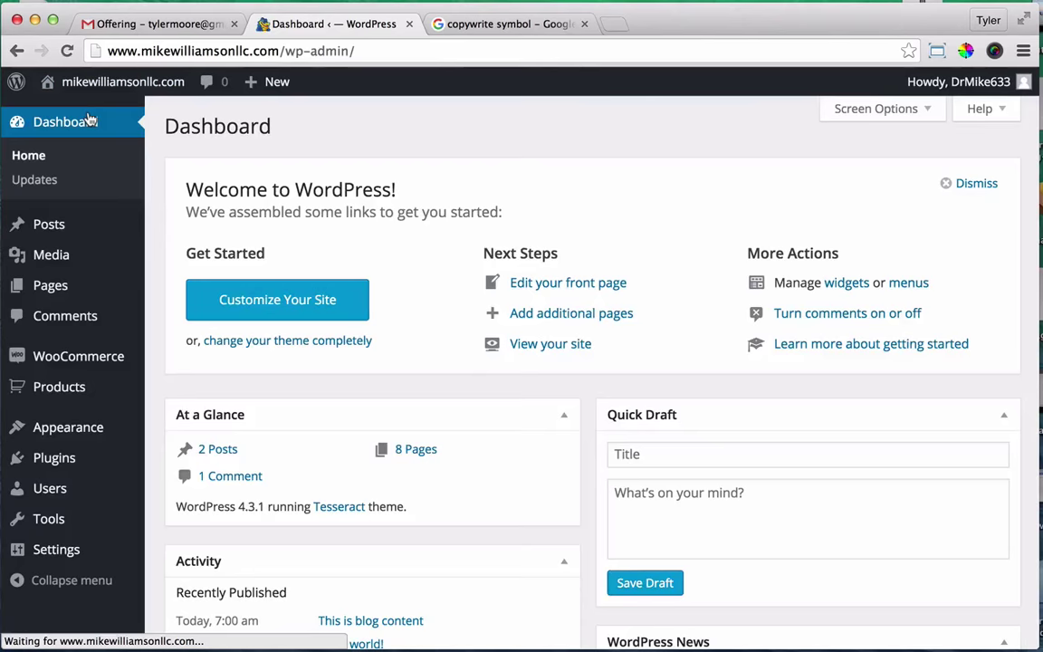
click(65, 287)
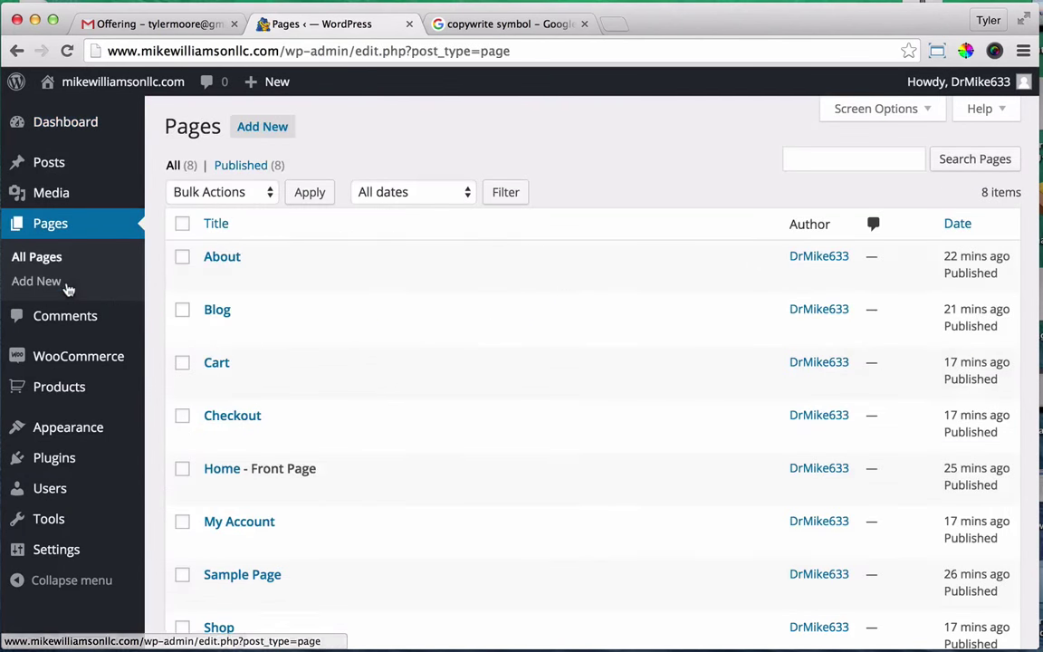
click(269, 129)
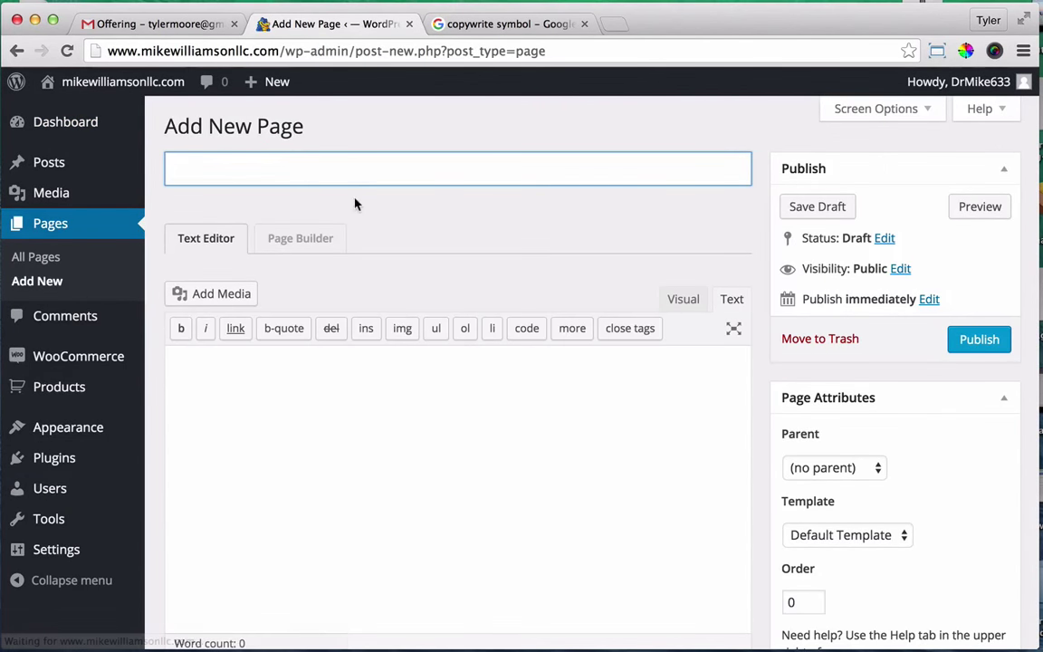
text(Contact)
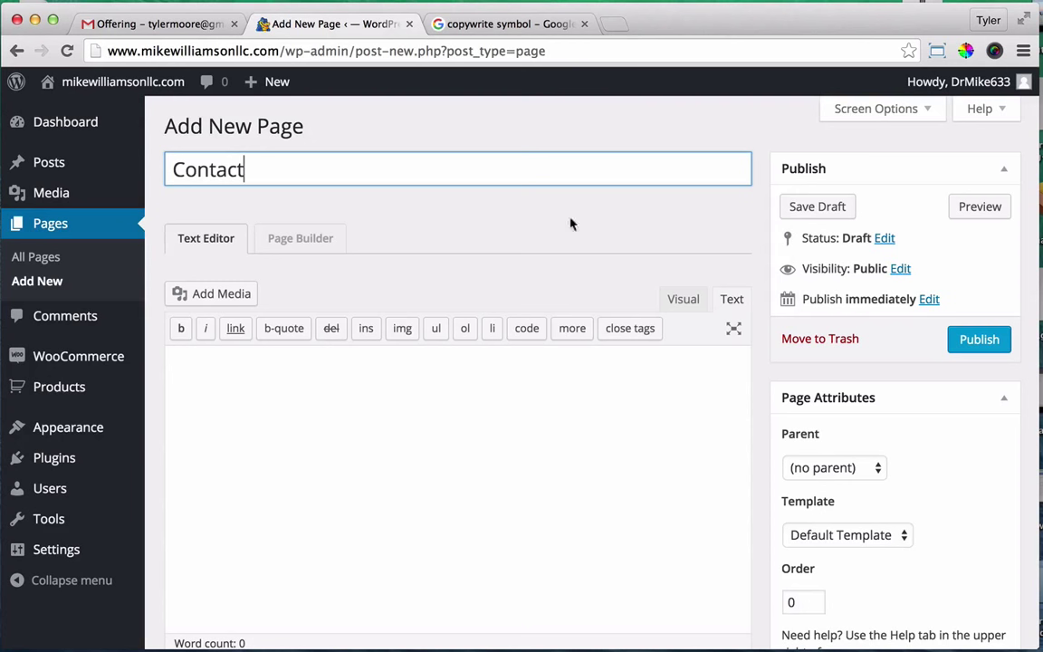
Step: Give the Contact page the Full Width Page template, then publish and update it
click(837, 534)
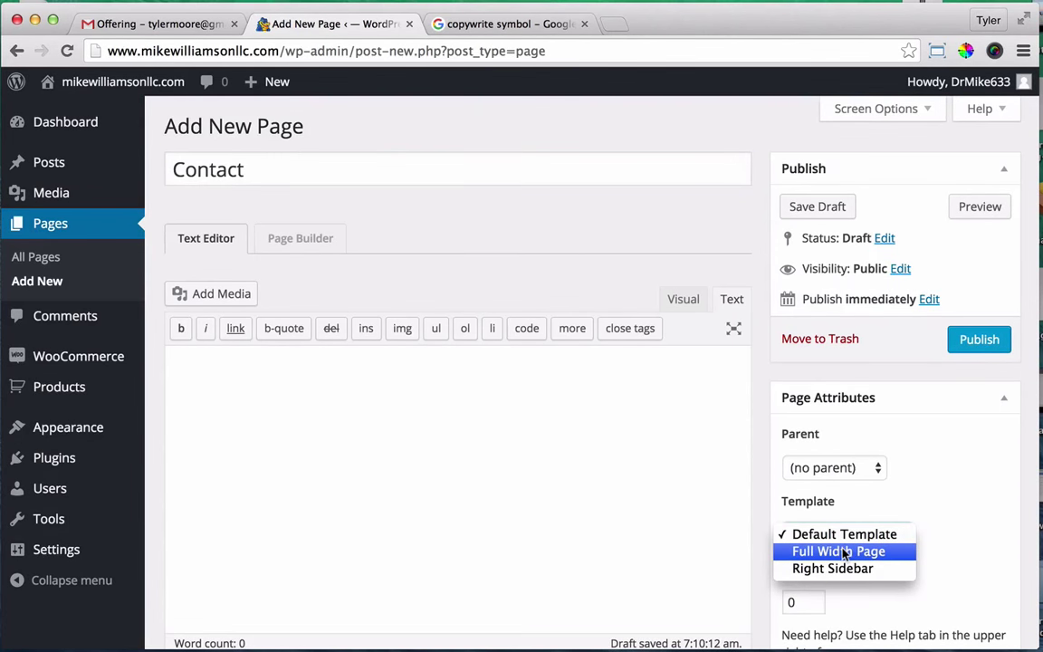
click(842, 551)
click(983, 340)
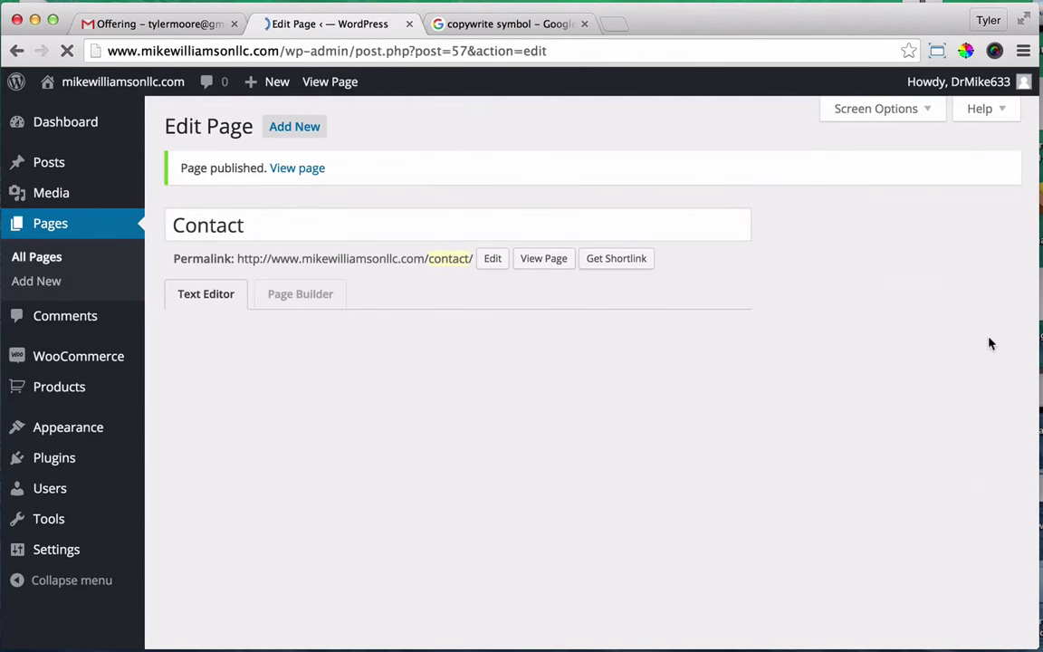
scroll(650, 331, down, 5)
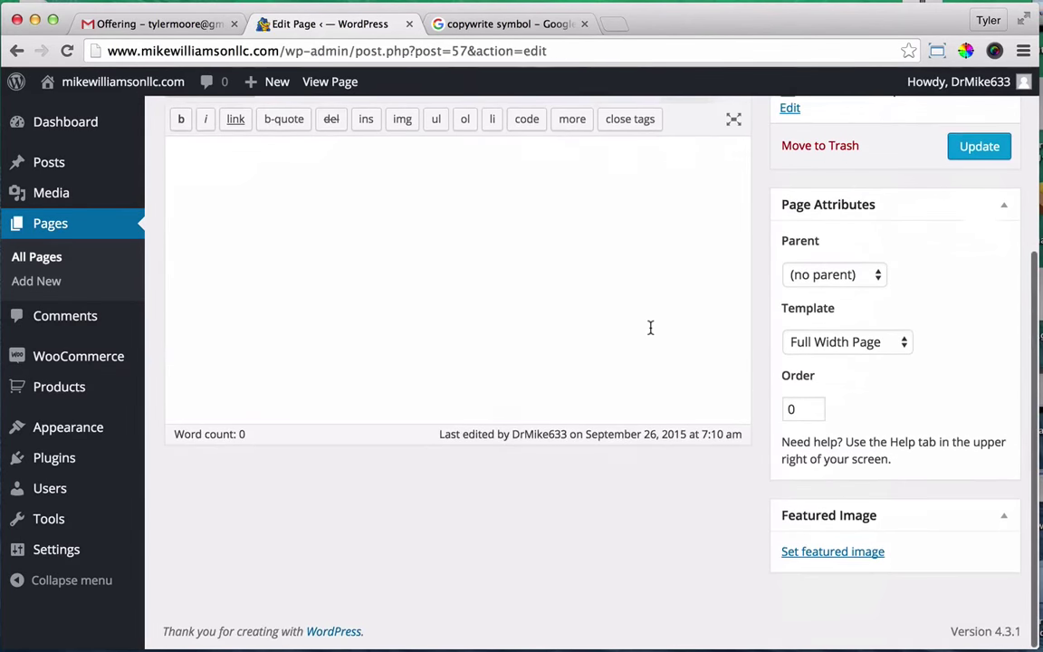
scroll(650, 328, up, 5)
click(960, 403)
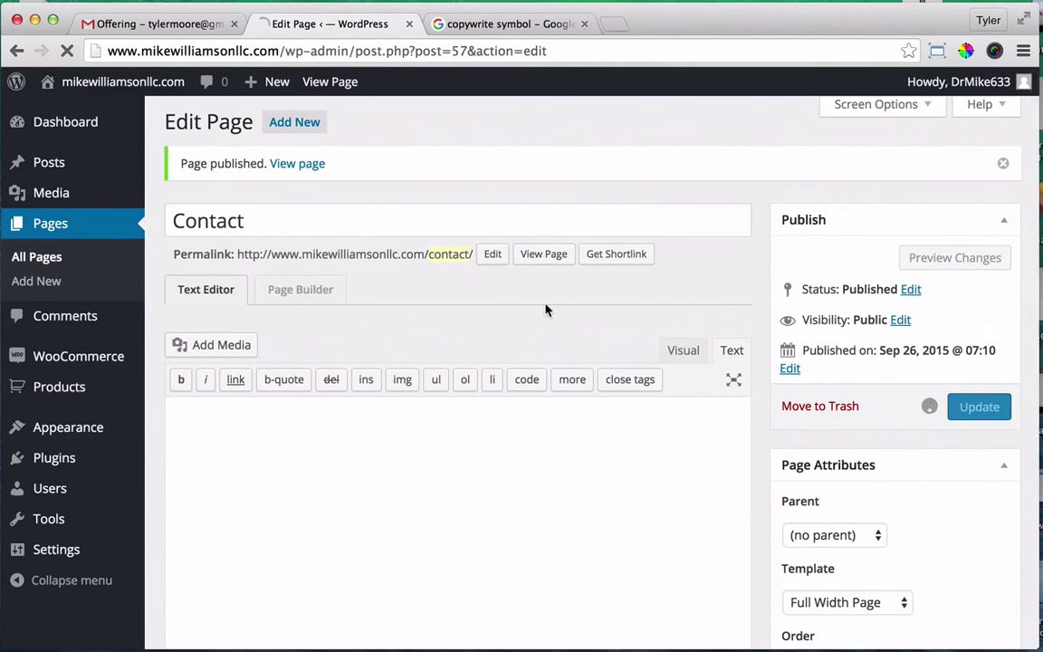
scroll(544, 308, down, 5)
scroll(543, 310, up, 3)
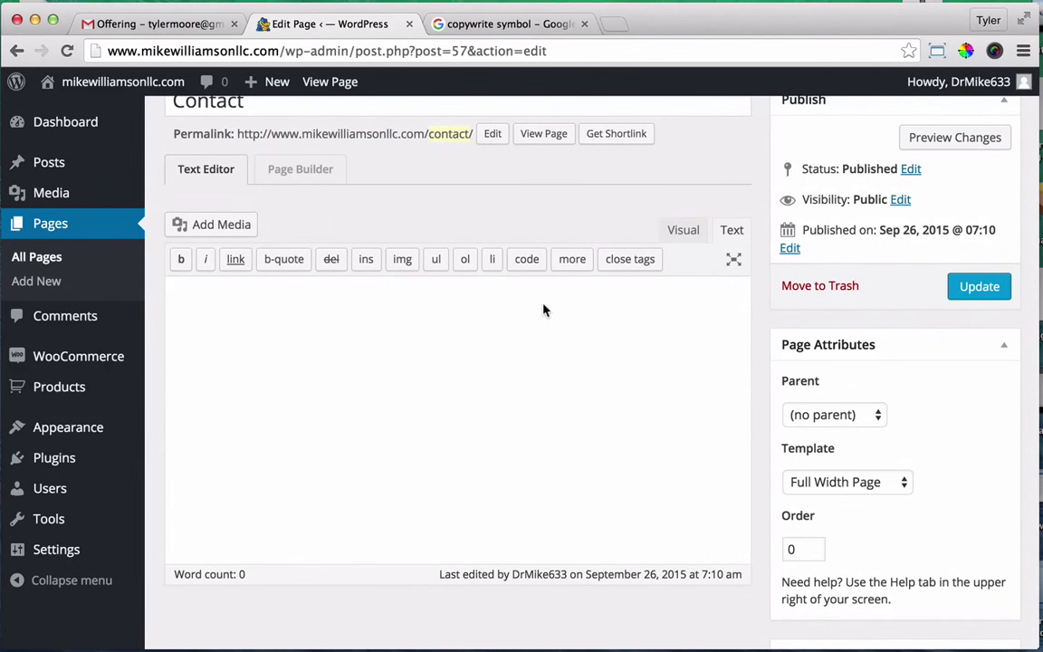
scroll(543, 311, up, 3)
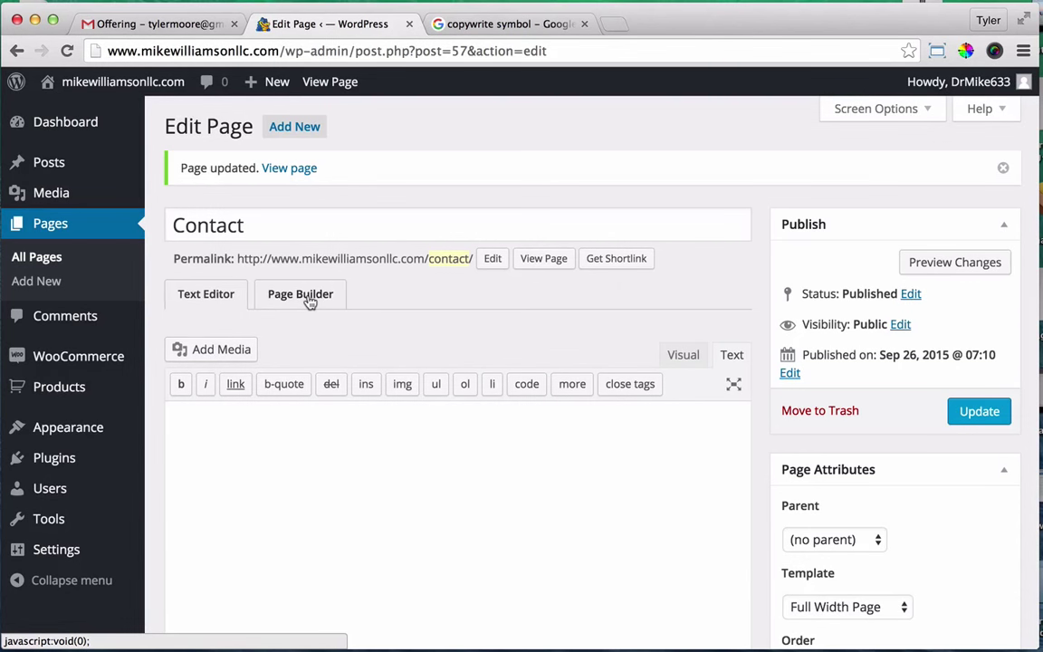
mouse_move(51, 471)
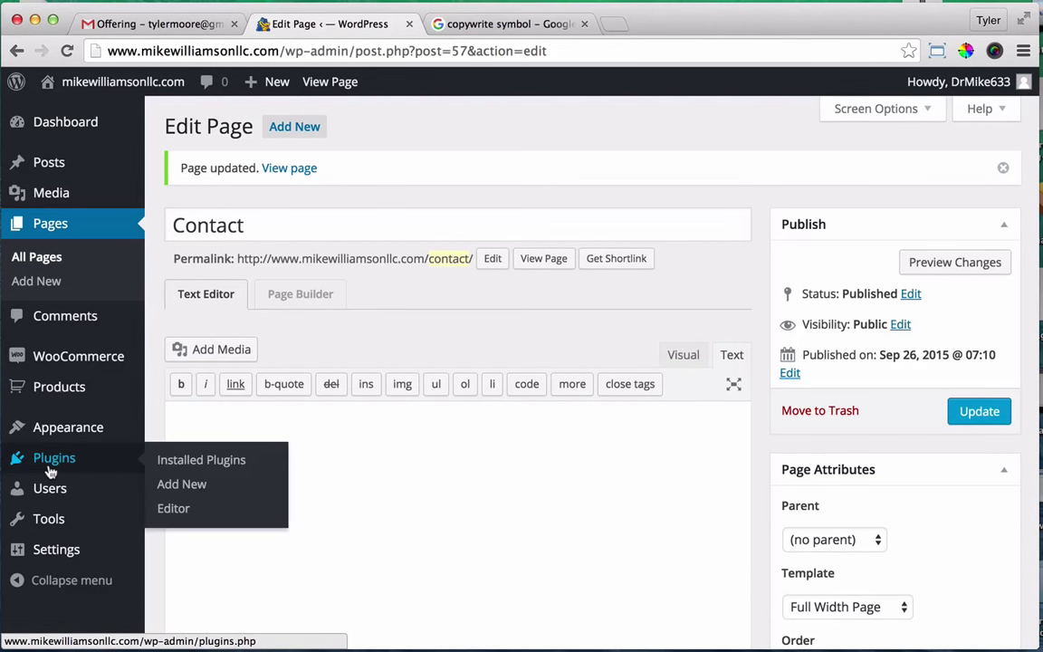
Step: Search the Add New plugins screen for 'contact form 7'
click(82, 463)
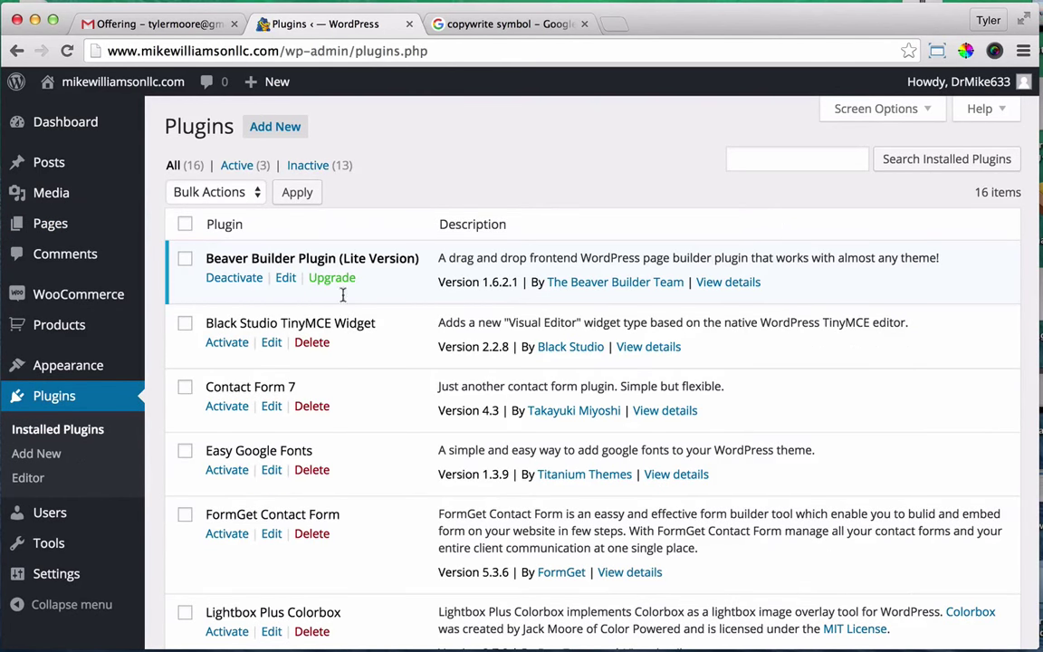
click(274, 130)
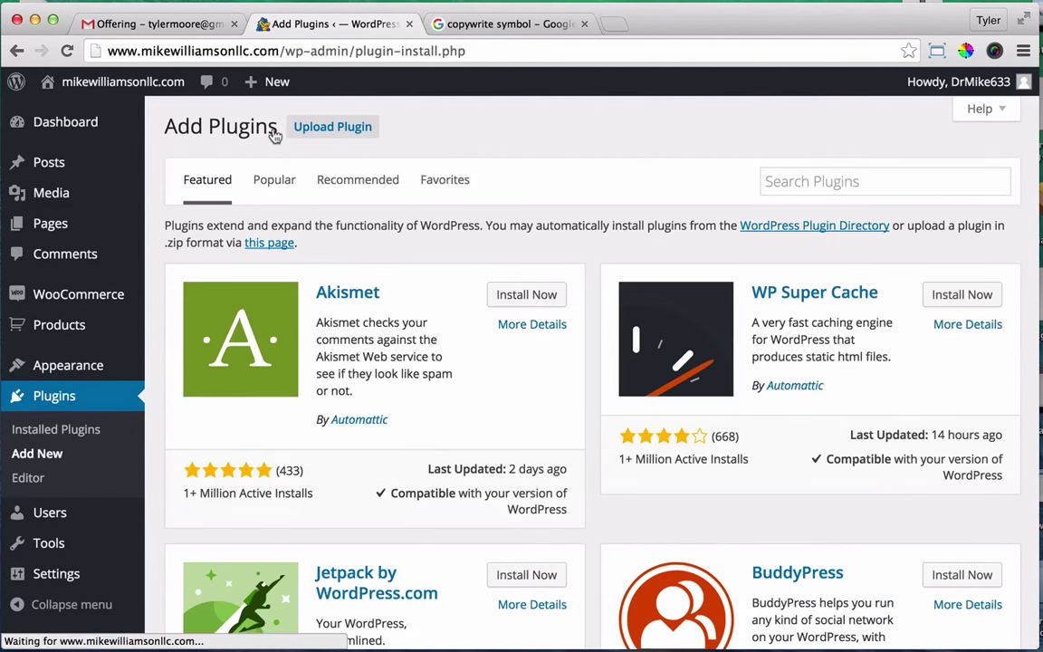
click(818, 183)
text(c)
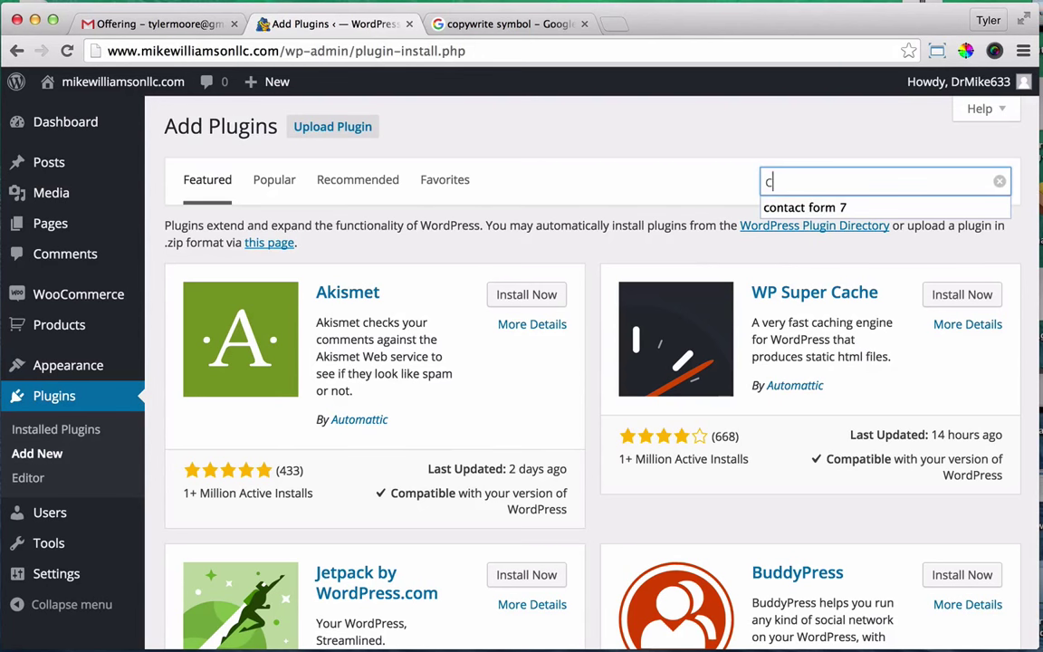
text(ontact form)
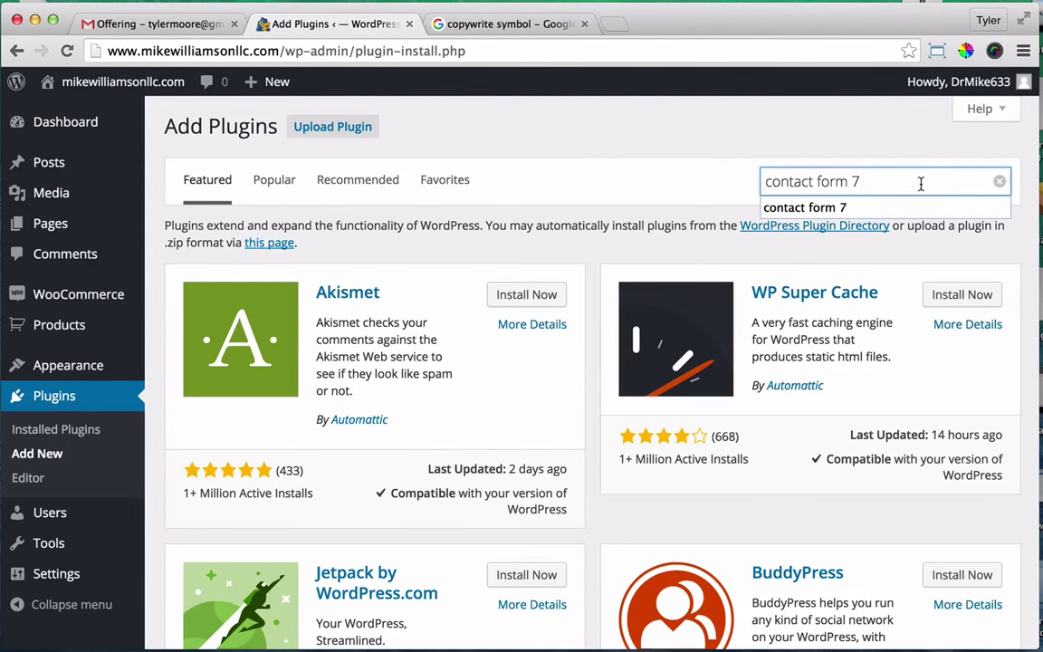
text( 7)
key(Return)
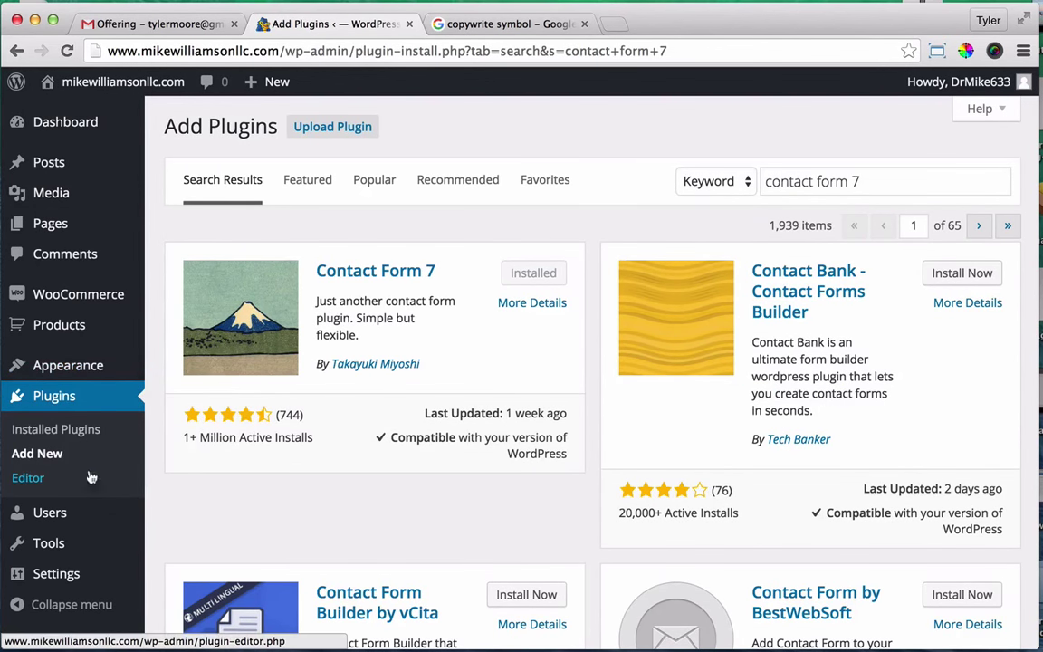
Step: Activate Contact Form 7 under Installed Plugins and open its Contact Forms list
click(86, 404)
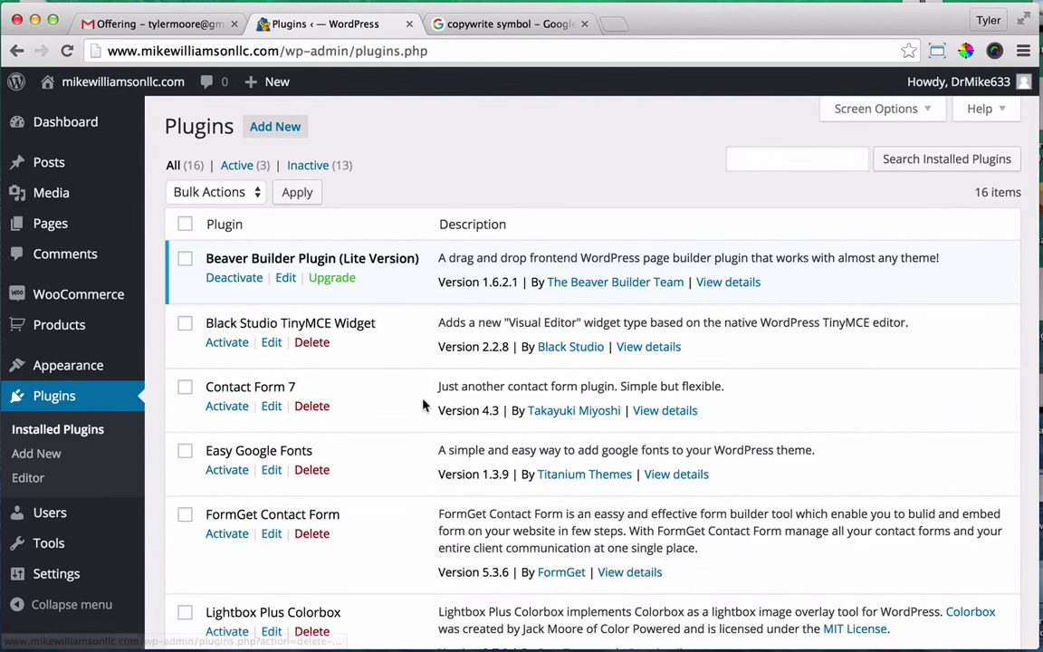
click(231, 408)
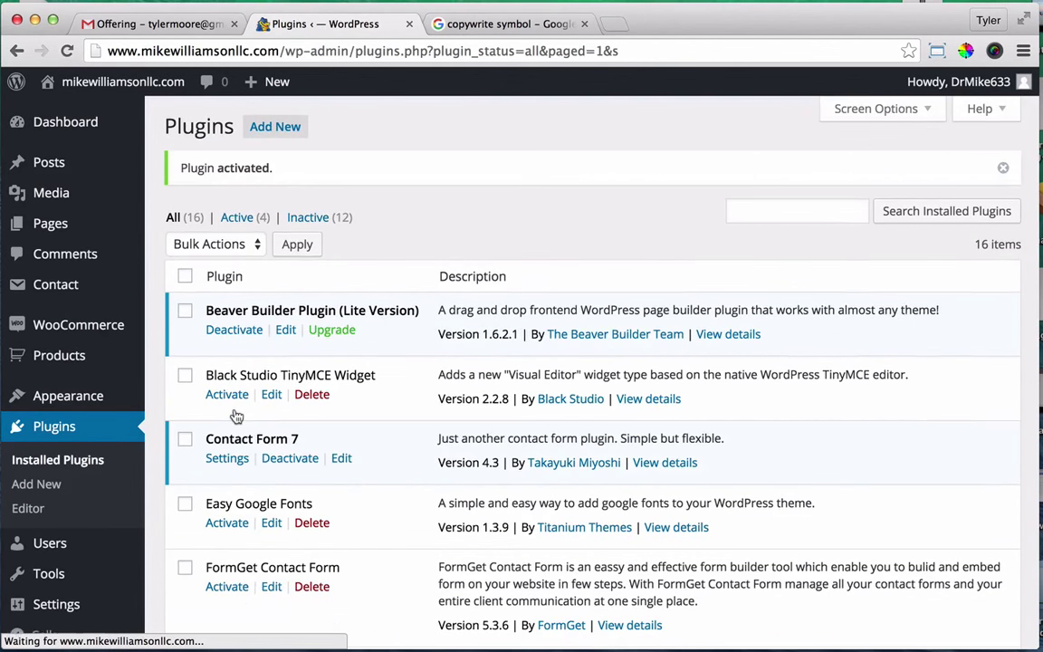
mouse_move(132, 325)
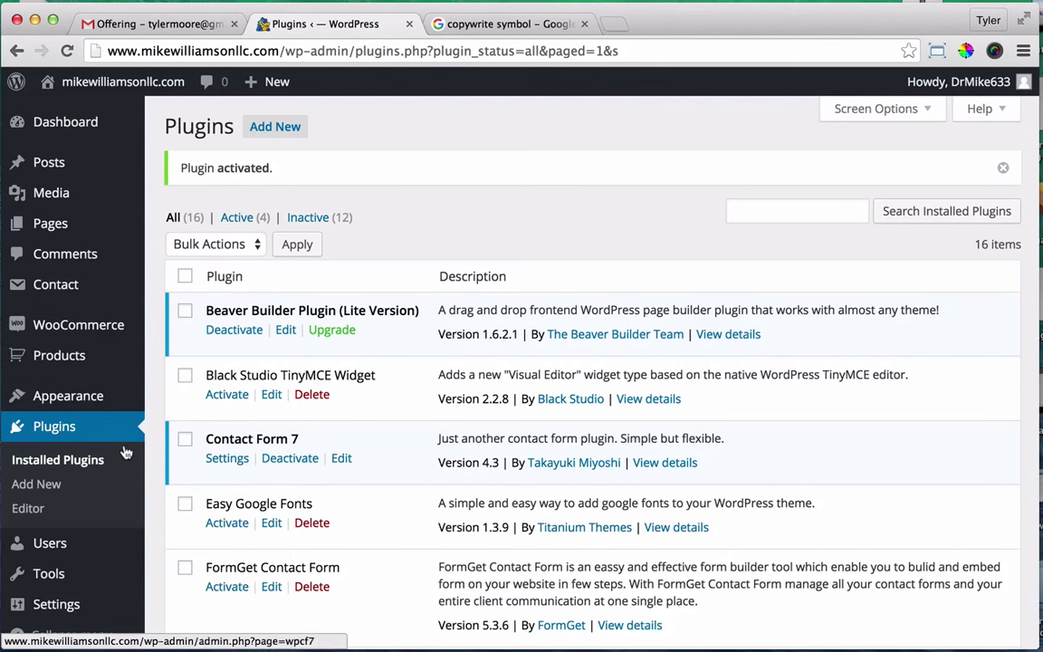
scroll(80, 345, down, 2)
scroll(80, 344, up, 2)
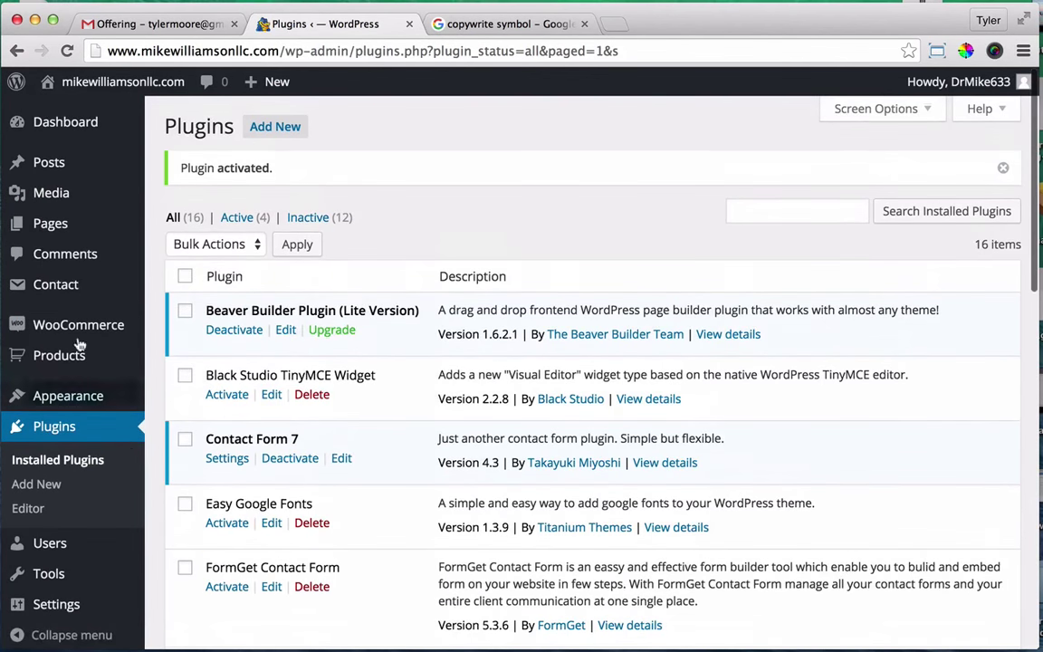
click(77, 284)
scroll(477, 348, down, 1)
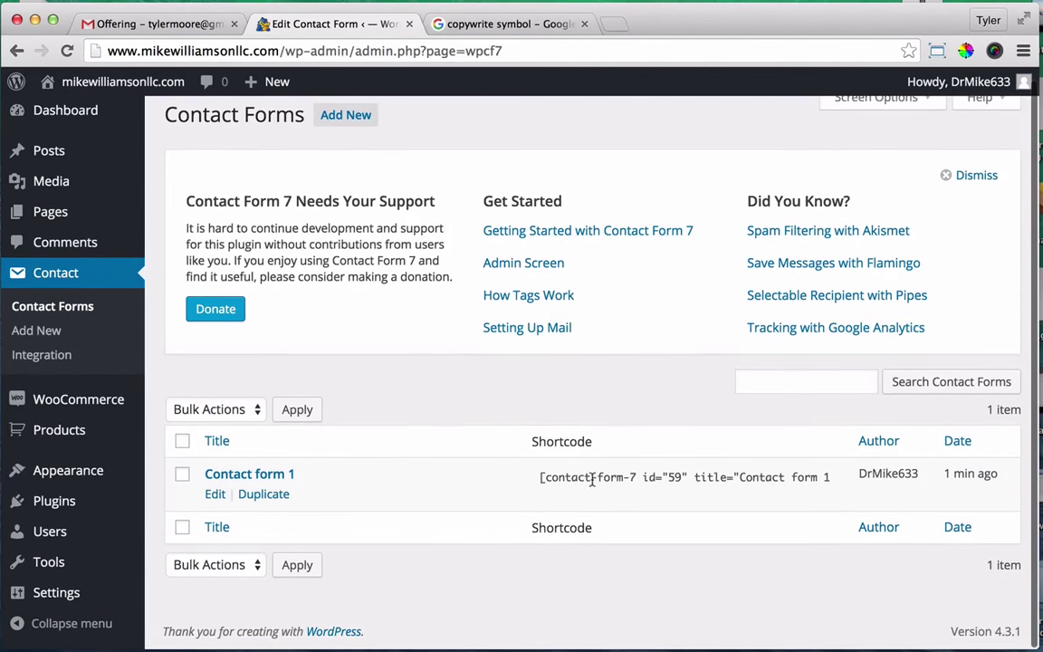
drag(538, 477, 704, 478)
drag(830, 477, 839, 479)
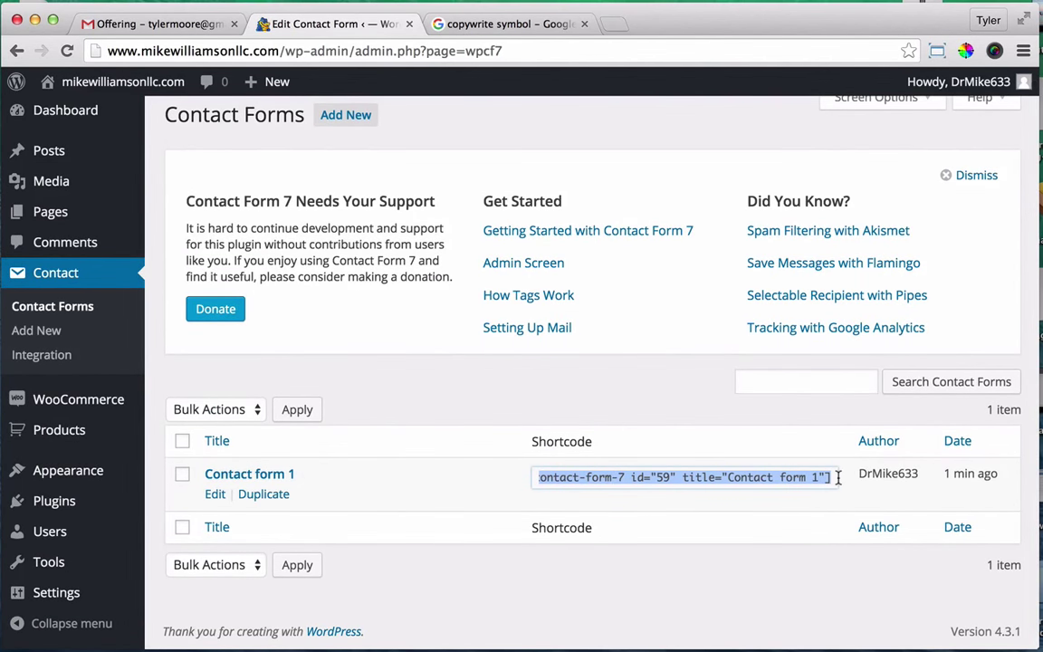
click(76, 213)
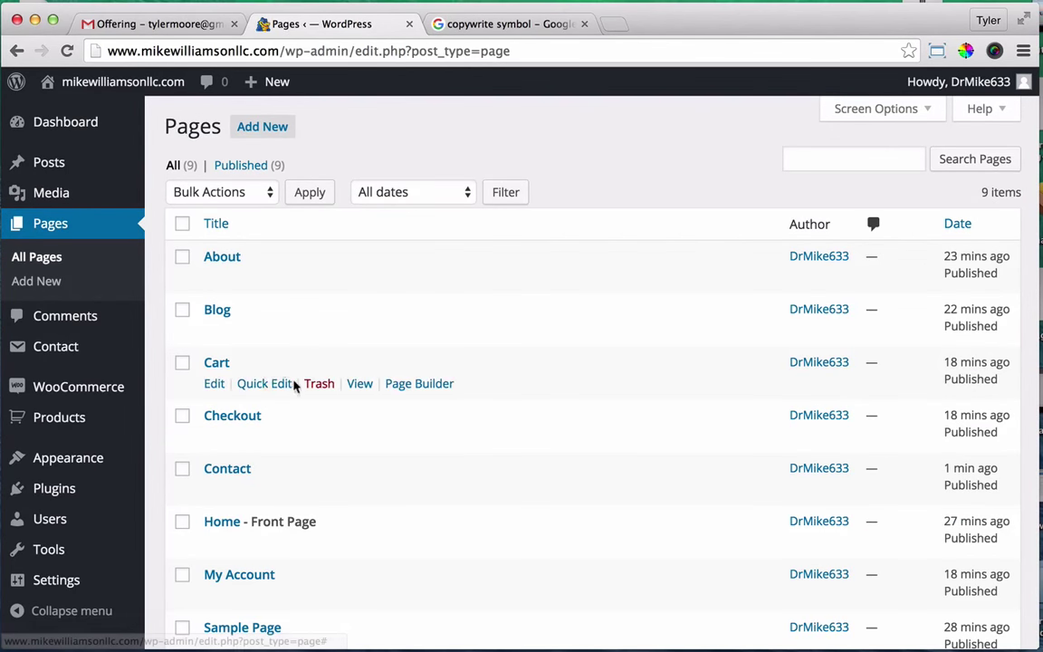
click(228, 469)
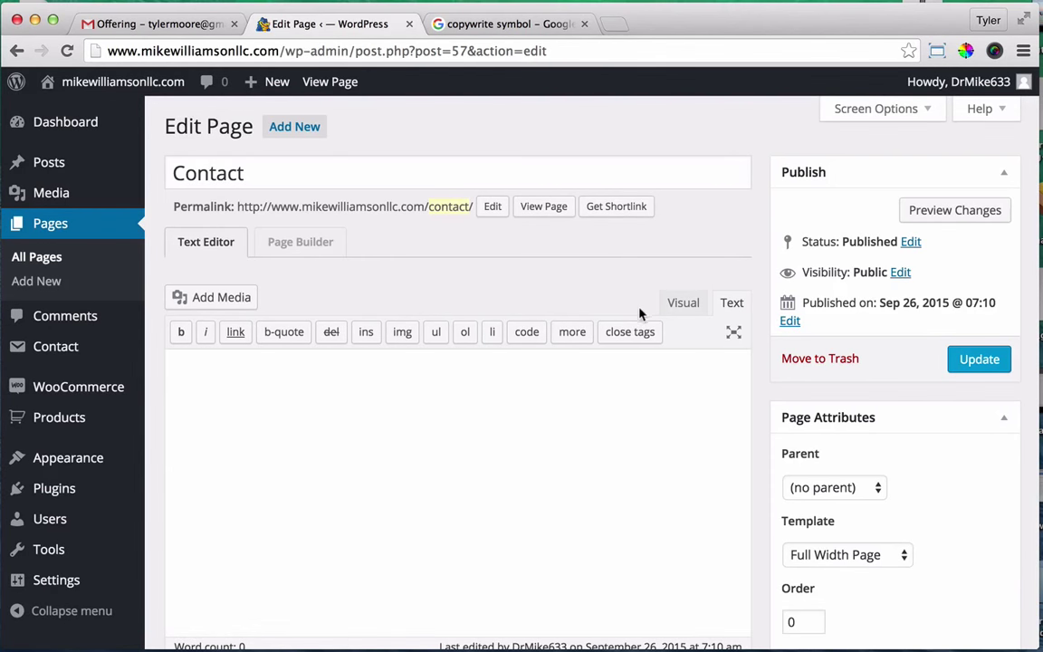
scroll(646, 291, down, 5)
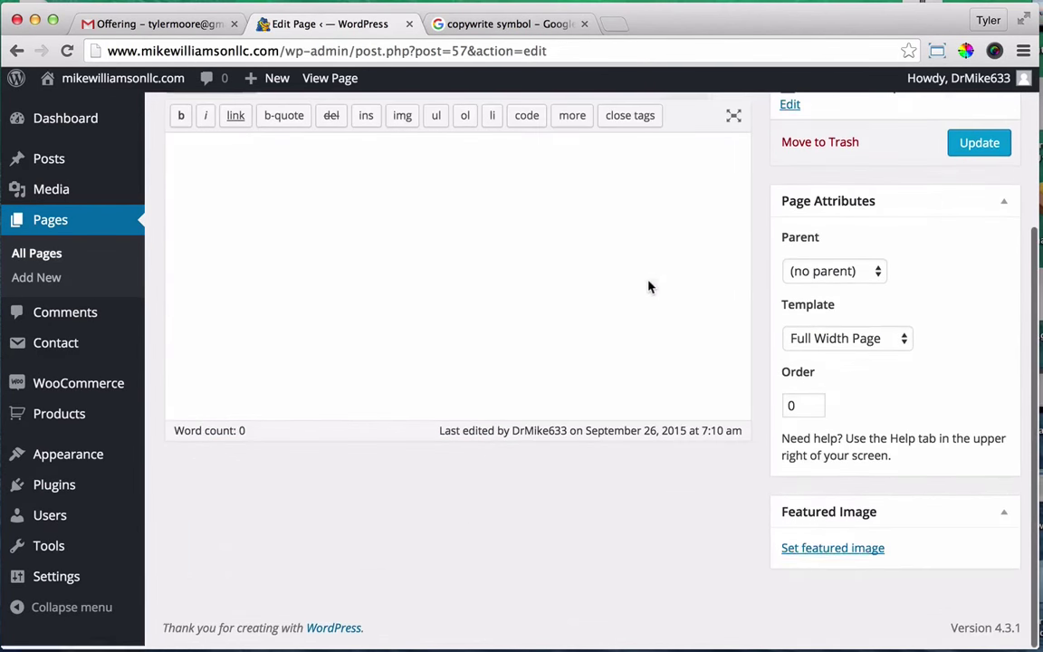
scroll(649, 286, up, 5)
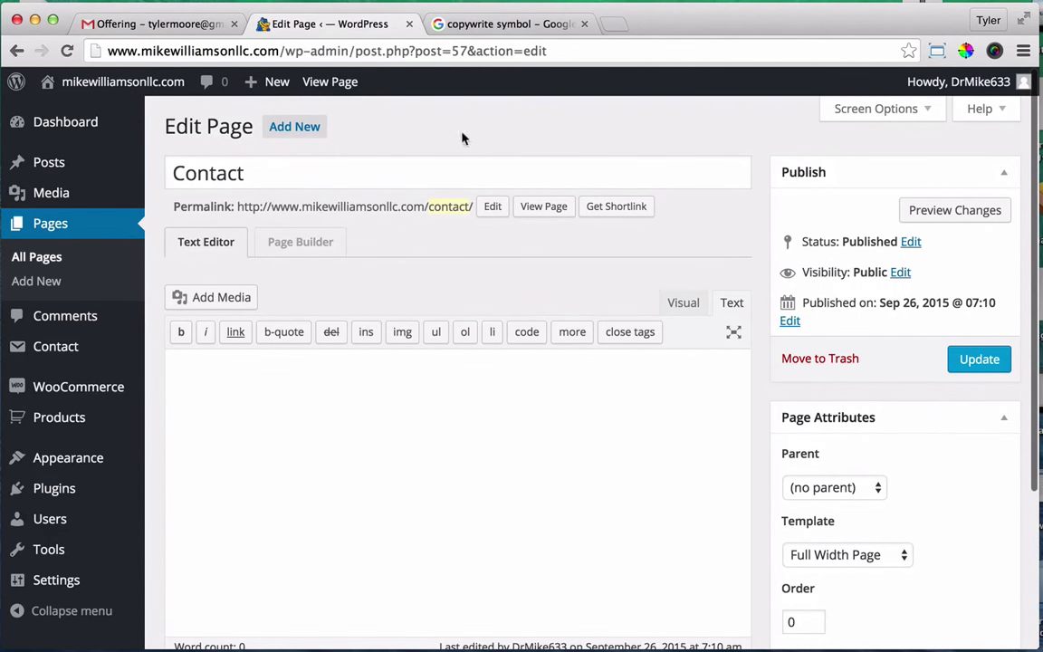
Step: Open the live Contact page in Beaver Builder and show the Content Blocks templates
click(341, 84)
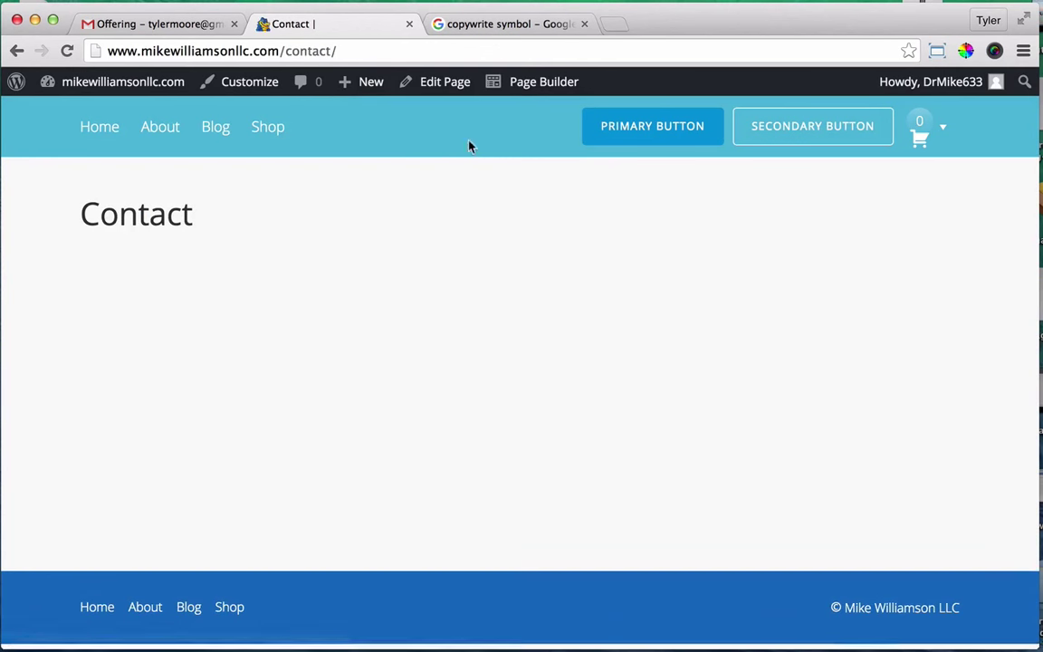
click(543, 82)
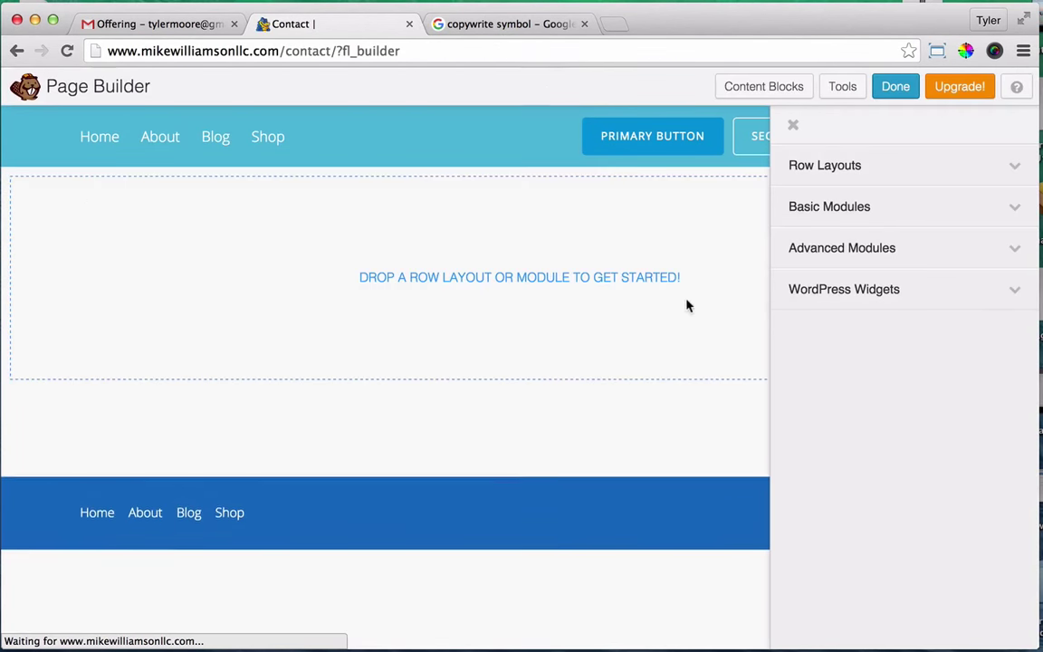
click(767, 87)
Step: Browse the content block templates and insert the Discover Home layout
scroll(690, 353, down, 10)
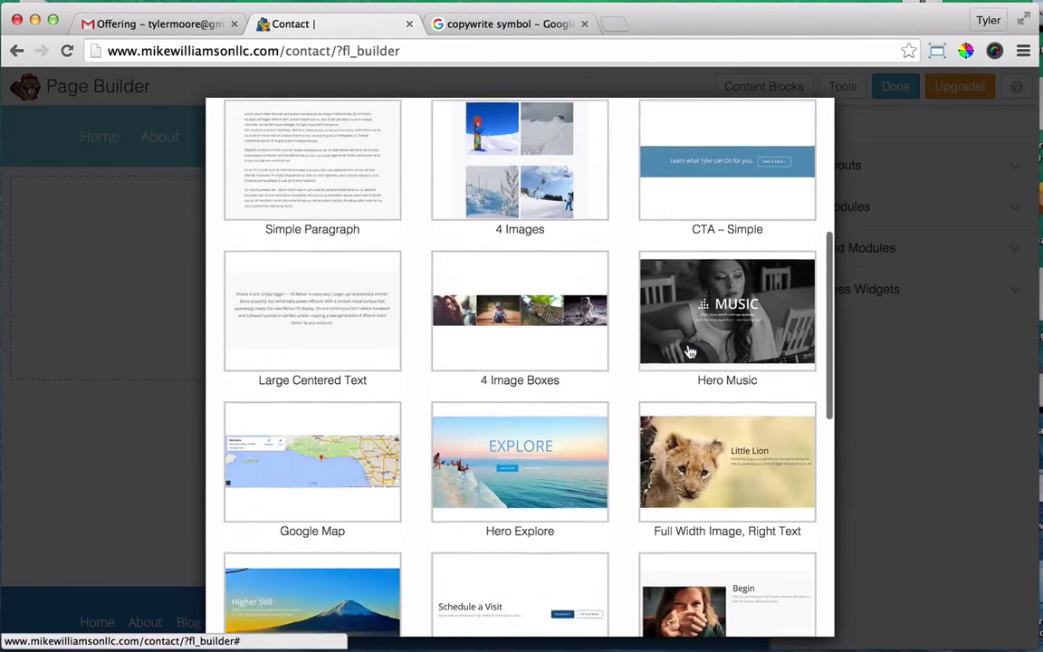
scroll(690, 352, down, 5)
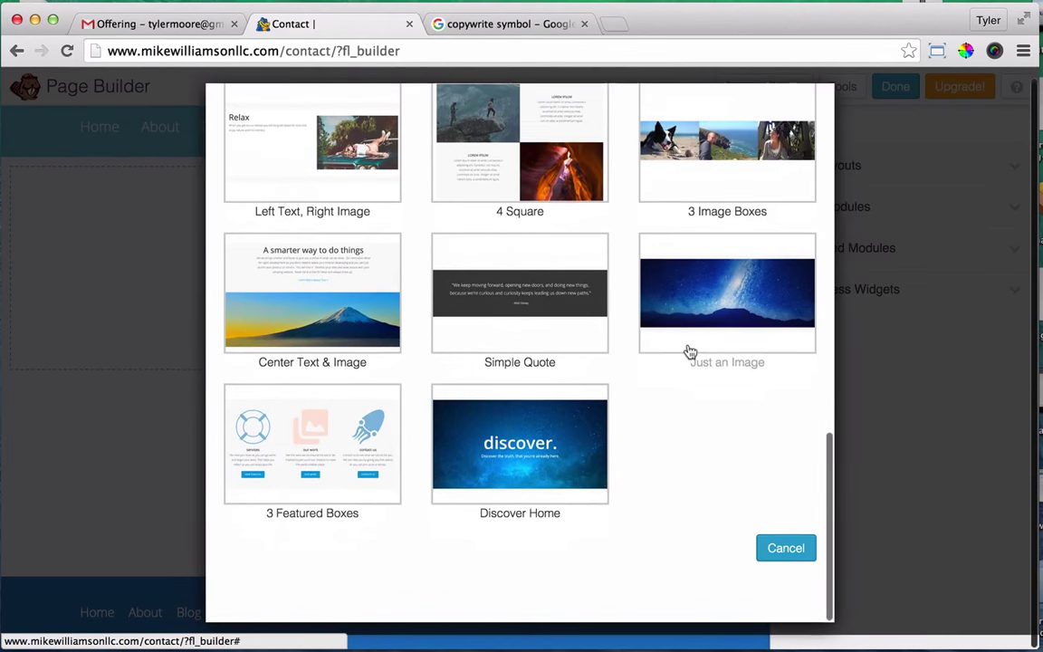
scroll(690, 352, up, 4)
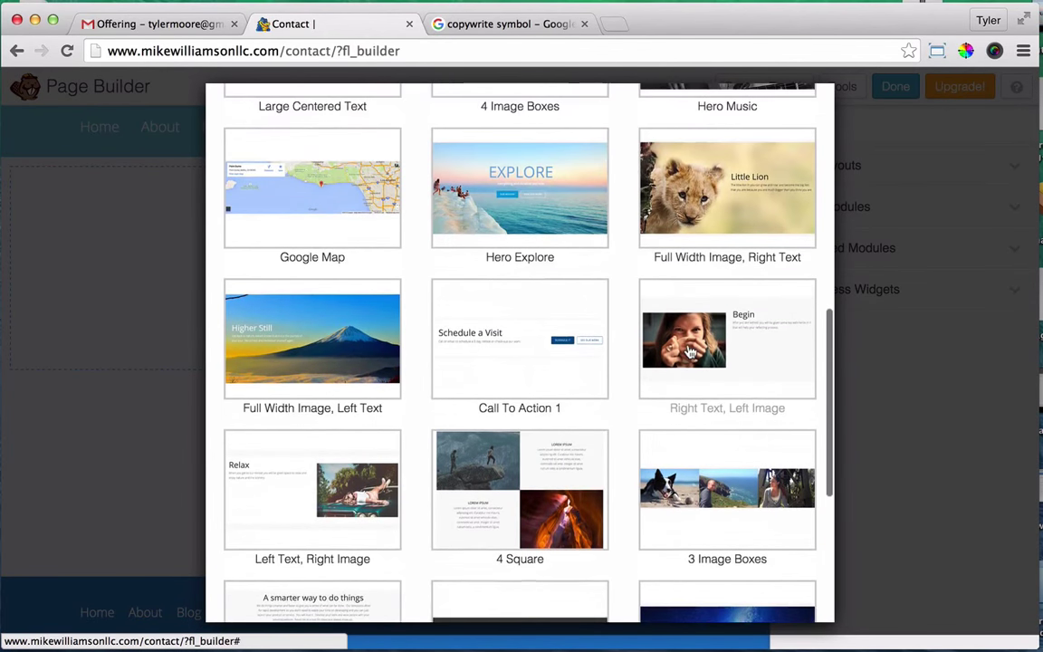
scroll(689, 352, up, 5)
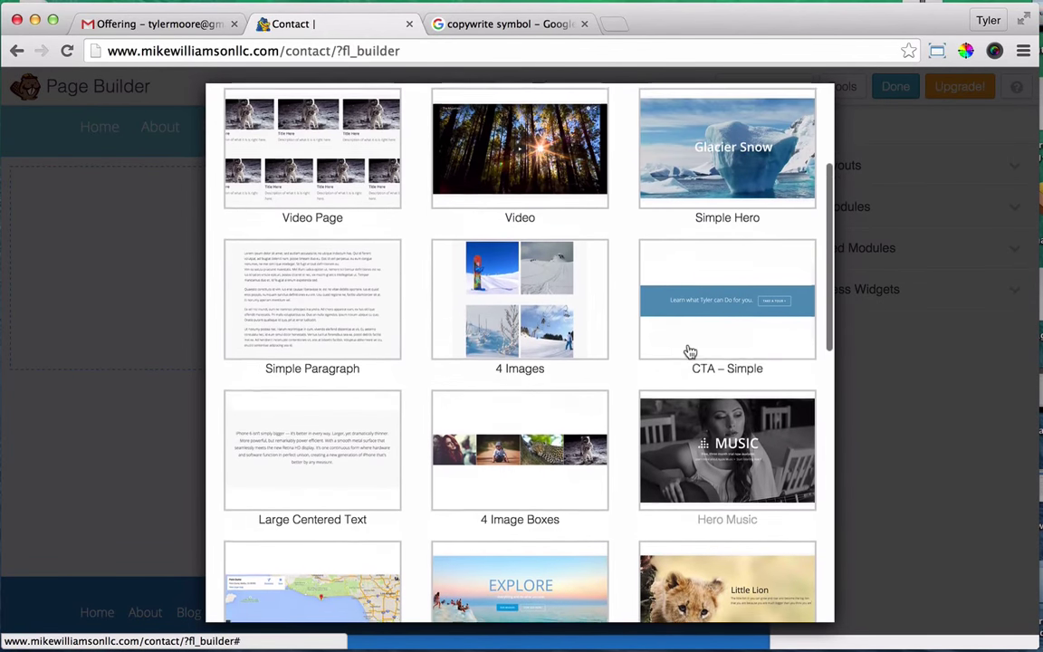
scroll(690, 352, up, 3)
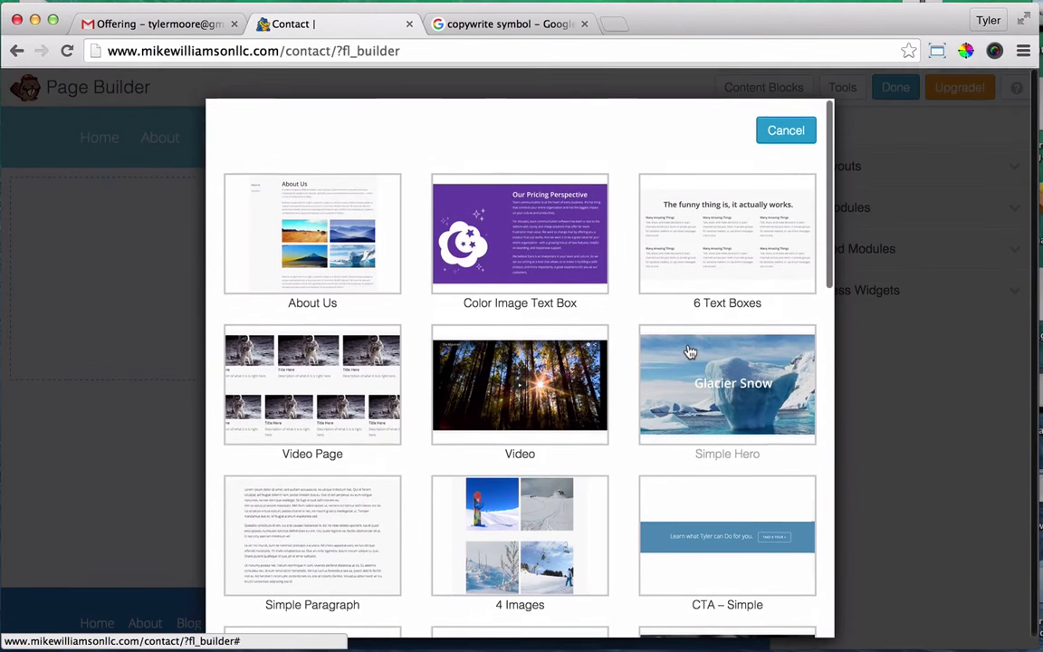
scroll(690, 352, down, 5)
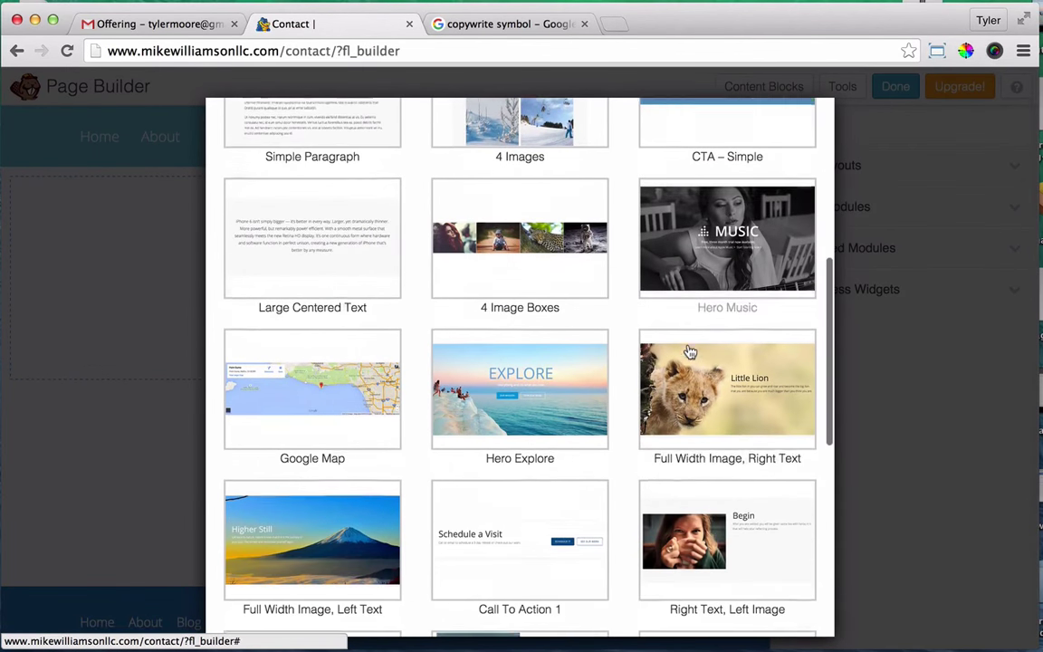
scroll(690, 352, down, 5)
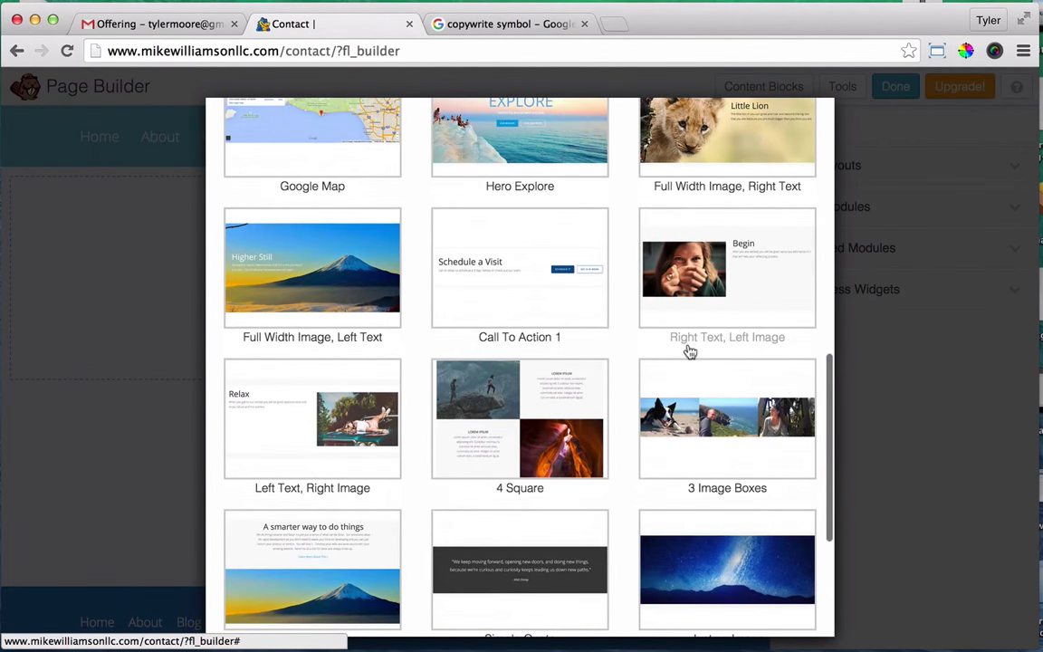
scroll(689, 352, down, 2)
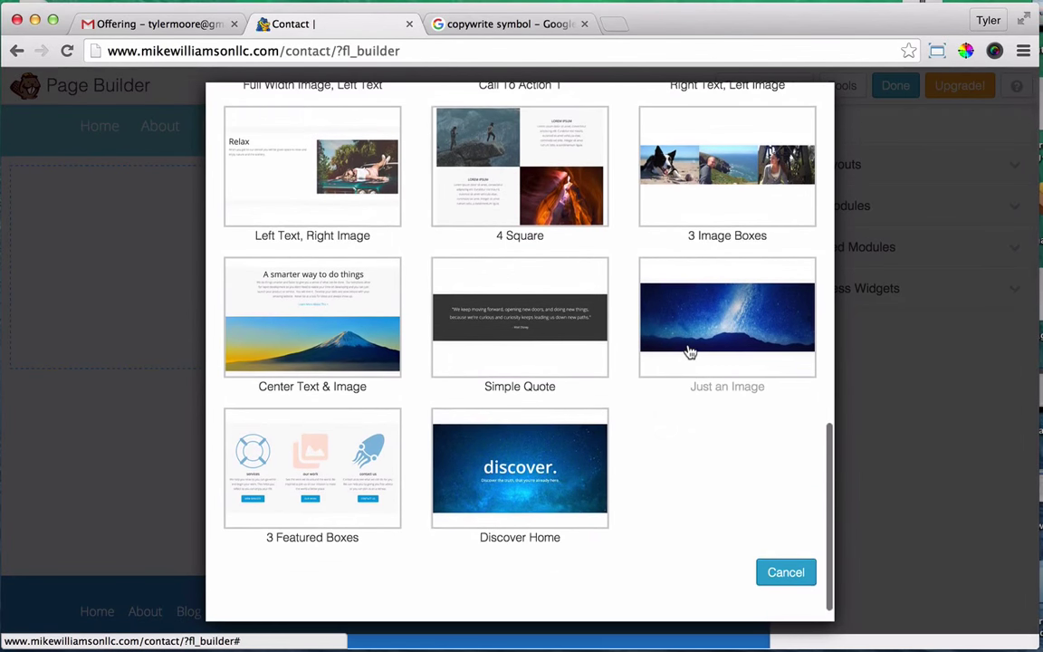
click(539, 457)
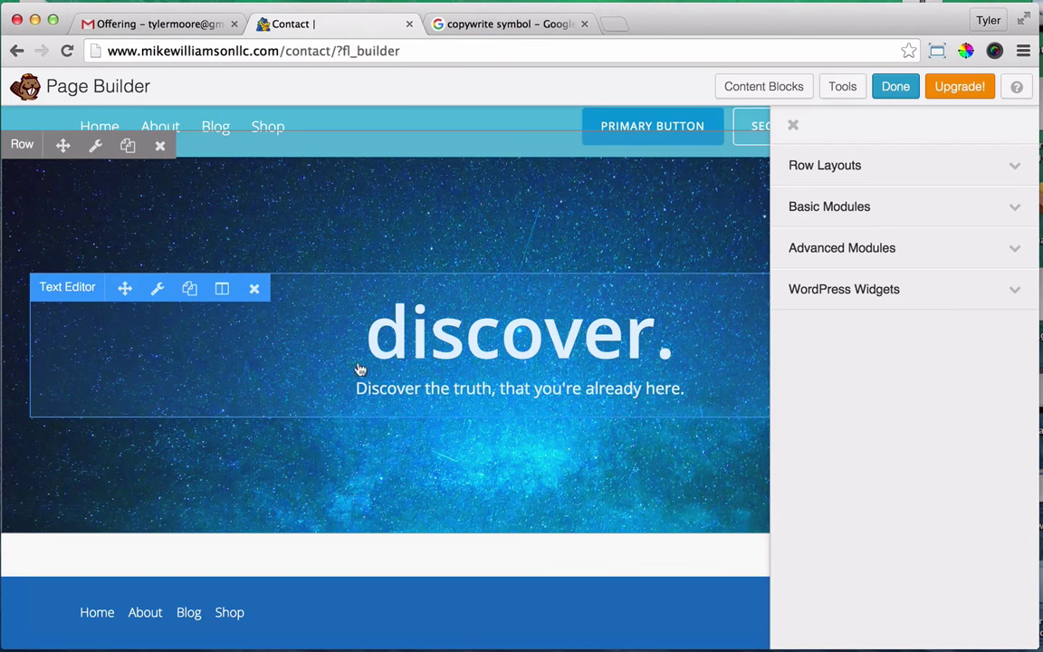
Step: Delete the hero's tagline, change the 'discover.' heading to 'Contact', and save the text module
click(159, 289)
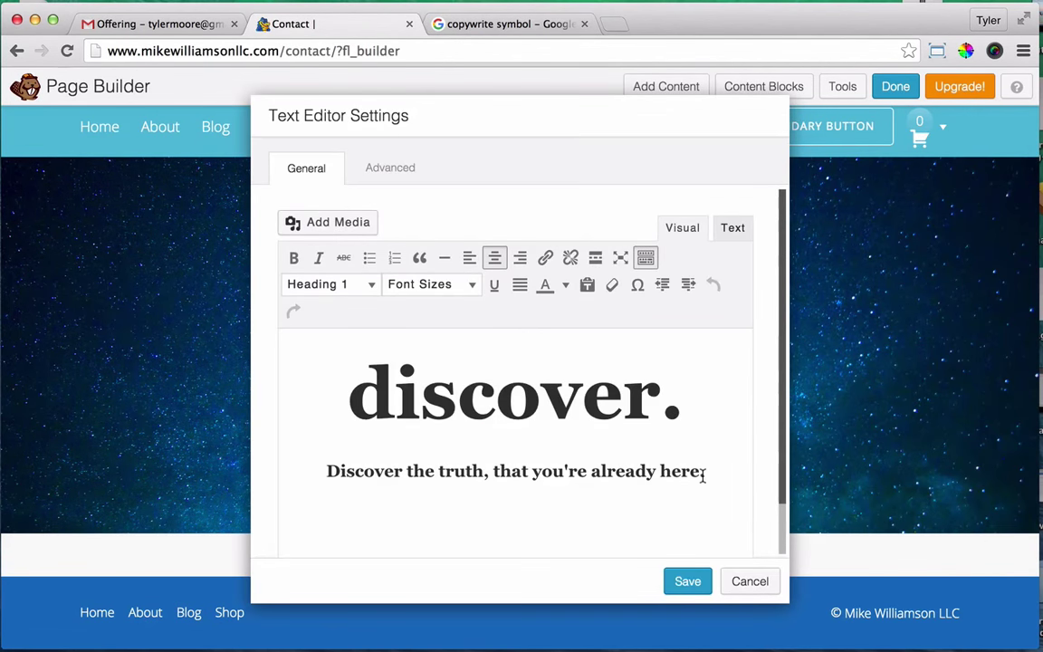
drag(704, 477, 313, 459)
key(BackSpace)
key(BackSpace)
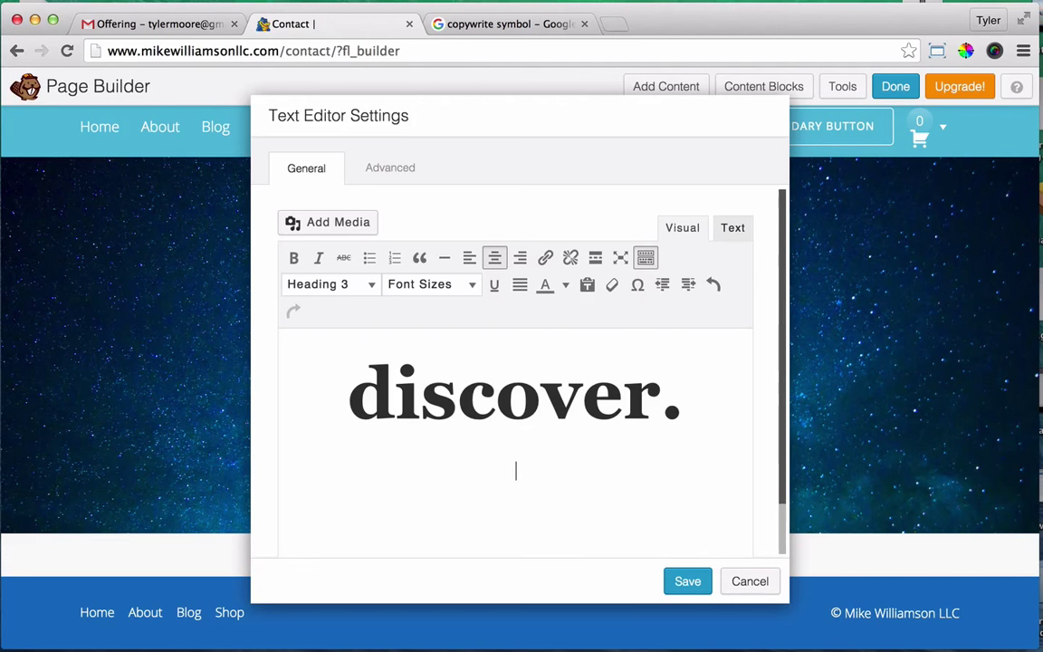
drag(685, 403, 465, 395)
text(Contact)
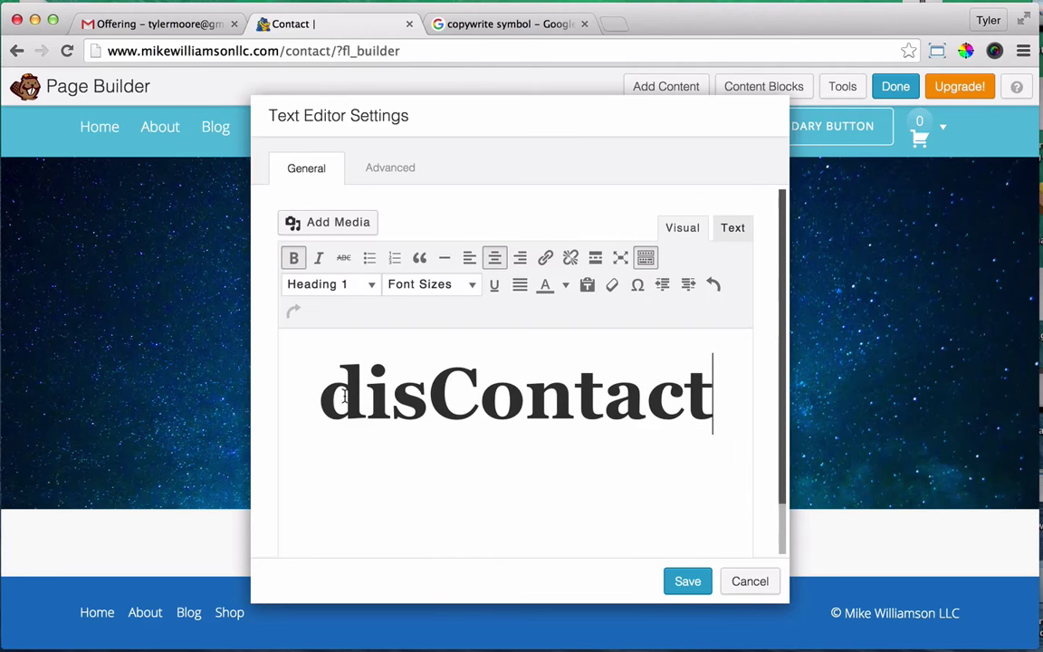
drag(429, 396, 319, 396)
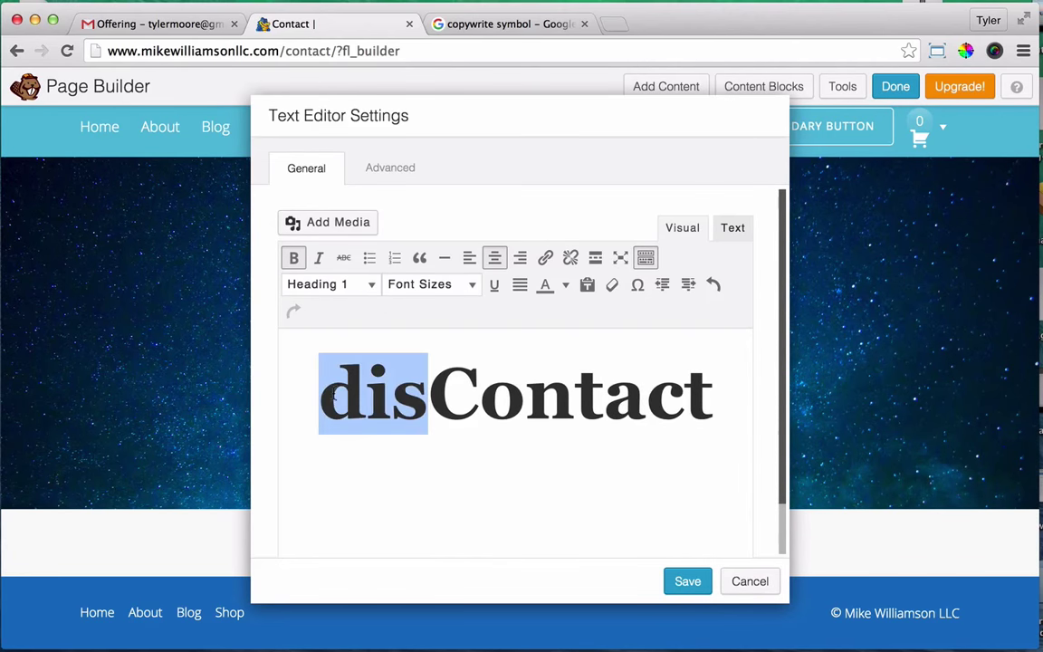
key(BackSpace)
click(688, 582)
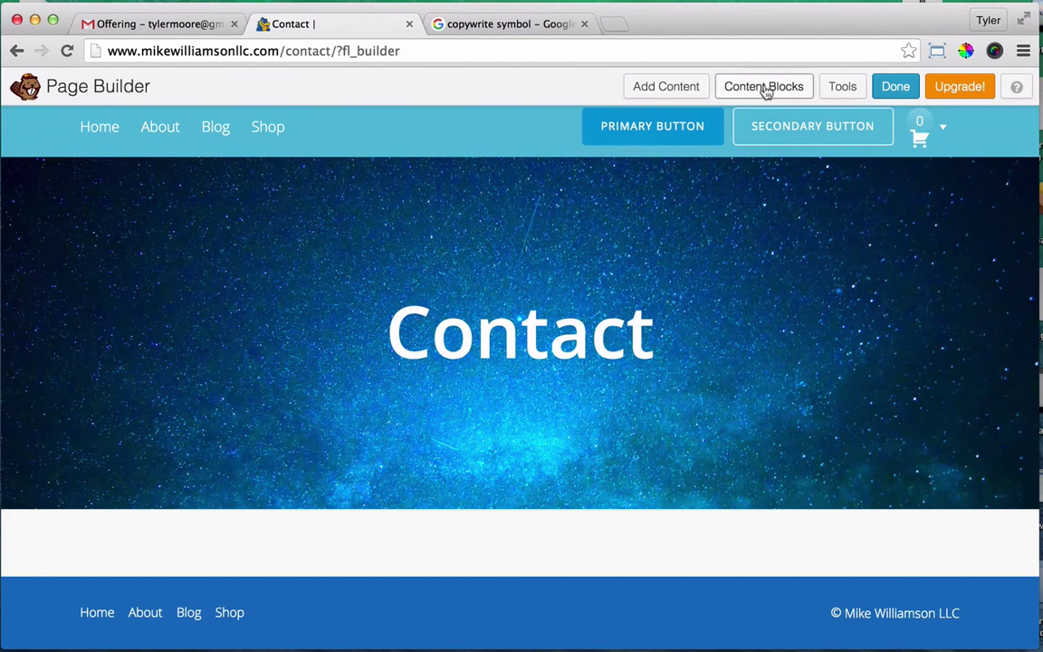
Step: Add a 1 Column row below the hero with a Text Editor module in it
click(684, 87)
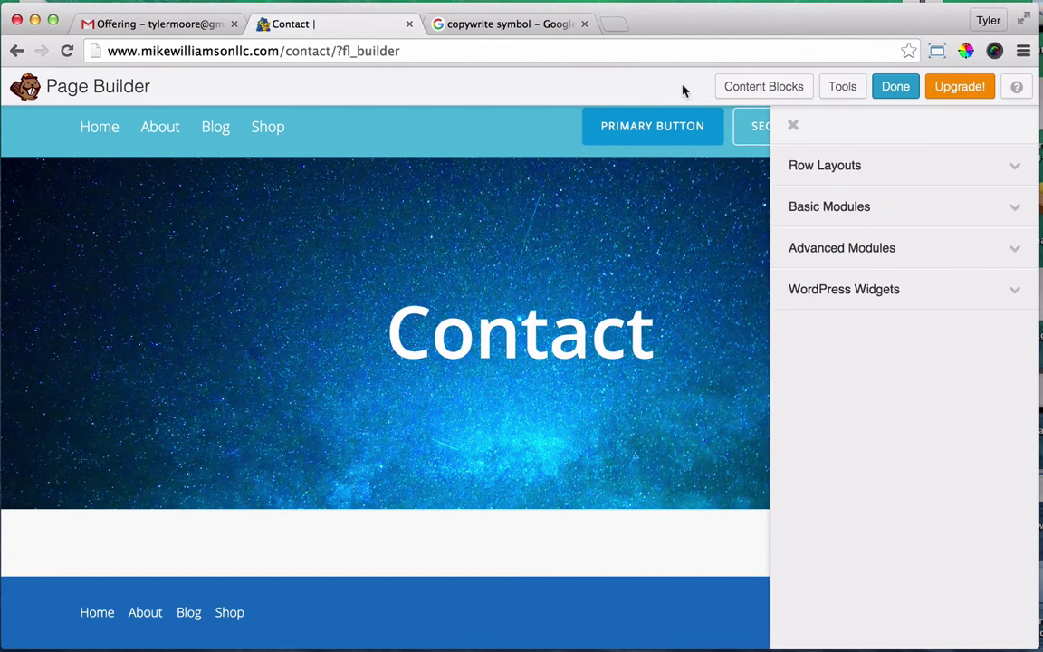
click(876, 169)
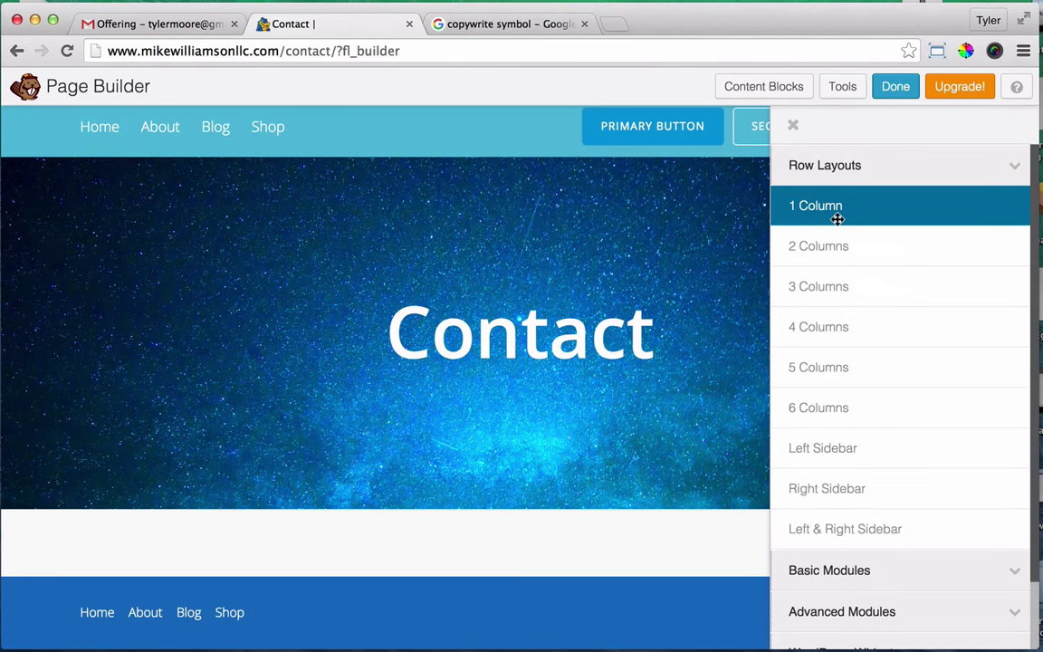
drag(838, 218, 468, 542)
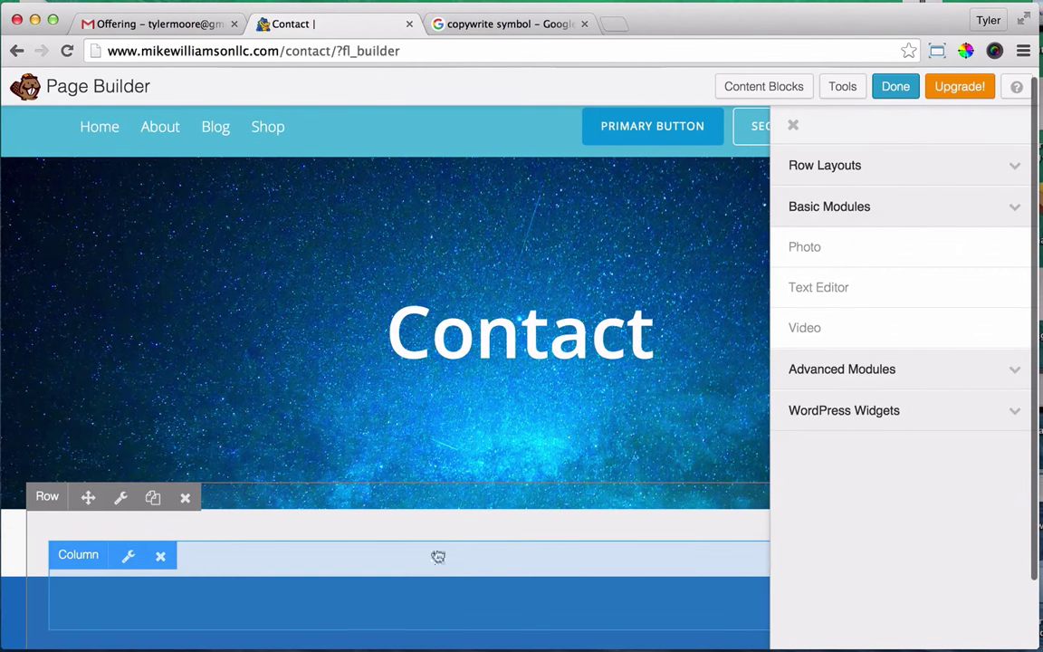
drag(793, 286, 402, 489)
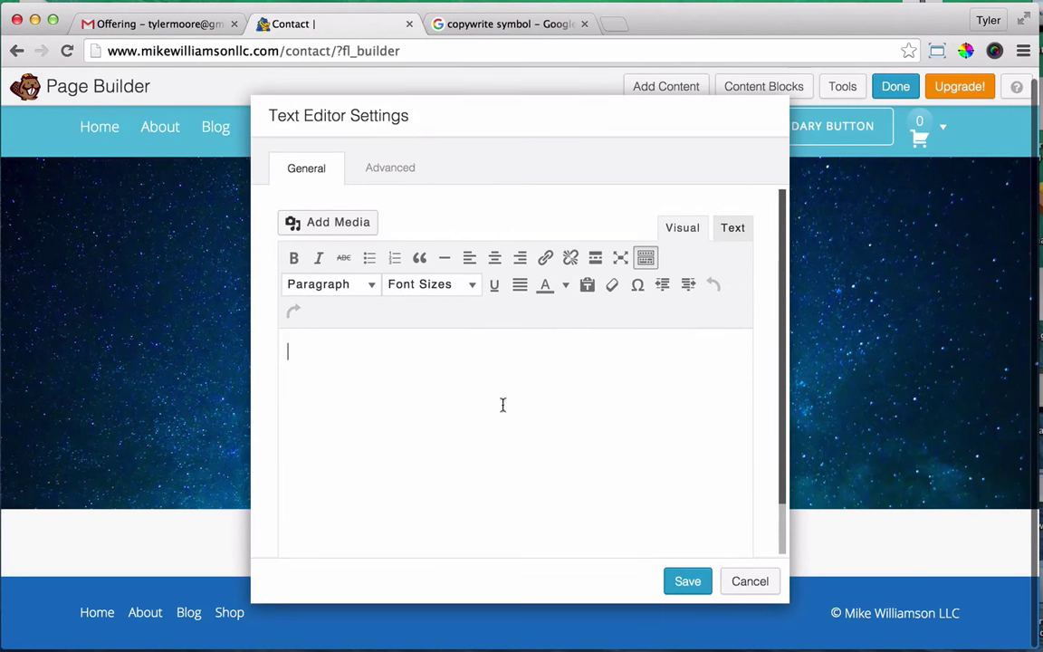
Step: Paste the Contact Form 7 shortcode in Text mode, save, and publish the page changes
click(733, 227)
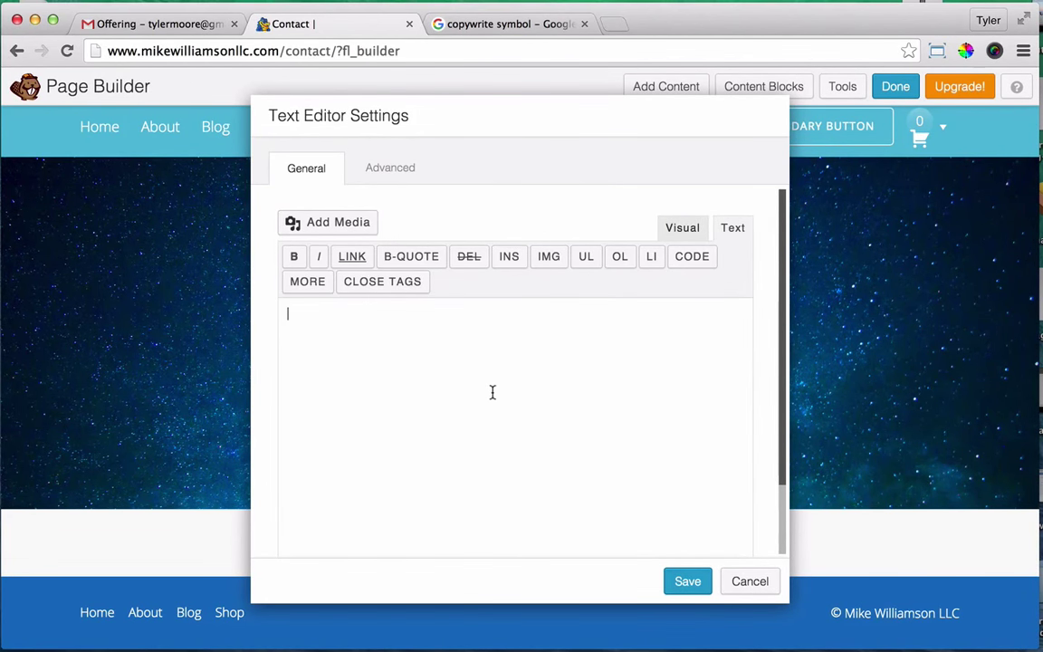
text([contact-form-7 id="59" title="Contact form 1"])
click(680, 582)
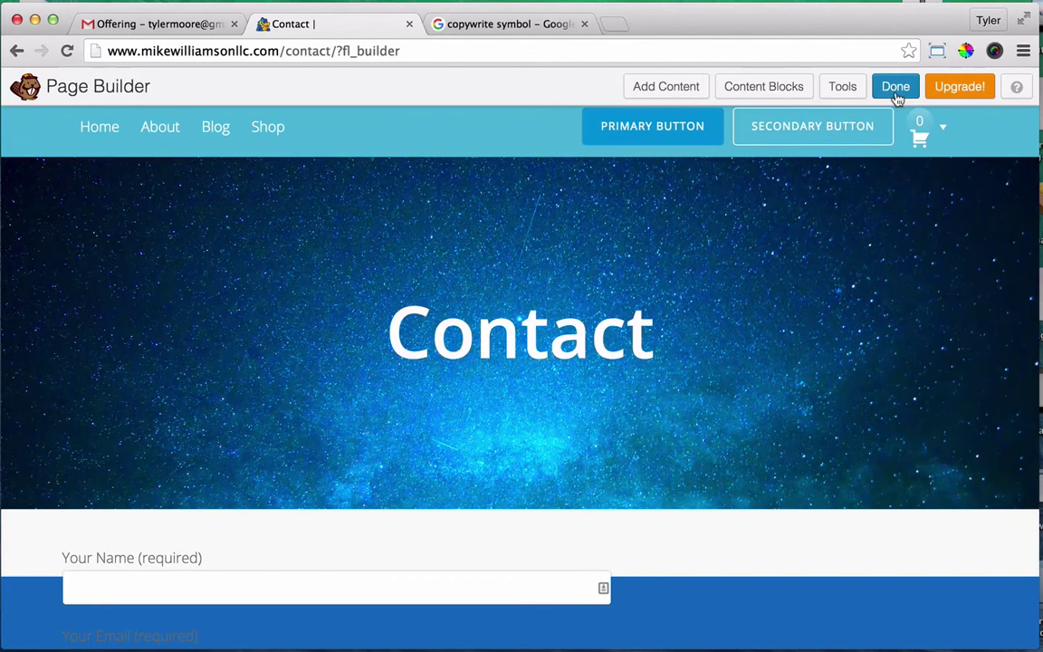
click(896, 94)
click(578, 316)
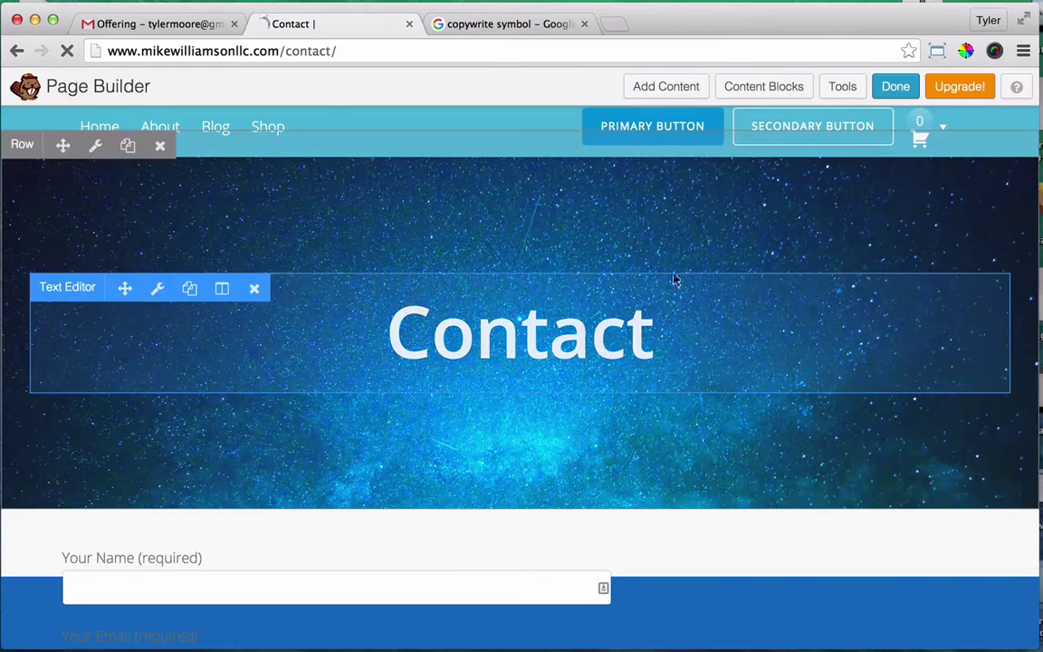
Step: Go from the admin dashboard to the Appearance > Menus editor
scroll(721, 274, down, 6)
scroll(721, 275, up, 4)
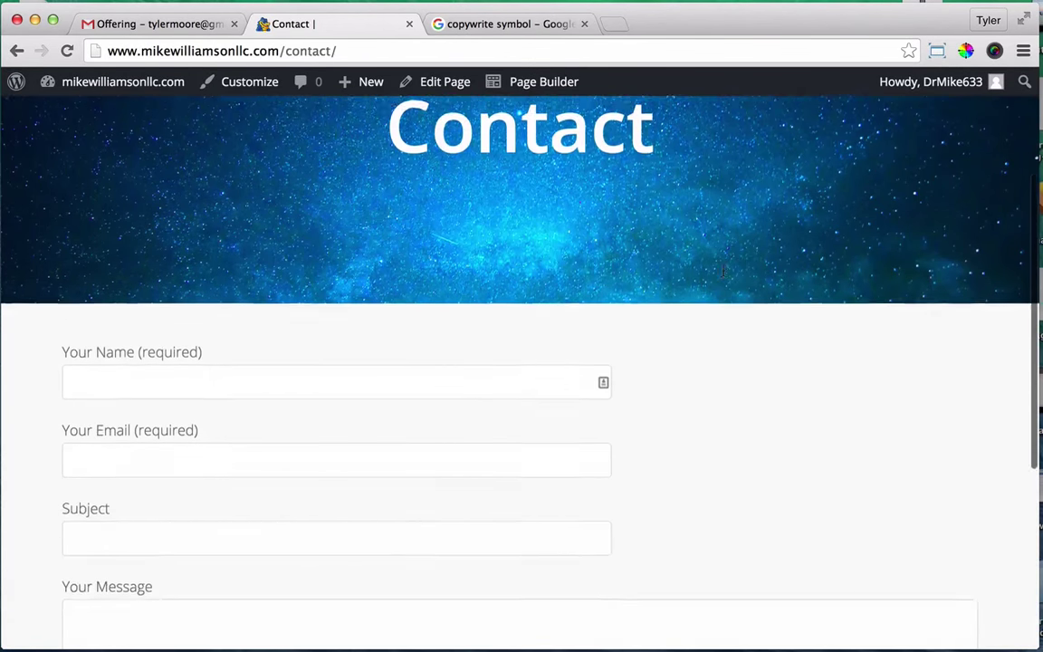
scroll(722, 274, up, 3)
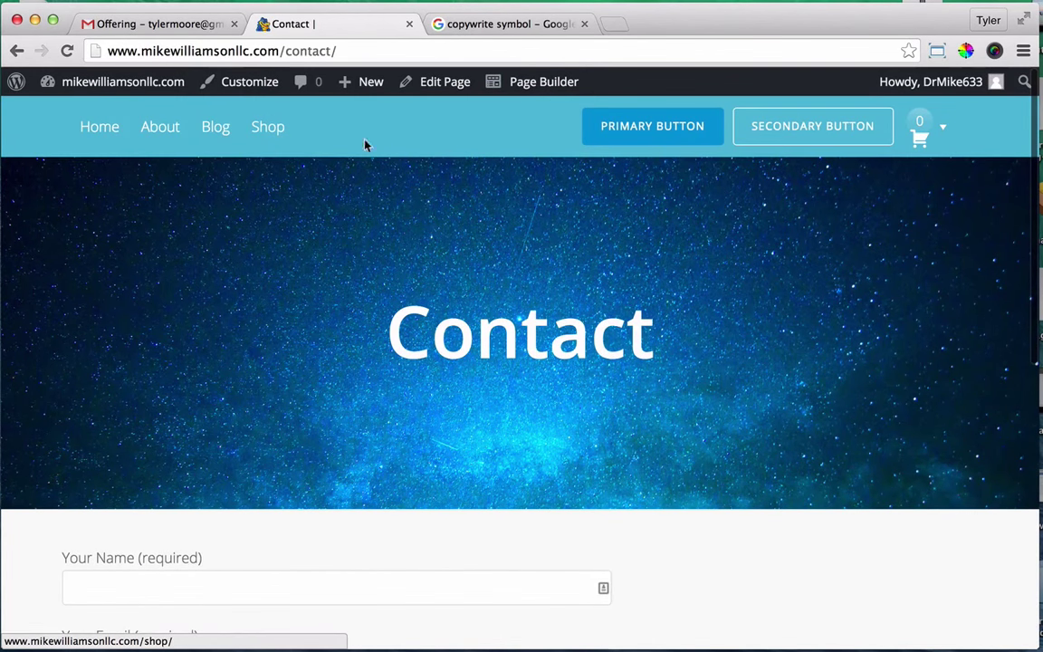
mouse_move(121, 84)
click(94, 123)
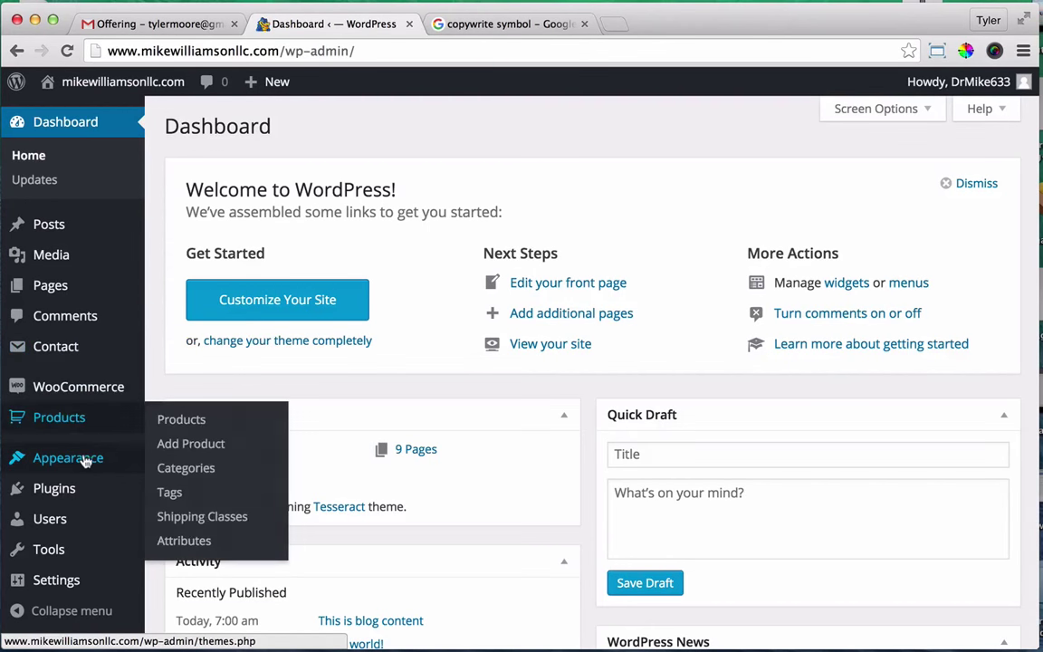
mouse_move(86, 459)
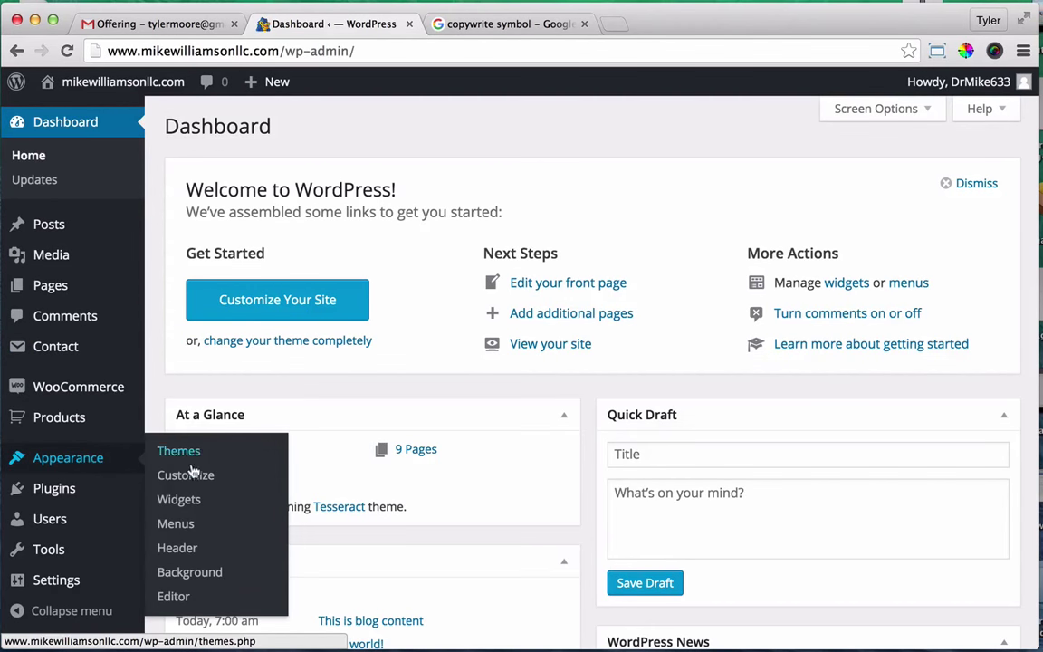
click(189, 525)
Step: Add the Contact page to the Main menu and save the menu
scroll(497, 323, down, 2)
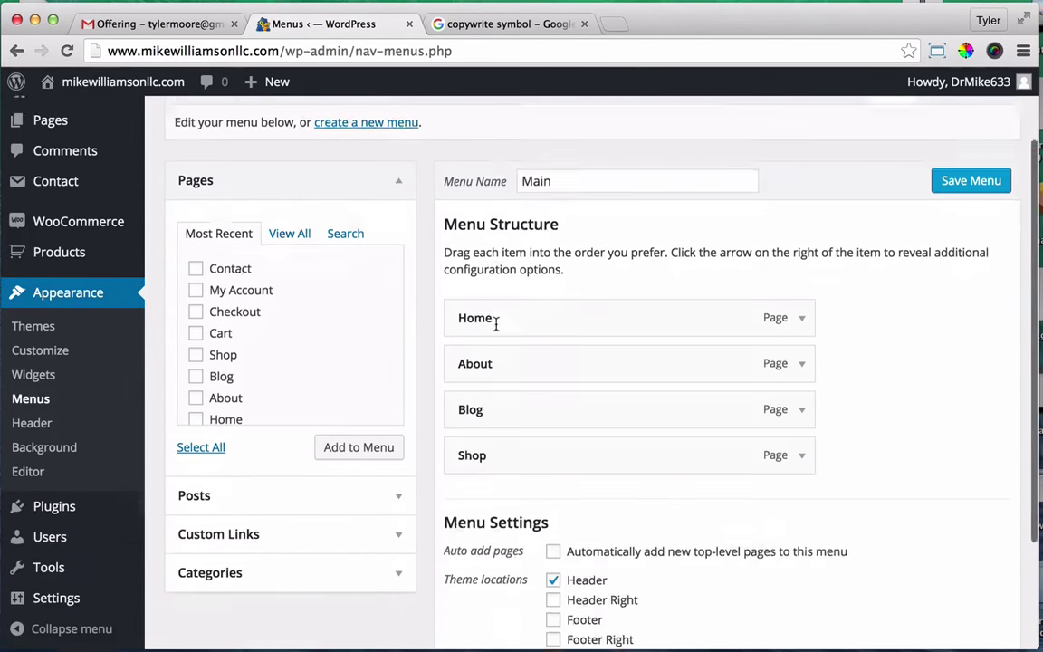
scroll(496, 323, down, 2)
click(198, 193)
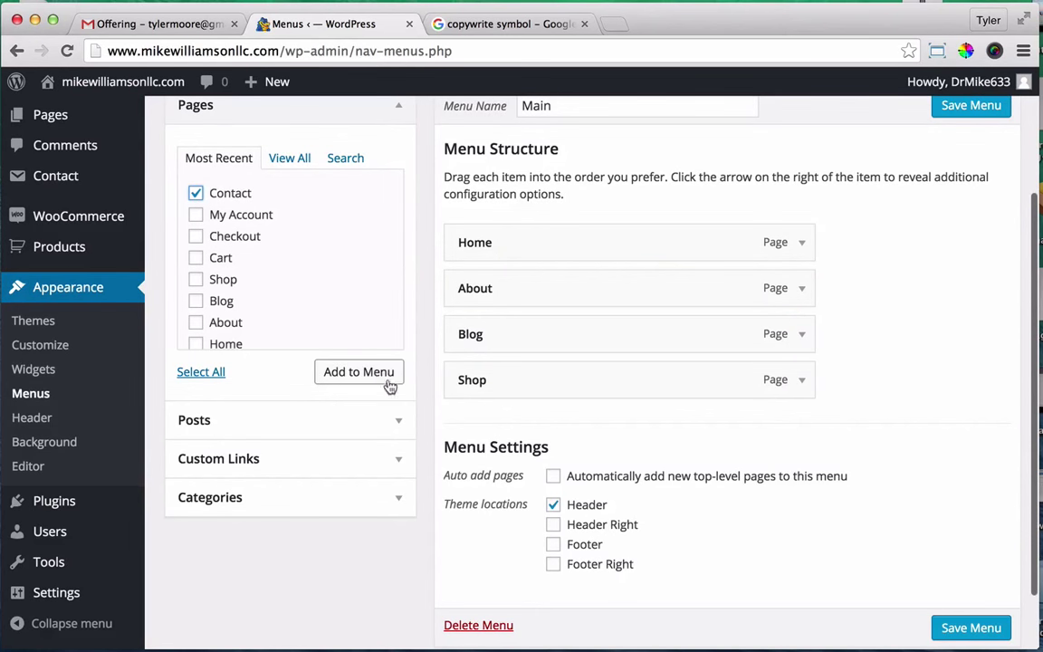
click(387, 376)
scroll(897, 555, down, 3)
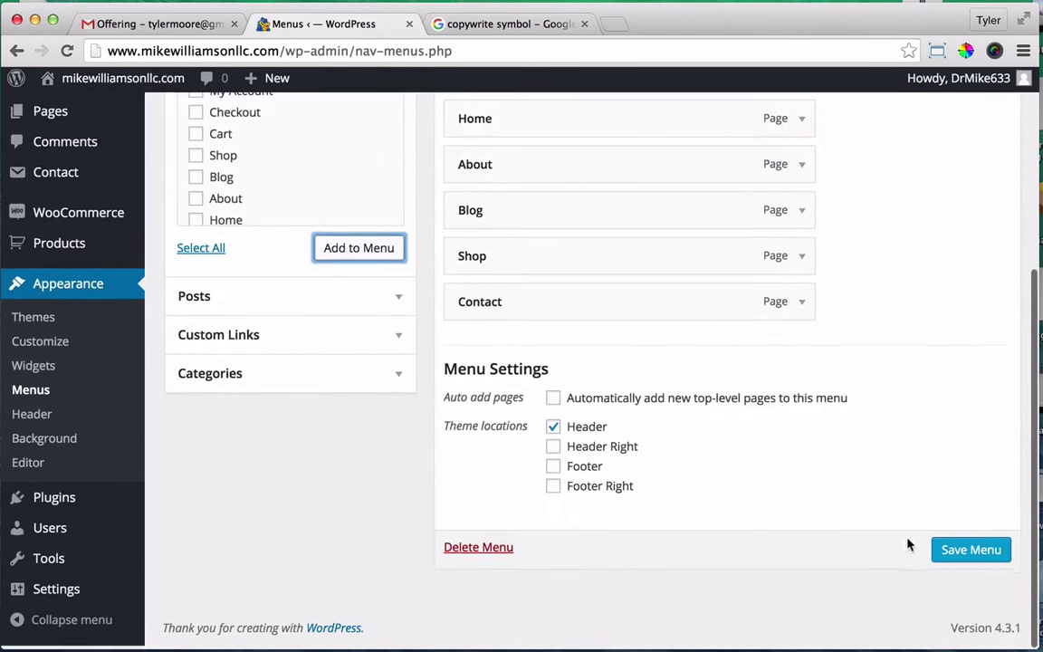
click(977, 552)
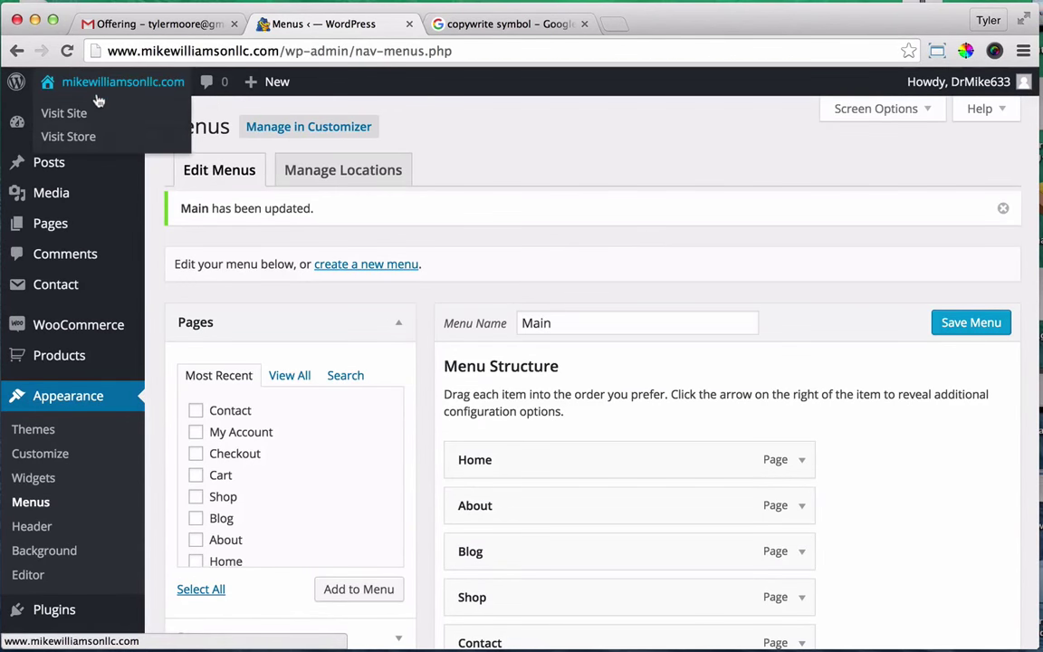
click(77, 112)
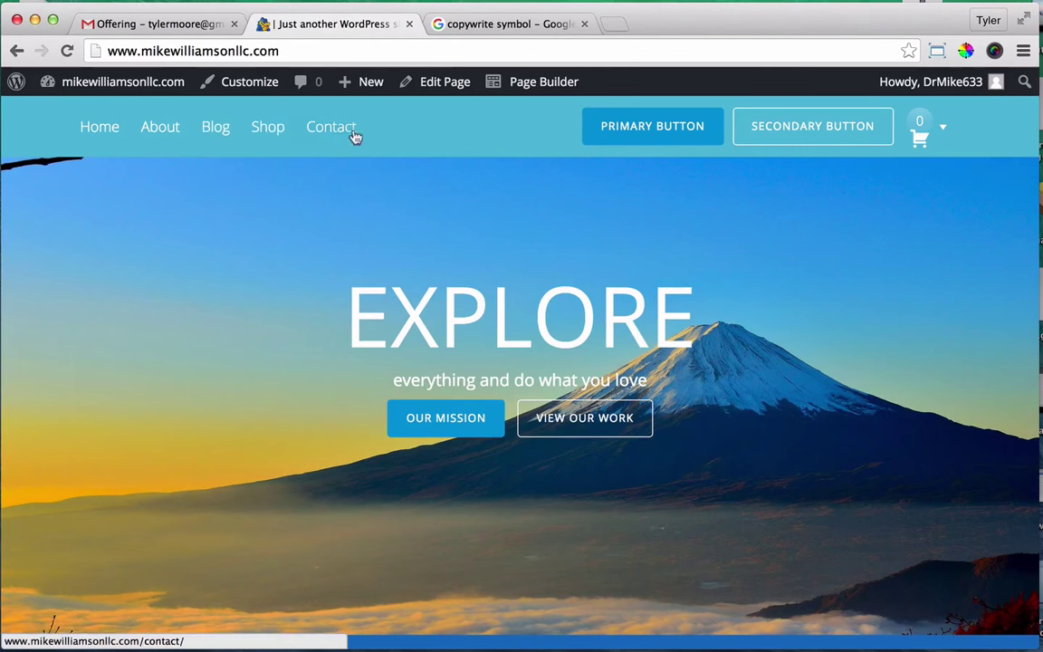
Step: Select and deselect the EXPLORE heading and subtitle text in the homepage hero
scroll(333, 326, down, 2)
scroll(333, 327, up, 2)
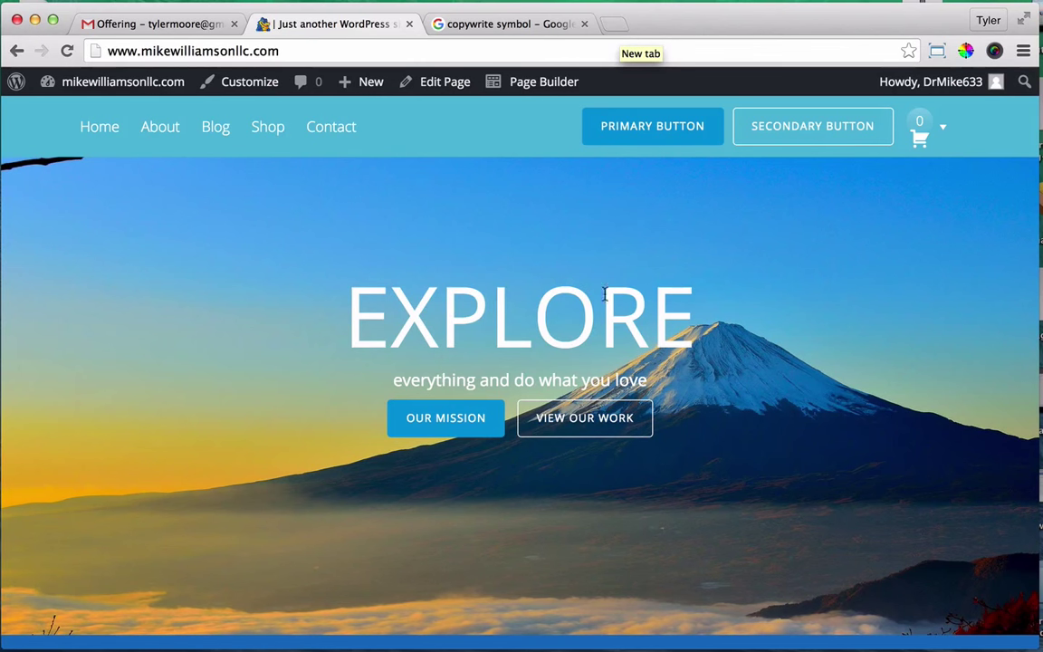
triple_click(479, 317)
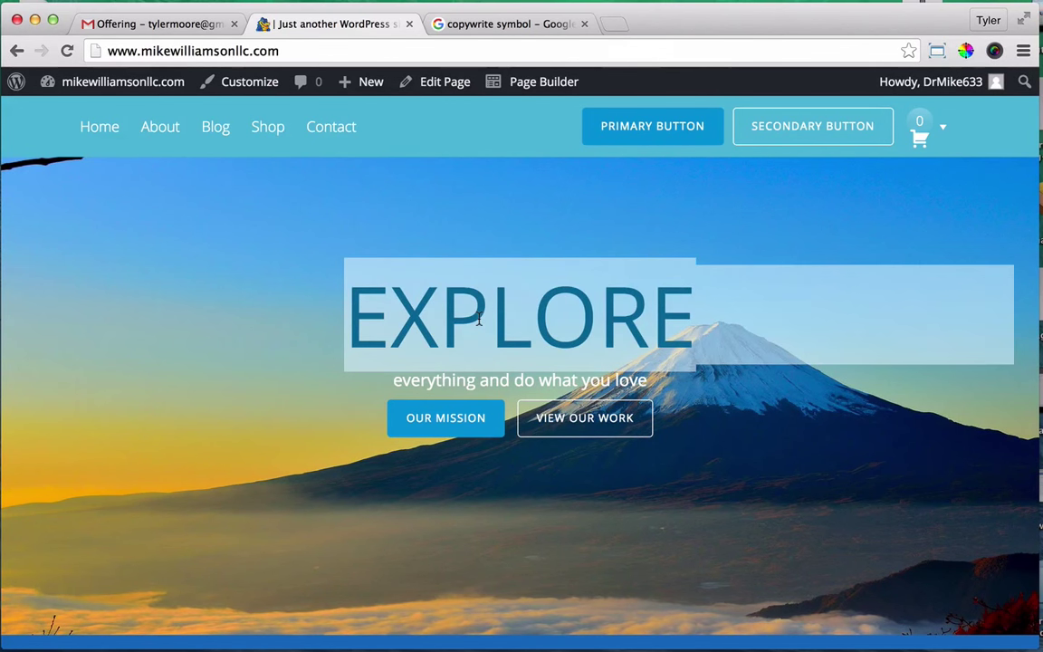
click(382, 317)
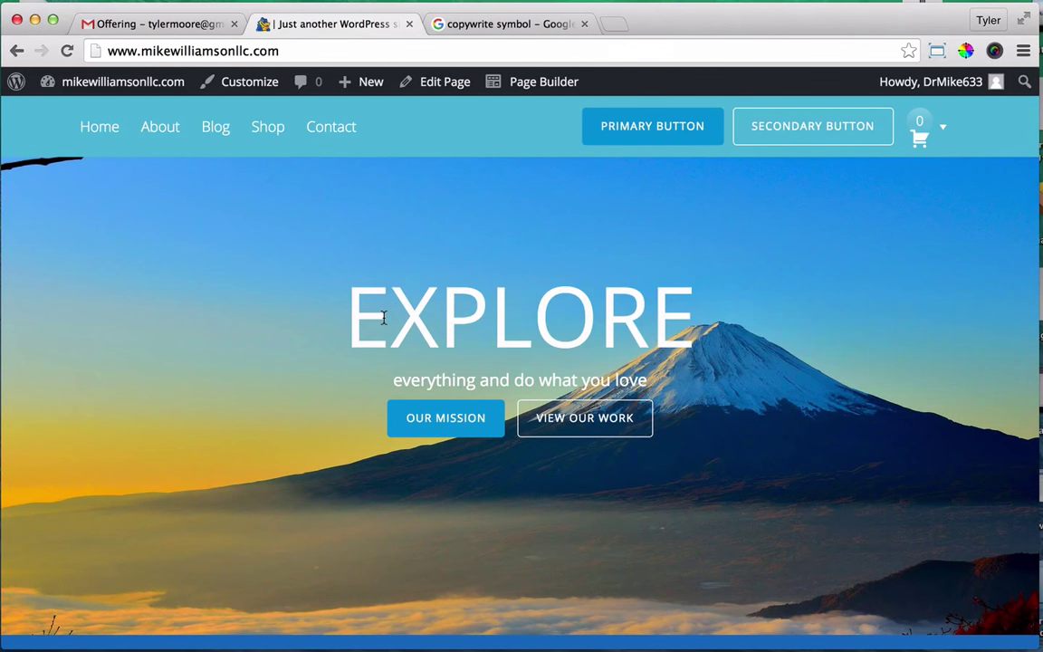
double_click(372, 310)
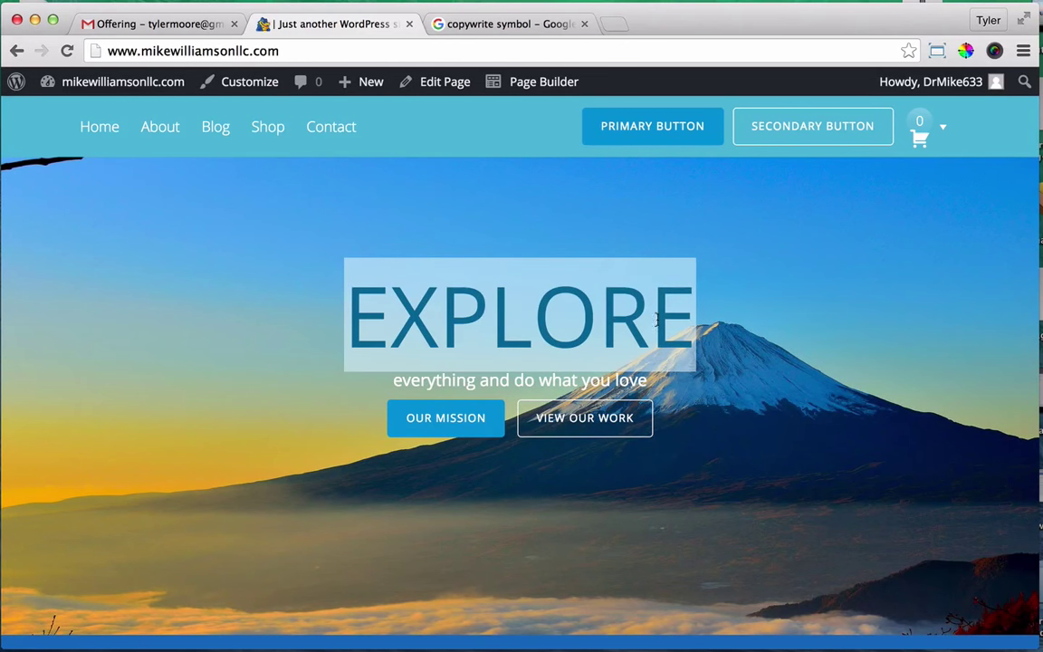
click(602, 353)
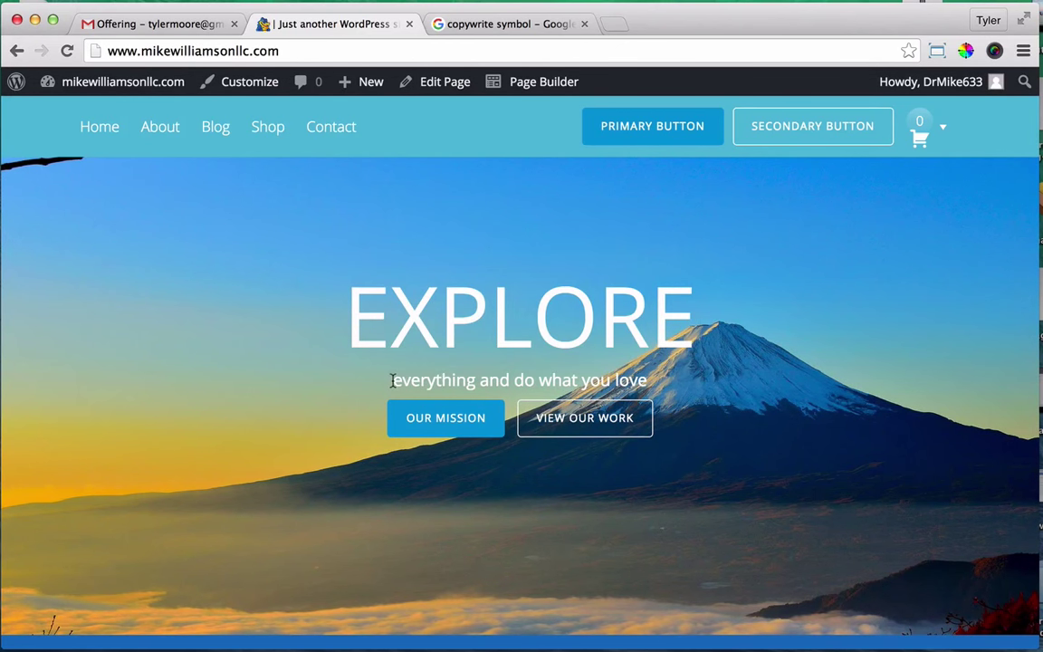
drag(392, 381, 644, 384)
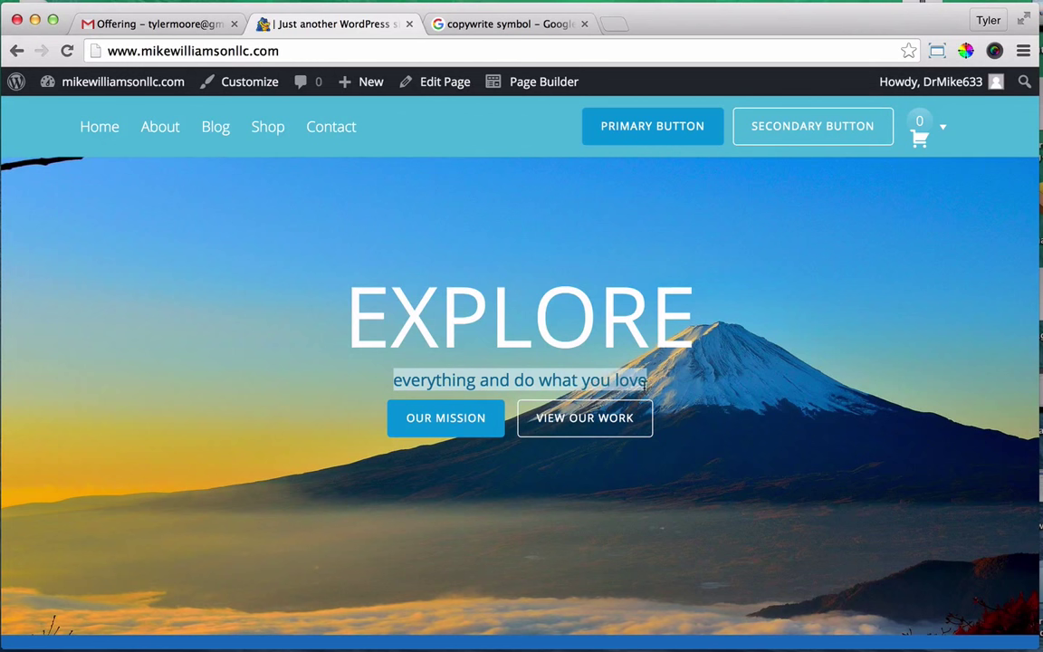
click(627, 382)
triple_click(627, 382)
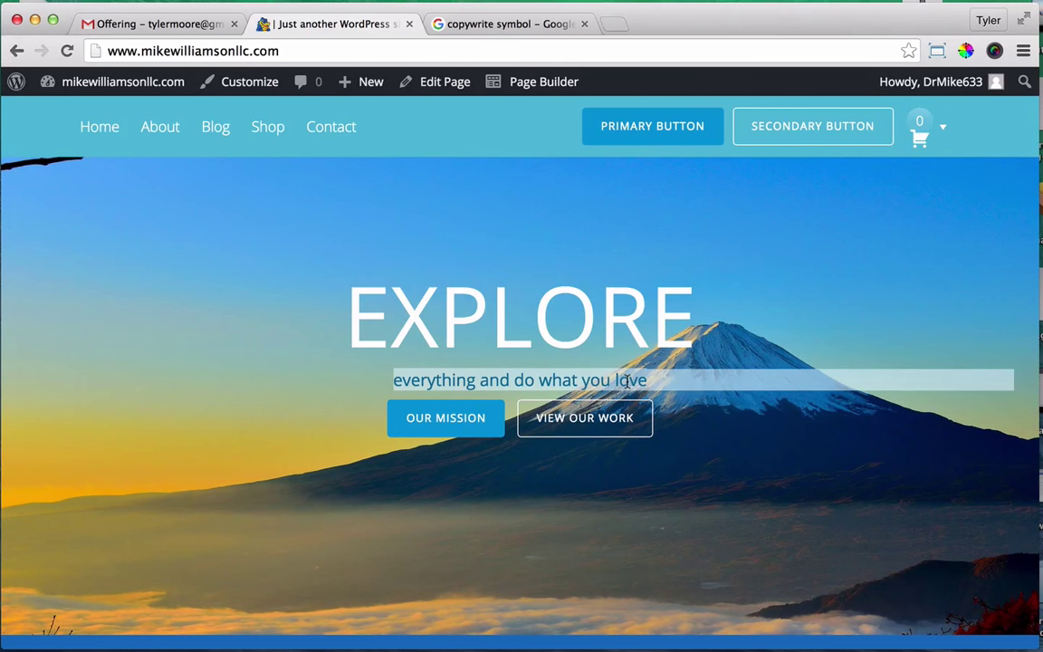
click(626, 382)
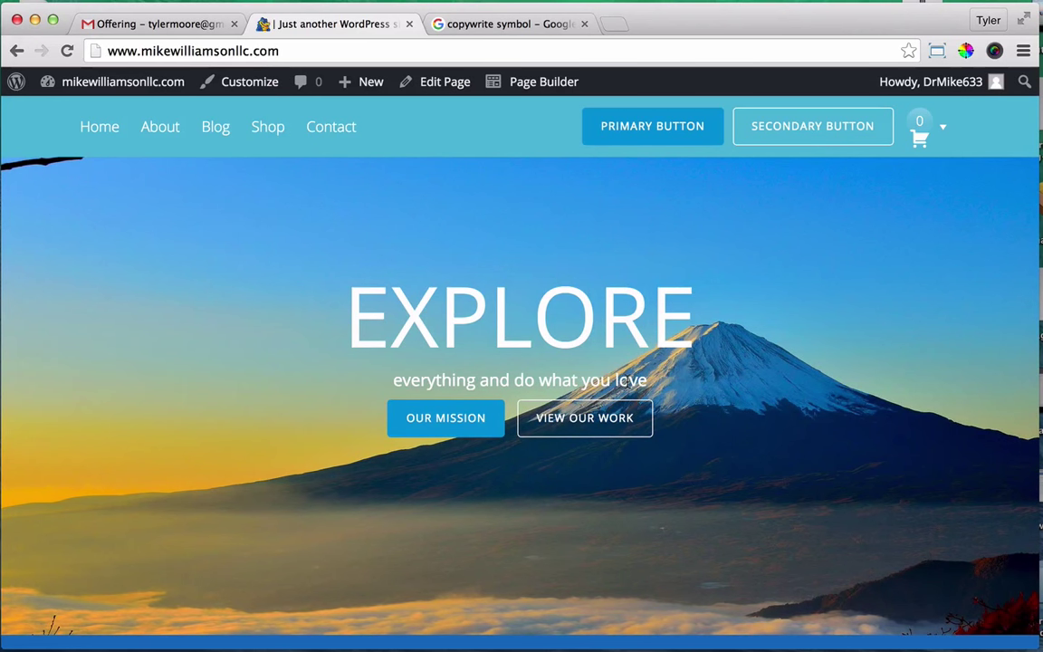
Step: Open the Contact page from the header navigation and scroll through it
click(322, 134)
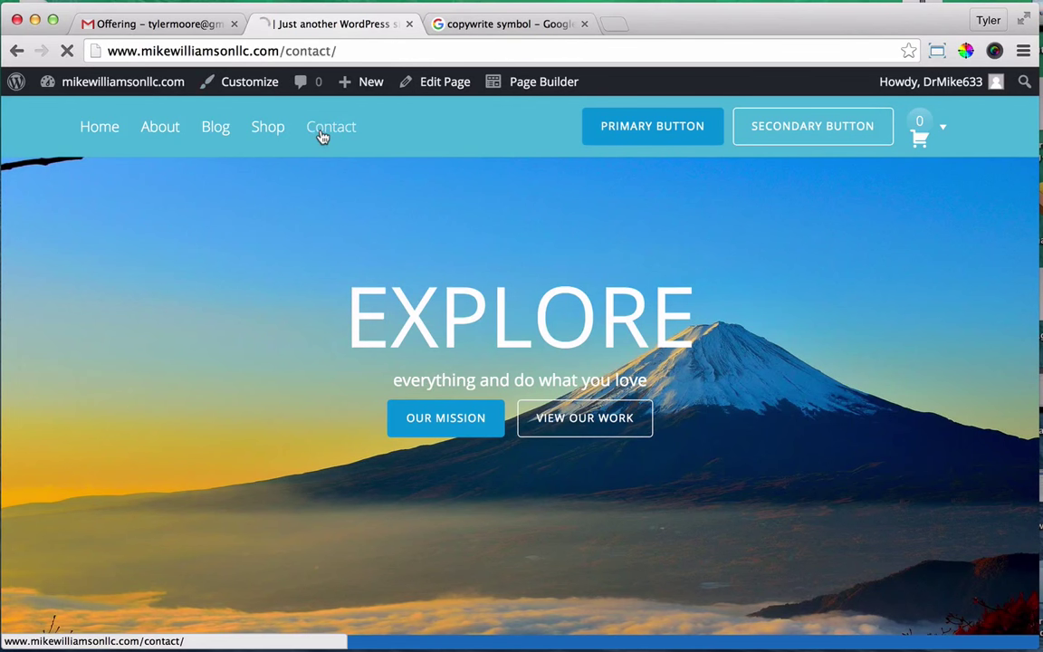
scroll(425, 343, down, 6)
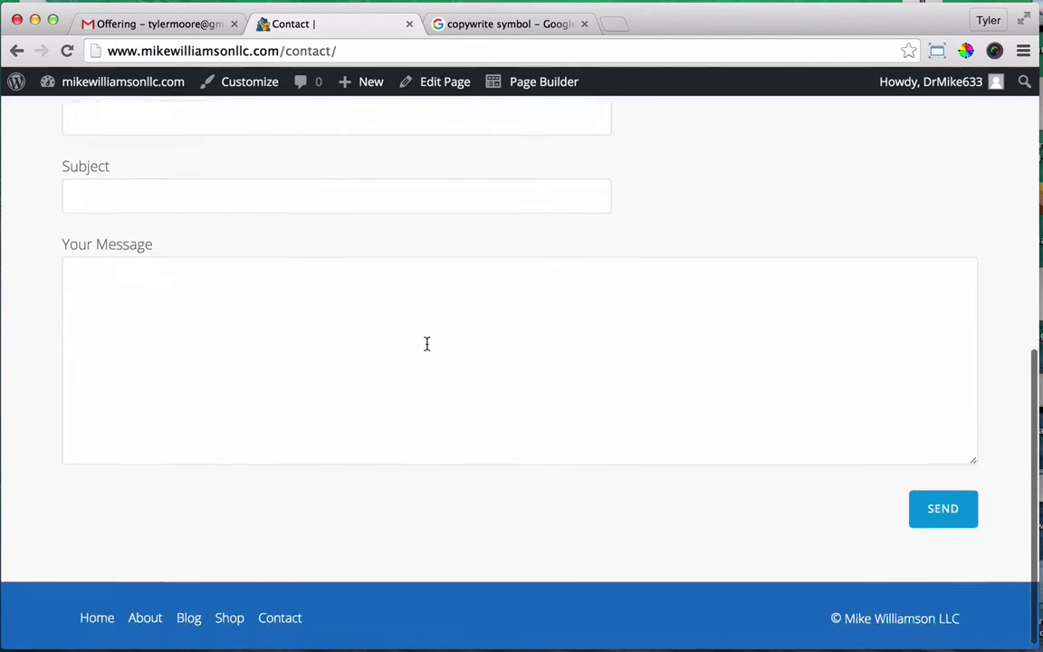
scroll(425, 343, up, 5)
scroll(426, 342, up, 3)
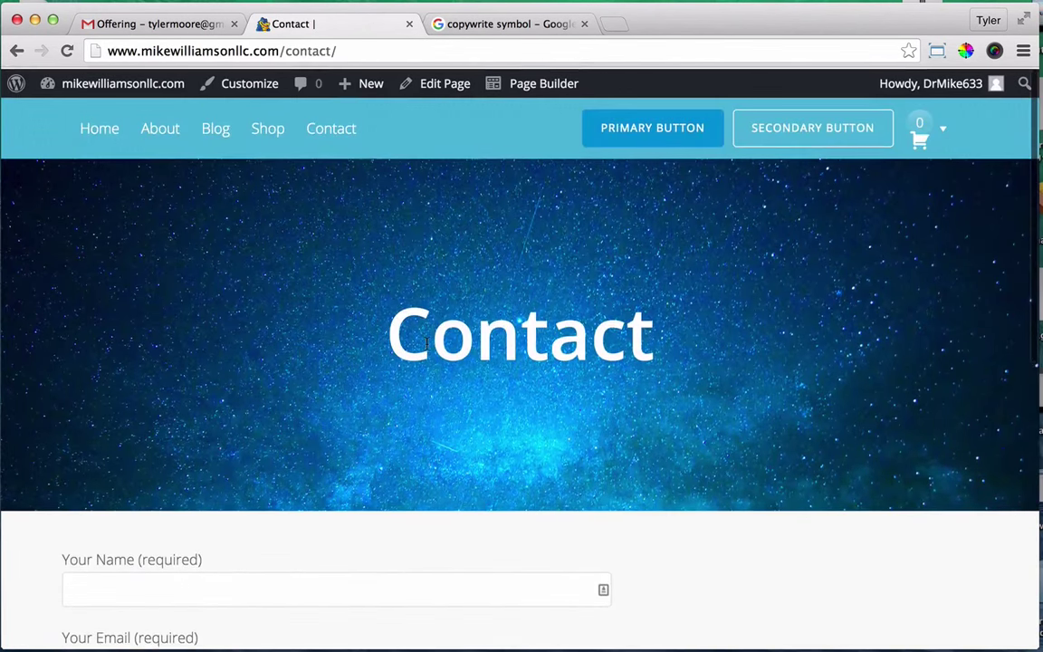
click(544, 83)
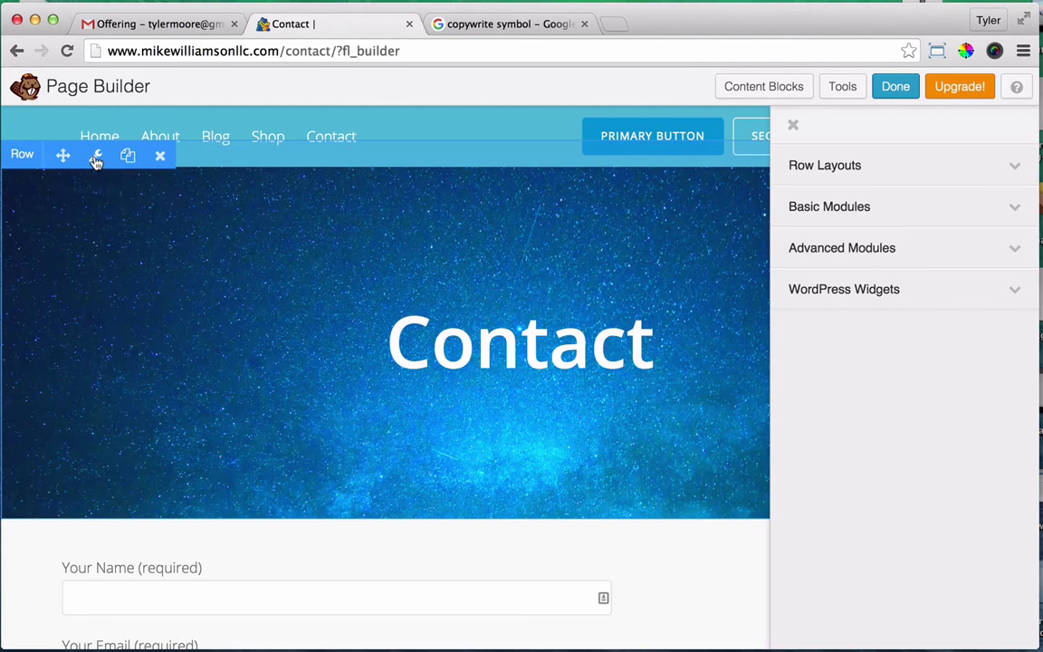
click(95, 157)
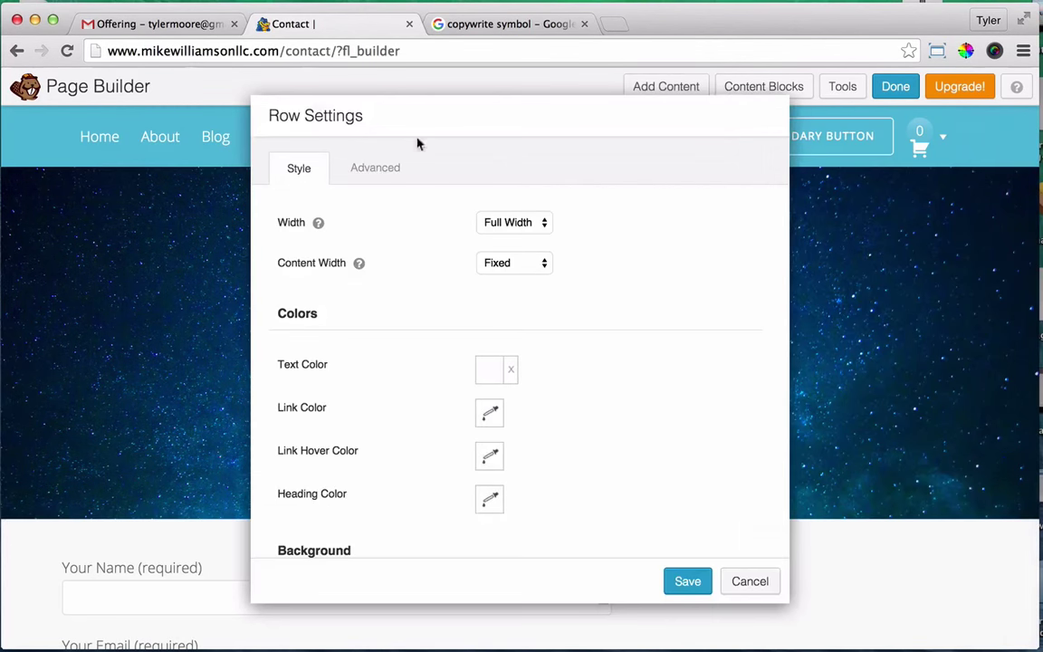
click(379, 174)
scroll(603, 354, down, 3)
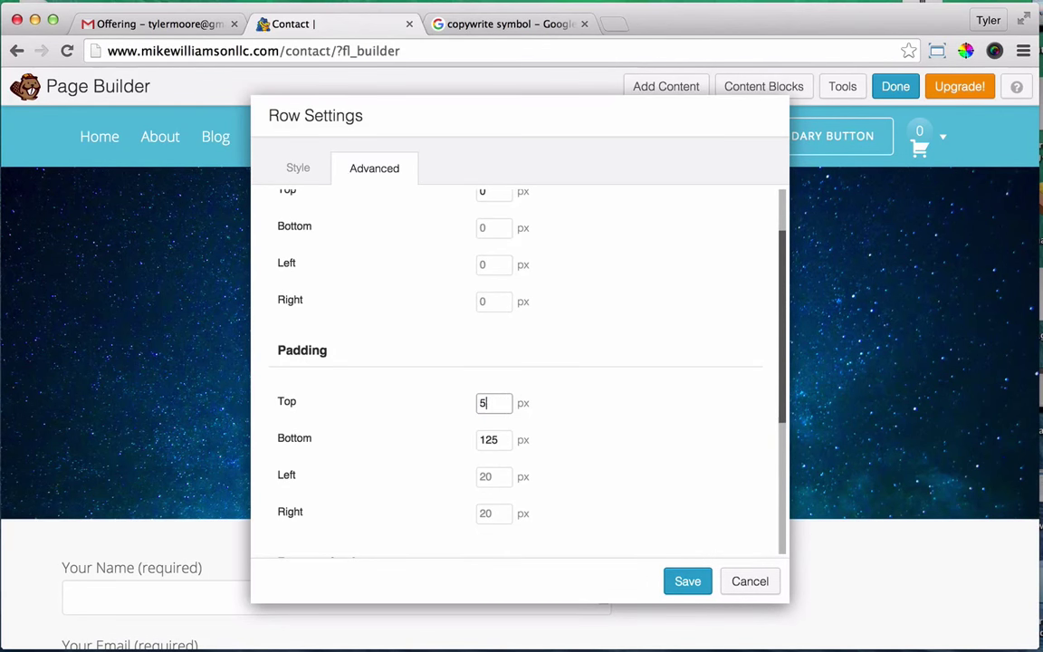
text(0)
double_click(493, 438)
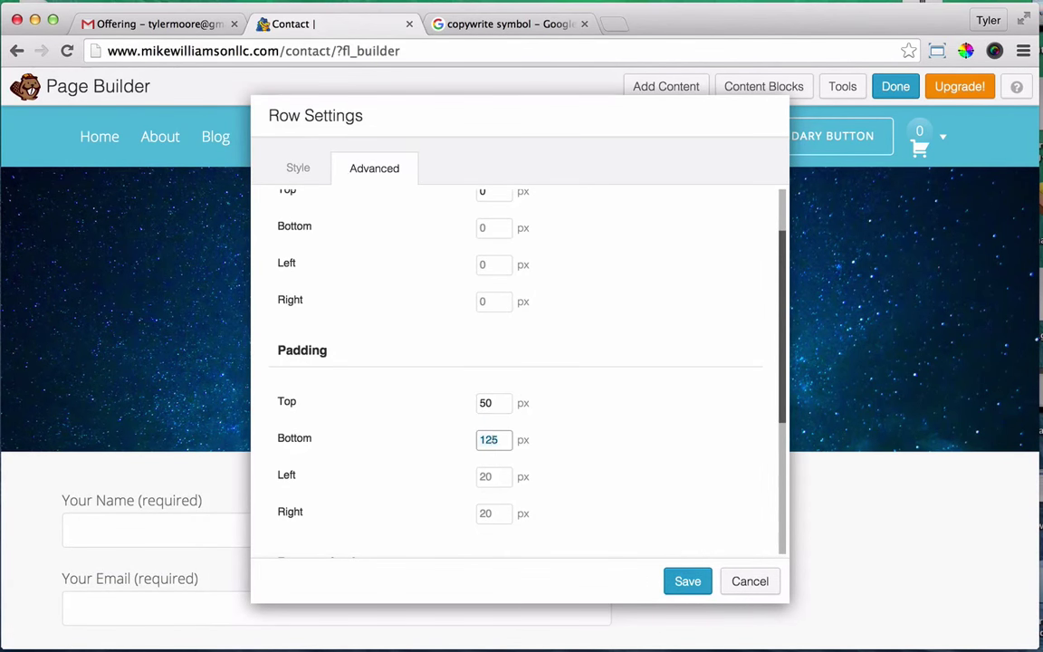
text(50)
click(687, 580)
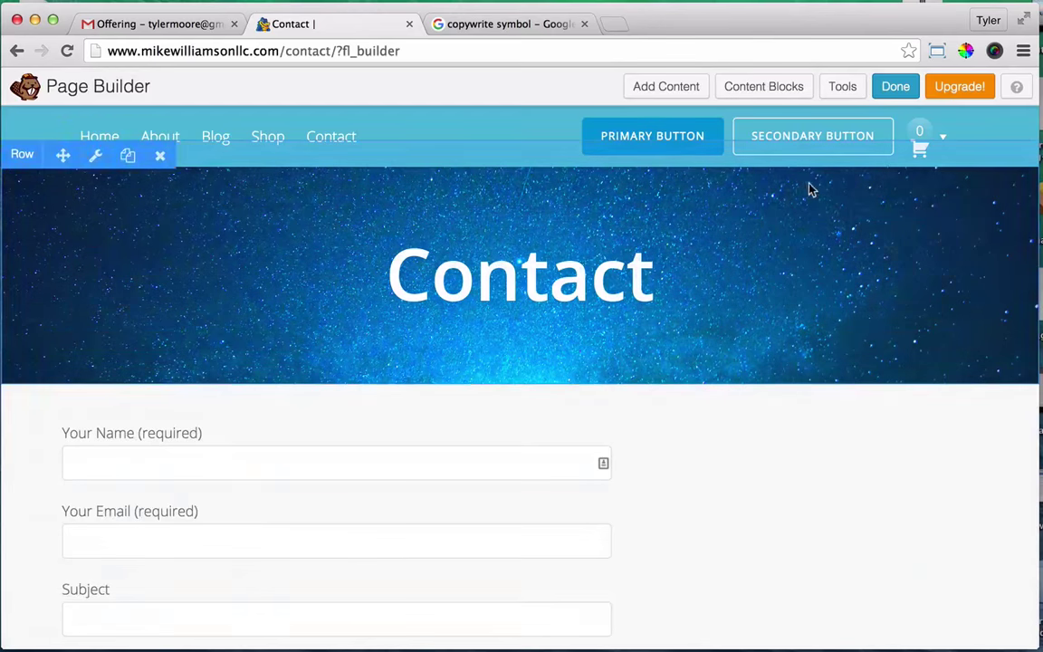
click(896, 89)
click(533, 315)
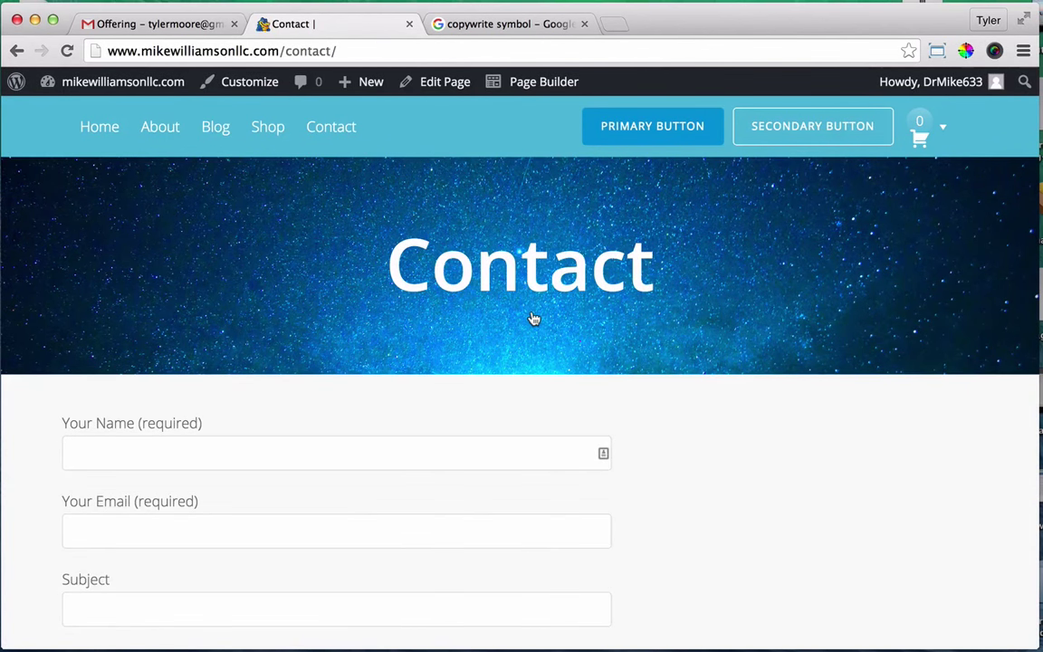
scroll(721, 511, down, 10)
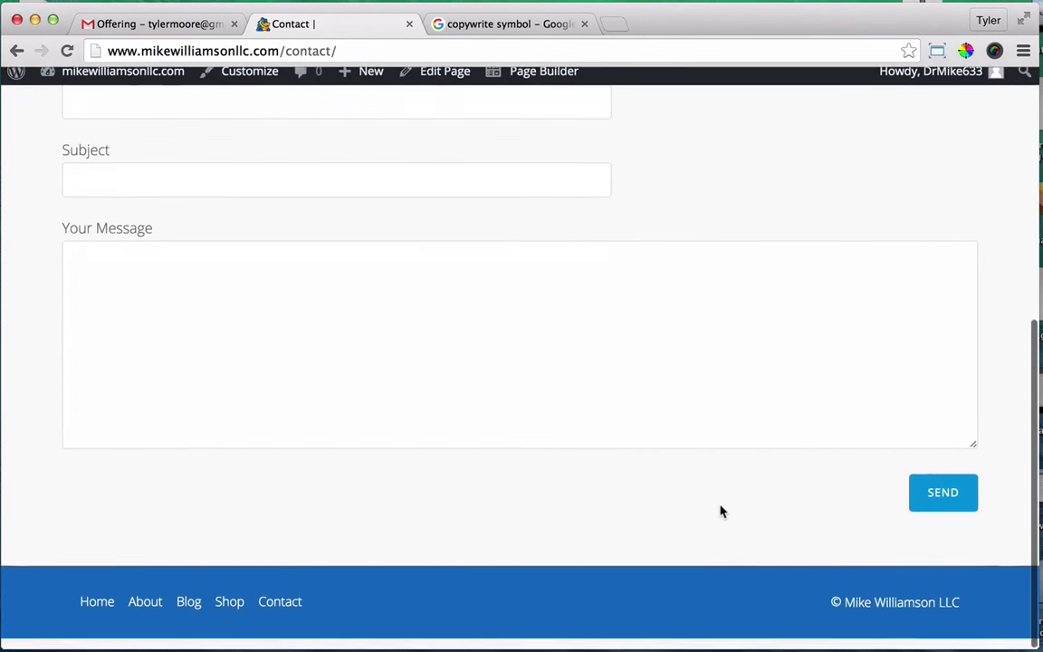
scroll(721, 511, up, 10)
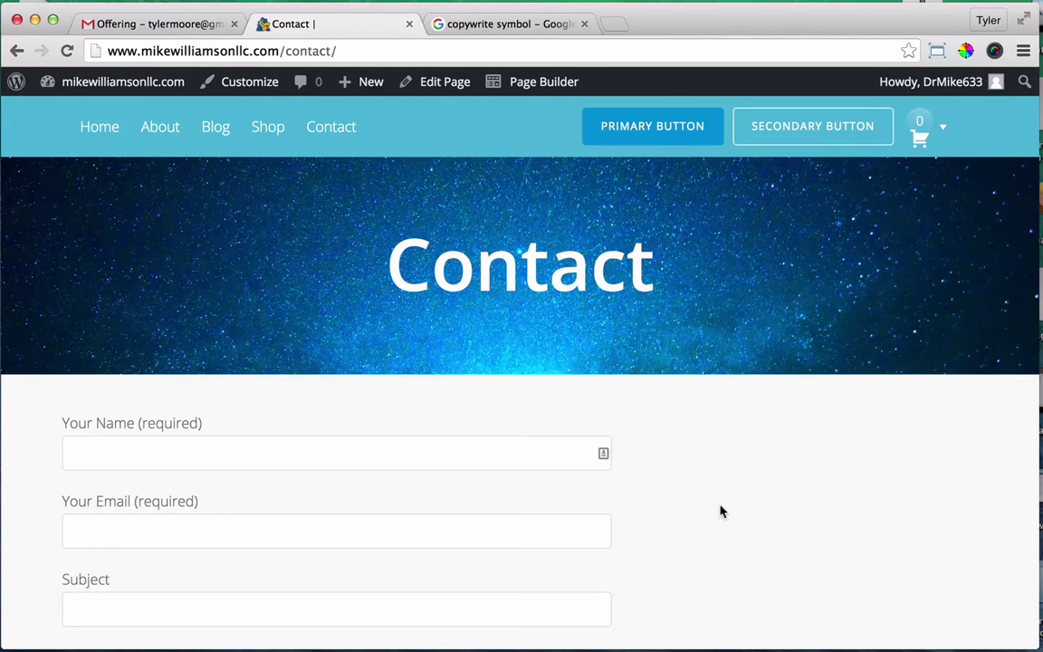
Step: Open Test Product from the Shop page and go to its editing screen
click(258, 136)
scroll(421, 412, down, 3)
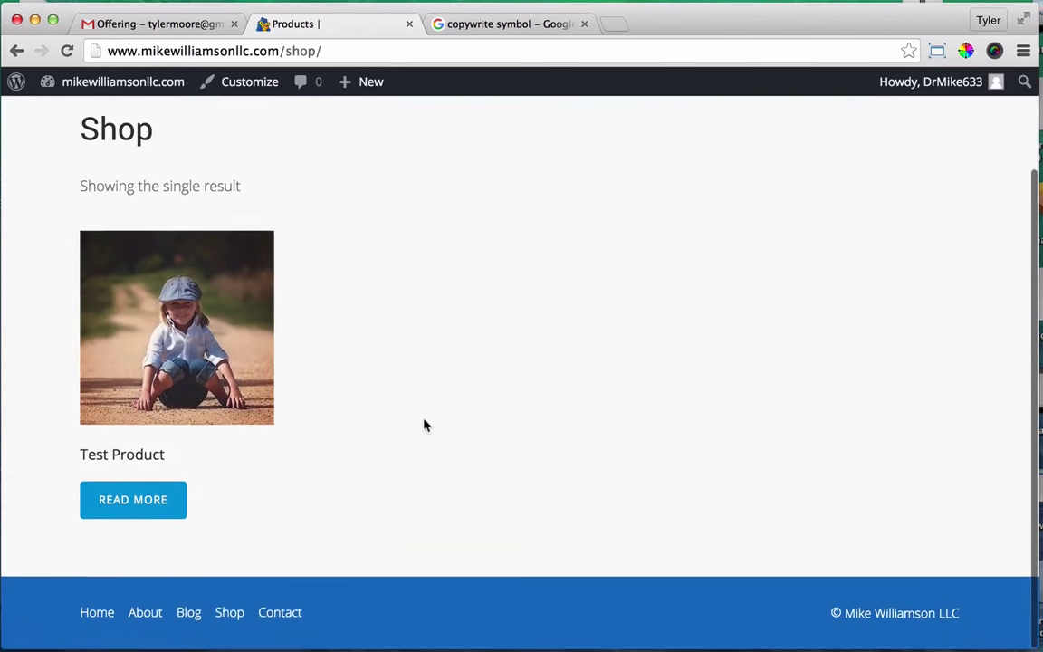
click(149, 321)
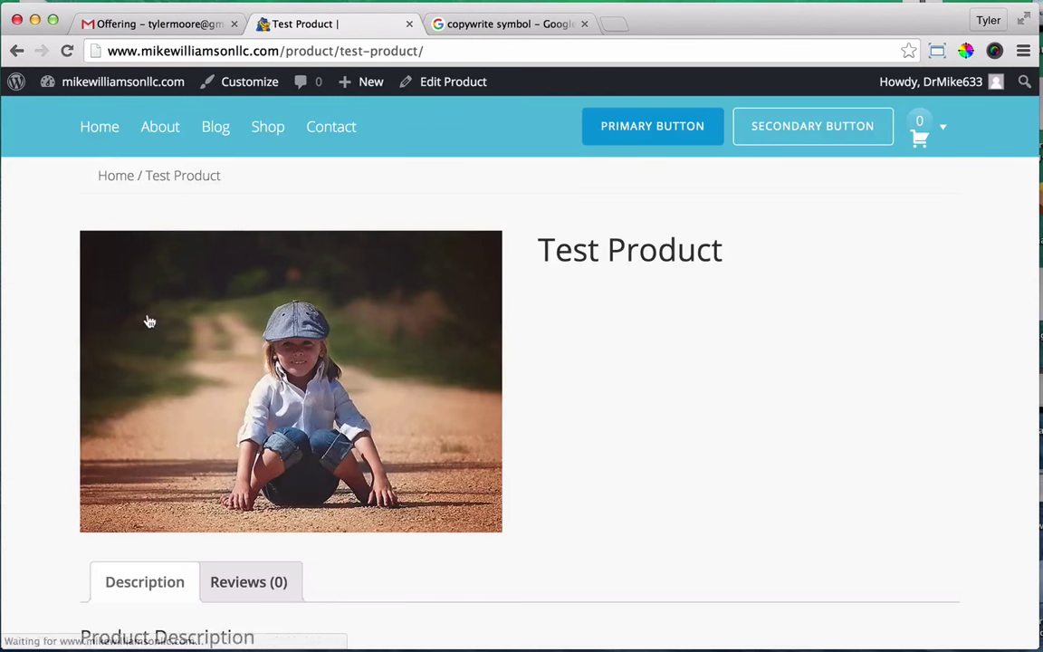
click(444, 83)
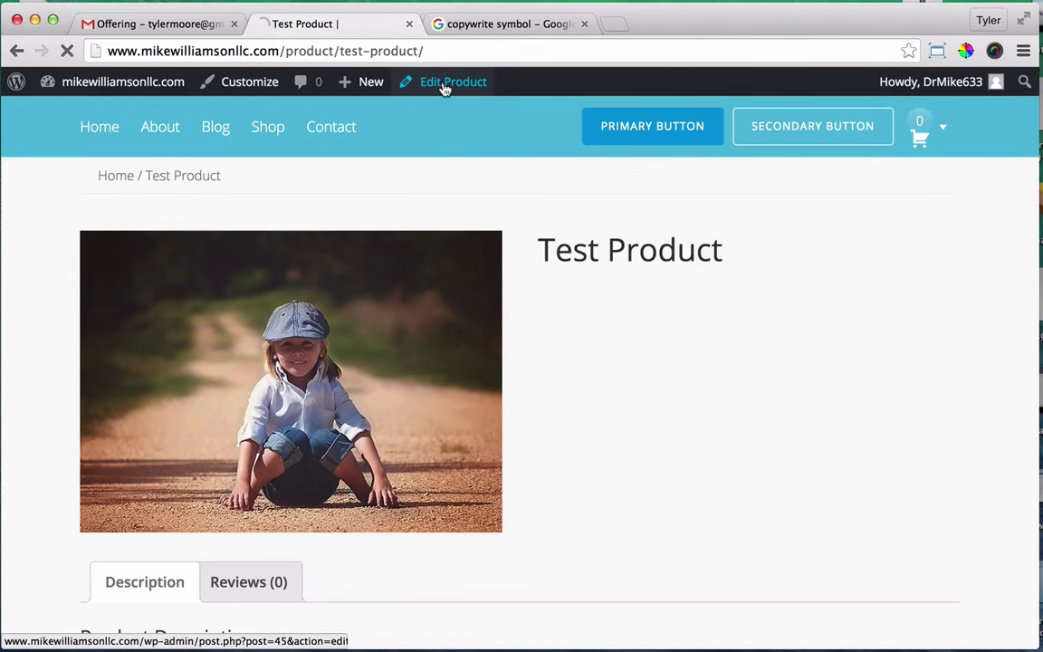
Step: Enter SKU 7777 and regular price 50 for Test Product and update it
scroll(607, 285, down, 4)
scroll(606, 285, down, 3)
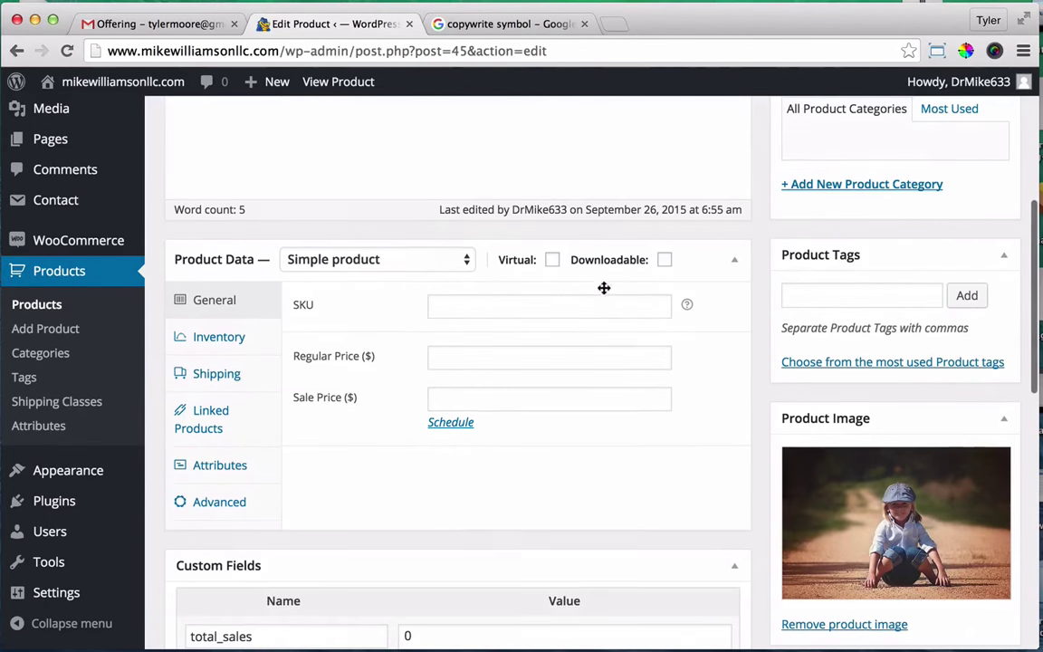
click(505, 306)
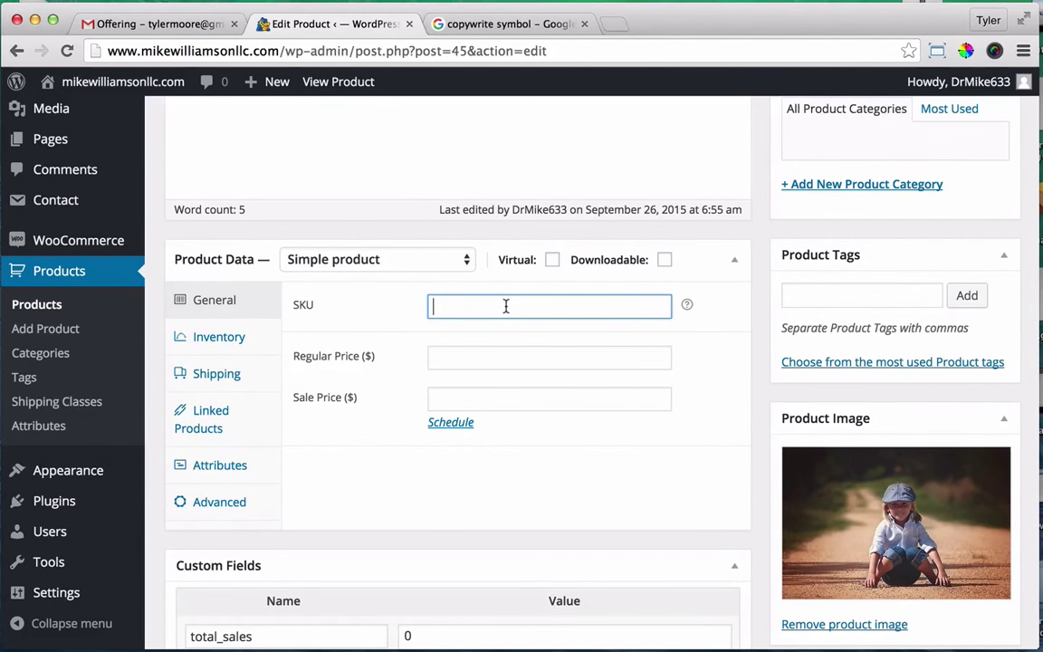
text(7777)
click(508, 360)
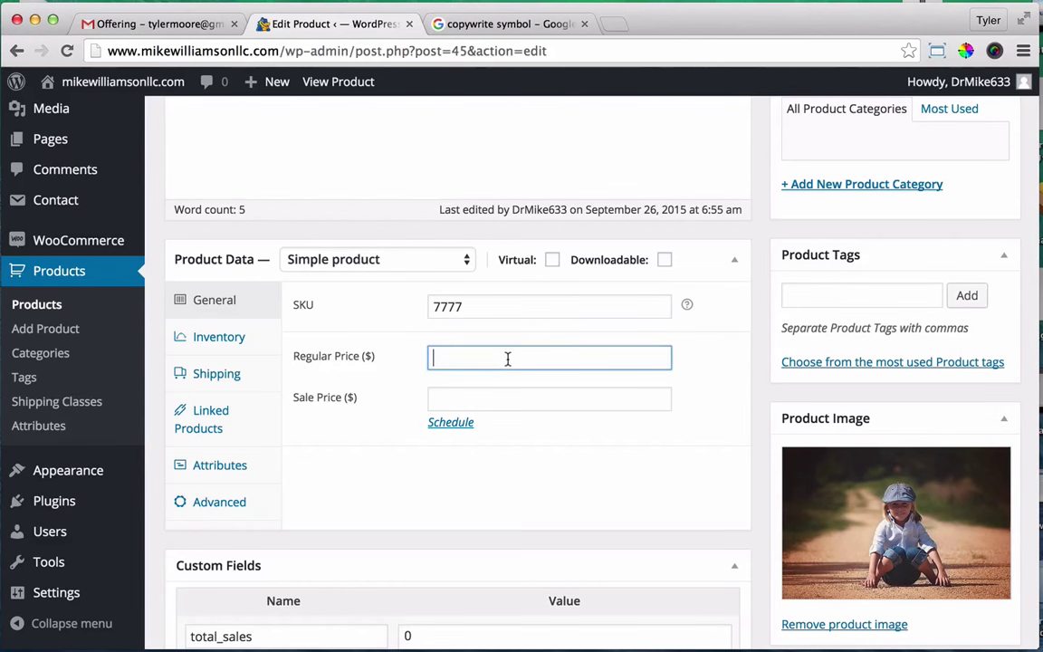
text(50)
scroll(640, 419, down, 5)
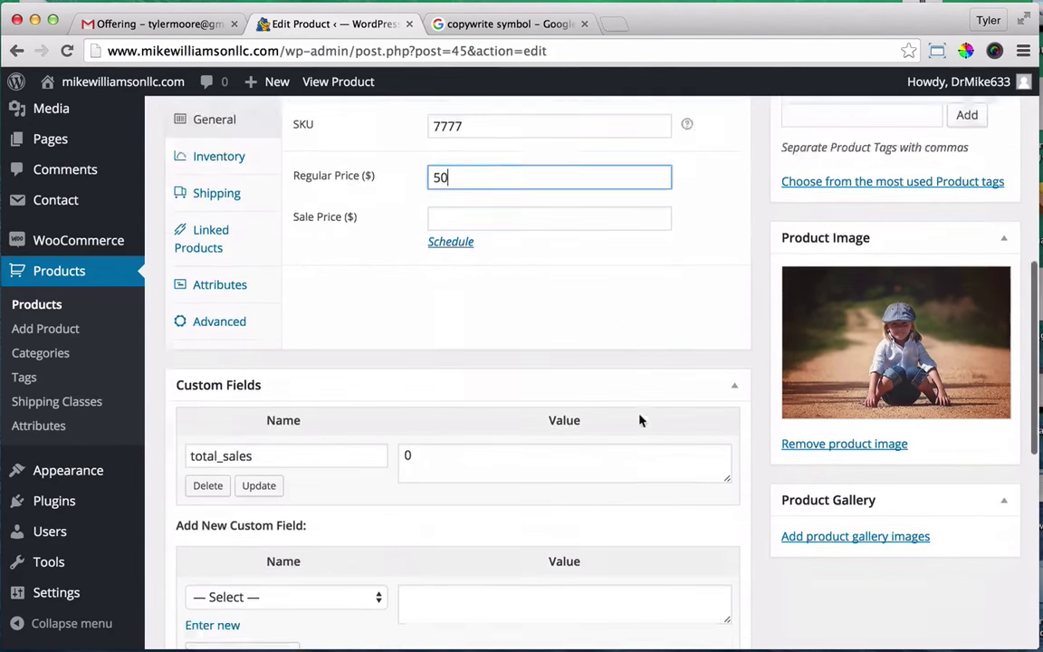
scroll(640, 416, up, 10)
click(979, 407)
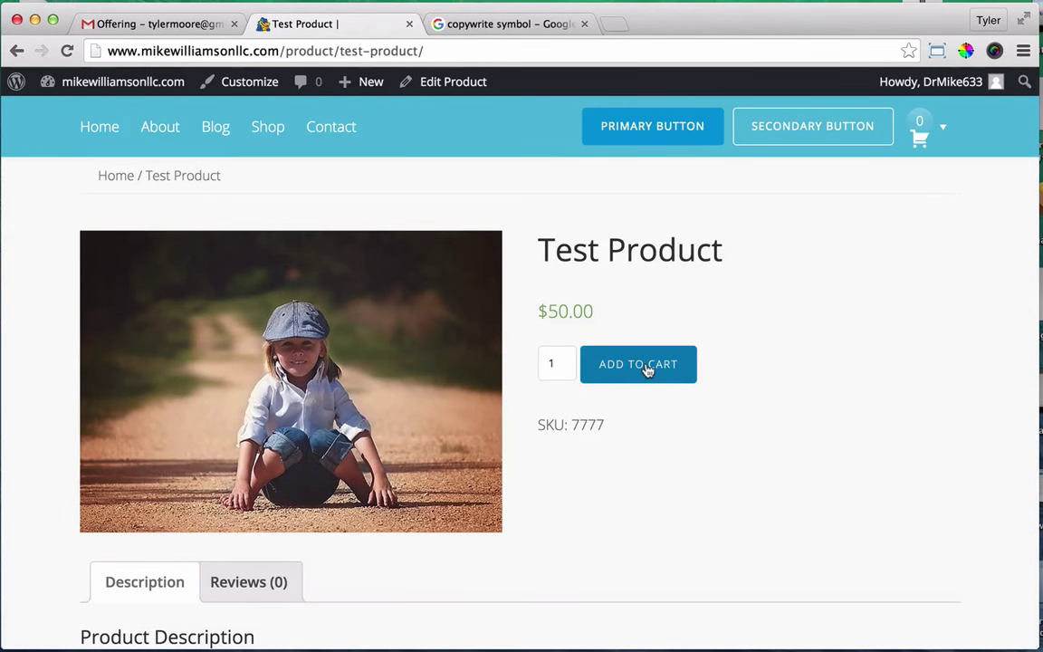
Step: Go to the Cart page and publish its Beaver Builder changes
mouse_move(932, 143)
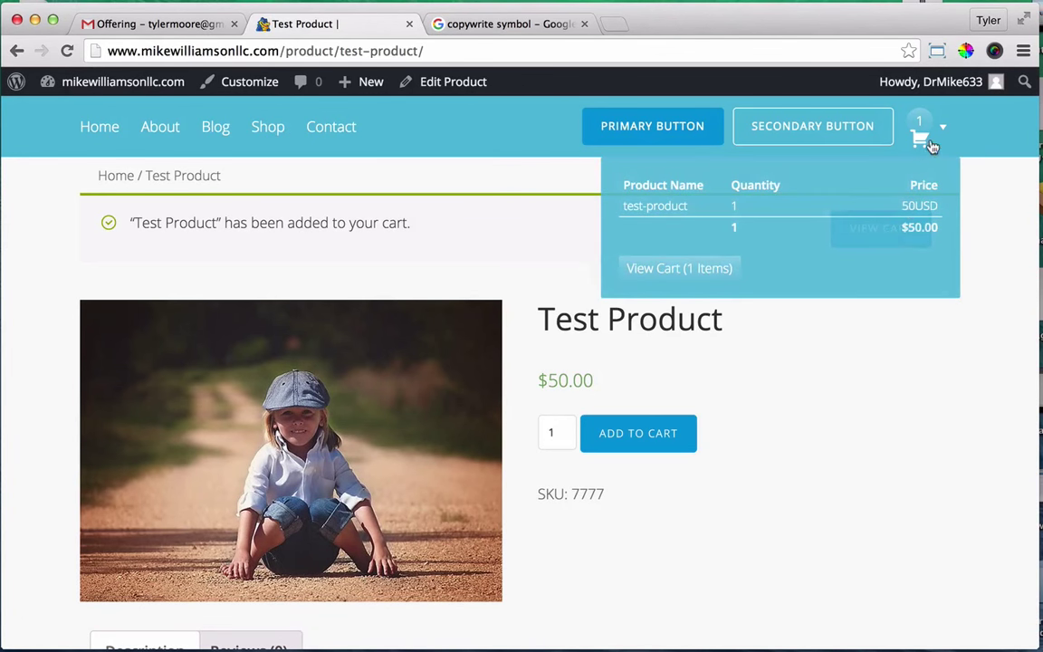
click(733, 269)
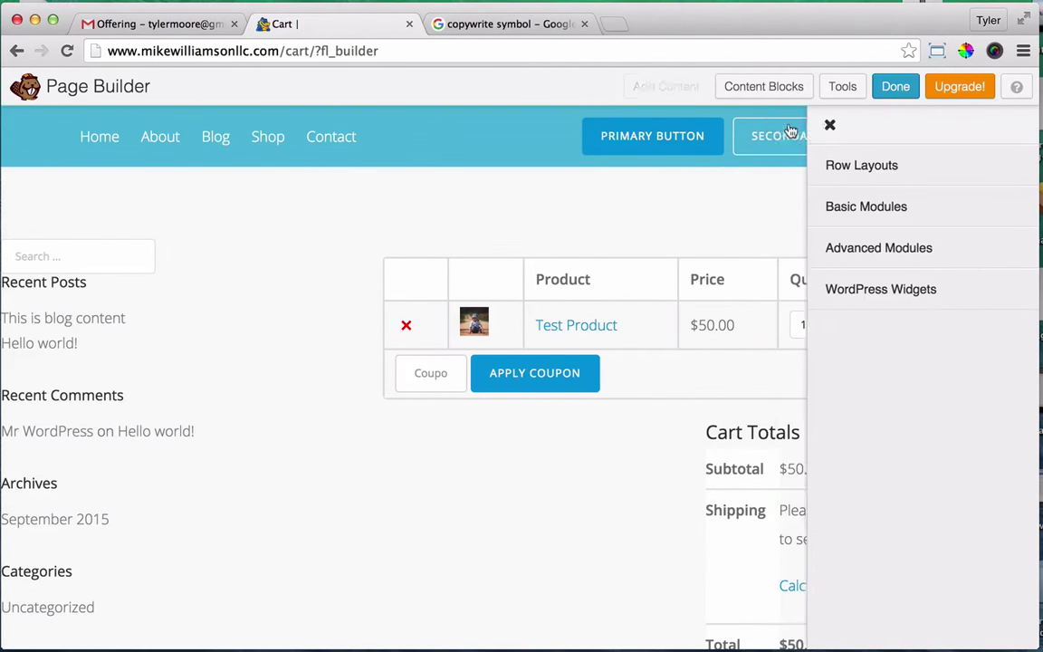
click(791, 132)
click(895, 90)
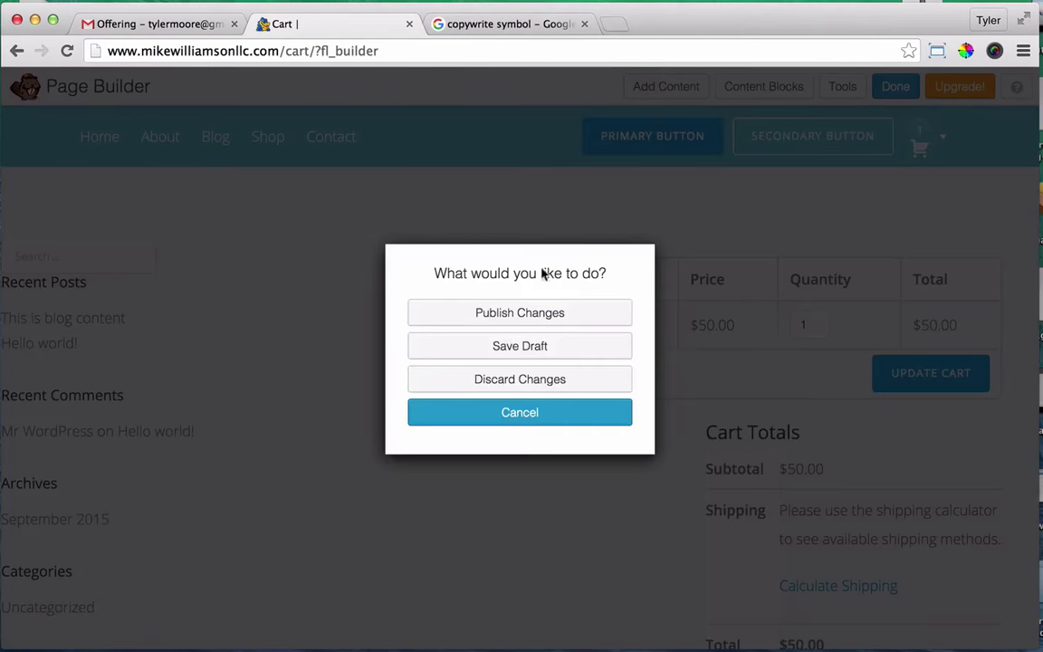
click(511, 314)
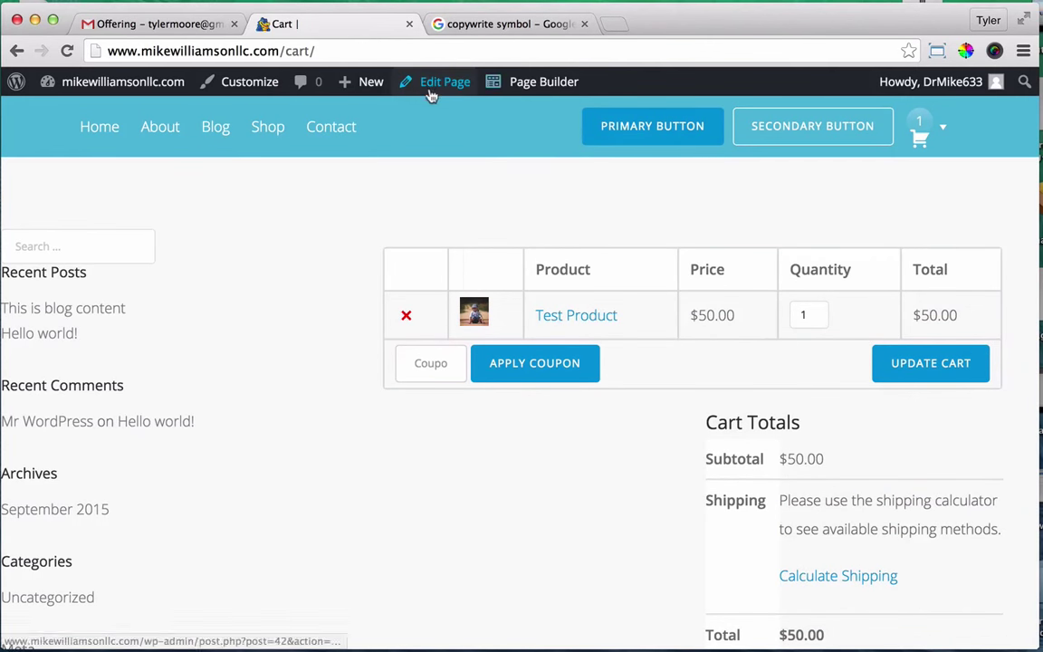
Step: Set the Cart page template to Full Width Page, update, and view it live
click(426, 94)
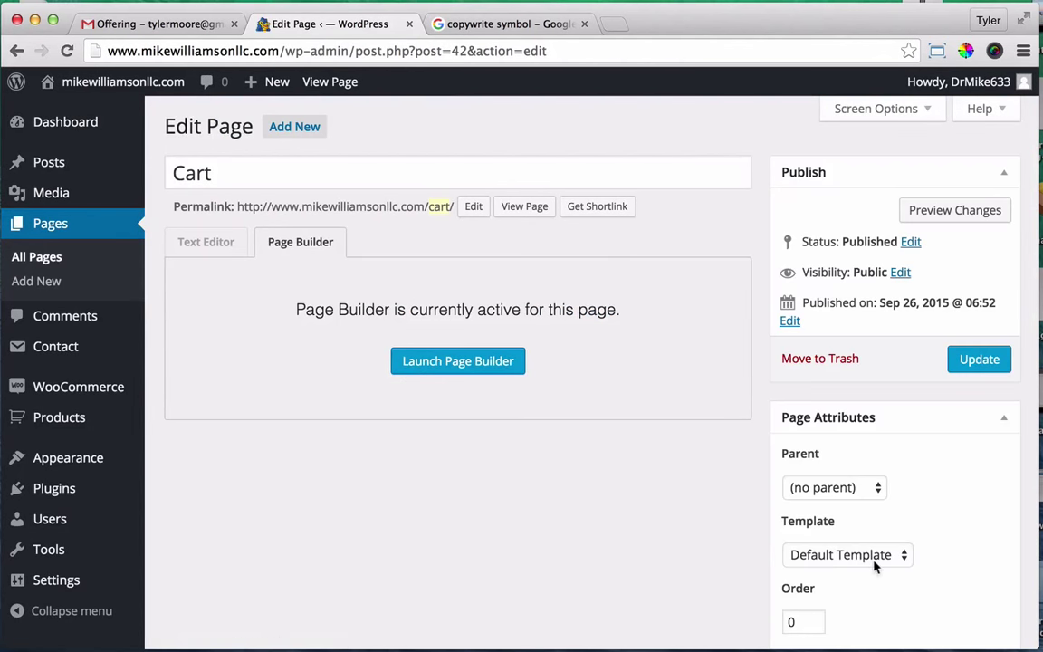
click(874, 563)
click(871, 571)
click(981, 362)
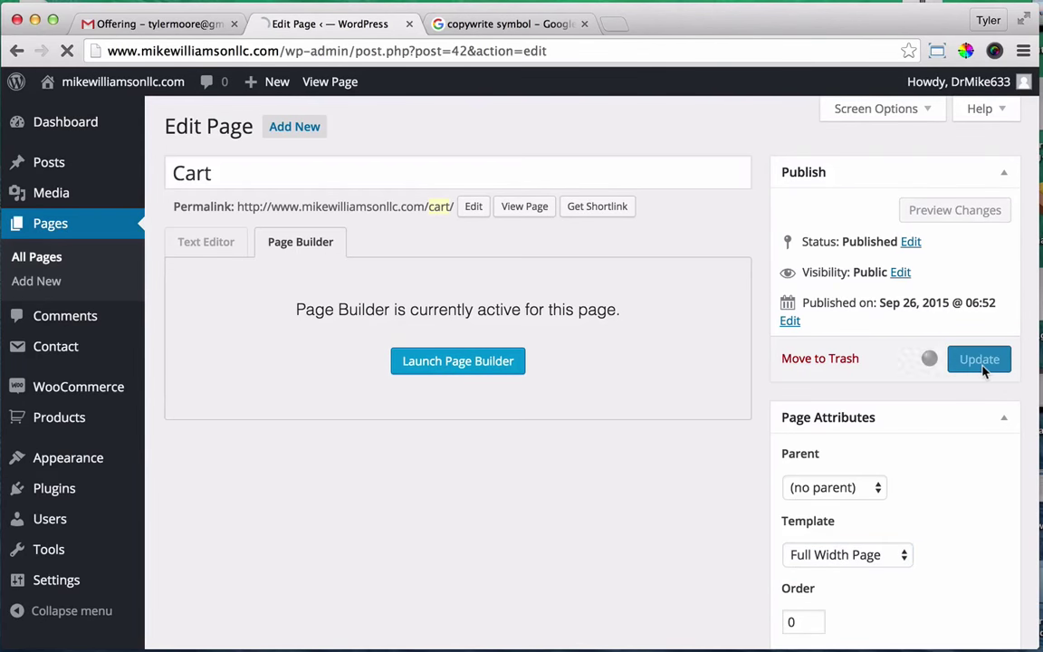
click(529, 262)
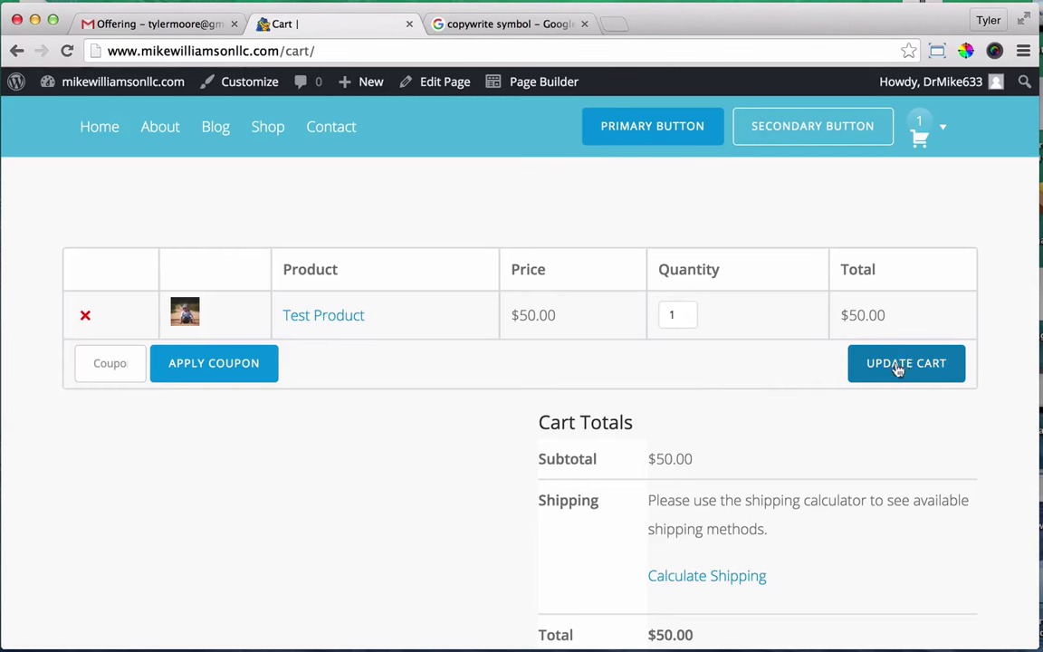
Step: Proceed to checkout and set the Checkout page template to Full Width Page
scroll(833, 377, down, 3)
click(662, 490)
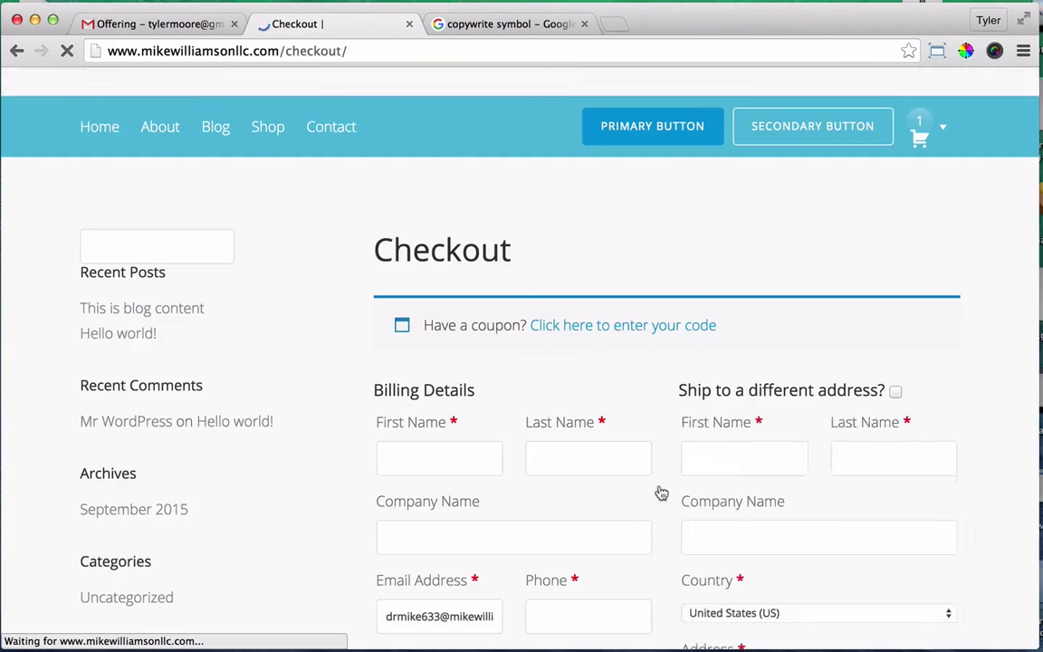
click(446, 83)
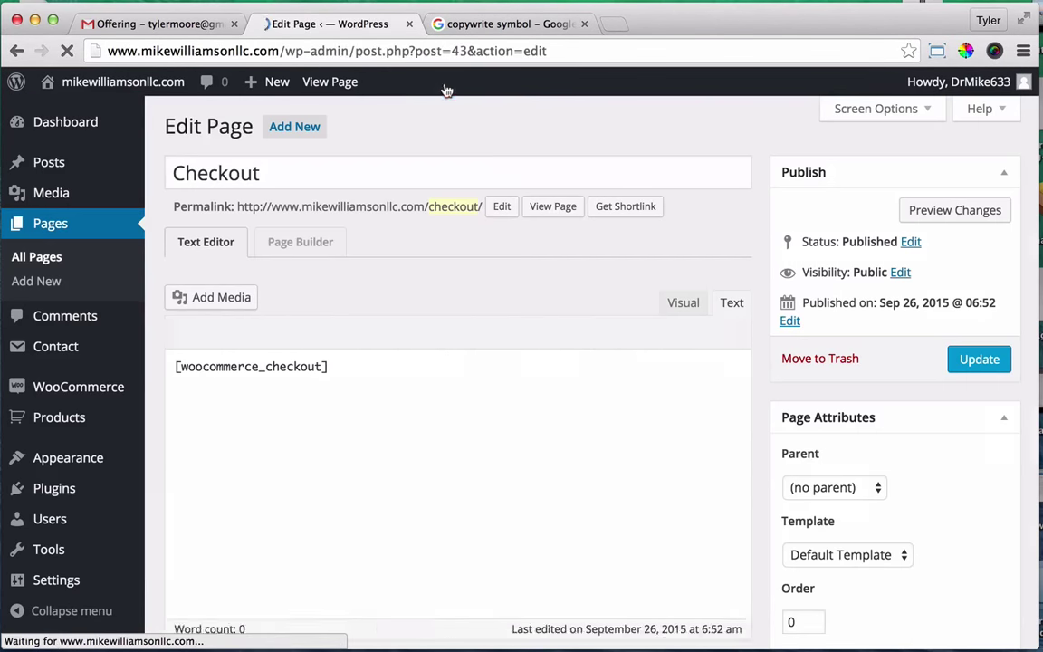
scroll(860, 412, down, 3)
click(846, 382)
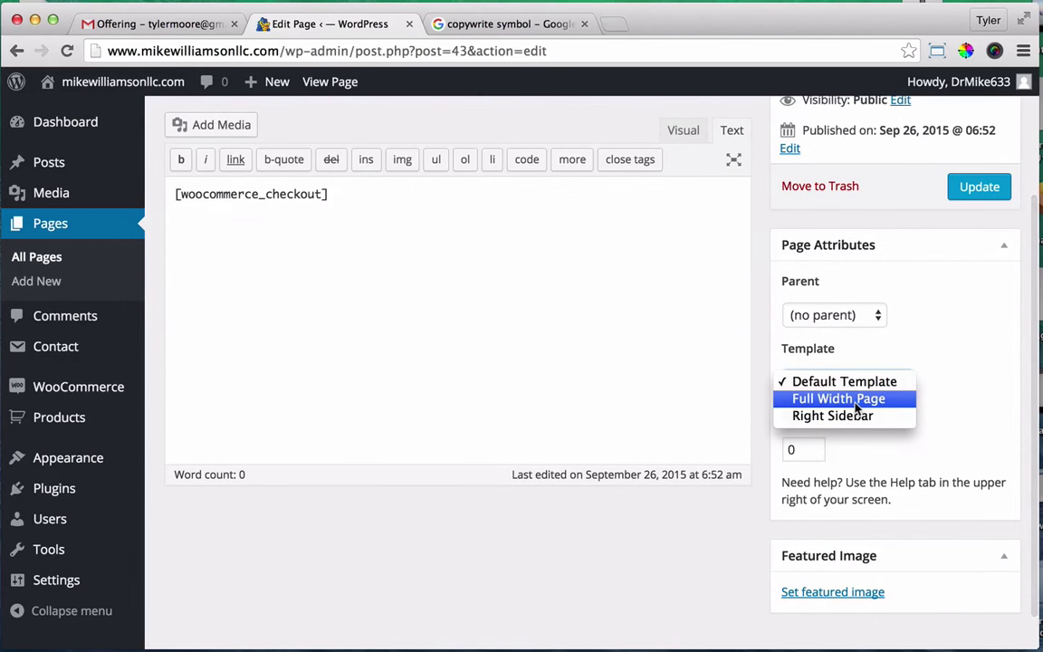
click(837, 398)
click(987, 189)
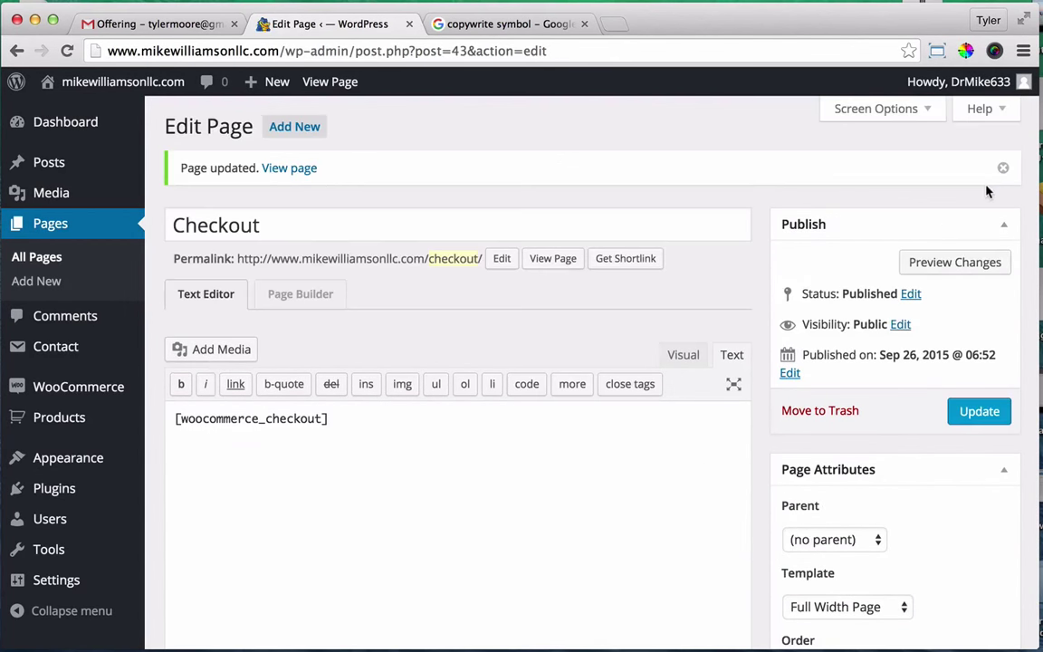
Step: View the updated live Checkout page, then return to the homepage
click(568, 259)
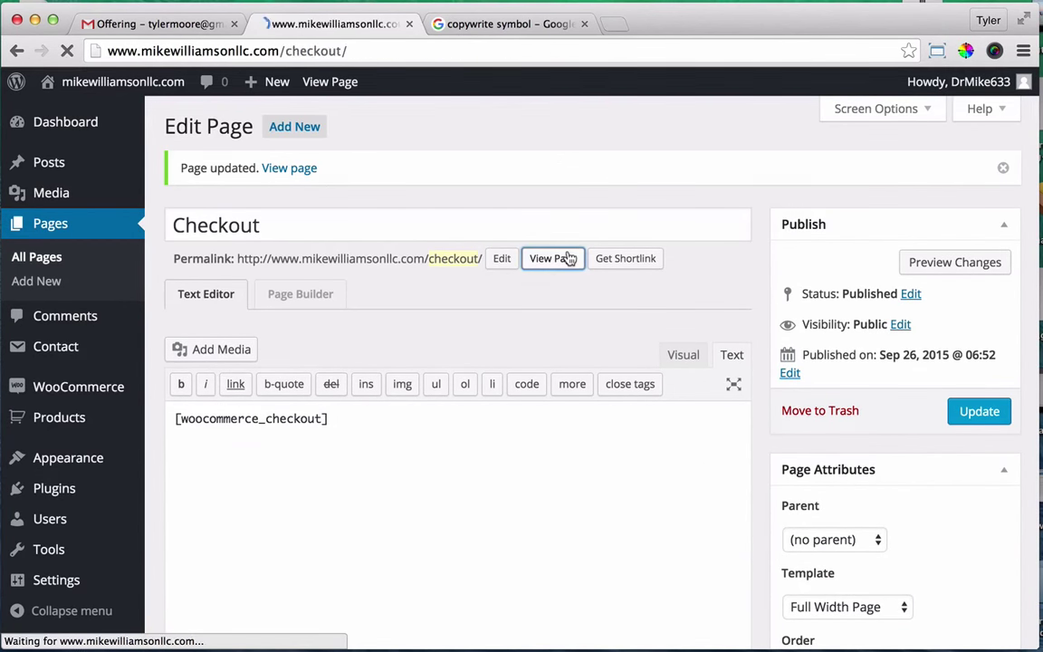
scroll(684, 329, down, 10)
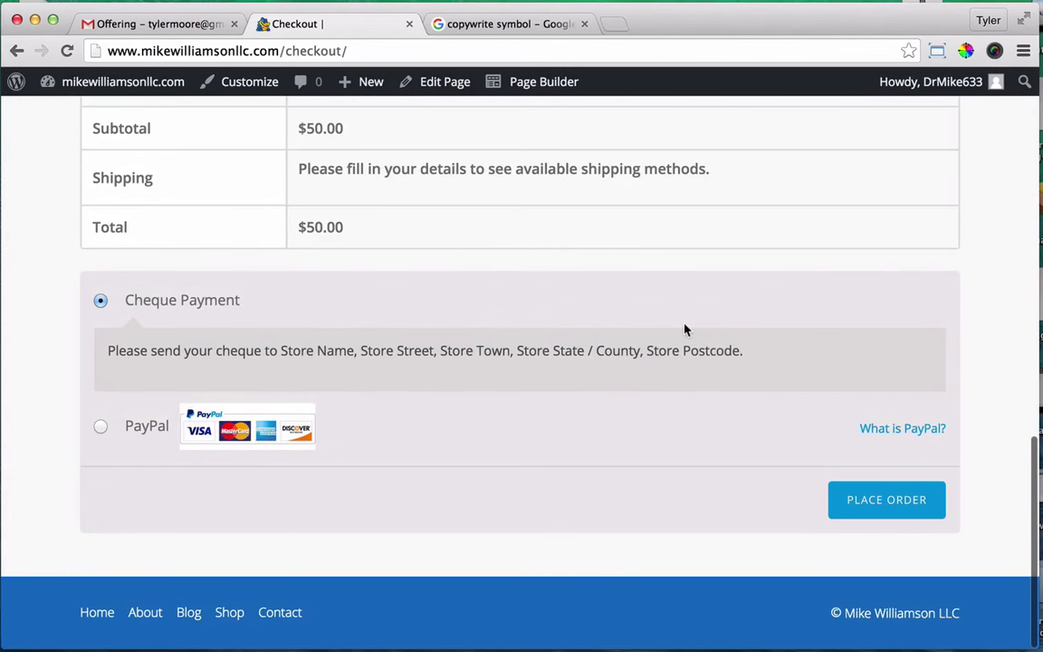
scroll(684, 329, up, 10)
click(99, 136)
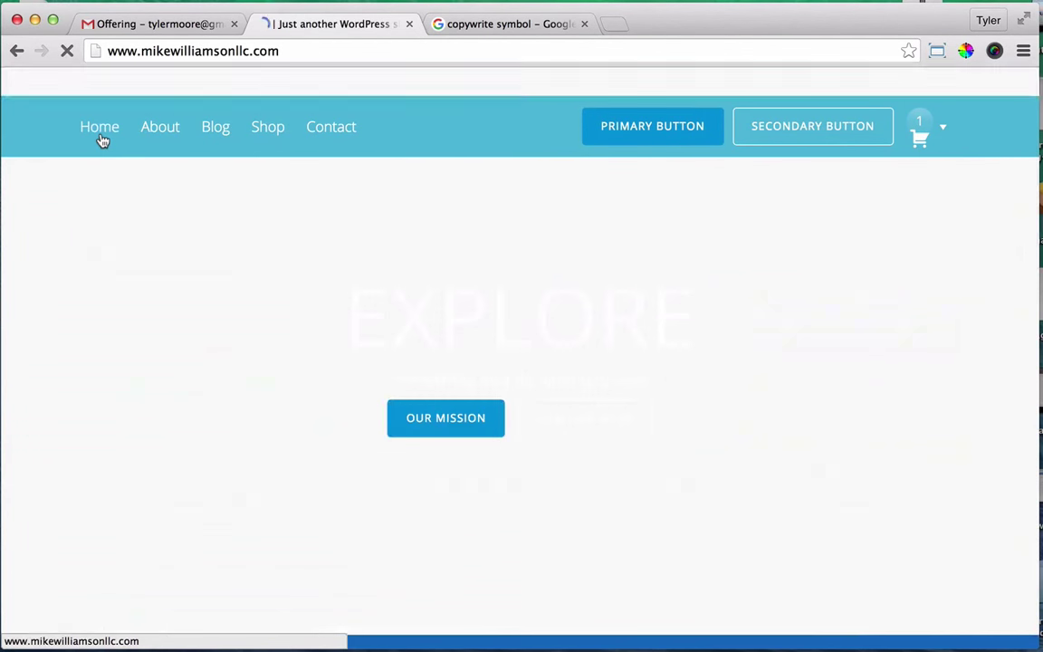